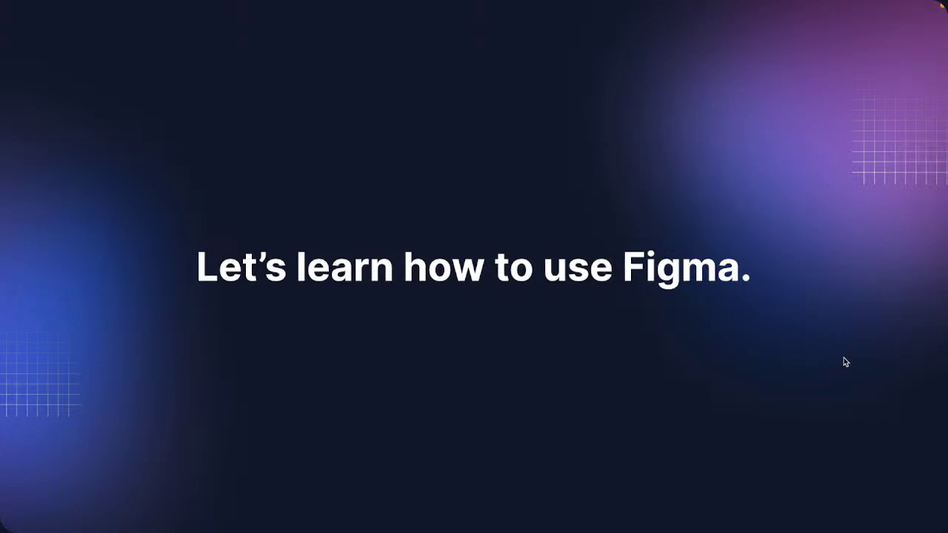
Switch from the presentation to the browser window that contains the Figma files
{"action": "key", "text": "Right"}
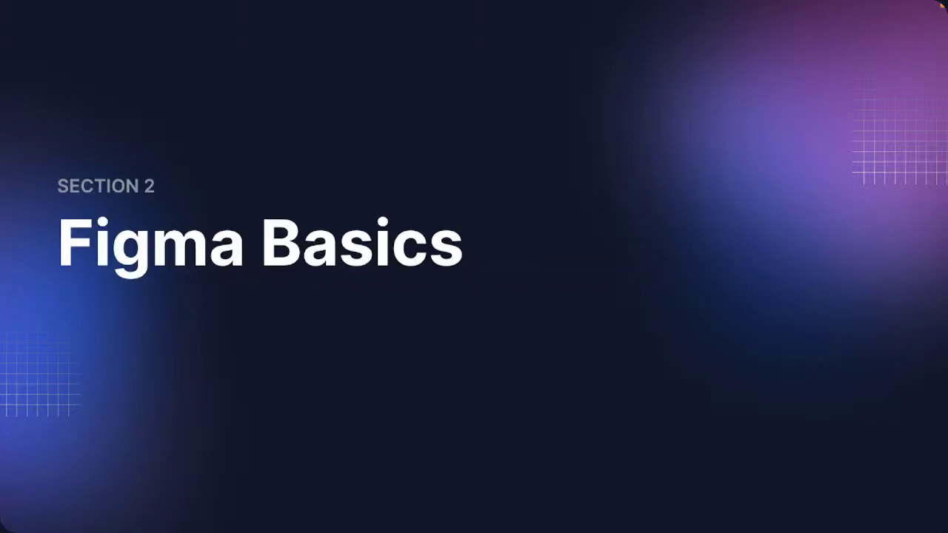
{"action": "key", "text": "ctrl+Left"}
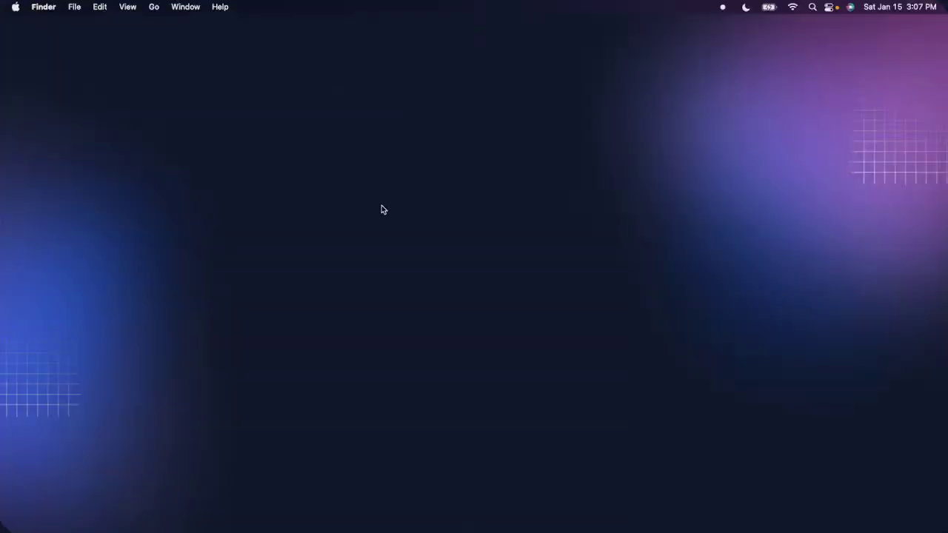
{"action": "key", "text": "ctrl+Right"}
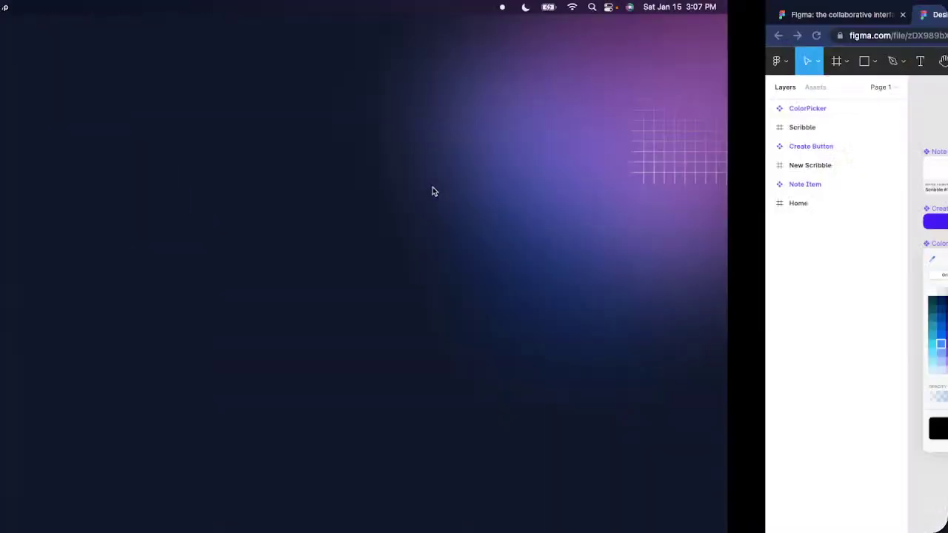
{"action": "key", "text": "ctrl+Up"}
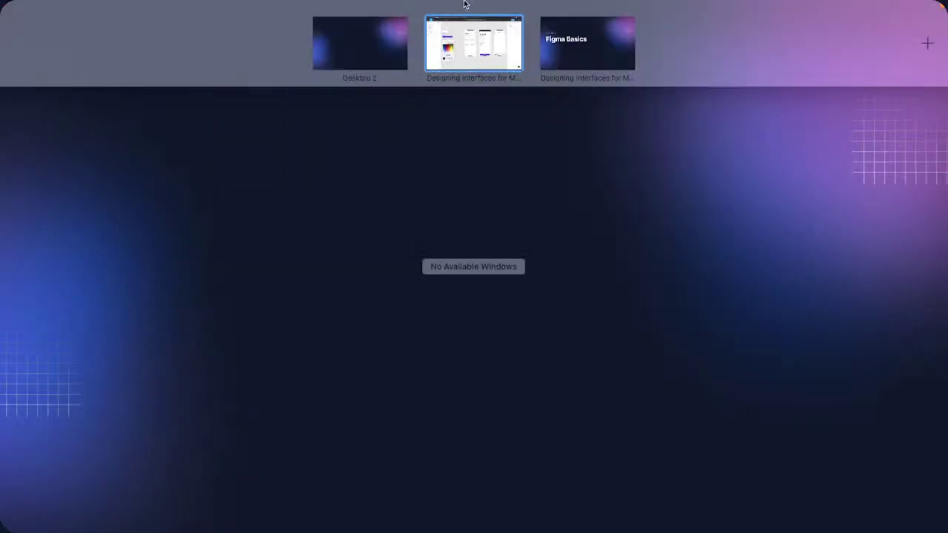
{"action": "left_click", "coordinate": [496, 37]}
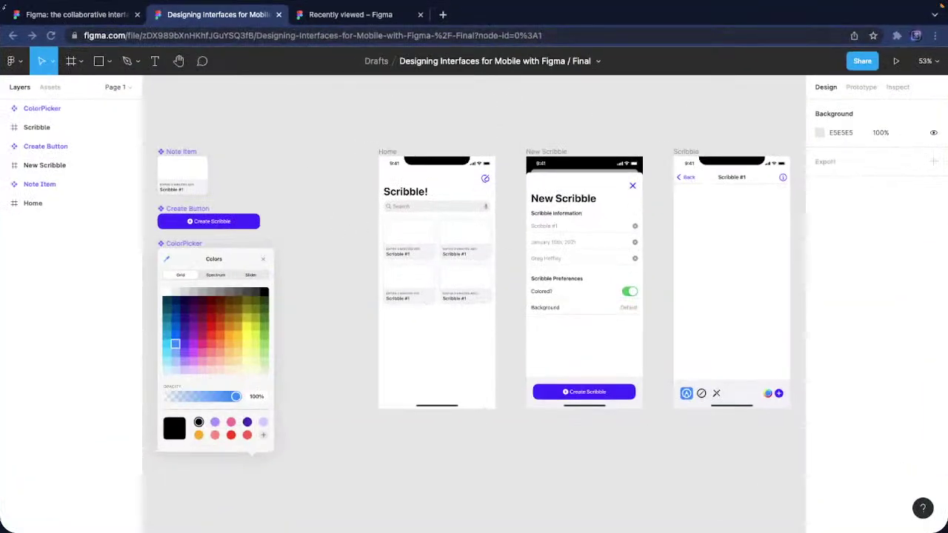
Create a new design file from Figma's recently viewed files page
{"action": "left_click", "coordinate": [74, 14]}
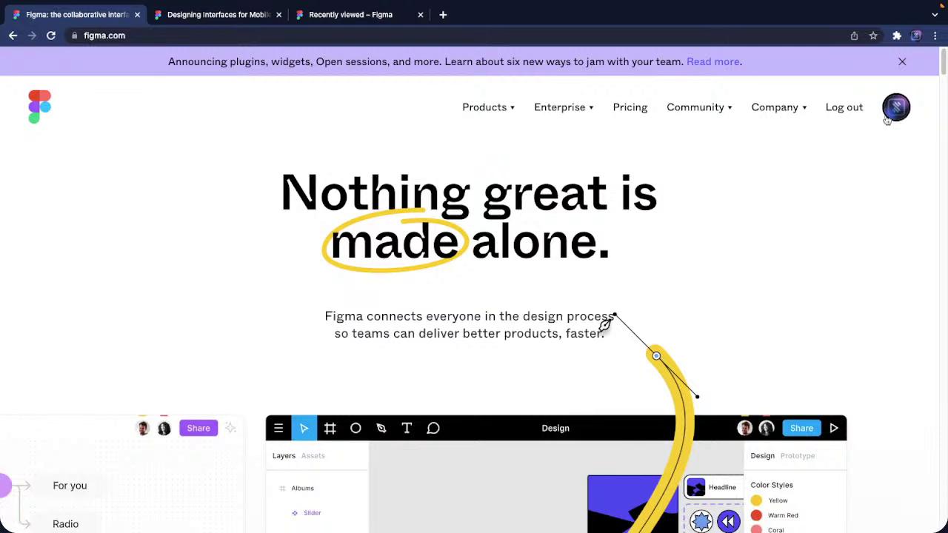
{"action": "left_click", "coordinate": [346, 16]}
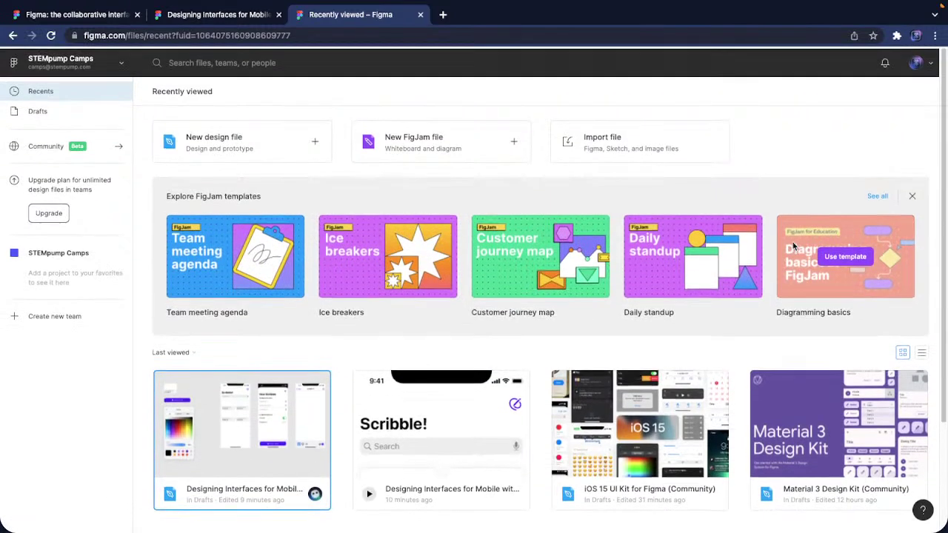
{"action": "left_click", "coordinate": [292, 145]}
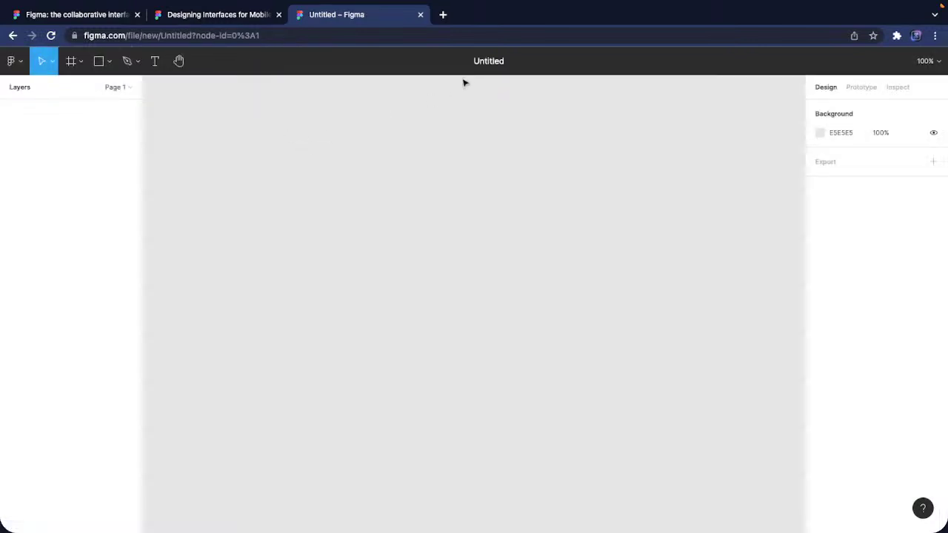
Rename the untitled file as "STEMpump Camps - Figma Basics"
{"action": "left_click", "coordinate": [486, 63]}
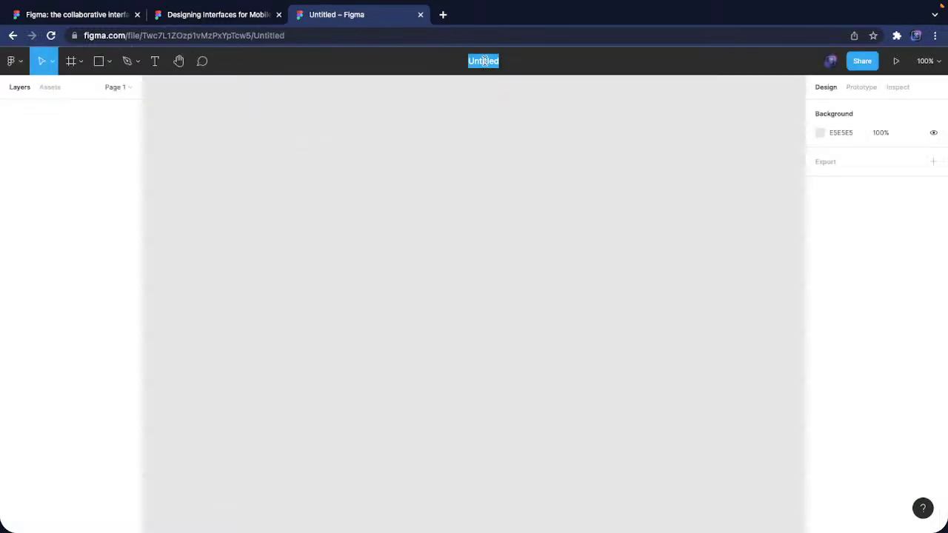
{"action": "type", "text": "STEM"}
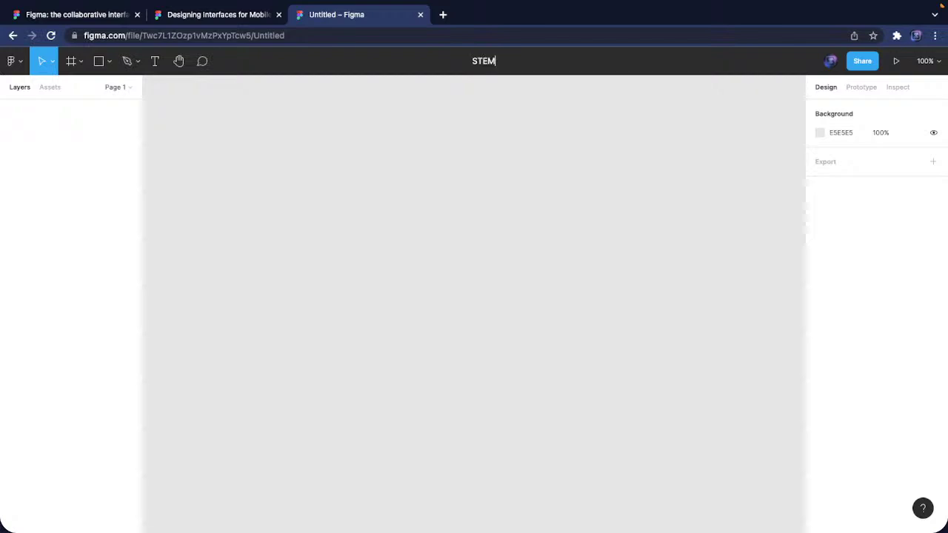
{"action": "type", "text": "pump Cam"}
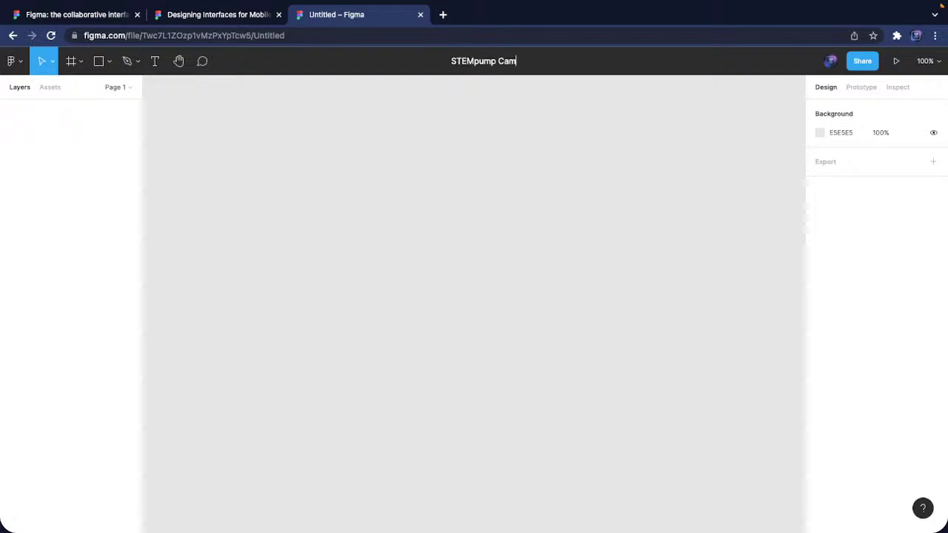
{"action": "type", "text": "ps - Figma"}
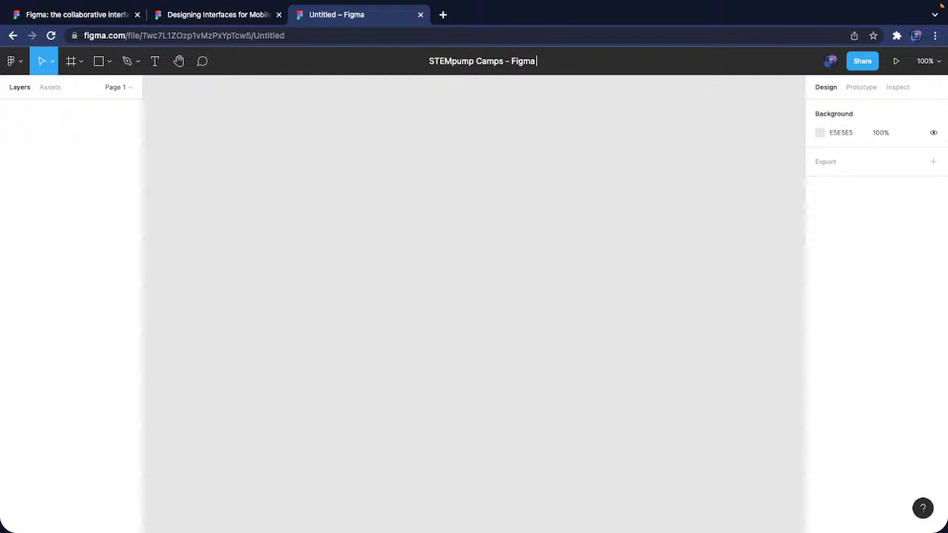
{"action": "type", "text": " Basics"}
{"action": "key", "text": "Return"}
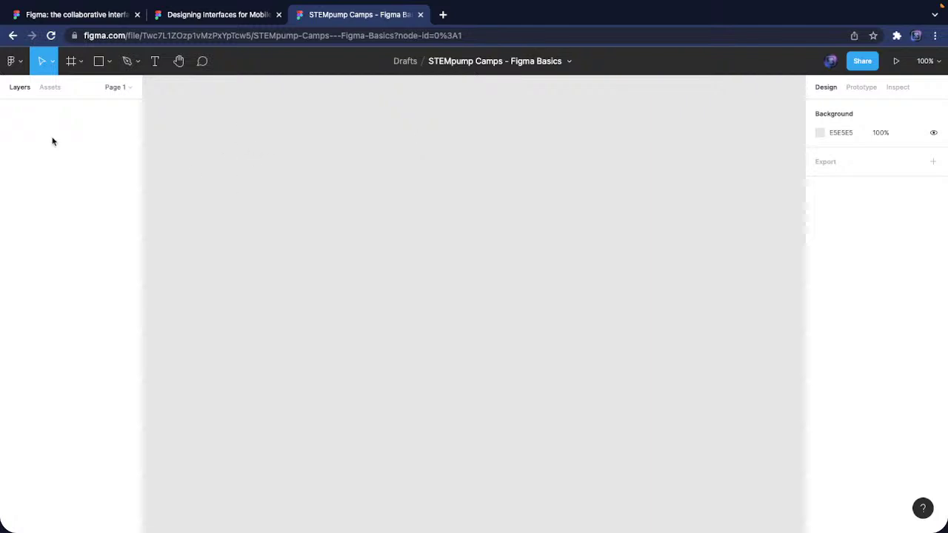
Add a second page to the design file, keeping its default name
{"action": "left_click", "coordinate": [119, 87]}
{"action": "left_click", "coordinate": [127, 111]}
{"action": "key", "text": "Return"}
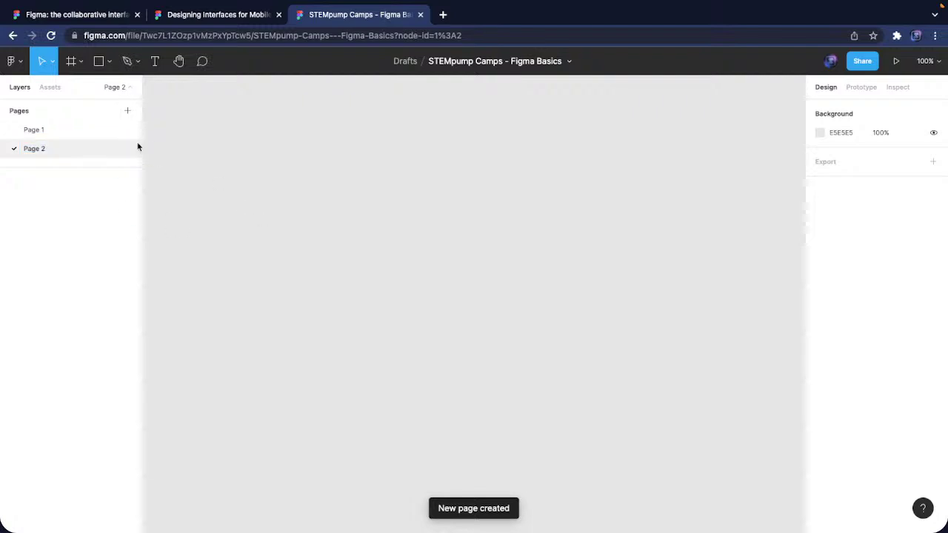
Go back to the first page, delete the second page and collapse the page list
{"action": "left_click", "coordinate": [68, 133]}
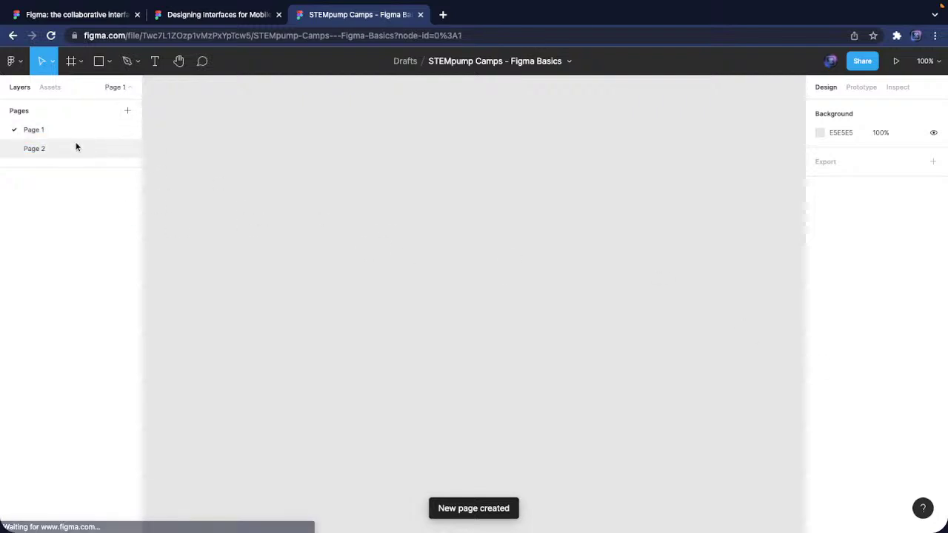
{"action": "right_click", "coordinate": [77, 142]}
{"action": "left_click", "coordinate": [108, 176]}
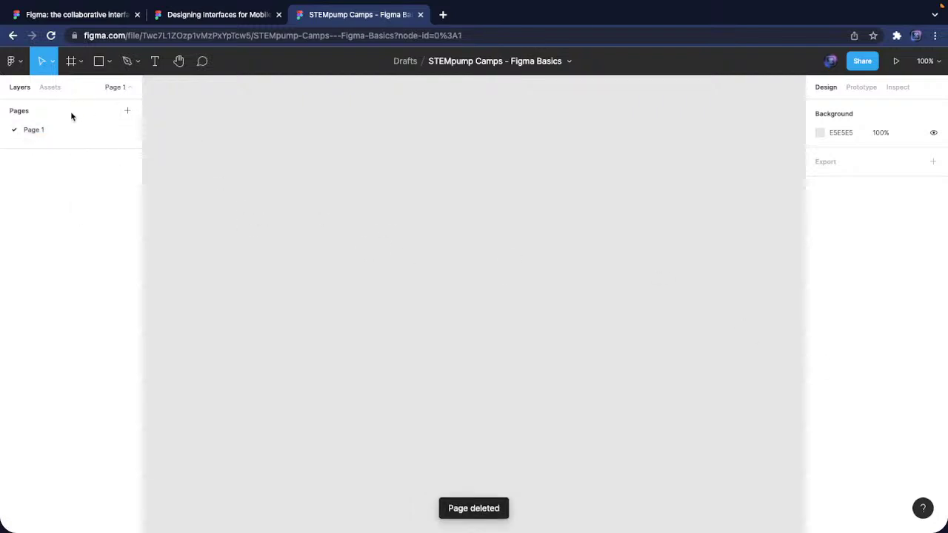
{"action": "left_click", "coordinate": [110, 88]}
{"action": "left_click", "coordinate": [52, 89]}
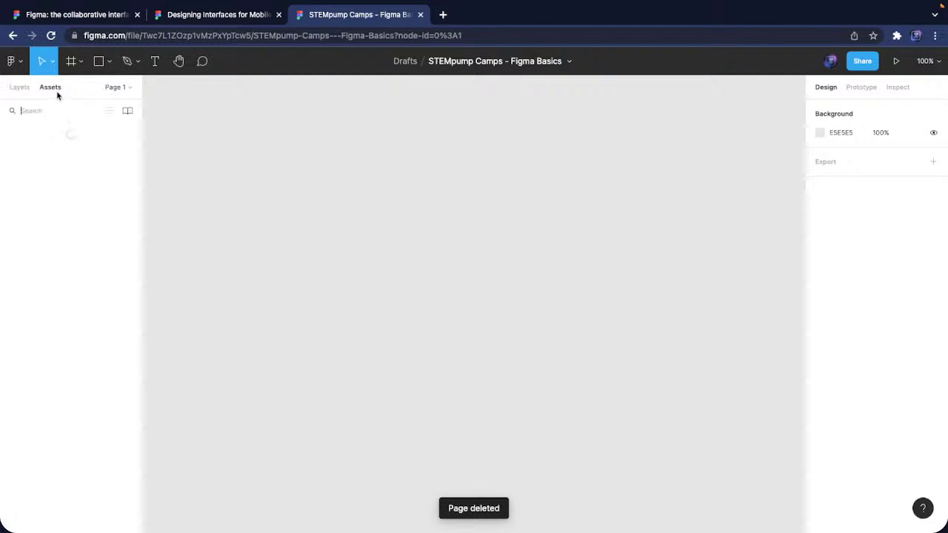
{"action": "left_click", "coordinate": [19, 89]}
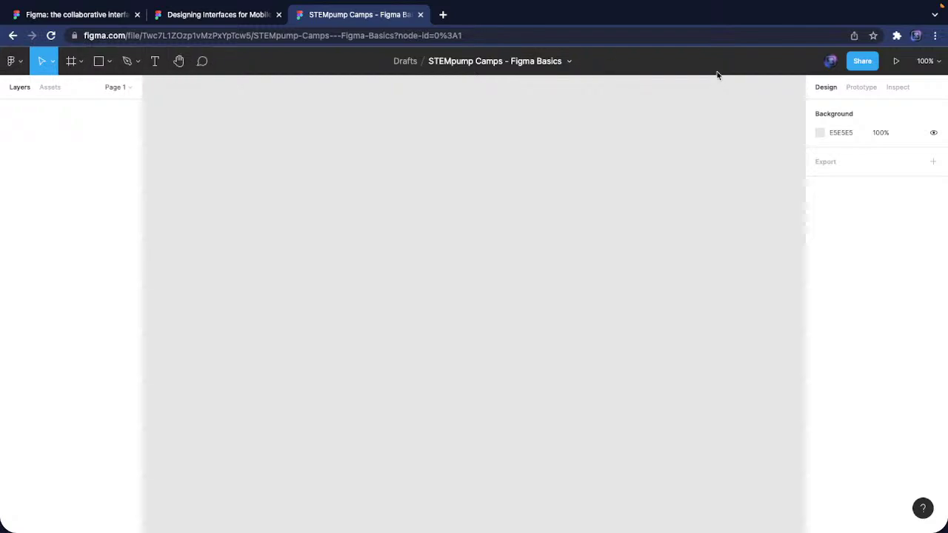
{"action": "left_click", "coordinate": [926, 61]}
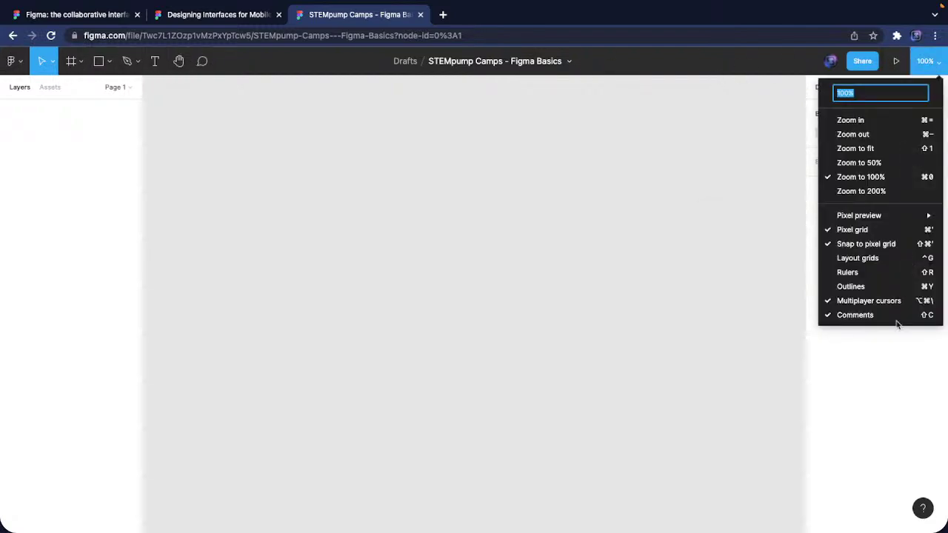
{"action": "left_click", "coordinate": [919, 65]}
Try a different canvas background colour in the colour picker and undo the change
{"action": "left_click", "coordinate": [856, 132]}
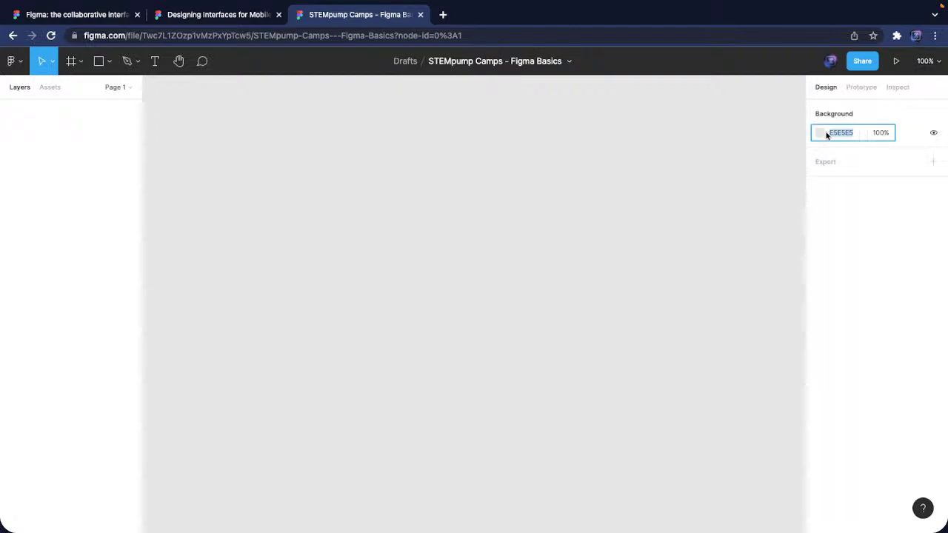
{"action": "left_click", "coordinate": [822, 134]}
{"action": "left_click_drag", "start_coordinate": [793, 165], "coordinate": [725, 226]}
{"action": "left_click", "coordinate": [792, 136]}
{"action": "key", "text": "ctrl+z"}
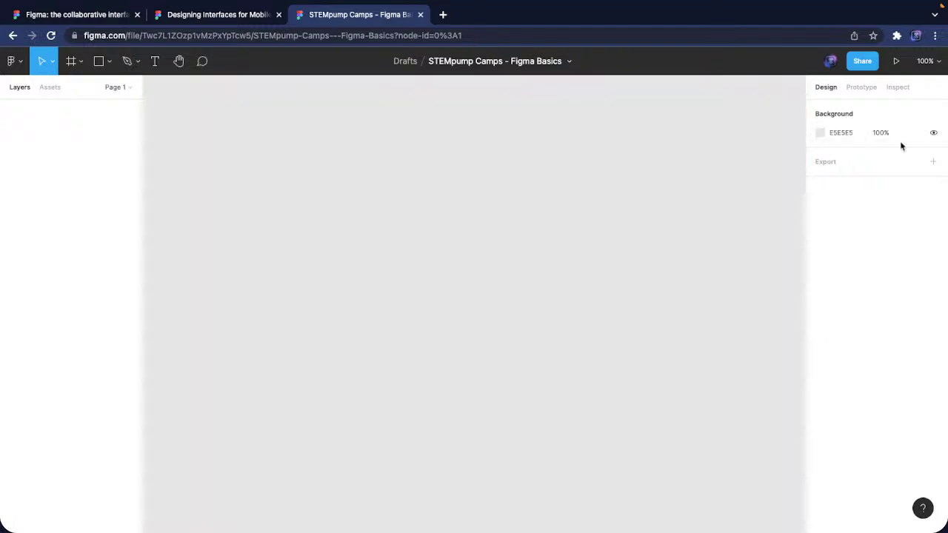
Look at the prototype settings, inspect the canvas code in Android and CSS formats, and return to the design properties
{"action": "left_click", "coordinate": [871, 88]}
{"action": "left_click", "coordinate": [887, 89]}
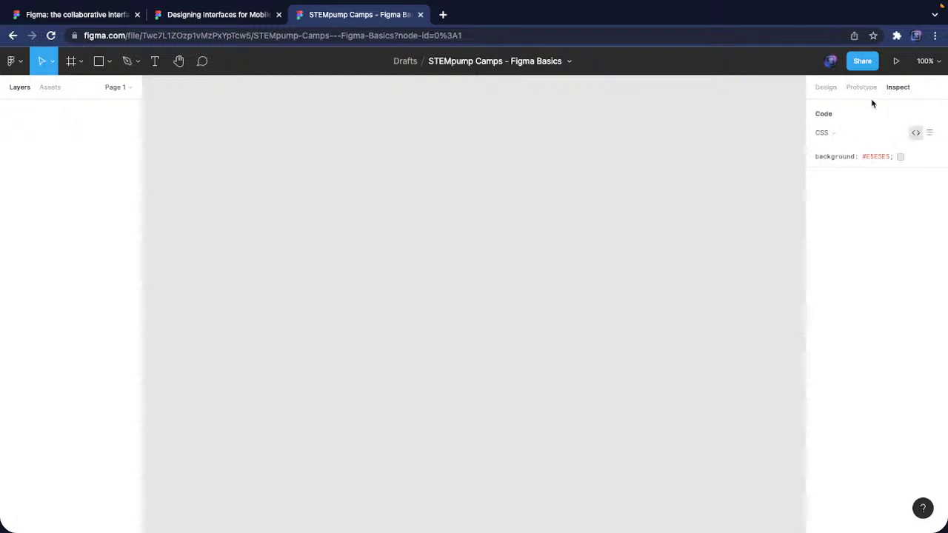
{"action": "left_click", "coordinate": [824, 132]}
{"action": "left_click", "coordinate": [836, 146]}
{"action": "left_click", "coordinate": [834, 132]}
{"action": "left_click", "coordinate": [840, 147]}
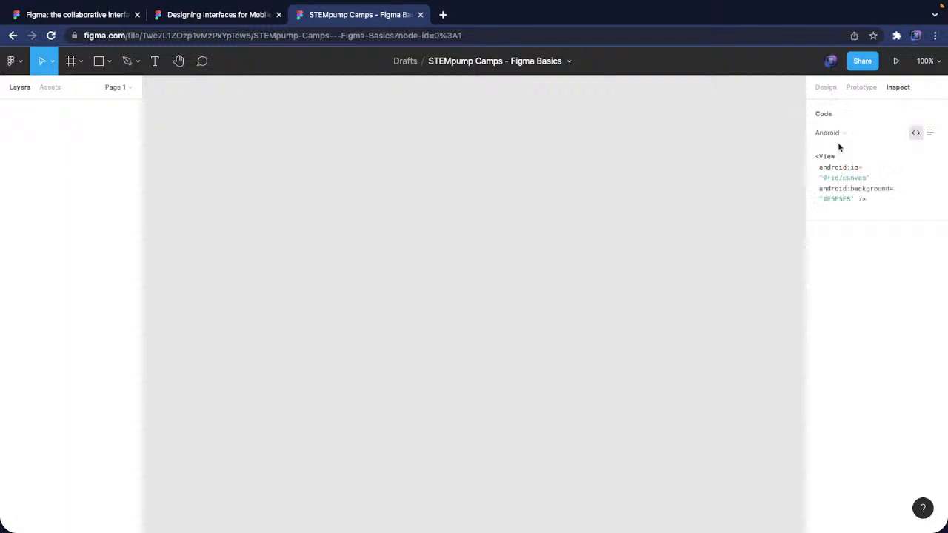
{"action": "left_click", "coordinate": [834, 133]}
{"action": "left_click", "coordinate": [841, 104]}
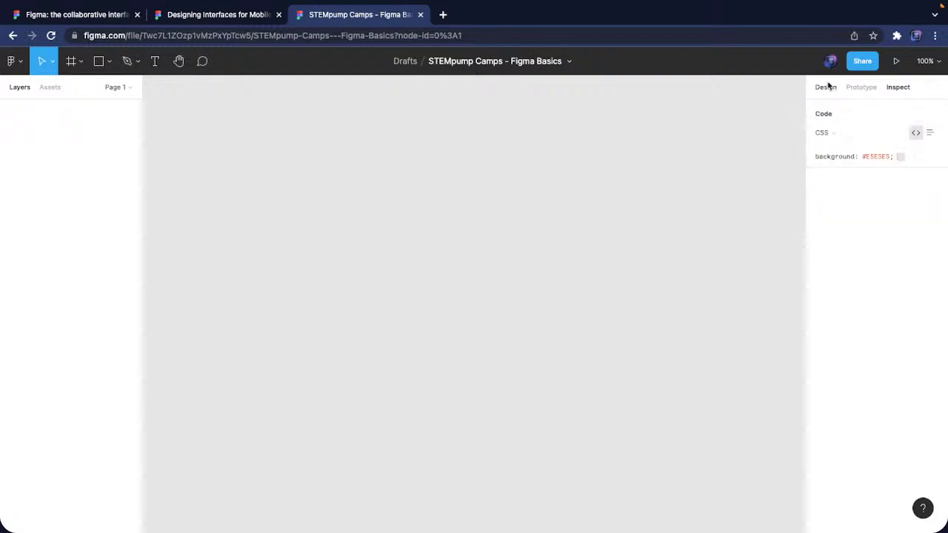
{"action": "left_click", "coordinate": [826, 86]}
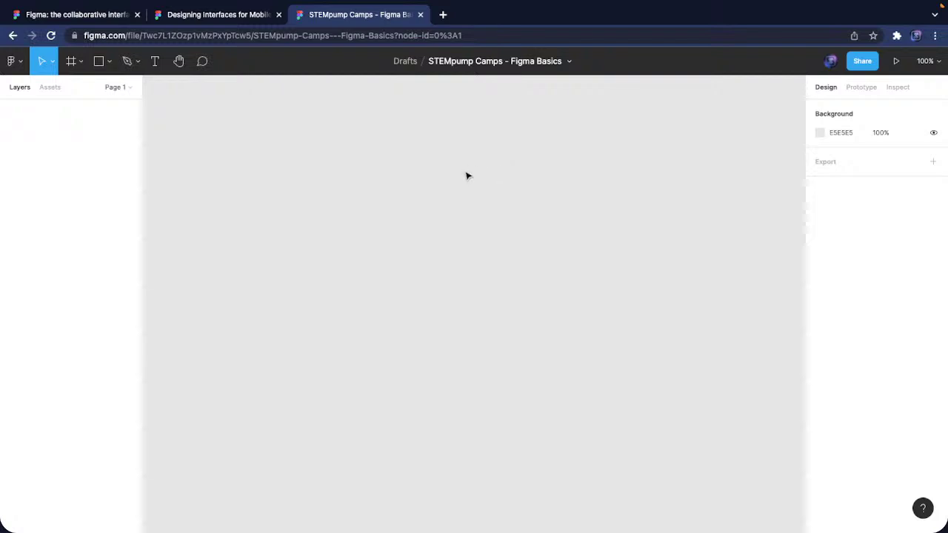
{"action": "left_click", "coordinate": [11, 61]}
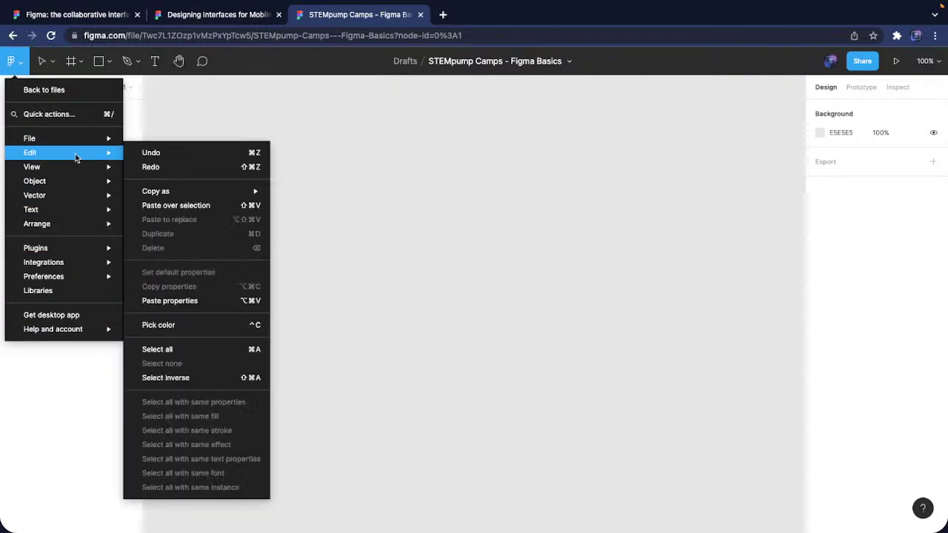
{"action": "mouse_move", "coordinate": [34, 173]}
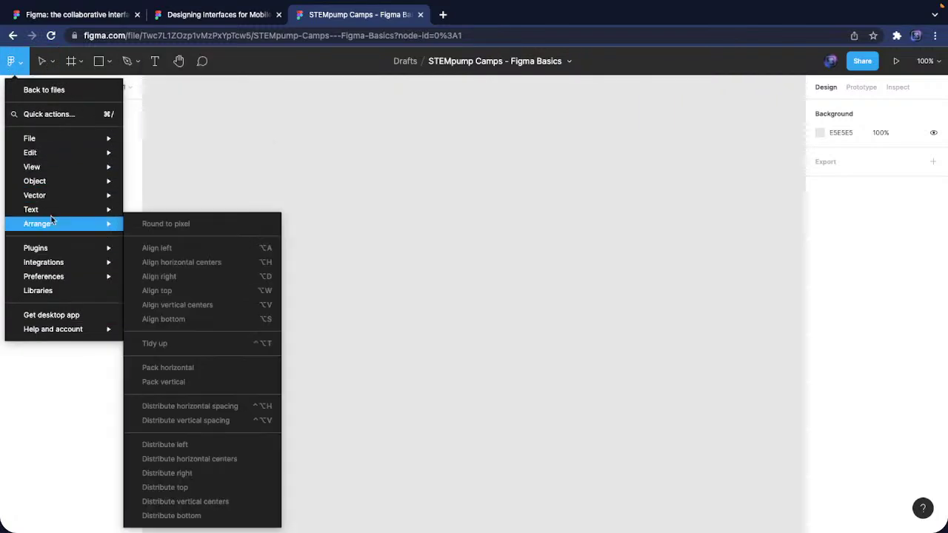
{"action": "mouse_move", "coordinate": [108, 338]}
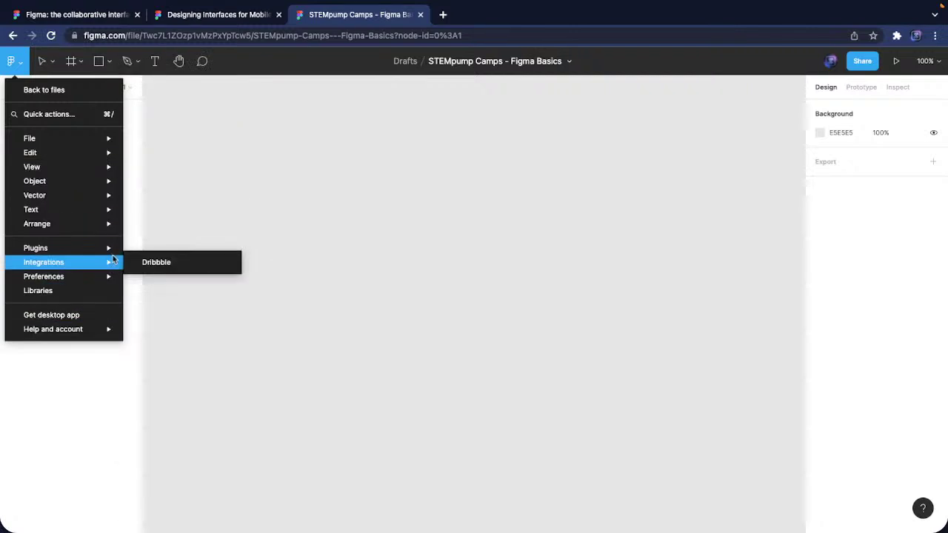
{"action": "mouse_move", "coordinate": [113, 174]}
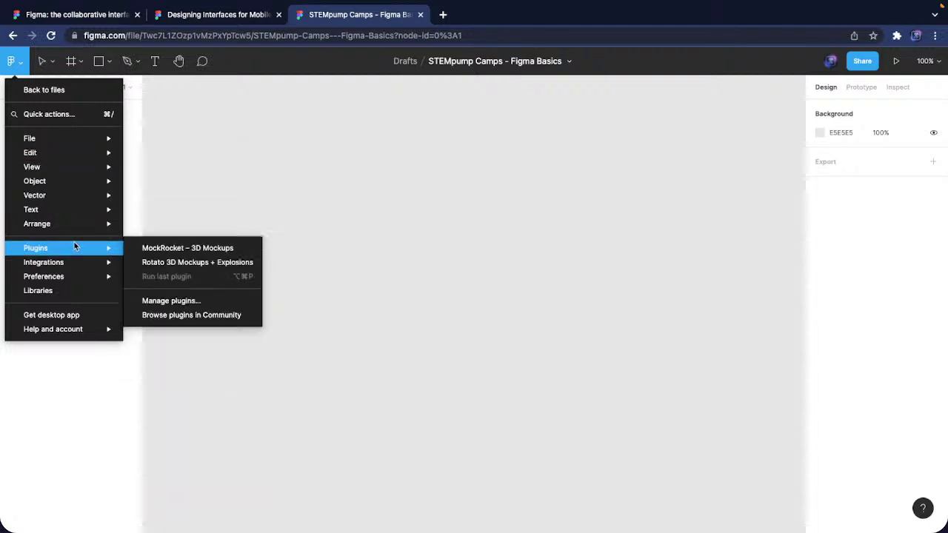
{"action": "left_click", "coordinate": [13, 61]}
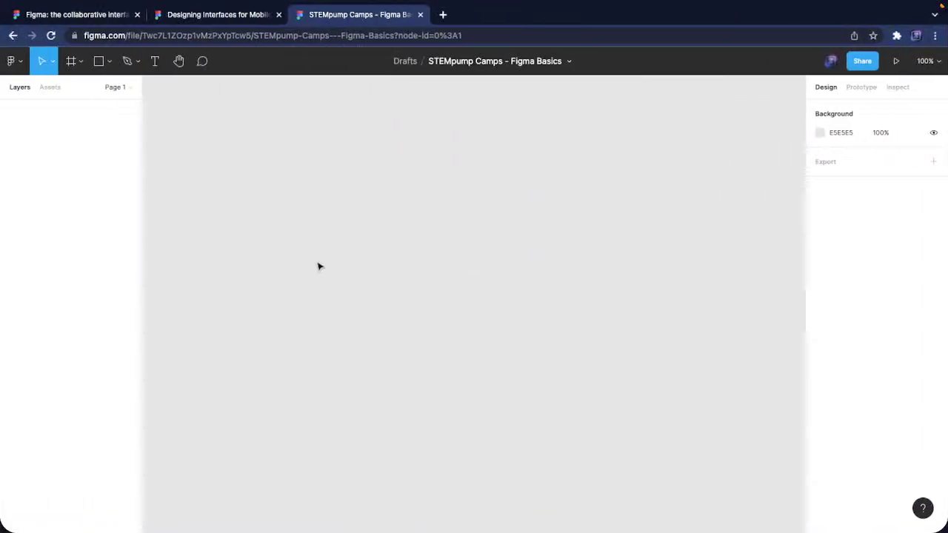
{"action": "left_click_drag", "start_coordinate": [263, 166], "coordinate": [507, 477]}
Switch to the Scale tool and return to the Move tool
{"action": "left_click", "coordinate": [52, 61]}
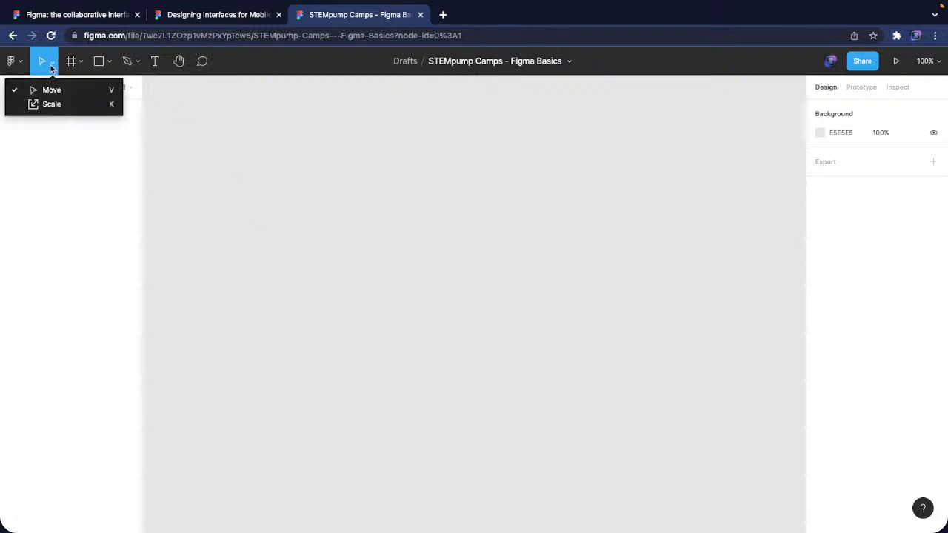
{"action": "left_click", "coordinate": [50, 102]}
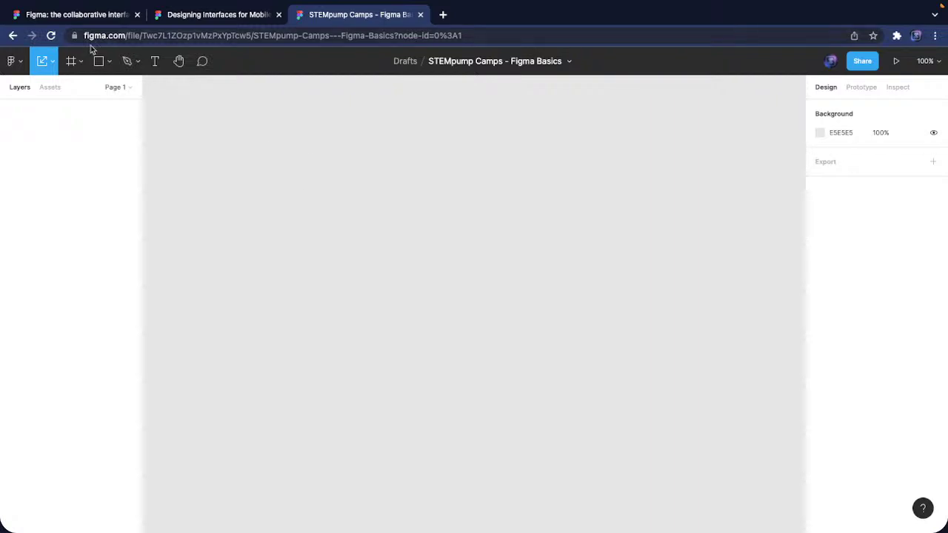
{"action": "left_click", "coordinate": [48, 62]}
{"action": "left_click", "coordinate": [58, 87]}
Draw a frame about 464 × 418 in the middle of the canvas and move it to about X -160, Y -252
{"action": "left_click", "coordinate": [80, 63]}
{"action": "left_click", "coordinate": [77, 89]}
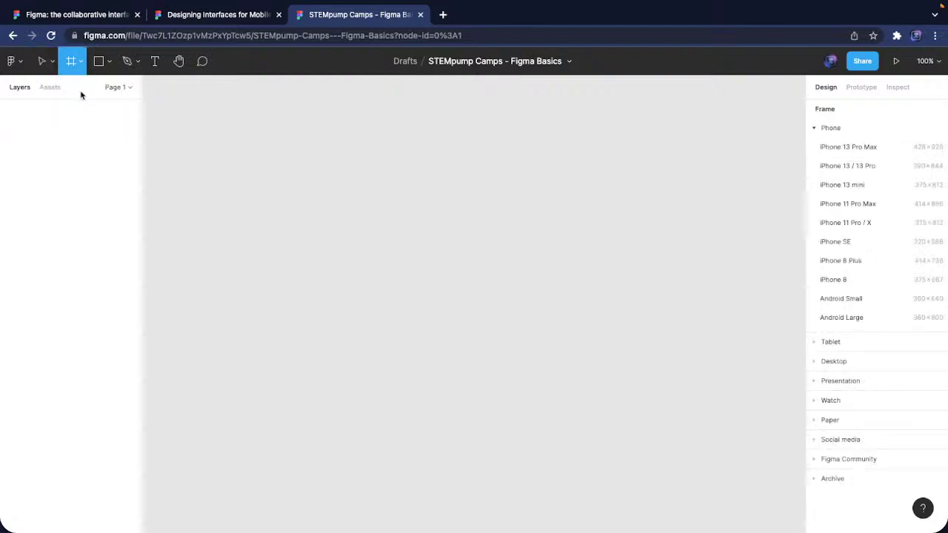
{"action": "left_click_drag", "start_coordinate": [303, 183], "coordinate": [577, 430]}
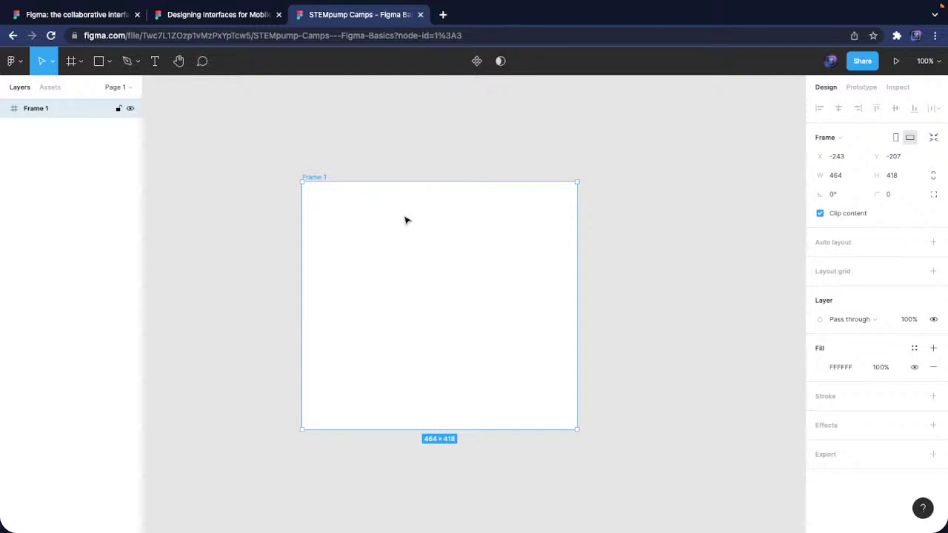
{"action": "left_click_drag", "start_coordinate": [324, 178], "coordinate": [374, 152]}
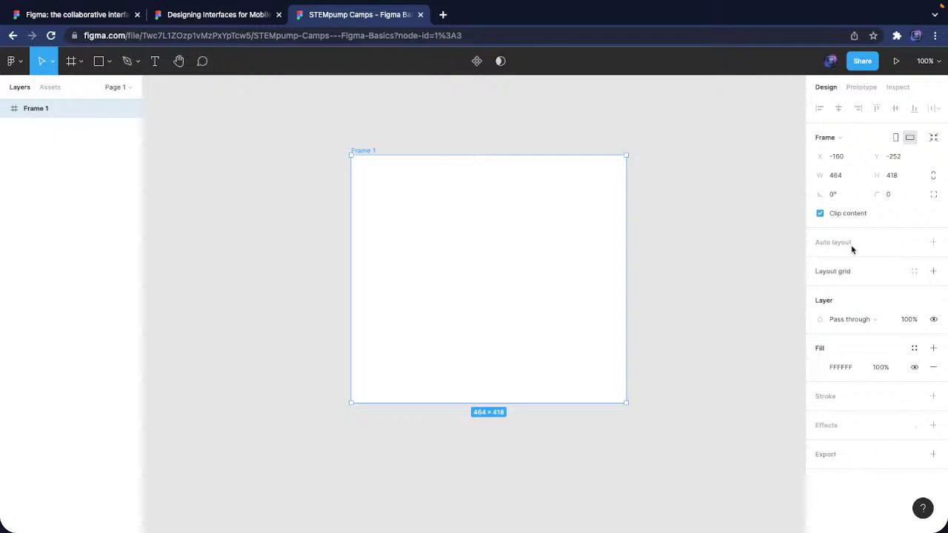
Look over the frame size presets and set the frame's position to X 0, Y 0
{"action": "left_click", "coordinate": [837, 137]}
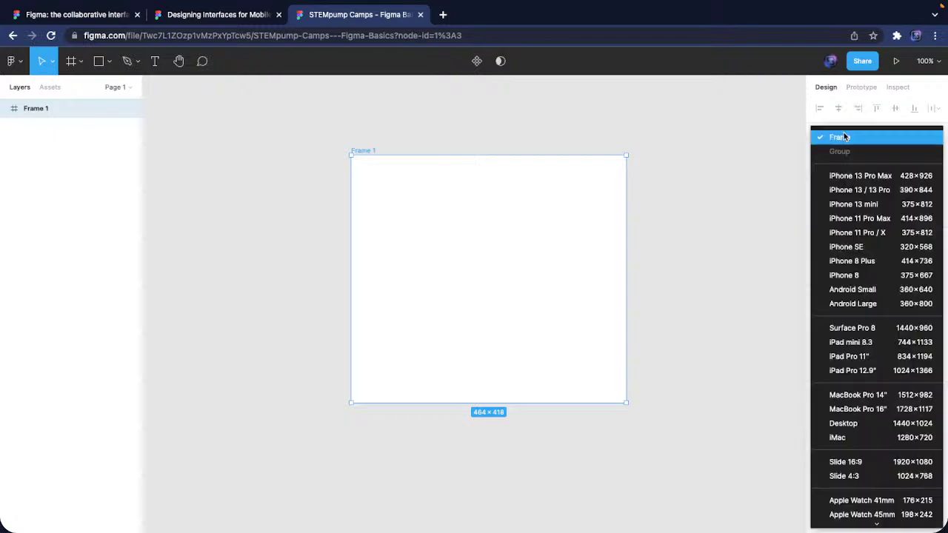
{"action": "left_click", "coordinate": [846, 135]}
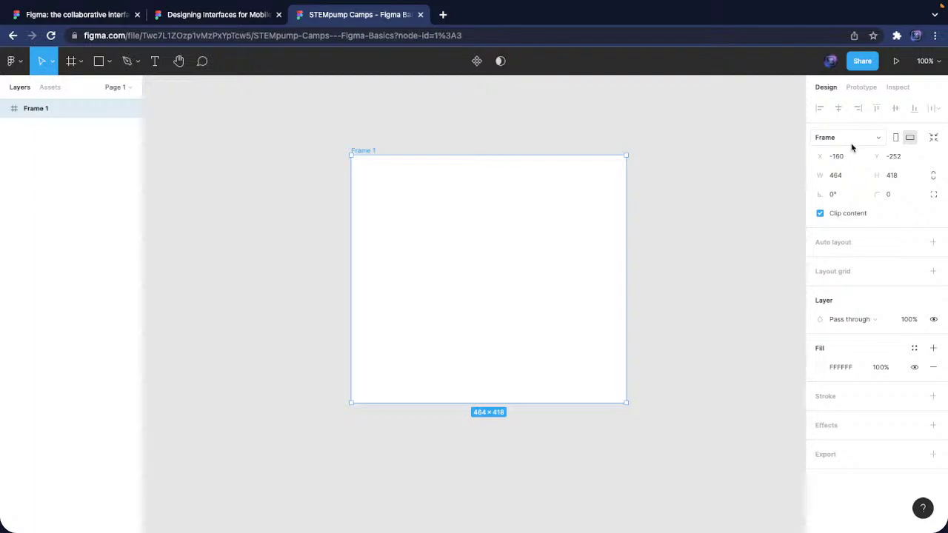
{"action": "left_click", "coordinate": [835, 156]}
{"action": "type", "text": "0"}
{"action": "key", "text": "Tab"}
{"action": "type", "text": "0"}
{"action": "key", "text": "Return"}
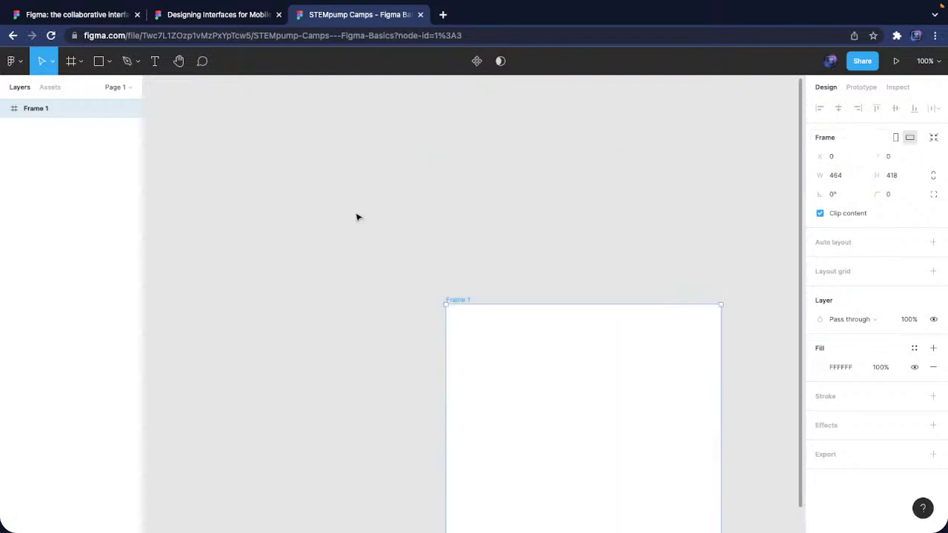
Try moving the frame to X 100, Y 100 and undo the move
{"action": "scroll", "coordinate": [673, 265], "scroll_direction": "down", "scroll_amount": 4}
{"action": "scroll", "coordinate": [674, 265], "scroll_direction": "right", "scroll_amount": 4}
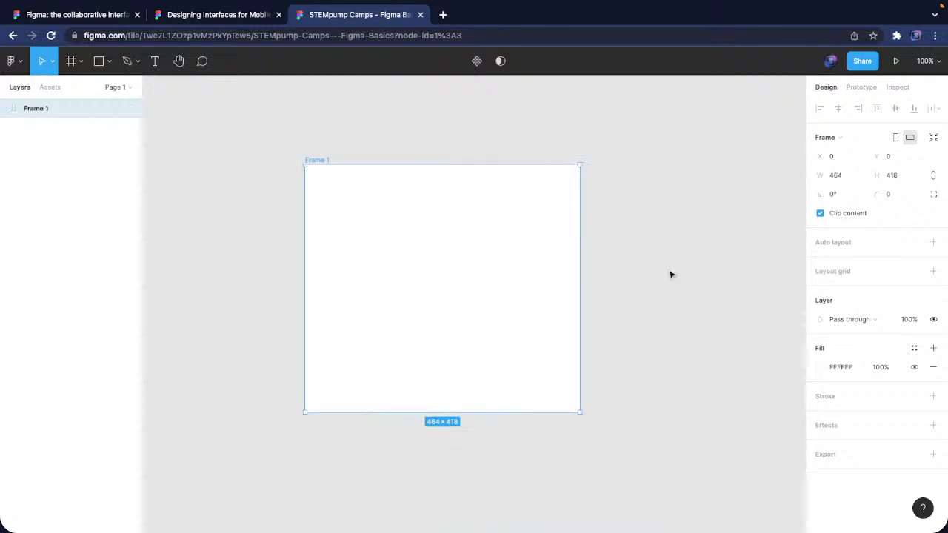
{"action": "scroll", "coordinate": [704, 280], "scroll_direction": "up", "scroll_amount": 1}
{"action": "scroll", "coordinate": [703, 280], "scroll_direction": "left", "scroll_amount": 1}
{"action": "left_click", "coordinate": [845, 159]}
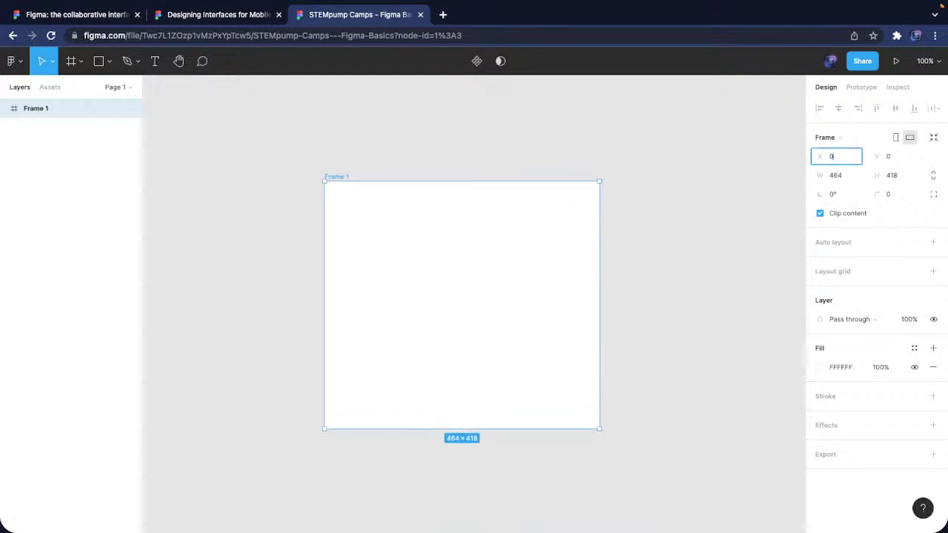
{"action": "type", "text": "100"}
{"action": "key", "text": "Tab"}
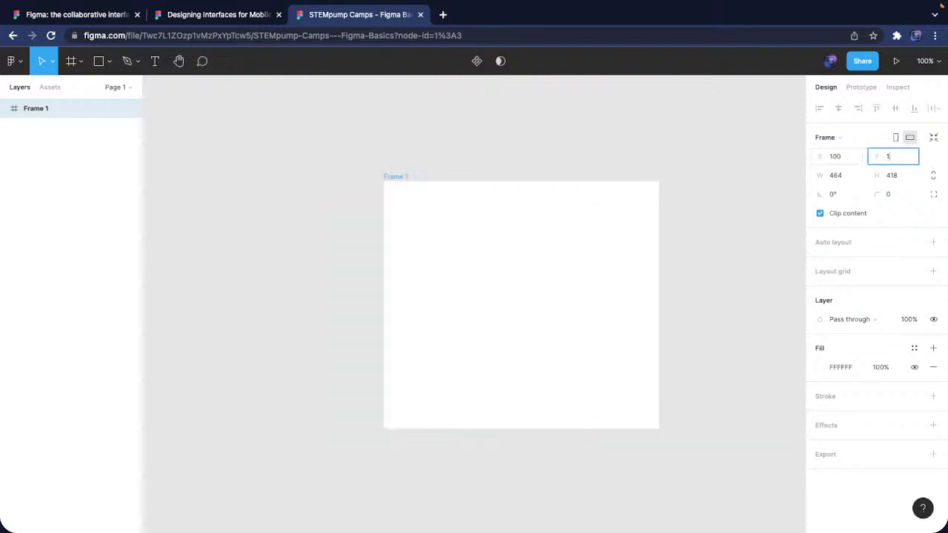
{"action": "type", "text": "100"}
{"action": "key", "text": "Return"}
{"action": "key", "text": "ctrl+z"}
{"action": "key", "text": "ctrl+z"}
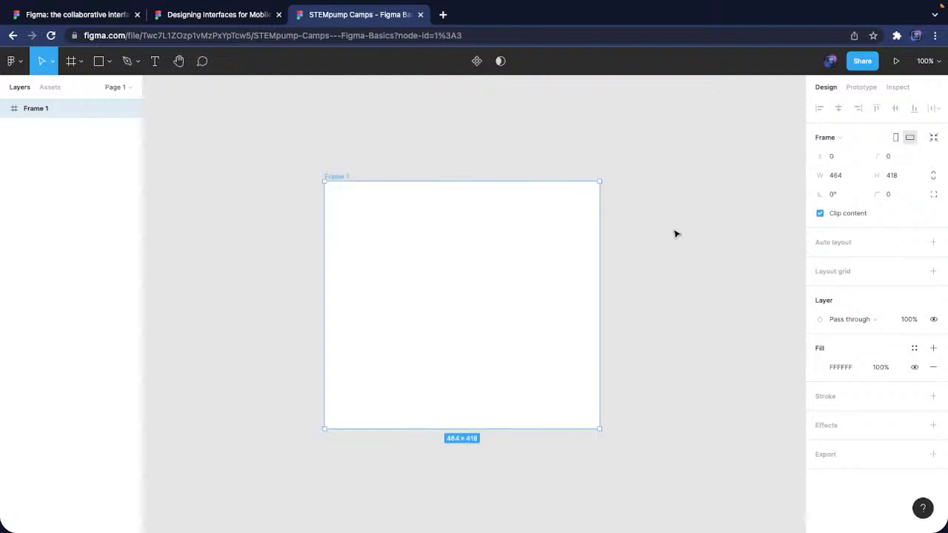
Set the frame's width and height to 500 each
{"action": "left_click", "coordinate": [843, 182]}
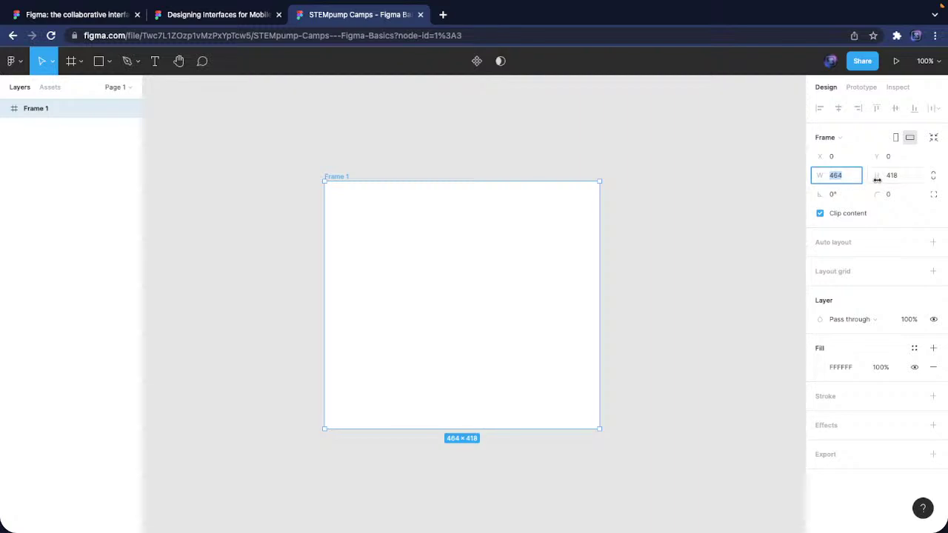
{"action": "type", "text": "500"}
{"action": "key", "text": "Tab"}
{"action": "type", "text": "500"}
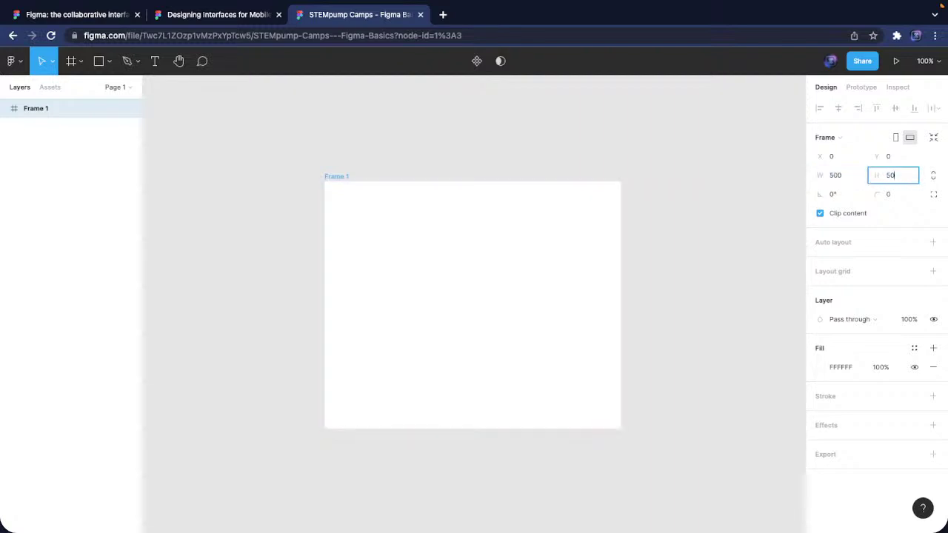
{"action": "key", "text": "Return"}
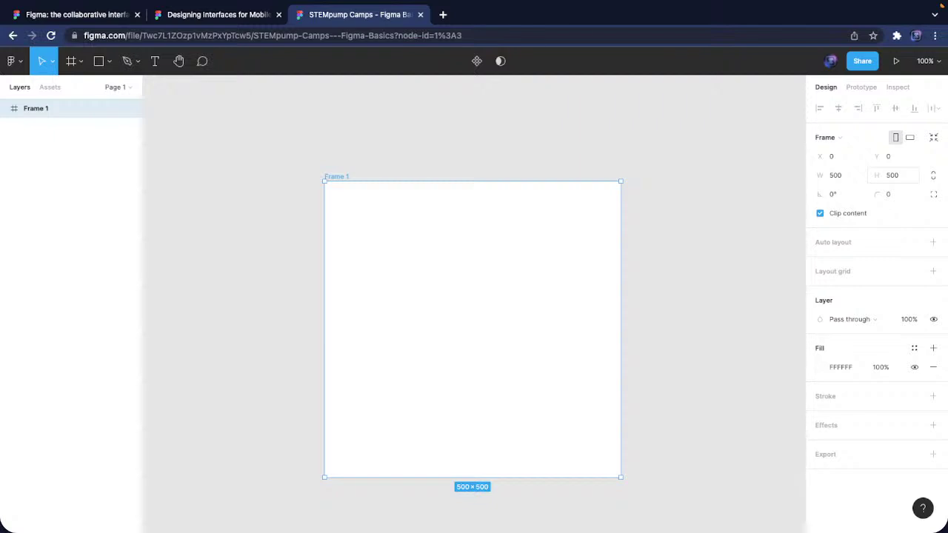
Try rotating the frame by 45° and undo the rotation
{"action": "scroll", "coordinate": [692, 294], "scroll_direction": "down", "scroll_amount": 2}
{"action": "scroll", "coordinate": [693, 294], "scroll_direction": "left", "scroll_amount": 2}
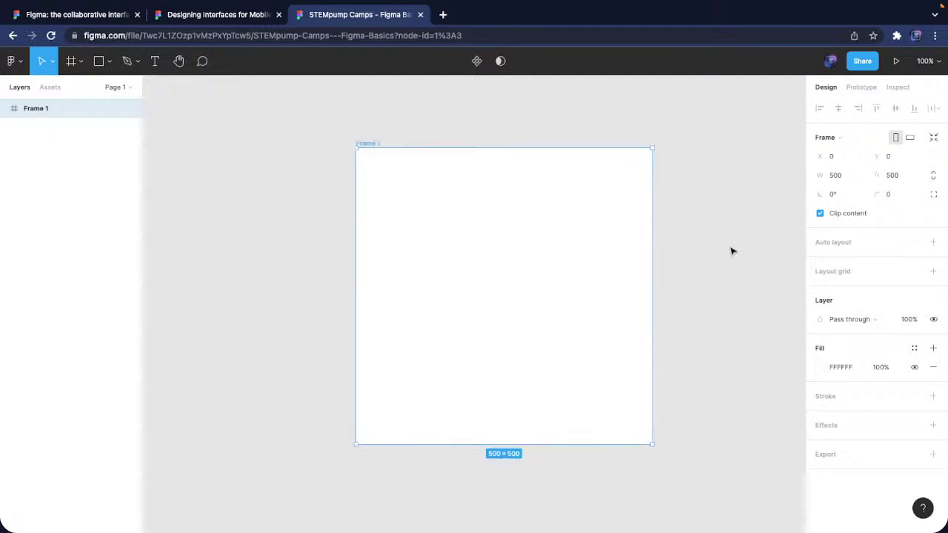
{"action": "left_click", "coordinate": [831, 194]}
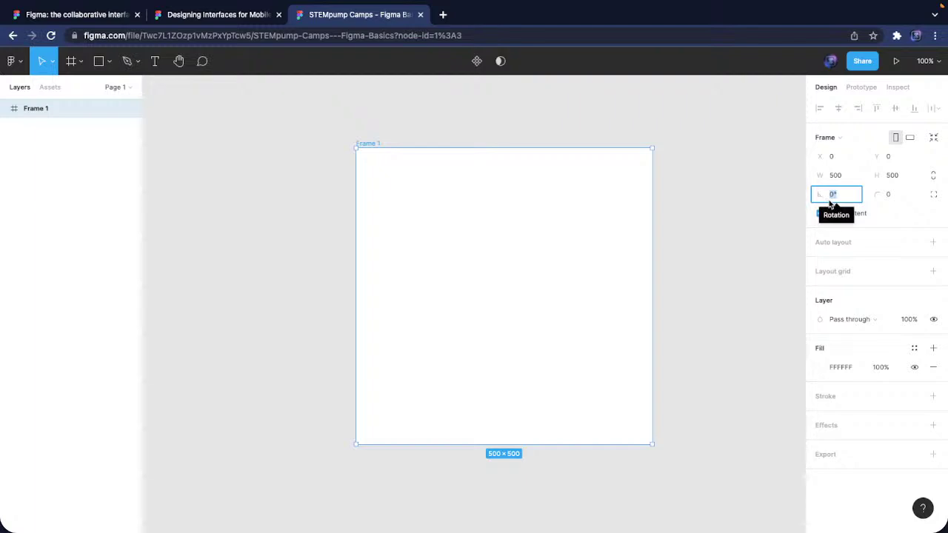
{"action": "type", "text": "4"}
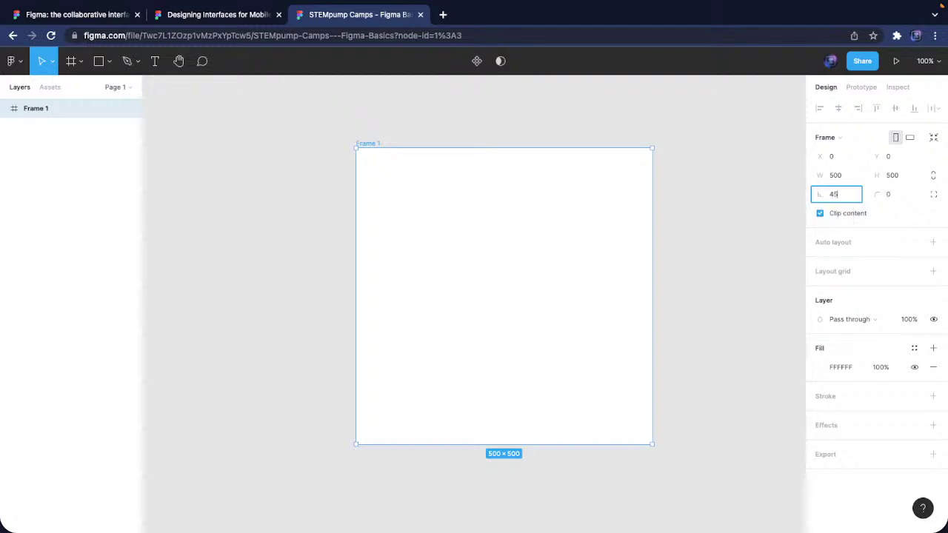
{"action": "type", "text": "5"}
{"action": "key", "text": "Return"}
{"action": "key", "text": "ctrl+z"}
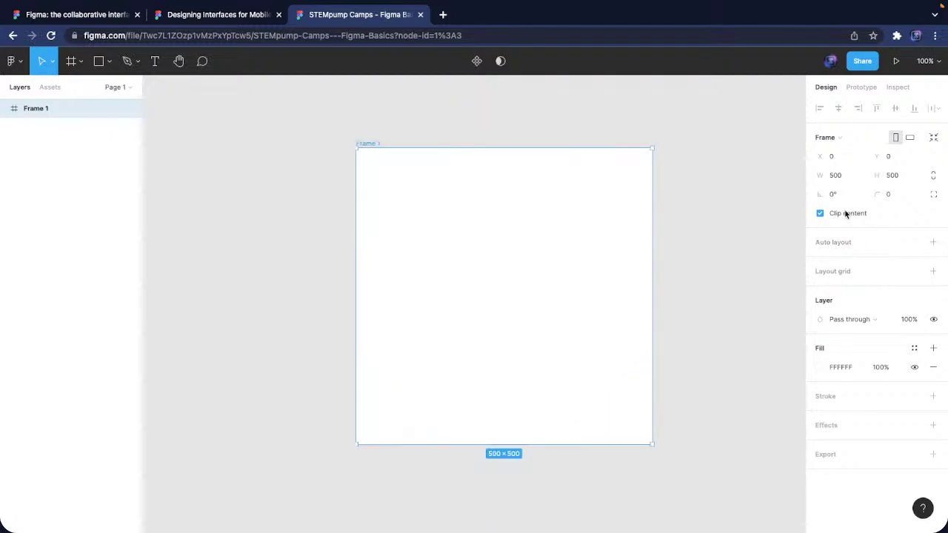
Try a corner radius of 100 on all corners of the frame
{"action": "left_click_drag", "start_coordinate": [820, 194], "coordinate": [837, 218]}
{"action": "left_click_drag", "start_coordinate": [877, 195], "coordinate": [186, 231]}
{"action": "left_click", "coordinate": [911, 197]}
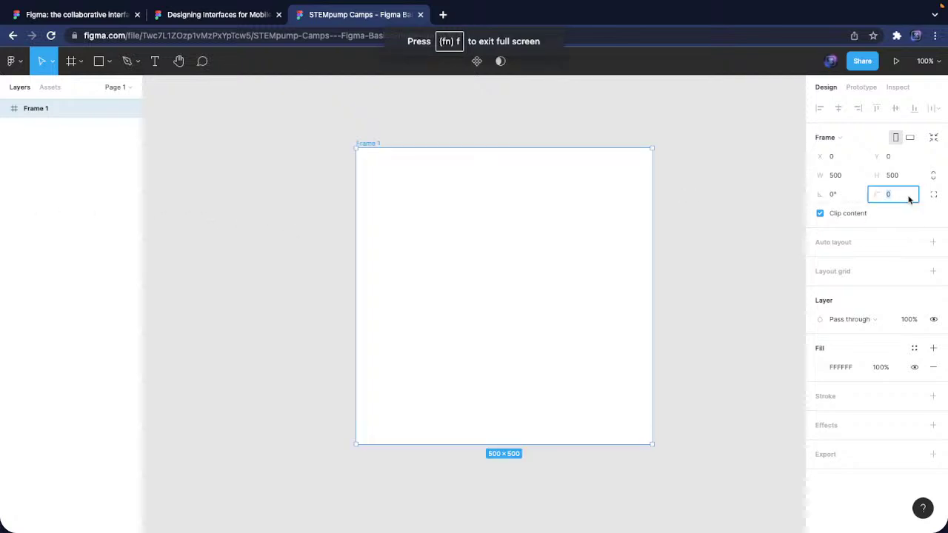
{"action": "type", "text": "100"}
{"action": "key", "text": "Return"}
Step the frame's corner radius through smaller and larger values up to 113, and set it to 8
{"action": "left_click", "coordinate": [910, 197]}
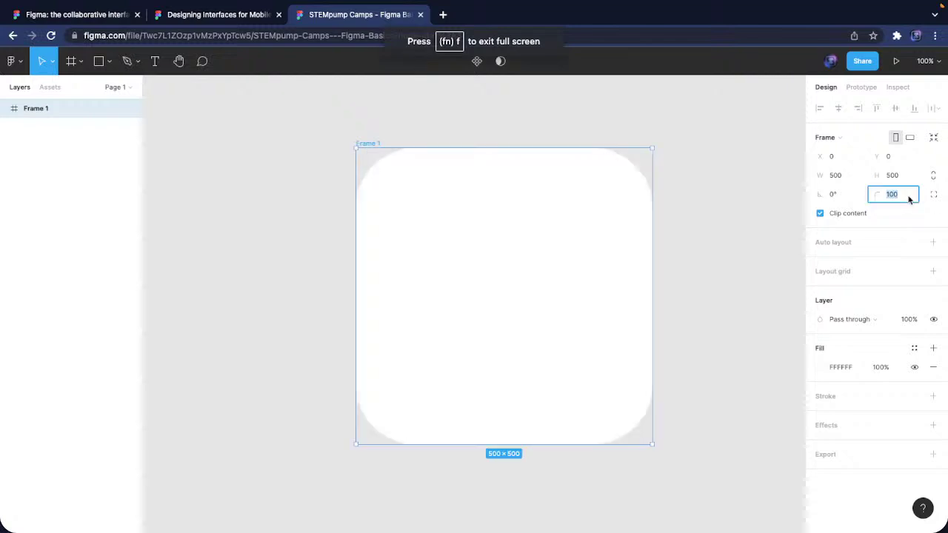
{"action": "key", "text": "Down"}
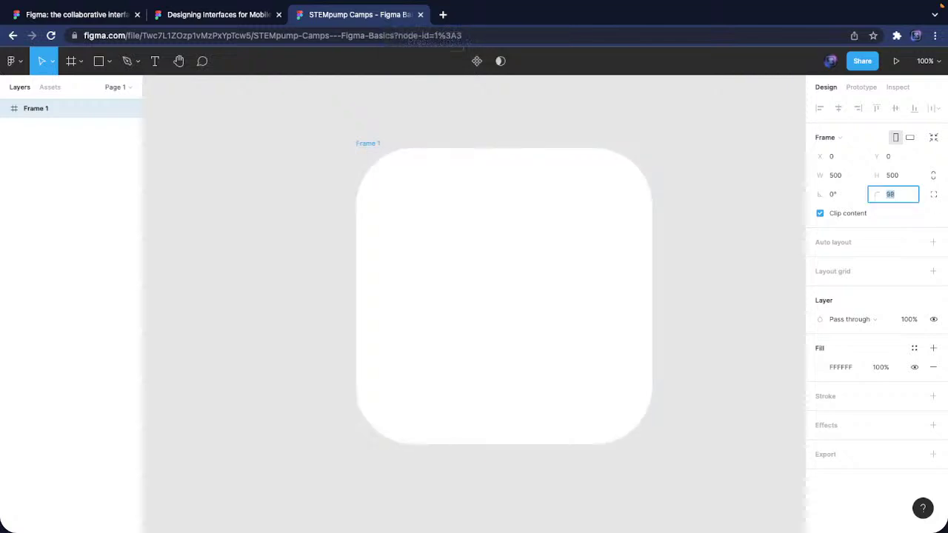
{"action": "key", "text": "Down"}
{"action": "key", "text": "Down"}
{"action": "key", "text": "shift+Up"}
{"action": "key", "text": "shift+Up"}
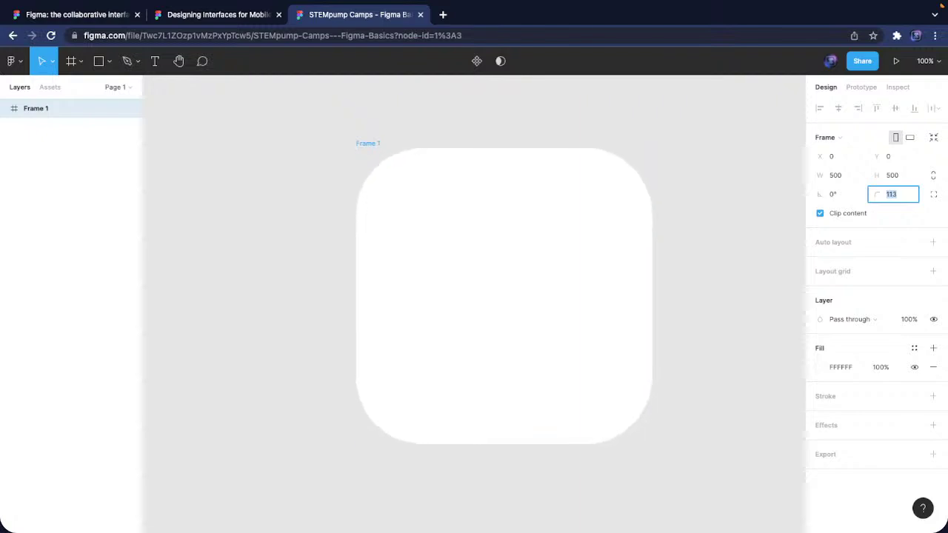
{"action": "type", "text": "8"}
{"action": "key", "text": "Return"}
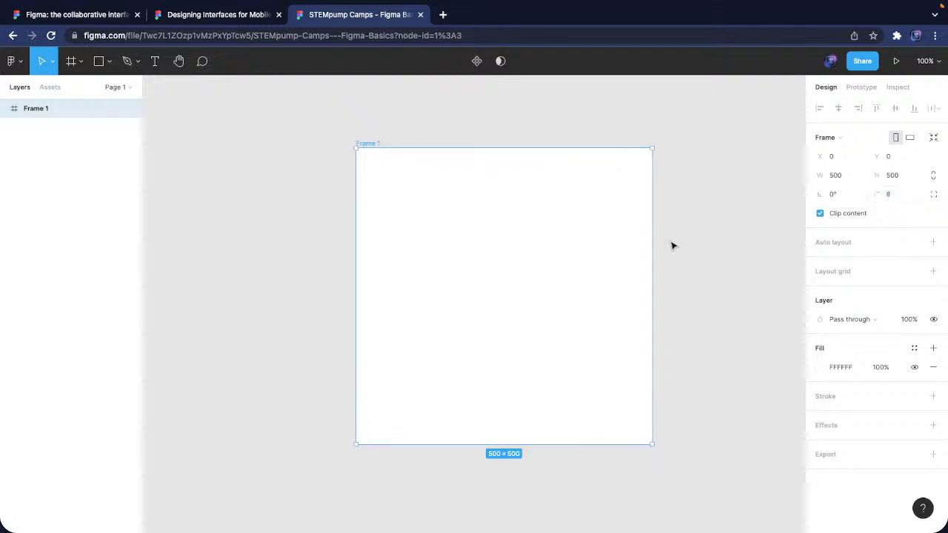
Show the independent corner values, try a radius of 100 on the frame's bottom-left corner only, and deselect the frame
{"action": "key", "text": "ctrl+super+f"}
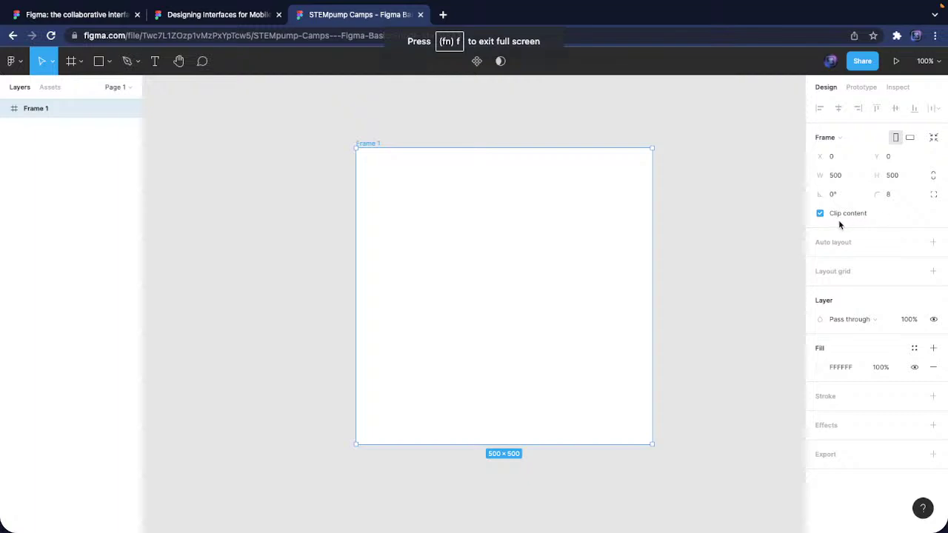
{"action": "left_click", "coordinate": [934, 196]}
{"action": "left_click", "coordinate": [892, 214]}
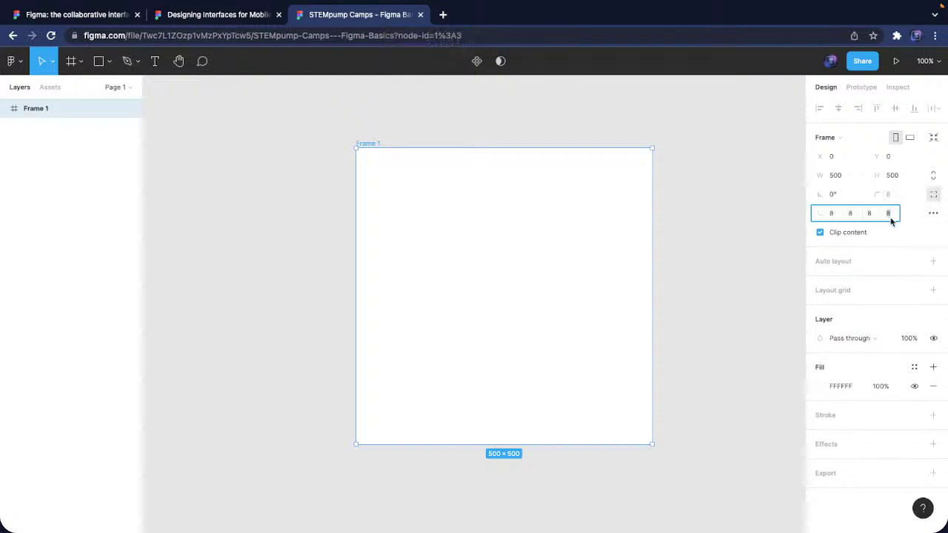
{"action": "key", "text": "Return"}
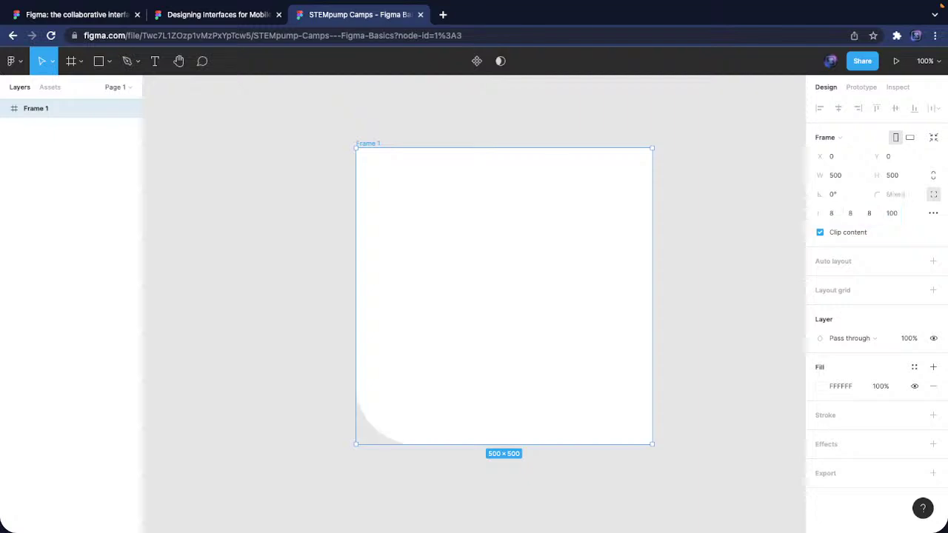
{"action": "left_click", "coordinate": [710, 316]}
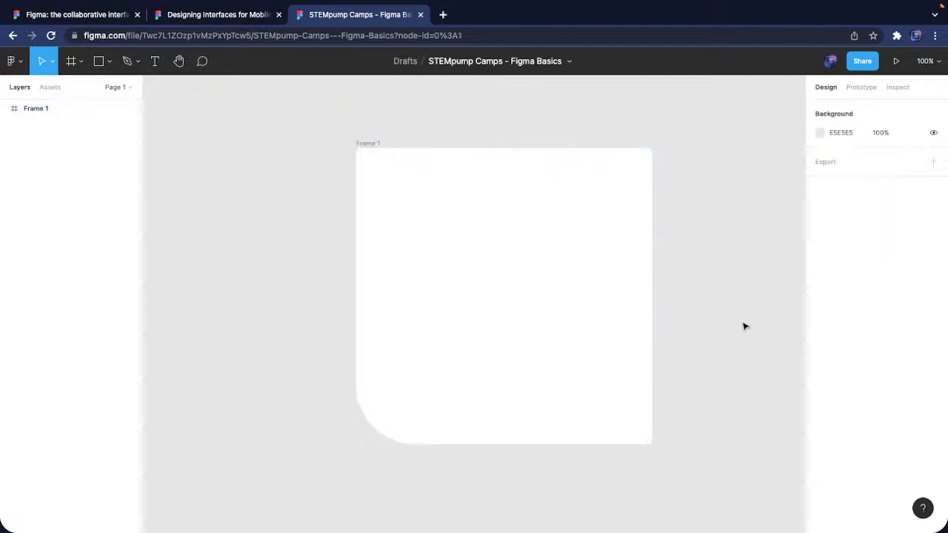
Undo the frame's accidental shift and the bottom-left corner's radius change
{"action": "left_click", "coordinate": [390, 158]}
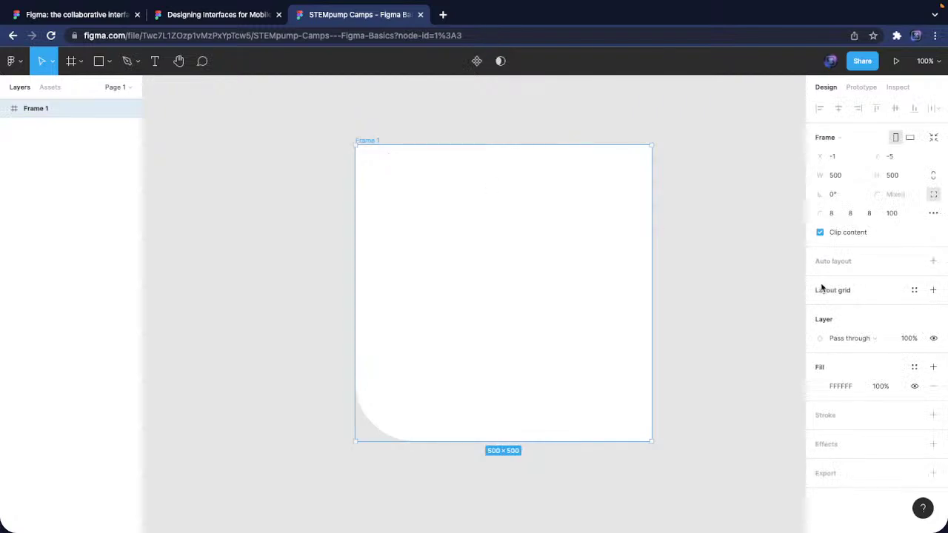
{"action": "left_click", "coordinate": [934, 195]}
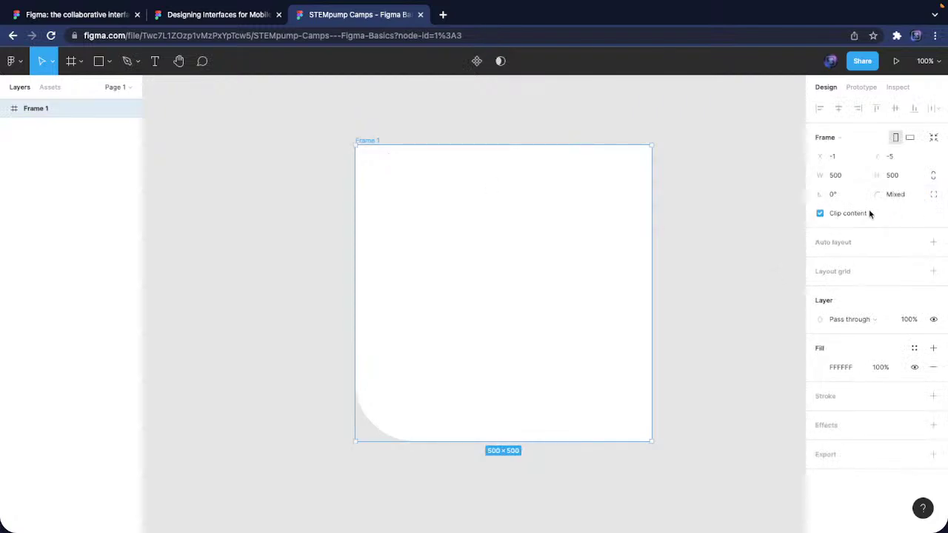
{"action": "key", "text": "ctrl+z"}
{"action": "key", "text": "ctrl+z"}
{"action": "key", "text": "ctrl+z"}
{"action": "key", "text": "ctrl+z"}
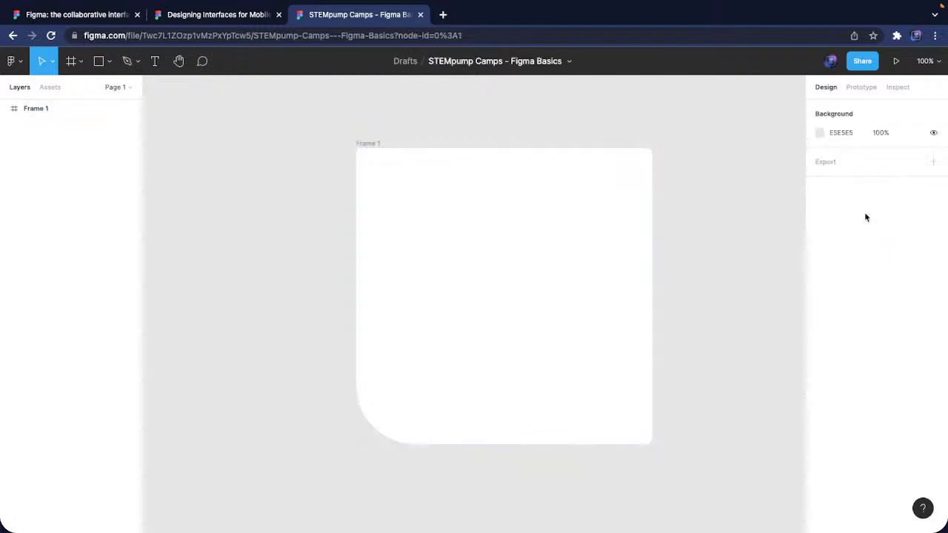
{"action": "left_click", "coordinate": [793, 245]}
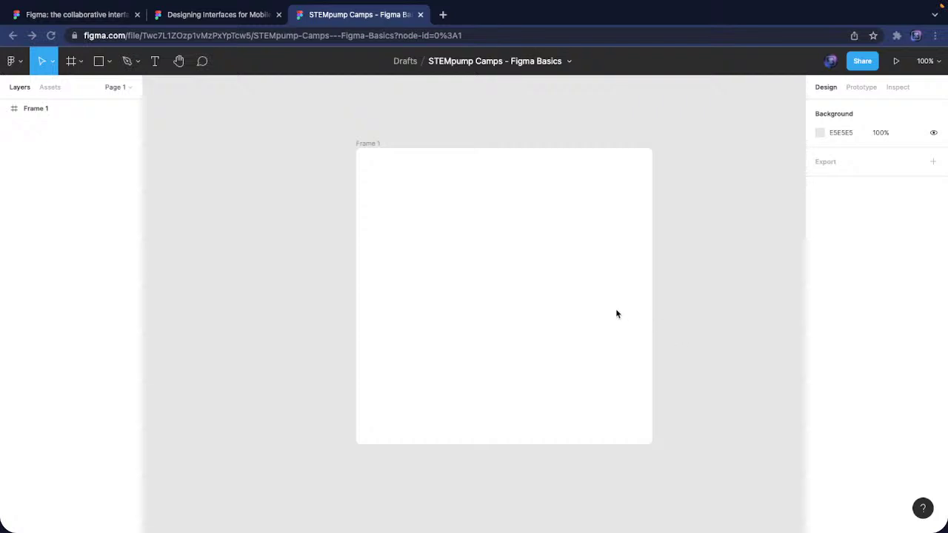
Look at the frame's blend mode options and try a layer opacity of 10%
{"action": "left_click", "coordinate": [459, 226]}
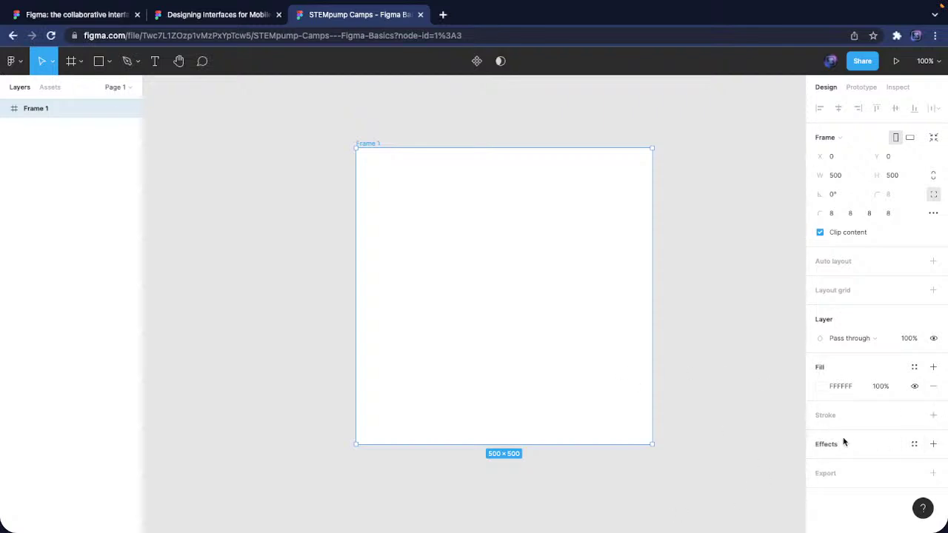
{"action": "left_click", "coordinate": [871, 341]}
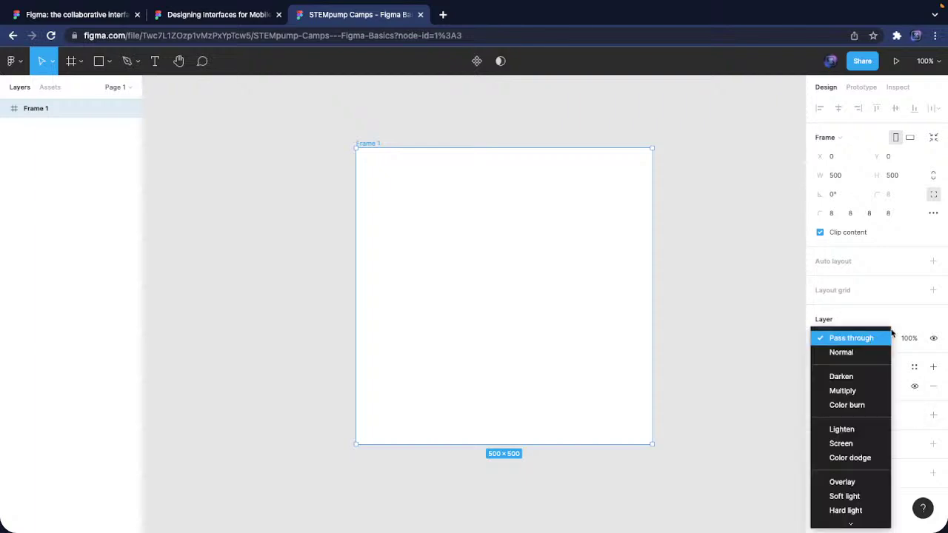
{"action": "left_click", "coordinate": [917, 333]}
{"action": "left_click", "coordinate": [910, 340]}
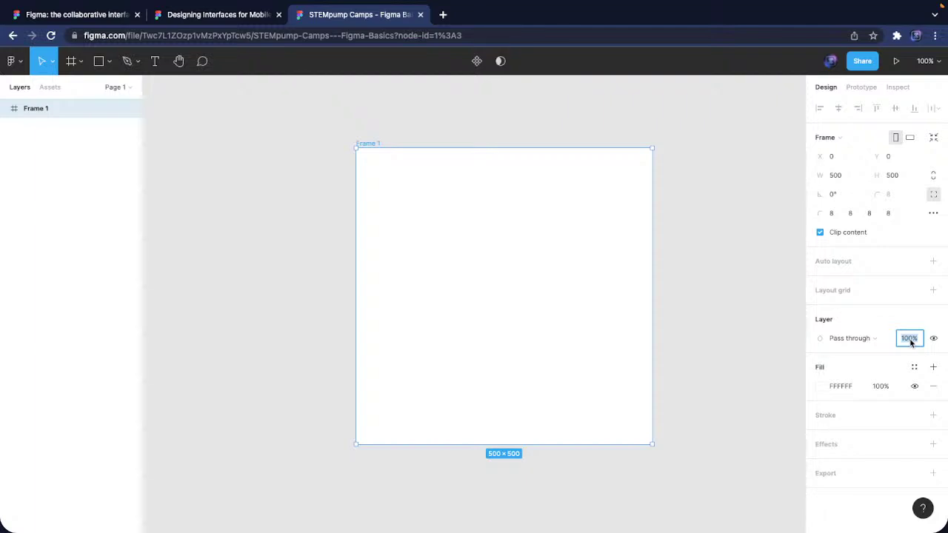
{"action": "type", "text": "10"}
{"action": "key", "text": "Return"}
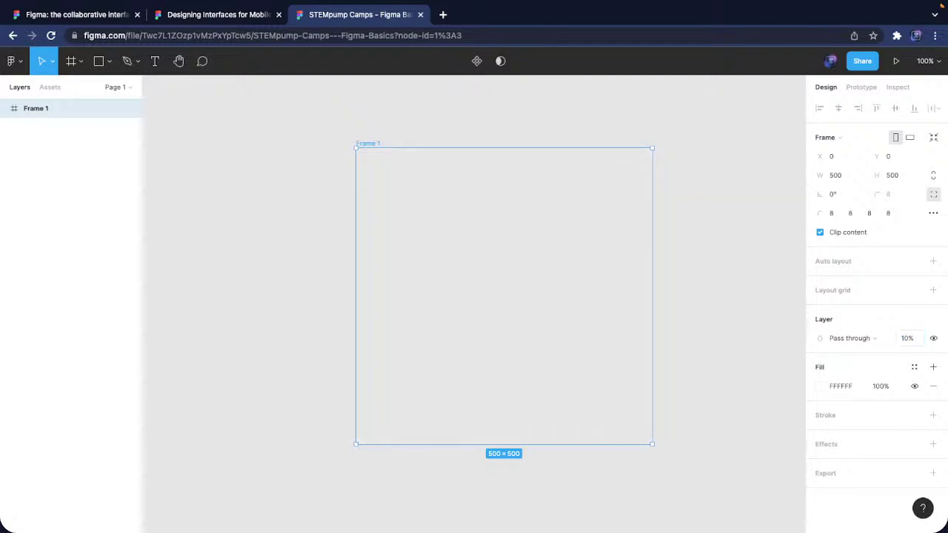
View the faded frame deselected, reselect it and try a layer opacity of 50%
{"action": "left_click", "coordinate": [723, 375]}
{"action": "left_click", "coordinate": [626, 338]}
{"action": "left_click", "coordinate": [910, 338]}
{"action": "type", "text": "50"}
{"action": "key", "text": "Return"}
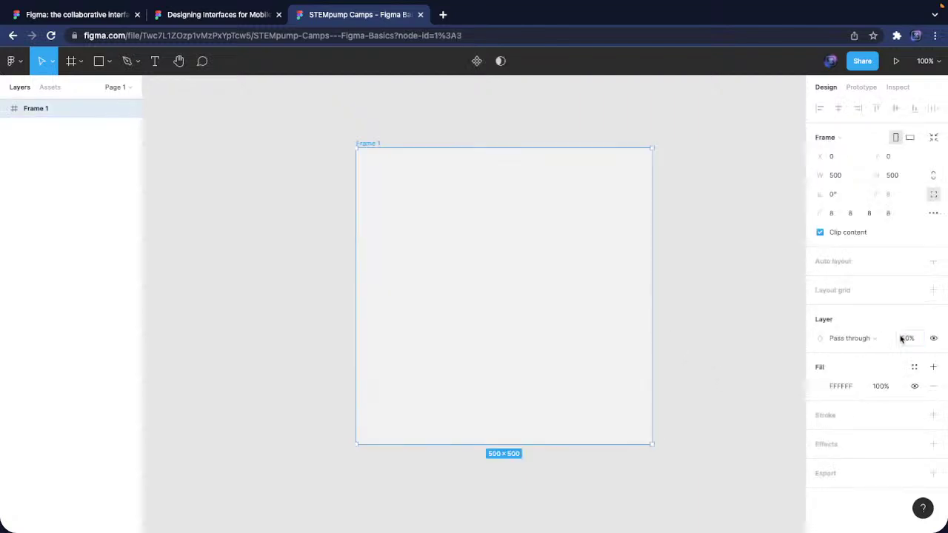
Set the frame's layer opacity to 100% and look over the blend modes, keeping Pass through
{"action": "left_click", "coordinate": [728, 333]}
{"action": "left_click", "coordinate": [549, 382]}
{"action": "left_click", "coordinate": [911, 338]}
{"action": "type", "text": "100"}
{"action": "key", "text": "Return"}
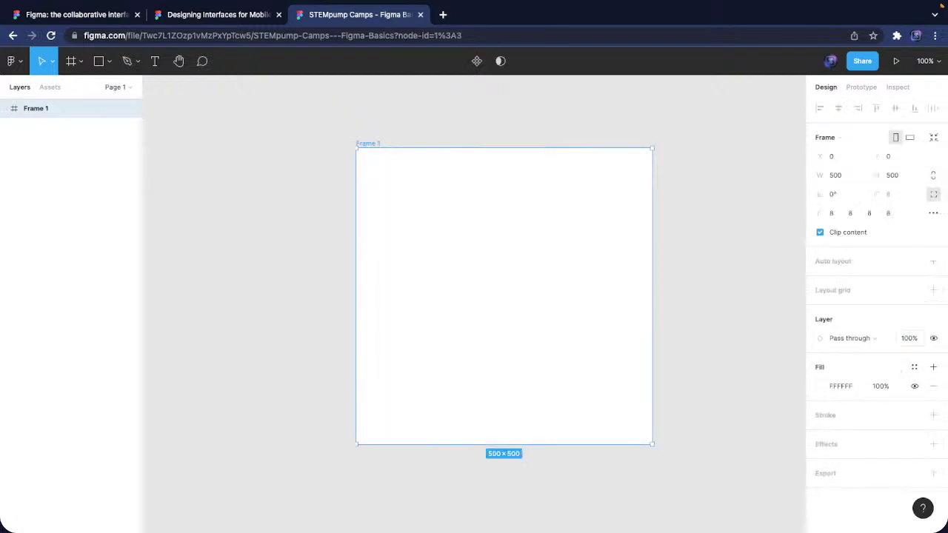
{"action": "left_click", "coordinate": [852, 339]}
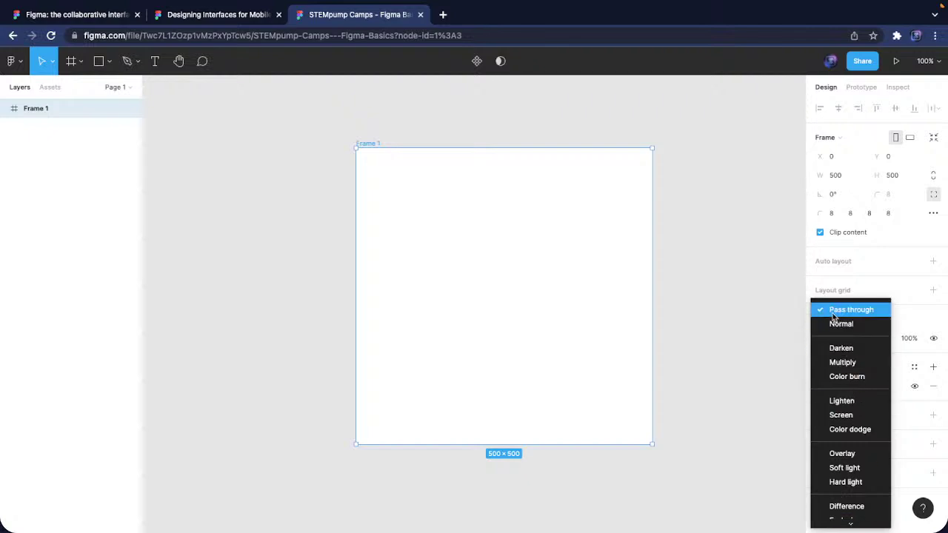
{"action": "left_click", "coordinate": [923, 326]}
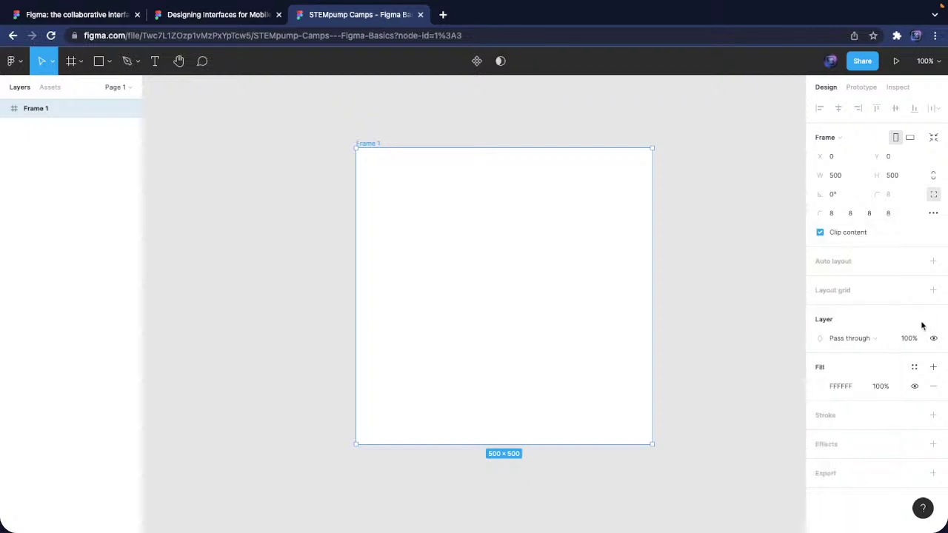
Look over the frame's layer blend modes and the color format options of its fill, keeping Pass through and Hex
{"action": "left_click", "coordinate": [855, 339]}
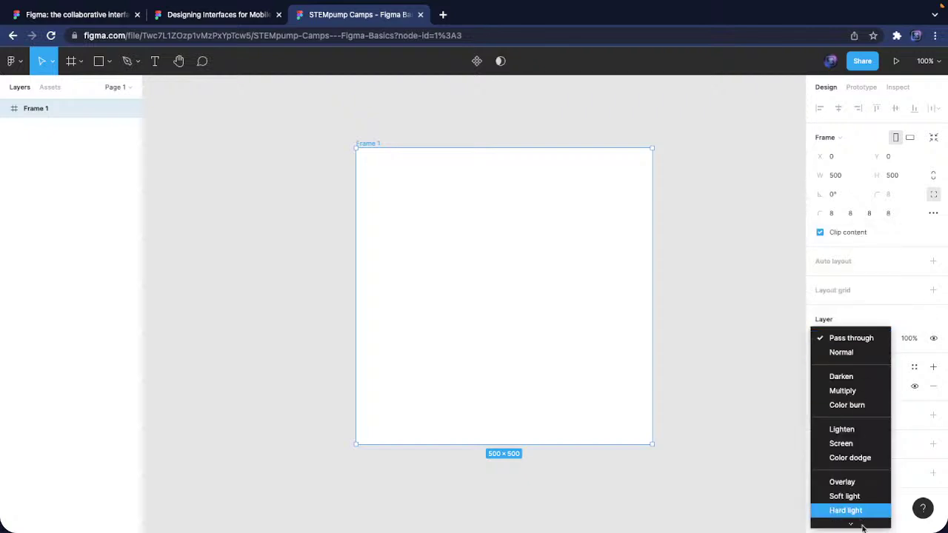
{"action": "left_click", "coordinate": [905, 325]}
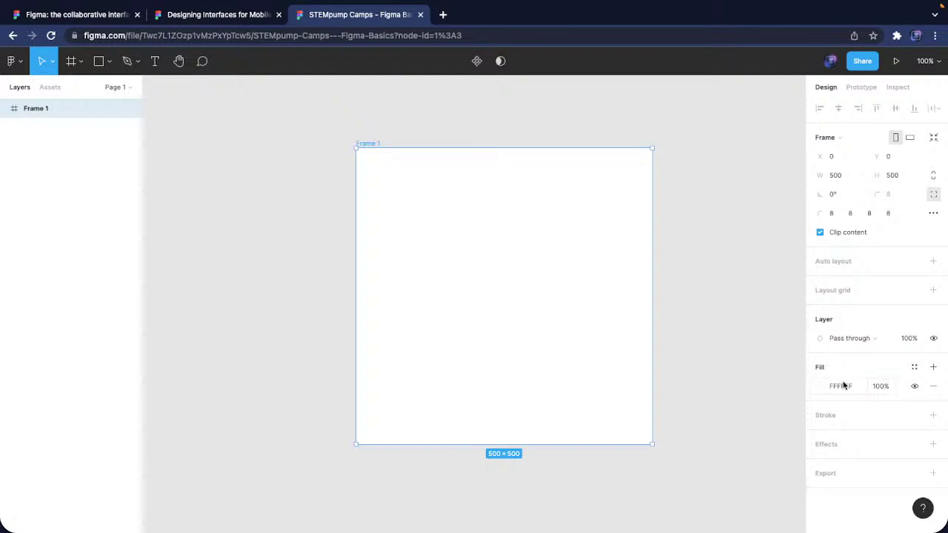
{"action": "left_click", "coordinate": [823, 386]}
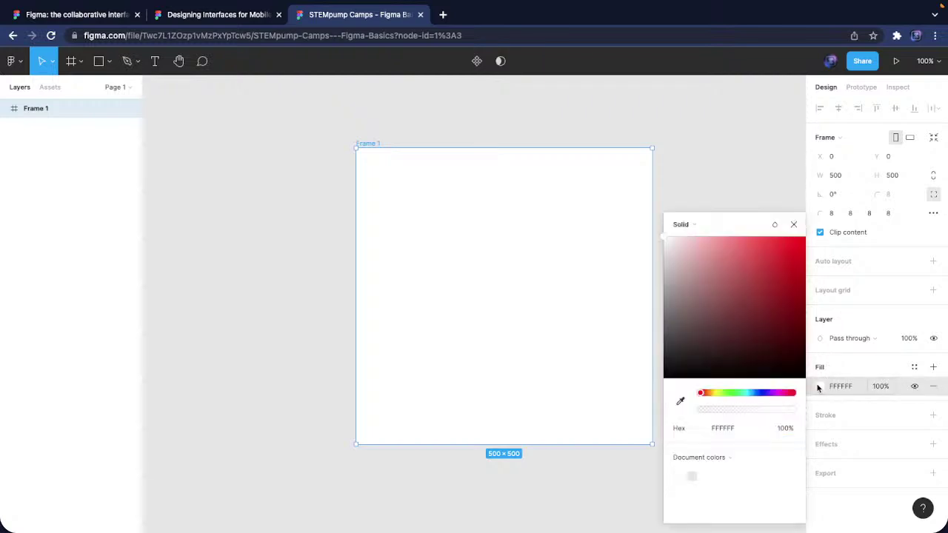
{"action": "left_click", "coordinate": [678, 429]}
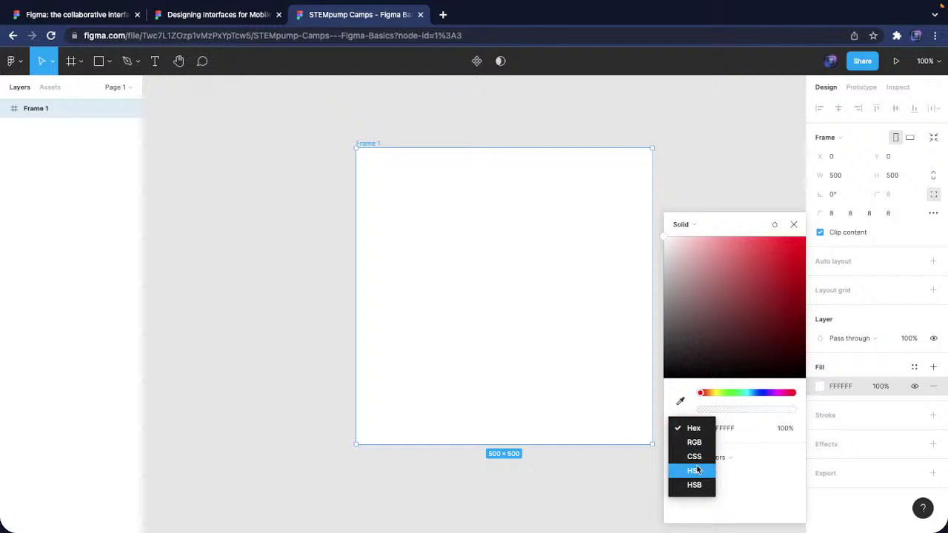
{"action": "left_click", "coordinate": [683, 415]}
Try sampling the canvas background grey as the frame's fill with the eyedropper, and undo it
{"action": "left_click", "coordinate": [680, 401]}
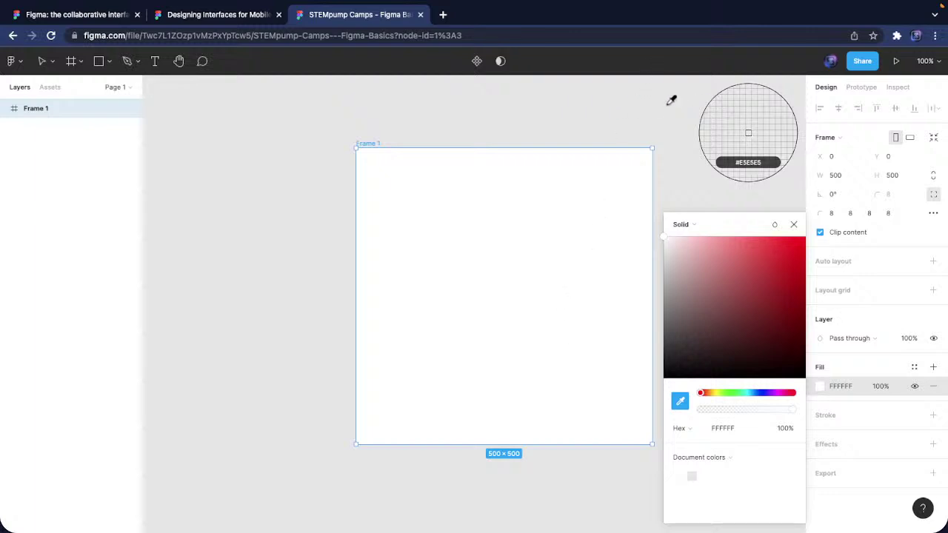
{"action": "left_click", "coordinate": [593, 107]}
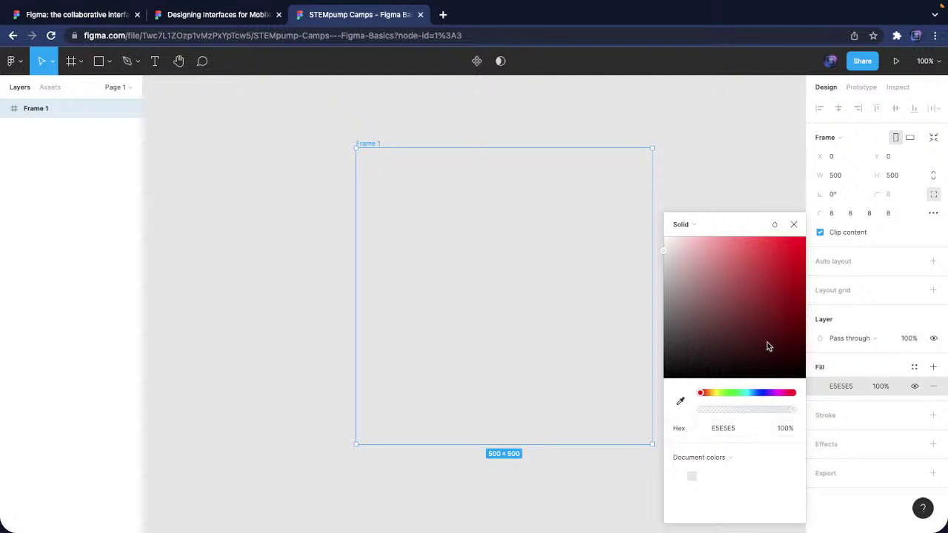
{"action": "key", "text": "ctrl+z"}
Change the frame's solid fill from white to the light blue 4FB3FC using the hue and shade pickers
{"action": "left_click", "coordinate": [680, 401]}
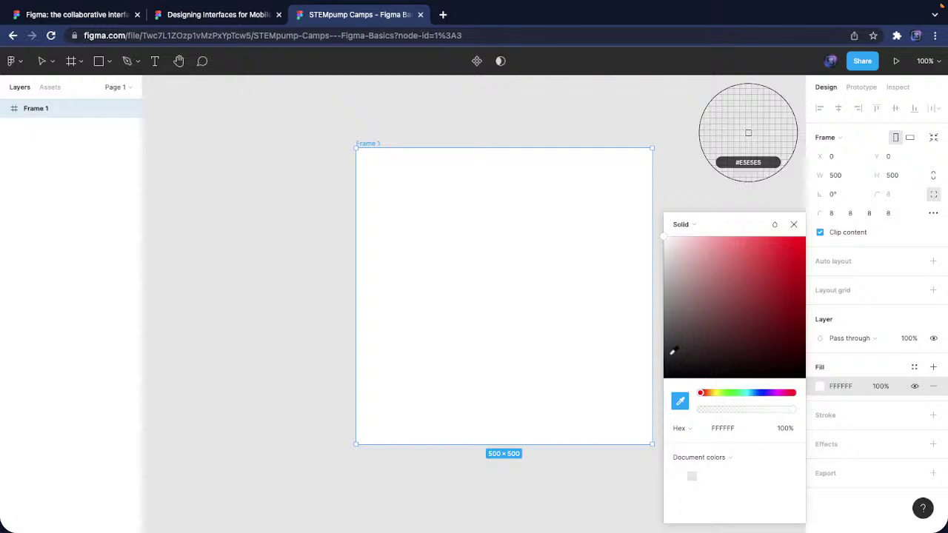
{"action": "key", "text": "Escape"}
{"action": "left_click", "coordinate": [824, 386]}
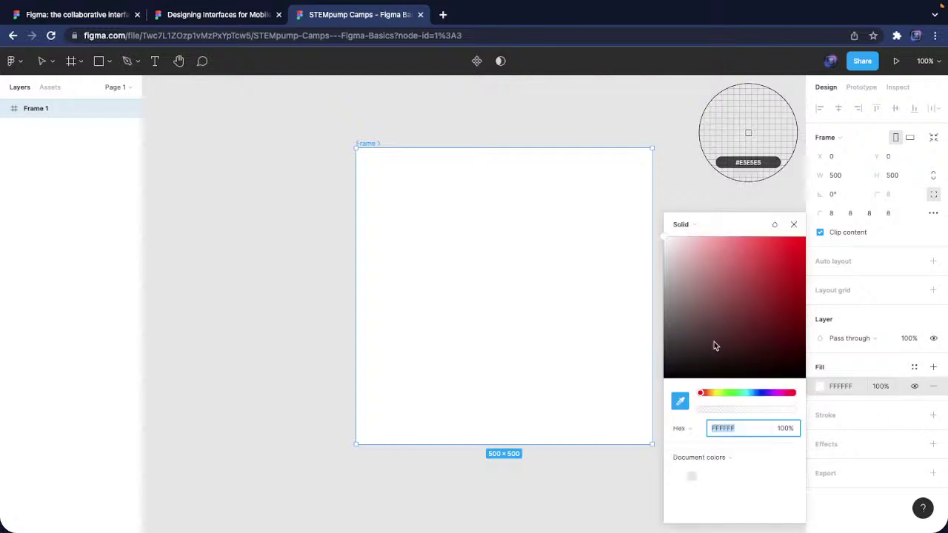
{"action": "left_click_drag", "start_coordinate": [737, 394], "coordinate": [754, 392]}
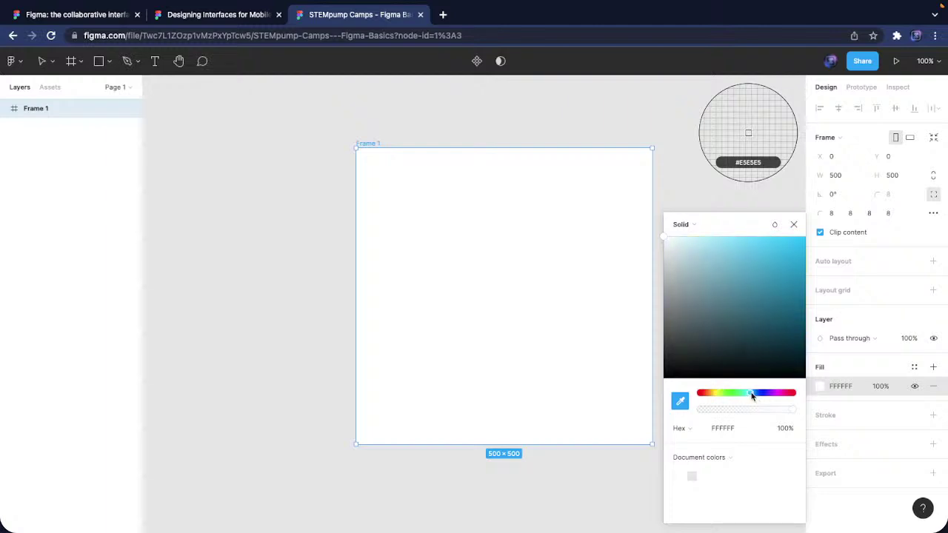
{"action": "left_click_drag", "start_coordinate": [778, 297], "coordinate": [762, 243]}
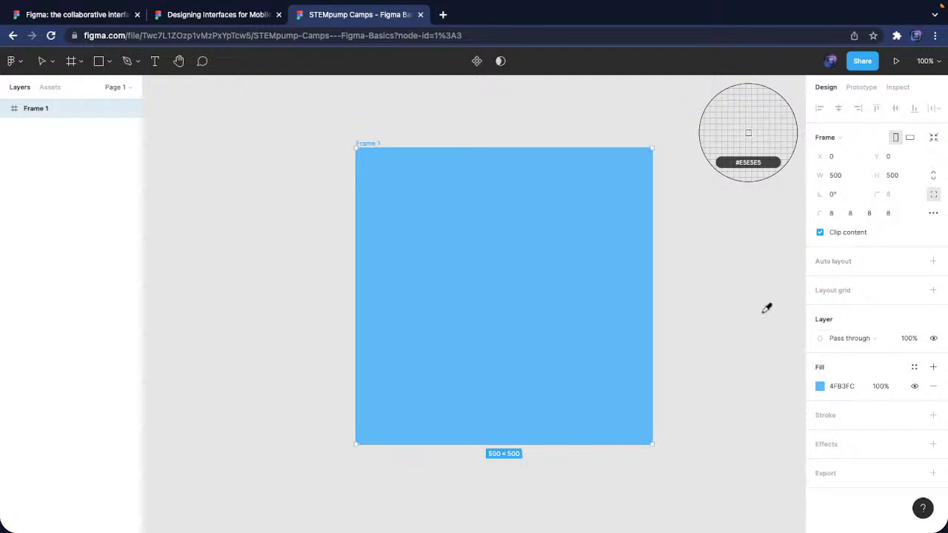
{"action": "left_click", "coordinate": [766, 309]}
{"action": "key", "text": "ctrl+z"}
{"action": "key", "text": "Escape"}
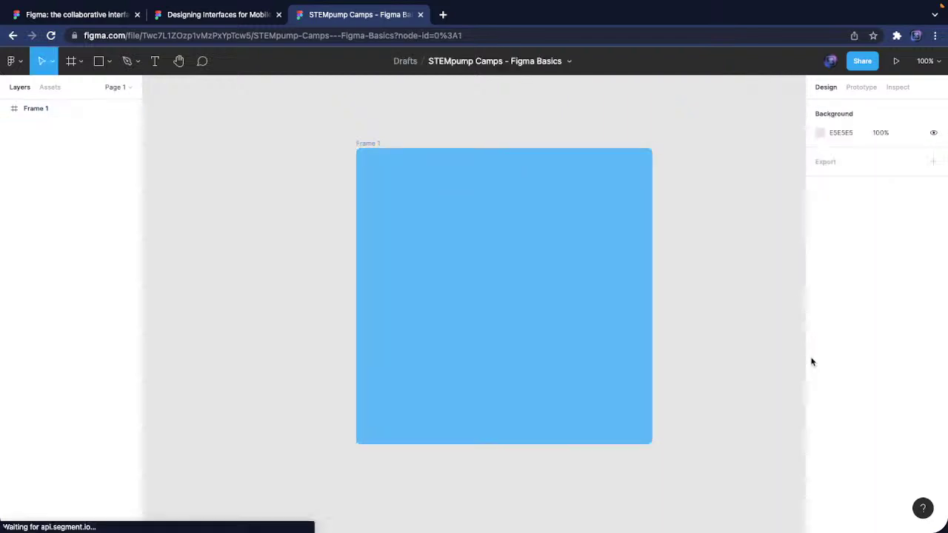
Add a second fill above the frame's blue fill and set its opacity to 100%
{"action": "left_click", "coordinate": [582, 322]}
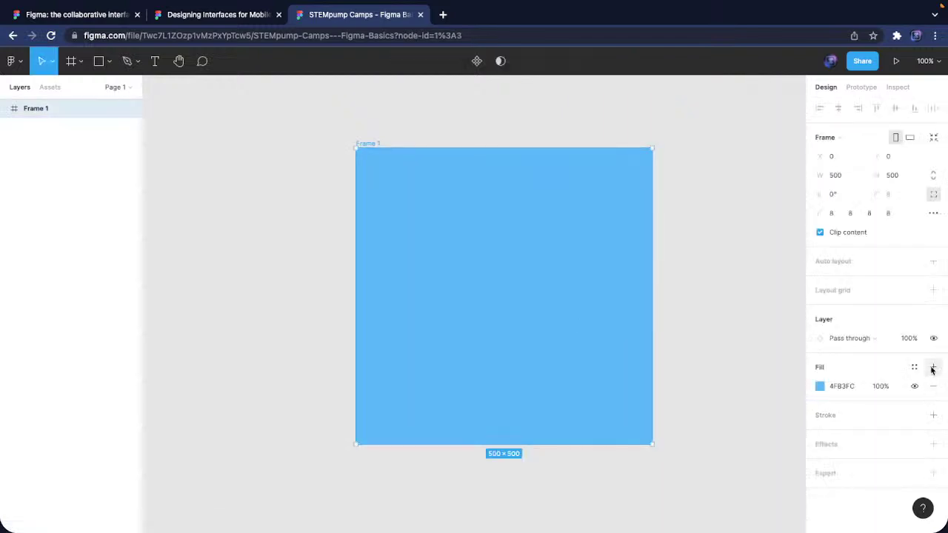
{"action": "left_click", "coordinate": [933, 368]}
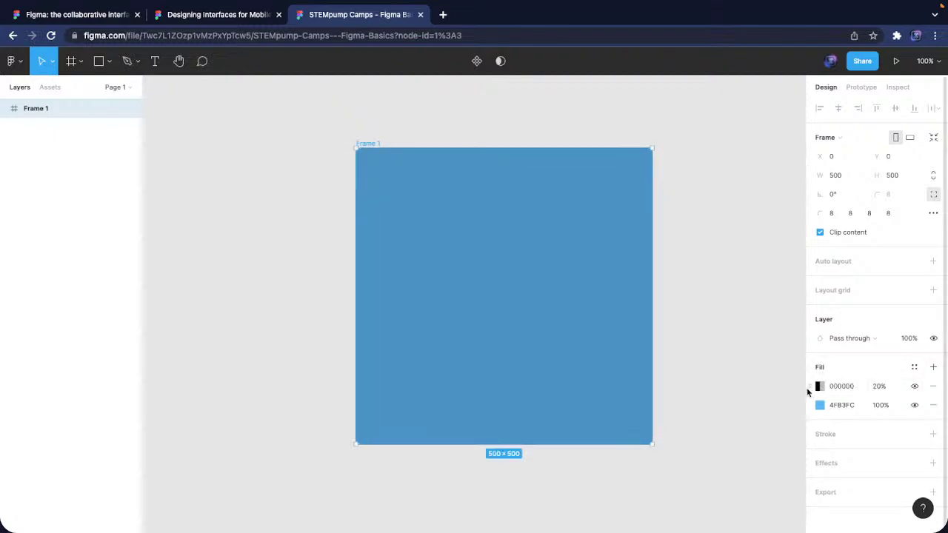
{"action": "left_click", "coordinate": [819, 386]}
{"action": "left_click", "coordinate": [882, 386]}
{"action": "type", "text": "100"}
{"action": "key", "text": "Return"}
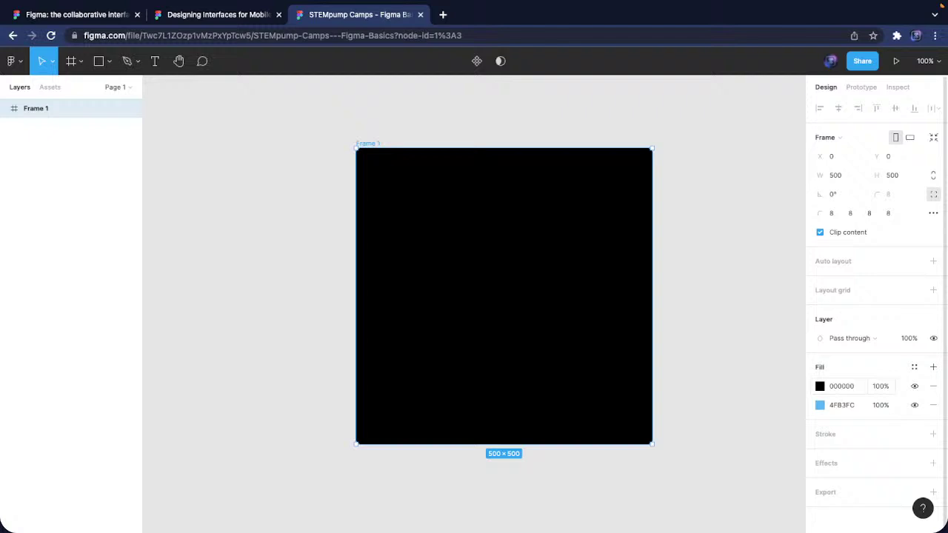
Set the color of the frame's upper fill to red, FF0000
{"action": "left_click", "coordinate": [819, 386]}
{"action": "left_click", "coordinate": [720, 429]}
{"action": "type", "text": "FF0000"}
{"action": "key", "text": "Return"}
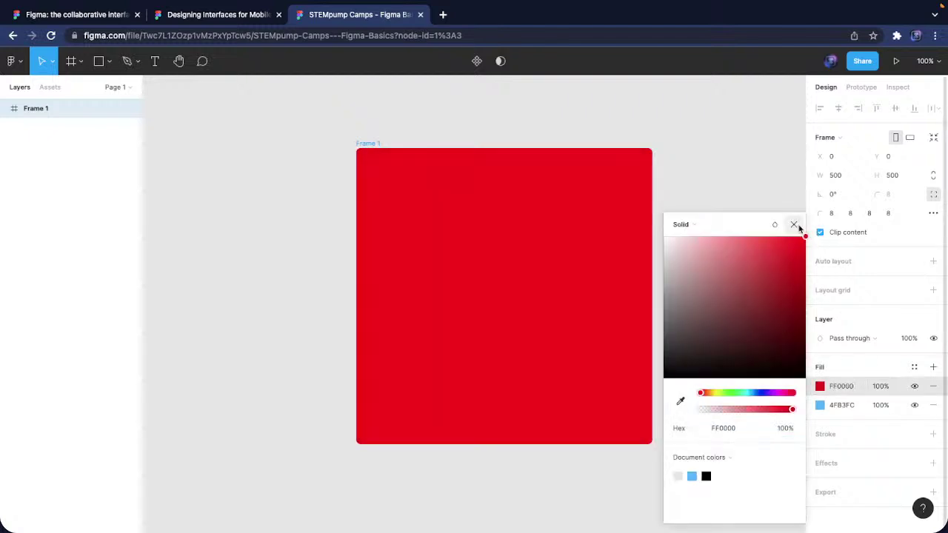
{"action": "left_click", "coordinate": [794, 224]}
Lower the red fill's opacity gradually to 0% to reveal the blue beneath, and settle it at 20%
{"action": "left_click", "coordinate": [892, 389]}
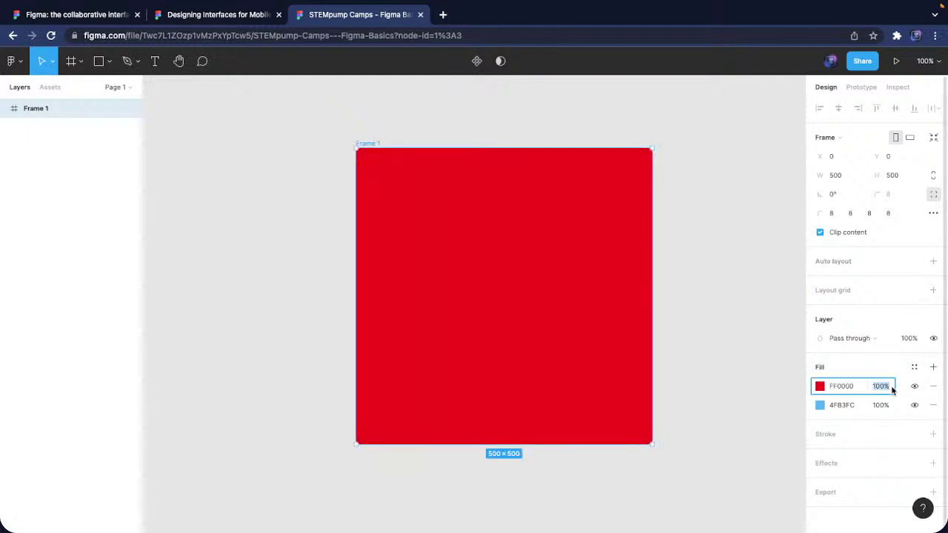
{"action": "key", "text": "Down"}
{"action": "key", "text": "Down"}
{"action": "key", "text": "Down"}
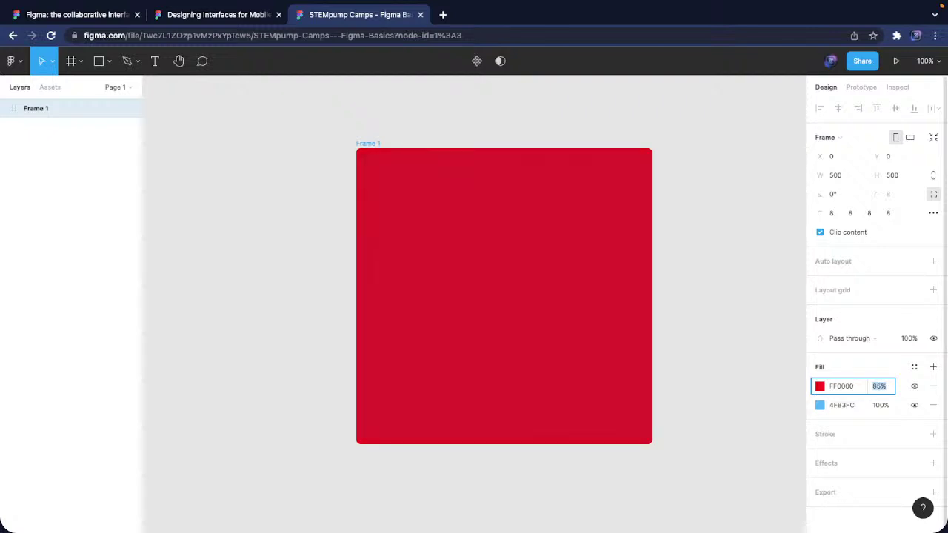
{"action": "key", "text": "Down"}
{"action": "key", "text": "Down"}
{"action": "key", "text": "Down"}
{"action": "key", "text": "Down"}
{"action": "key", "text": "Down"}
{"action": "key", "text": "Down"}
{"action": "key", "text": "Down"}
{"action": "key", "text": "Down"}
{"action": "key", "text": "Down"}
{"action": "key", "text": "Down"}
{"action": "key", "text": "Down"}
{"action": "key", "text": "Down"}
{"action": "key", "text": "Down"}
{"action": "key", "text": "Down"}
{"action": "key", "text": "Down"}
{"action": "key", "text": "Down"}
{"action": "key", "text": "Down"}
{"action": "key", "text": "Down"}
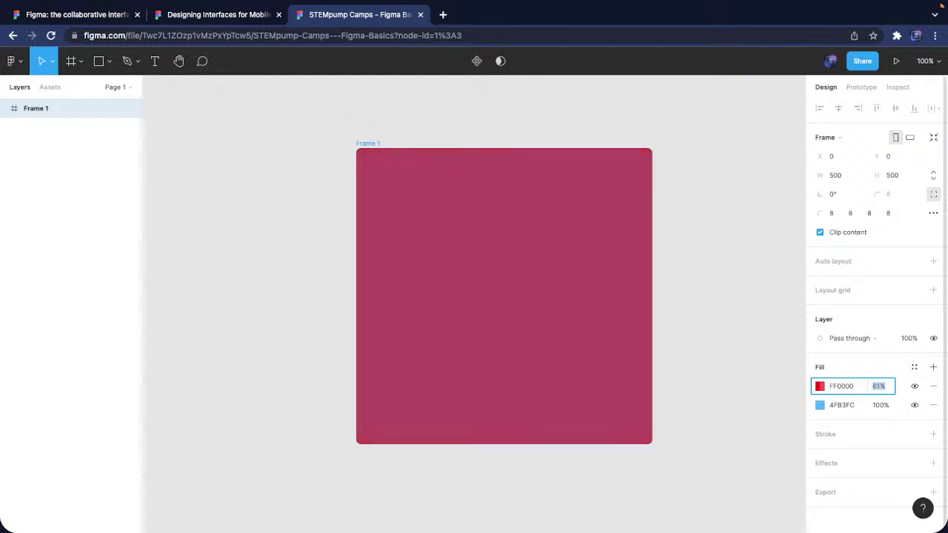
{"action": "key", "text": "Down"}
{"action": "key", "text": "Down"}
{"action": "key", "text": "Down"}
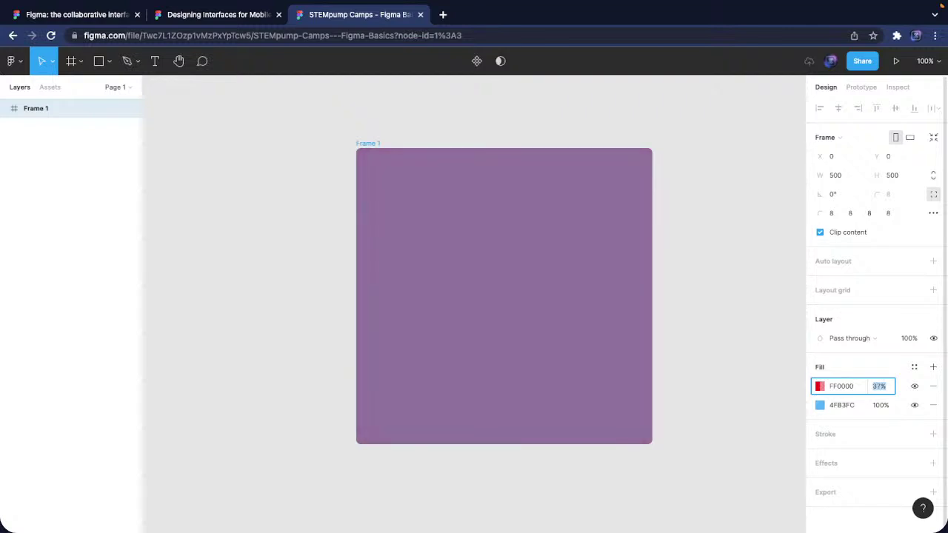
{"action": "key", "text": "Down"}
{"action": "key", "text": "Down"}
{"action": "key", "text": "Down"}
{"action": "key", "text": "Down"}
{"action": "key", "text": "Down"}
{"action": "key", "text": "Down"}
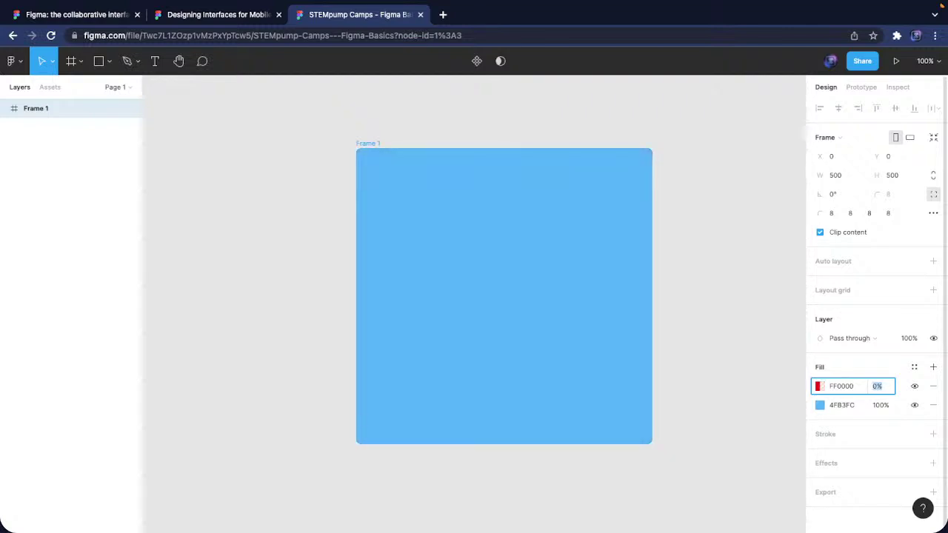
{"action": "key", "text": "Return"}
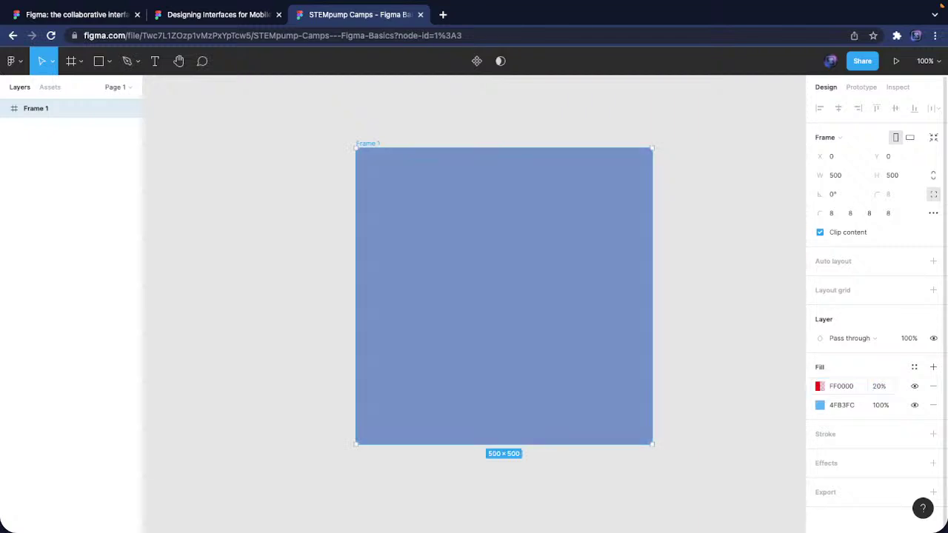
Check the blended frame deselected, reselect it and add a stroke
{"action": "left_click", "coordinate": [692, 408]}
{"action": "left_click", "coordinate": [614, 368]}
{"action": "left_click", "coordinate": [934, 436]}
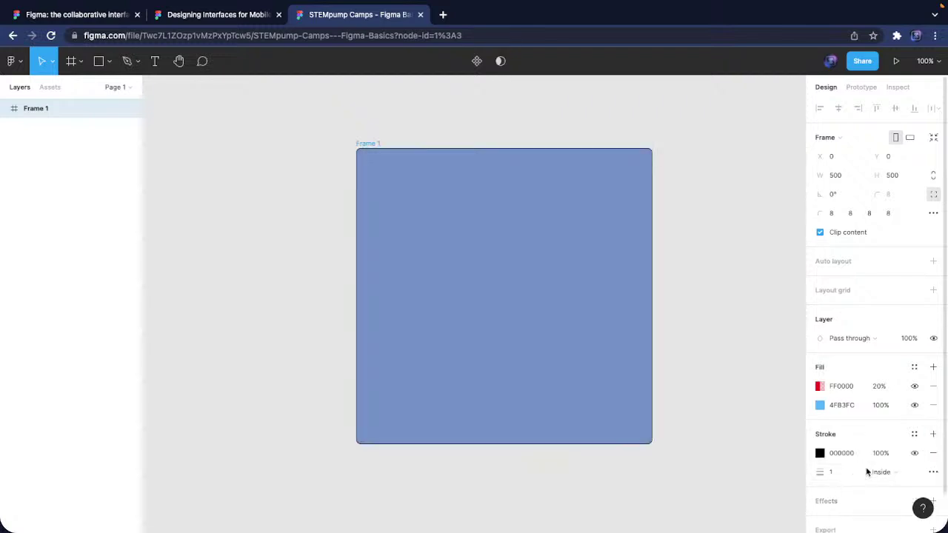
Try a stroke weight of 100 on the frame and undo it
{"action": "left_click", "coordinate": [845, 477]}
{"action": "double_click", "coordinate": [842, 478]}
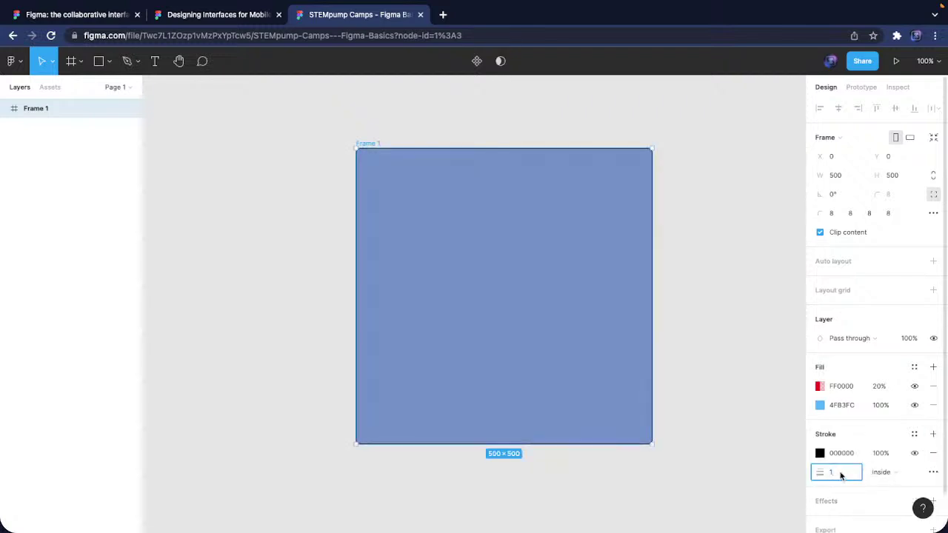
{"action": "type", "text": "100"}
{"action": "key", "text": "Return"}
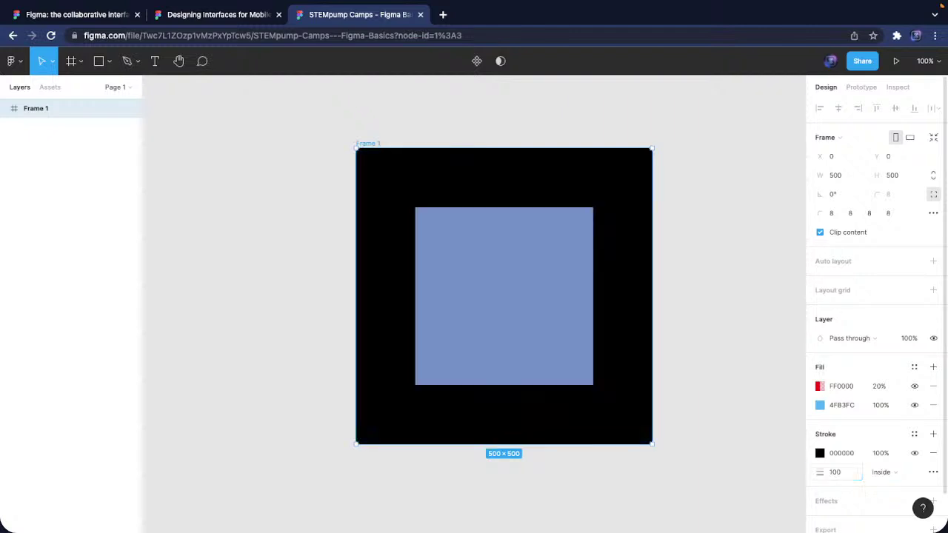
{"action": "key", "text": "ctrl+z"}
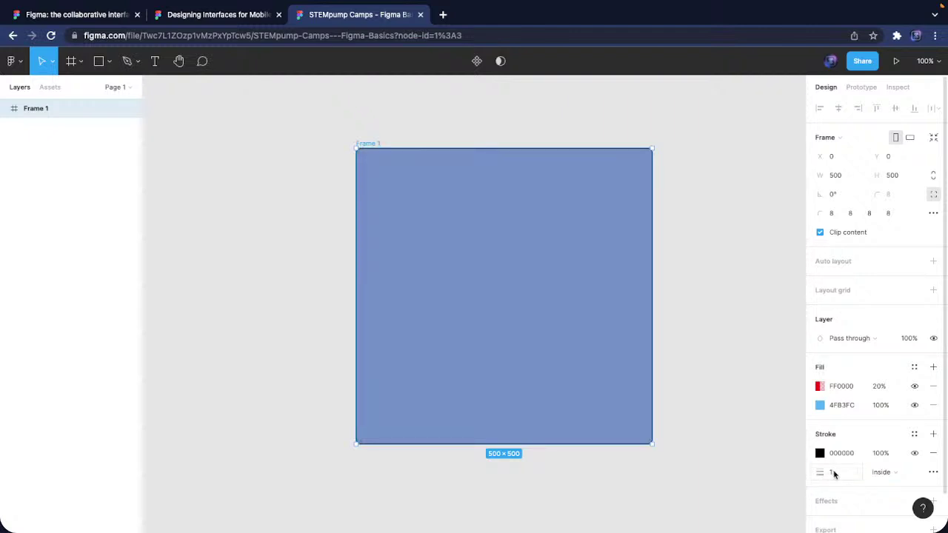
Give the frame's inside stroke a weight of 5 and a semi-transparent white FFFFFF color, and view it deselected
{"action": "left_click", "coordinate": [835, 474]}
{"action": "key", "text": "Return"}
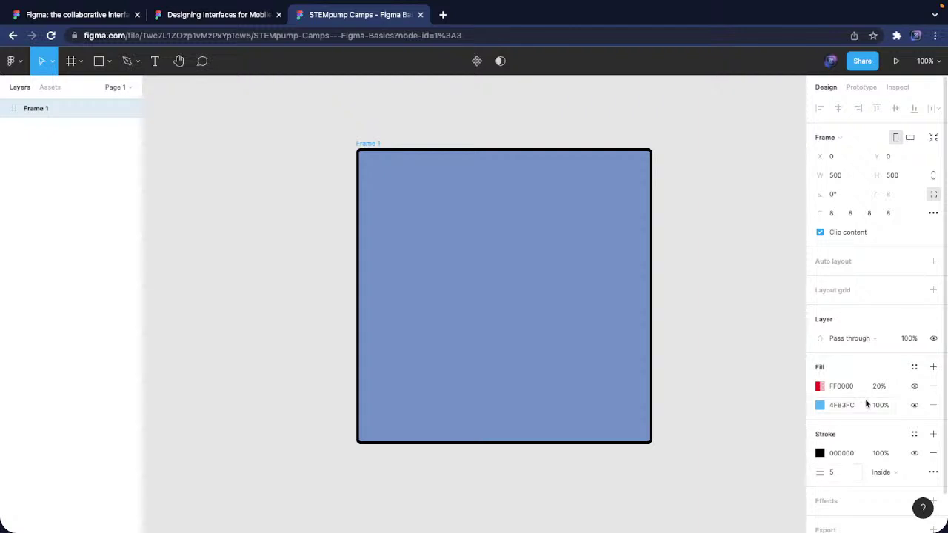
{"action": "left_click", "coordinate": [820, 453]}
{"action": "mouse_move", "coordinate": [756, 338]}
{"action": "left_mouse_down"}
{"action": "mouse_move", "coordinate": [705, 293]}
{"action": "mouse_move", "coordinate": [662, 227]}
{"action": "left_mouse_up"}
{"action": "left_click", "coordinate": [881, 454]}
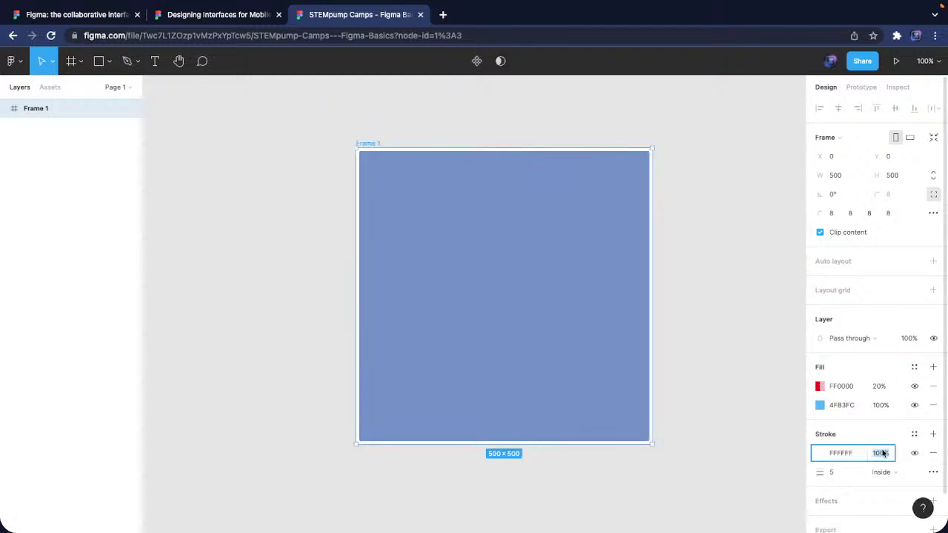
{"action": "left_click", "coordinate": [725, 482]}
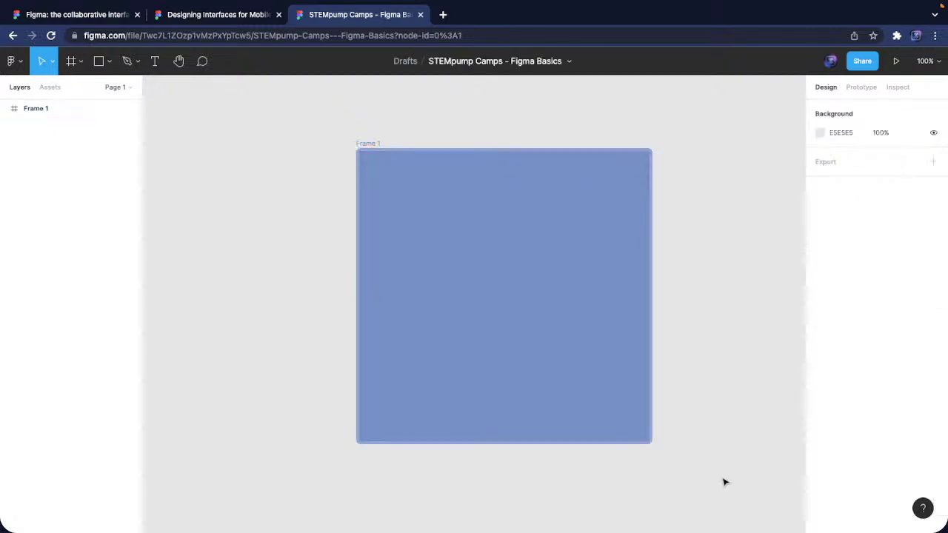
Zoom in and out and pan around the frame, and check the canvas zoom options
{"action": "scroll", "coordinate": [642, 490], "scroll_direction": "left", "scroll_amount": 3}
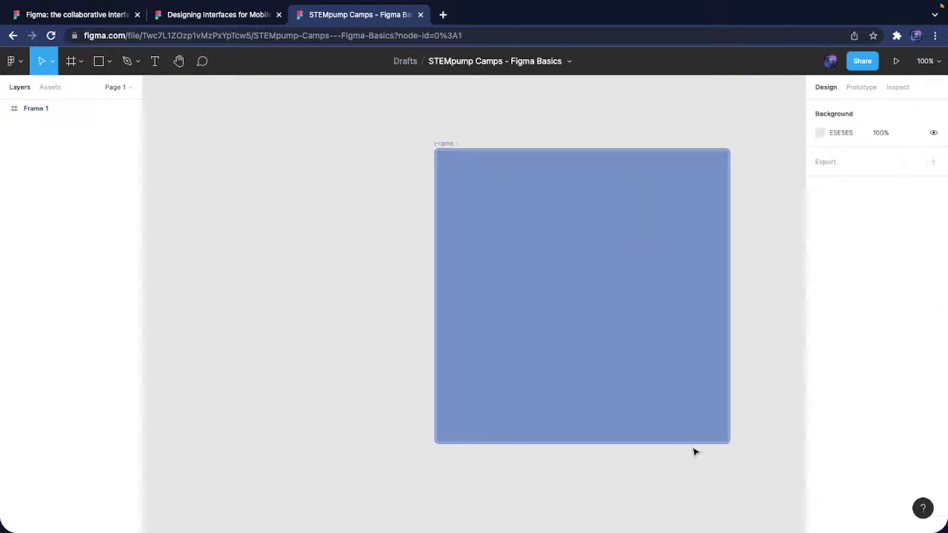
{"action": "scroll", "coordinate": [694, 451], "scroll_direction": "up", "scroll_amount": 5}
{"action": "scroll", "coordinate": [726, 480], "scroll_direction": "down", "scroll_amount": 1}
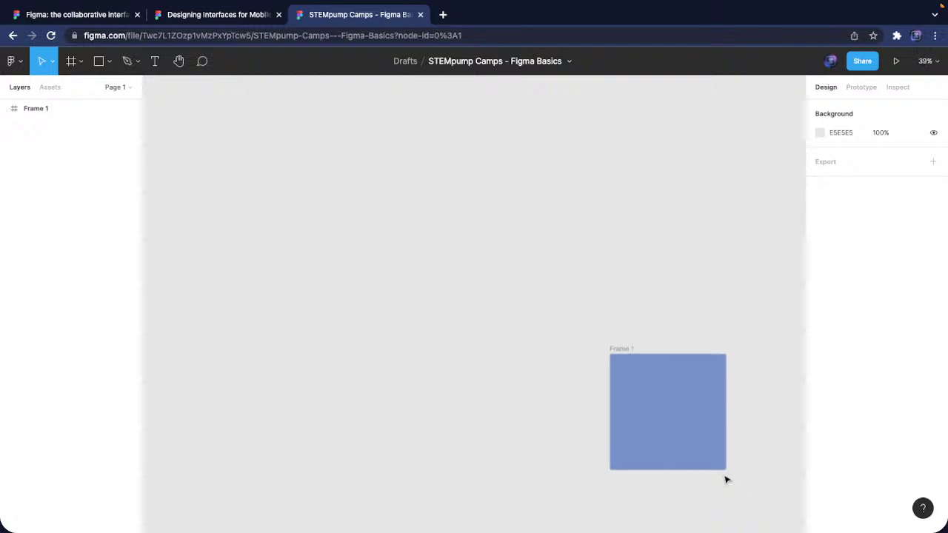
{"action": "scroll", "coordinate": [699, 481], "scroll_direction": "right", "scroll_amount": 3}
{"action": "scroll", "coordinate": [647, 453], "scroll_direction": "up", "scroll_amount": 3}
{"action": "scroll", "coordinate": [615, 442], "scroll_direction": "up", "scroll_amount": 1}
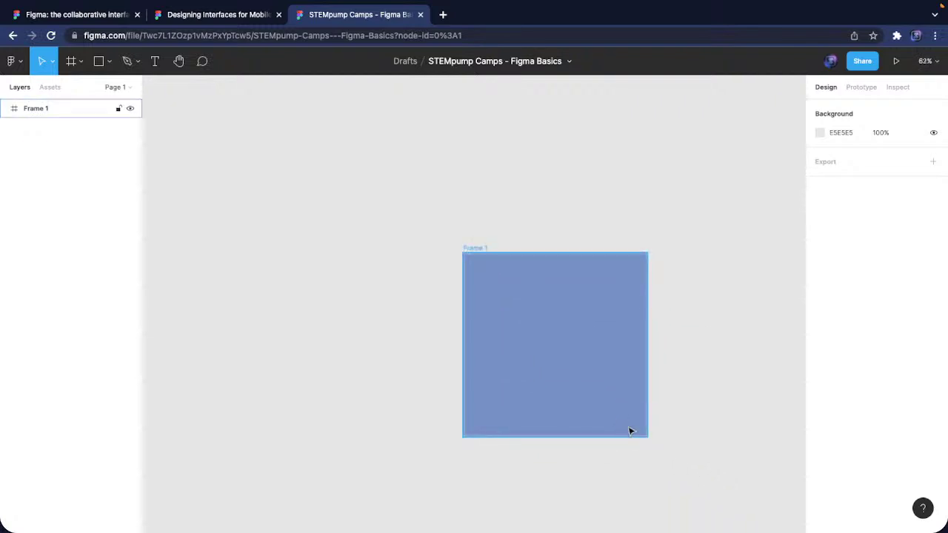
{"action": "left_click", "coordinate": [926, 60]}
{"action": "left_click", "coordinate": [736, 317]}
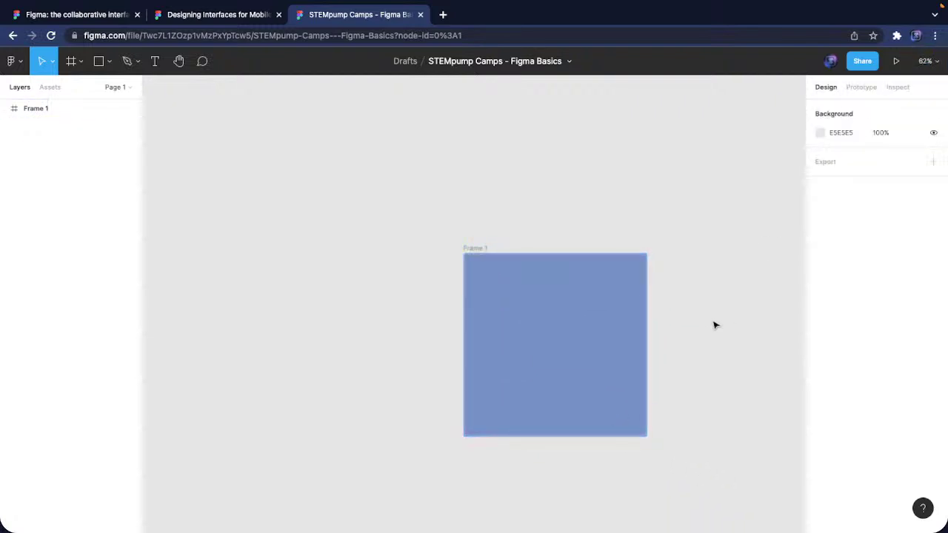
{"action": "scroll", "coordinate": [635, 380], "scroll_direction": "down", "scroll_amount": 1}
{"action": "scroll", "coordinate": [634, 379], "scroll_direction": "down", "scroll_amount": 1}
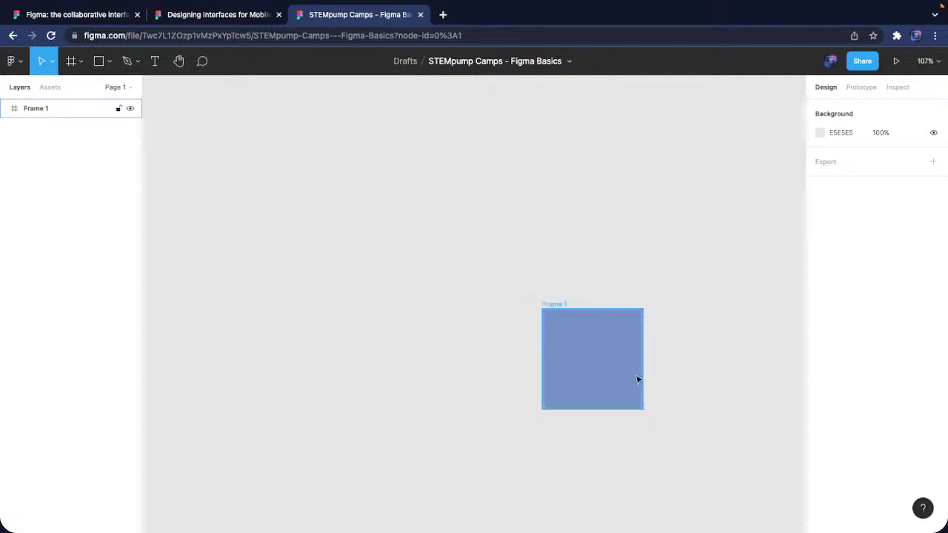
{"action": "scroll", "coordinate": [641, 381], "scroll_direction": "up", "scroll_amount": 5}
{"action": "scroll", "coordinate": [642, 380], "scroll_direction": "down", "scroll_amount": 3}
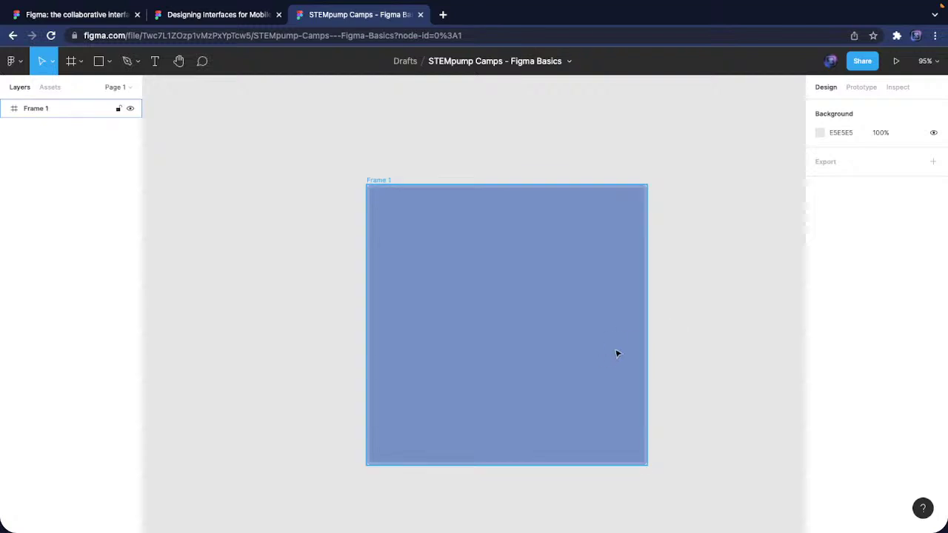
Pan the canvas around the frame with the Hand tool and switch back to the Move tool
{"action": "scroll", "coordinate": [616, 353], "scroll_direction": "right", "scroll_amount": 2}
{"action": "left_click_drag", "start_coordinate": [415, 250], "coordinate": [432, 235]}
{"action": "key", "text": "Escape"}
{"action": "left_click", "coordinate": [179, 60]}
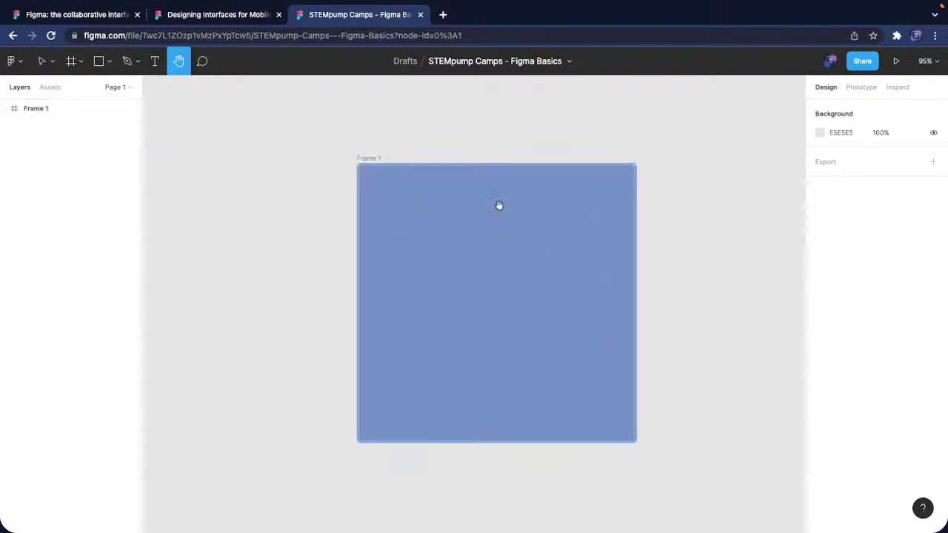
{"action": "scroll", "coordinate": [500, 205], "scroll_direction": "right", "scroll_amount": 2}
{"action": "scroll", "coordinate": [543, 116], "scroll_direction": "left", "scroll_amount": 3}
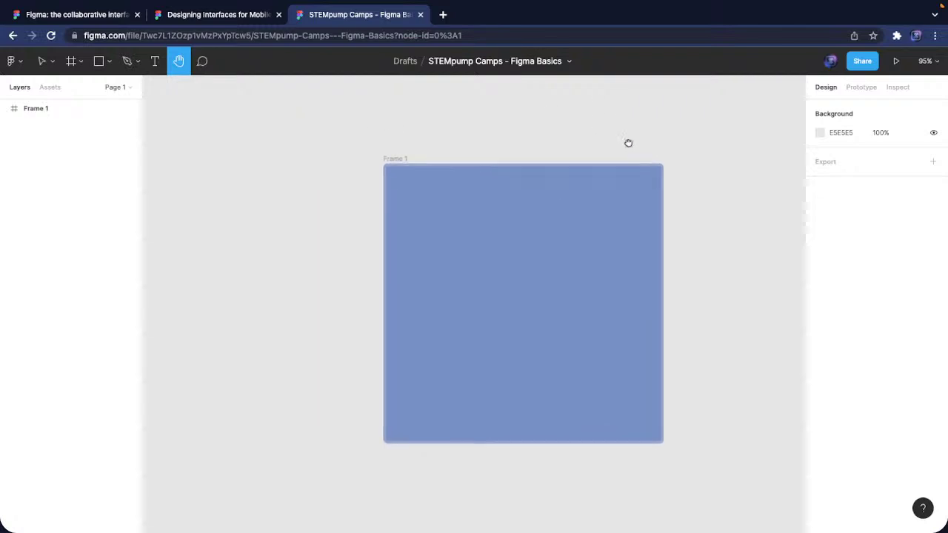
{"action": "left_click", "coordinate": [43, 61]}
{"action": "scroll", "coordinate": [328, 132], "scroll_direction": "right", "scroll_amount": 3}
{"action": "left_click_drag", "start_coordinate": [365, 136], "coordinate": [489, 141]}
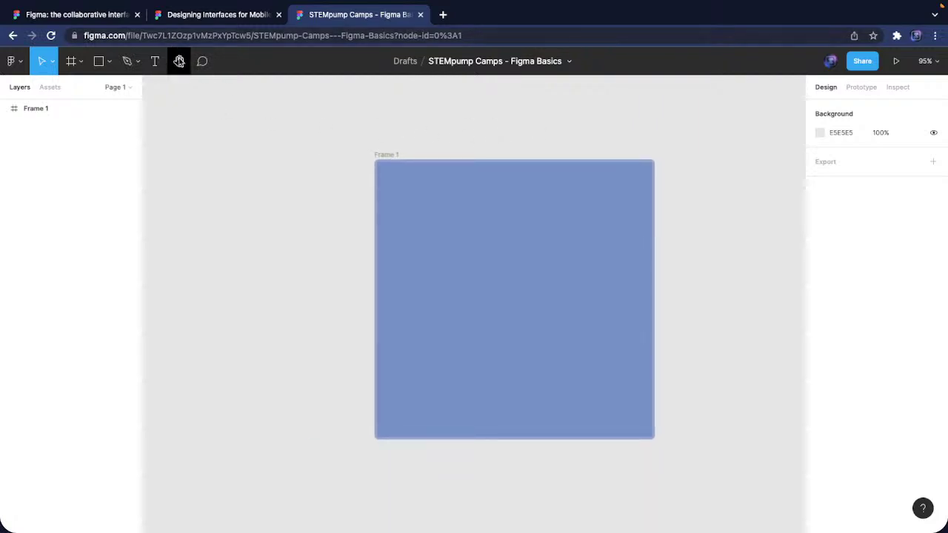
Try the Outside and Center alignments for the frame's stroke and set it back to Inside
{"action": "left_click", "coordinate": [558, 275]}
{"action": "scroll", "coordinate": [856, 428], "scroll_direction": "down", "scroll_amount": 2}
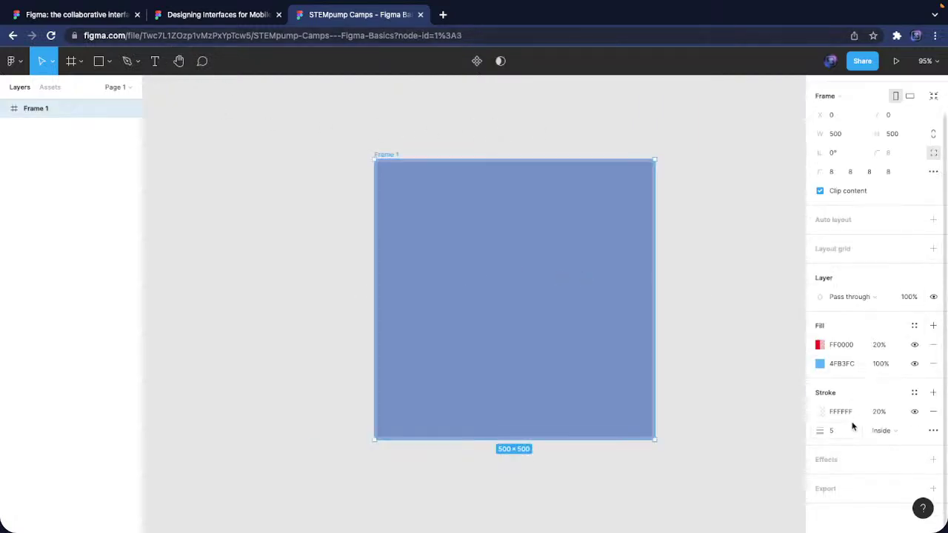
{"action": "left_click", "coordinate": [879, 429]}
{"action": "left_click", "coordinate": [884, 447]}
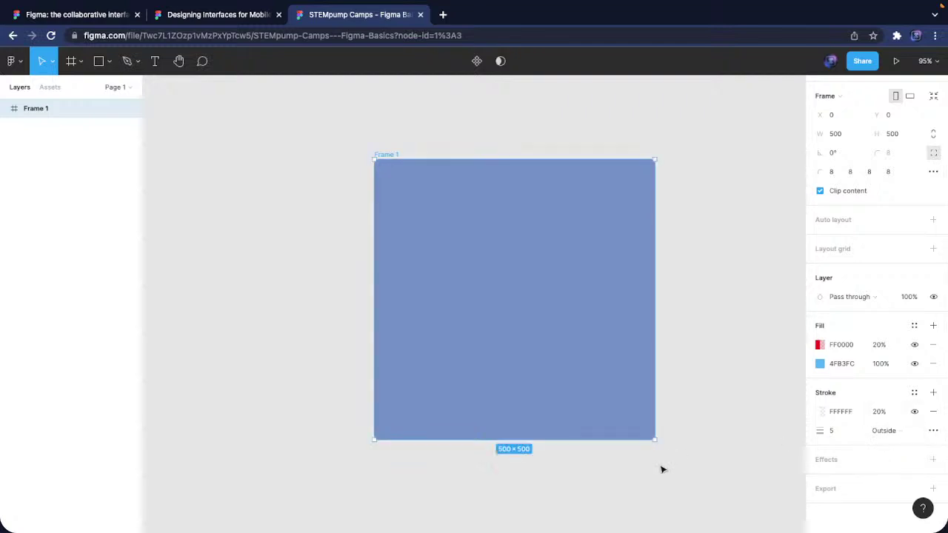
{"action": "scroll", "coordinate": [651, 459], "scroll_direction": "up", "scroll_amount": 2}
{"action": "scroll", "coordinate": [644, 454], "scroll_direction": "down", "scroll_amount": 2}
{"action": "left_click", "coordinate": [906, 432]}
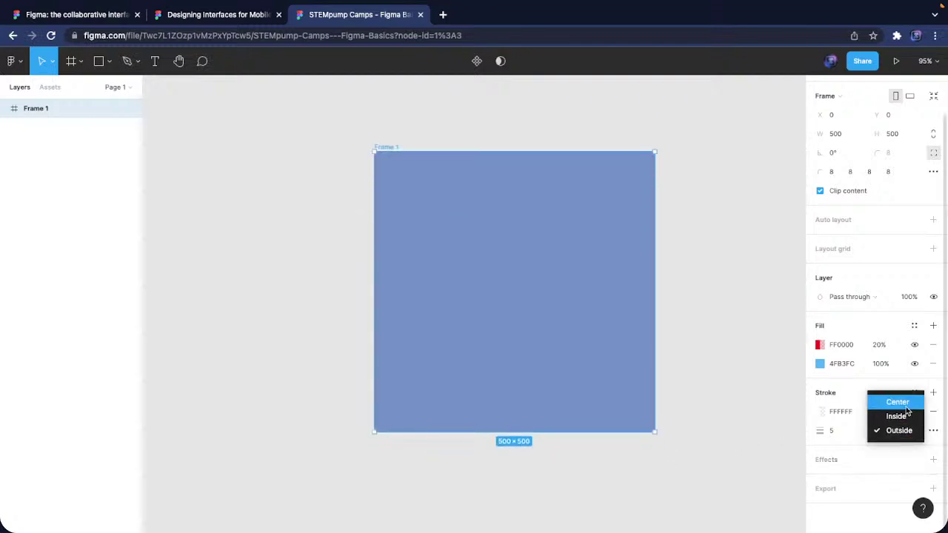
{"action": "left_click", "coordinate": [897, 403]}
{"action": "left_click", "coordinate": [885, 432]}
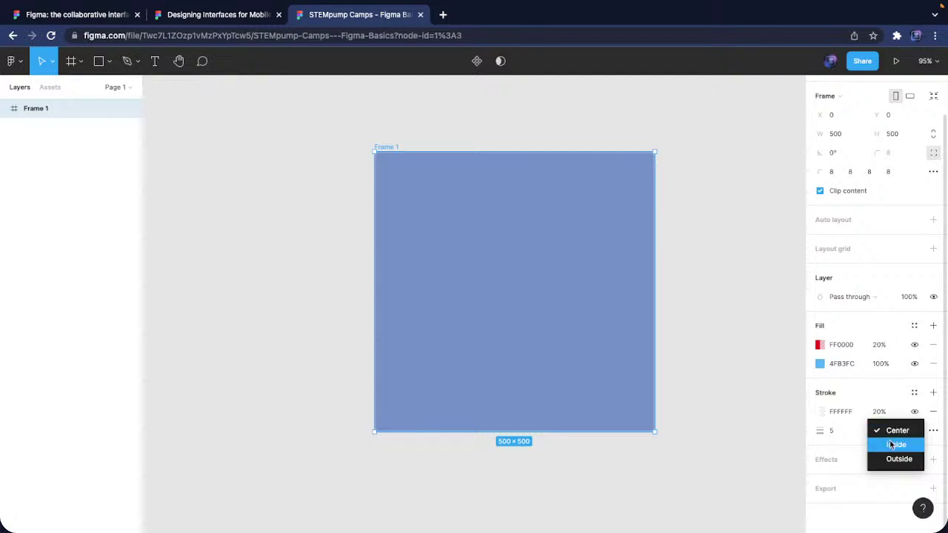
{"action": "left_click", "coordinate": [895, 445]}
Set the frame's stroke weight to 10
{"action": "left_click", "coordinate": [831, 435]}
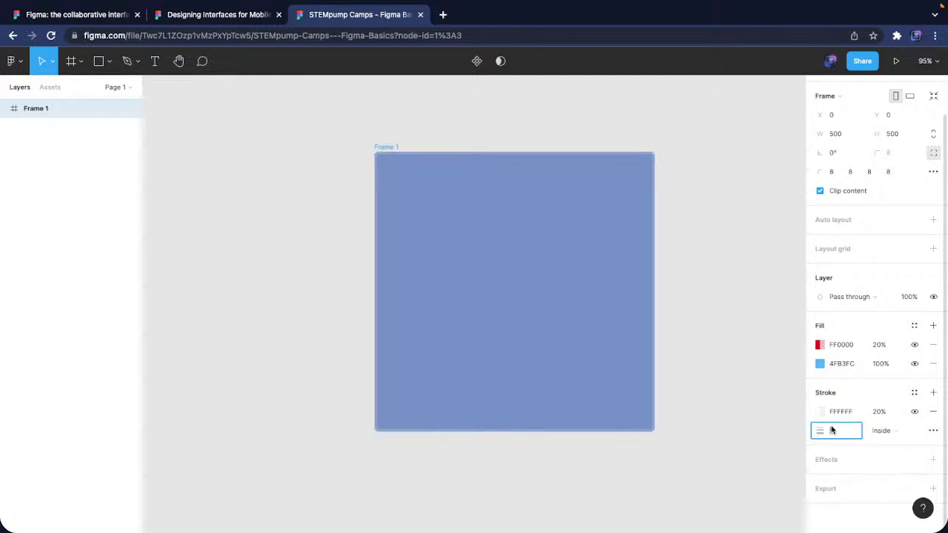
{"action": "type", "text": "10"}
{"action": "key", "text": "Return"}
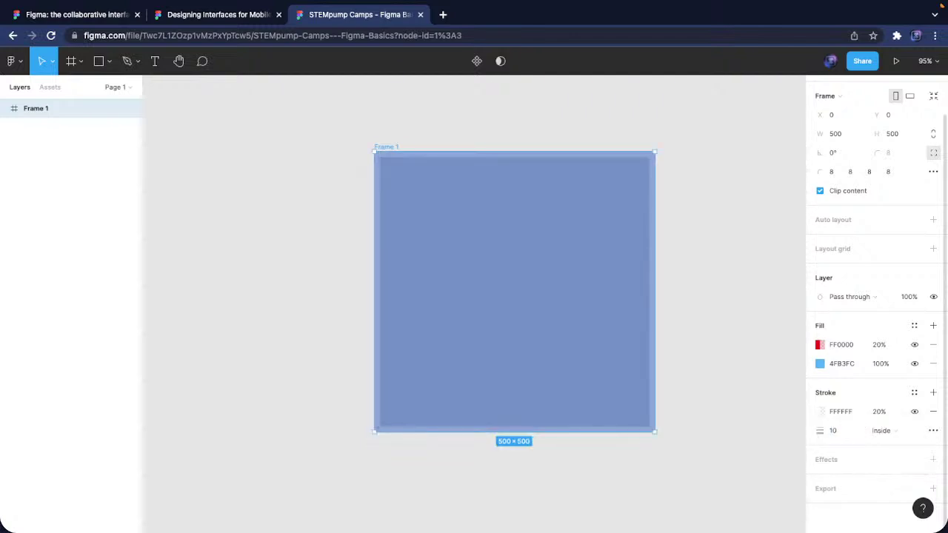
Add a second stroke to the frame and remove it, and check the white stroke's color settings
{"action": "left_click", "coordinate": [933, 393]}
{"action": "left_click", "coordinate": [885, 415]}
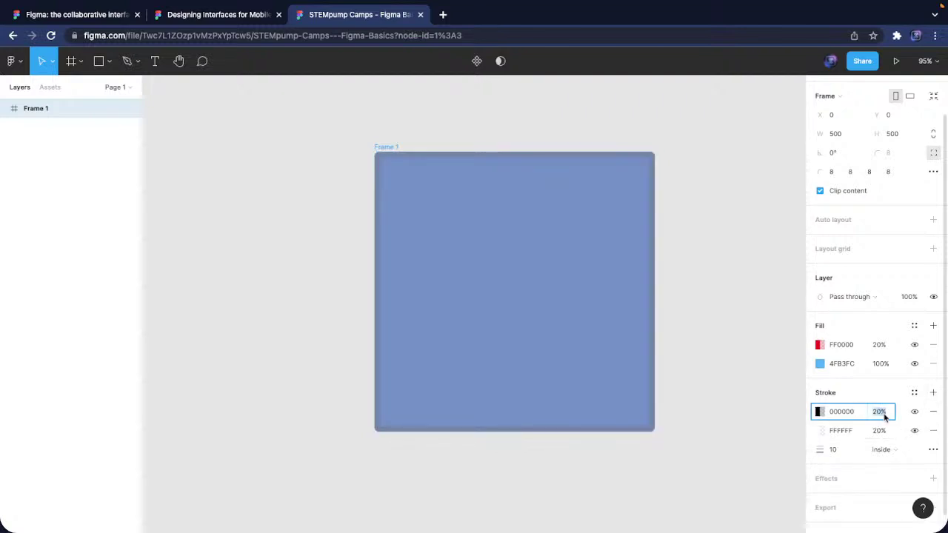
{"action": "left_click", "coordinate": [933, 412]}
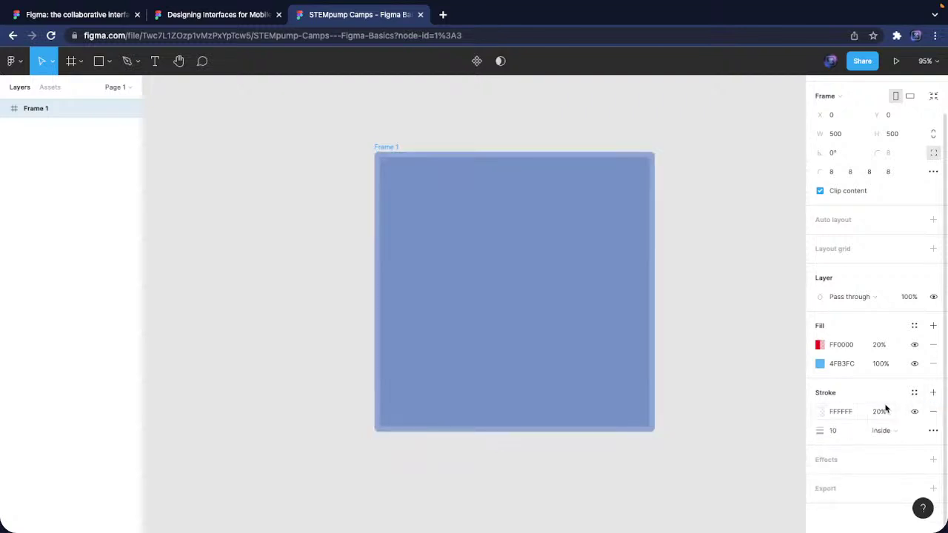
{"action": "left_click", "coordinate": [819, 413]}
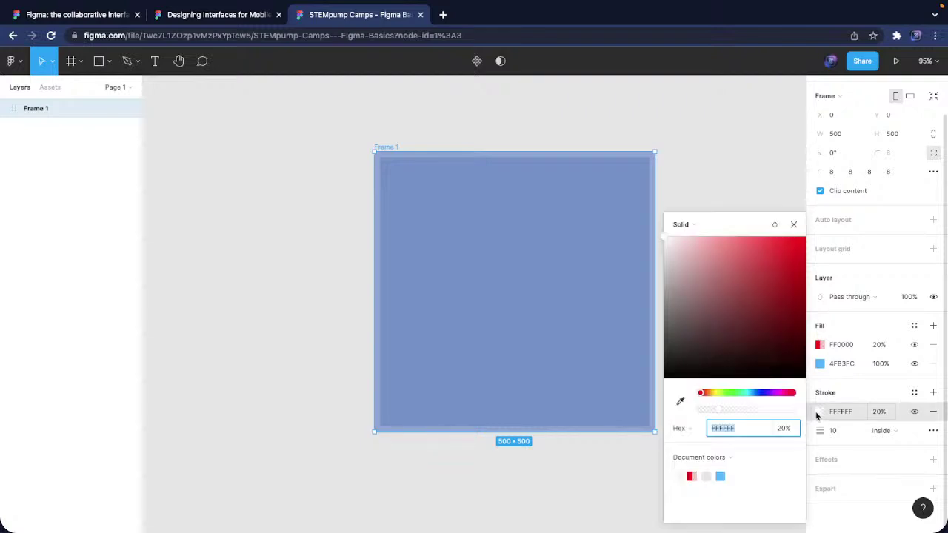
{"action": "key", "text": "Escape"}
{"action": "key", "text": "Escape"}
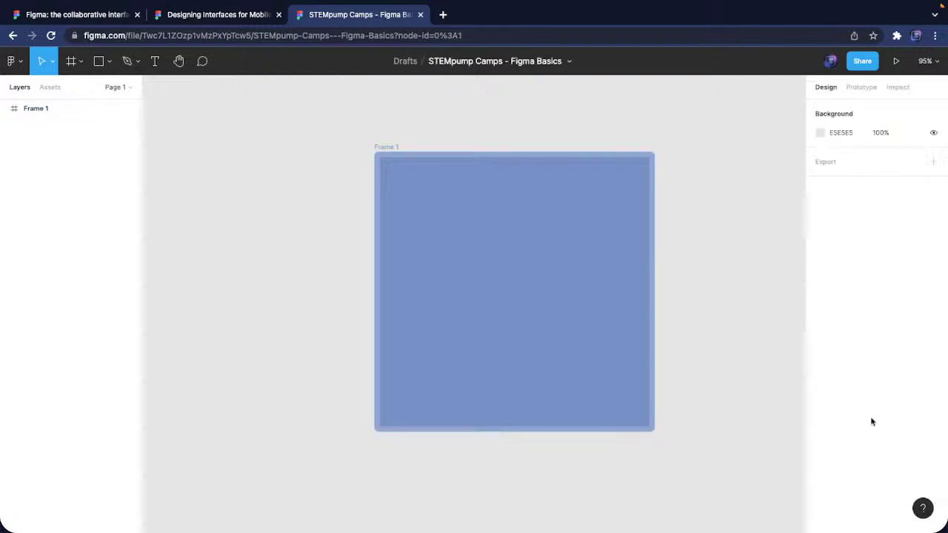
Add an effect to the frame, change its type to Inner shadow and open its settings
{"action": "left_click", "coordinate": [650, 415]}
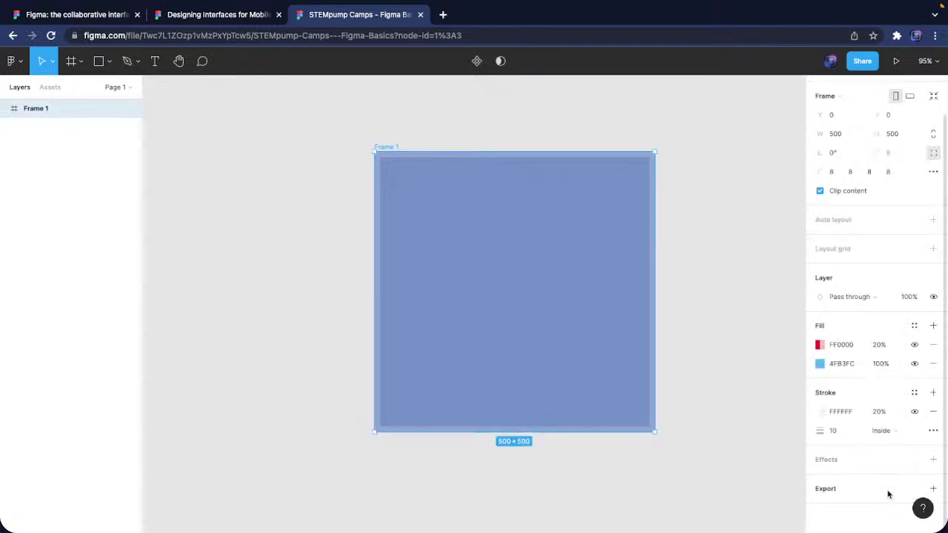
{"action": "left_click", "coordinate": [933, 459]}
{"action": "left_click", "coordinate": [820, 459]}
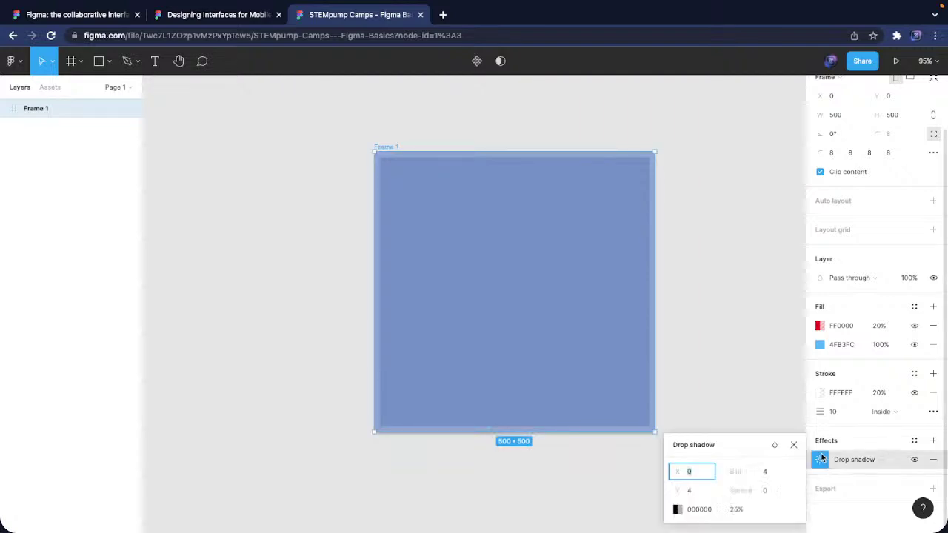
{"action": "left_click", "coordinate": [838, 462]}
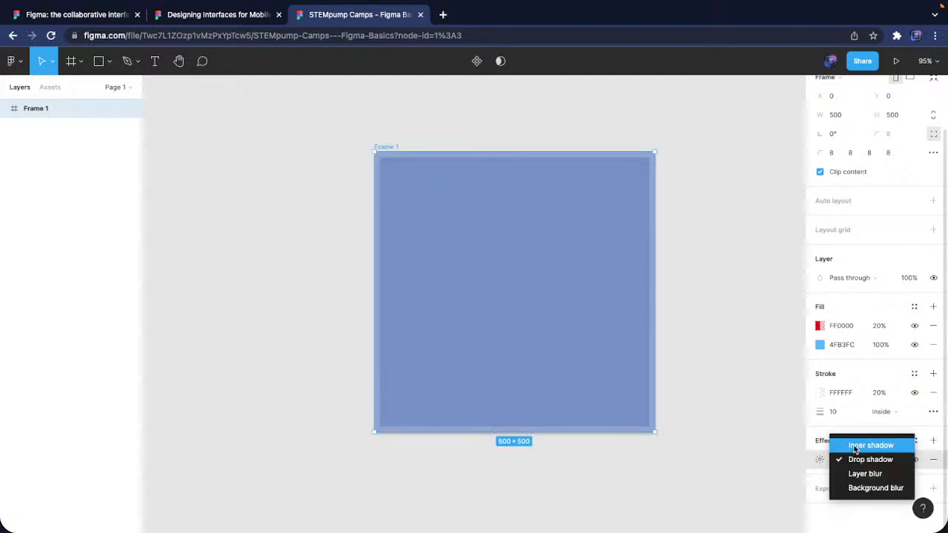
{"action": "left_click", "coordinate": [843, 445]}
{"action": "left_click", "coordinate": [820, 460]}
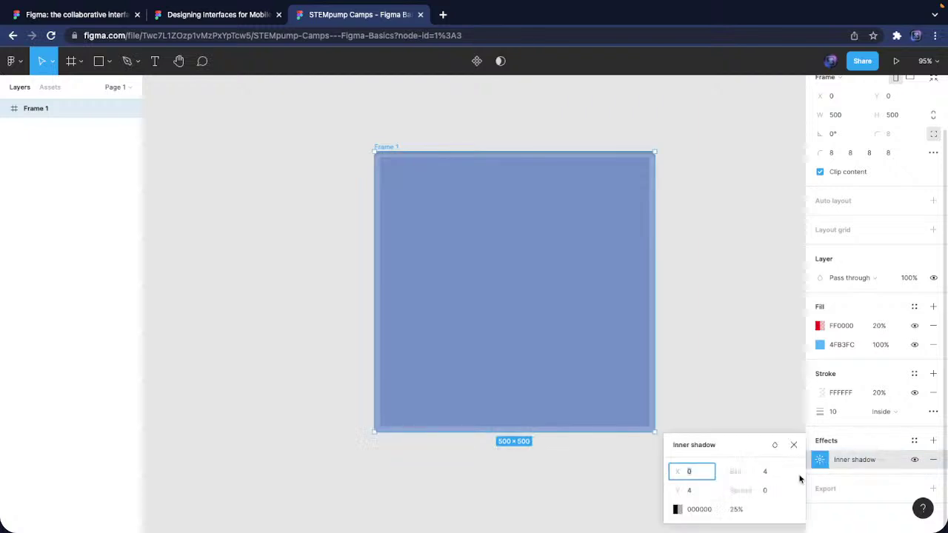
Set the inner shadow's Y offset to 14
{"action": "left_click", "coordinate": [702, 497]}
{"action": "key", "text": "shift+Up"}
{"action": "key", "text": "shift+Up"}
{"action": "key", "text": "shift+Up"}
{"action": "key", "text": "shift+Up"}
{"action": "key", "text": "shift+Up"}
{"action": "key", "text": "shift+Up"}
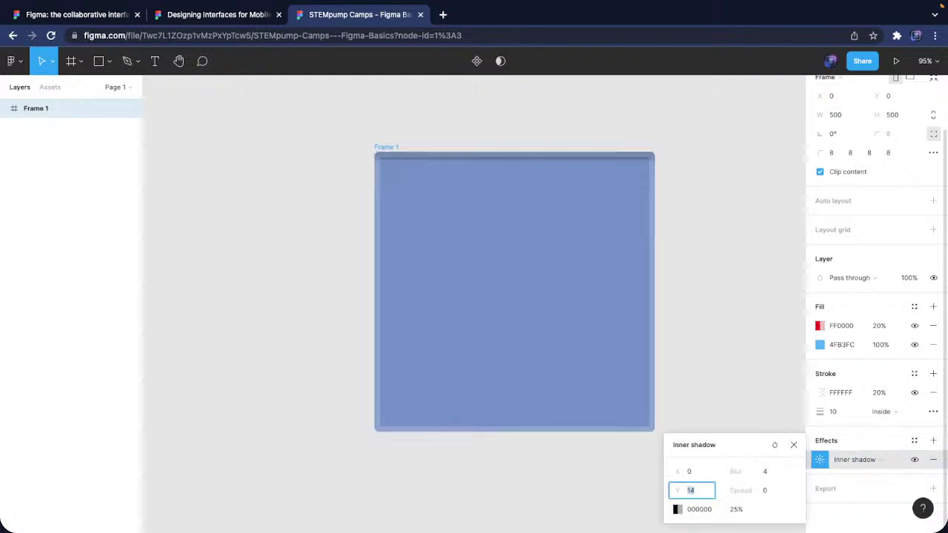
{"action": "key", "text": "shift+Down"}
{"action": "key", "text": "shift+Down"}
{"action": "key", "text": "shift+Down"}
{"action": "key", "text": "shift+Down"}
{"action": "key", "text": "shift+Down"}
{"action": "left_click", "coordinate": [794, 445]}
{"action": "left_click", "coordinate": [819, 461]}
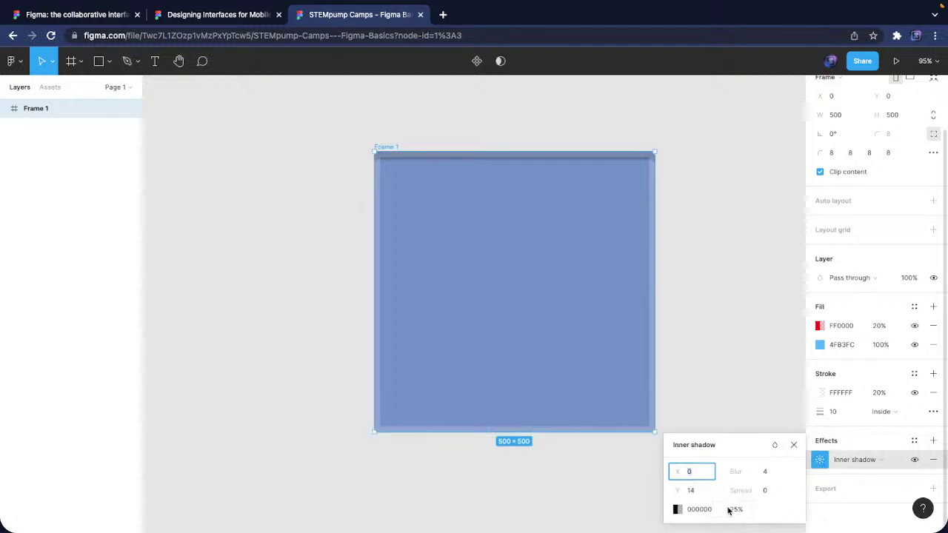
Change the frame's effect to Layer blur and raise its blur to 54
{"action": "left_click", "coordinate": [863, 460]}
{"action": "left_click", "coordinate": [860, 487]}
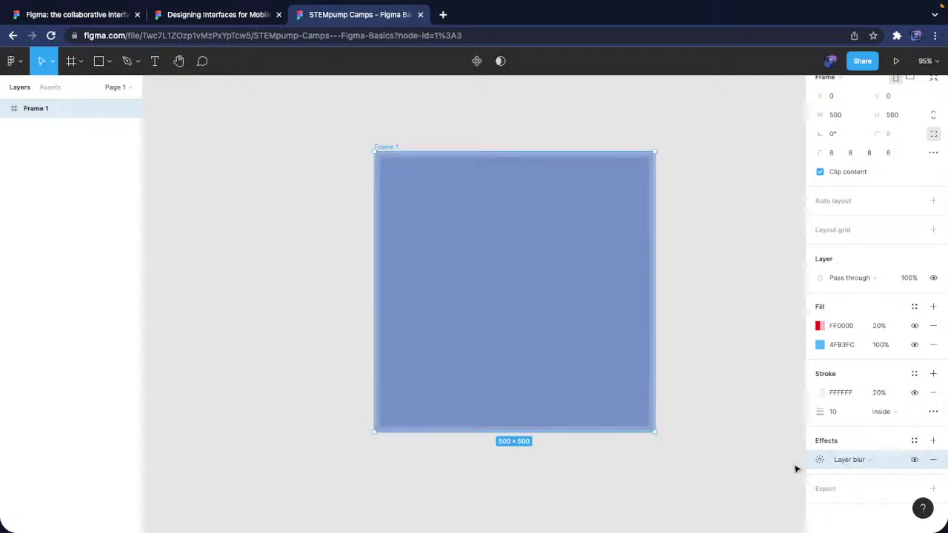
{"action": "left_click", "coordinate": [818, 462]}
{"action": "key", "text": "shift+Up"}
{"action": "key", "text": "shift+Up"}
{"action": "key", "text": "shift+Up"}
{"action": "key", "text": "shift+Up"}
{"action": "key", "text": "shift+Up"}
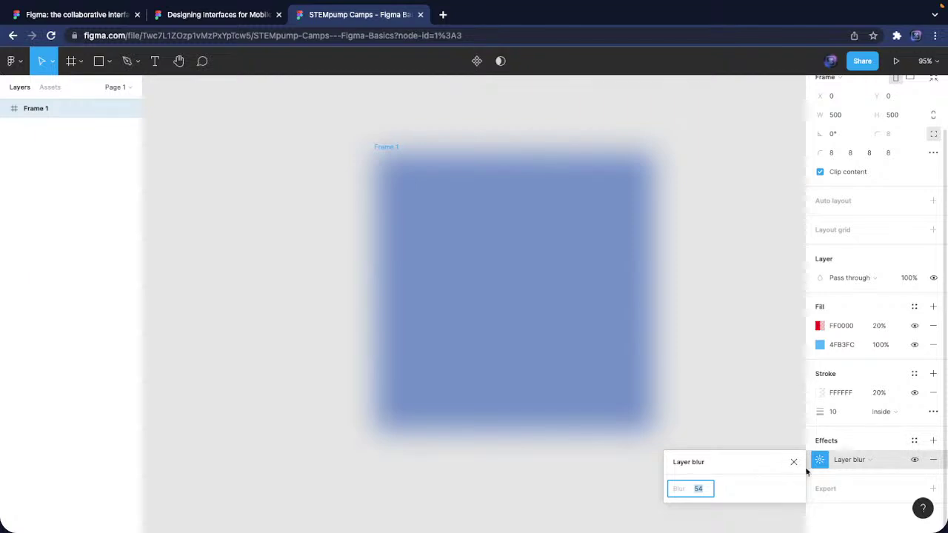
Switch the frame's effect to Background blur and remove the effect
{"action": "left_click", "coordinate": [841, 463]}
{"action": "left_click", "coordinate": [858, 475]}
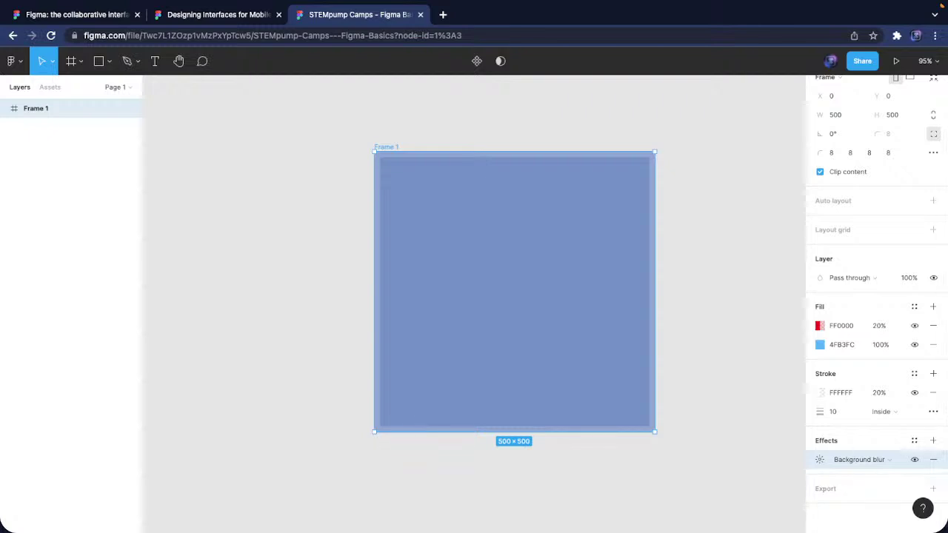
{"action": "left_click", "coordinate": [933, 459]}
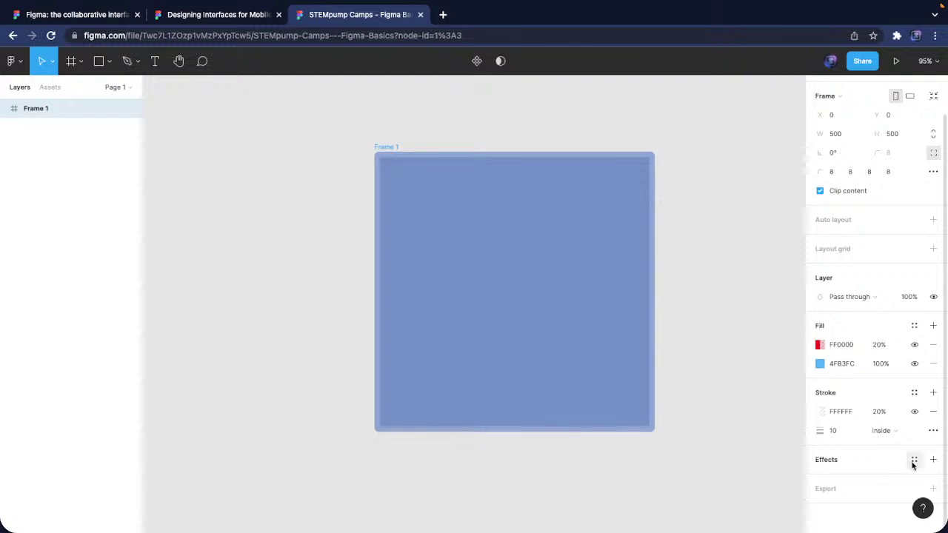
Export the frame as a PNG at 4x and check the downloaded image in a separate browser tab
{"action": "left_click", "coordinate": [934, 489]}
{"action": "scroll", "coordinate": [891, 423], "scroll_direction": "down", "scroll_amount": 2}
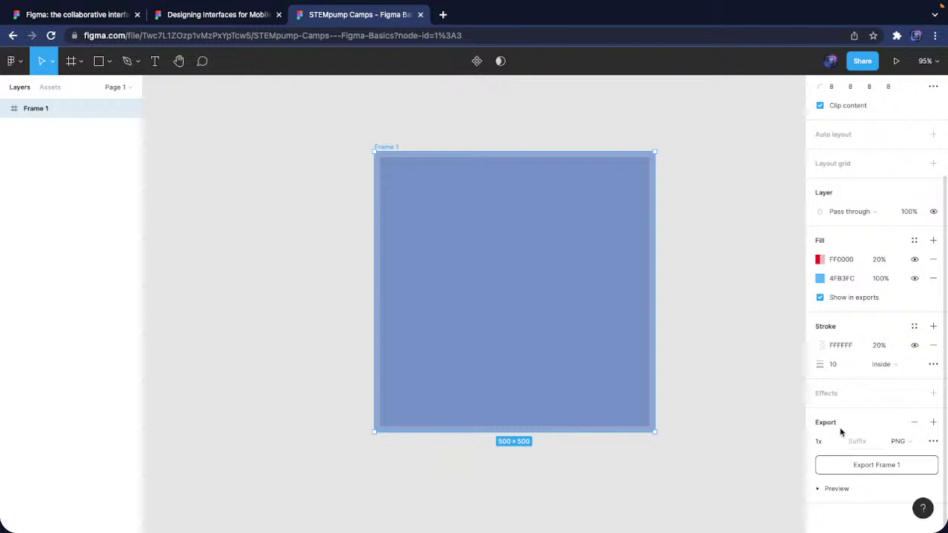
{"action": "left_click", "coordinate": [915, 443]}
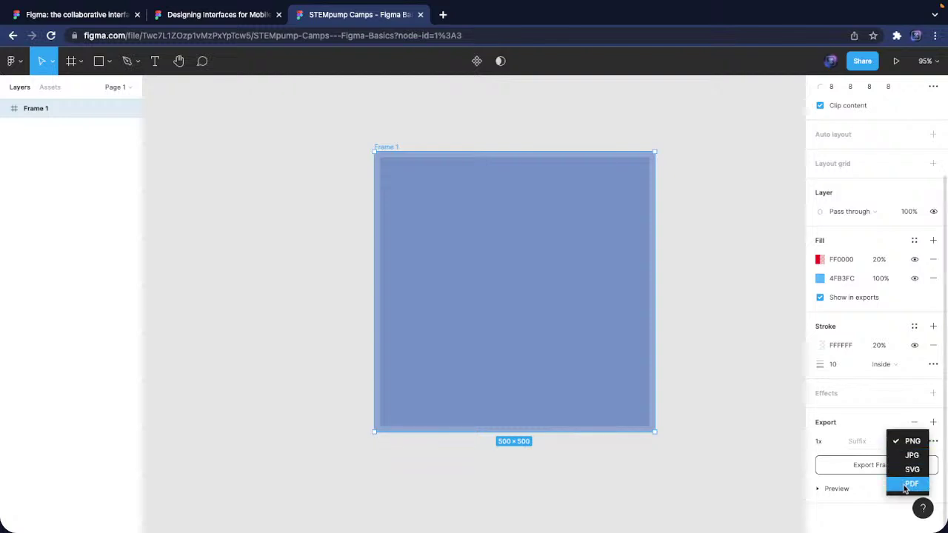
{"action": "left_click", "coordinate": [825, 417]}
{"action": "left_click", "coordinate": [830, 442]}
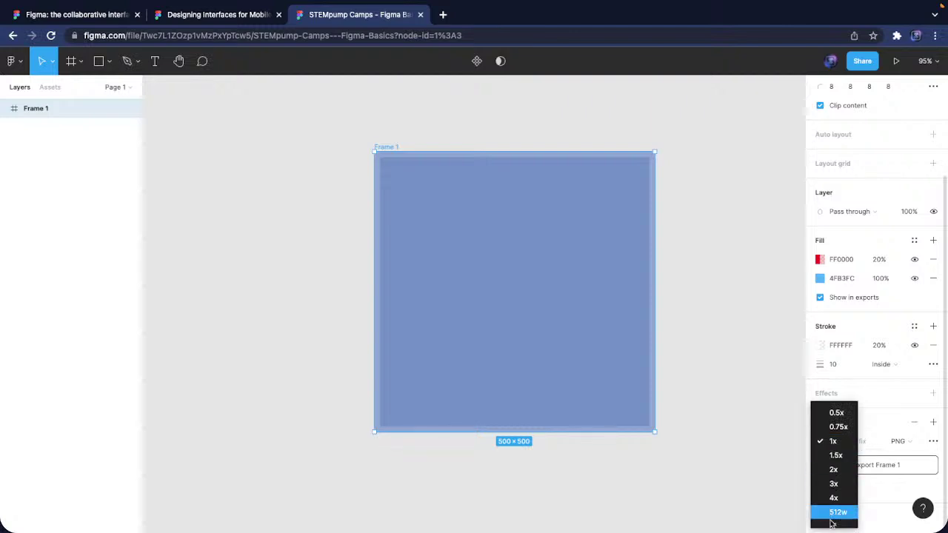
{"action": "left_click", "coordinate": [834, 488]}
{"action": "left_click", "coordinate": [855, 463]}
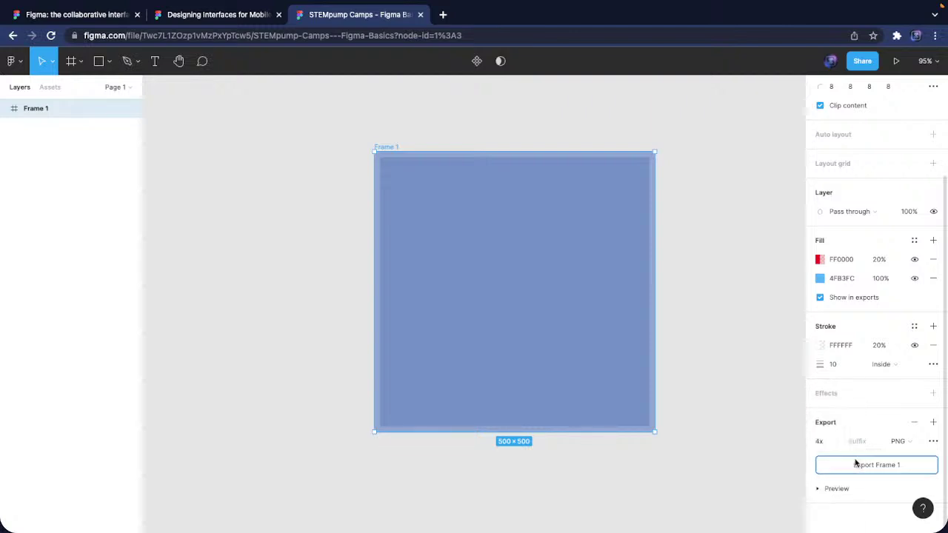
{"action": "left_click_drag", "start_coordinate": [45, 516], "coordinate": [432, 9]}
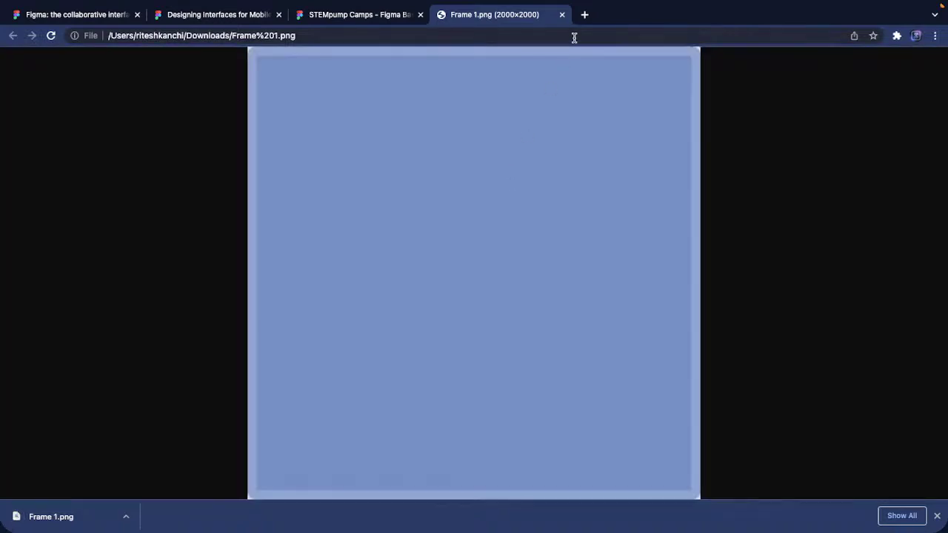
{"action": "left_click", "coordinate": [563, 14]}
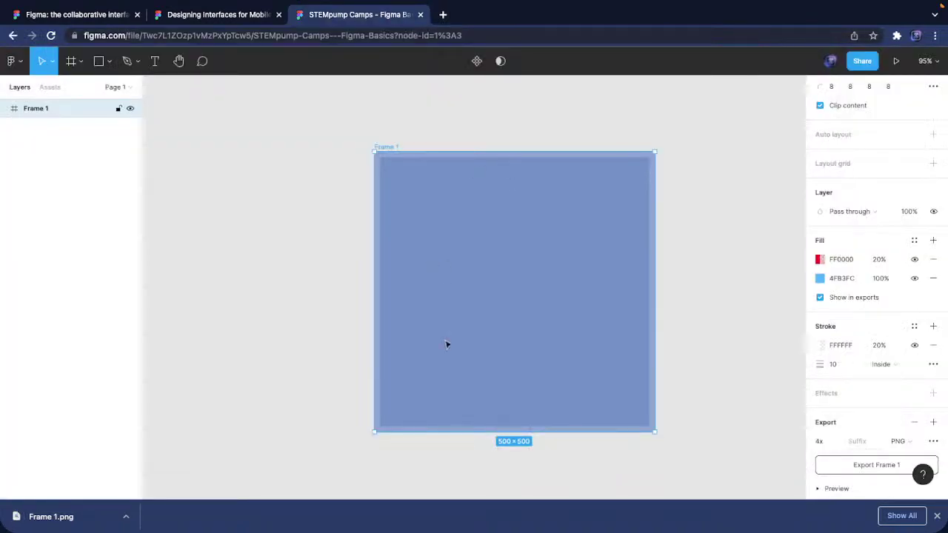
Set the frame's export scale to 1x and add two more PNG export settings at 1.5x and 3x
{"action": "left_click", "coordinate": [835, 441]}
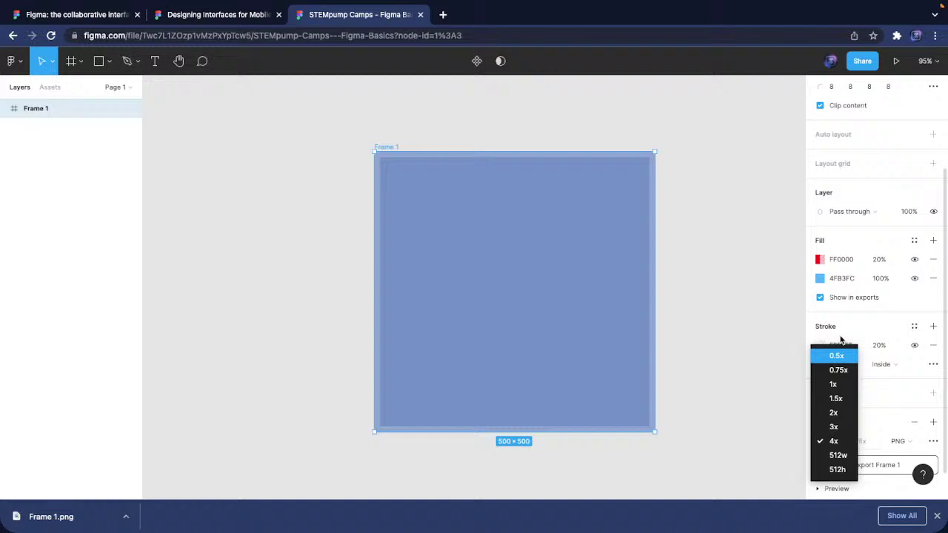
{"action": "left_click", "coordinate": [852, 386]}
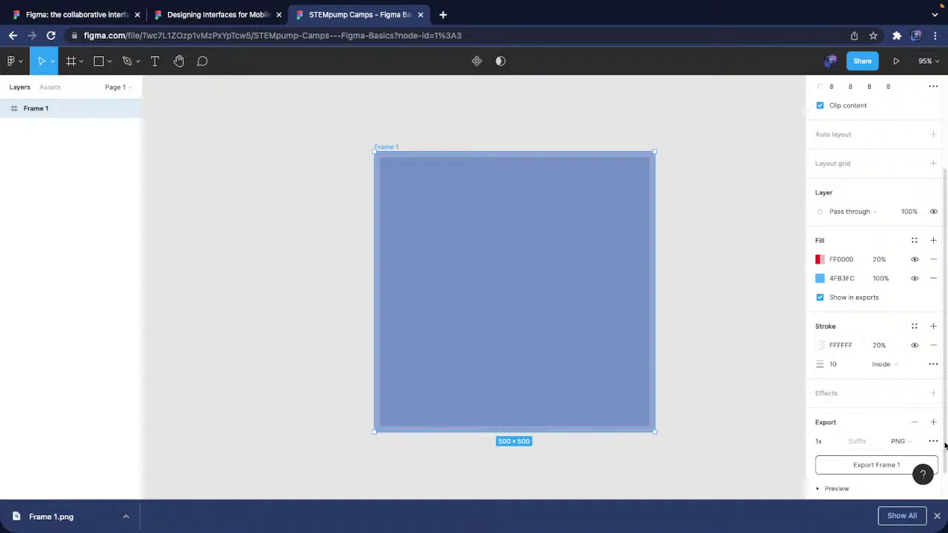
{"action": "left_click", "coordinate": [932, 422]}
{"action": "left_click", "coordinate": [933, 422]}
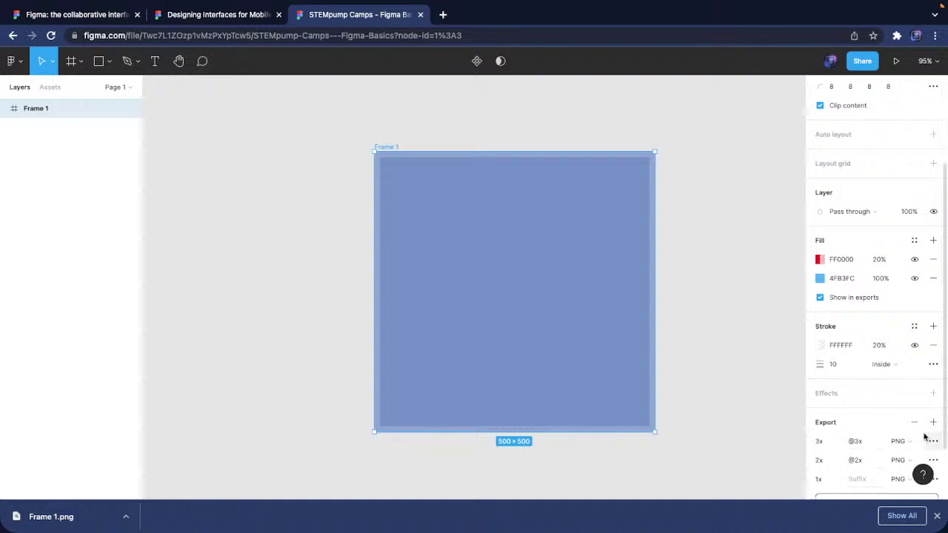
{"action": "scroll", "coordinate": [918, 433], "scroll_direction": "down", "scroll_amount": 2}
{"action": "left_click", "coordinate": [836, 389]}
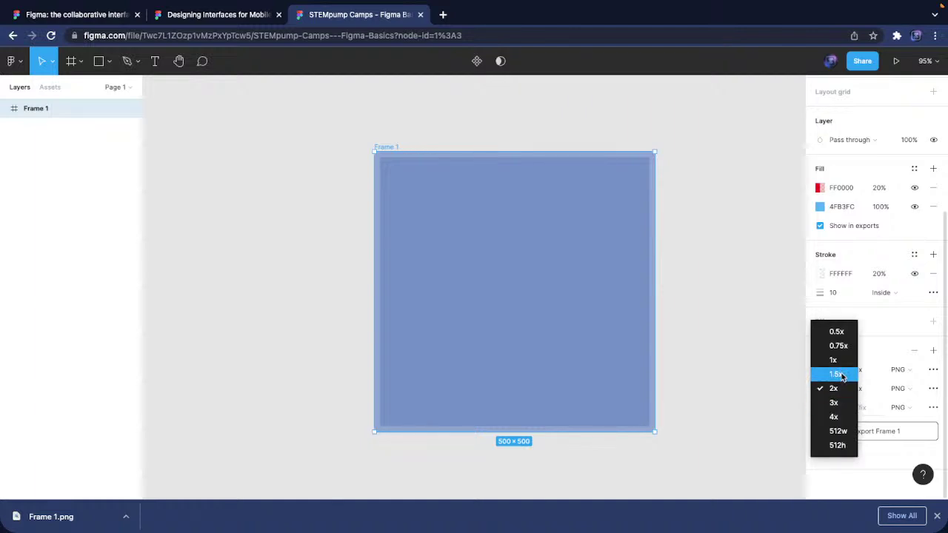
{"action": "left_click", "coordinate": [842, 375]}
Remove all export settings from the frame
{"action": "left_click", "coordinate": [915, 350]}
{"action": "left_click", "coordinate": [915, 368]}
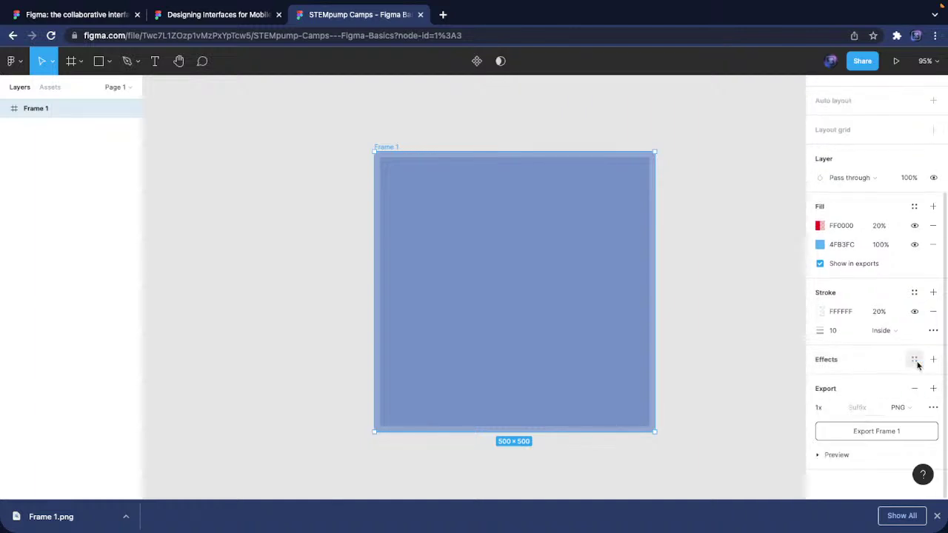
{"action": "left_click", "coordinate": [915, 388]}
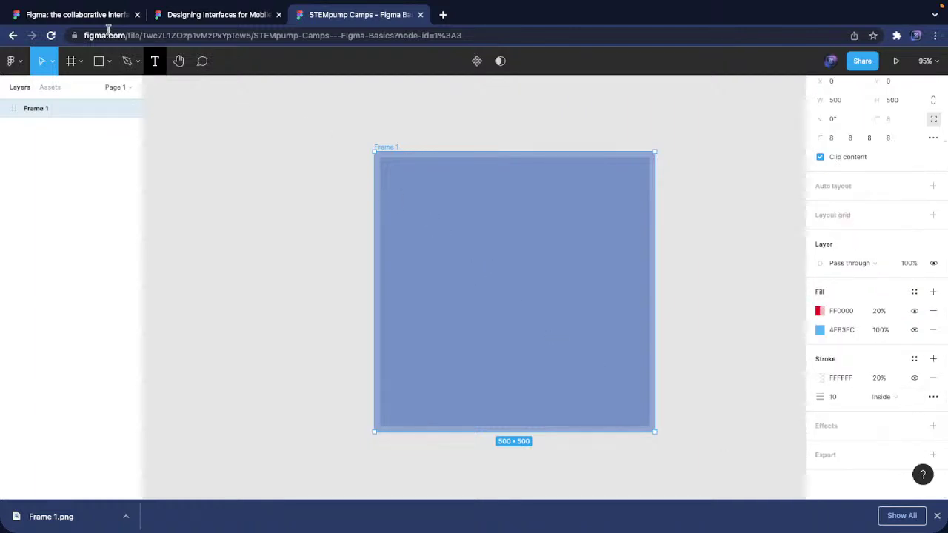
Try resizing the frame from its upper-left corner with the Scale tool
{"action": "left_click", "coordinate": [52, 62]}
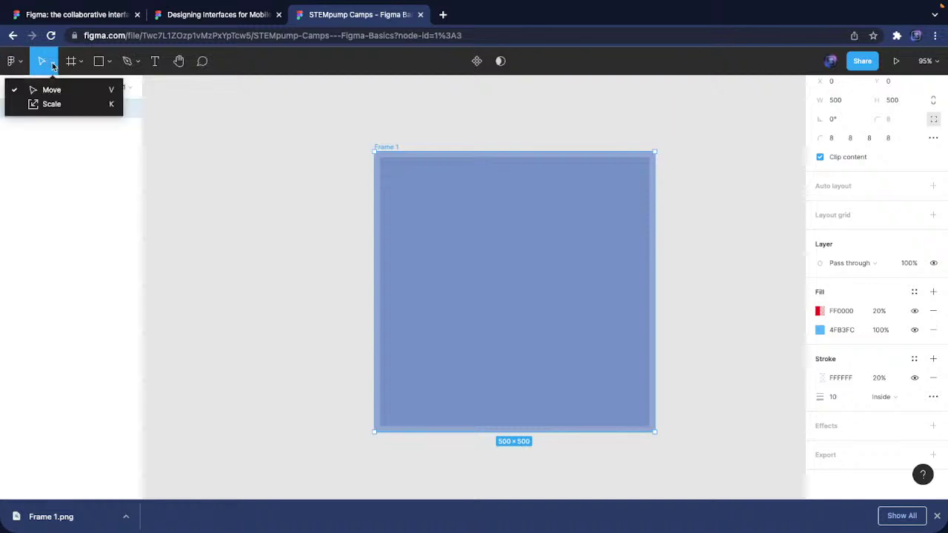
{"action": "left_click", "coordinate": [46, 104]}
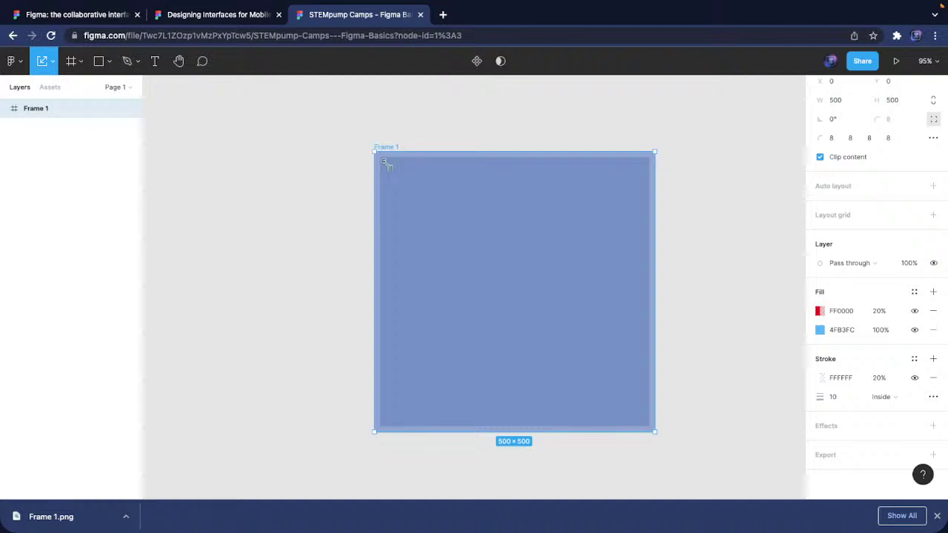
{"action": "mouse_move", "coordinate": [380, 156]}
{"action": "left_mouse_down"}
{"action": "mouse_move", "coordinate": [633, 359]}
{"action": "mouse_move", "coordinate": [722, 360]}
{"action": "mouse_move", "coordinate": [644, 360]}
{"action": "mouse_move", "coordinate": [571, 271]}
{"action": "mouse_move", "coordinate": [444, 193]}
{"action": "mouse_move", "coordinate": [346, 164]}
{"action": "left_mouse_up"}
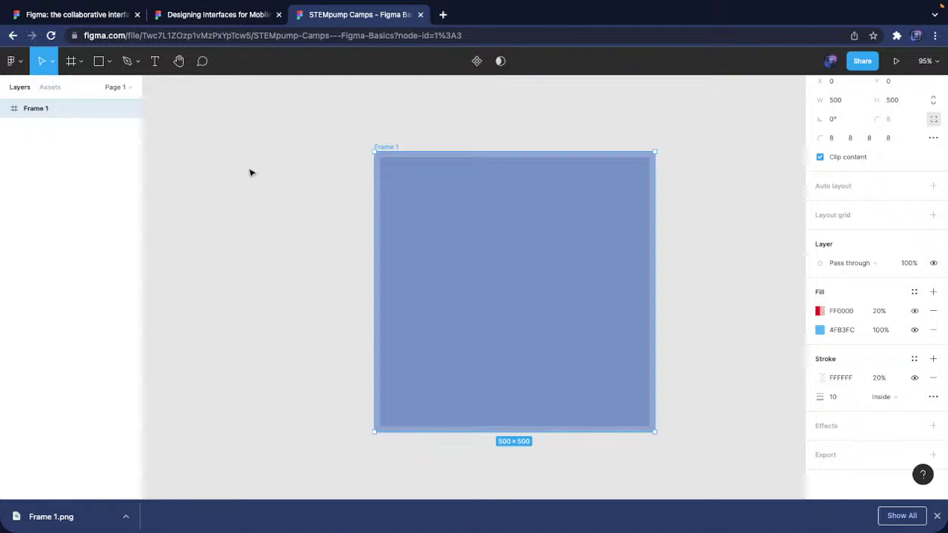
Try drawing slices over the frame with the Slice tool, and undo them
{"action": "left_click", "coordinate": [81, 62]}
{"action": "left_click", "coordinate": [69, 103]}
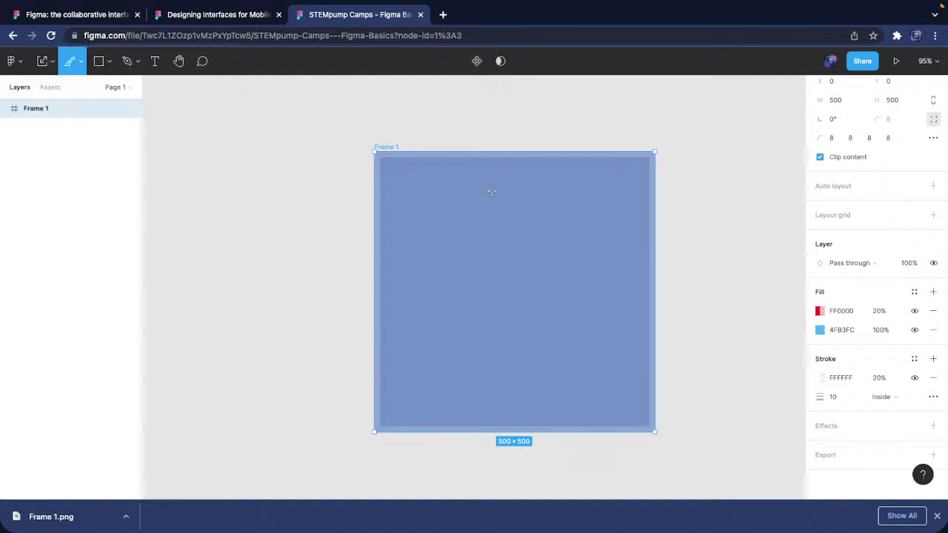
{"action": "left_click_drag", "start_coordinate": [493, 180], "coordinate": [556, 246]}
{"action": "mouse_move", "coordinate": [507, 207]}
{"action": "left_mouse_down"}
{"action": "mouse_move", "coordinate": [536, 91]}
{"action": "mouse_move", "coordinate": [536, 120]}
{"action": "left_mouse_up"}
{"action": "key", "text": "ctrl+z"}
{"action": "key", "text": "ctrl+z"}
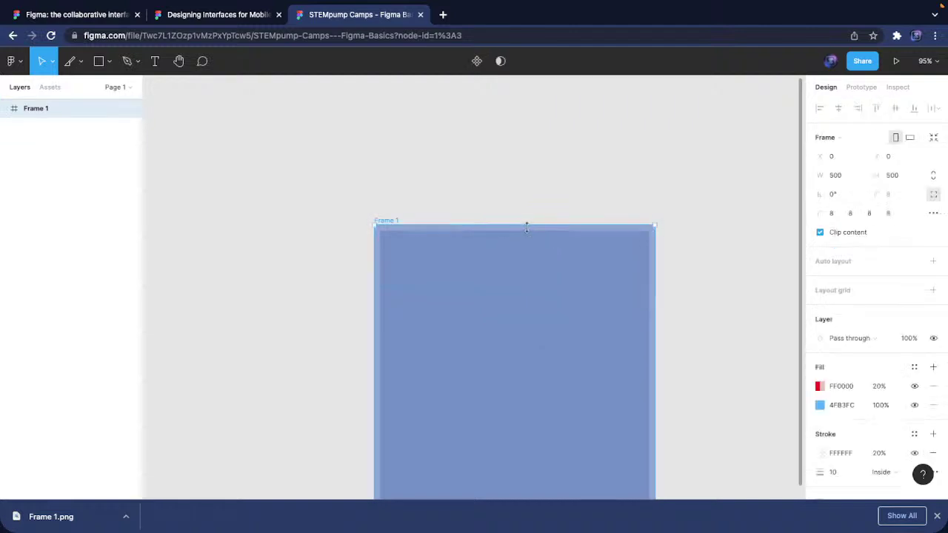
Draw a rectangle of about 130 × 165 in the upper-left part of the frame
{"action": "scroll", "coordinate": [545, 155], "scroll_direction": "down", "scroll_amount": 1}
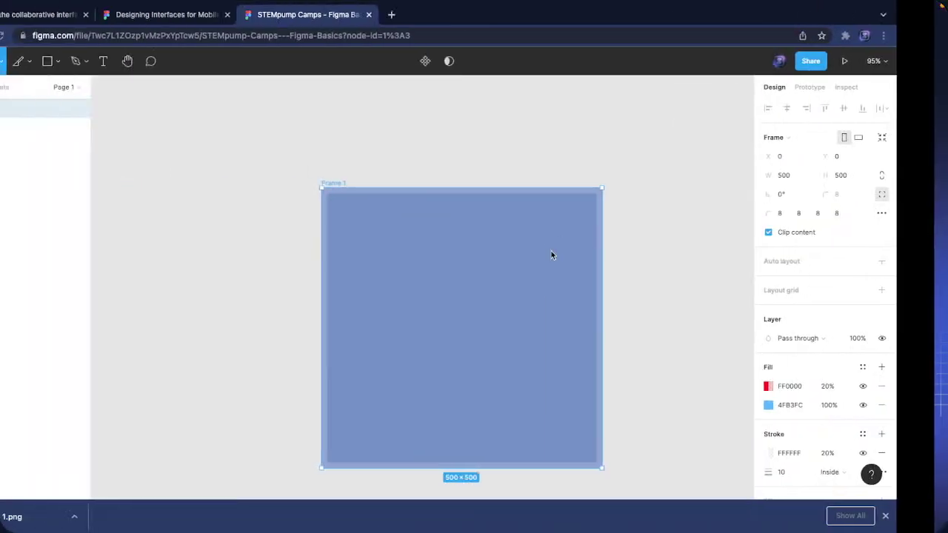
{"action": "scroll", "coordinate": [682, 330], "scroll_direction": "down", "scroll_amount": 1}
{"action": "scroll", "coordinate": [682, 330], "scroll_direction": "right", "scroll_amount": 1}
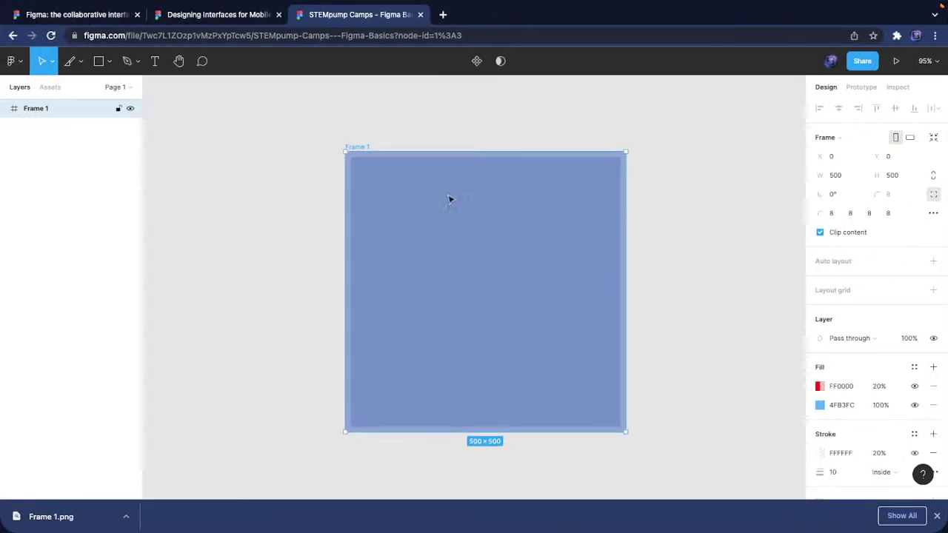
{"action": "left_click", "coordinate": [99, 63]}
{"action": "mouse_move", "coordinate": [385, 214]}
{"action": "left_mouse_down"}
{"action": "mouse_move", "coordinate": [442, 258]}
{"action": "mouse_move", "coordinate": [460, 306]}
{"action": "left_mouse_up"}
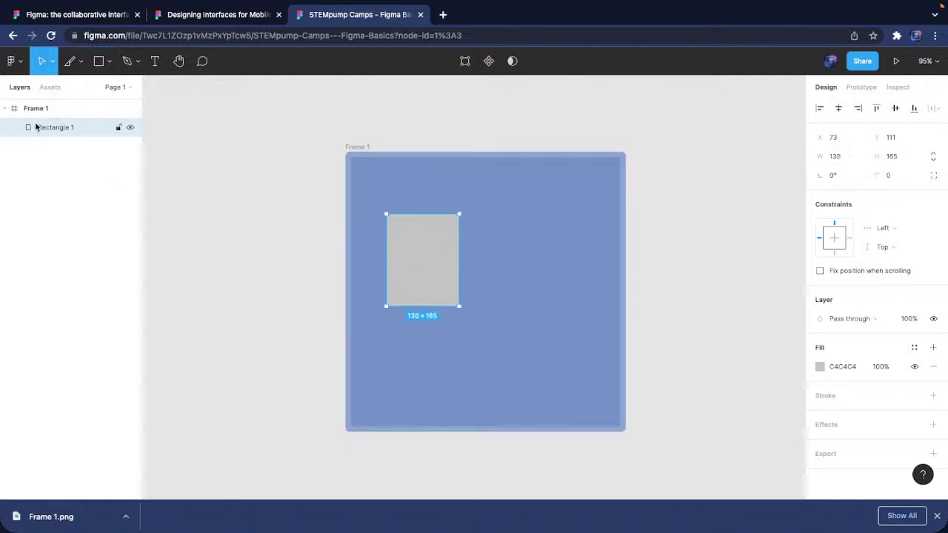
Move the rectangle past the frame's right edge and toggle the frame's Clip content off and back on
{"action": "left_click_drag", "start_coordinate": [415, 232], "coordinate": [598, 195]}
{"action": "left_click", "coordinate": [700, 229]}
{"action": "left_click", "coordinate": [600, 212]}
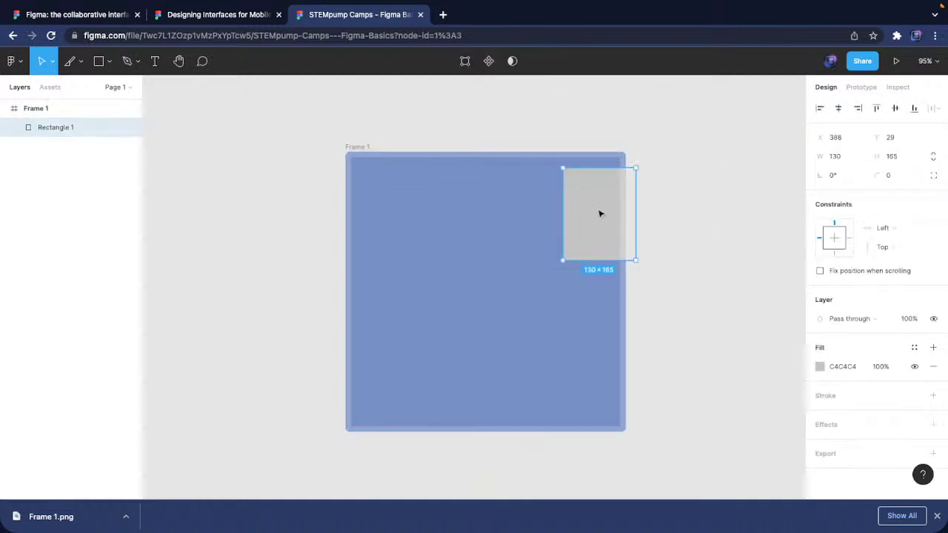
{"action": "key", "text": "Escape"}
{"action": "left_click", "coordinate": [354, 151]}
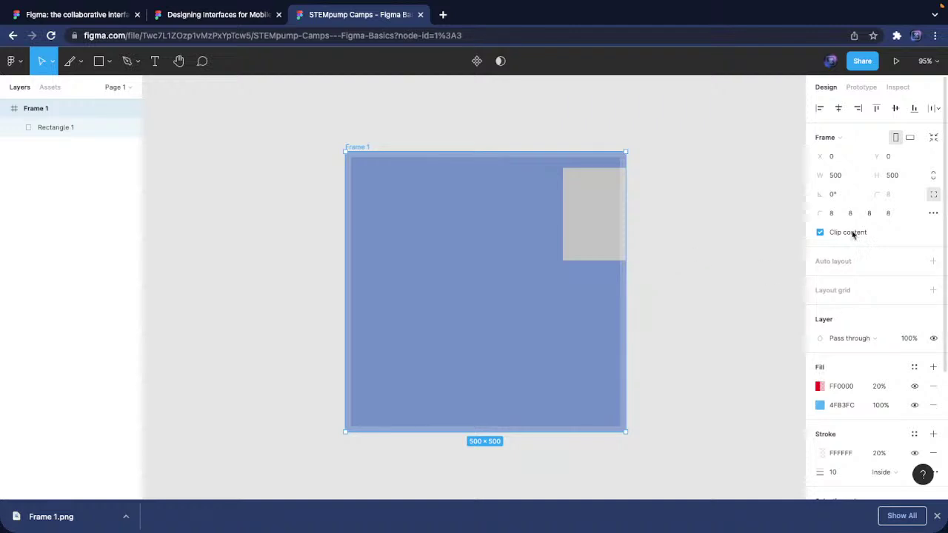
{"action": "left_click", "coordinate": [820, 232]}
{"action": "left_click", "coordinate": [846, 233]}
Move the rectangle back inside the frame to about X 217, Y 104, and rotate it to about -66.59°
{"action": "left_click_drag", "start_coordinate": [585, 231], "coordinate": [515, 257]}
{"action": "left_click", "coordinate": [593, 229]}
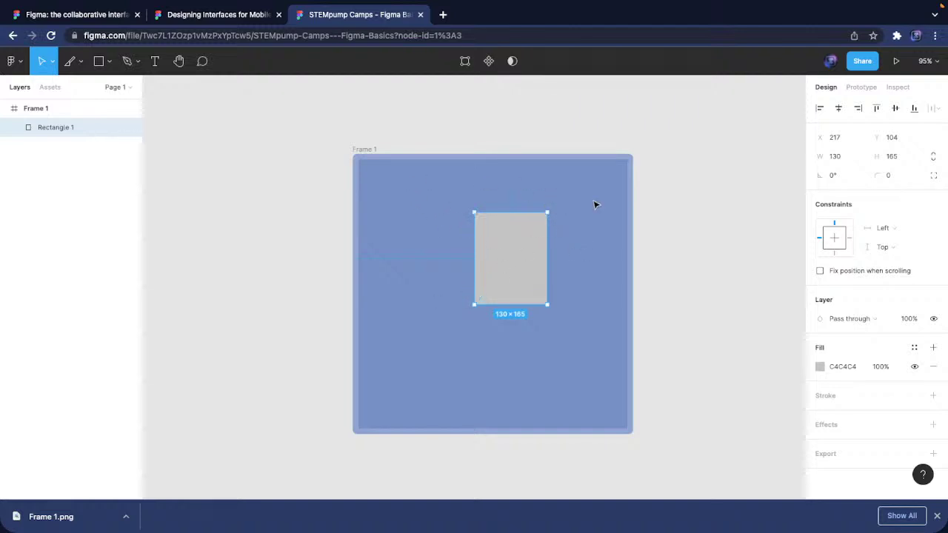
{"action": "left_click_drag", "start_coordinate": [550, 208], "coordinate": [583, 276]}
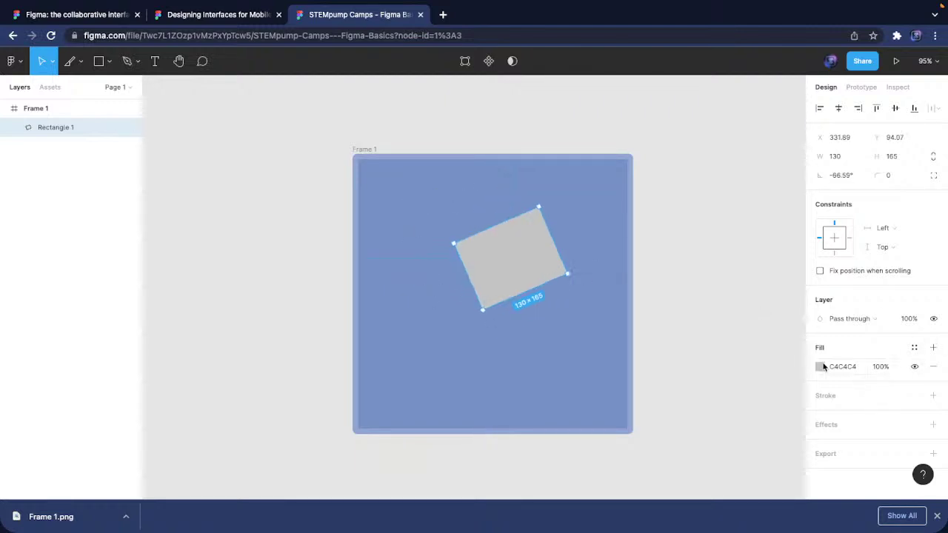
Fill the rectangle with red FF0000 and round its corners, trying radius 100 and settling on 20
{"action": "left_click", "coordinate": [821, 366]}
{"action": "left_click_drag", "start_coordinate": [774, 315], "coordinate": [863, 174]}
{"action": "left_click", "coordinate": [893, 175]}
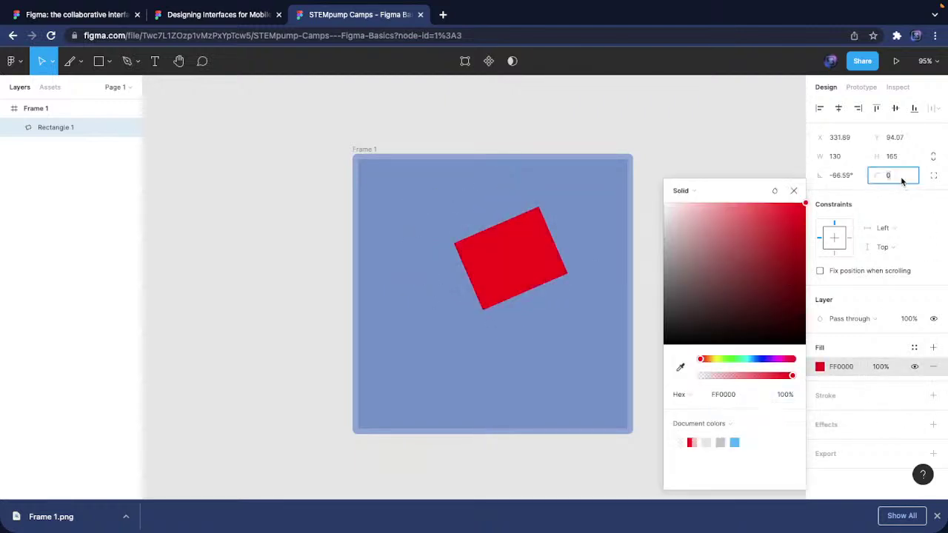
{"action": "type", "text": "100"}
{"action": "key", "text": "Return"}
{"action": "left_click", "coordinate": [903, 179]}
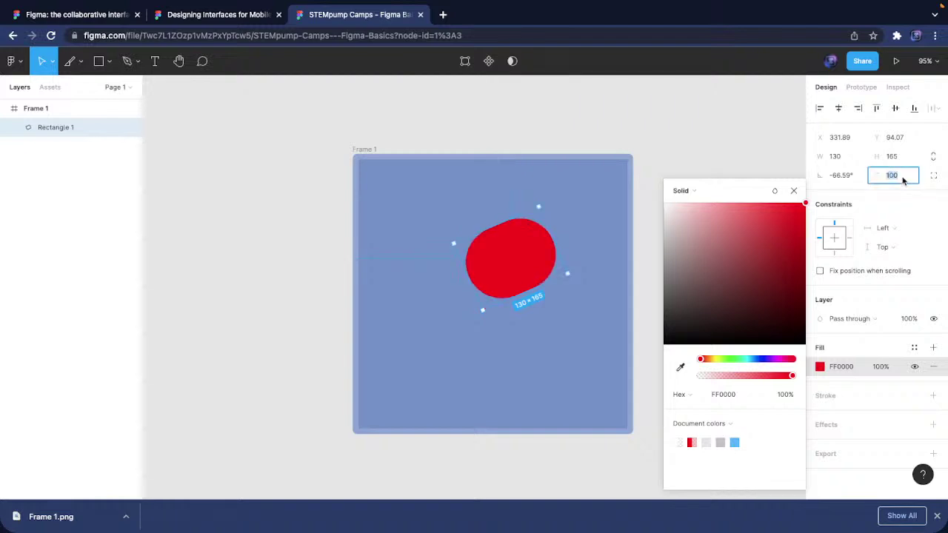
{"action": "key", "text": "Return"}
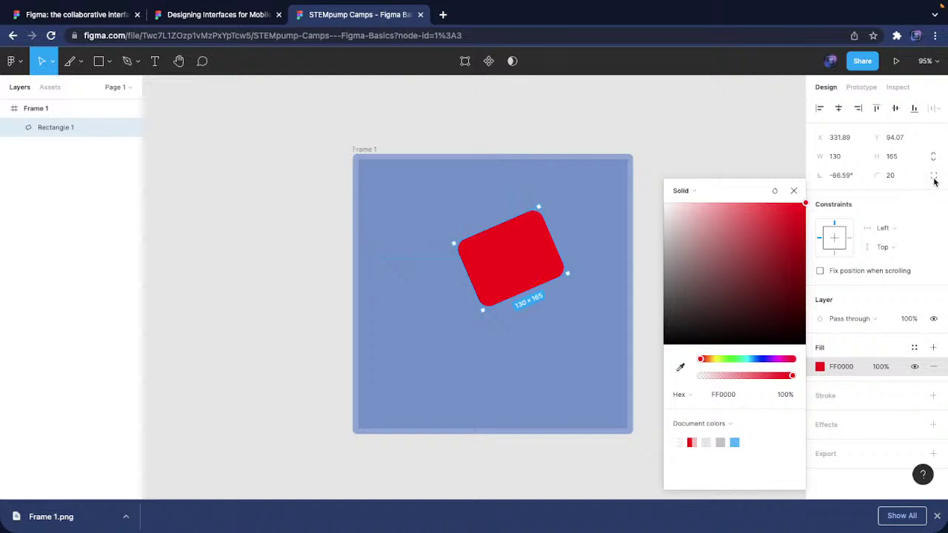
Show the rectangle's independent corner settings and raise its corner smoothing to the iOS mark of 60%
{"action": "left_click", "coordinate": [935, 176]}
{"action": "left_click", "coordinate": [934, 195]}
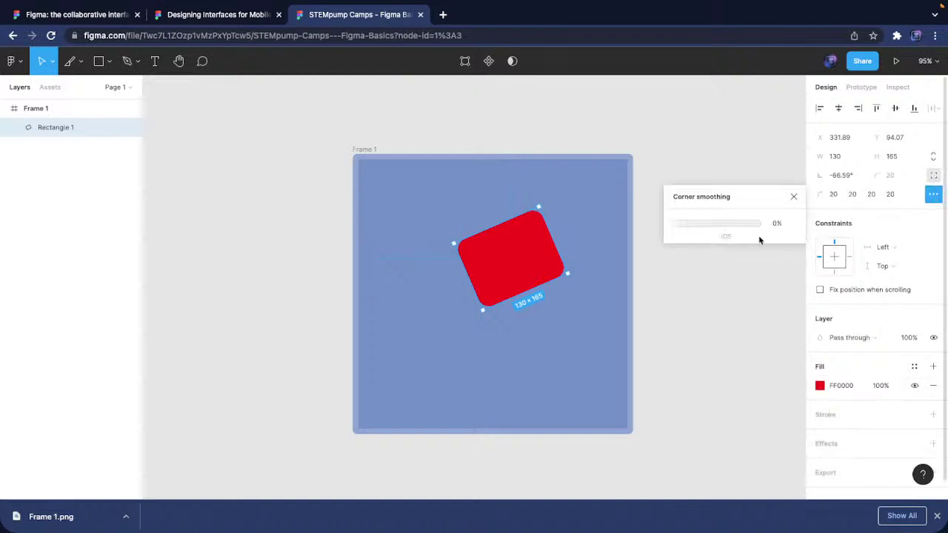
{"action": "left_click_drag", "start_coordinate": [679, 227], "coordinate": [643, 232]}
{"action": "scroll", "coordinate": [597, 332], "scroll_direction": "left", "scroll_amount": 3}
{"action": "scroll", "coordinate": [597, 332], "scroll_direction": "right", "scroll_amount": 3}
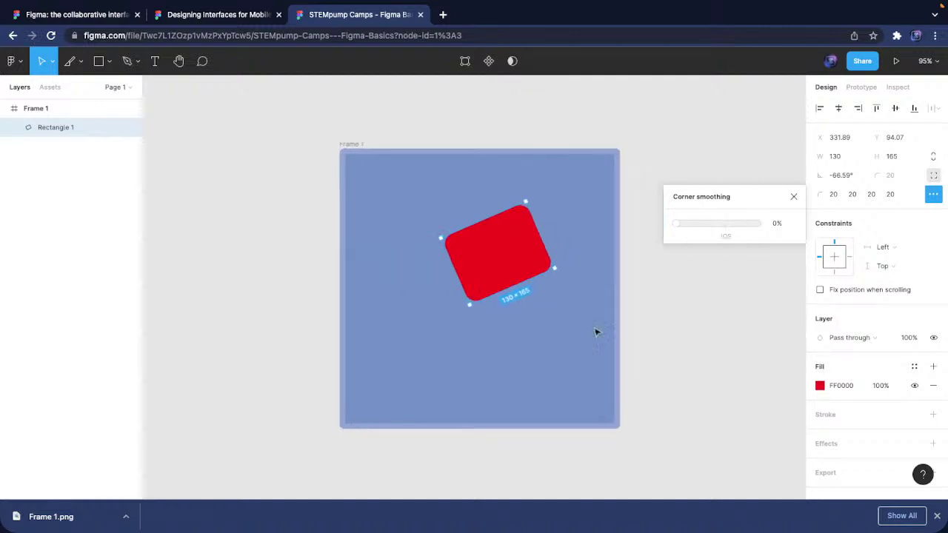
{"action": "scroll", "coordinate": [552, 268], "scroll_direction": "up", "scroll_amount": 2}
{"action": "scroll", "coordinate": [552, 268], "scroll_direction": "up", "scroll_amount": 5}
{"action": "scroll", "coordinate": [679, 273], "scroll_direction": "down", "scroll_amount": 2}
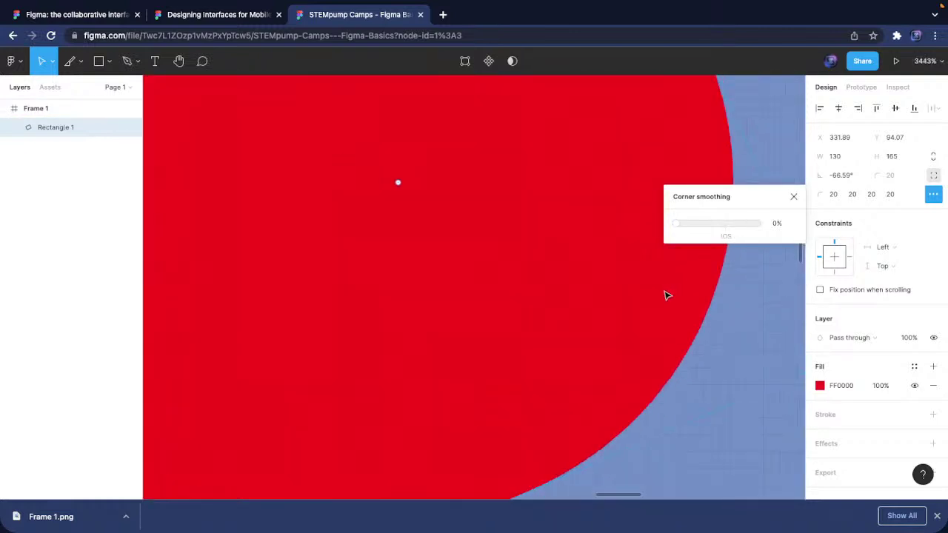
{"action": "scroll", "coordinate": [669, 300], "scroll_direction": "up", "scroll_amount": 1}
{"action": "scroll", "coordinate": [670, 298], "scroll_direction": "right", "scroll_amount": 3}
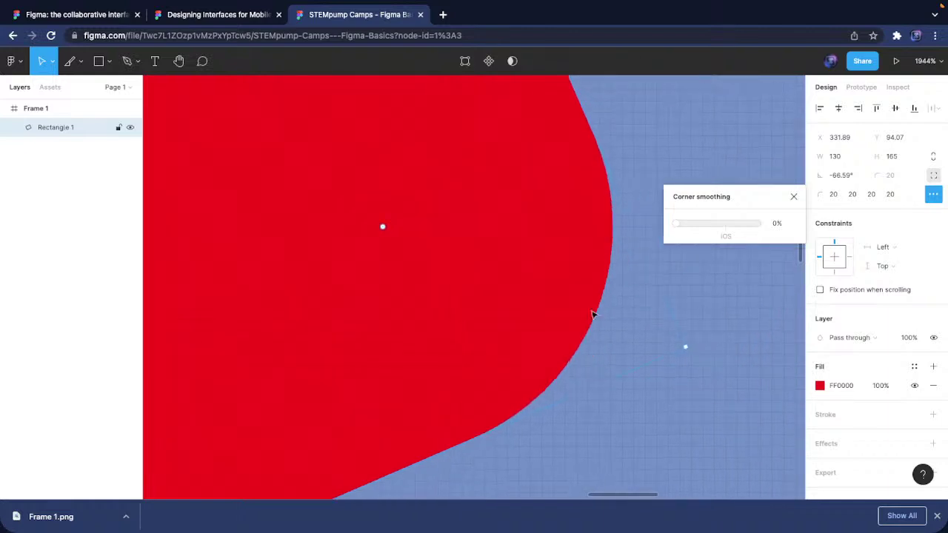
{"action": "left_click_drag", "start_coordinate": [675, 223], "coordinate": [694, 233]}
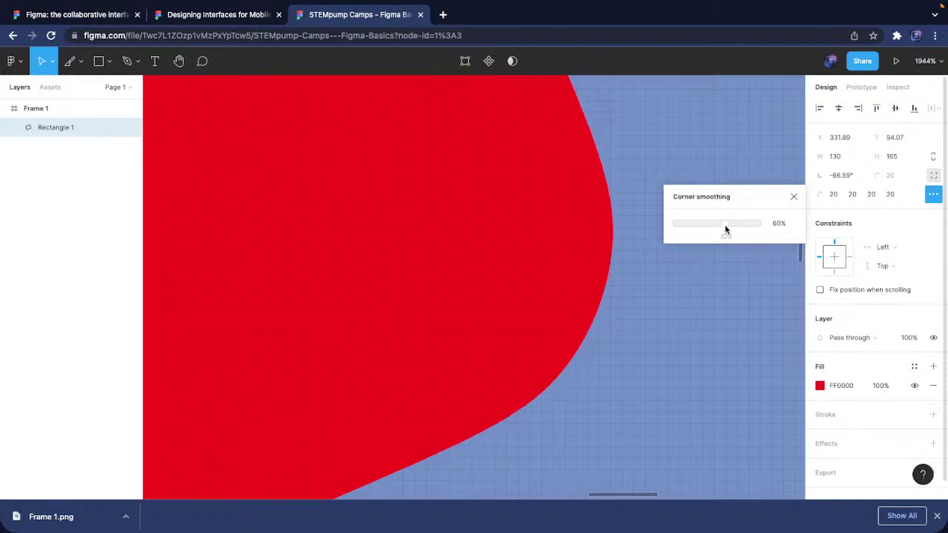
{"action": "left_click", "coordinate": [726, 269]}
Add a stroke to the rectangle and set its colour to white FFFFFF
{"action": "key", "text": "shift+1"}
{"action": "left_click", "coordinate": [679, 260]}
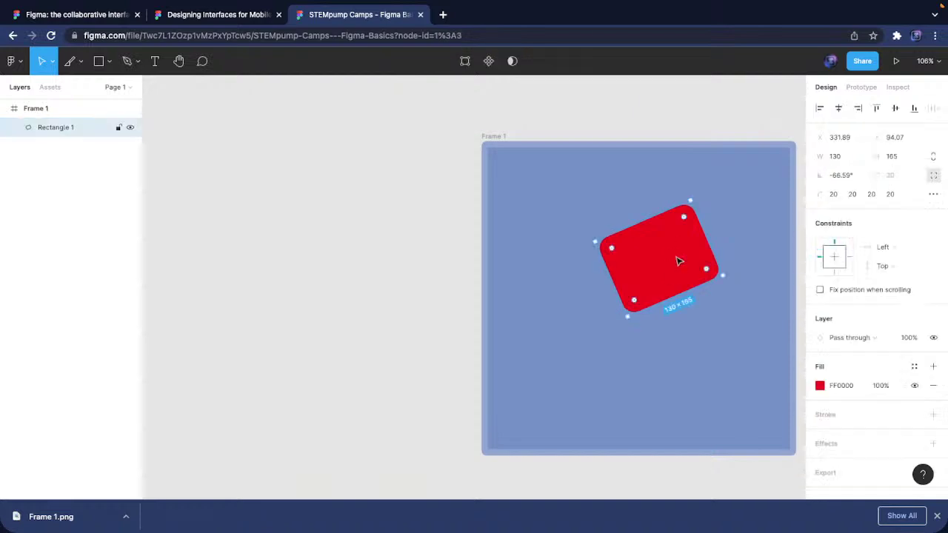
{"action": "left_click", "coordinate": [934, 415]}
{"action": "left_click", "coordinate": [841, 433]}
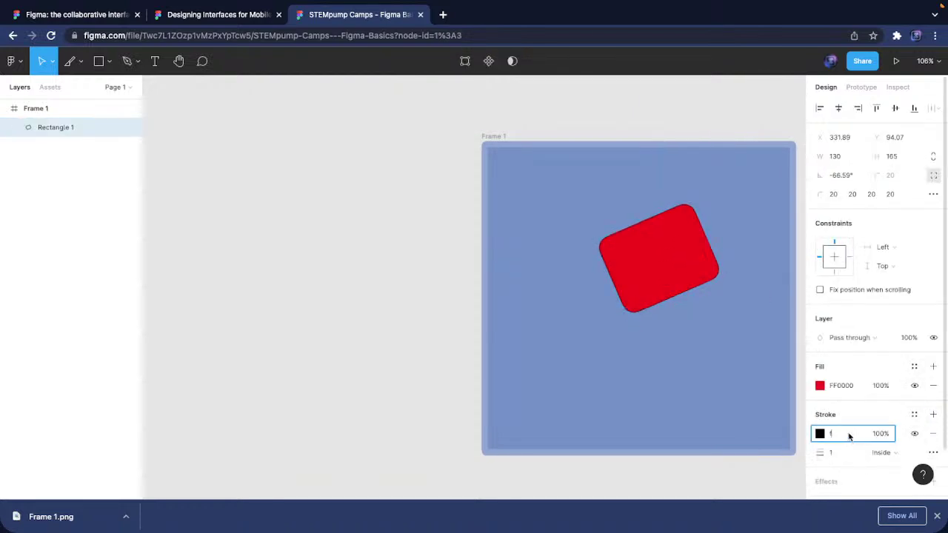
{"action": "type", "text": "FFFFFF"}
{"action": "key", "text": "Return"}
{"action": "scroll", "coordinate": [912, 457], "scroll_direction": "down", "scroll_amount": 1}
{"action": "scroll", "coordinate": [926, 414], "scroll_direction": "up", "scroll_amount": 1}
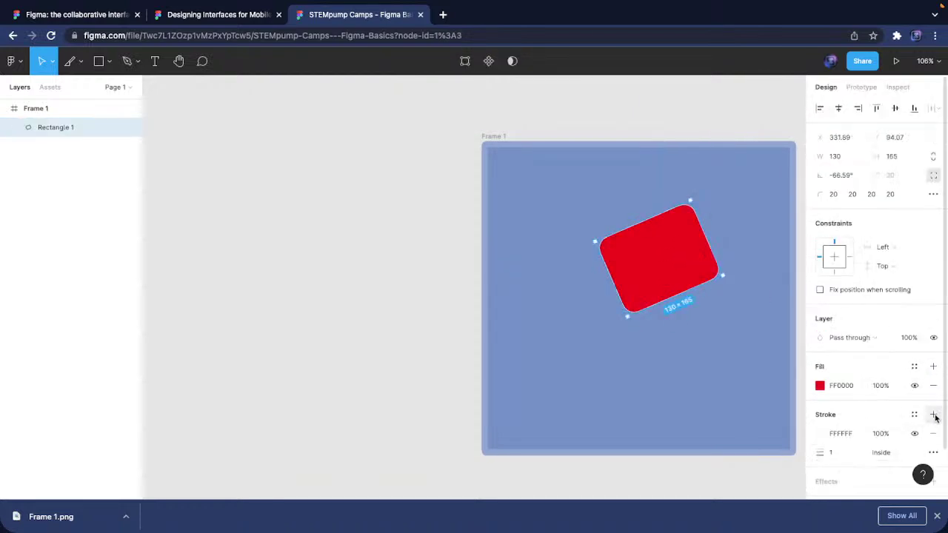
Add a drop shadow effect to the rectangle
{"action": "scroll", "coordinate": [935, 419], "scroll_direction": "down", "scroll_amount": 1}
{"action": "left_click", "coordinate": [934, 425]}
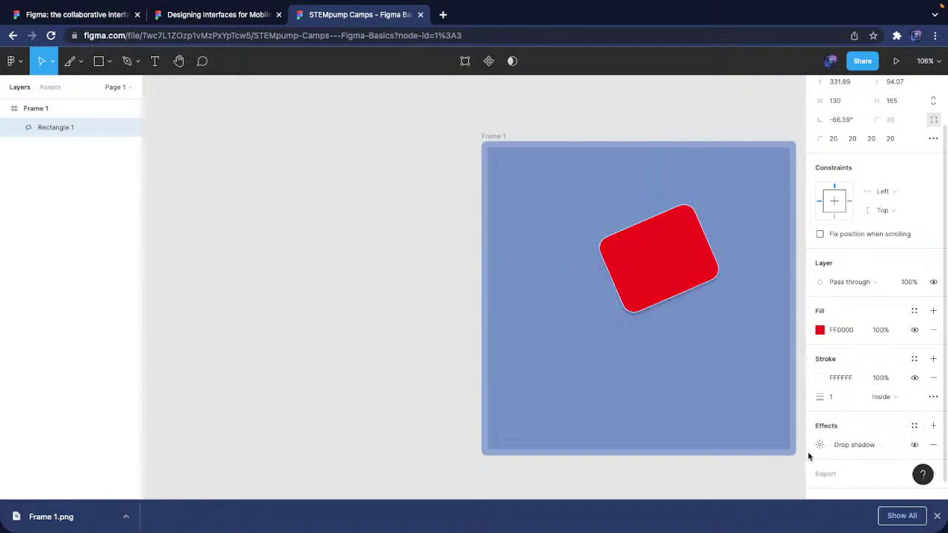
{"action": "left_click", "coordinate": [723, 382]}
{"action": "left_click_drag", "start_coordinate": [704, 370], "coordinate": [548, 330]}
Vary the rectangle's layer opacity down and up in 10% steps and return it to 100%
{"action": "left_click", "coordinate": [510, 236]}
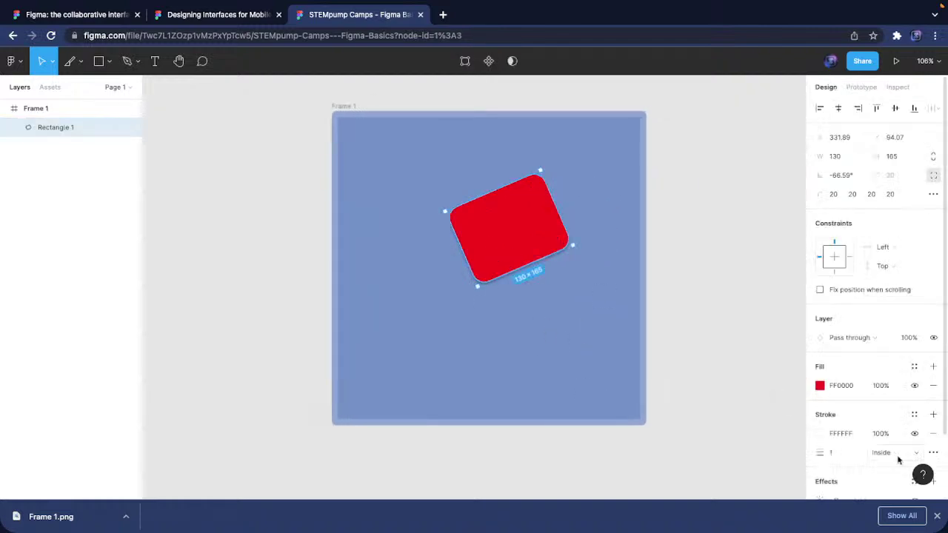
{"action": "key", "text": "ctrl+a"}
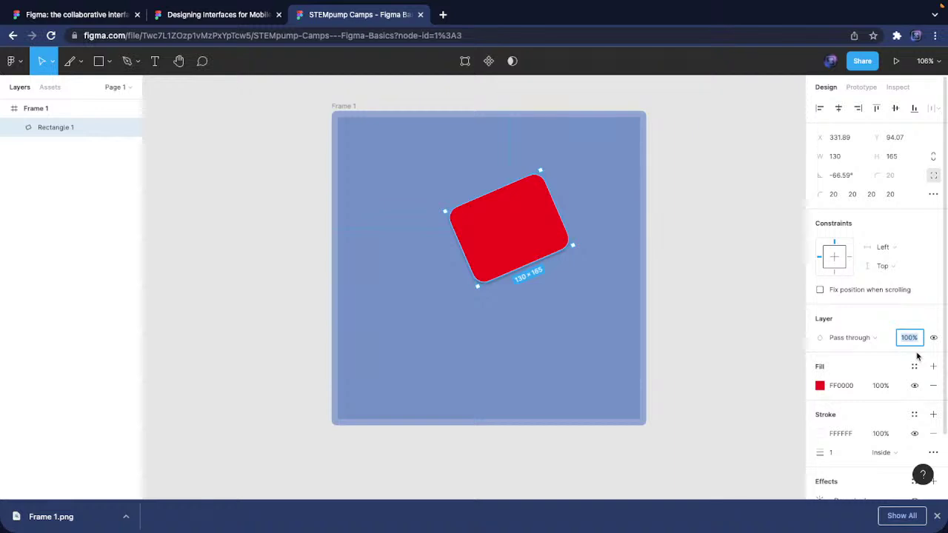
{"action": "key", "text": "shift+Down"}
{"action": "key", "text": "shift+Down"}
{"action": "key", "text": "shift+Down"}
{"action": "key", "text": "shift+Down"}
{"action": "key", "text": "shift+Down"}
{"action": "key", "text": "shift+Up"}
{"action": "key", "text": "shift+Up"}
{"action": "key", "text": "shift+Up"}
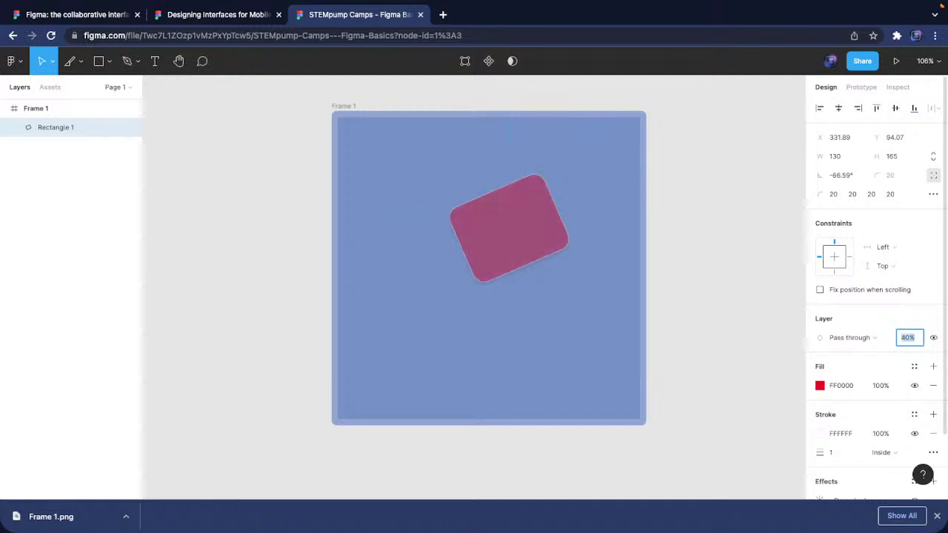
{"action": "key", "text": "shift+Up"}
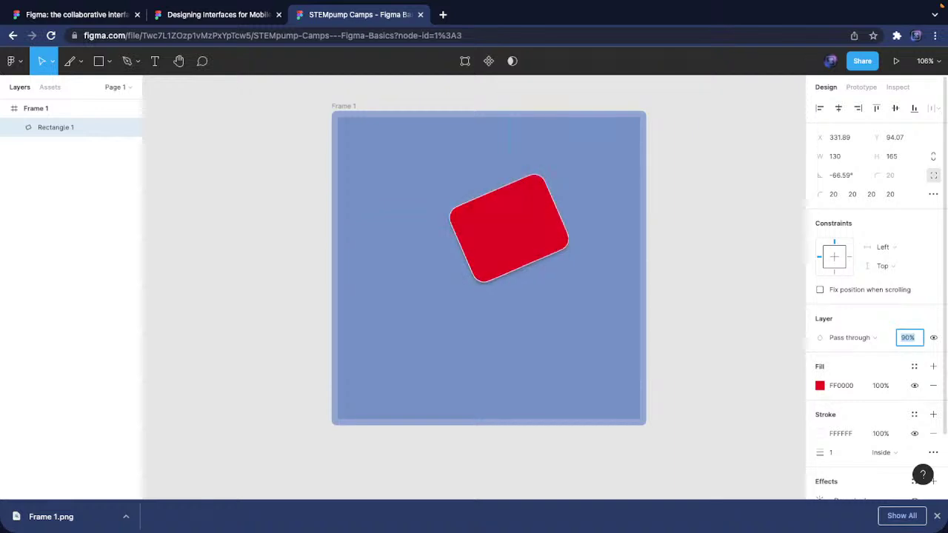
{"action": "key", "text": "shift+Down"}
{"action": "key", "text": "shift+Down"}
{"action": "key", "text": "shift+Down"}
{"action": "key", "text": "shift+Down"}
{"action": "key", "text": "shift+Down"}
{"action": "key", "text": "shift+Down"}
{"action": "key", "text": "shift+Down"}
{"action": "key", "text": "shift+Down"}
{"action": "key", "text": "shift+Down"}
{"action": "key", "text": "shift+Up"}
{"action": "key", "text": "shift+Up"}
{"action": "key", "text": "shift+Up"}
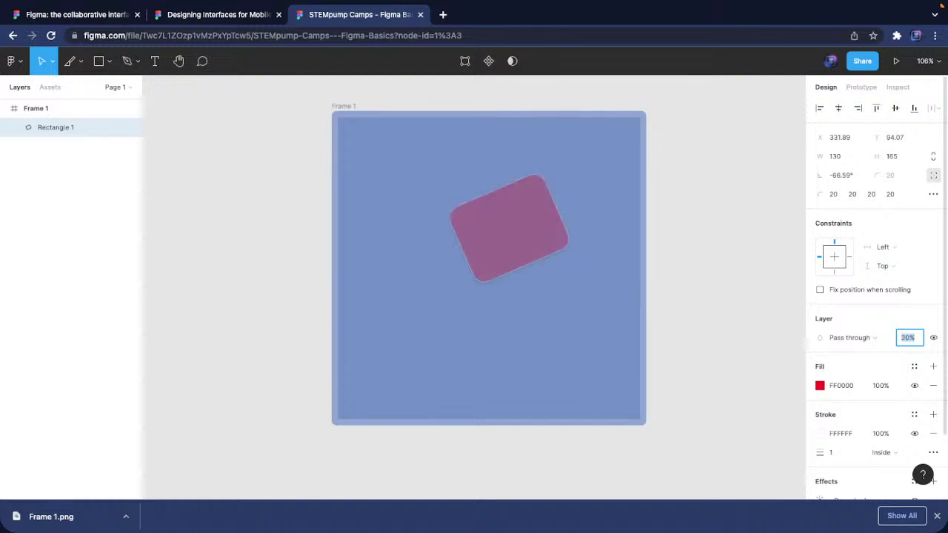
{"action": "key", "text": "shift+Up"}
{"action": "key", "text": "shift+Down"}
{"action": "key", "text": "shift+Up"}
{"action": "key", "text": "shift+Up"}
{"action": "key", "text": "shift+Up"}
{"action": "key", "text": "shift+Up"}
{"action": "key", "text": "shift+Up"}
{"action": "key", "text": "shift+Up"}
{"action": "key", "text": "shift+Up"}
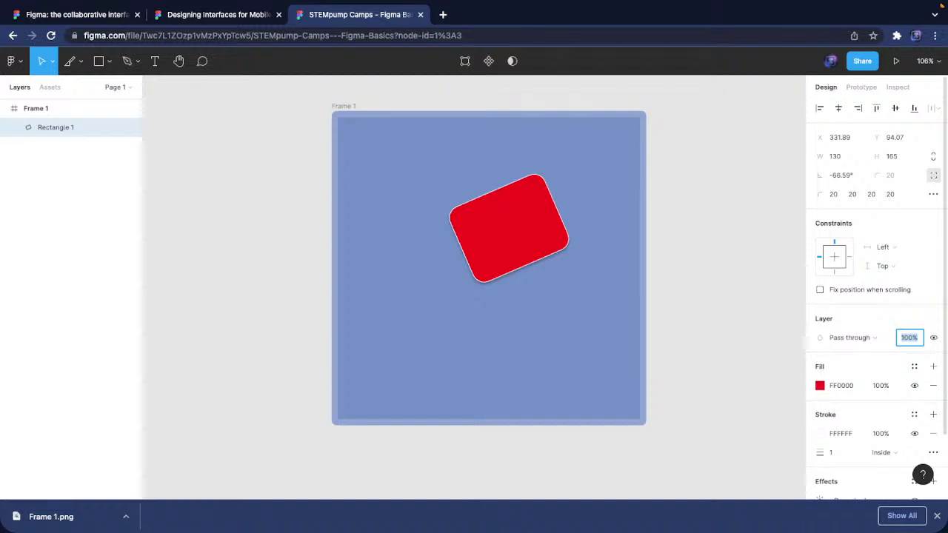
Lower the rectangle's fill opacity to 0% and raise it back to 100%
{"action": "scroll", "coordinate": [922, 400], "scroll_direction": "down", "scroll_amount": 2}
{"action": "left_click", "coordinate": [878, 311]}
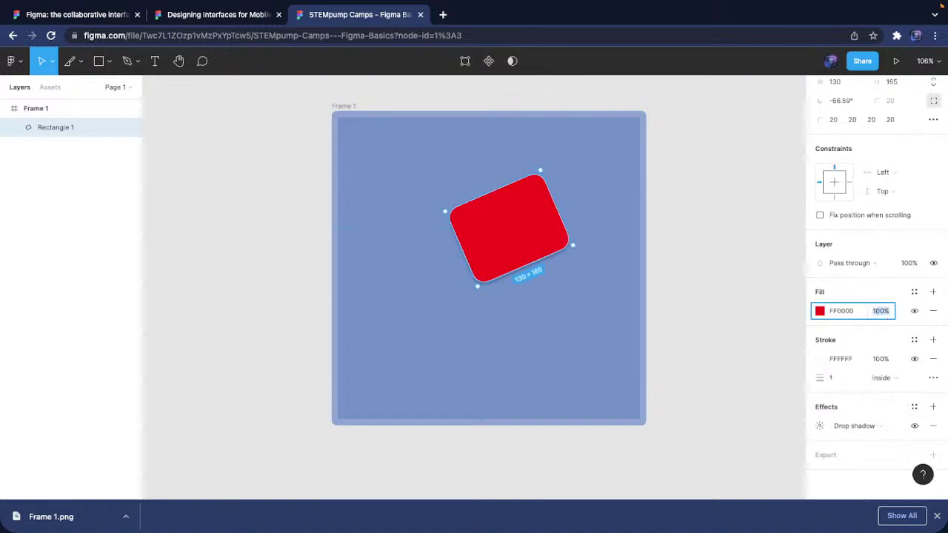
{"action": "key", "text": "shift+Down"}
{"action": "key", "text": "shift+Down"}
{"action": "key", "text": "shift+Down"}
{"action": "key", "text": "shift+Down"}
{"action": "key", "text": "shift+Down"}
{"action": "key", "text": "shift+Down"}
{"action": "key", "text": "shift+Down"}
{"action": "key", "text": "shift+Down"}
{"action": "key", "text": "shift+Down"}
{"action": "key", "text": "shift+Down"}
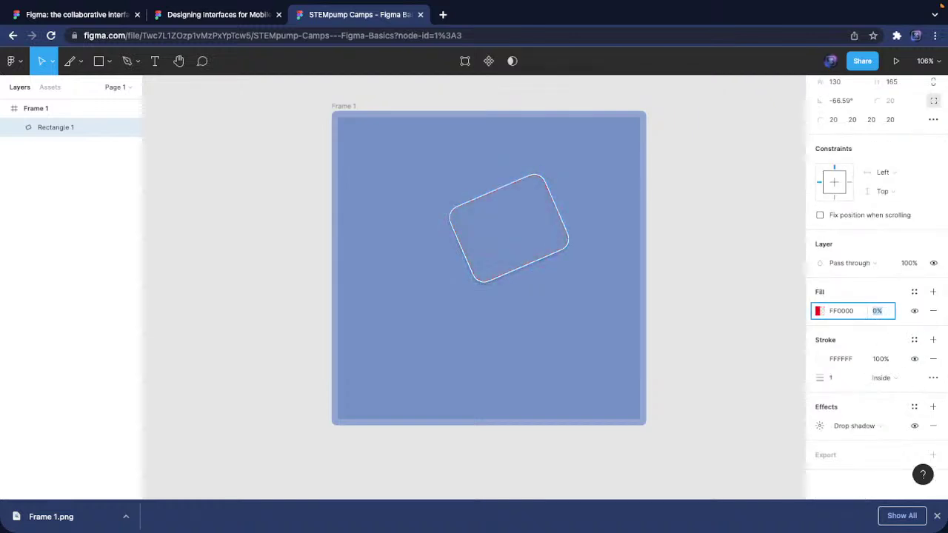
{"action": "key", "text": "shift+Up"}
{"action": "key", "text": "shift+Up"}
{"action": "key", "text": "shift+Up"}
{"action": "key", "text": "shift+Up"}
{"action": "key", "text": "shift+Up"}
{"action": "key", "text": "shift+Up"}
{"action": "key", "text": "shift+Up"}
{"action": "key", "text": "shift+Up"}
{"action": "key", "text": "shift+Up"}
{"action": "key", "text": "shift+Up"}
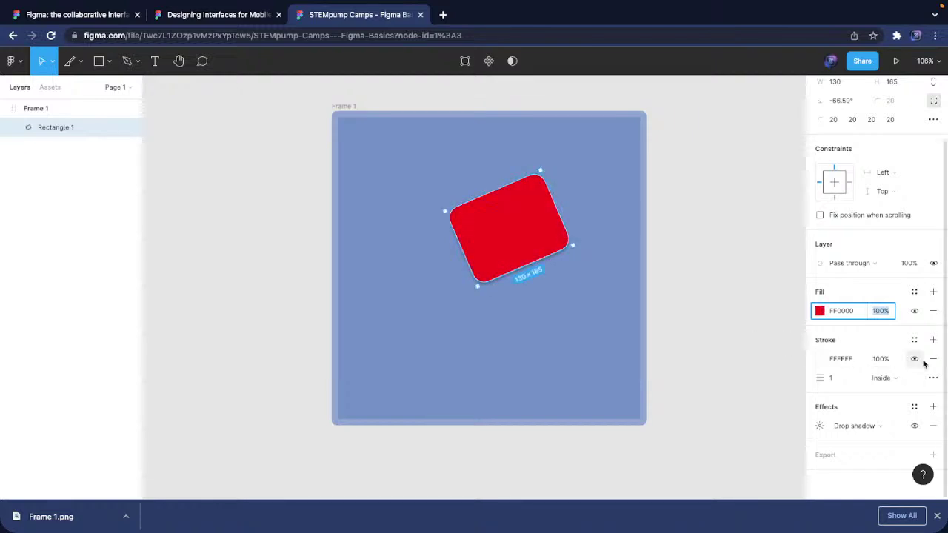
Lower the rectangle's stroke opacity in 10% steps and raise it back to 100%
{"action": "left_click", "coordinate": [878, 358]}
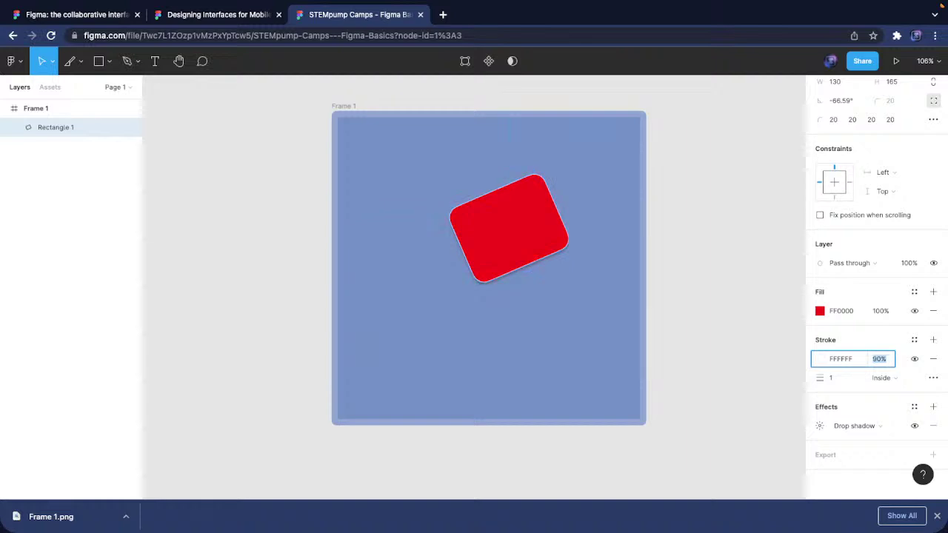
{"action": "key", "text": "shift+Down"}
{"action": "key", "text": "shift+Down"}
{"action": "key", "text": "shift+Down"}
{"action": "key", "text": "shift+Down"}
{"action": "key", "text": "shift+Down"}
{"action": "key", "text": "shift+Down"}
{"action": "key", "text": "shift+Down"}
{"action": "key", "text": "shift+Down"}
{"action": "key", "text": "shift+Down"}
{"action": "key", "text": "shift+Down"}
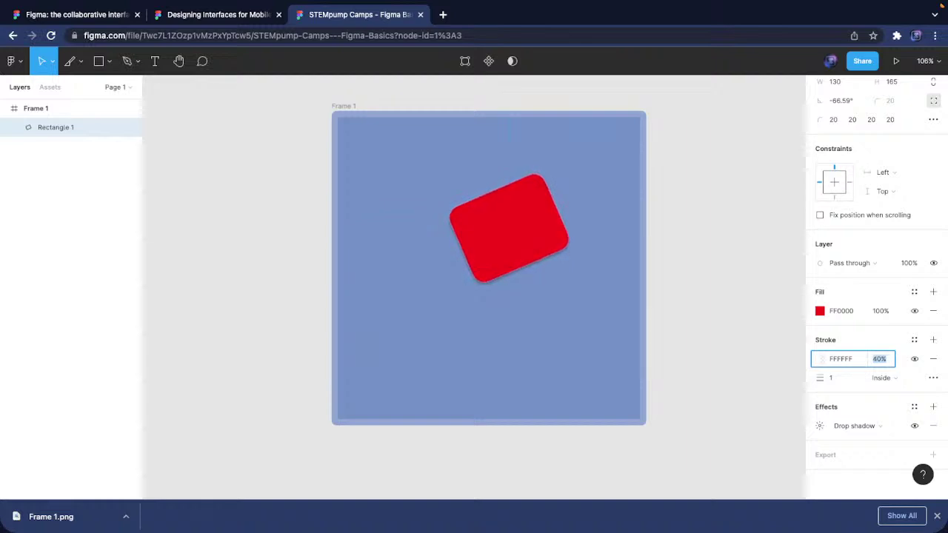
{"action": "key", "text": "shift+Up"}
{"action": "key", "text": "shift+Up"}
{"action": "key", "text": "shift+Up"}
{"action": "key", "text": "shift+Up"}
{"action": "key", "text": "shift+Up"}
{"action": "key", "text": "shift+Up"}
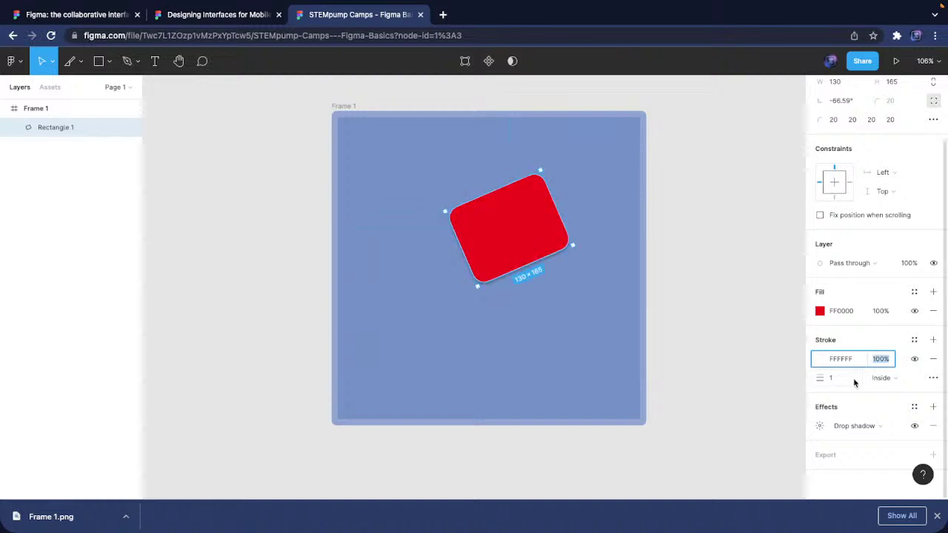
Increase the rectangle's stroke weight to 4
{"action": "left_click", "coordinate": [851, 374]}
{"action": "key", "text": "Up"}
{"action": "key", "text": "Up"}
{"action": "key", "text": "Up"}
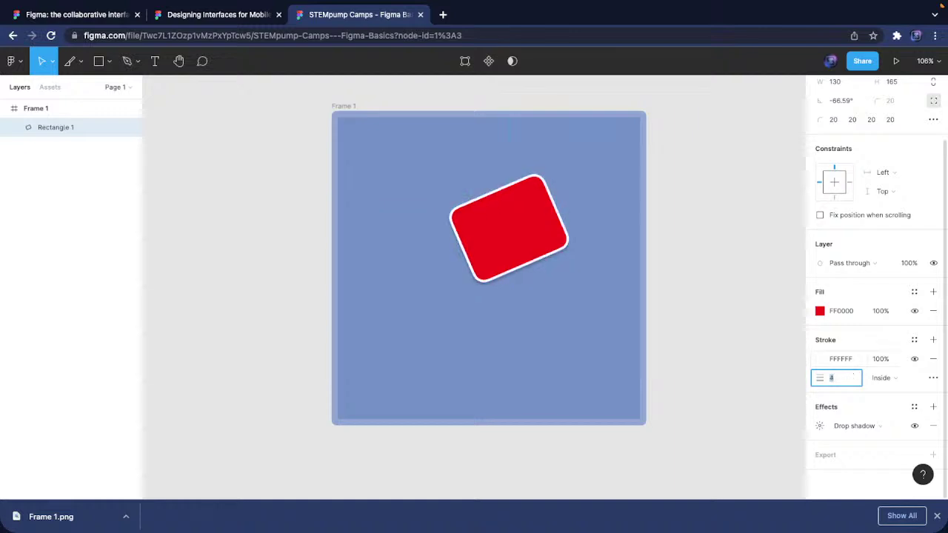
Reduce the rectangle's stroke opacity to 30% and deselect the rectangle
{"action": "left_click", "coordinate": [881, 358]}
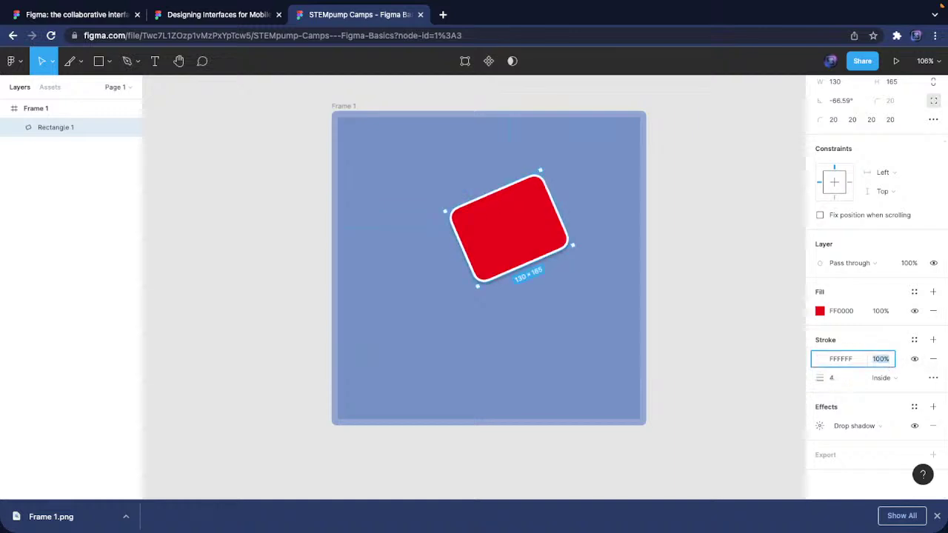
{"action": "key", "text": "shift+Down"}
{"action": "key", "text": "shift+Down"}
{"action": "key", "text": "shift+Down"}
{"action": "key", "text": "shift+Down"}
{"action": "key", "text": "shift+Down"}
{"action": "key", "text": "shift+Down"}
{"action": "key", "text": "shift+Down"}
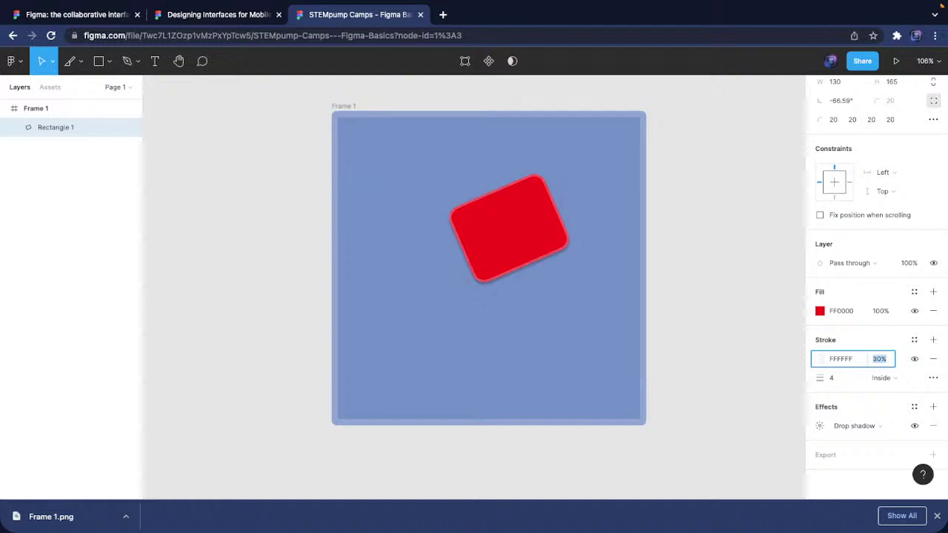
{"action": "scroll", "coordinate": [529, 251], "scroll_direction": "right", "scroll_amount": 5}
{"action": "scroll", "coordinate": [529, 252], "scroll_direction": "left", "scroll_amount": 6}
{"action": "key", "text": "Escape"}
{"action": "key", "text": "Escape"}
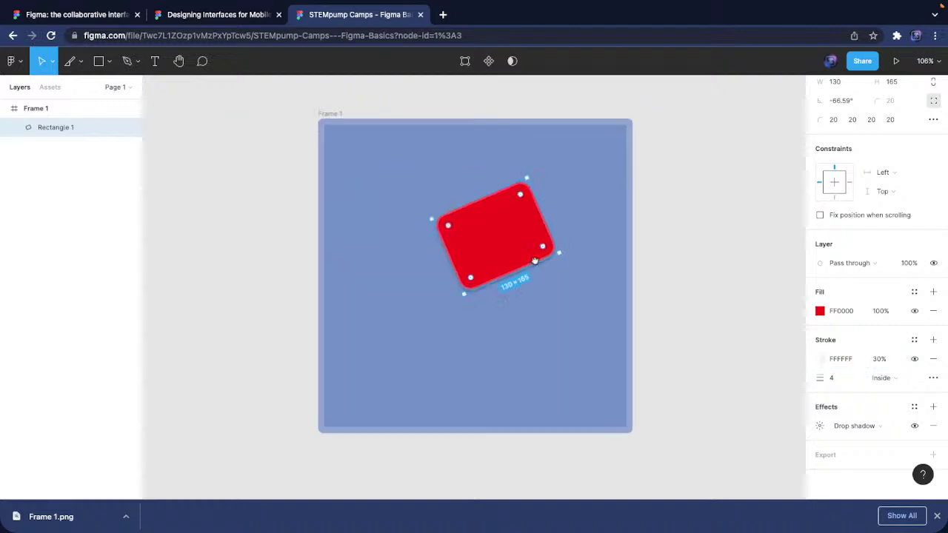
Draw a slanted line about 313 long beside the red rectangle inside the frame, using the Line tool
{"action": "scroll", "coordinate": [572, 293], "scroll_direction": "up", "scroll_amount": 5}
{"action": "scroll", "coordinate": [726, 339], "scroll_direction": "down", "scroll_amount": 5}
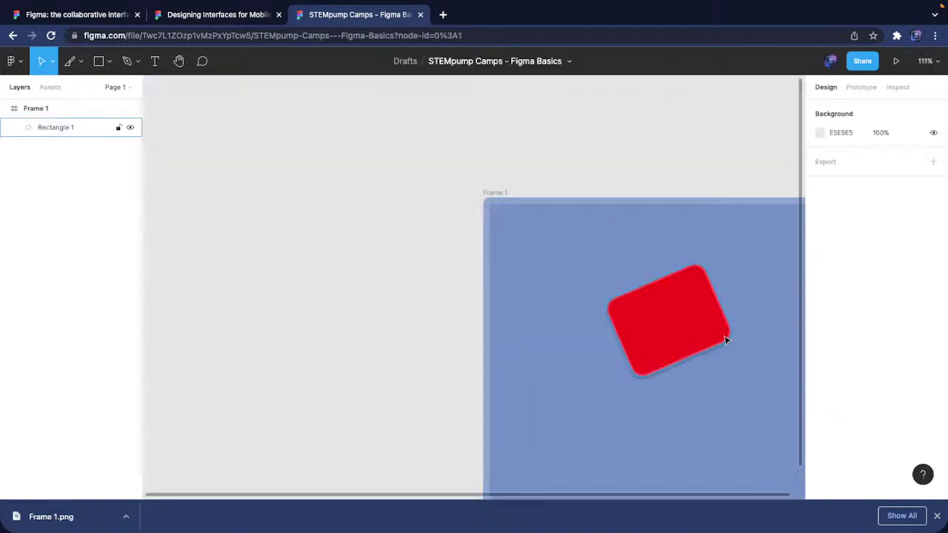
{"action": "scroll", "coordinate": [739, 340], "scroll_direction": "right", "scroll_amount": 4}
{"action": "scroll", "coordinate": [739, 340], "scroll_direction": "down", "scroll_amount": 2}
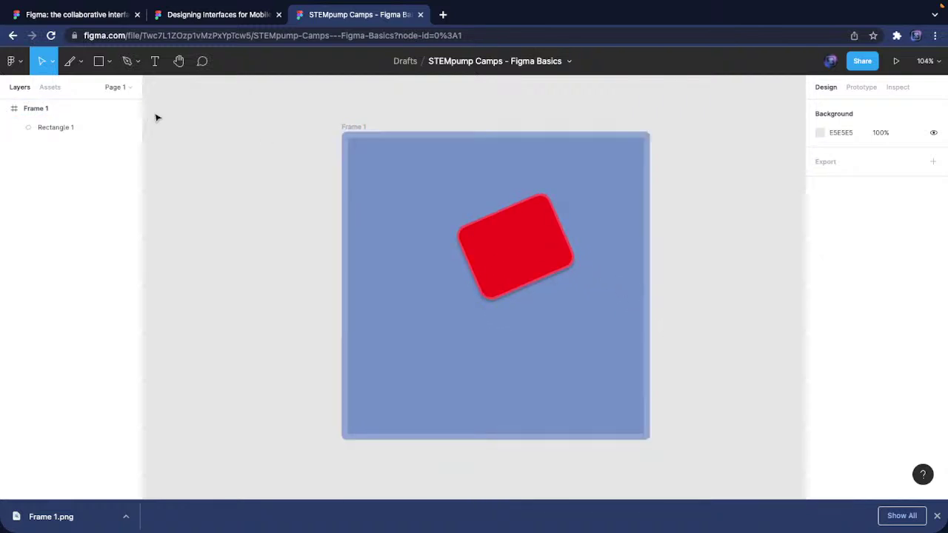
{"action": "left_click", "coordinate": [109, 62]}
{"action": "left_click", "coordinate": [109, 62]}
{"action": "left_click", "coordinate": [109, 62]}
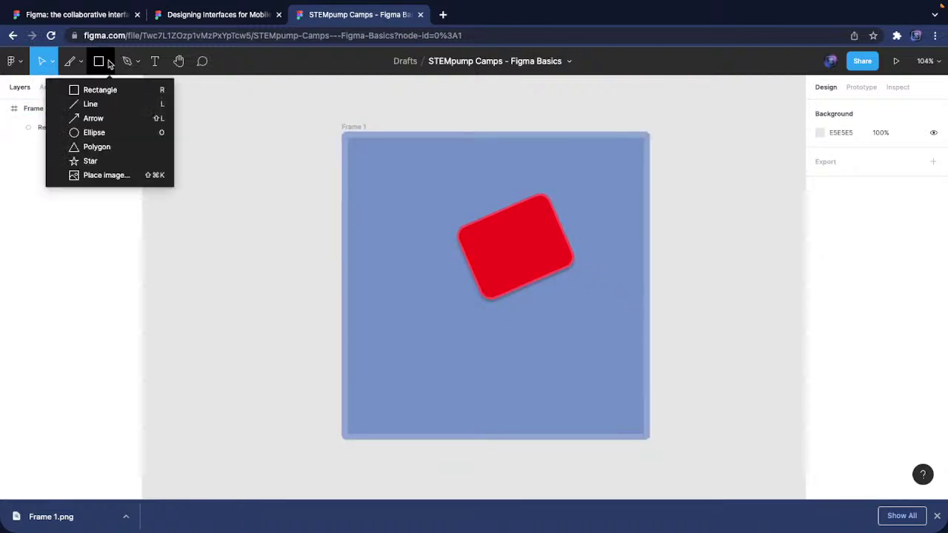
{"action": "left_click", "coordinate": [91, 104]}
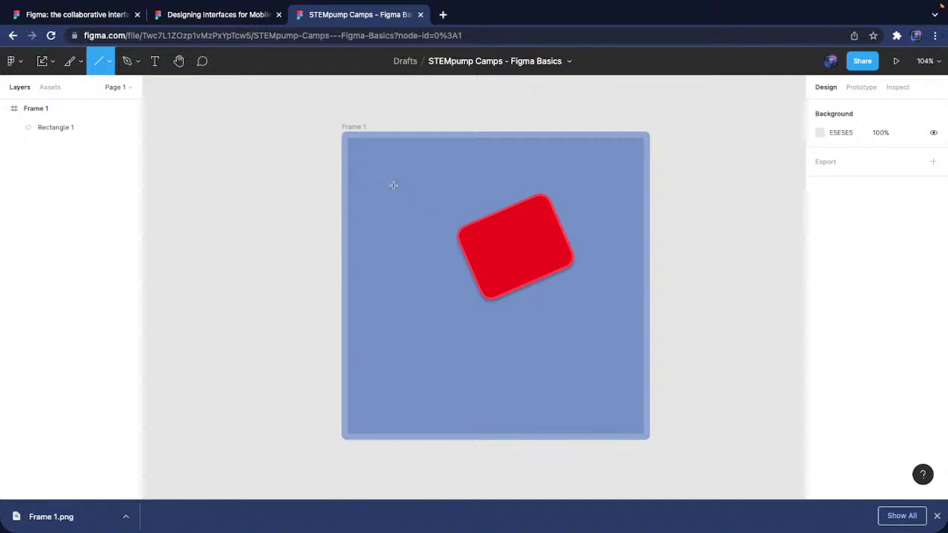
{"action": "left_click_drag", "start_coordinate": [393, 185], "coordinate": [461, 367]}
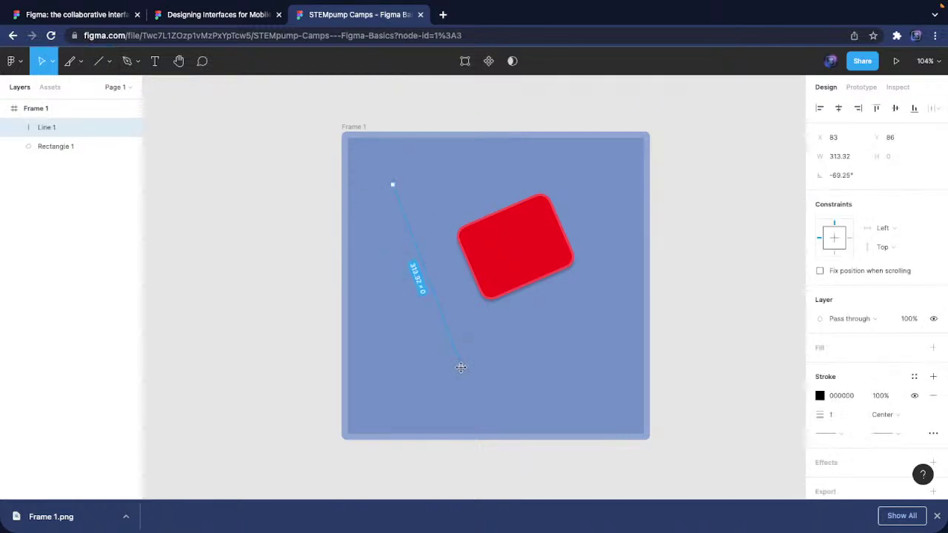
Set the line's stroke weight to 21 and give both of its ends a triangle arrow
{"action": "left_click", "coordinate": [830, 413]}
{"action": "type", "text": "21"}
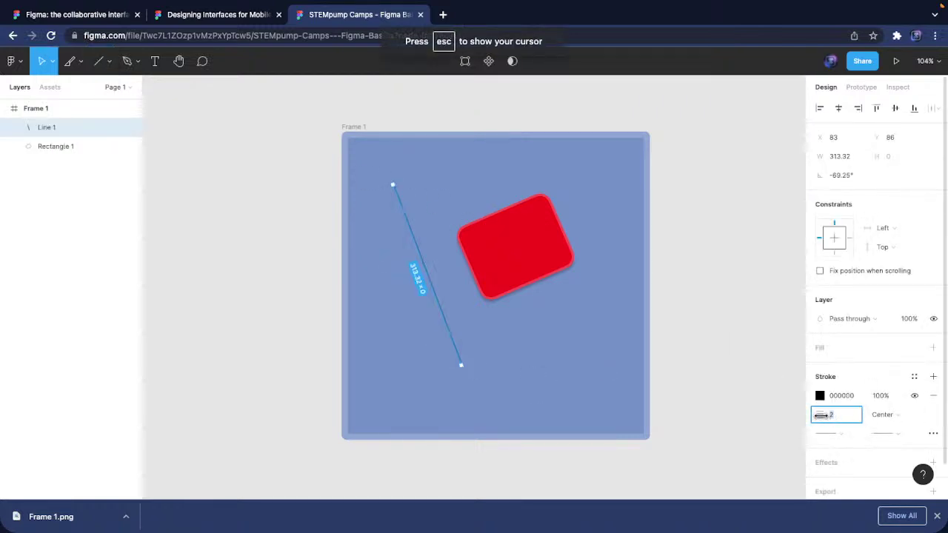
{"action": "key", "text": "Return"}
{"action": "left_click", "coordinate": [889, 434]}
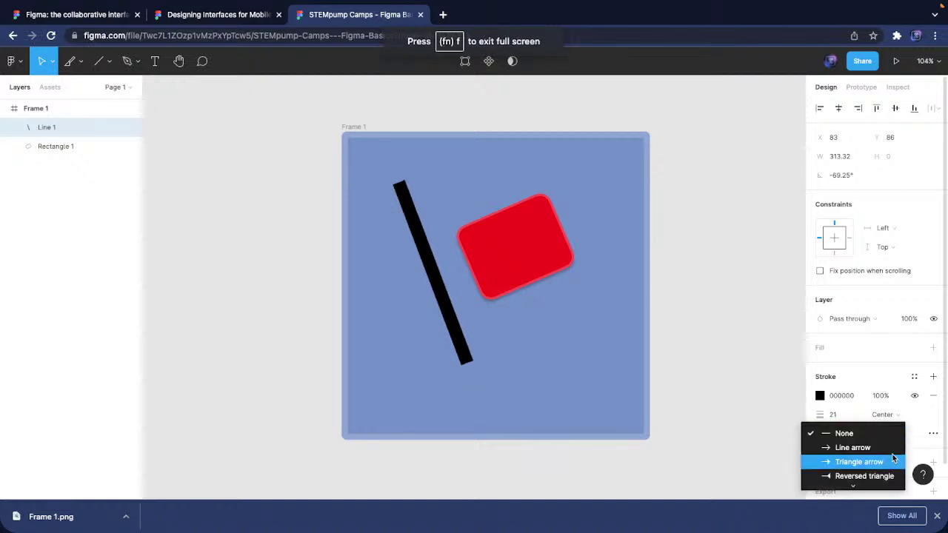
{"action": "left_click", "coordinate": [892, 462]}
{"action": "left_click", "coordinate": [853, 434]}
{"action": "left_click", "coordinate": [842, 462]}
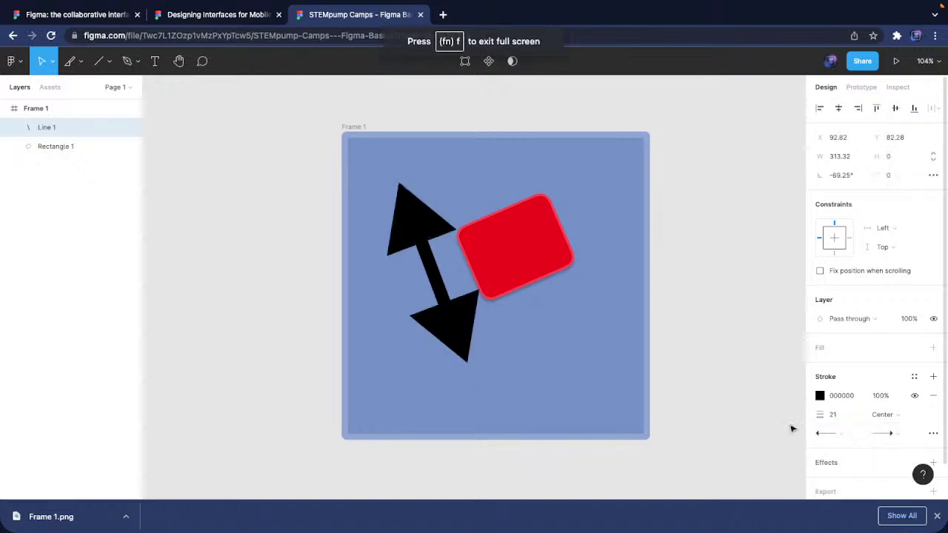
Change the line's start point to a diamond and reduce its stroke weight to 7
{"action": "left_click", "coordinate": [824, 435]}
{"action": "left_click", "coordinate": [852, 462]}
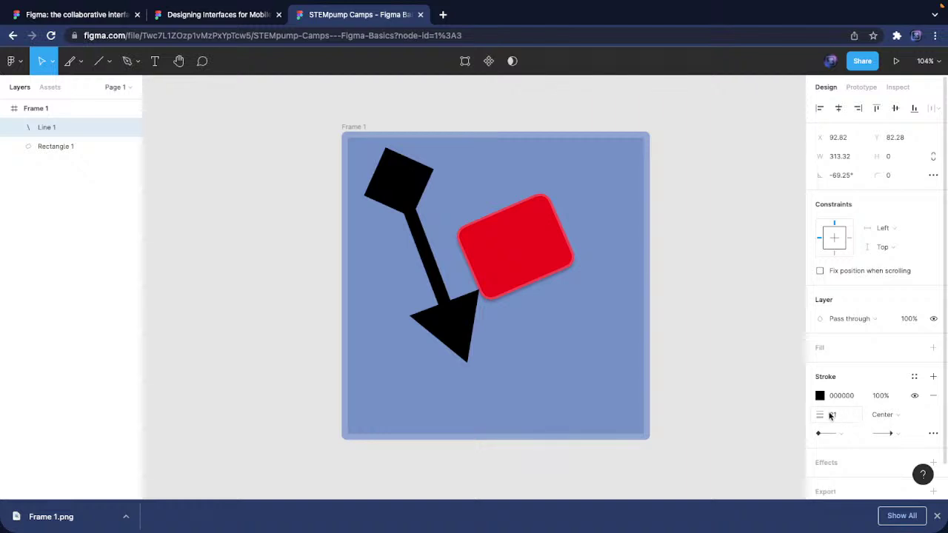
{"action": "left_click_drag", "start_coordinate": [821, 414], "coordinate": [797, 418]}
Recolour the line's stroke to green 00EF18 and deselect the line
{"action": "left_click", "coordinate": [821, 397]}
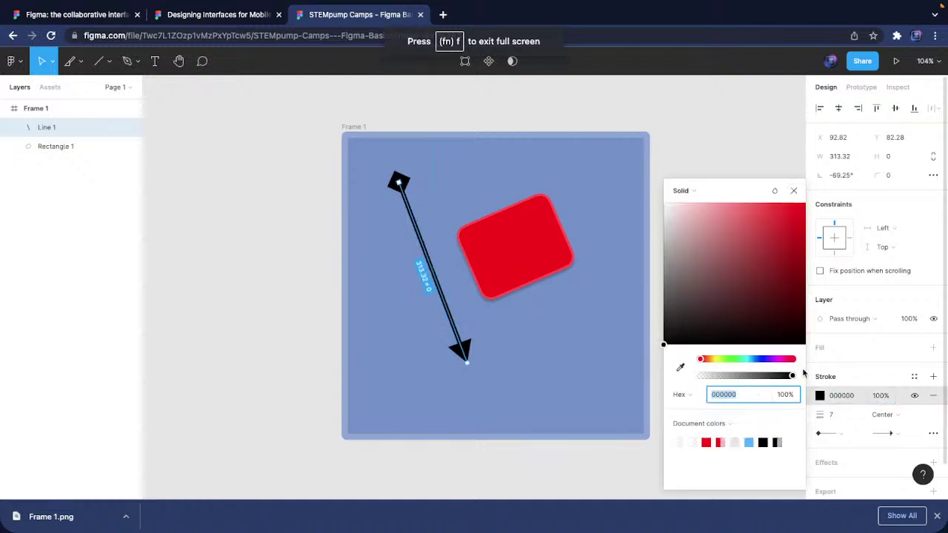
{"action": "left_click", "coordinate": [733, 360]}
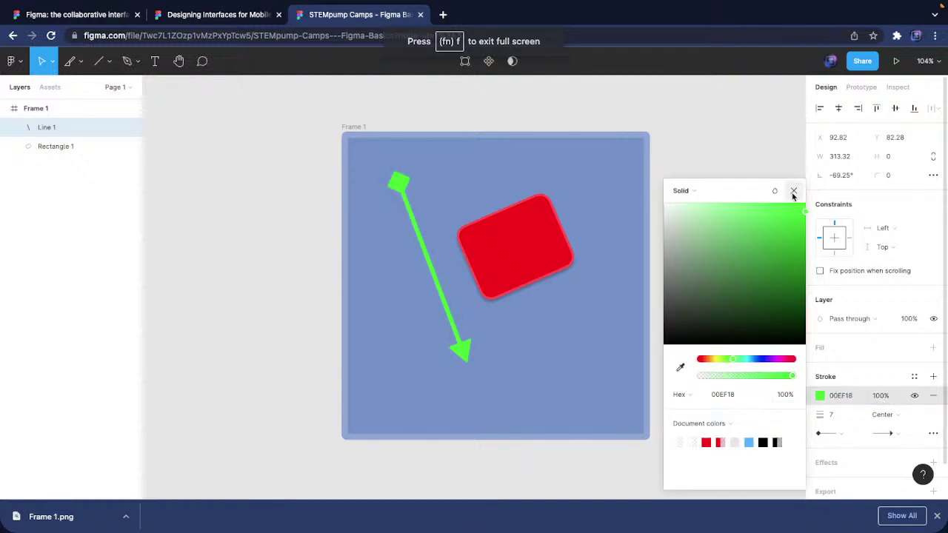
{"action": "left_click", "coordinate": [774, 271]}
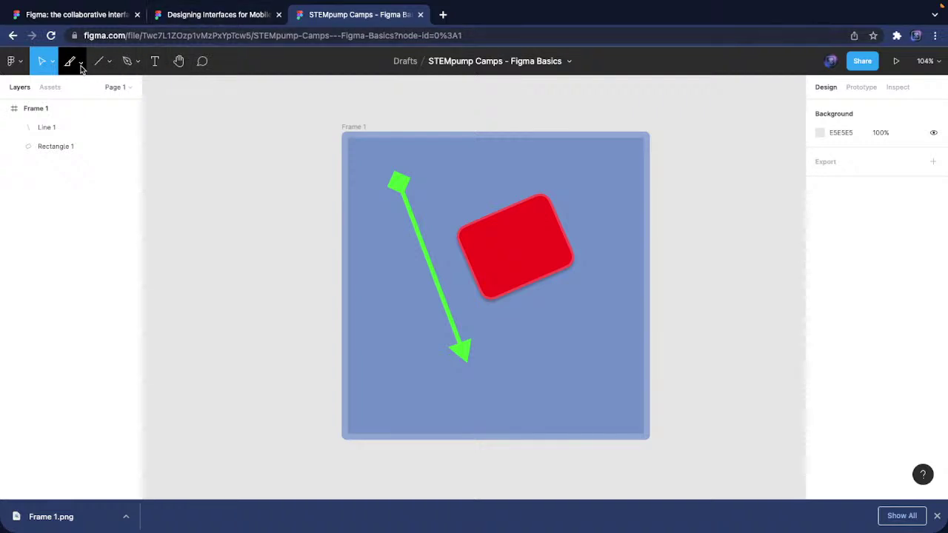
Place a 100 × 100 ellipse below the red rectangle and cut it into an arc with a sweep of about -73%
{"action": "left_click", "coordinate": [111, 64]}
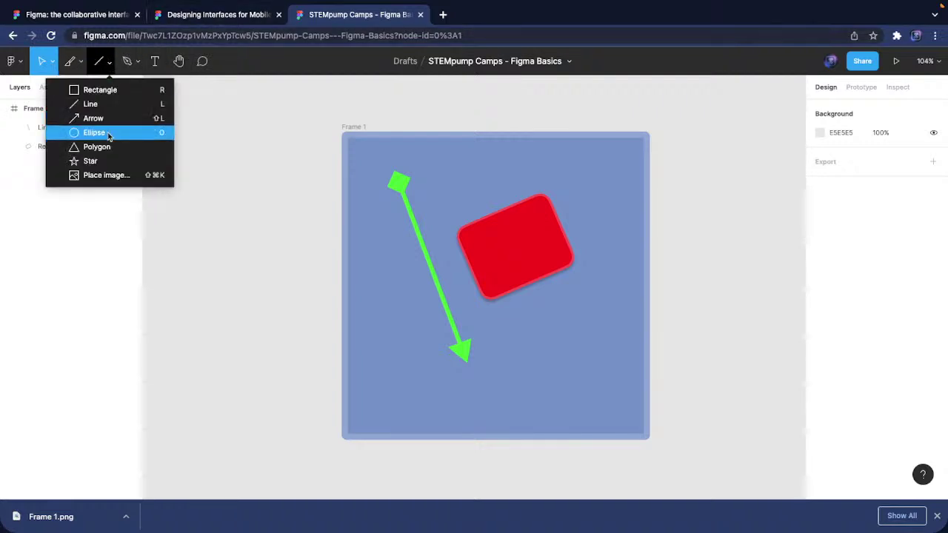
{"action": "left_click", "coordinate": [109, 131]}
{"action": "left_click", "coordinate": [548, 358]}
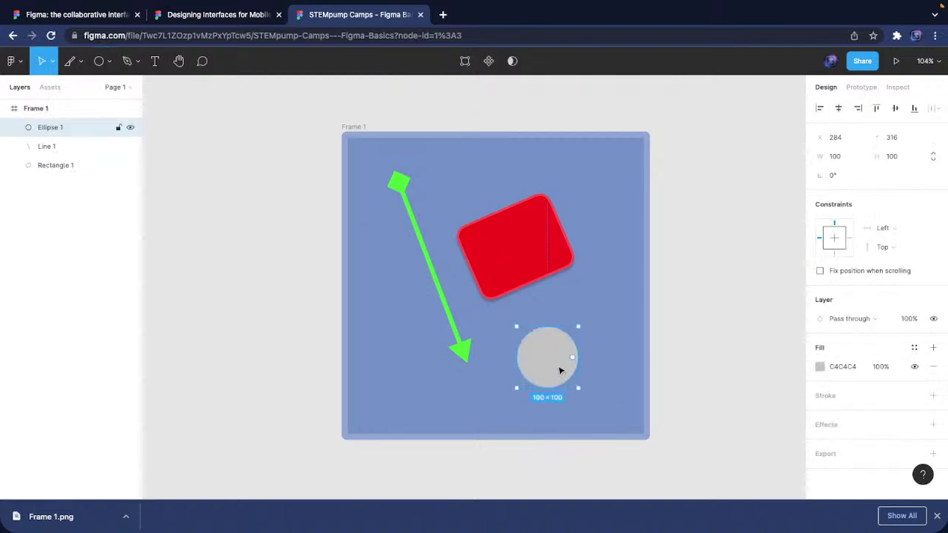
{"action": "left_click_drag", "start_coordinate": [571, 360], "coordinate": [538, 457]}
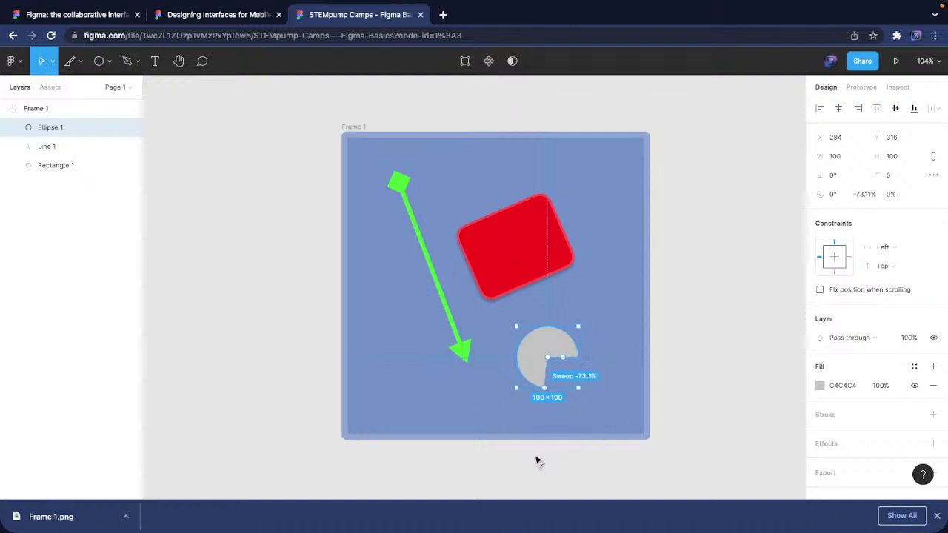
{"action": "left_click", "coordinate": [669, 408]}
Select the ellipse and change its fill colour to yellow FFF500
{"action": "left_click", "coordinate": [543, 344]}
{"action": "left_click", "coordinate": [814, 383]}
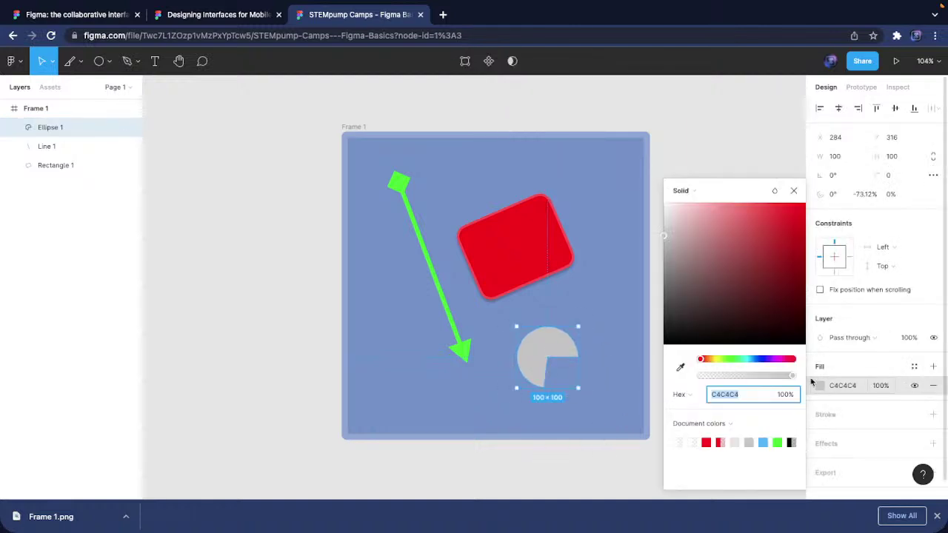
{"action": "left_click", "coordinate": [716, 361]}
{"action": "left_click_drag", "start_coordinate": [747, 322], "coordinate": [817, 207]}
Rotate the yellow ellipse to 60° so its opening faces sideways
{"action": "left_click_drag", "start_coordinate": [580, 321], "coordinate": [546, 376]}
{"action": "left_click", "coordinate": [554, 360]}
{"action": "left_click", "coordinate": [551, 373]}
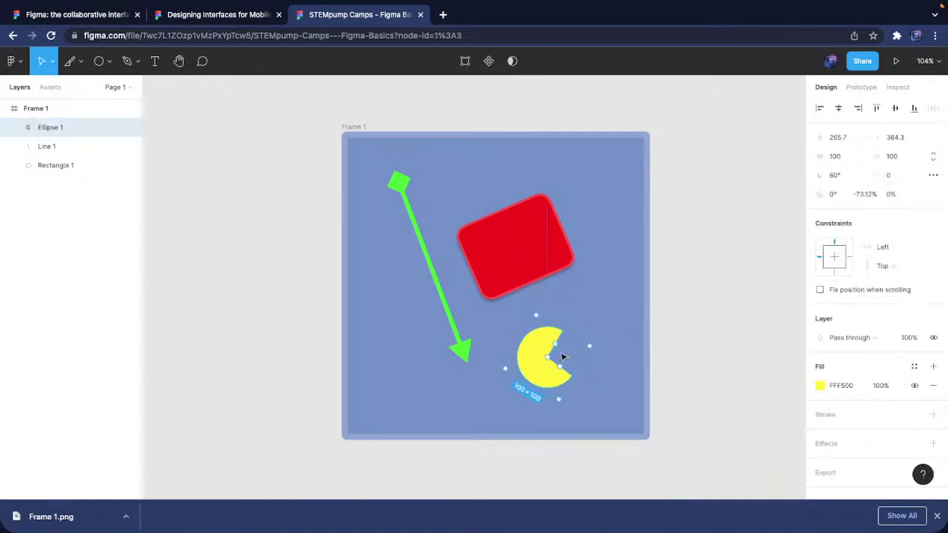
Try a 90% sweep on the yellow ellipse and settle on a sweep of -75%
{"action": "mouse_move", "coordinate": [559, 364]}
{"action": "left_mouse_down"}
{"action": "mouse_move", "coordinate": [556, 372]}
{"action": "mouse_move", "coordinate": [567, 370]}
{"action": "left_mouse_up"}
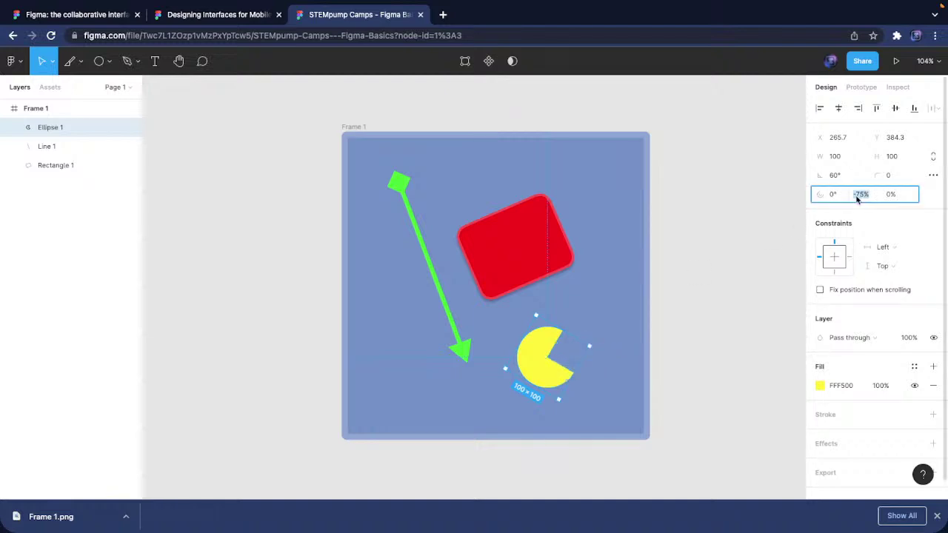
{"action": "key", "text": "Return"}
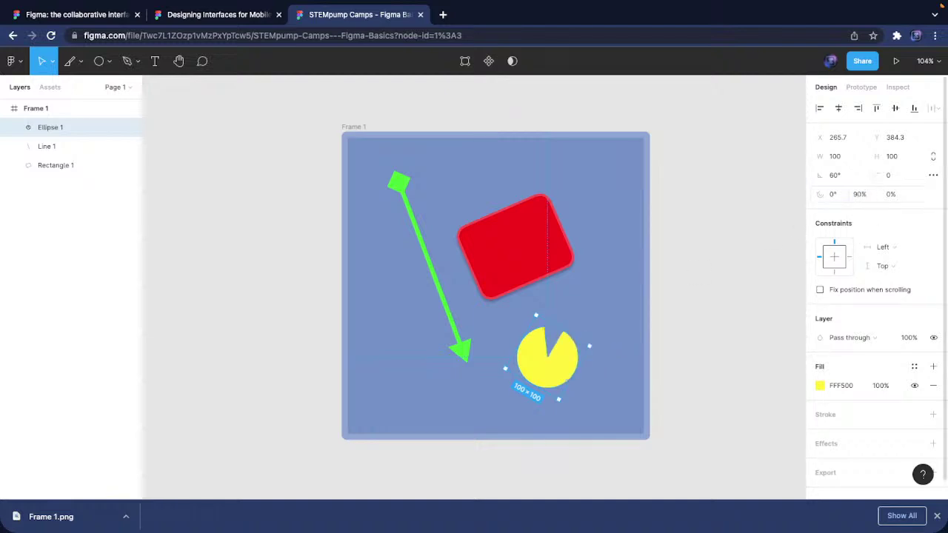
{"action": "left_click", "coordinate": [767, 246]}
{"action": "left_click", "coordinate": [557, 357]}
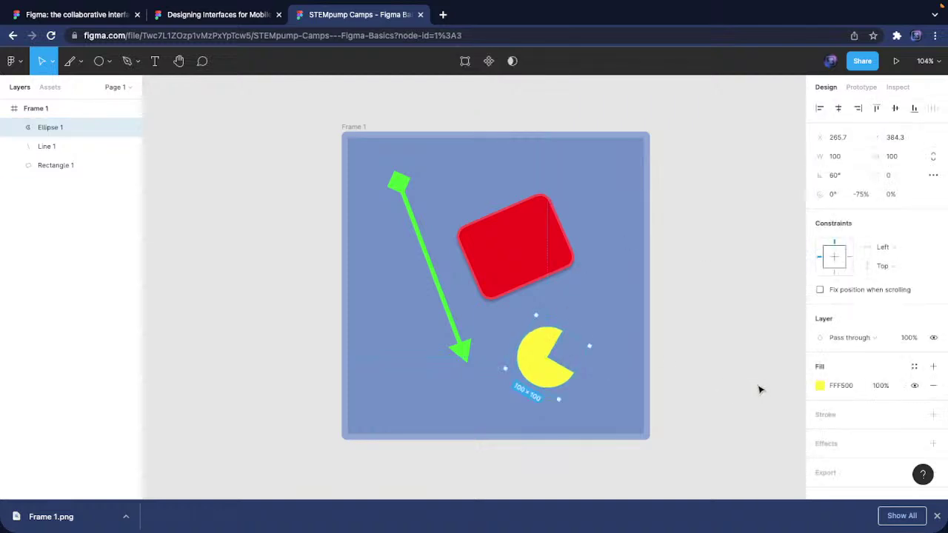
Add a background blur effect to the yellow ellipse and set its fill opacity to 20%
{"action": "left_click", "coordinate": [935, 443]}
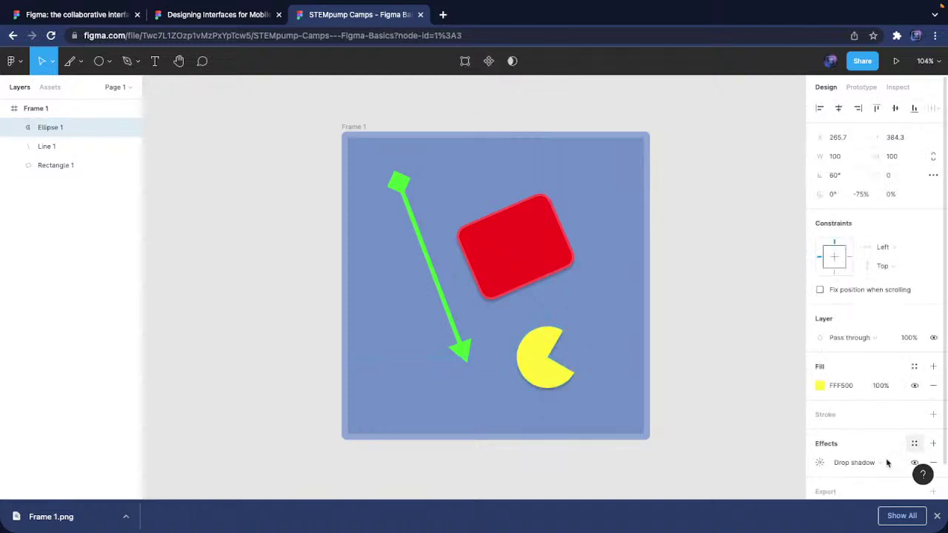
{"action": "left_click", "coordinate": [845, 463]}
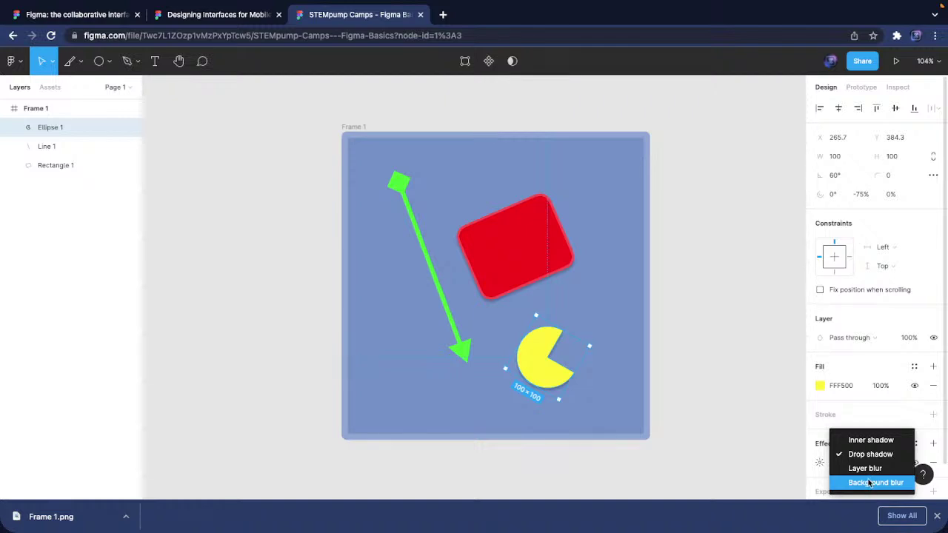
{"action": "left_click", "coordinate": [868, 483]}
{"action": "left_click", "coordinate": [880, 390]}
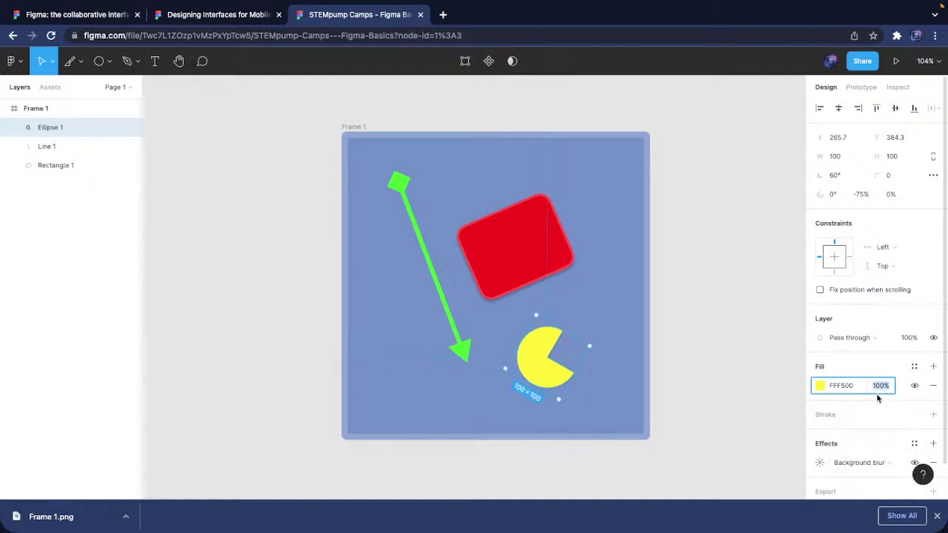
{"action": "type", "text": "20"}
{"action": "key", "text": "Return"}
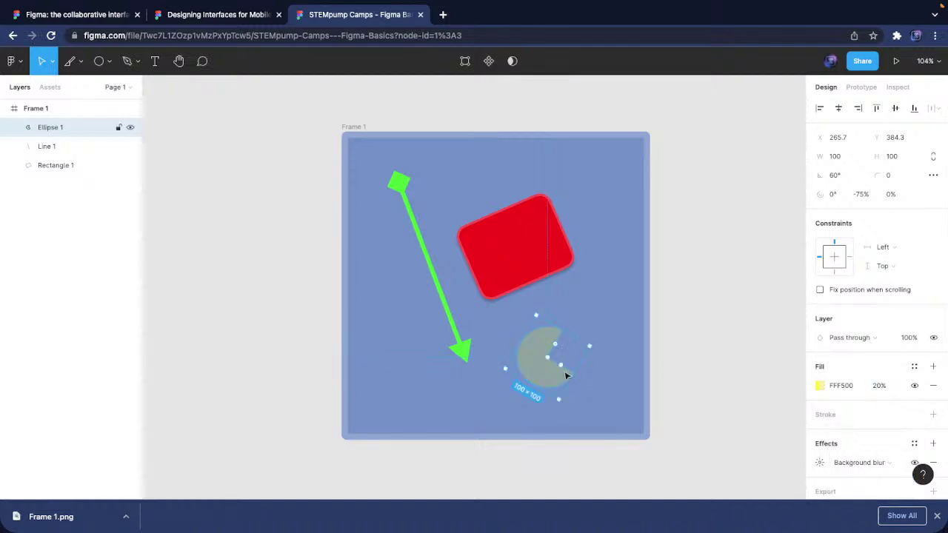
Move the yellow ellipse over the red rectangle's lower edge and examine the background blur up close
{"action": "left_click_drag", "start_coordinate": [555, 377], "coordinate": [545, 289]}
{"action": "scroll", "coordinate": [550, 284], "scroll_direction": "left", "scroll_amount": 5}
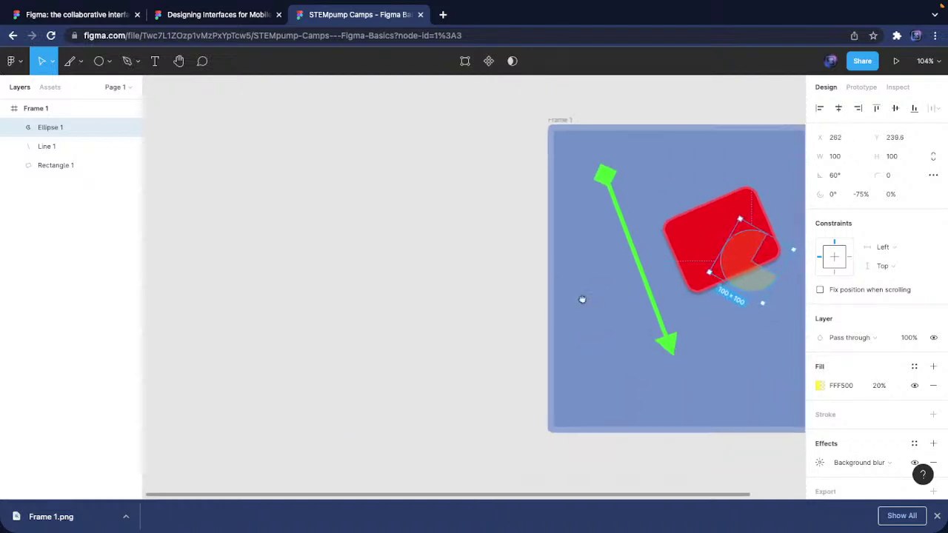
{"action": "scroll", "coordinate": [582, 299], "scroll_direction": "right", "scroll_amount": 5}
{"action": "scroll", "coordinate": [531, 259], "scroll_direction": "up", "scroll_amount": 3}
{"action": "scroll", "coordinate": [531, 259], "scroll_direction": "up", "scroll_amount": 5}
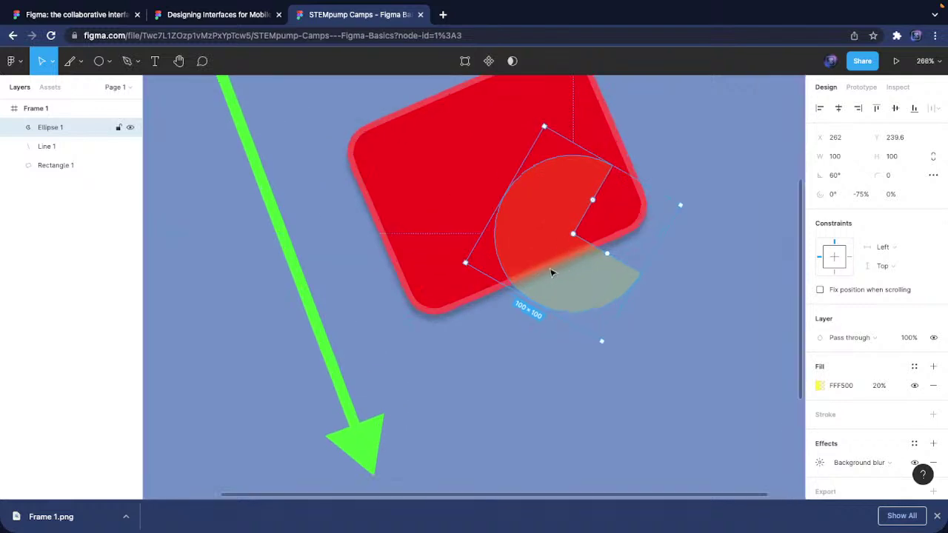
Set the yellow ellipse's fill opacity to 40% and move it back below the rectangle to about X 285, Y 348
{"action": "left_click", "coordinate": [879, 386]}
{"action": "type", "text": "40"}
{"action": "key", "text": "Return"}
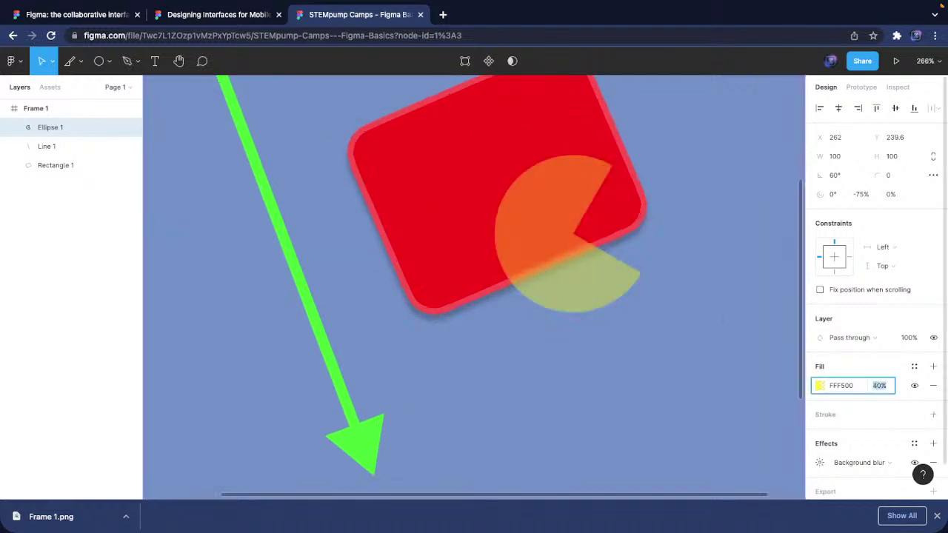
{"action": "left_click_drag", "start_coordinate": [574, 242], "coordinate": [592, 426]}
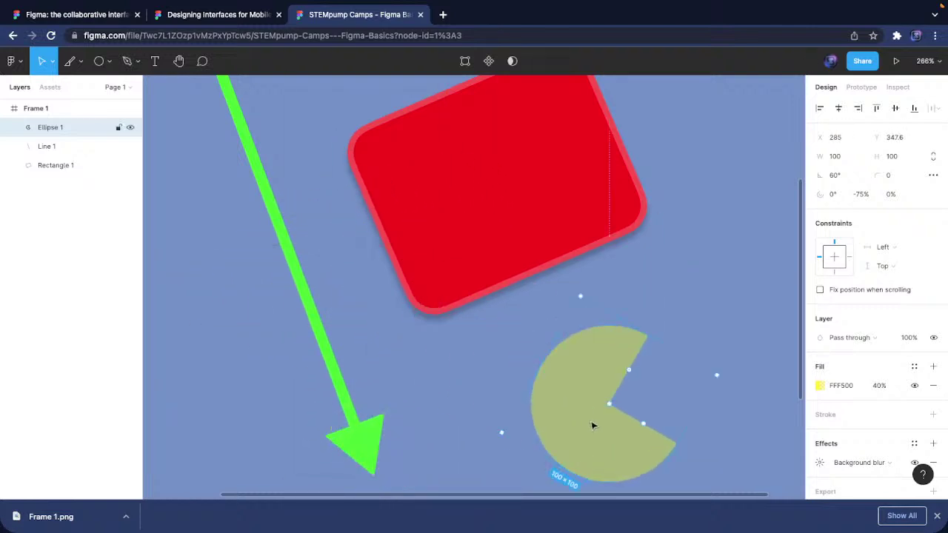
Remove the yellow ellipse's background blur effect and set its fill opacity to 100%
{"action": "left_click", "coordinate": [933, 463]}
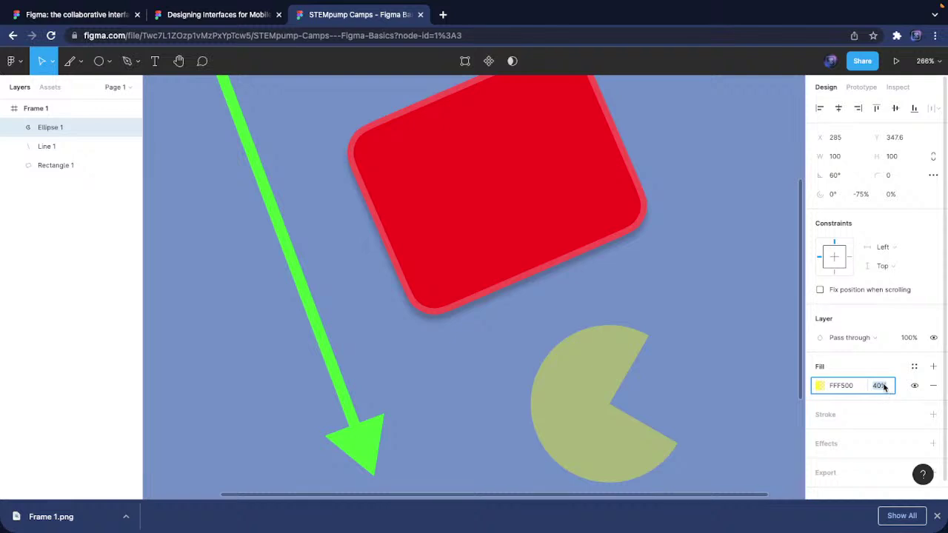
{"action": "type", "text": "100"}
{"action": "key", "text": "Return"}
{"action": "scroll", "coordinate": [291, 301], "scroll_direction": "down", "scroll_amount": 5}
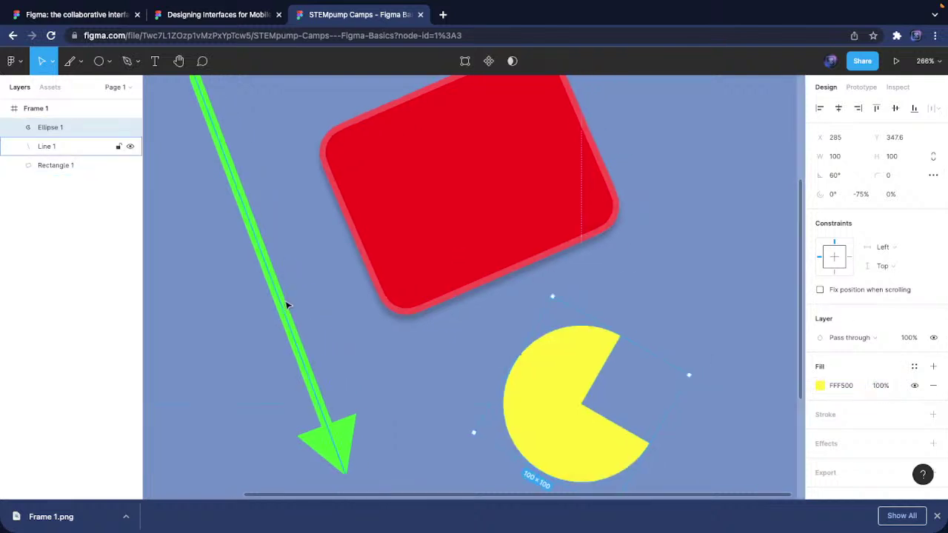
Try a corner radius of 10 on the yellow ellipse
{"action": "scroll", "coordinate": [300, 300], "scroll_direction": "down", "scroll_amount": 2}
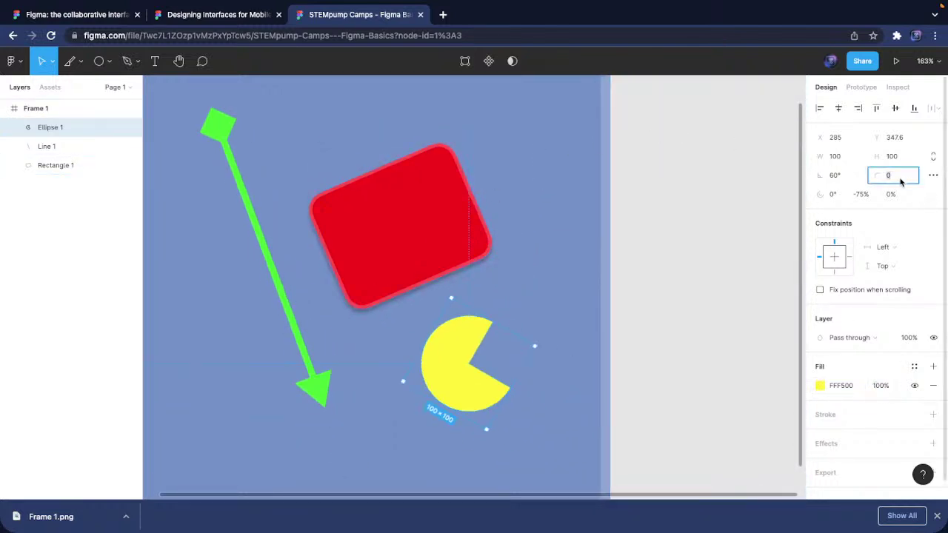
{"action": "type", "text": "10"}
{"action": "key", "text": "Return"}
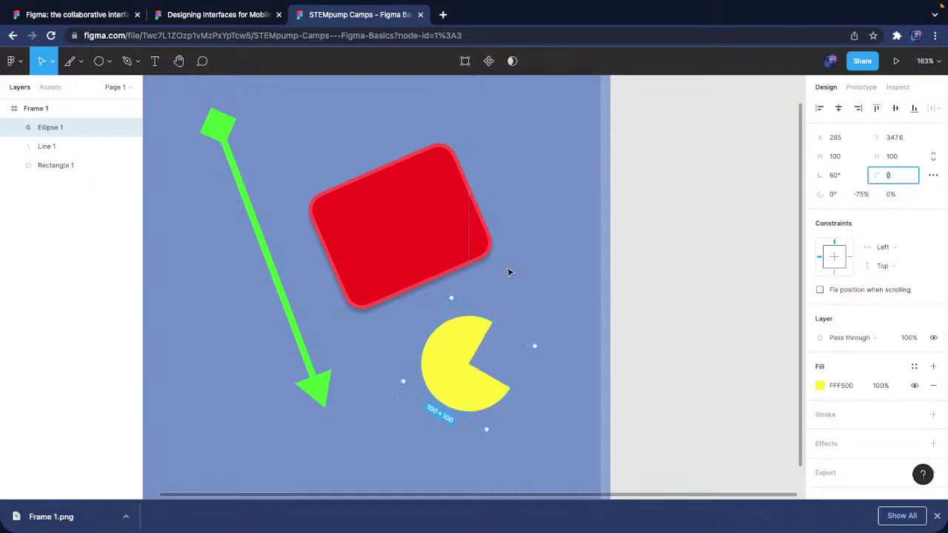
Place a default 100 × 100 circle beside the yellow ellipse and shrink it to a small dot at the ellipse's open mouth
{"action": "left_click", "coordinate": [569, 308]}
{"action": "key", "text": "o"}
{"action": "left_click", "coordinate": [546, 292]}
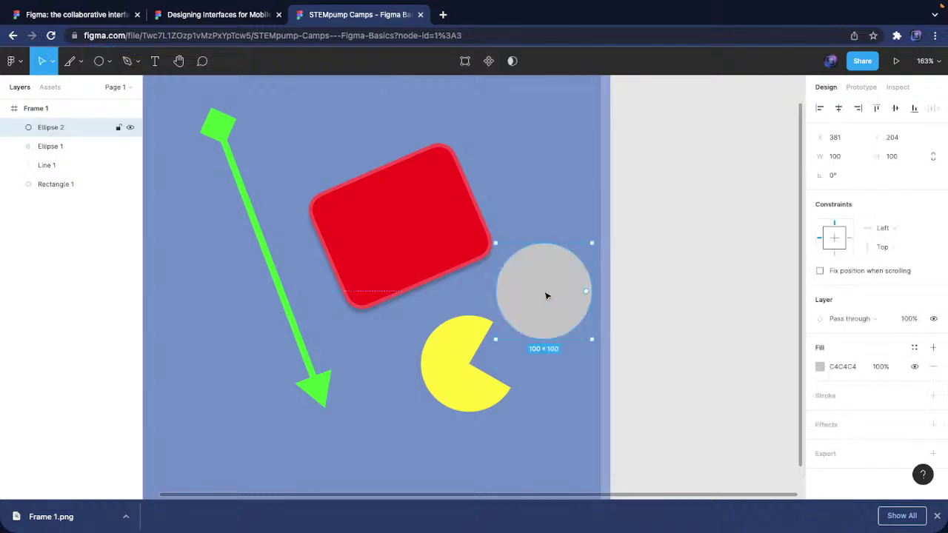
{"action": "left_click_drag", "start_coordinate": [591, 242], "coordinate": [655, 404]}
Fill the small circle at the yellow shape's mouth with FFFFFF and deselect everything
{"action": "left_click", "coordinate": [843, 366]}
{"action": "type", "text": "FFFFFF"}
{"action": "key", "text": "Return"}
{"action": "left_click", "coordinate": [618, 328]}
{"action": "scroll", "coordinate": [533, 337], "scroll_direction": "right", "scroll_amount": 2}
{"action": "left_click", "coordinate": [655, 403]}
{"action": "scroll", "coordinate": [654, 401], "scroll_direction": "down", "scroll_amount": 5}
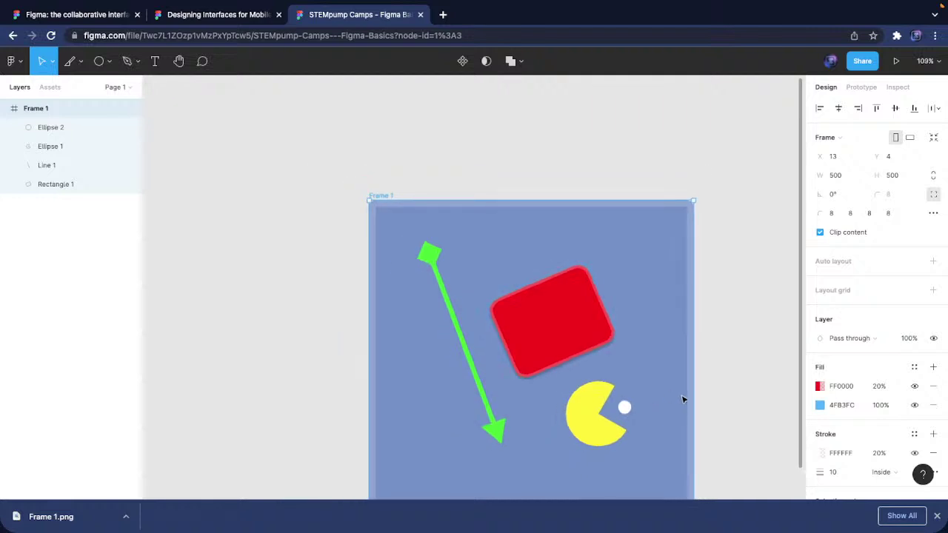
{"action": "left_click", "coordinate": [726, 381]}
Place a default 100 × 100 polygon beside the green line at X 18, Y 199 and try its corner radius handle
{"action": "scroll", "coordinate": [726, 381], "scroll_direction": "down", "scroll_amount": 2}
{"action": "scroll", "coordinate": [692, 345], "scroll_direction": "right", "scroll_amount": 3}
{"action": "scroll", "coordinate": [578, 334], "scroll_direction": "up", "scroll_amount": 2}
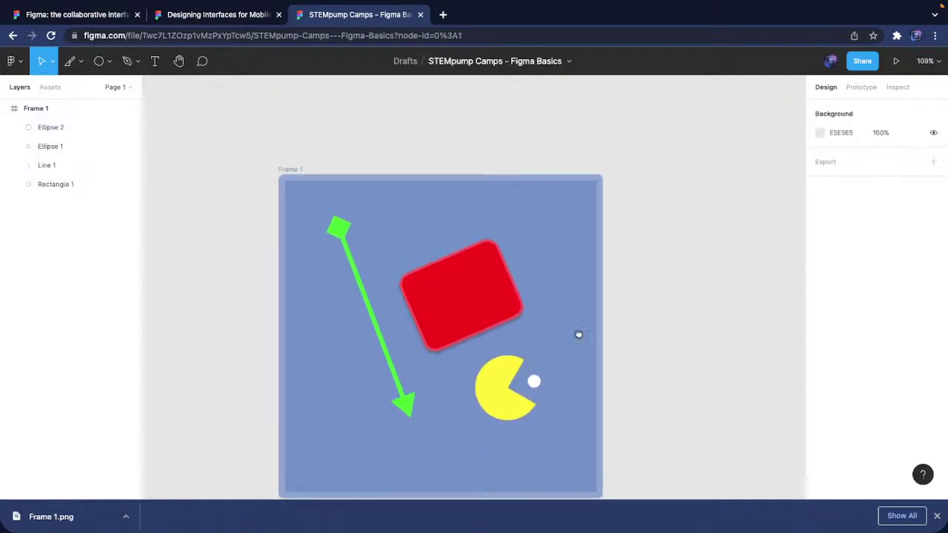
{"action": "scroll", "coordinate": [578, 334], "scroll_direction": "left", "scroll_amount": 2}
{"action": "left_click", "coordinate": [109, 61]}
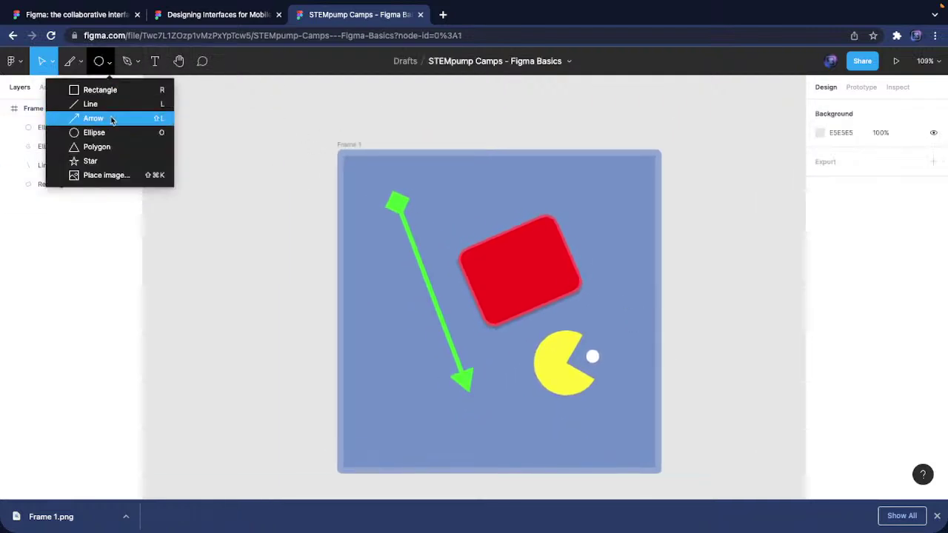
{"action": "left_click", "coordinate": [108, 146]}
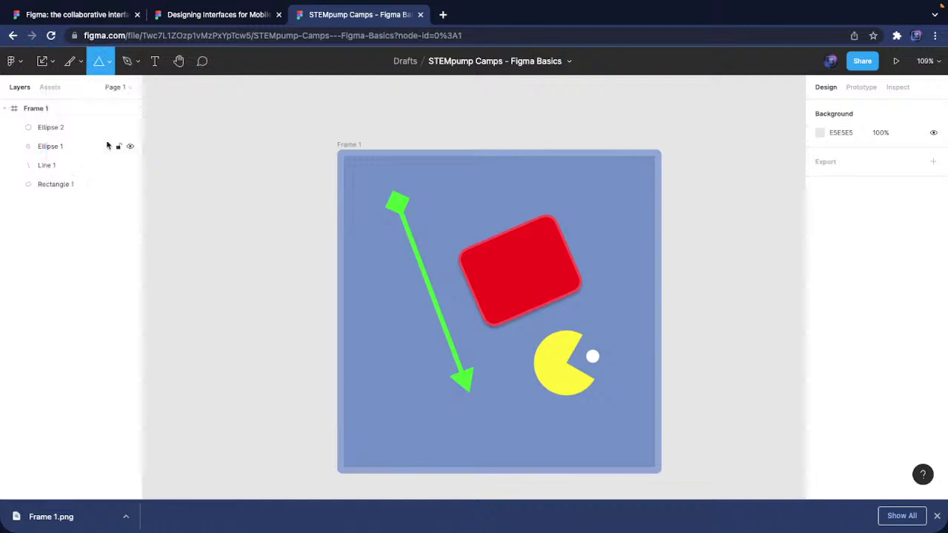
{"action": "left_click", "coordinate": [380, 310]}
{"action": "mouse_move", "coordinate": [383, 293]}
{"action": "left_mouse_down"}
{"action": "mouse_move", "coordinate": [381, 313]}
{"action": "mouse_move", "coordinate": [383, 294]}
{"action": "left_mouse_up"}
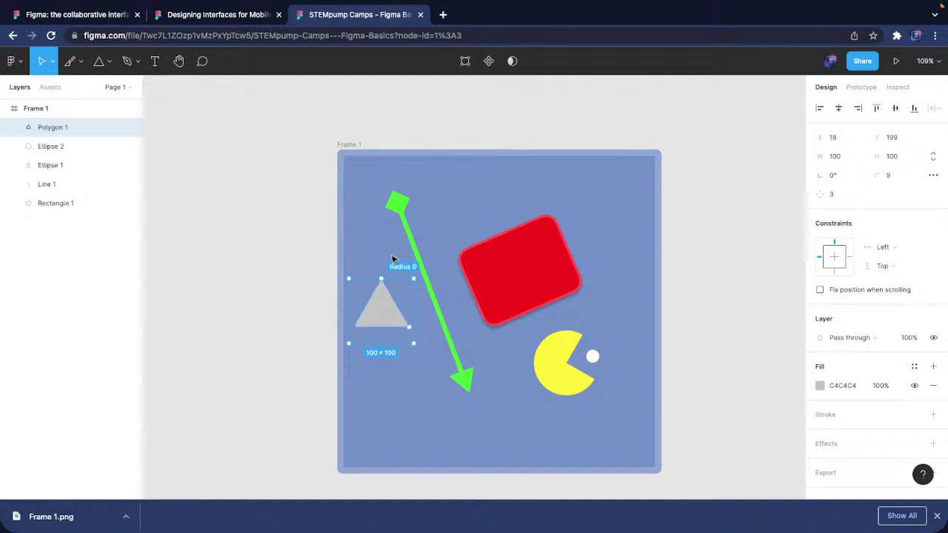
Round only the red rectangle's upper-right corner to a radius of 65
{"action": "left_click", "coordinate": [488, 305]}
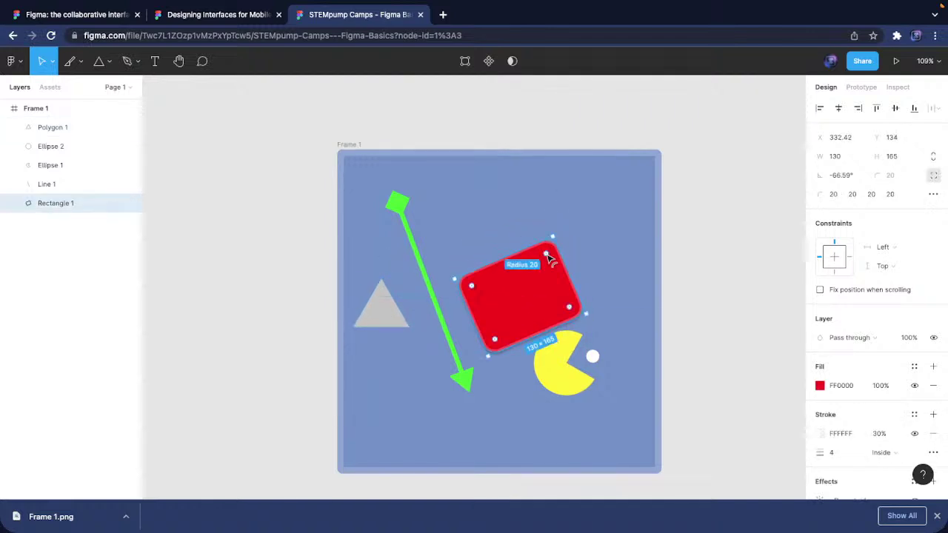
{"action": "left_click_drag", "start_coordinate": [546, 230], "coordinate": [528, 269]}
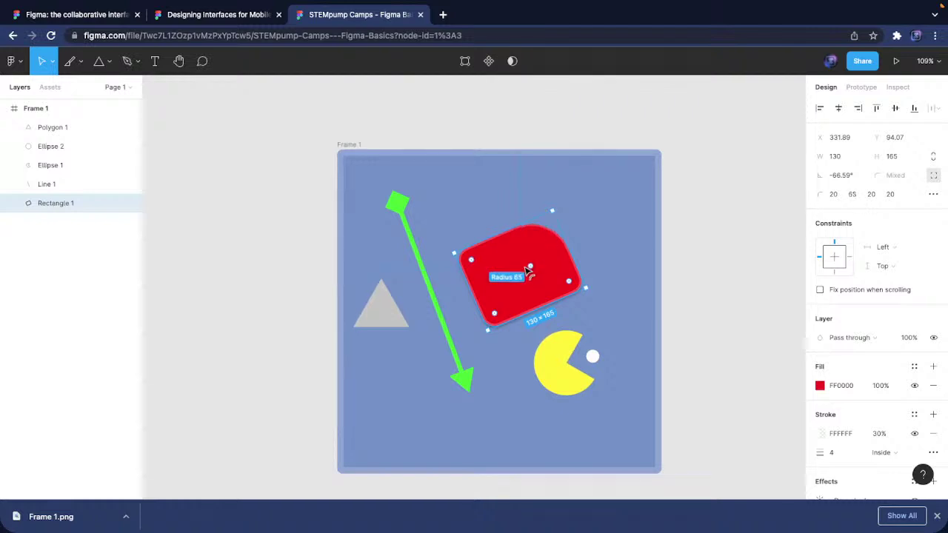
{"action": "left_click", "coordinate": [406, 273]}
Check the corner radius settings of the gray triangle and the green line
{"action": "left_click", "coordinate": [366, 311]}
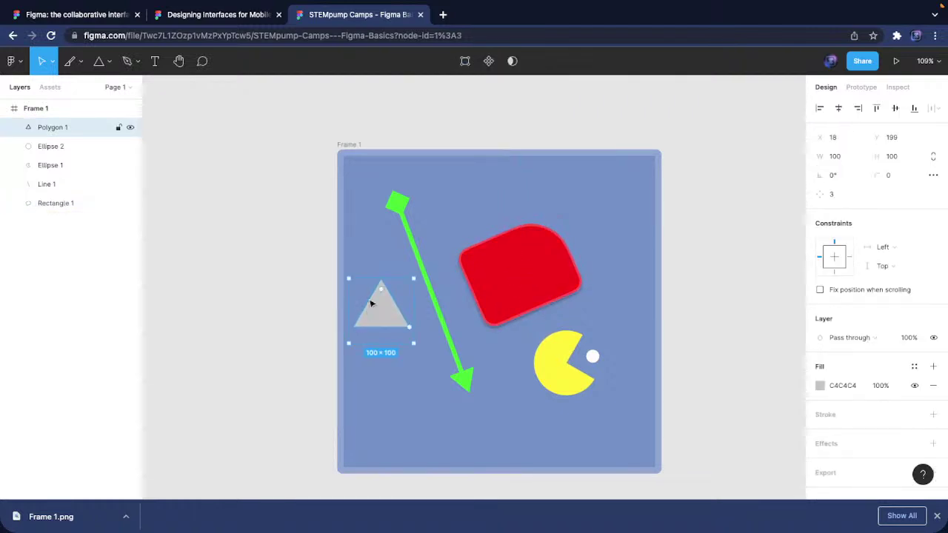
{"action": "key", "text": "Escape"}
{"action": "left_click", "coordinate": [396, 205]}
{"action": "left_click", "coordinate": [893, 175]}
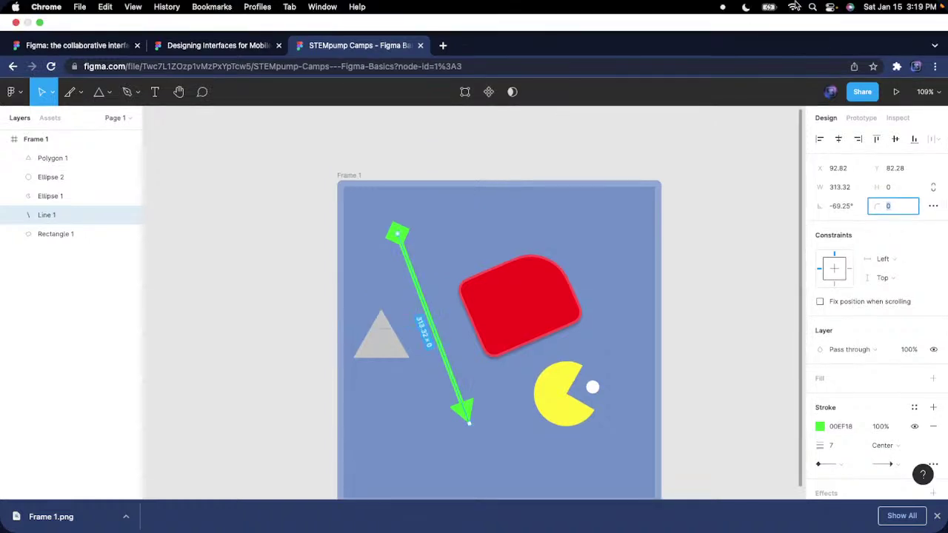
Set the gray polygon's side count to 6
{"action": "left_click", "coordinate": [371, 325]}
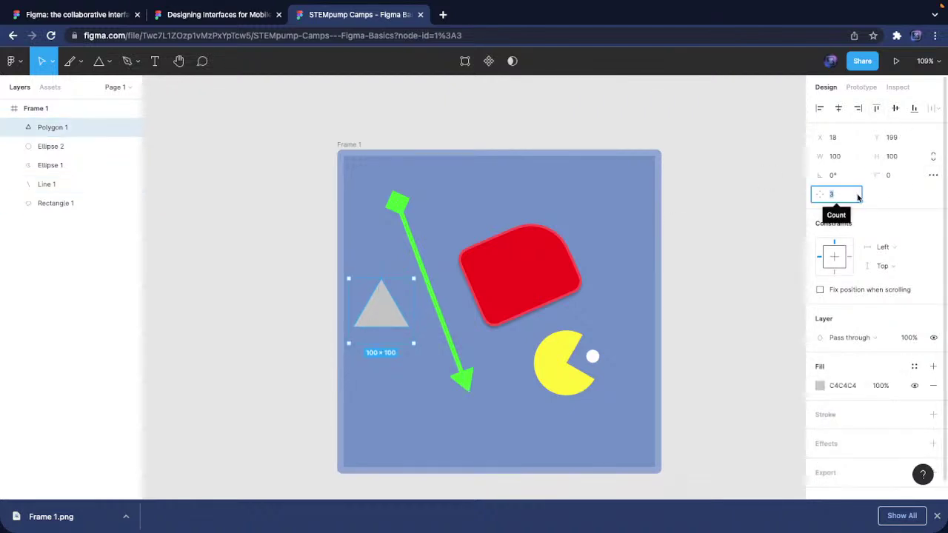
{"action": "type", "text": "6"}
{"action": "key", "text": "Return"}
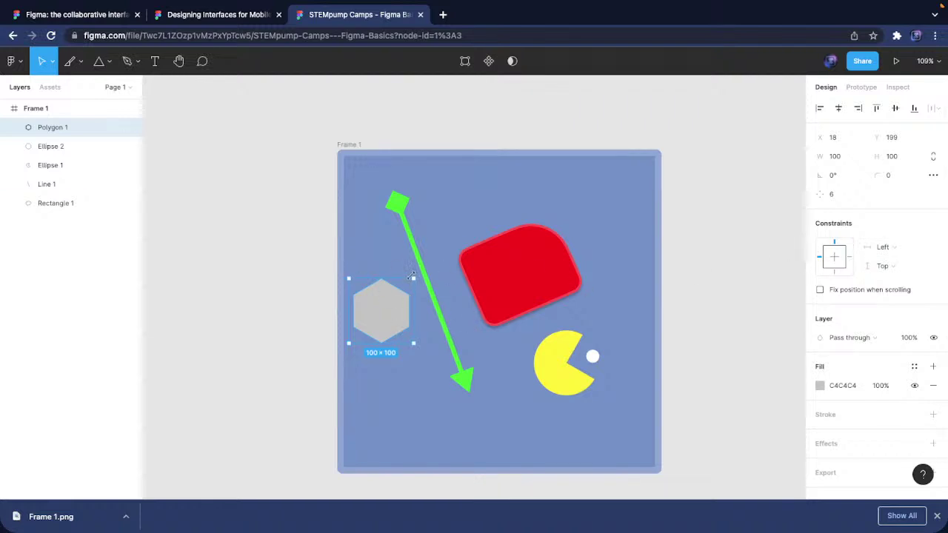
Scale the hexagon to 55 × 55 and duplicate it into a honeycomb cluster of four near the frame's lower-left corner
{"action": "key", "text": "k"}
{"action": "left_click_drag", "start_coordinate": [413, 278], "coordinate": [434, 407]}
{"action": "key", "text": "ctrl+v"}
{"action": "key", "text": "ctrl+v"}
{"action": "left_click", "coordinate": [480, 429]}
{"action": "left_click", "coordinate": [423, 434]}
{"action": "key", "text": "ctrl+c"}
{"action": "key", "text": "ctrl+v"}
{"action": "scroll", "coordinate": [444, 433], "scroll_direction": "left", "scroll_amount": 3}
{"action": "scroll", "coordinate": [445, 434], "scroll_direction": "down", "scroll_amount": 2}
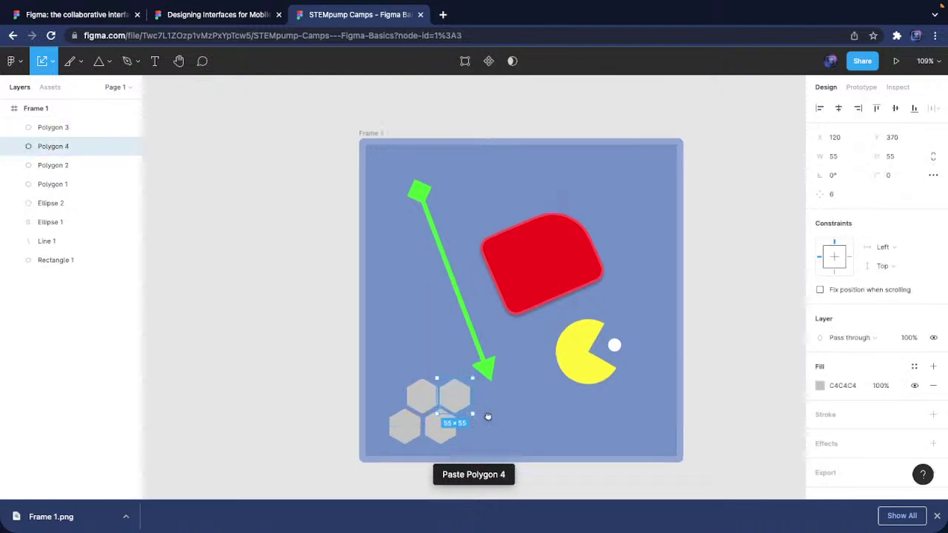
{"action": "left_click", "coordinate": [521, 415]}
{"action": "left_click_drag", "start_coordinate": [480, 387], "coordinate": [489, 388]}
{"action": "left_click", "coordinate": [514, 425]}
Fill the cluster's upper-left and lower-right hexagons with FFFFFF at 10% opacity
{"action": "left_click", "coordinate": [471, 411]}
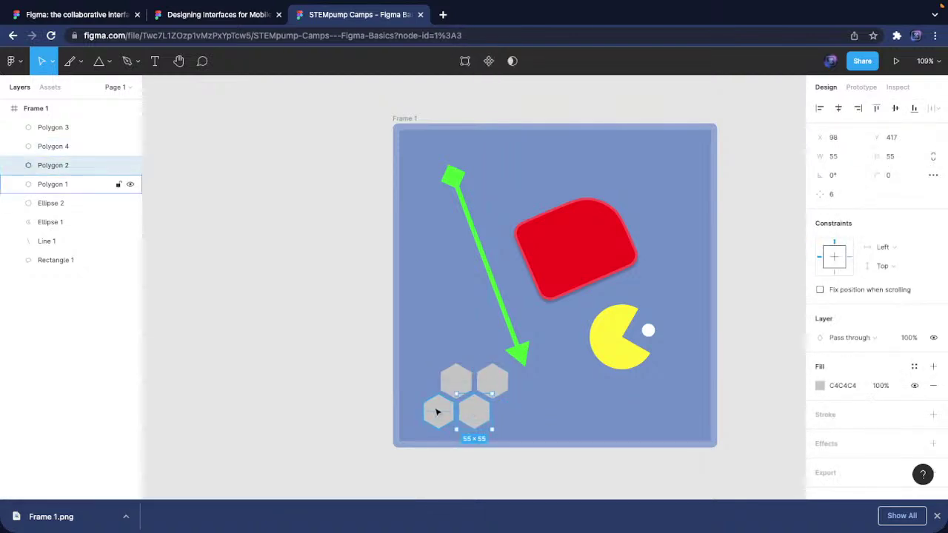
{"action": "left_click", "coordinate": [455, 381], "text": "shift"}
{"action": "type", "text": "fffff"}
{"action": "left_click", "coordinate": [885, 440]}
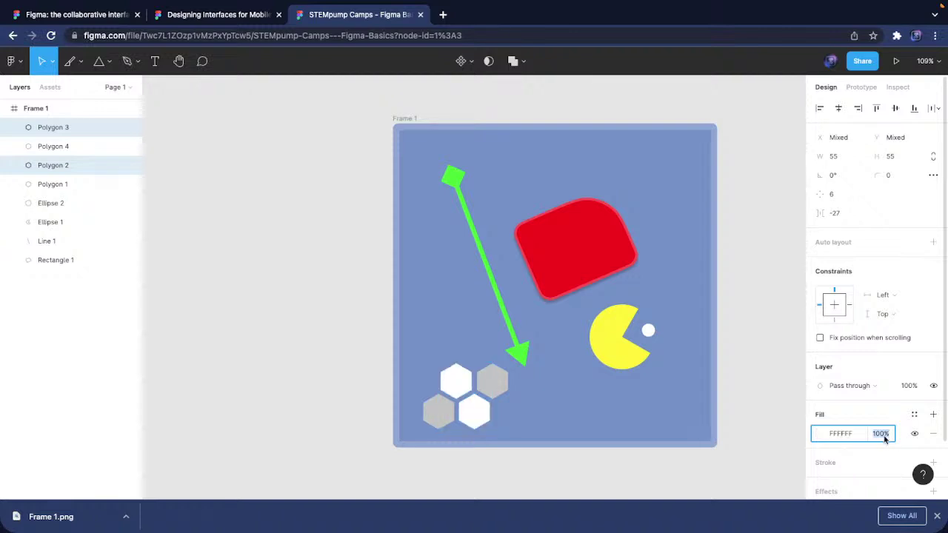
{"action": "type", "text": "10"}
{"action": "key", "text": "Return"}
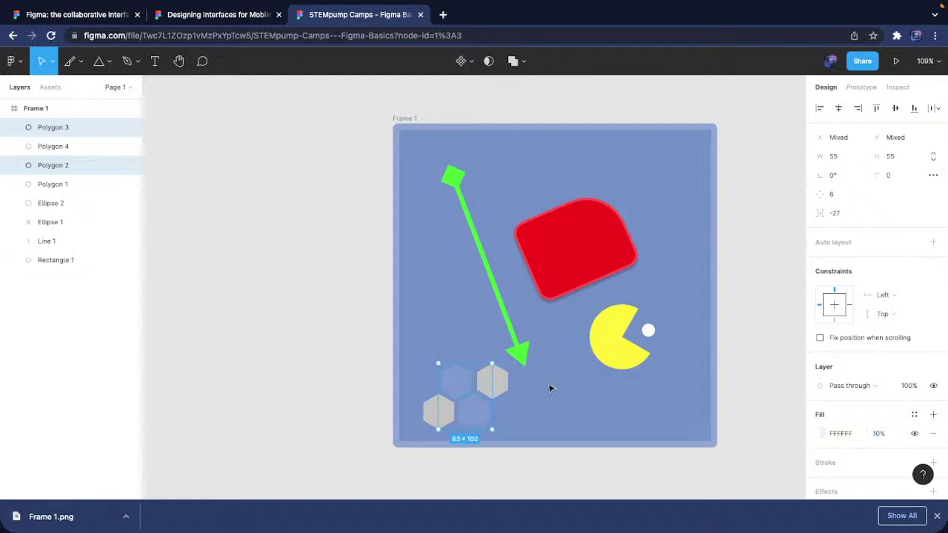
Replace the fill of the upper-right and lower-left hexagons with an FFFFFF stroke of width 2
{"action": "left_click", "coordinate": [501, 380]}
{"action": "left_click", "coordinate": [442, 411], "text": "shift"}
{"action": "left_click", "coordinate": [934, 433]}
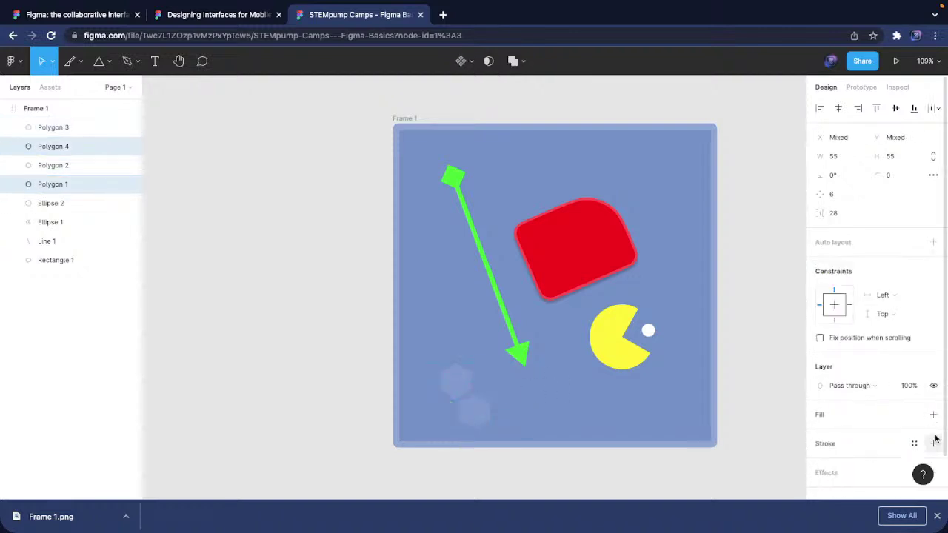
{"action": "left_click", "coordinate": [934, 443]}
{"action": "left_click", "coordinate": [856, 460]}
{"action": "type", "text": "ffffff"}
{"action": "key", "text": "Return"}
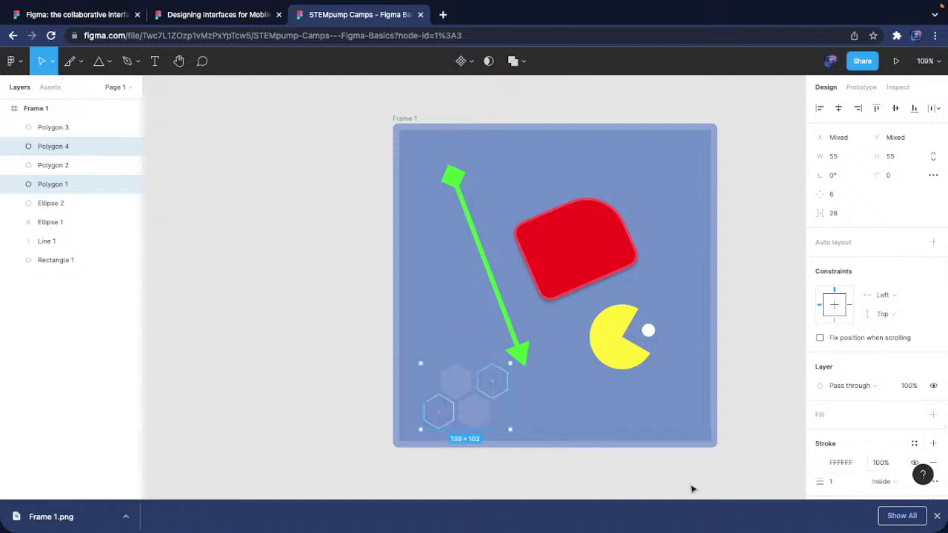
{"action": "type", "text": "2"}
{"action": "left_click", "coordinate": [730, 483]}
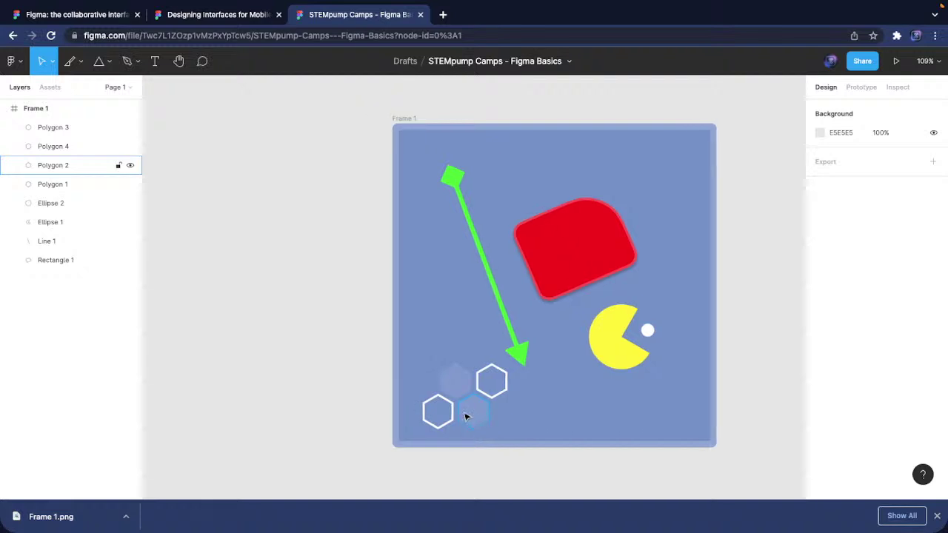
Place a 100 × 100 star in the frame's upper-right area at about X 410, Y 21 and rotate it to -15°
{"action": "scroll", "coordinate": [478, 415], "scroll_direction": "up", "scroll_amount": 3}
{"action": "scroll", "coordinate": [528, 394], "scroll_direction": "down", "scroll_amount": 3}
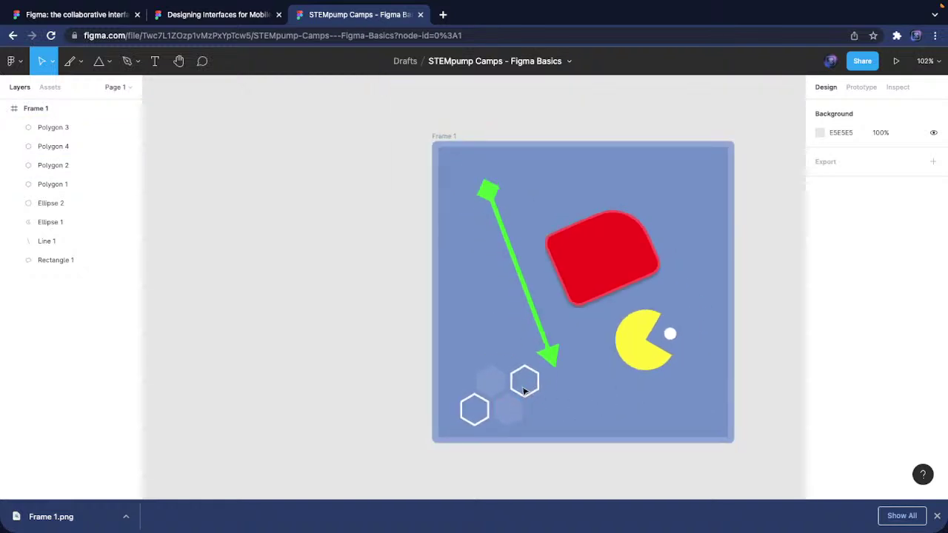
{"action": "scroll", "coordinate": [563, 267], "scroll_direction": "right", "scroll_amount": 3}
{"action": "left_click", "coordinate": [110, 62]}
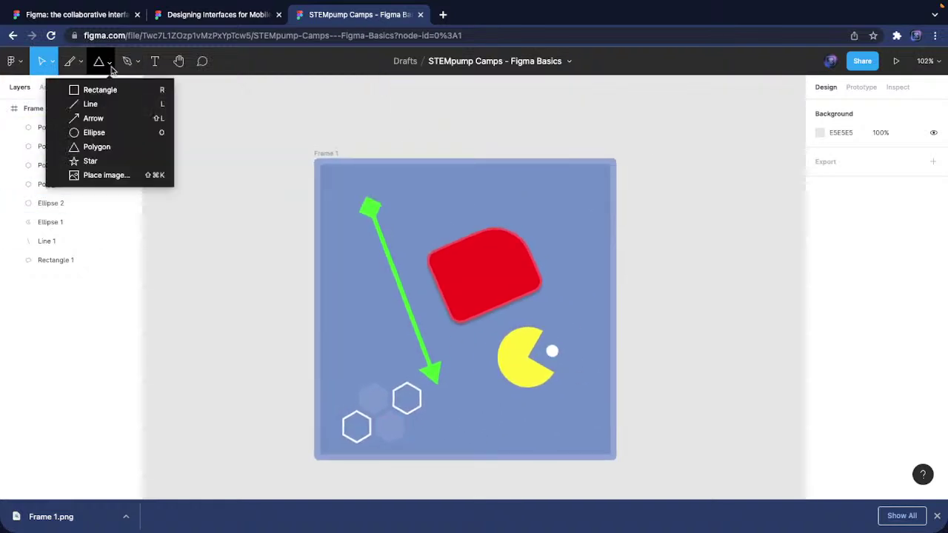
{"action": "left_click", "coordinate": [132, 161]}
{"action": "left_click", "coordinate": [450, 190]}
{"action": "left_click_drag", "start_coordinate": [451, 195], "coordinate": [587, 207]}
{"action": "left_click", "coordinate": [497, 202]}
{"action": "left_click", "coordinate": [440, 207]}
Fill the star with magenta FF00F5 and move it up so it overlaps the frame's upper edge
{"action": "left_click", "coordinate": [821, 386]}
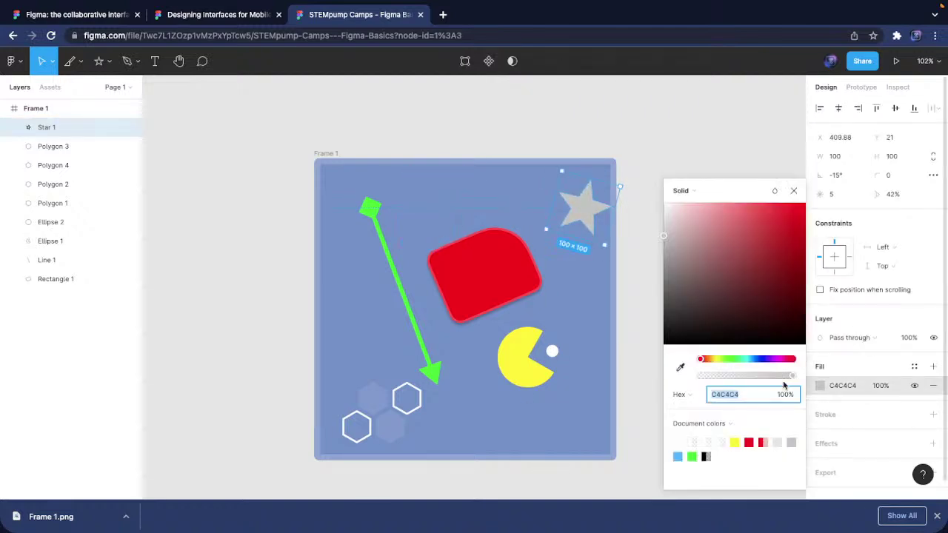
{"action": "left_click", "coordinate": [777, 359]}
{"action": "left_click_drag", "start_coordinate": [741, 259], "coordinate": [807, 192]}
{"action": "left_click", "coordinate": [794, 190]}
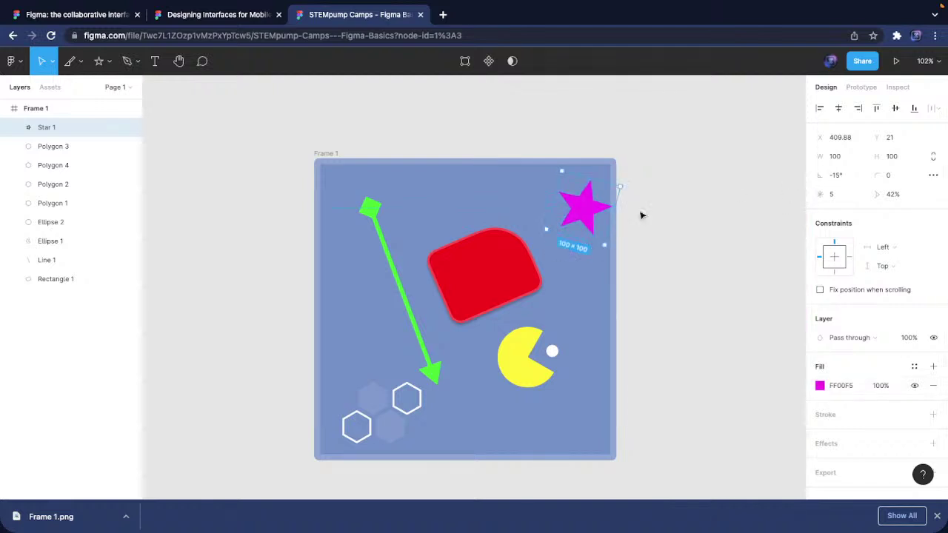
{"action": "left_click_drag", "start_coordinate": [579, 212], "coordinate": [582, 185]}
{"action": "left_click", "coordinate": [635, 212]}
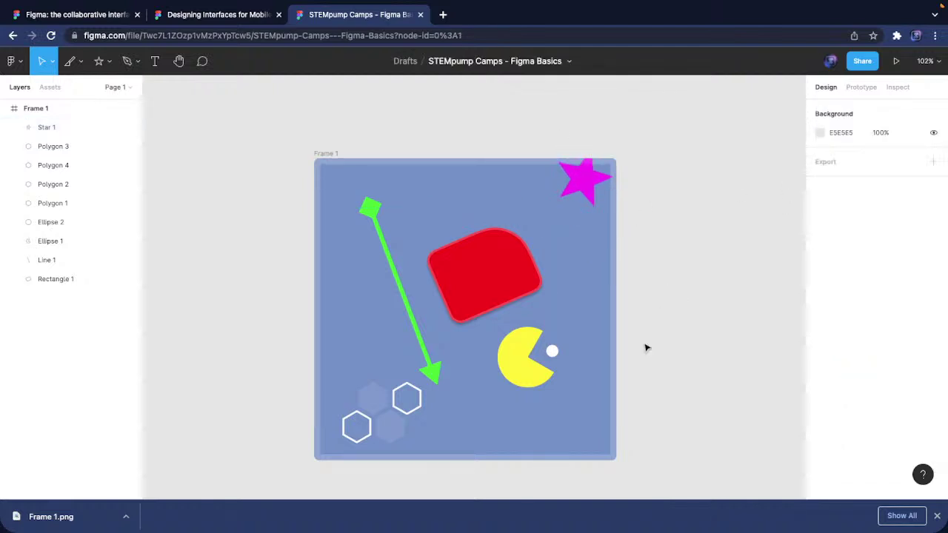
Paste the Camp Starting image, shrink it to 347 × 229 and place it inside Frame 1 at X 76, Y 68
{"action": "scroll", "coordinate": [588, 334], "scroll_direction": "right", "scroll_amount": 2}
{"action": "scroll", "coordinate": [588, 334], "scroll_direction": "down", "scroll_amount": 2}
{"action": "scroll", "coordinate": [671, 353], "scroll_direction": "up", "scroll_amount": 2}
{"action": "scroll", "coordinate": [671, 353], "scroll_direction": "left", "scroll_amount": 1}
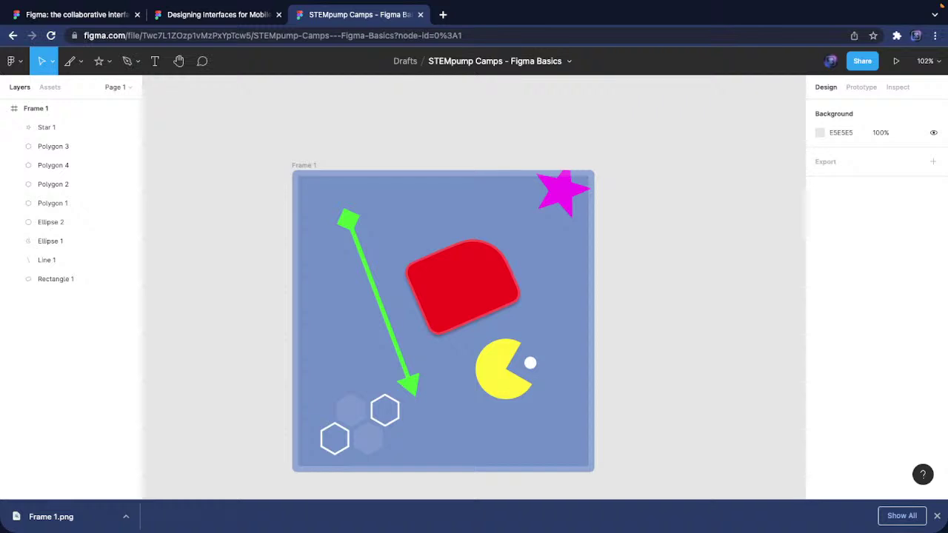
{"action": "key", "text": "ctrl+v"}
{"action": "scroll", "coordinate": [622, 404], "scroll_direction": "right", "scroll_amount": 1}
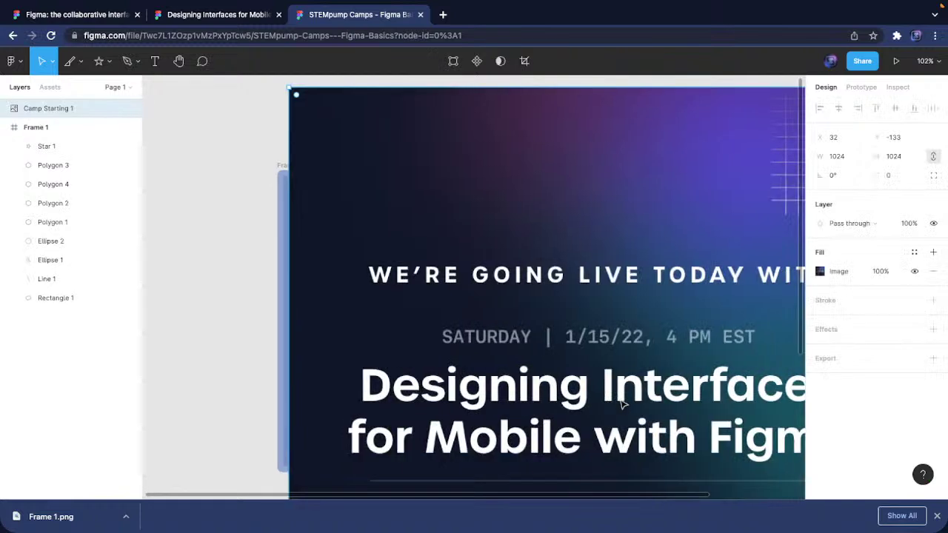
{"action": "scroll", "coordinate": [622, 403], "scroll_direction": "down", "scroll_amount": 5}
{"action": "left_click_drag", "start_coordinate": [517, 304], "coordinate": [645, 452]}
{"action": "left_click_drag", "start_coordinate": [673, 485], "coordinate": [561, 380]}
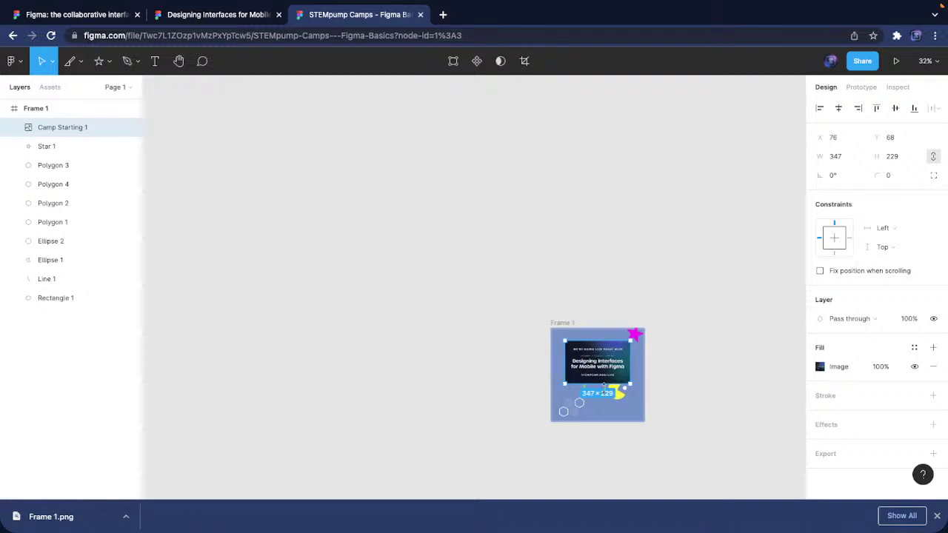
Reduce the Camp Starting image's height to 92 and set its corner radius to 11
{"action": "scroll", "coordinate": [567, 385], "scroll_direction": "up", "scroll_amount": 5}
{"action": "scroll", "coordinate": [637, 389], "scroll_direction": "down", "scroll_amount": 1}
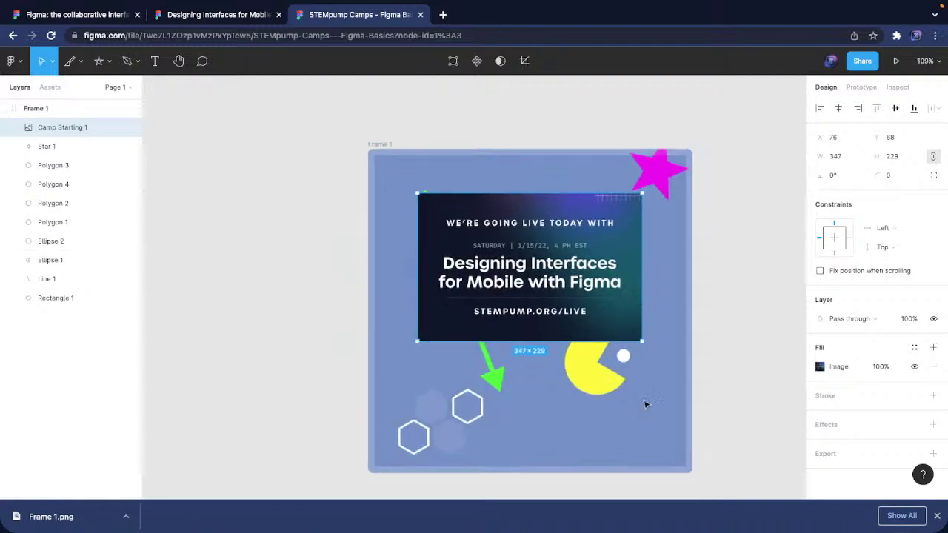
{"action": "scroll", "coordinate": [645, 402], "scroll_direction": "up", "scroll_amount": 15}
{"action": "scroll", "coordinate": [446, 277], "scroll_direction": "down", "scroll_amount": 15}
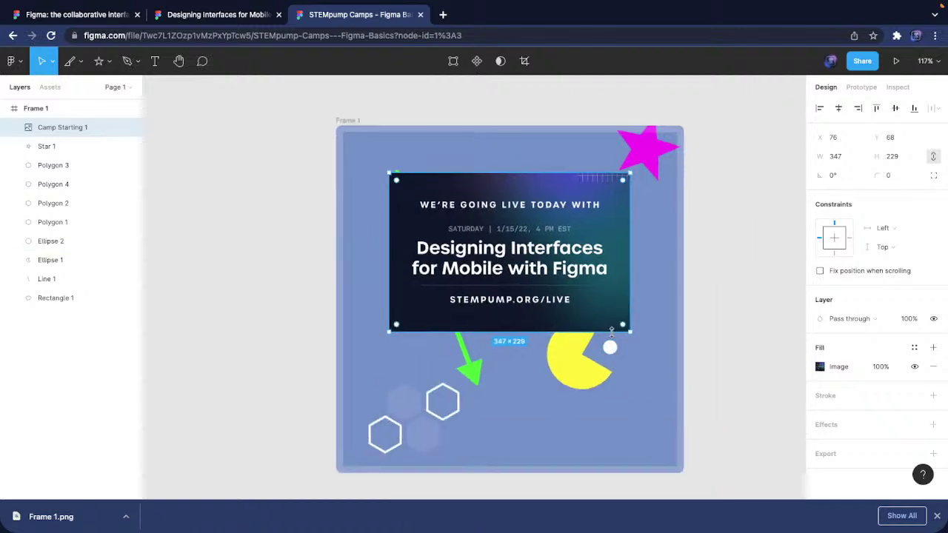
{"action": "left_click_drag", "start_coordinate": [611, 331], "coordinate": [637, 299]}
{"action": "left_click_drag", "start_coordinate": [873, 175], "coordinate": [885, 174]}
Move the image to X 140, Y 242 and scale it down proportionally to about 239 × 63
{"action": "left_click_drag", "start_coordinate": [633, 298], "coordinate": [655, 344]}
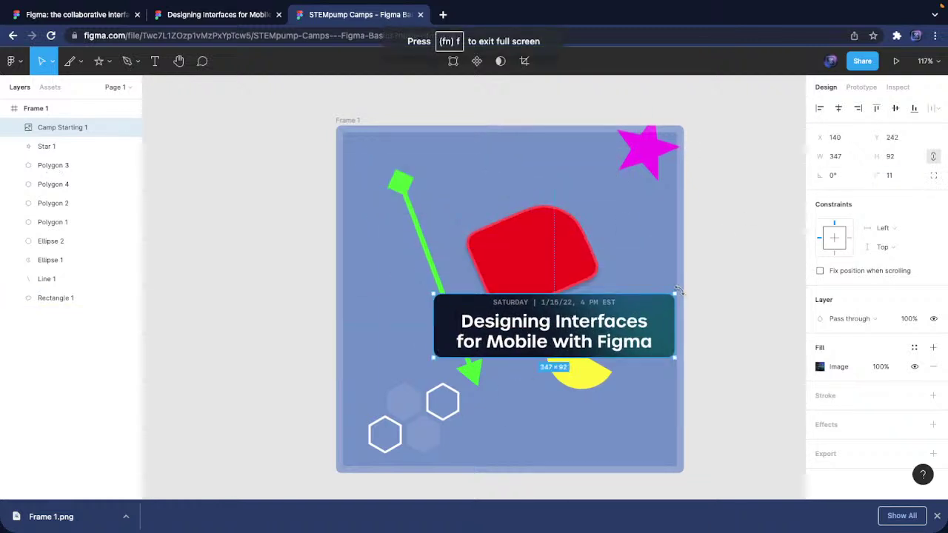
{"action": "left_click_drag", "start_coordinate": [674, 290], "coordinate": [614, 316]}
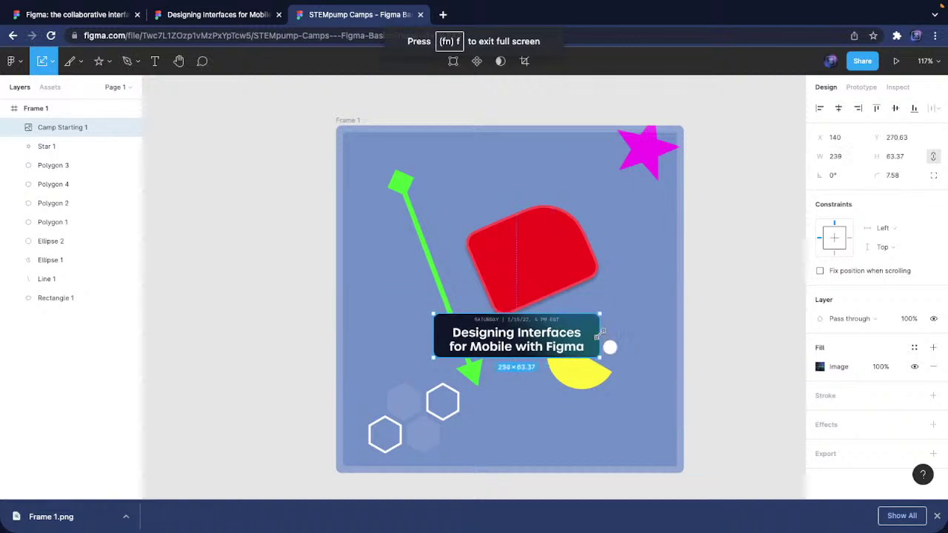
Move the Camp Starting image to X 233, Y 409 in Frame 1 and open its image fill settings
{"action": "left_click_drag", "start_coordinate": [563, 334], "coordinate": [629, 428]}
{"action": "left_click", "coordinate": [759, 420]}
{"action": "left_click", "coordinate": [661, 425]}
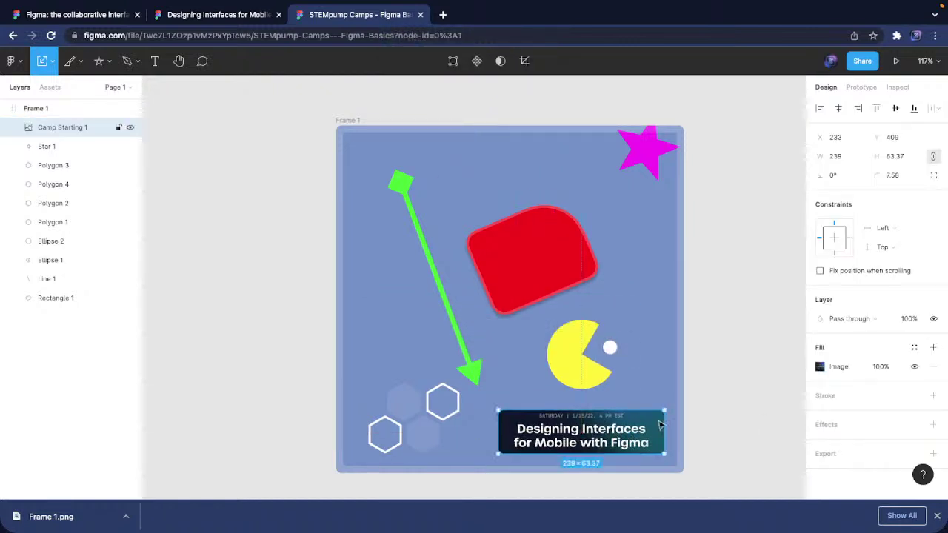
{"action": "left_click", "coordinate": [821, 366]}
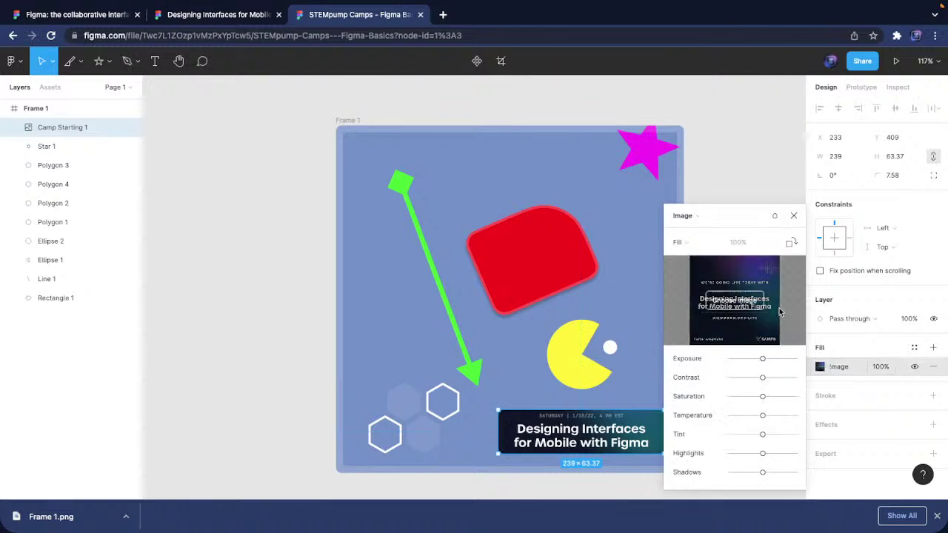
Try out the image fill's contrast adjustment, blend mode option and 90-degree rotation
{"action": "mouse_move", "coordinate": [758, 362]}
{"action": "left_mouse_down"}
{"action": "mouse_move", "coordinate": [699, 364]}
{"action": "mouse_move", "coordinate": [797, 360]}
{"action": "mouse_move", "coordinate": [779, 361]}
{"action": "mouse_move", "coordinate": [787, 387]}
{"action": "mouse_move", "coordinate": [763, 378]}
{"action": "left_mouse_up"}
{"action": "left_click", "coordinate": [775, 216]}
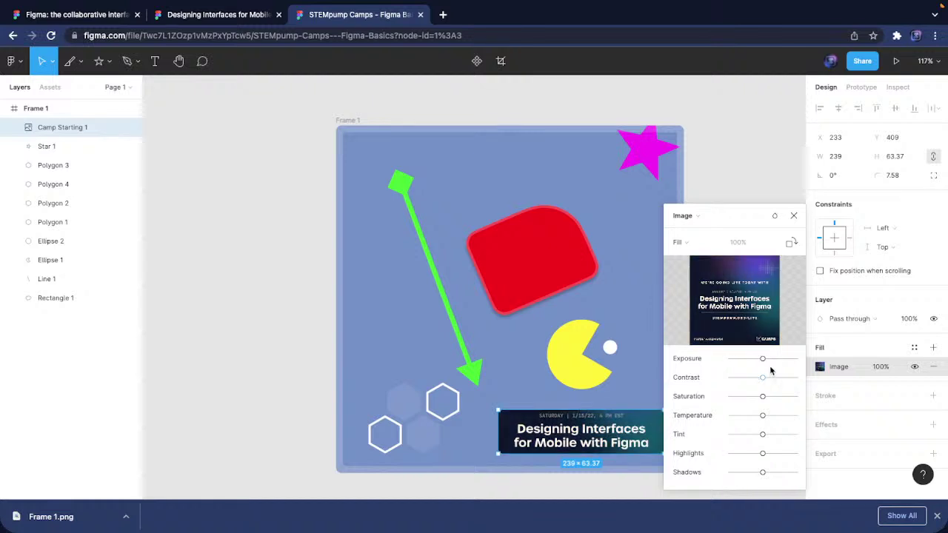
{"action": "left_click", "coordinate": [791, 244]}
{"action": "left_click", "coordinate": [791, 244]}
{"action": "left_click", "coordinate": [791, 244]}
Set the image fill mode to Crop and extend the crop area vertically to 239 × 75
{"action": "left_click", "coordinate": [680, 243]}
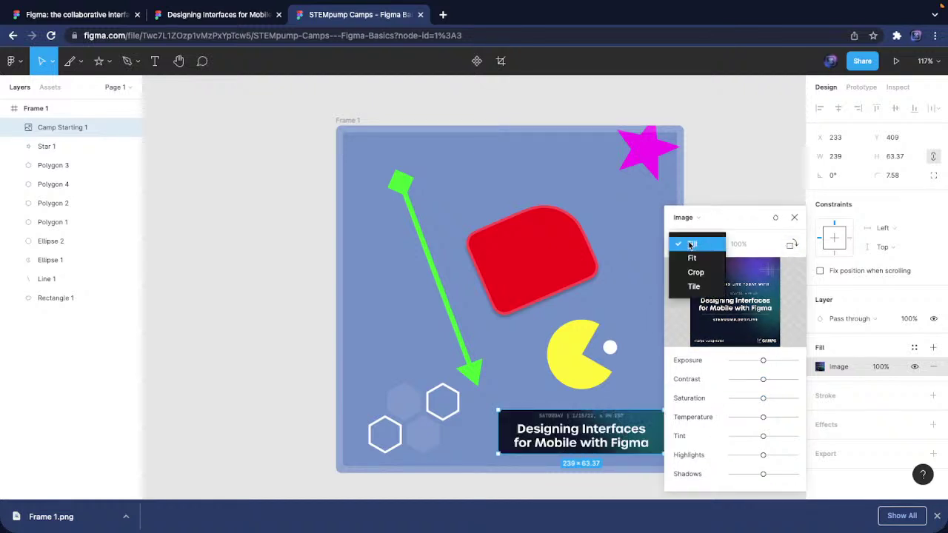
{"action": "left_click", "coordinate": [692, 271]}
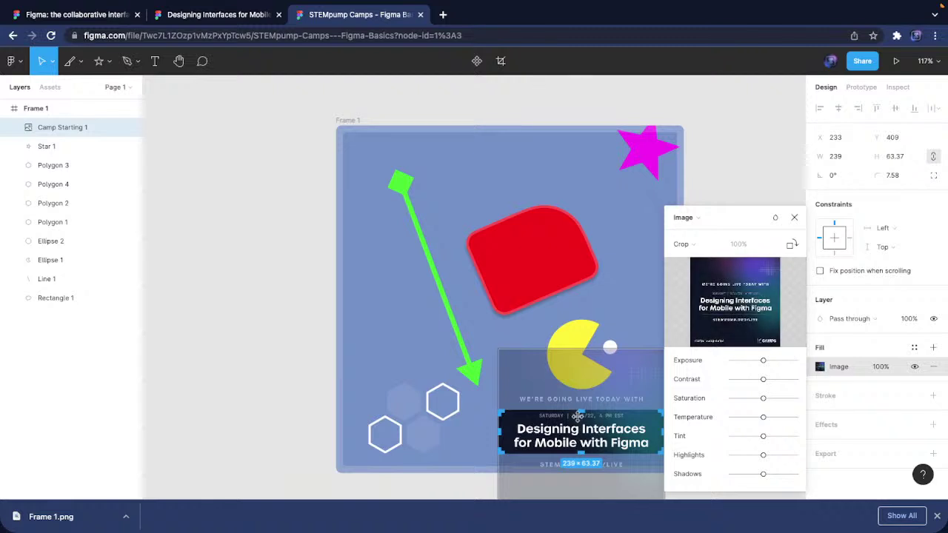
{"action": "scroll", "coordinate": [626, 398], "scroll_direction": "down", "scroll_amount": 2}
{"action": "scroll", "coordinate": [626, 399], "scroll_direction": "right", "scroll_amount": 2}
{"action": "left_click_drag", "start_coordinate": [542, 373], "coordinate": [543, 370]}
{"action": "left_click_drag", "start_coordinate": [539, 420], "coordinate": [540, 424]}
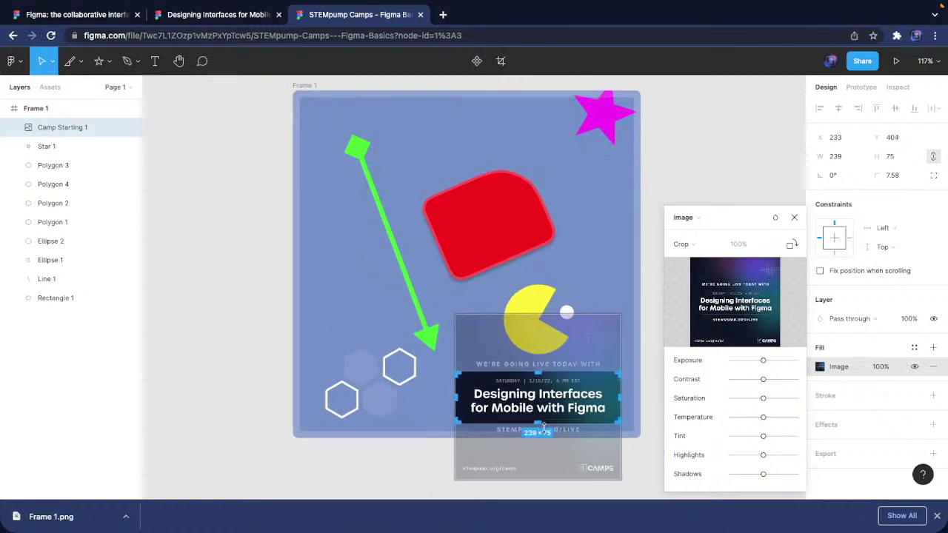
{"action": "left_click", "coordinate": [632, 446]}
{"action": "left_click", "coordinate": [579, 438]}
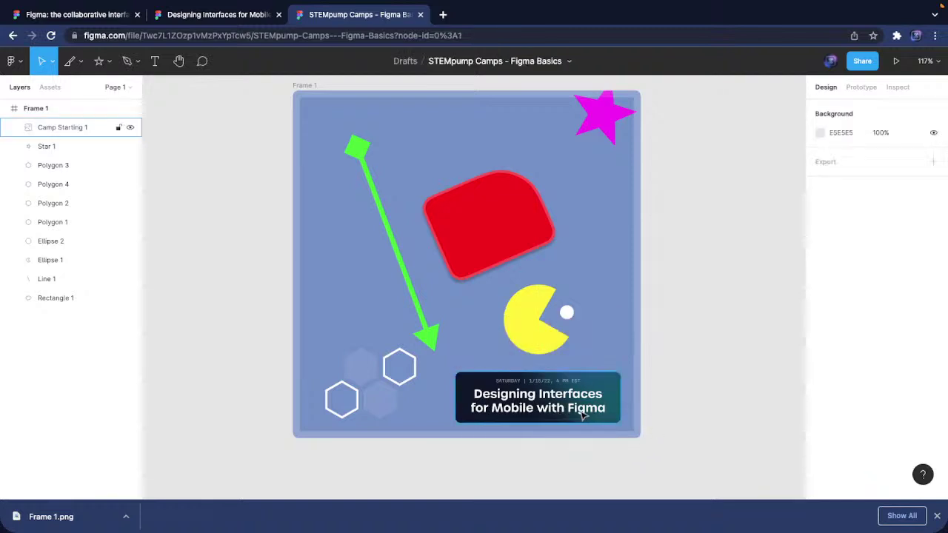
Try the Tile fill mode on the Camp Starting image
{"action": "left_click", "coordinate": [538, 400]}
{"action": "left_click", "coordinate": [820, 366]}
{"action": "left_click", "coordinate": [685, 242]}
{"action": "left_click", "coordinate": [692, 255]}
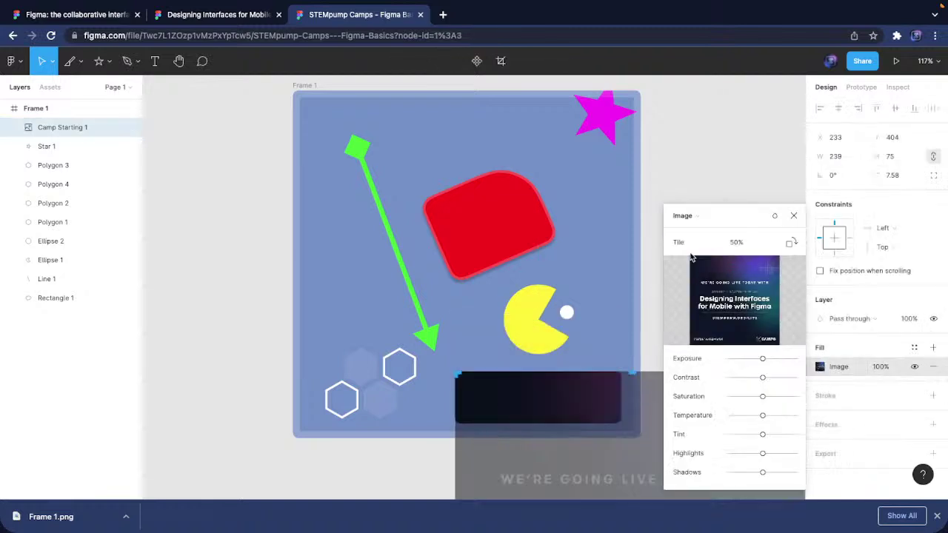
{"action": "scroll", "coordinate": [578, 310], "scroll_direction": "down", "scroll_amount": 10}
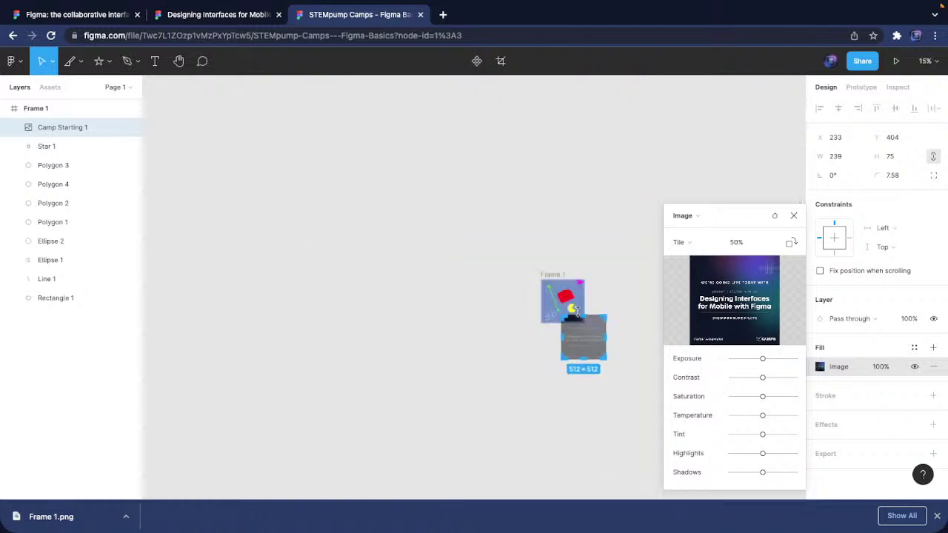
Try the Fit fill mode on the image and undo back to the cropped fill
{"action": "left_click", "coordinate": [720, 242]}
{"action": "left_click", "coordinate": [709, 214]}
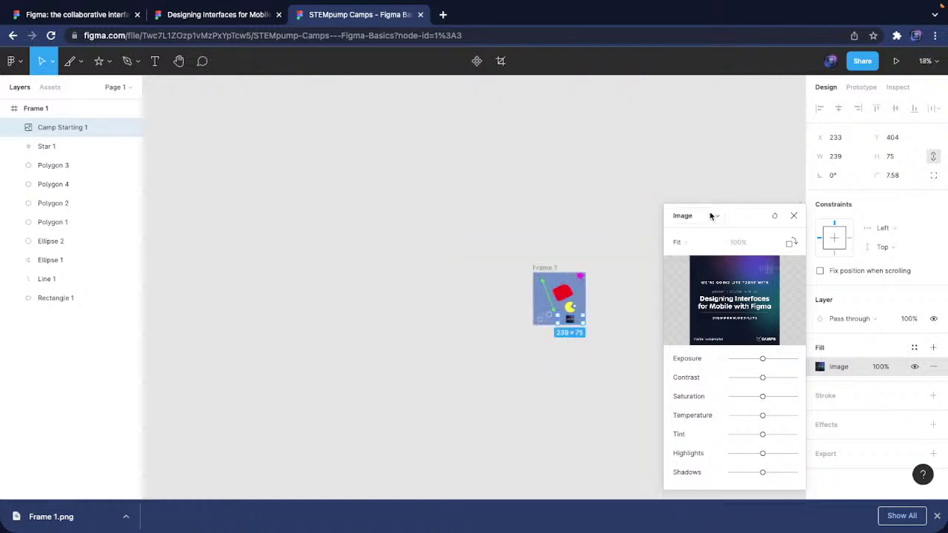
{"action": "scroll", "coordinate": [568, 315], "scroll_direction": "up", "scroll_amount": 3}
{"action": "scroll", "coordinate": [567, 317], "scroll_direction": "up", "scroll_amount": 5}
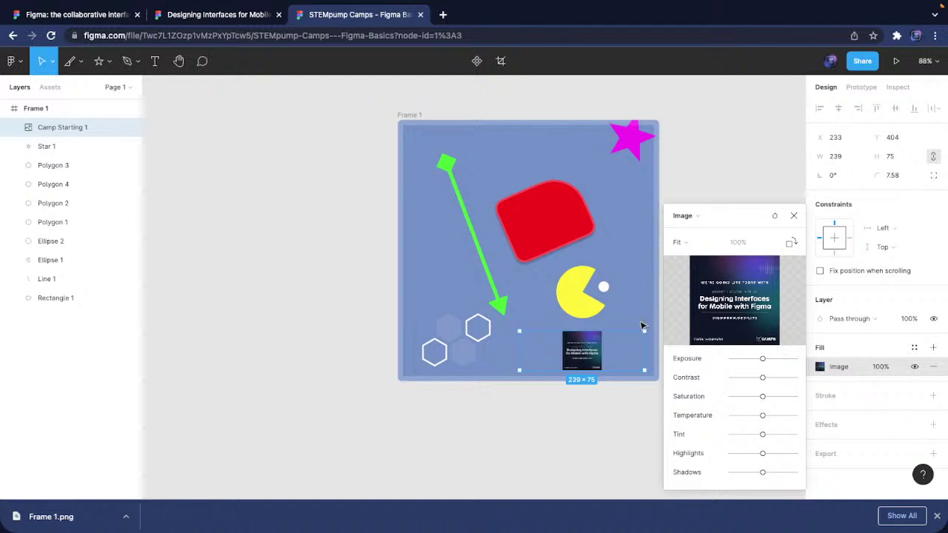
{"action": "mouse_move", "coordinate": [646, 354]}
{"action": "left_mouse_down"}
{"action": "mouse_move", "coordinate": [537, 379]}
{"action": "mouse_move", "coordinate": [649, 369]}
{"action": "left_mouse_up"}
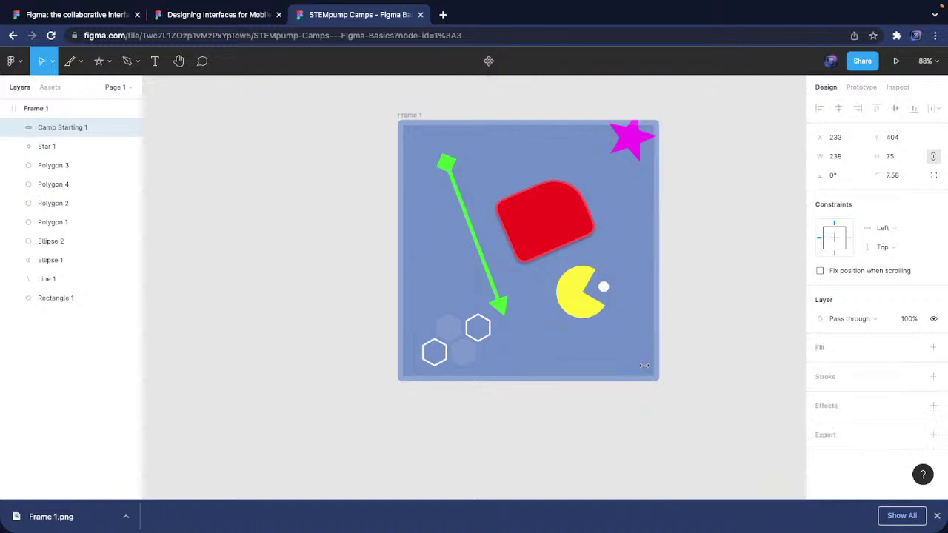
{"action": "key", "text": "ctrl+z"}
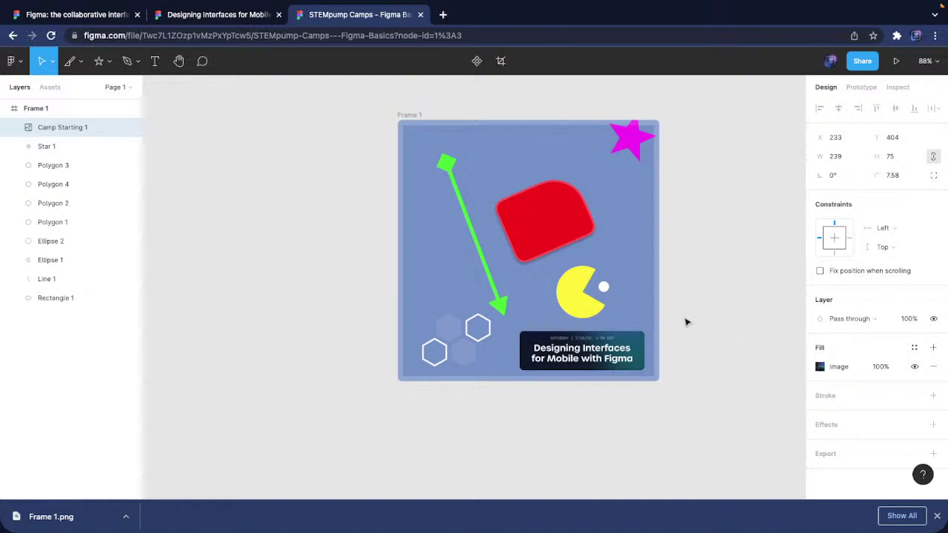
Start the Place image command, cancel it and dismiss the browser's downloads bar
{"action": "left_click", "coordinate": [104, 61]}
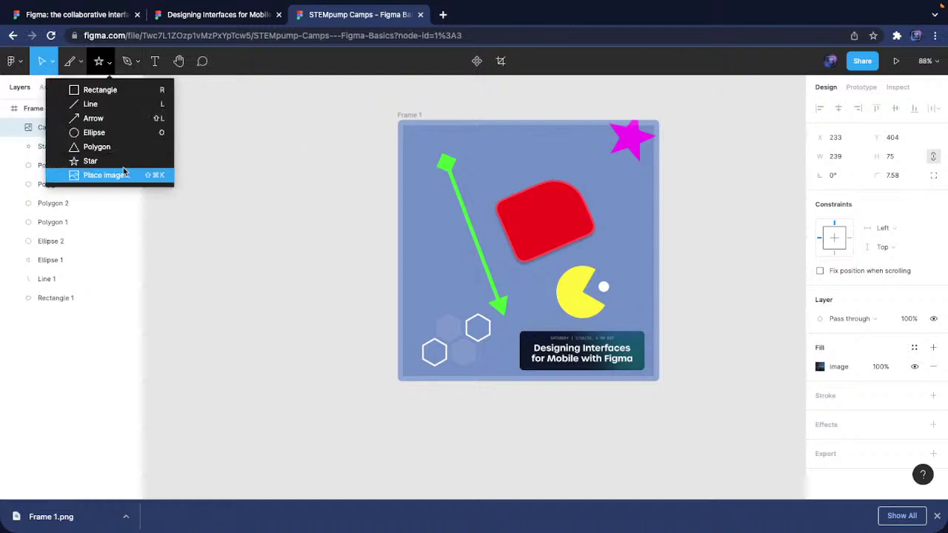
{"action": "left_click", "coordinate": [127, 174]}
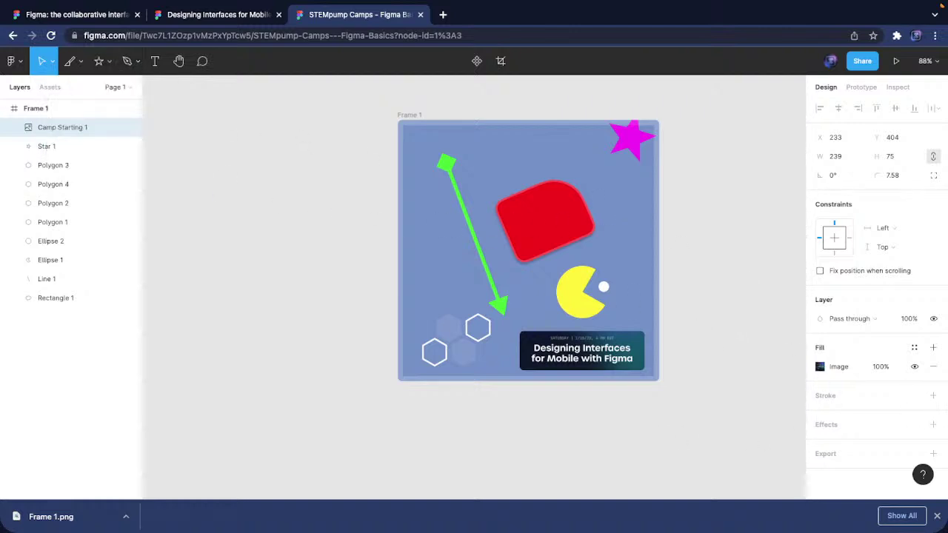
{"action": "left_click", "coordinate": [937, 516]}
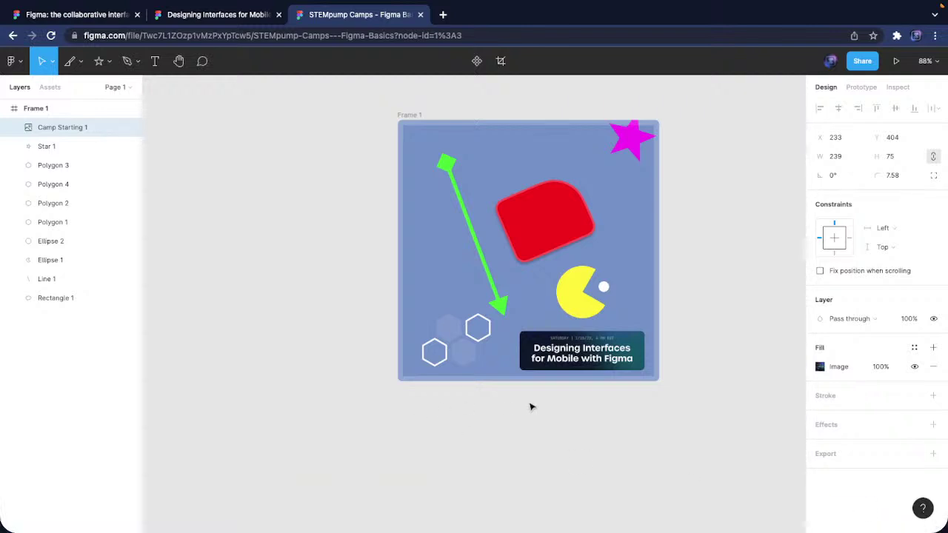
Export the red rectangle as a PNG at 1x, view the exported file and return to the design
{"action": "scroll", "coordinate": [531, 407], "scroll_direction": "right", "scroll_amount": 5}
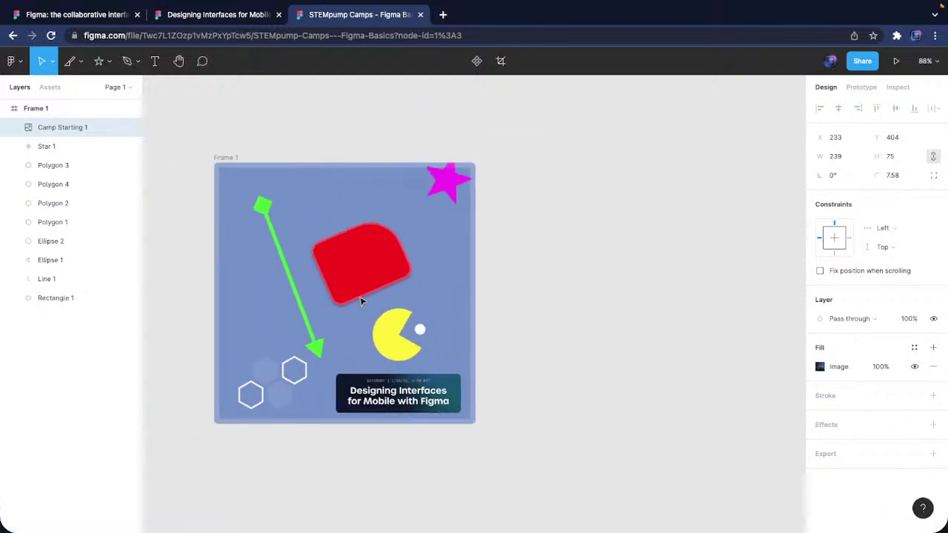
{"action": "left_click", "coordinate": [362, 301]}
{"action": "scroll", "coordinate": [930, 474], "scroll_direction": "down", "scroll_amount": 1}
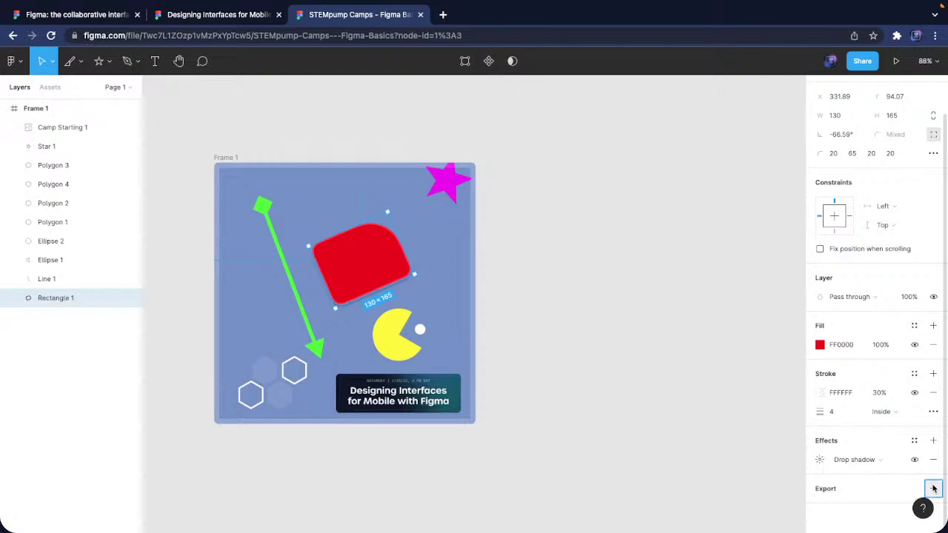
{"action": "left_click", "coordinate": [933, 488]}
{"action": "left_click", "coordinate": [902, 466]}
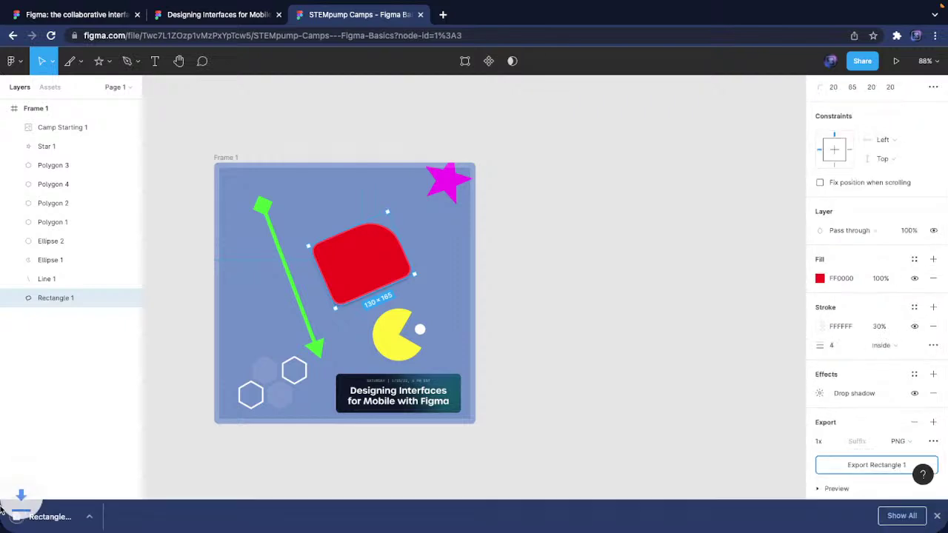
{"action": "left_click", "coordinate": [56, 516]}
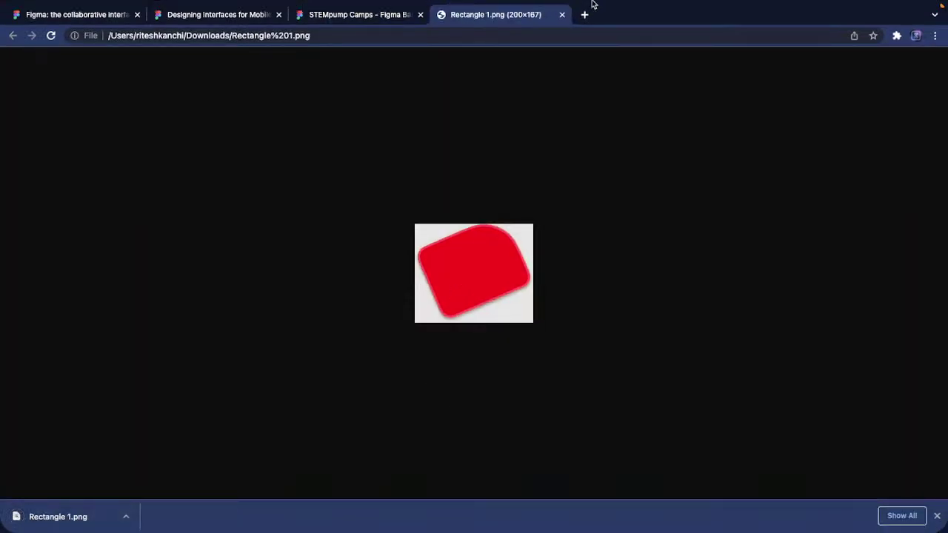
{"action": "left_click", "coordinate": [562, 15]}
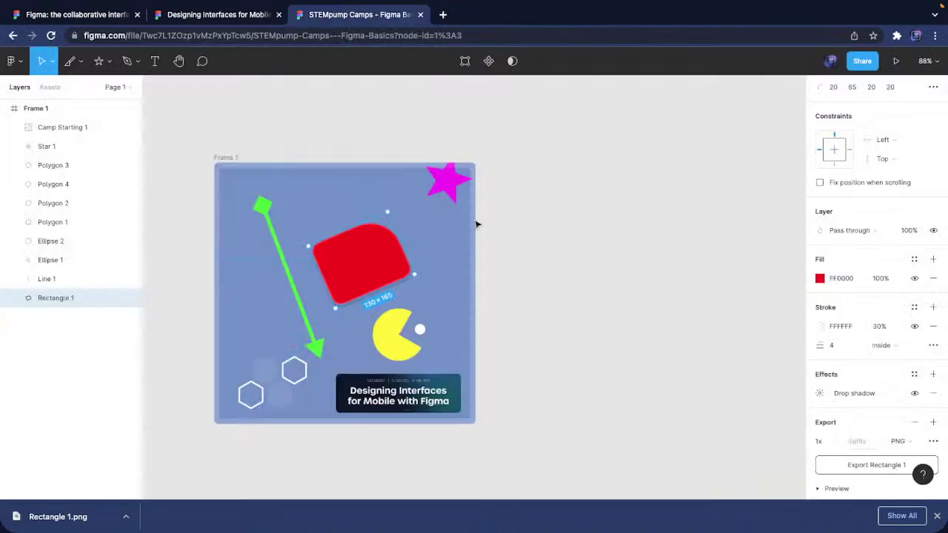
Export Frame 1 as a PNG at 1x, view the exported file, return to the design and deselect the frame
{"action": "scroll", "coordinate": [511, 328], "scroll_direction": "left", "scroll_amount": 3}
{"action": "left_click", "coordinate": [322, 147]}
{"action": "scroll", "coordinate": [883, 483], "scroll_direction": "down", "scroll_amount": 2}
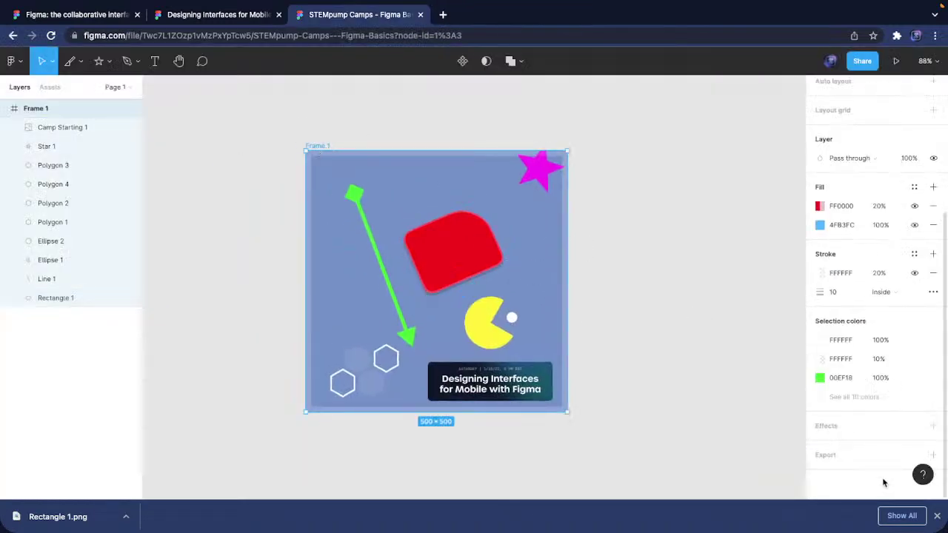
{"action": "left_click", "coordinate": [935, 457]}
{"action": "left_click", "coordinate": [926, 436]}
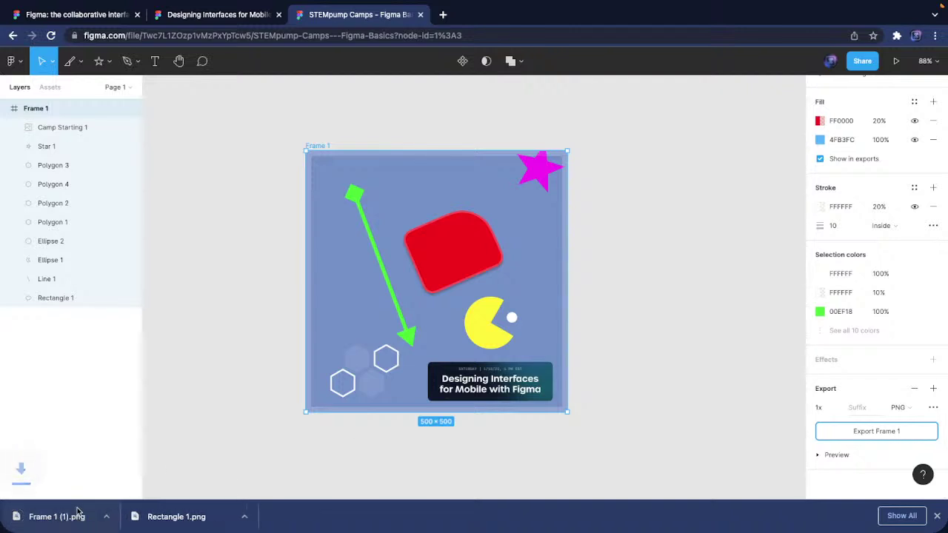
{"action": "left_click_drag", "start_coordinate": [57, 517], "coordinate": [482, 5]}
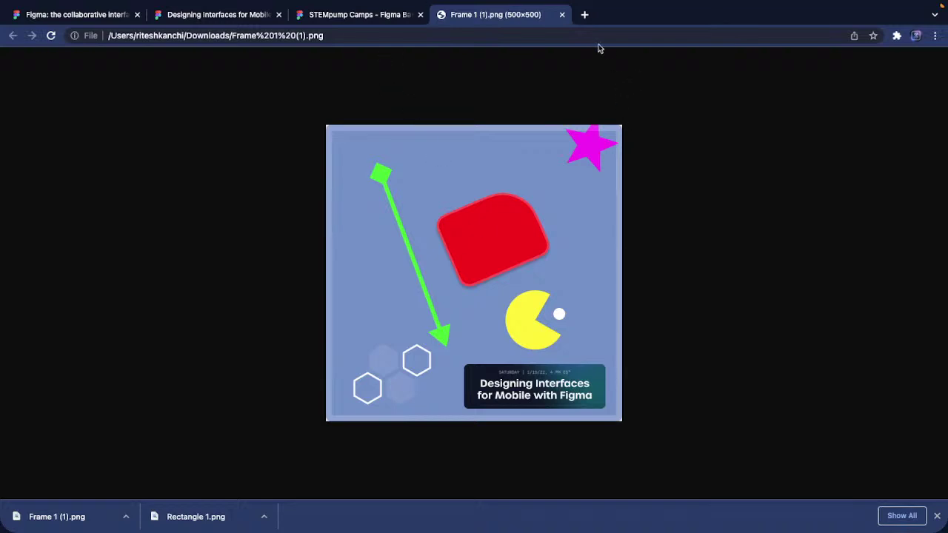
{"action": "left_click", "coordinate": [563, 14]}
{"action": "left_click", "coordinate": [672, 211]}
{"action": "scroll", "coordinate": [672, 210], "scroll_direction": "down", "scroll_amount": 1}
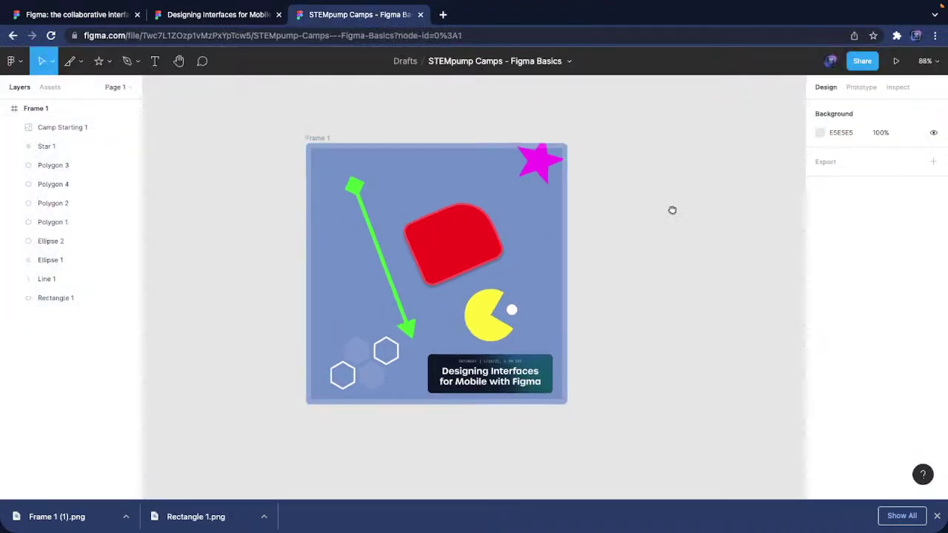
{"action": "scroll", "coordinate": [672, 210], "scroll_direction": "up", "scroll_amount": 1}
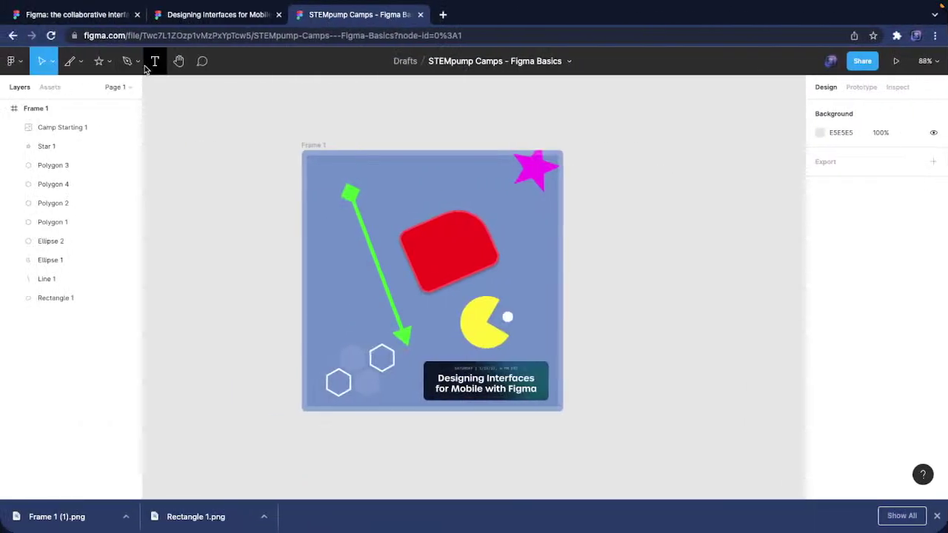
Draw a closed triangle about 151.5 × 153 with the Pen tool on the empty canvas beside Frame 1
{"action": "left_click", "coordinate": [137, 62]}
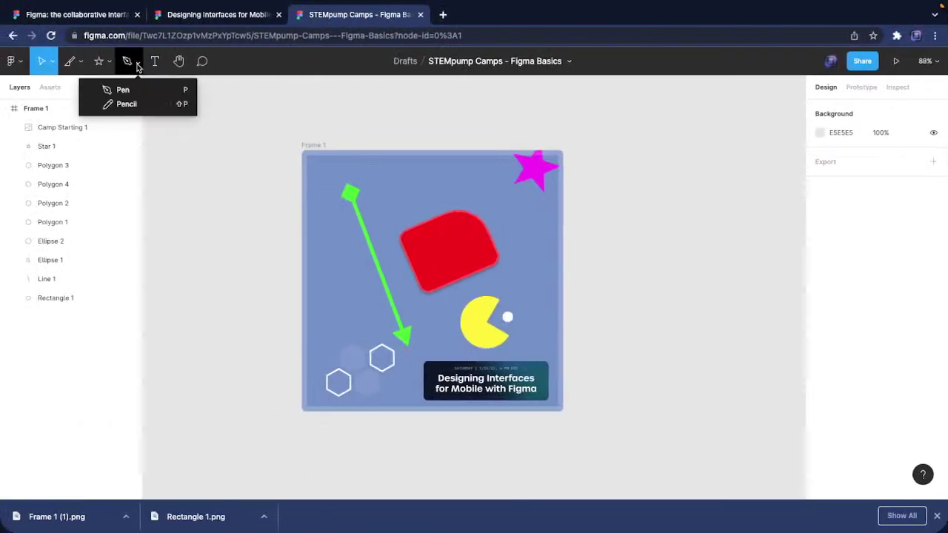
{"action": "left_click", "coordinate": [121, 89]}
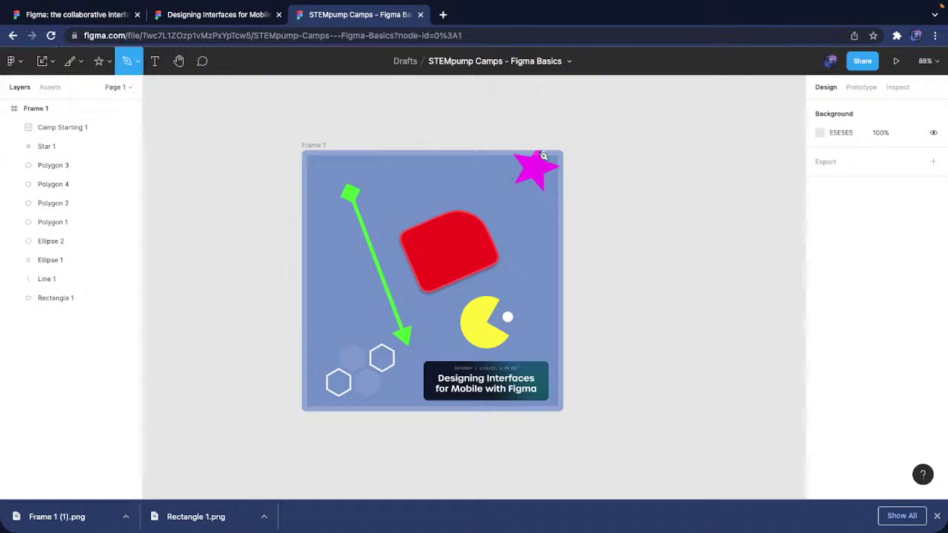
{"action": "left_click", "coordinate": [674, 186]}
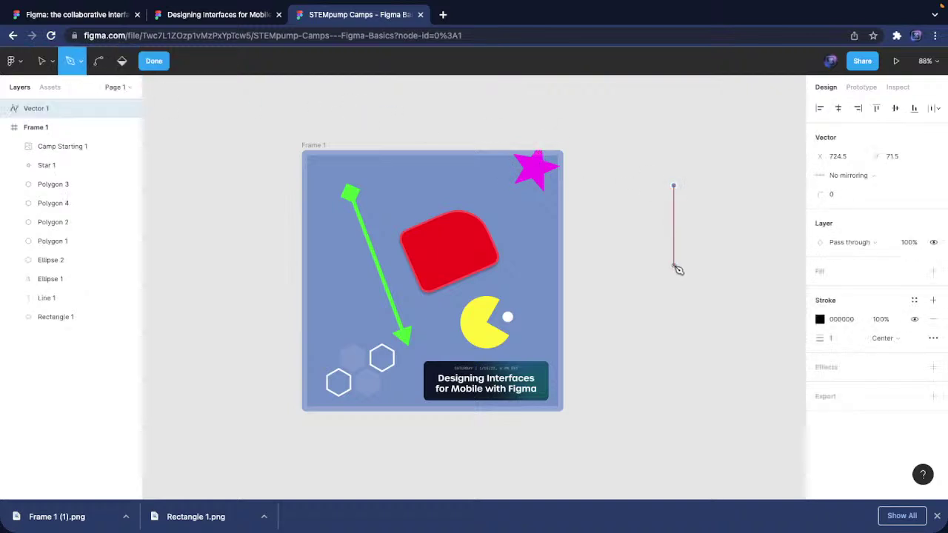
{"action": "left_click", "coordinate": [752, 215]}
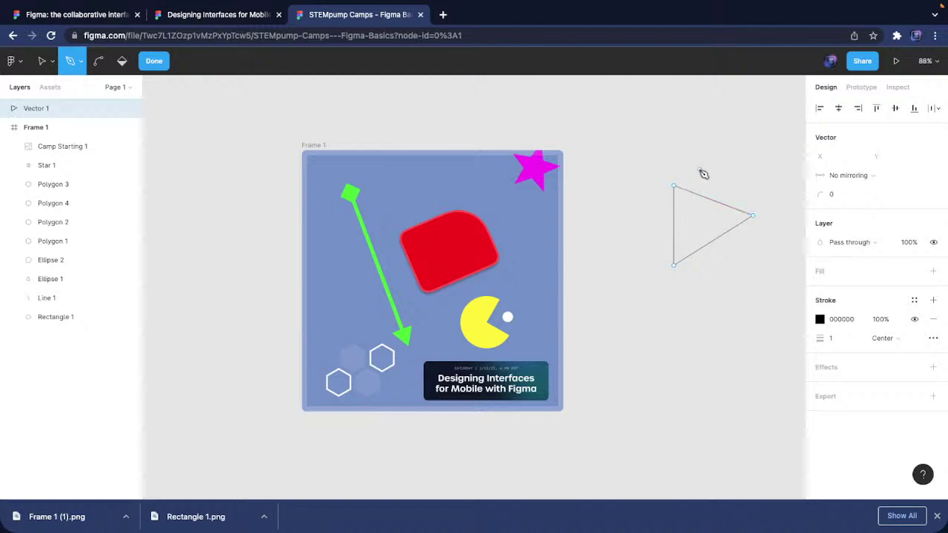
{"action": "key", "text": "Escape"}
Move the triangle into Frame 1, add a C4C4C4 fill and shrink it to 106 × 107 at X 161, Y 40
{"action": "left_click_drag", "start_coordinate": [697, 239], "coordinate": [394, 195]}
{"action": "left_click", "coordinate": [934, 347]}
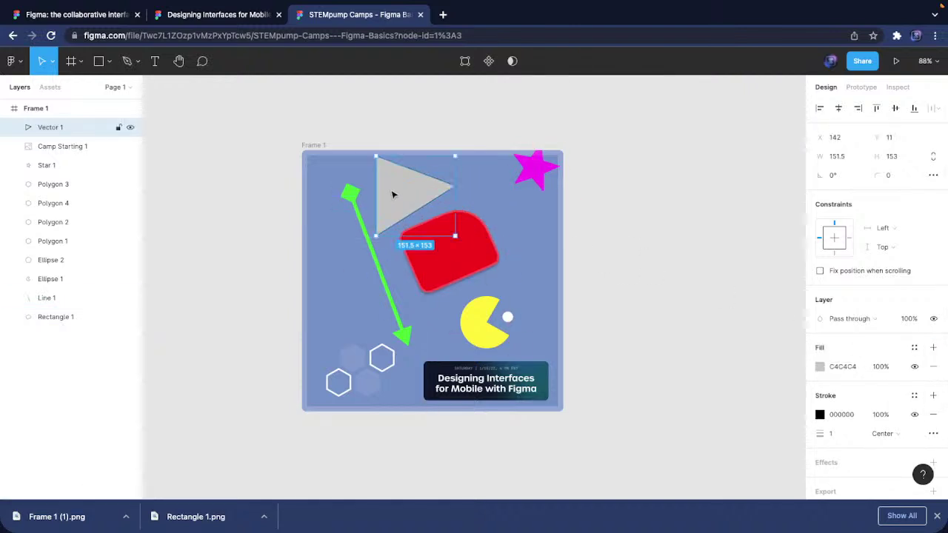
{"action": "left_click_drag", "start_coordinate": [374, 154], "coordinate": [386, 171]}
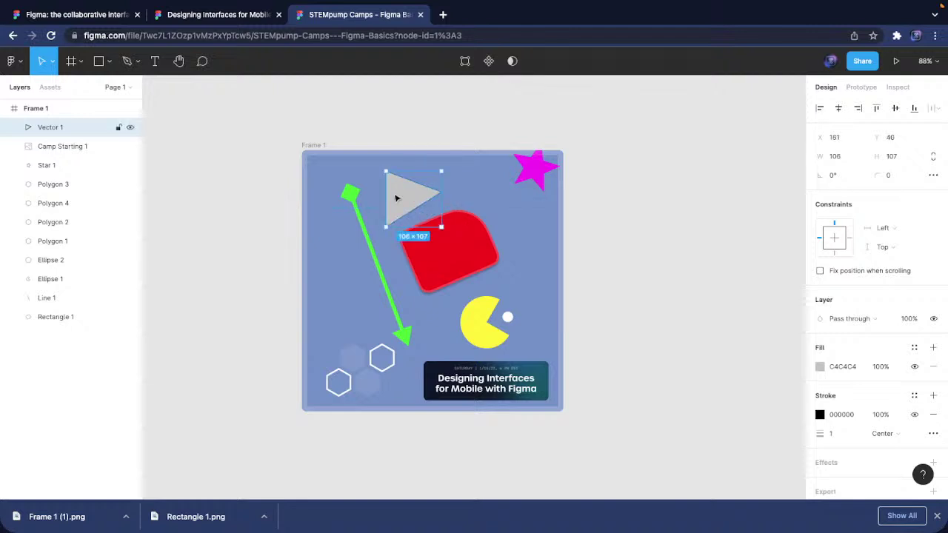
{"action": "left_click", "coordinate": [592, 247]}
Draw a closed curved shape about 207.8 × 209.7 with the Pen tool on the empty canvas beside Frame 1
{"action": "key", "text": "p"}
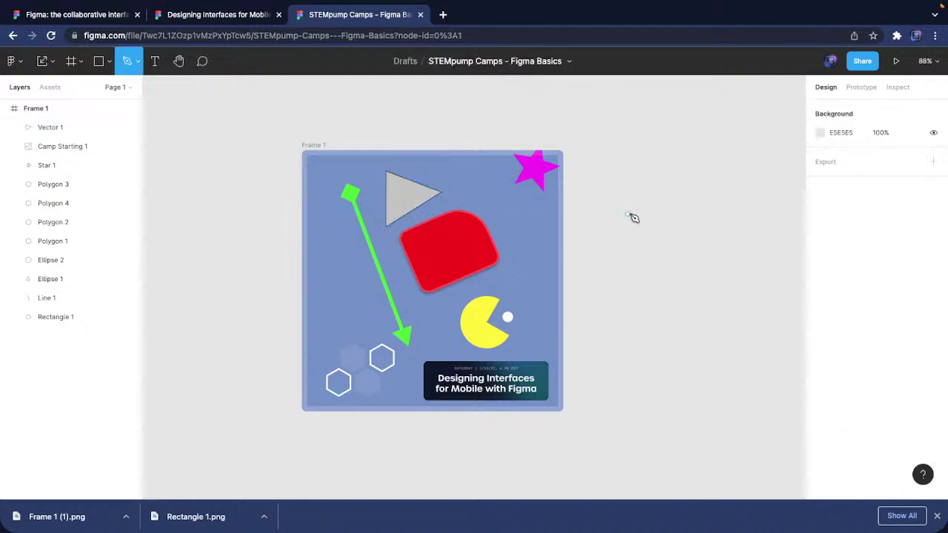
{"action": "left_click", "coordinate": [598, 172]}
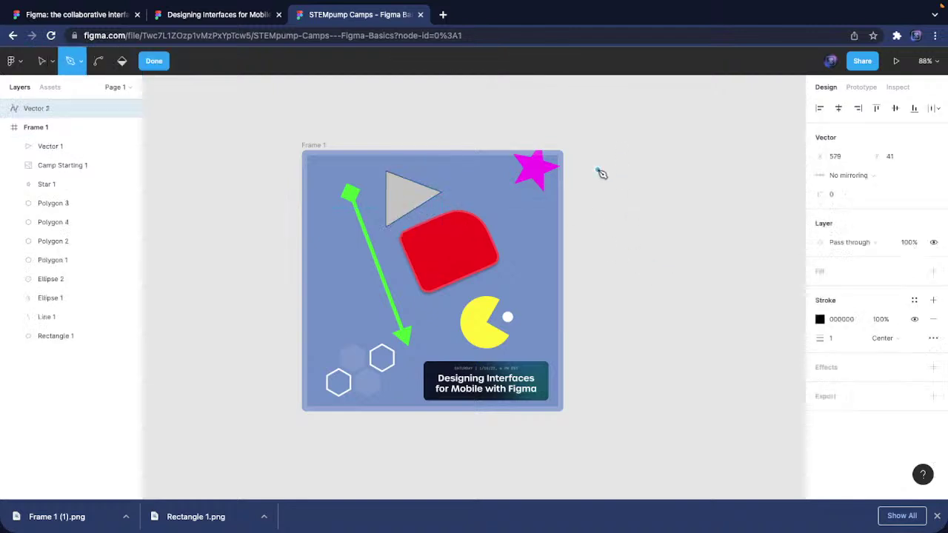
{"action": "left_click", "coordinate": [679, 251]}
{"action": "left_click_drag", "start_coordinate": [689, 243], "coordinate": [771, 157]}
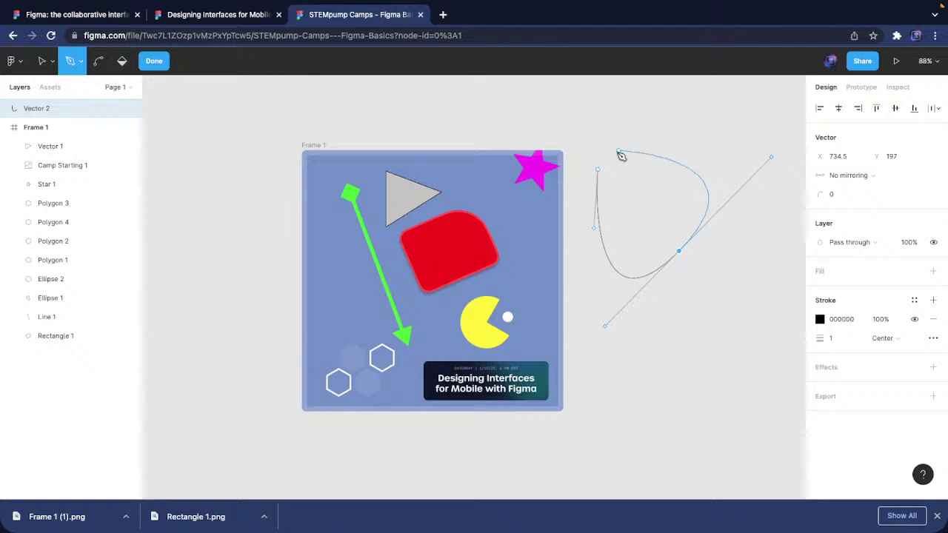
{"action": "left_click", "coordinate": [598, 170]}
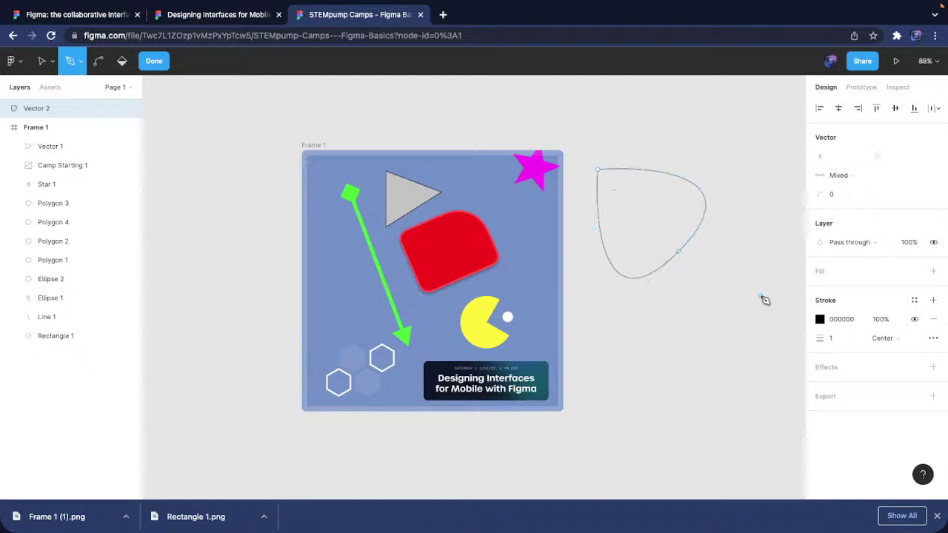
{"action": "key", "text": "Escape"}
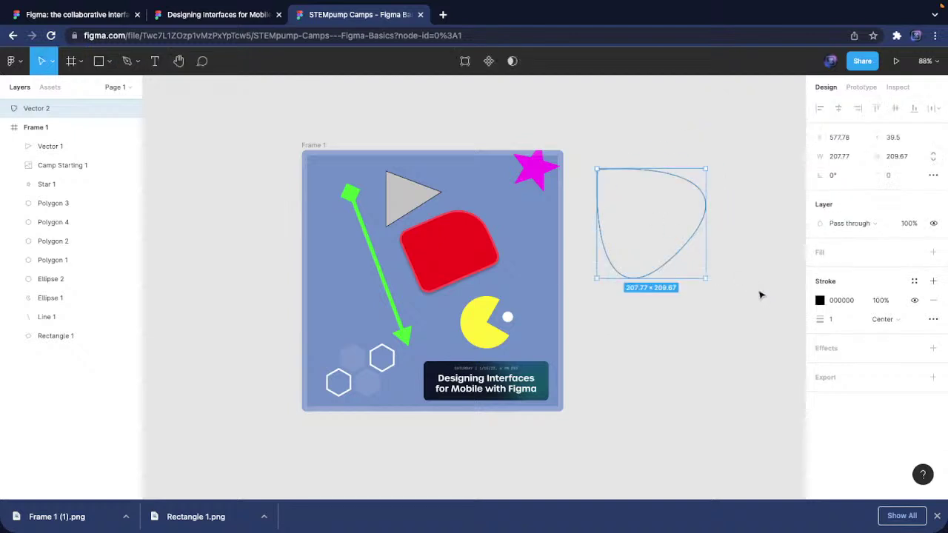
Add a solid fill to the curved shape and set its colour to 00FFFF
{"action": "left_click", "coordinate": [933, 253]}
{"action": "left_click", "coordinate": [820, 271]}
{"action": "type", "text": "00FFFF"}
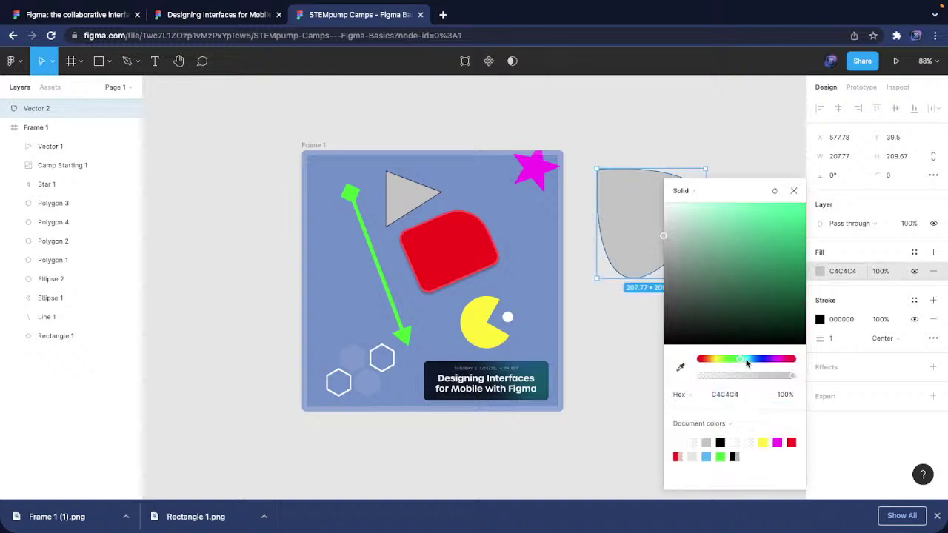
{"action": "key", "text": "Return"}
{"action": "left_click", "coordinate": [793, 191]}
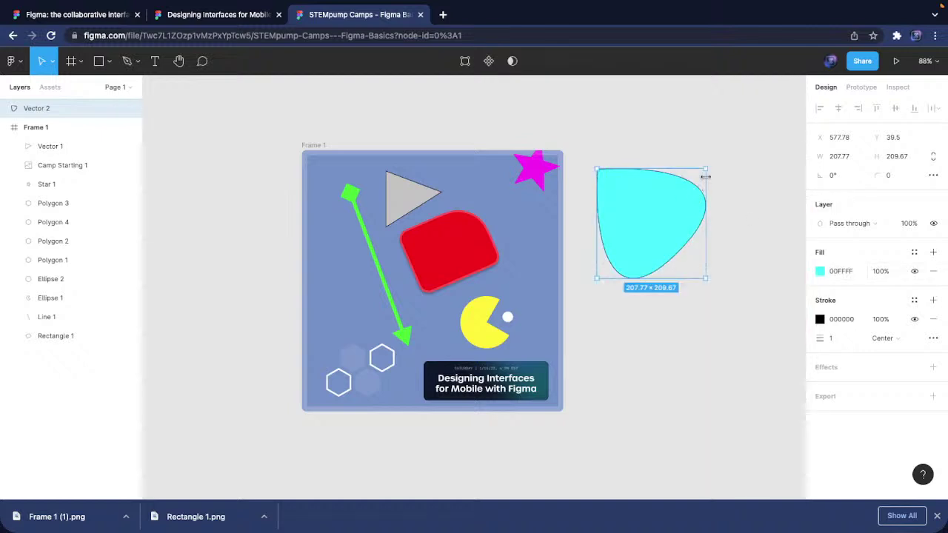
Try several corner radii on the cyan shape, from 10 up to 200, and settle on 140
{"action": "left_click", "coordinate": [893, 175]}
{"action": "type", "text": "10"}
{"action": "key", "text": "Return"}
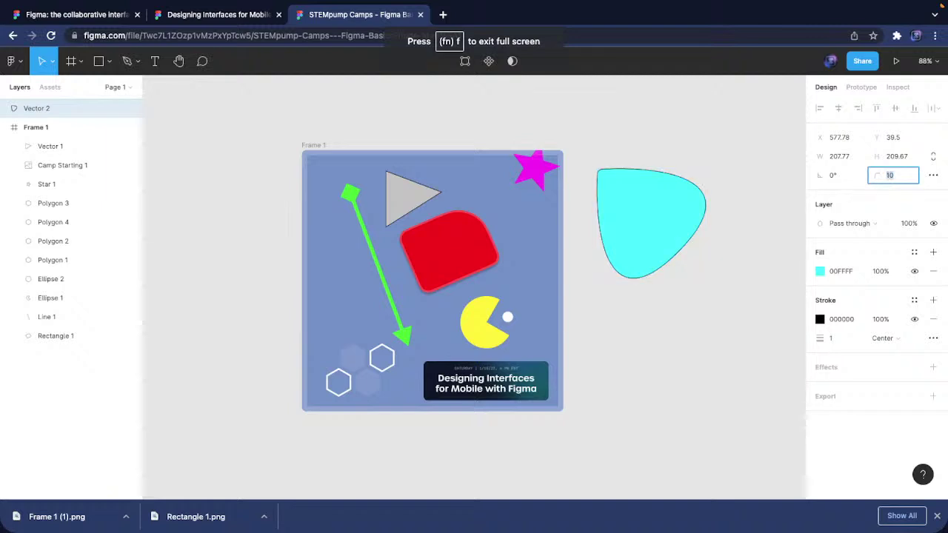
{"action": "key", "text": "shift+Up"}
{"action": "key", "text": "shift+Up"}
{"action": "key", "text": "shift+Up"}
{"action": "key", "text": "shift+Up"}
{"action": "key", "text": "shift+Up"}
{"action": "key", "text": "shift+Up"}
{"action": "key", "text": "shift+Up"}
{"action": "key", "text": "shift+Up"}
{"action": "key", "text": "shift+Up"}
{"action": "key", "text": "shift+Up"}
{"action": "key", "text": "shift+Up"}
{"action": "key", "text": "shift+Up"}
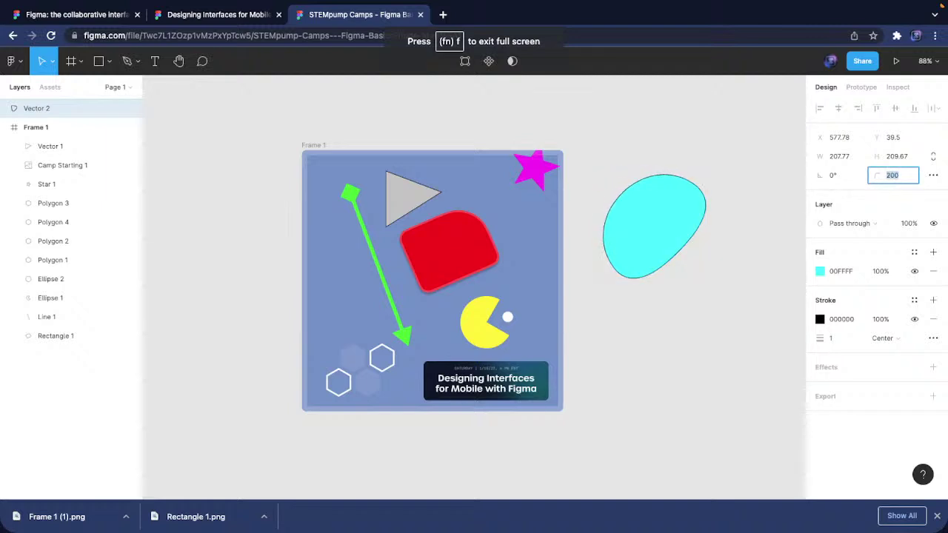
{"action": "key", "text": "shift+Down"}
{"action": "key", "text": "shift+Down"}
{"action": "key", "text": "shift+Down"}
{"action": "key", "text": "shift+Down"}
{"action": "key", "text": "shift+Down"}
{"action": "key", "text": "shift+Down"}
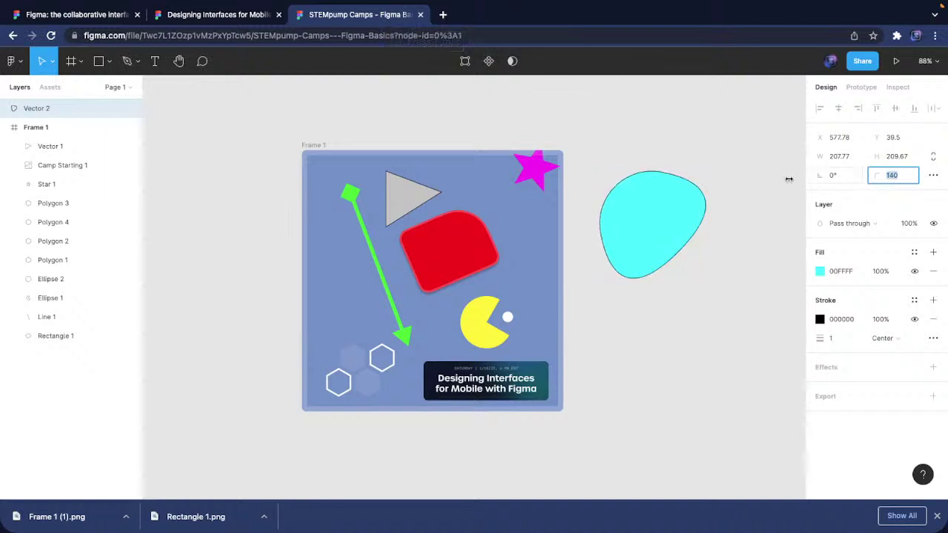
Rotate the cyan shape to -45° and scale it down proportionally to about 90.5 × 91.3
{"action": "left_click_drag", "start_coordinate": [595, 163], "coordinate": [651, 150]}
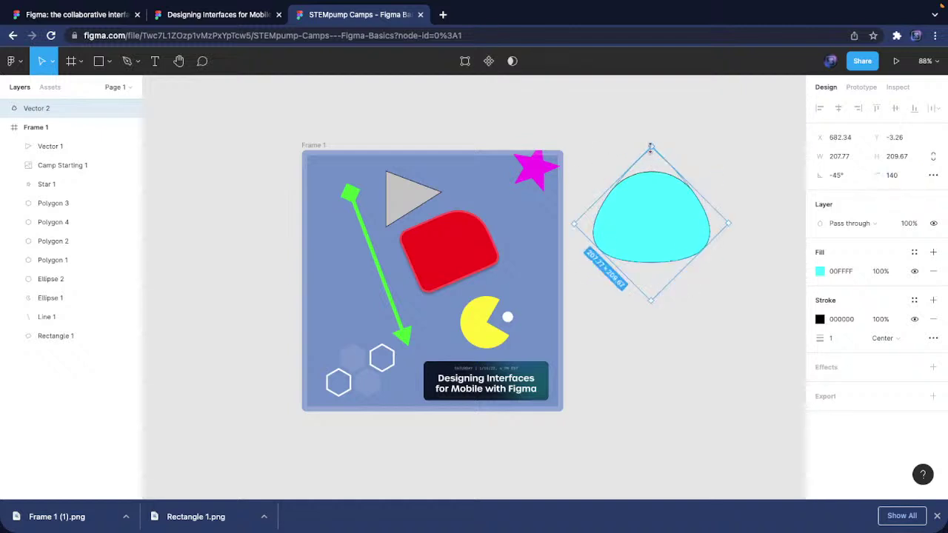
{"action": "key", "text": "k"}
{"action": "left_click_drag", "start_coordinate": [650, 148], "coordinate": [649, 229]}
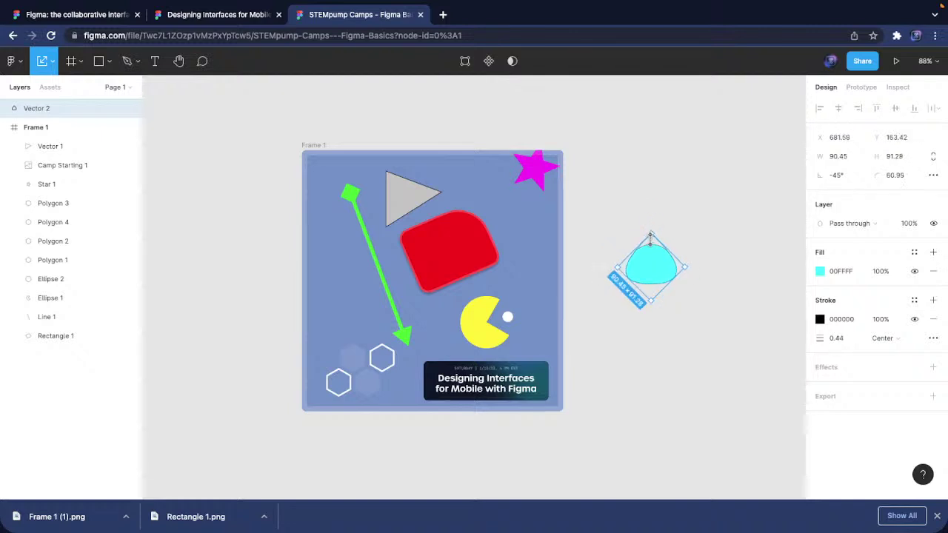
Move the cyan shape into Frame 1 at about X 92.5, Y 214, and set its stroke width to 3.44
{"action": "mouse_move", "coordinate": [655, 267]}
{"action": "left_mouse_down"}
{"action": "mouse_move", "coordinate": [358, 261]}
{"action": "mouse_move", "coordinate": [352, 289]}
{"action": "left_mouse_up"}
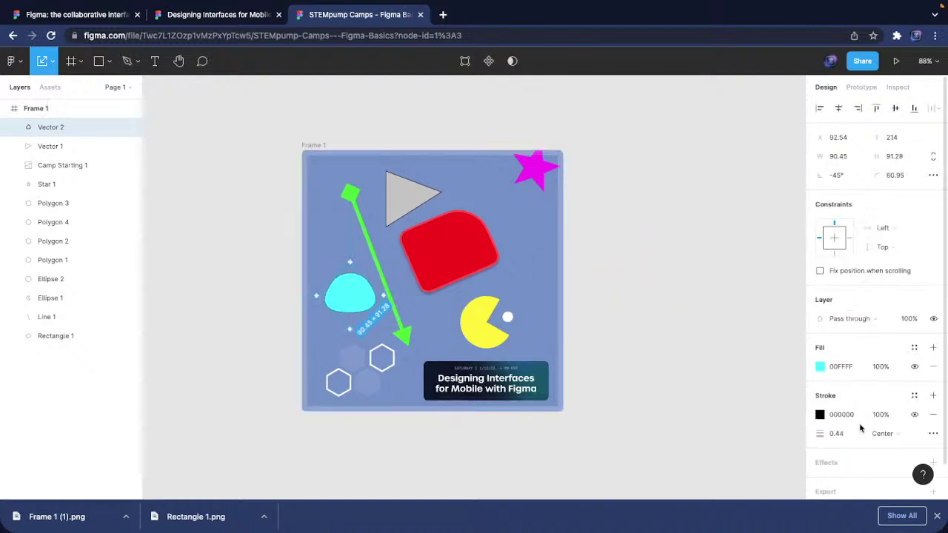
{"action": "key", "text": "Up"}
{"action": "key", "text": "Up"}
{"action": "key", "text": "Up"}
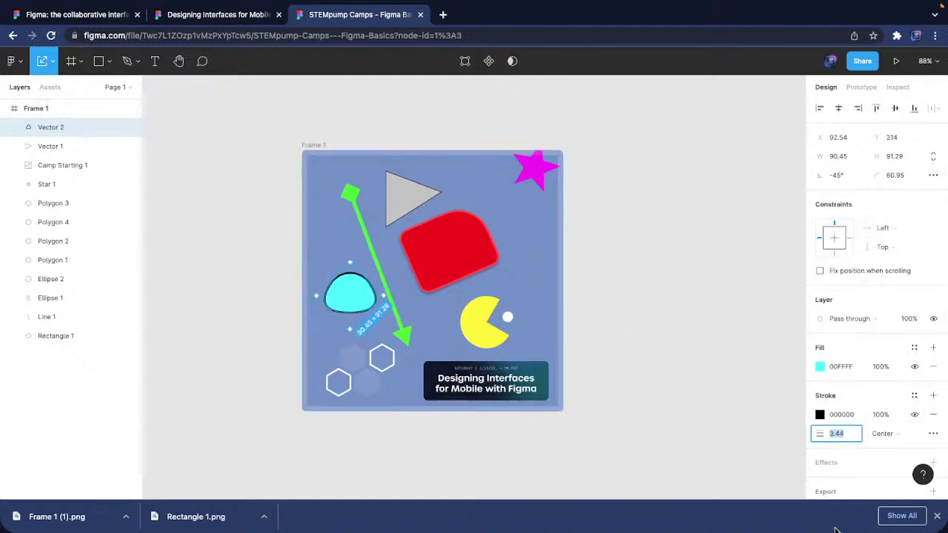
Set the cyan shape's stroke colour to FFFFFF and its alignment to Inside, and deselect the shape
{"action": "left_click", "coordinate": [847, 417]}
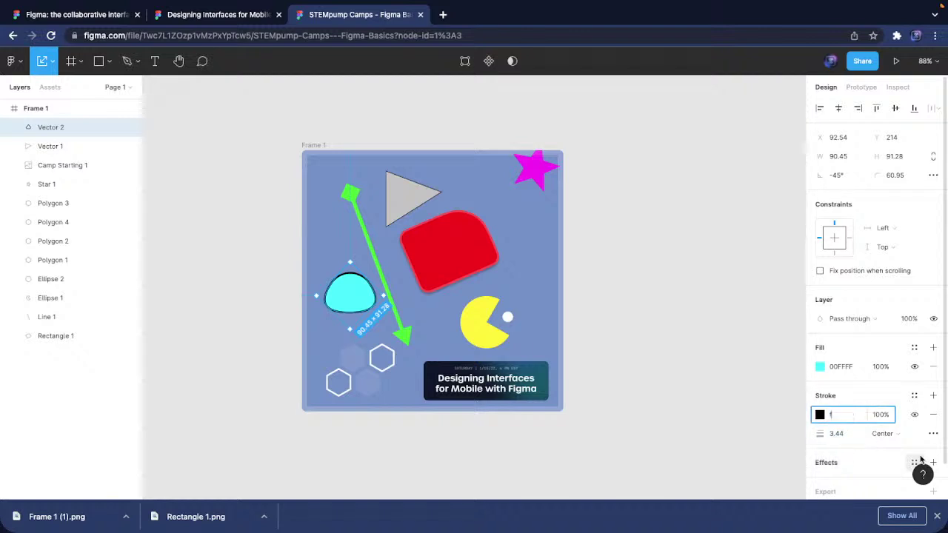
{"action": "type", "text": "f"}
{"action": "key", "text": "Return"}
{"action": "left_click", "coordinate": [882, 434]}
{"action": "left_click", "coordinate": [897, 448]}
{"action": "left_click", "coordinate": [618, 455]}
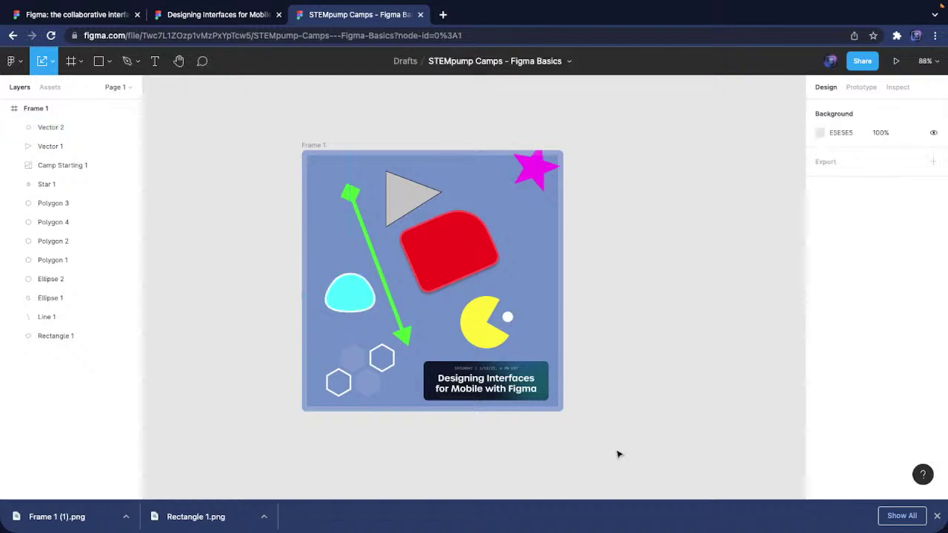
Set the cyan shape's stroke to 000000 at 20% opacity, inspect the edge up close and dismiss the browser's downloads bar
{"action": "left_click", "coordinate": [67, 127]}
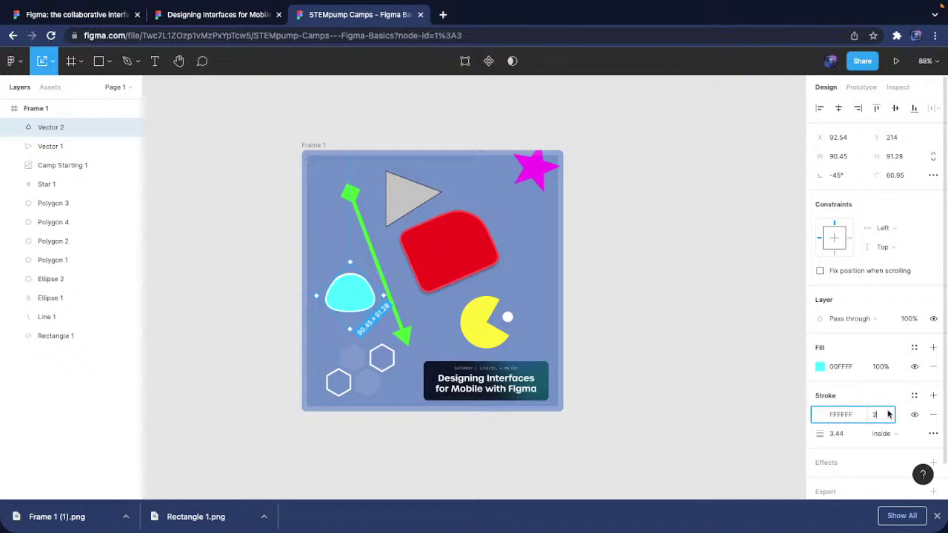
{"action": "left_click", "coordinate": [688, 436]}
{"action": "left_click", "coordinate": [330, 285]}
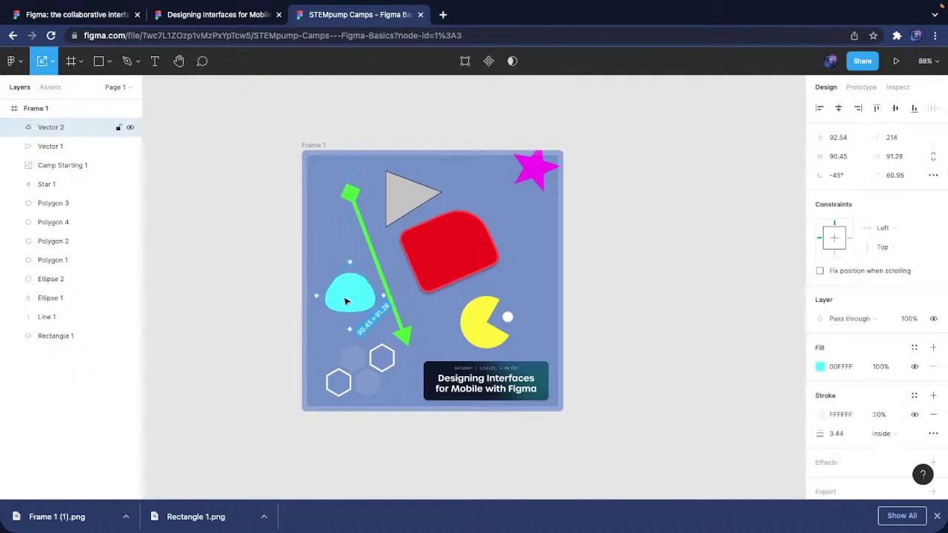
{"action": "type", "text": "000000"}
{"action": "key", "text": "Return"}
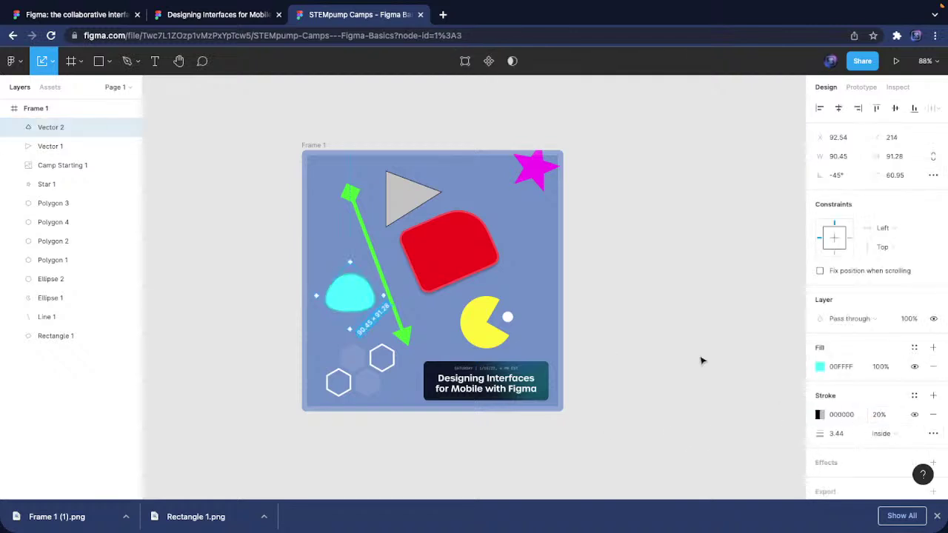
{"action": "left_click", "coordinate": [640, 343]}
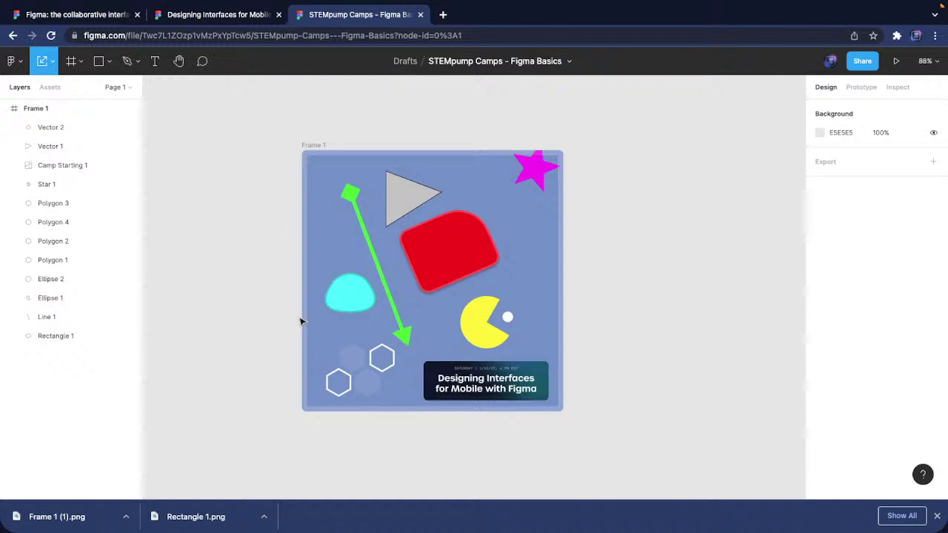
{"action": "scroll", "coordinate": [301, 320], "scroll_direction": "left", "scroll_amount": 1}
{"action": "scroll", "coordinate": [390, 304], "scroll_direction": "up", "scroll_amount": 5}
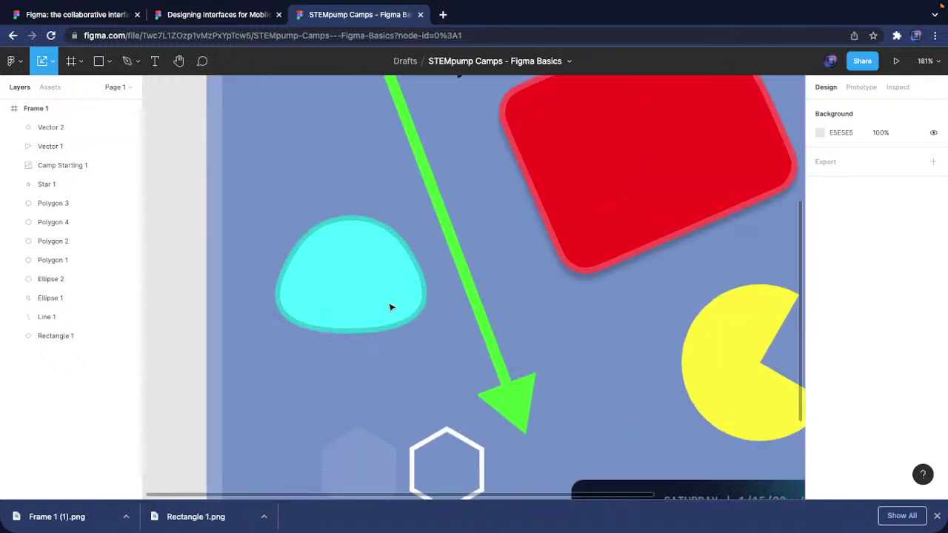
{"action": "scroll", "coordinate": [391, 307], "scroll_direction": "down", "scroll_amount": 5}
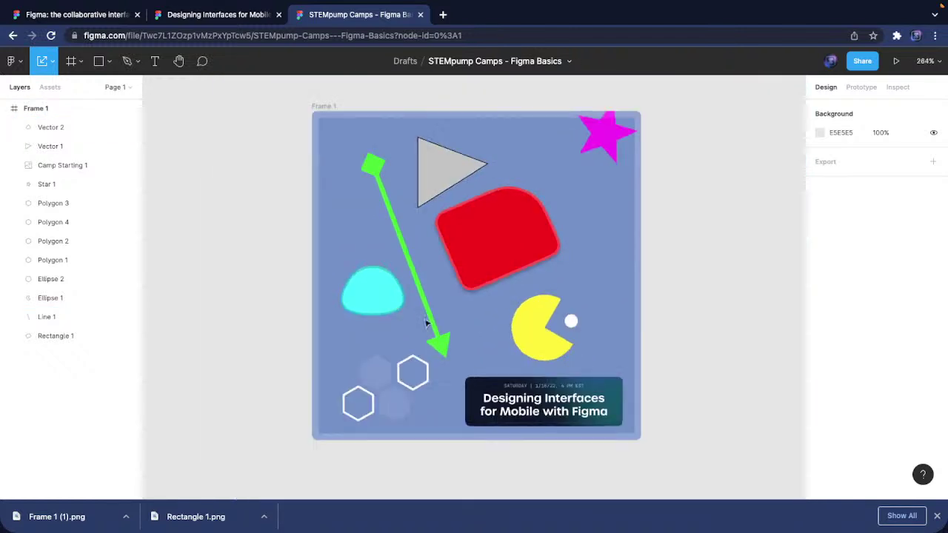
{"action": "left_click", "coordinate": [937, 516]}
Try the Pencil tool by drawing straight horizontal, vertical and diagonal lines beside Frame 1, and undo them all
{"action": "left_click", "coordinate": [129, 66]}
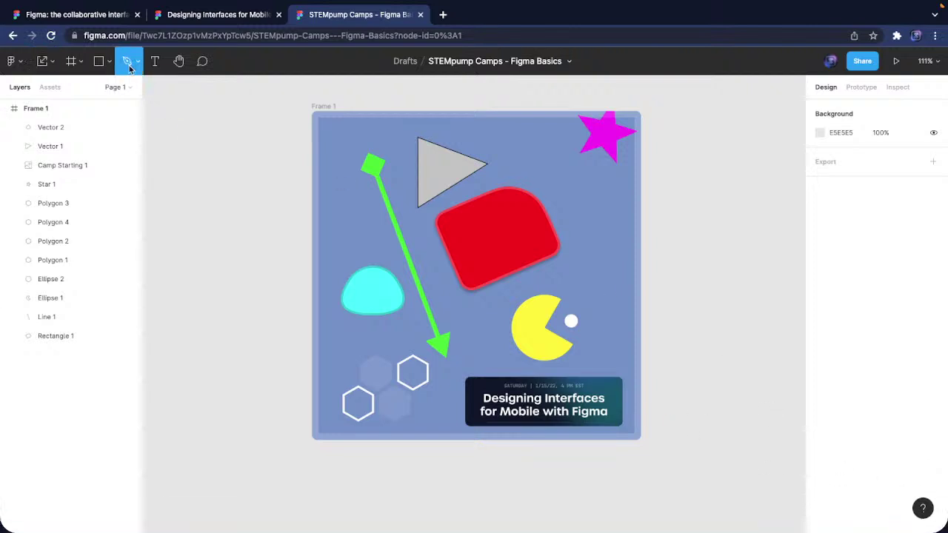
{"action": "left_click", "coordinate": [138, 65]}
{"action": "left_click", "coordinate": [120, 101]}
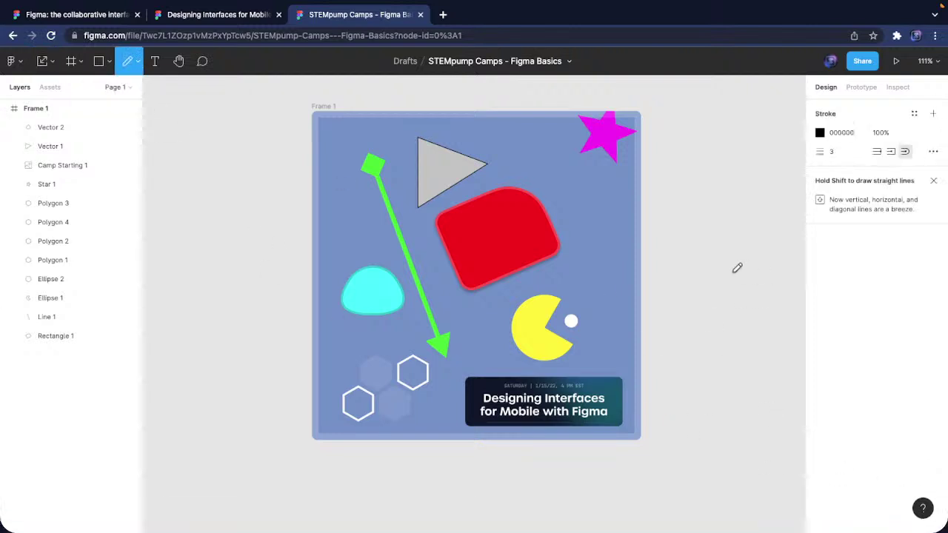
{"action": "left_click_drag", "start_coordinate": [735, 259], "coordinate": [677, 258]}
{"action": "mouse_move", "coordinate": [715, 207]}
{"action": "left_mouse_down"}
{"action": "mouse_move", "coordinate": [720, 325]}
{"action": "mouse_move", "coordinate": [746, 282]}
{"action": "left_mouse_up"}
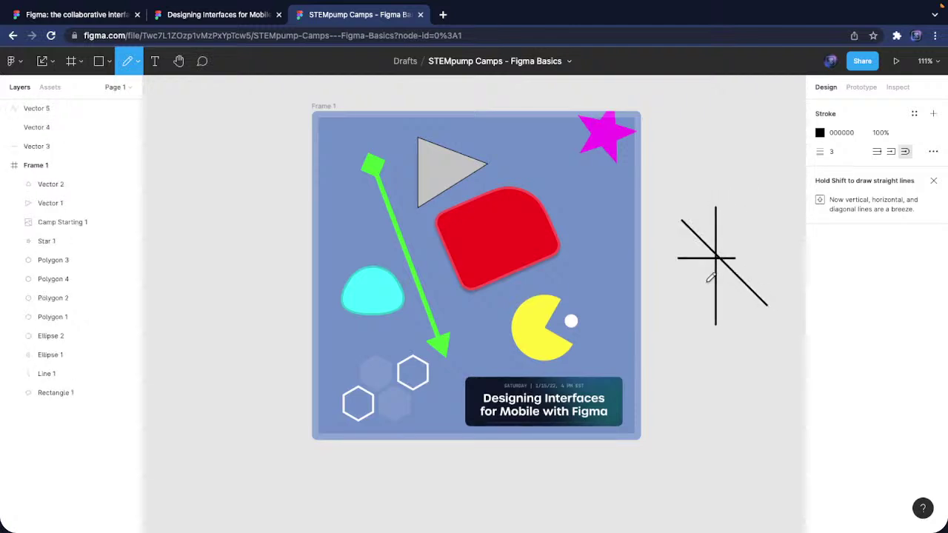
{"action": "mouse_move", "coordinate": [740, 228]}
{"action": "left_mouse_down"}
{"action": "mouse_move", "coordinate": [753, 184]}
{"action": "mouse_move", "coordinate": [741, 197]}
{"action": "mouse_move", "coordinate": [767, 216]}
{"action": "left_mouse_up"}
{"action": "key", "text": "ctrl+z"}
{"action": "key", "text": "ctrl+z"}
{"action": "key", "text": "ctrl+z"}
{"action": "key", "text": "ctrl+z"}
Try white Pencil strokes between the star and the yellow shape plus a black stroke beside Frame 1, and undo them all
{"action": "scroll", "coordinate": [742, 276], "scroll_direction": "right", "scroll_amount": 4}
{"action": "left_click", "coordinate": [436, 281]}
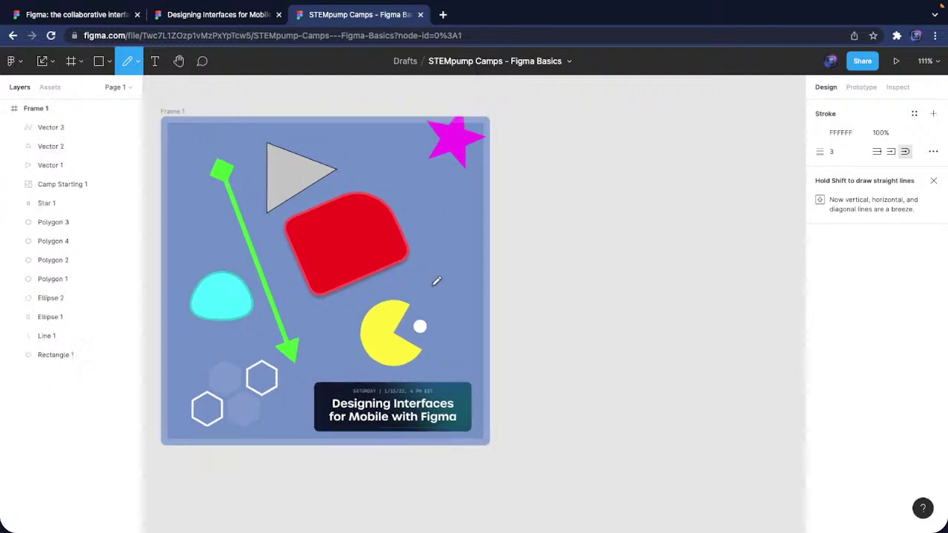
{"action": "mouse_move", "coordinate": [434, 249]}
{"action": "left_mouse_down"}
{"action": "mouse_move", "coordinate": [459, 249]}
{"action": "mouse_move", "coordinate": [458, 271]}
{"action": "mouse_move", "coordinate": [423, 269]}
{"action": "mouse_move", "coordinate": [472, 269]}
{"action": "mouse_move", "coordinate": [431, 269]}
{"action": "mouse_move", "coordinate": [458, 294]}
{"action": "left_mouse_up"}
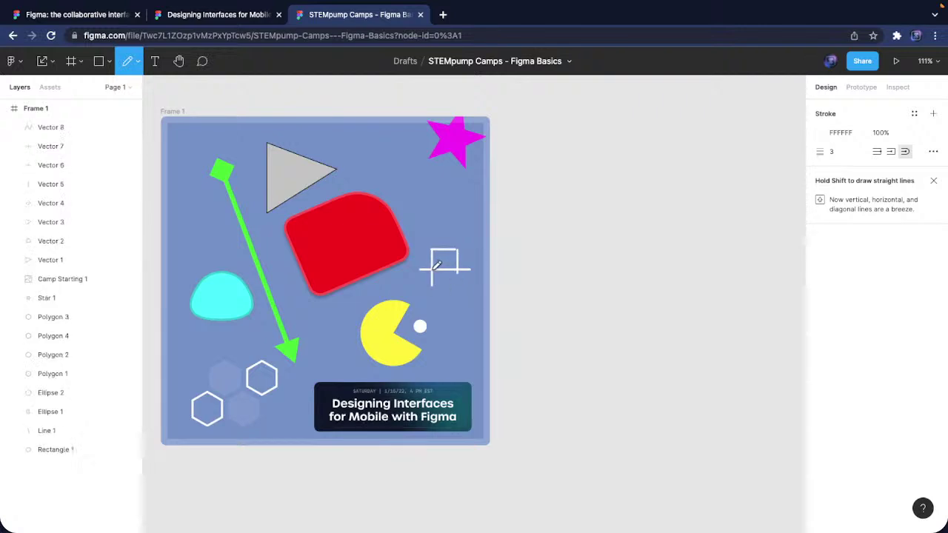
{"action": "left_click_drag", "start_coordinate": [552, 255], "coordinate": [560, 255]}
{"action": "key", "text": "ctrl+z"}
{"action": "key", "text": "ctrl+z"}
{"action": "key", "text": "ctrl+z"}
{"action": "key", "text": "ctrl+z"}
{"action": "key", "text": "ctrl+z"}
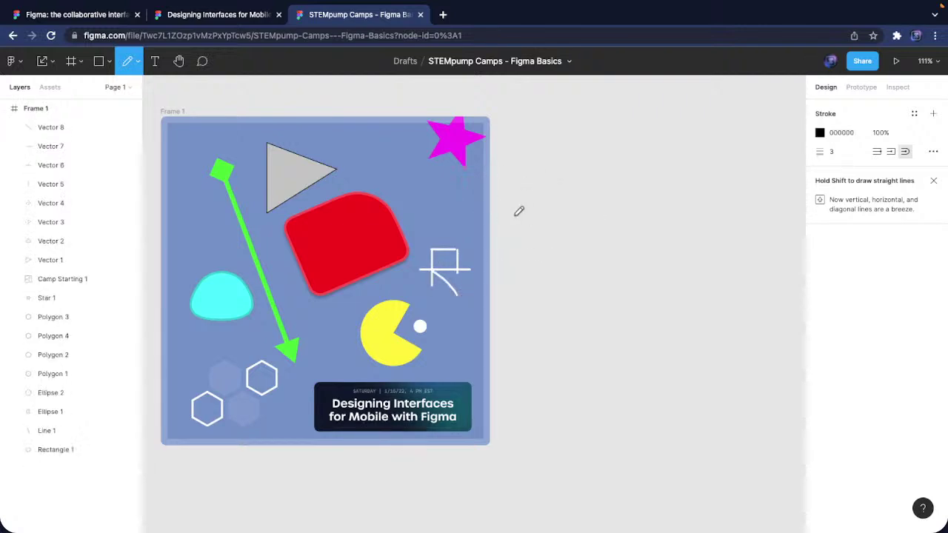
{"action": "key", "text": "ctrl+z"}
{"action": "key", "text": "ctrl+z"}
{"action": "left_click_drag", "start_coordinate": [546, 252], "coordinate": [562, 216]}
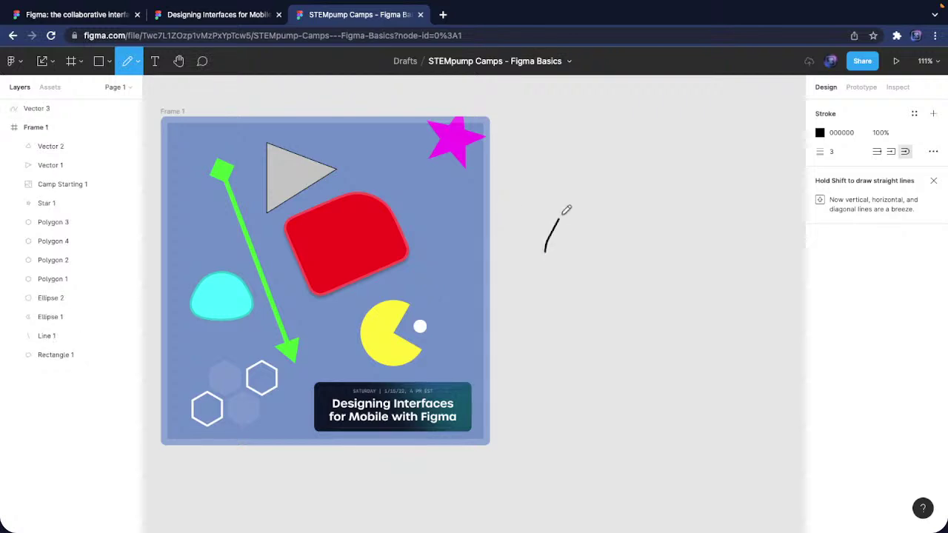
{"action": "key", "text": "ctrl+z"}
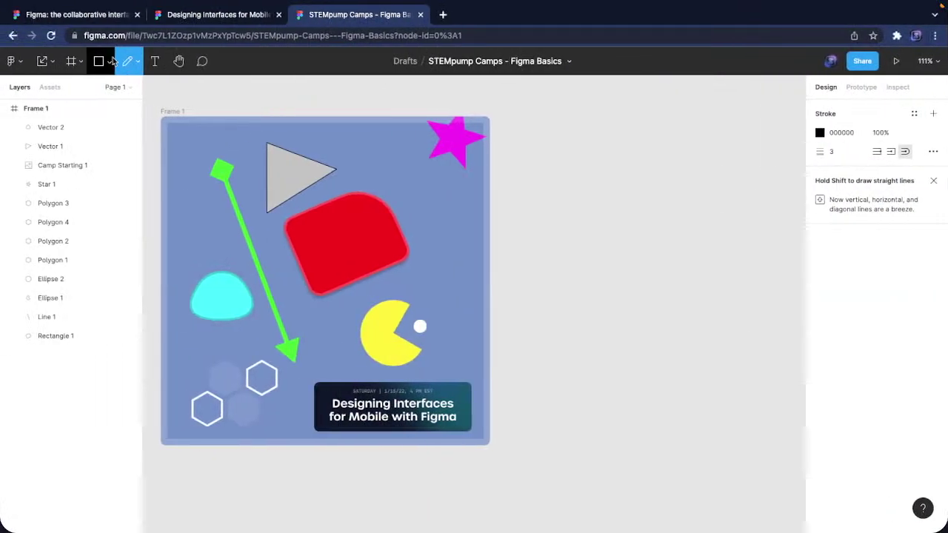
Add a text layer reading "This is text!" in Frame 1 beside the red shape's rounded corner
{"action": "key", "text": "t"}
{"action": "left_click", "coordinate": [382, 190]}
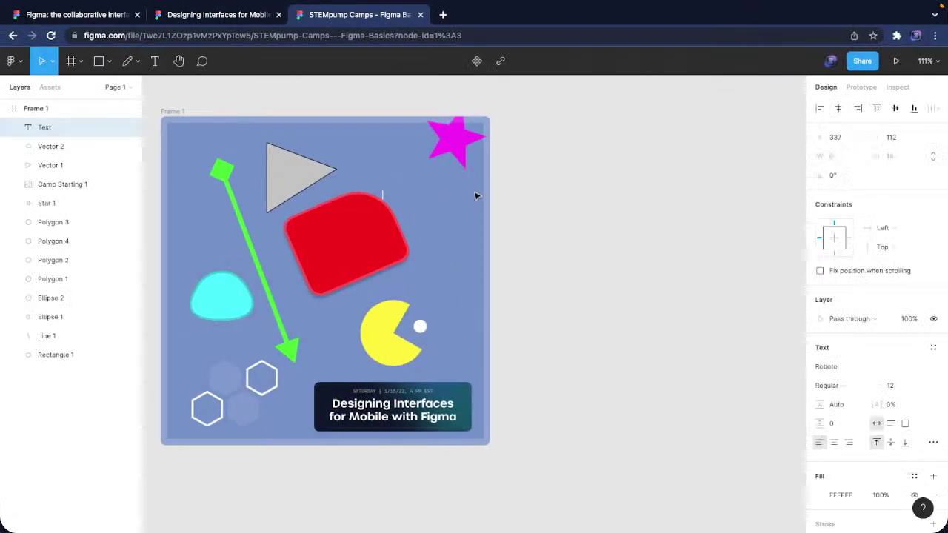
{"action": "type", "text": "Thios is text!"}
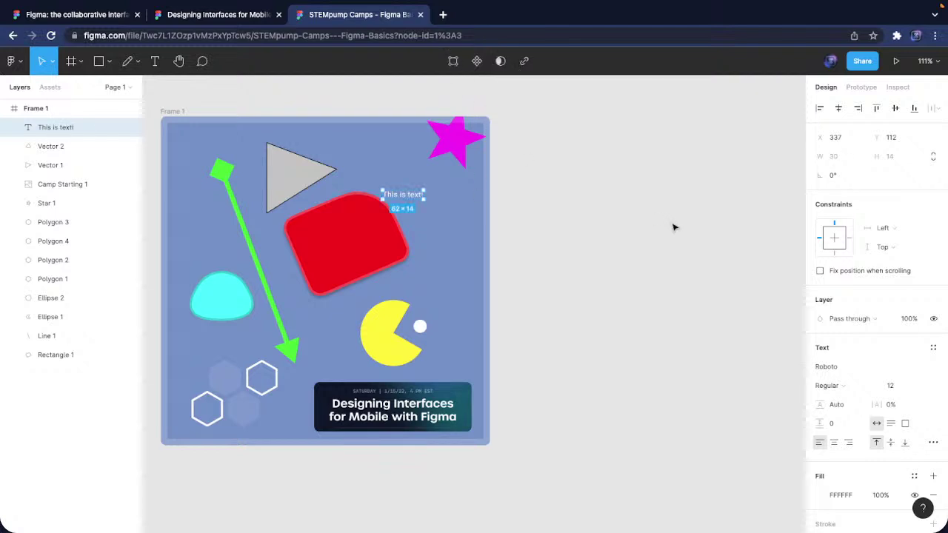
Move the "This is text!" layer slightly away from the red shape and set its font to DM Sans
{"action": "scroll", "coordinate": [875, 297], "scroll_direction": "down", "scroll_amount": 2}
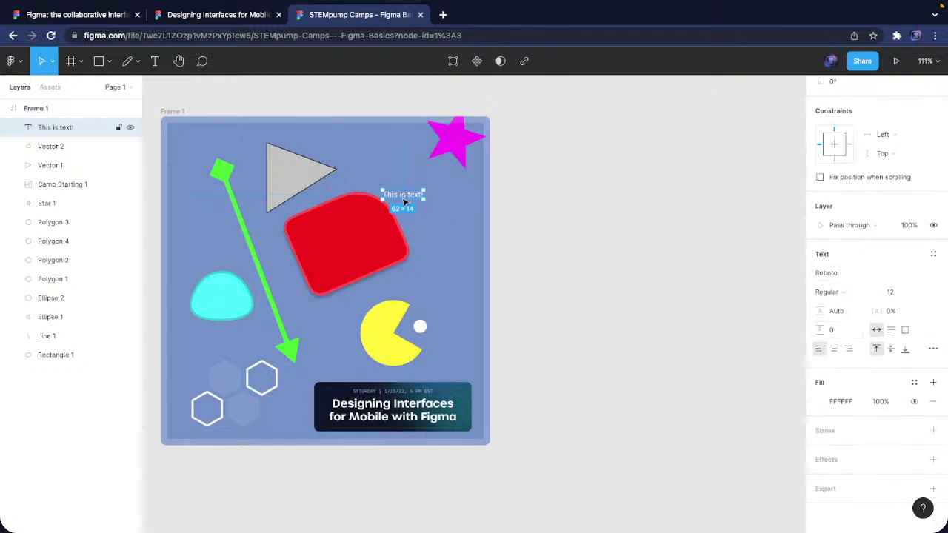
{"action": "left_click_drag", "start_coordinate": [405, 202], "coordinate": [414, 206]}
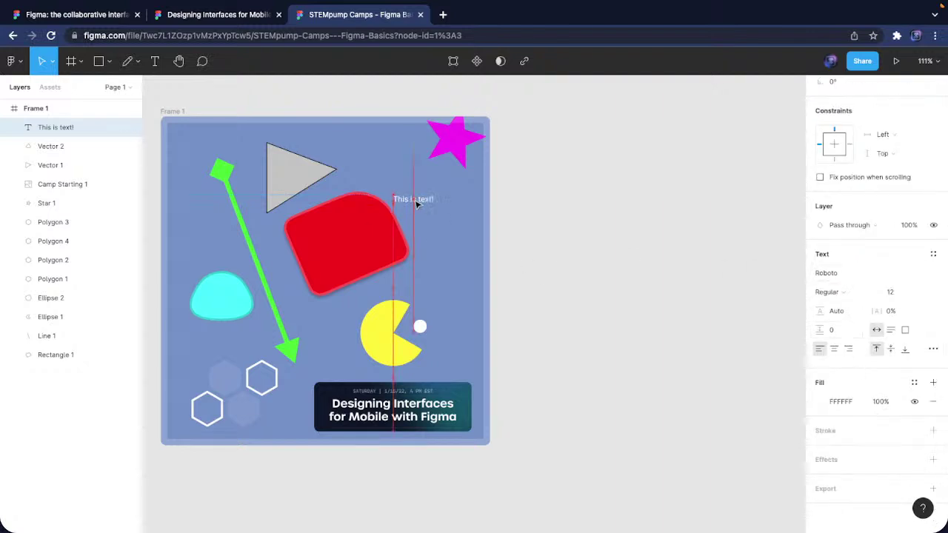
{"action": "left_click", "coordinate": [931, 274]}
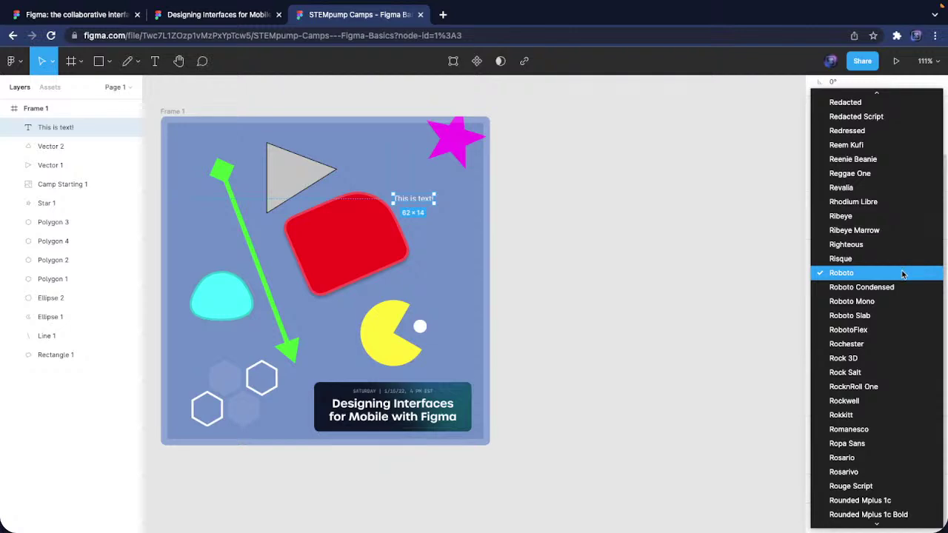
{"action": "scroll", "coordinate": [892, 274], "scroll_direction": "down", "scroll_amount": 15}
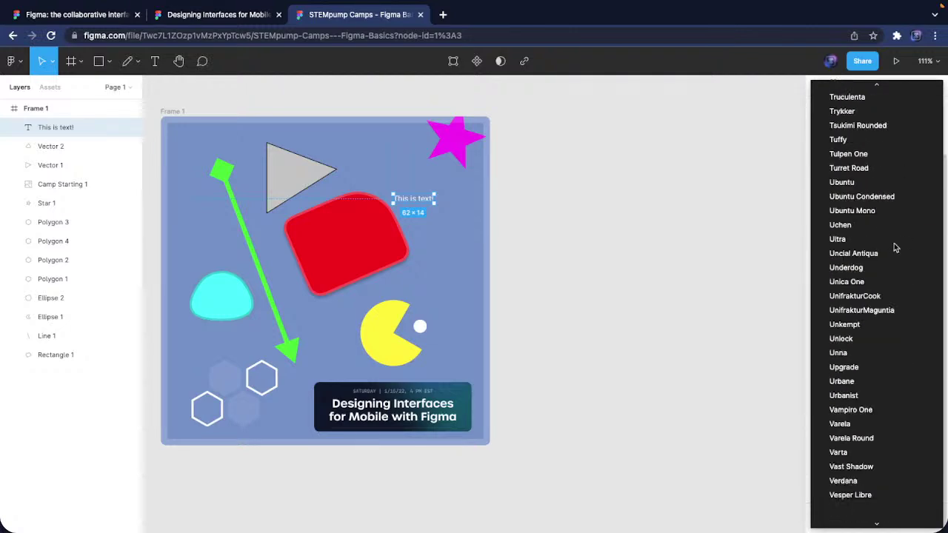
{"action": "scroll", "coordinate": [844, 466], "scroll_direction": "up", "scroll_amount": 20}
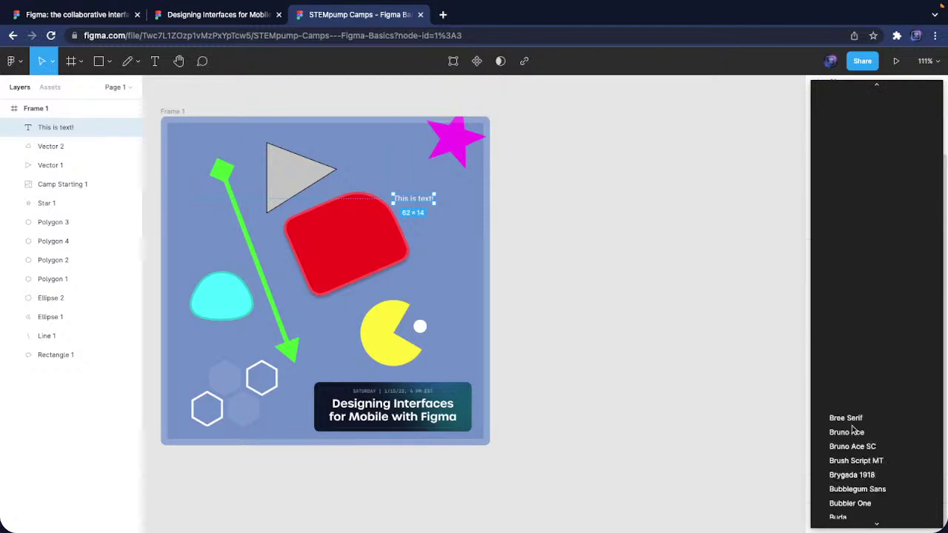
{"action": "scroll", "coordinate": [856, 400], "scroll_direction": "up", "scroll_amount": 10}
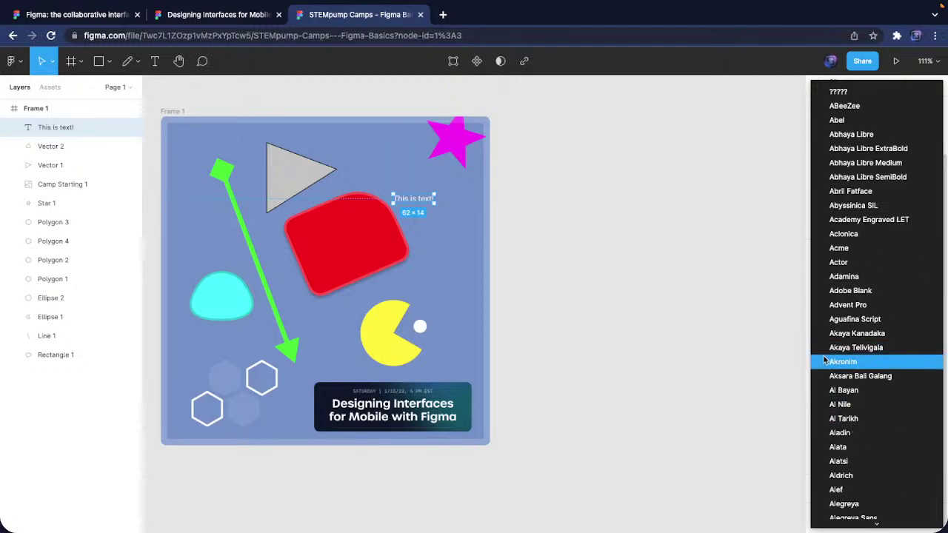
{"action": "scroll", "coordinate": [857, 356], "scroll_direction": "down", "scroll_amount": 5}
{"action": "scroll", "coordinate": [874, 352], "scroll_direction": "down", "scroll_amount": 20}
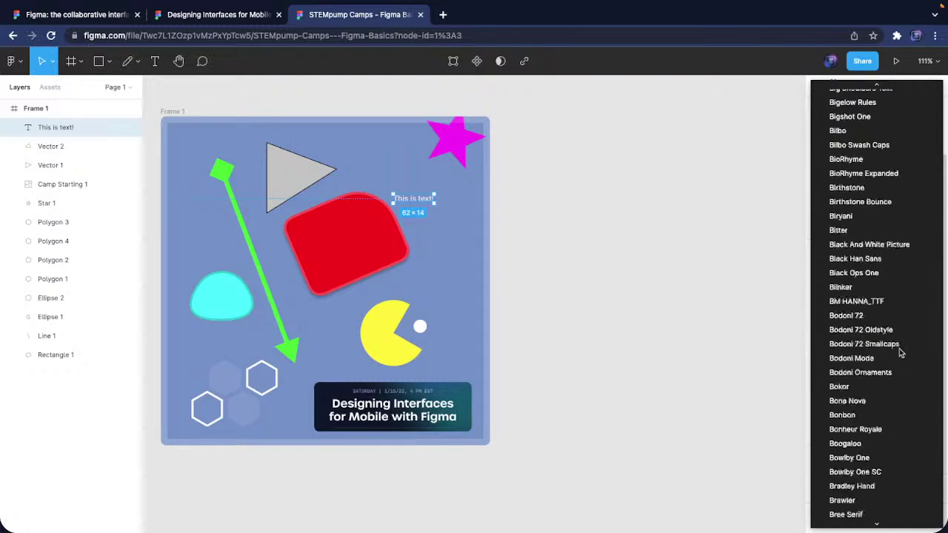
{"action": "scroll", "coordinate": [902, 349], "scroll_direction": "down", "scroll_amount": 15}
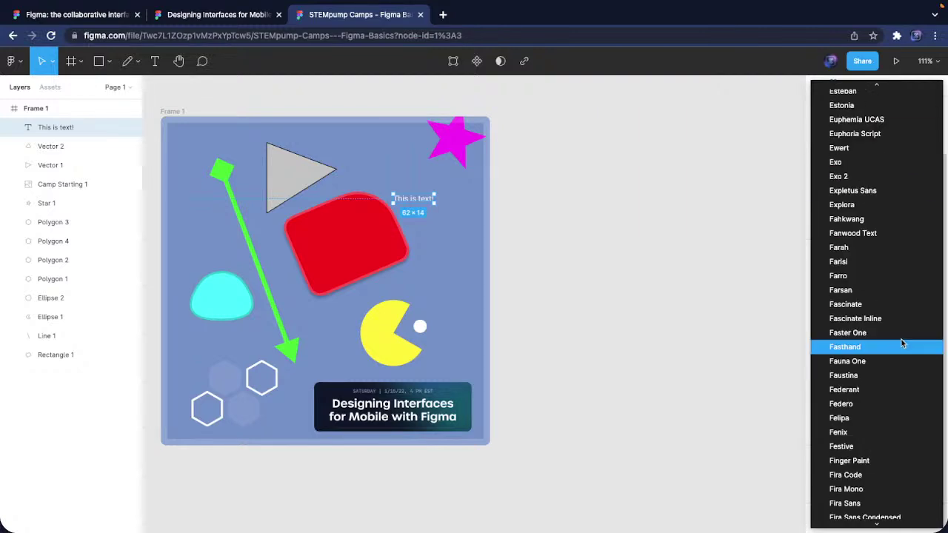
{"action": "scroll", "coordinate": [903, 343], "scroll_direction": "up", "scroll_amount": 3}
{"action": "scroll", "coordinate": [901, 341], "scroll_direction": "up", "scroll_amount": 3}
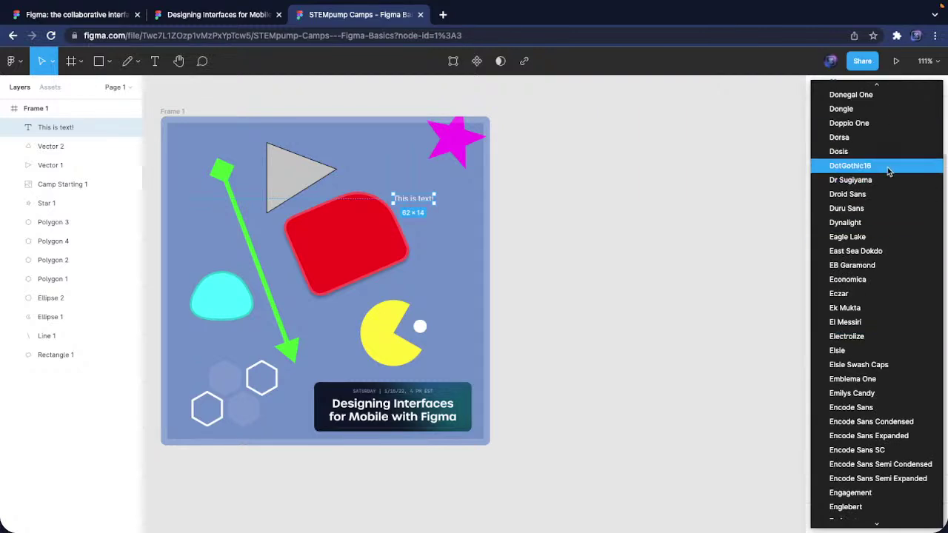
{"action": "scroll", "coordinate": [889, 172], "scroll_direction": "up", "scroll_amount": 1}
{"action": "scroll", "coordinate": [886, 148], "scroll_direction": "up", "scroll_amount": 1}
{"action": "left_click", "coordinate": [872, 100]}
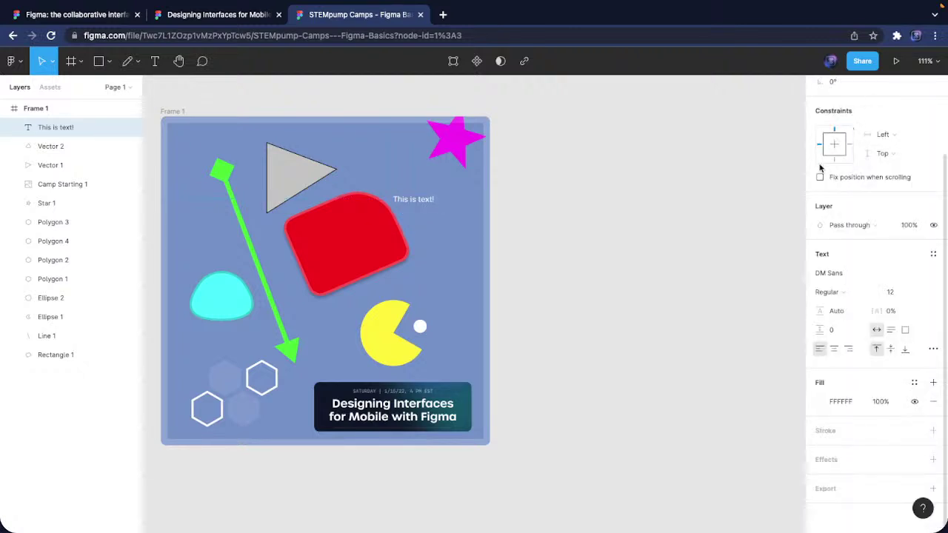
Set the text to Bold at size 48 and move it across the red shape, fully inside Frame 1
{"action": "left_click", "coordinate": [872, 295]}
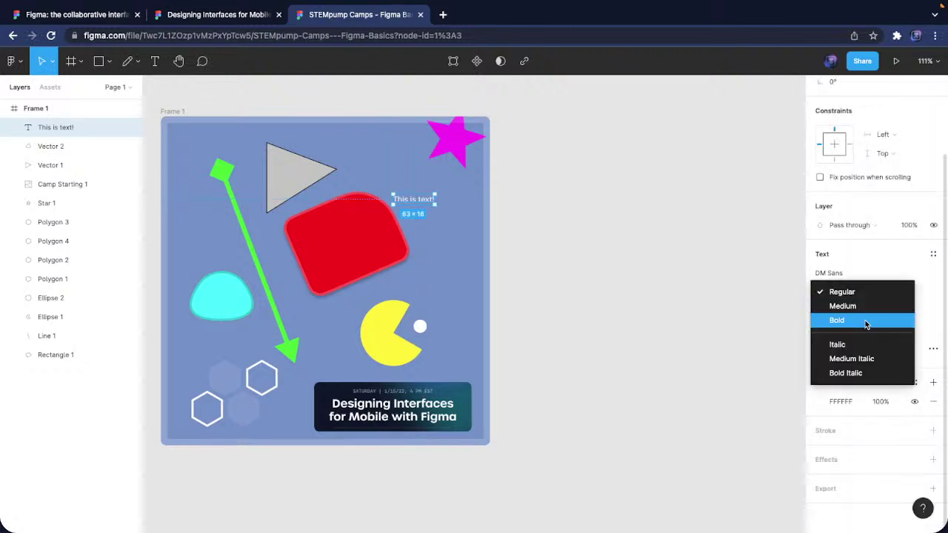
{"action": "left_click", "coordinate": [865, 323]}
{"action": "left_click", "coordinate": [916, 292]}
{"action": "left_click", "coordinate": [906, 379]}
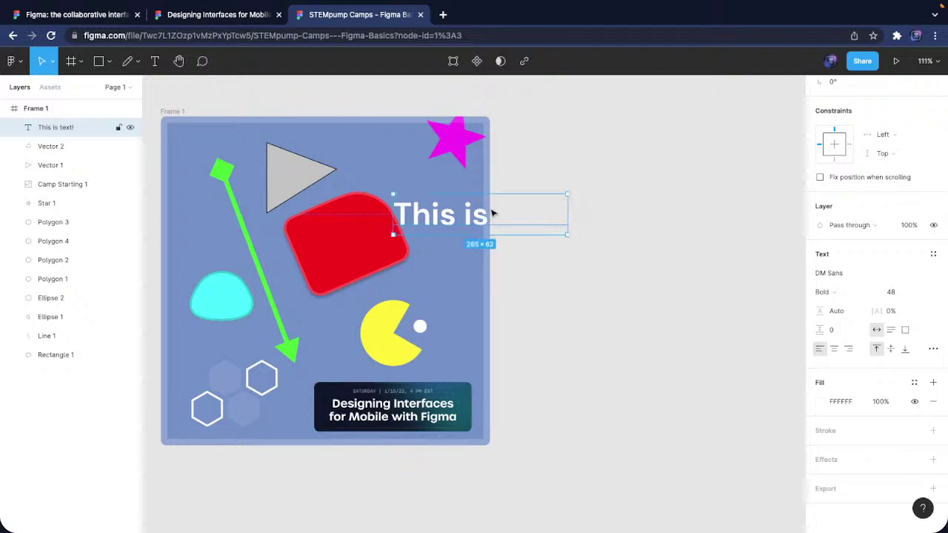
{"action": "left_click_drag", "start_coordinate": [492, 213], "coordinate": [458, 254]}
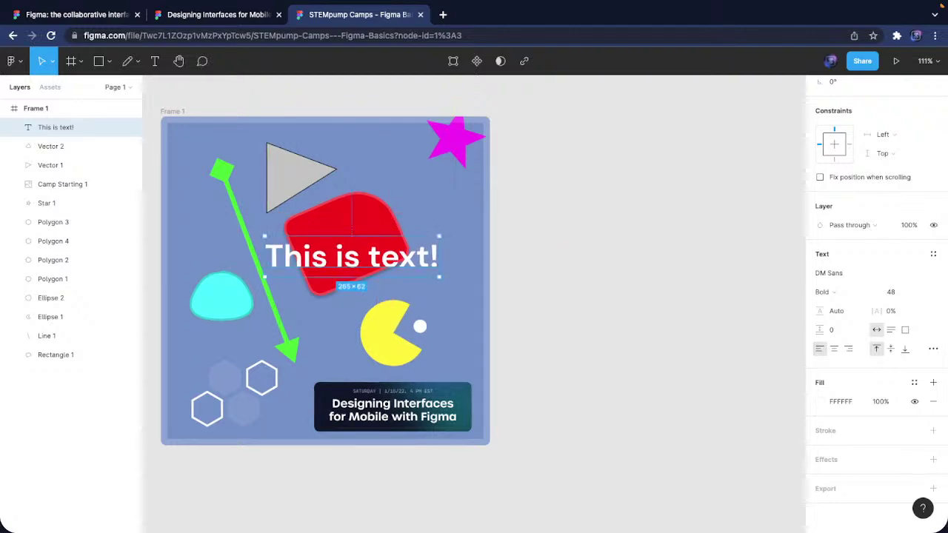
Tighten the letter spacing of "This is text!" to -7%
{"action": "left_click", "coordinate": [610, 297]}
{"action": "left_click", "coordinate": [417, 267]}
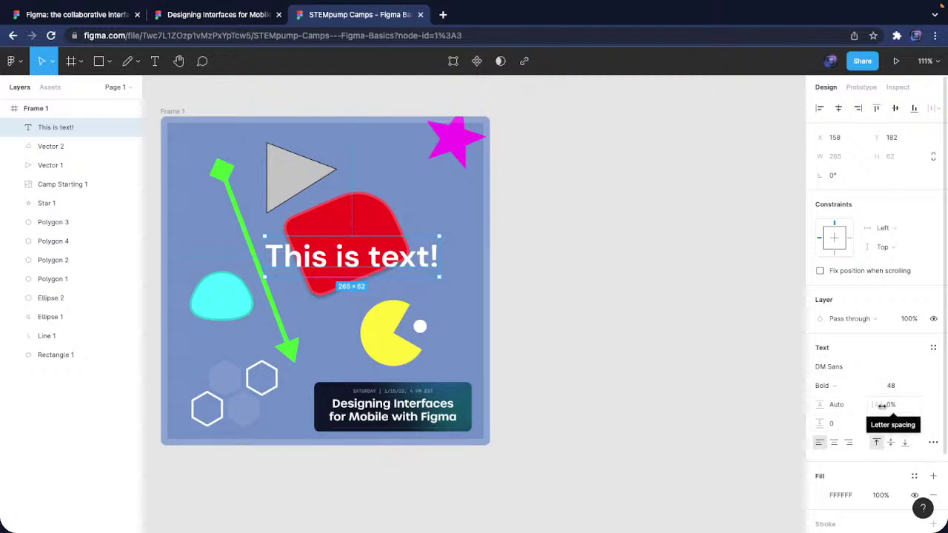
{"action": "mouse_move", "coordinate": [882, 406]}
{"action": "left_mouse_down"}
{"action": "mouse_move", "coordinate": [875, 410]}
{"action": "mouse_move", "coordinate": [893, 406]}
{"action": "left_mouse_up"}
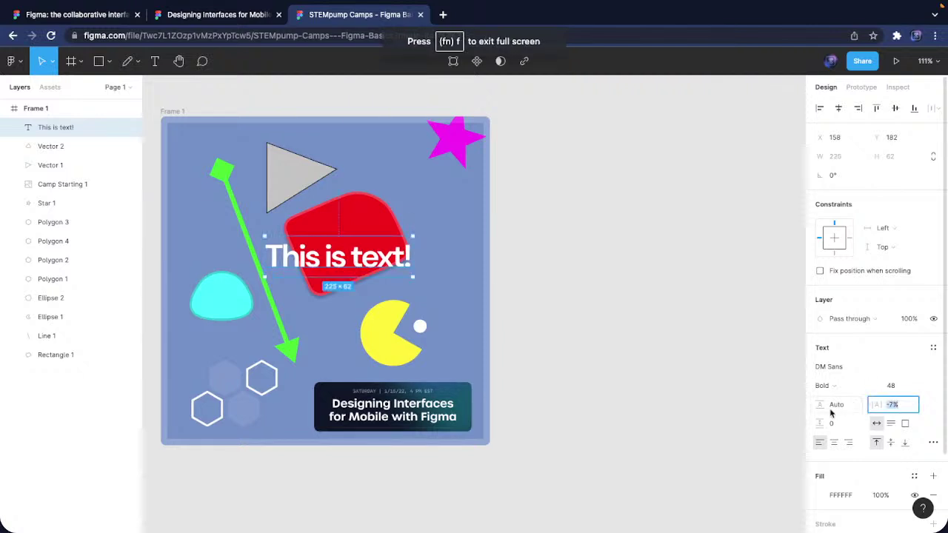
Try a larger line height on the "This is text!" layer and undo the change
{"action": "left_click_drag", "start_coordinate": [815, 405], "coordinate": [867, 404]}
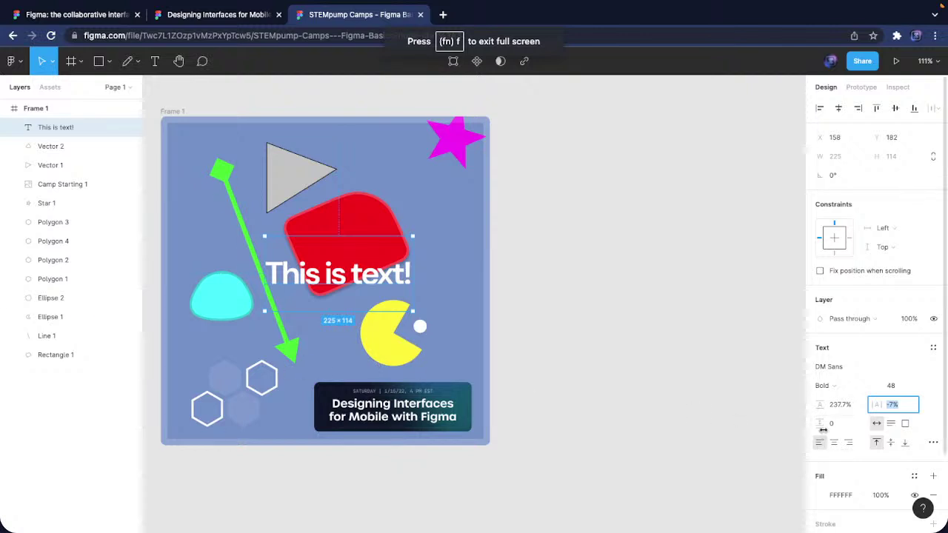
{"action": "key", "text": "ctrl+z"}
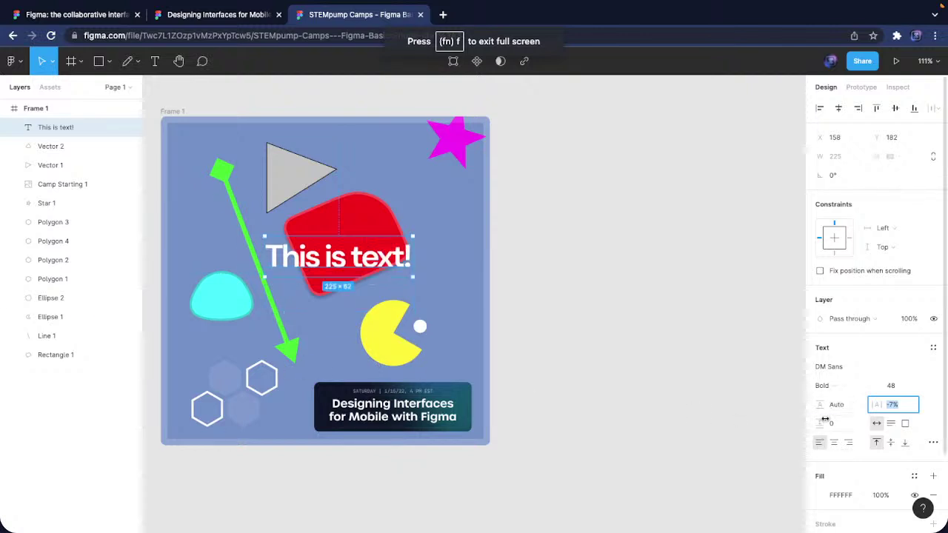
{"action": "left_click_drag", "start_coordinate": [824, 419], "coordinate": [896, 417]}
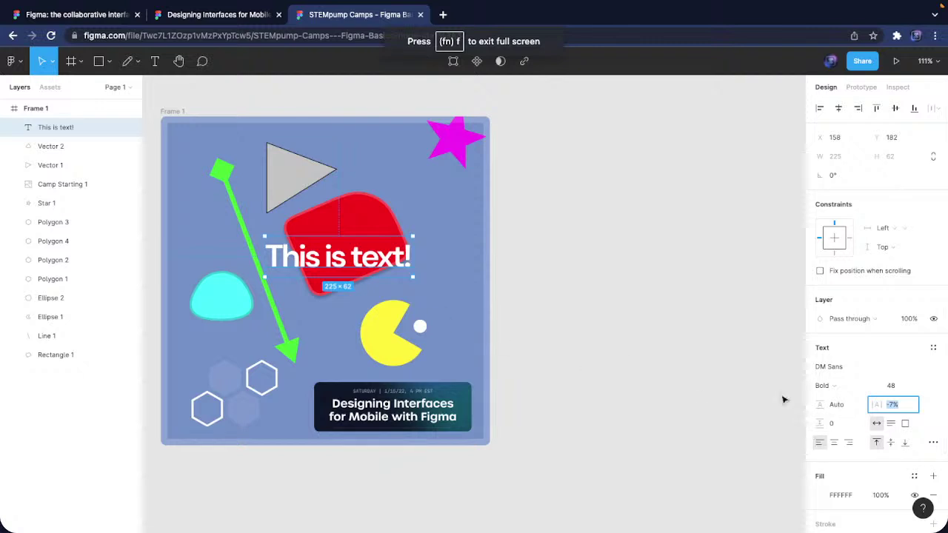
Try the fixed-size and auto-height resizing modes on the text, and widen its box to about 323
{"action": "left_click", "coordinate": [892, 423]}
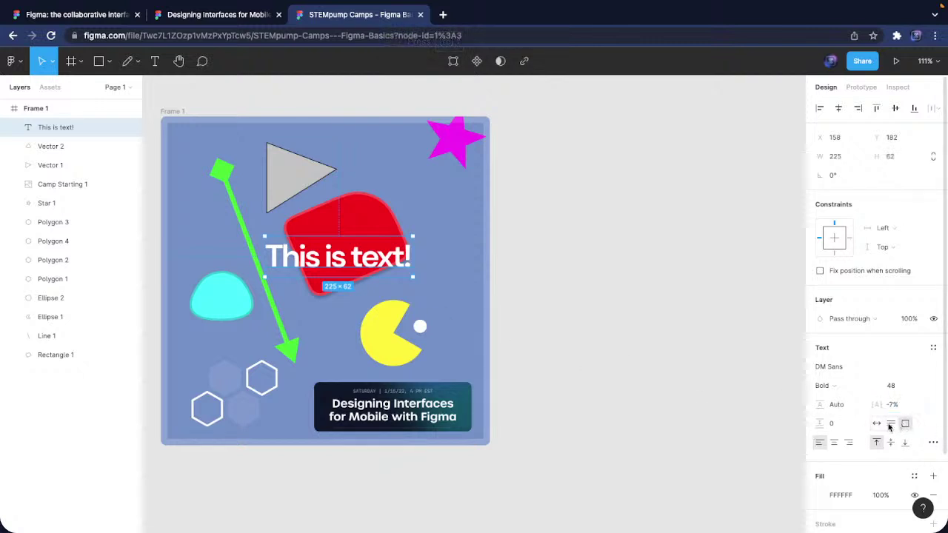
{"action": "left_click", "coordinate": [890, 427]}
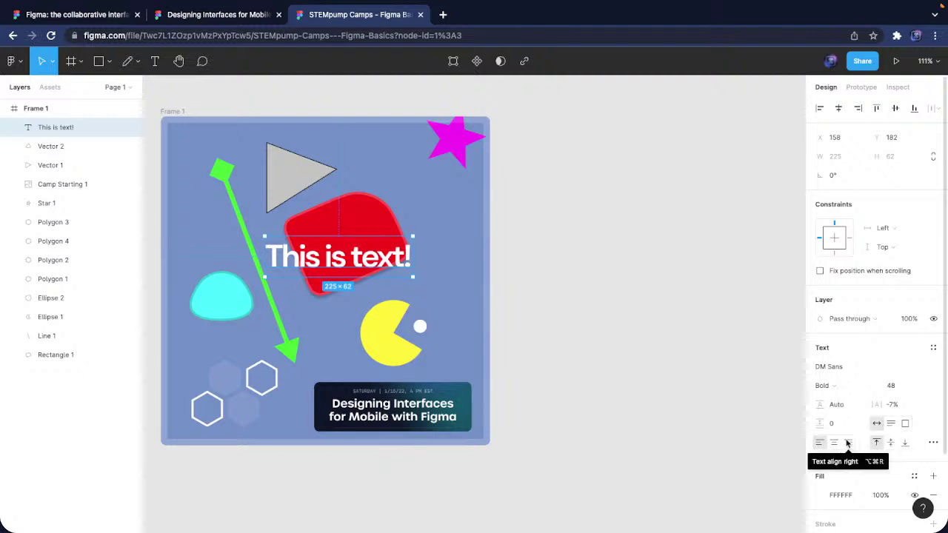
{"action": "left_click_drag", "start_coordinate": [411, 266], "coordinate": [491, 266]}
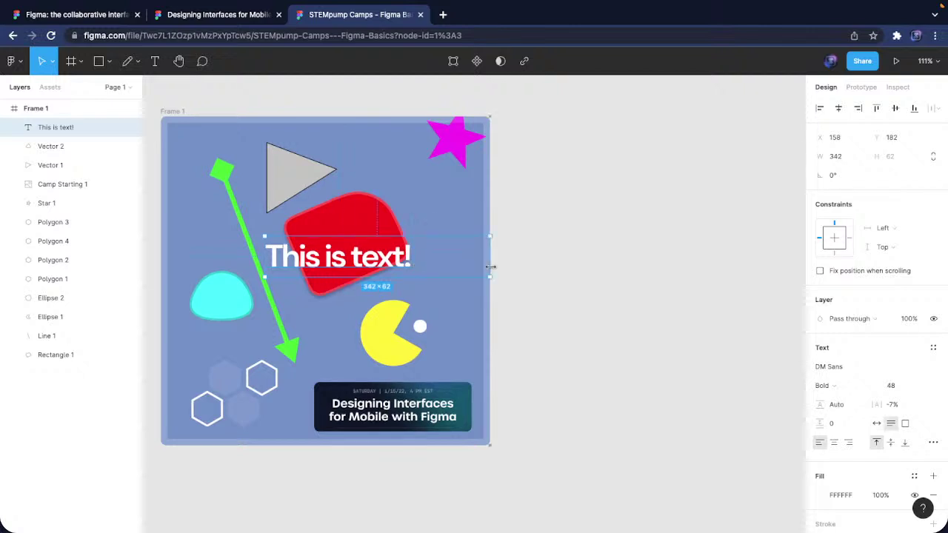
Try right and centre horizontal alignment on the text, and return it to left alignment
{"action": "left_click", "coordinate": [848, 442]}
{"action": "left_click", "coordinate": [820, 443]}
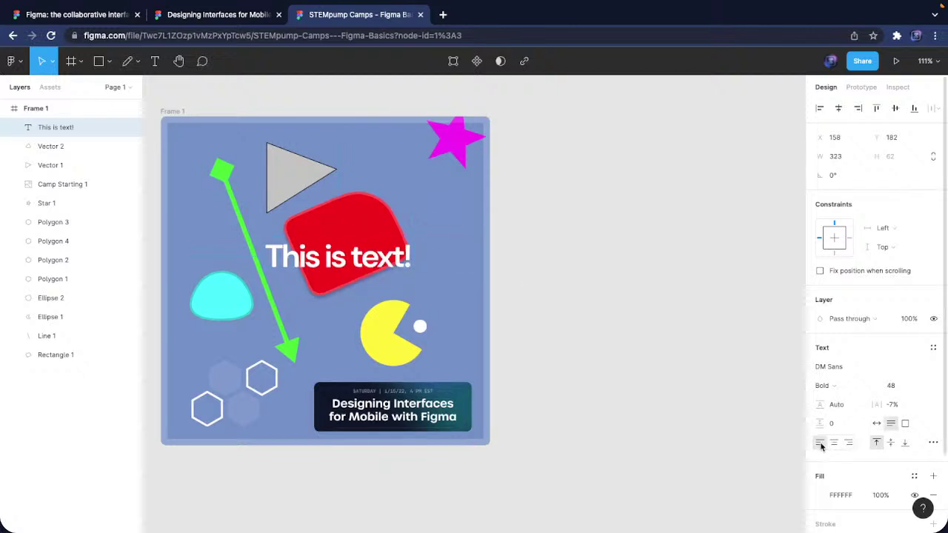
{"action": "left_click", "coordinate": [833, 443]}
{"action": "left_click", "coordinate": [849, 443]}
{"action": "left_click", "coordinate": [834, 443]}
{"action": "left_click", "coordinate": [820, 443]}
Make the text box about 155 high and centre its text both horizontally and vertically
{"action": "left_click_drag", "start_coordinate": [444, 277], "coordinate": [445, 338]}
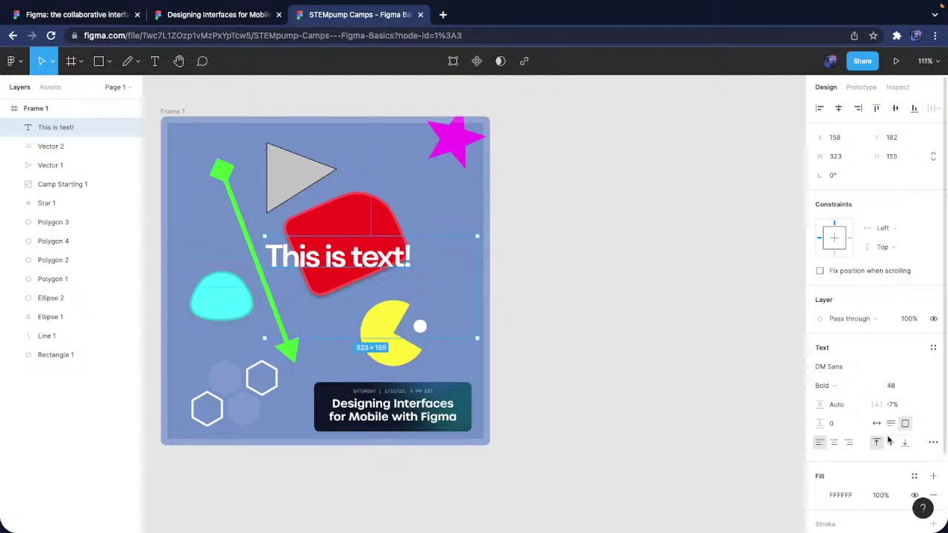
{"action": "left_click", "coordinate": [890, 442]}
{"action": "left_click", "coordinate": [904, 442]}
{"action": "left_click", "coordinate": [834, 443]}
{"action": "left_click", "coordinate": [891, 443]}
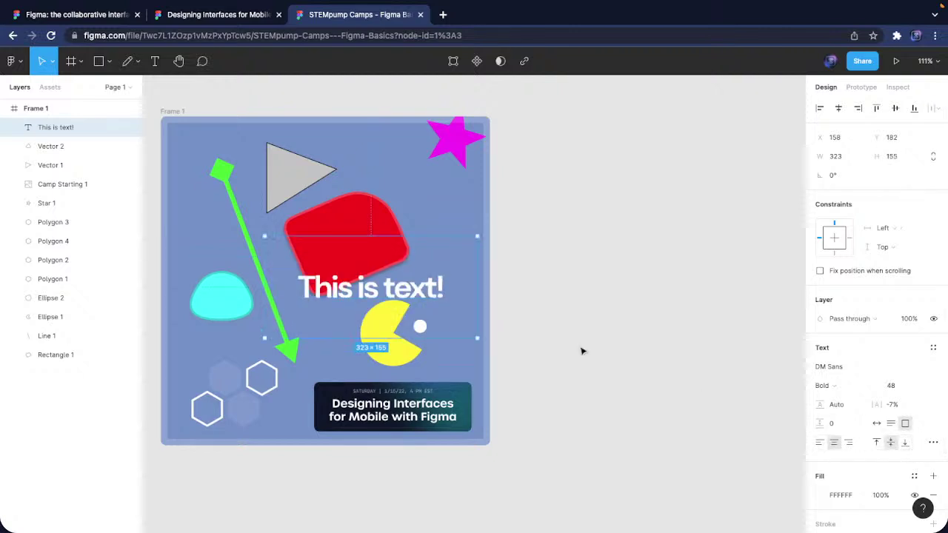
Move the text box up over the red polygon to about X 125, Y 151
{"action": "left_click_drag", "start_coordinate": [420, 286], "coordinate": [392, 266]}
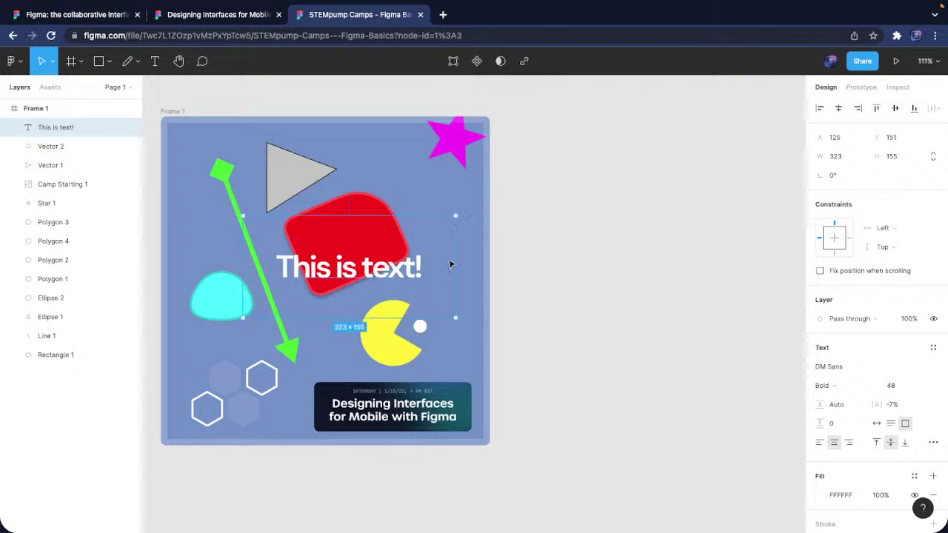
{"action": "left_click", "coordinate": [490, 269]}
{"action": "left_click", "coordinate": [443, 283]}
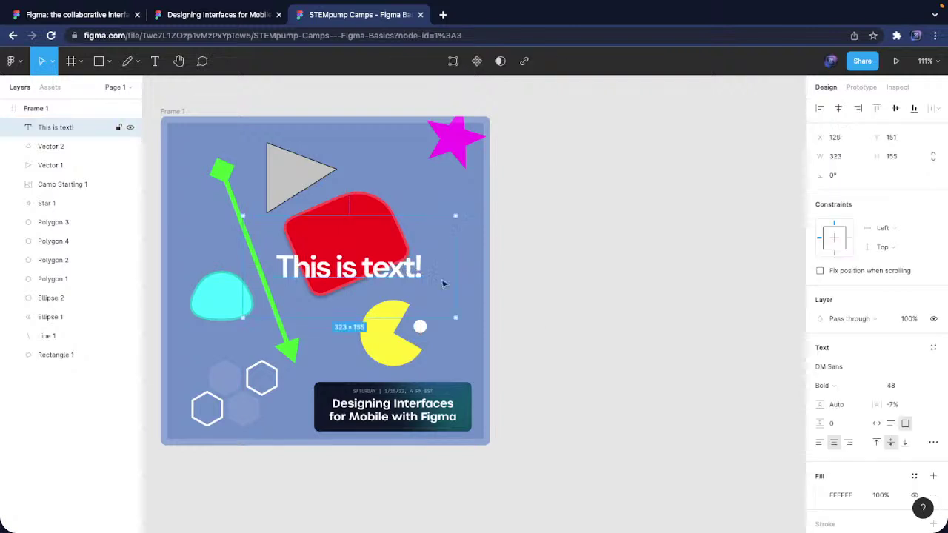
Open the text's type details and try the underline and strikethrough decorations, returning to no decoration
{"action": "left_click", "coordinate": [933, 443]}
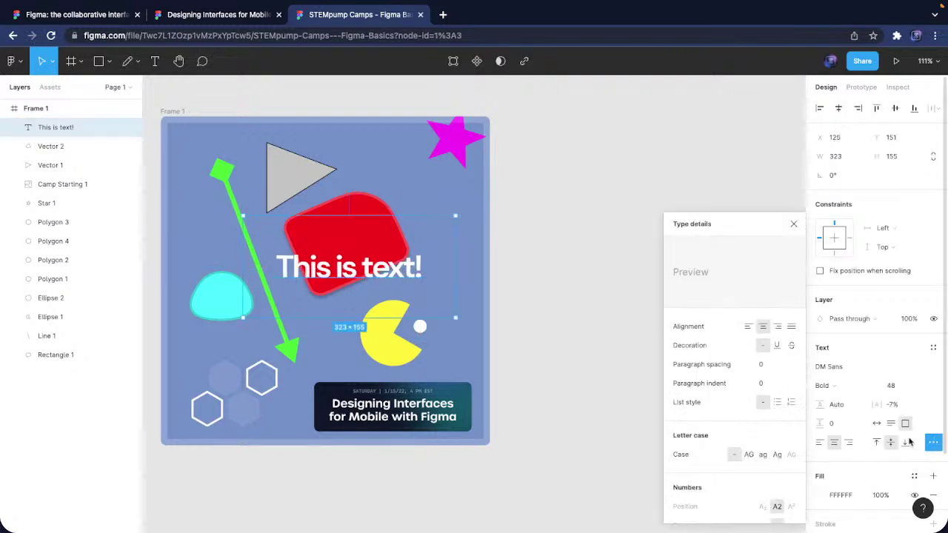
{"action": "left_click", "coordinate": [777, 346]}
{"action": "left_click", "coordinate": [791, 346]}
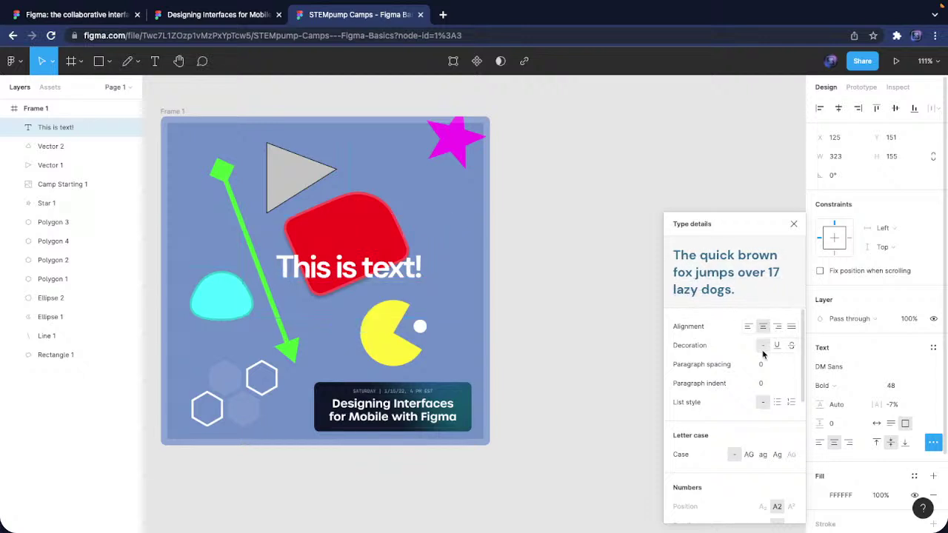
{"action": "left_click_drag", "start_coordinate": [761, 365], "coordinate": [715, 363]}
{"action": "mouse_move", "coordinate": [760, 383]}
{"action": "left_mouse_down"}
{"action": "mouse_move", "coordinate": [789, 382]}
{"action": "mouse_move", "coordinate": [761, 383]}
{"action": "left_mouse_up"}
Try the bulleted and numbered list styles on the text, and return to no list
{"action": "left_click", "coordinate": [778, 402]}
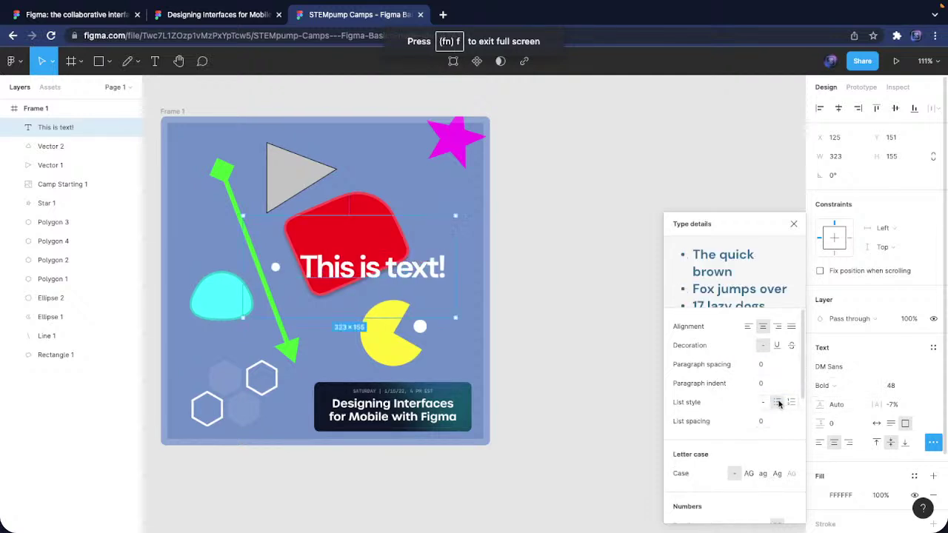
{"action": "left_click", "coordinate": [791, 402]}
{"action": "left_click", "coordinate": [764, 403]}
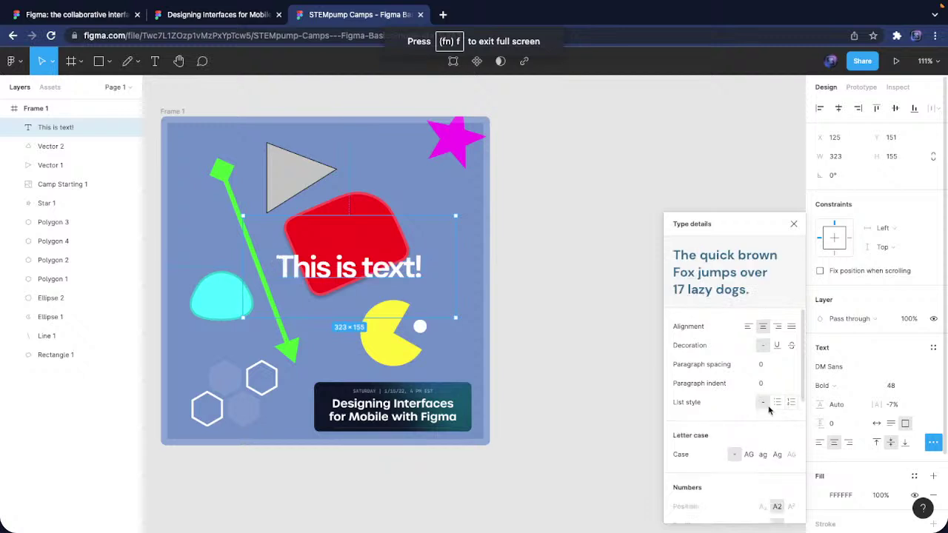
Try uppercase, lowercase and title case on the text, and restore its original letter case
{"action": "left_click", "coordinate": [749, 455]}
{"action": "left_click", "coordinate": [760, 456]}
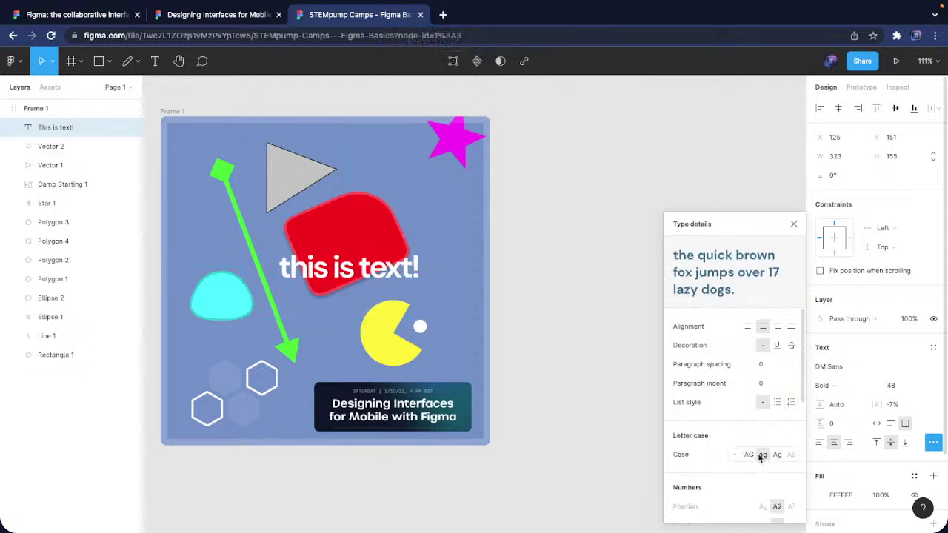
{"action": "left_click", "coordinate": [778, 456]}
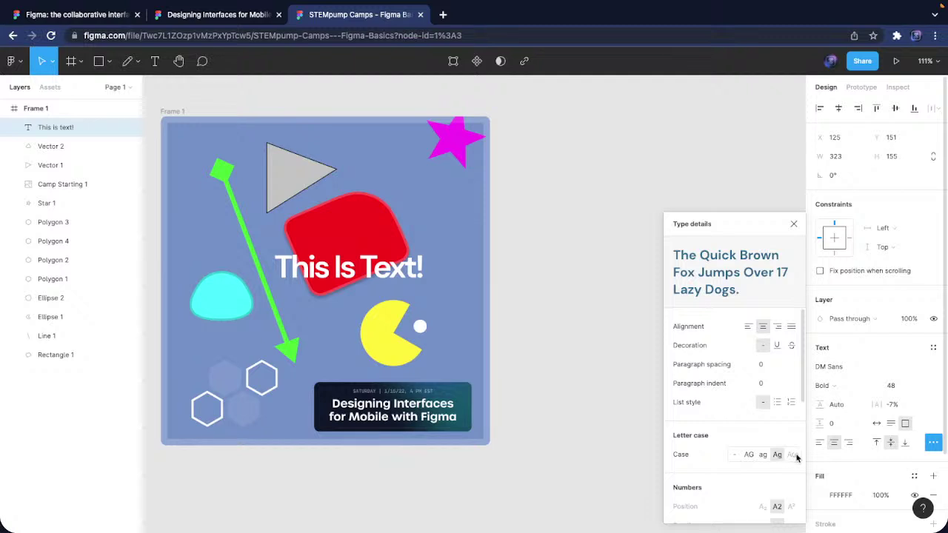
{"action": "left_click", "coordinate": [730, 454]}
Review the stylistic sets and horizontal spacing options in the type details, and close them
{"action": "scroll", "coordinate": [763, 429], "scroll_direction": "down", "scroll_amount": 5}
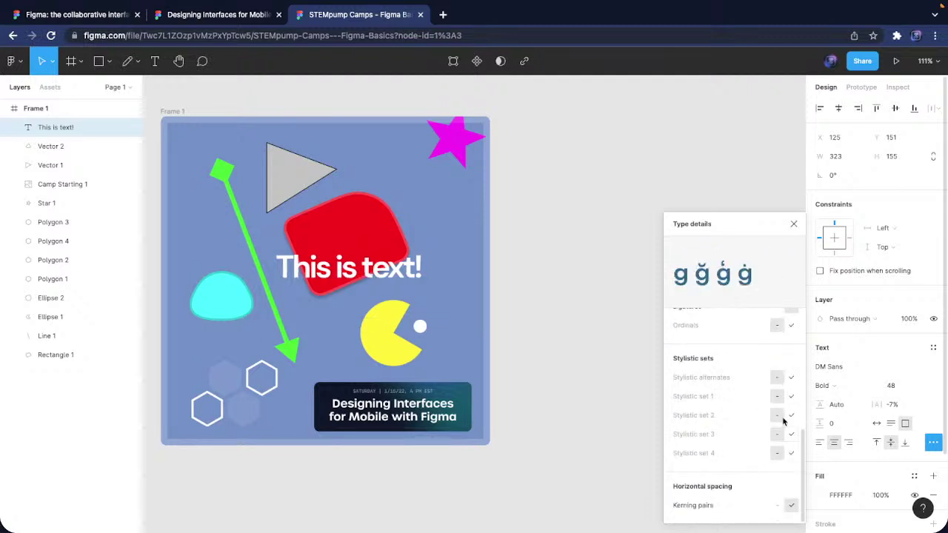
{"action": "left_click", "coordinate": [792, 453]}
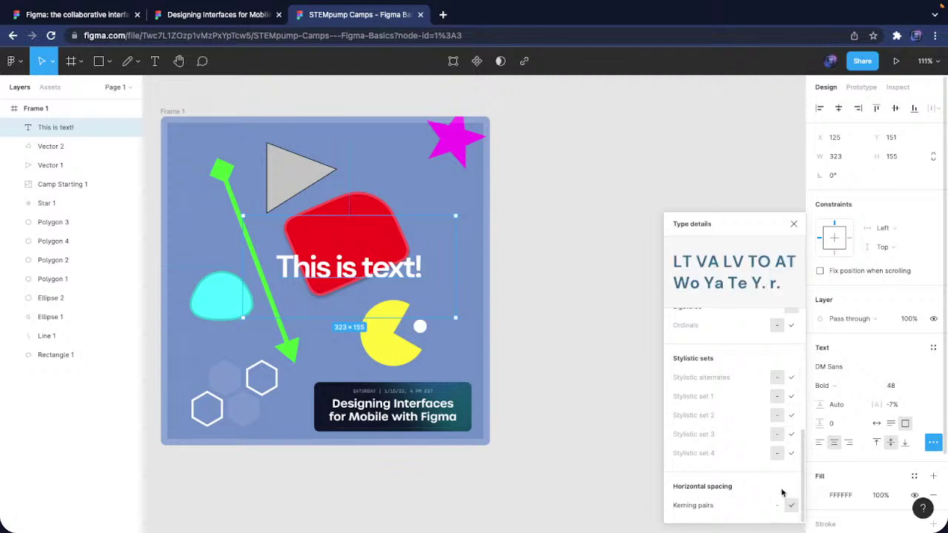
{"action": "left_click", "coordinate": [793, 224]}
Set the text layer's opacity to 75%
{"action": "left_click", "coordinate": [849, 319]}
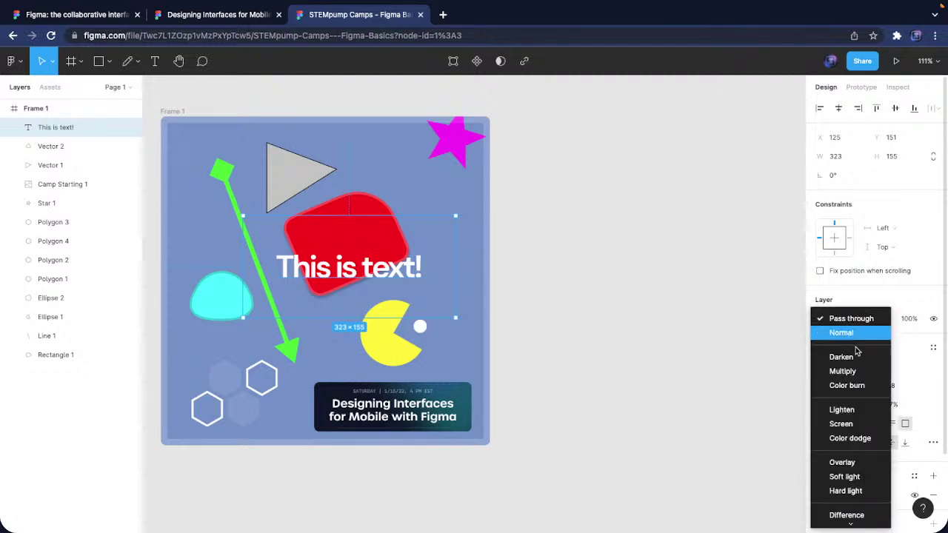
{"action": "left_click", "coordinate": [912, 320]}
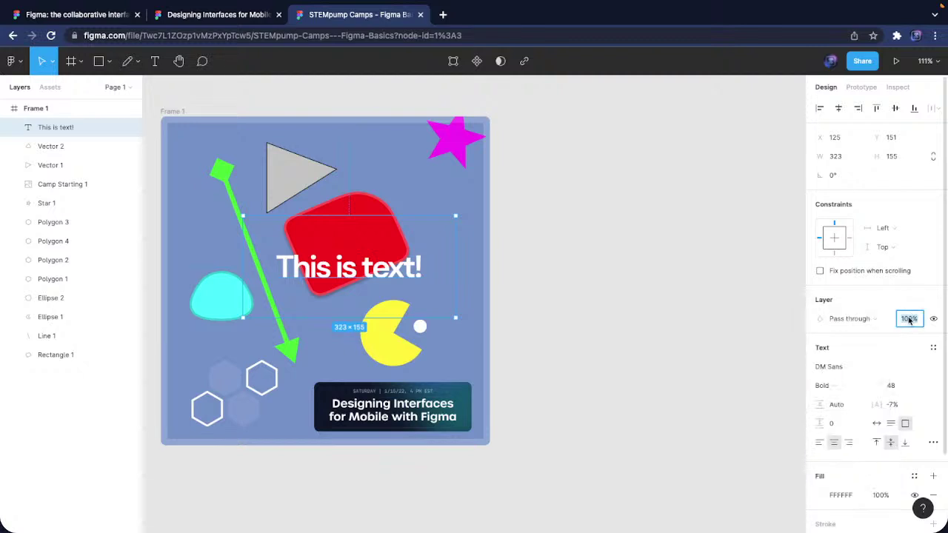
{"action": "type", "text": "75"}
{"action": "key", "text": "Return"}
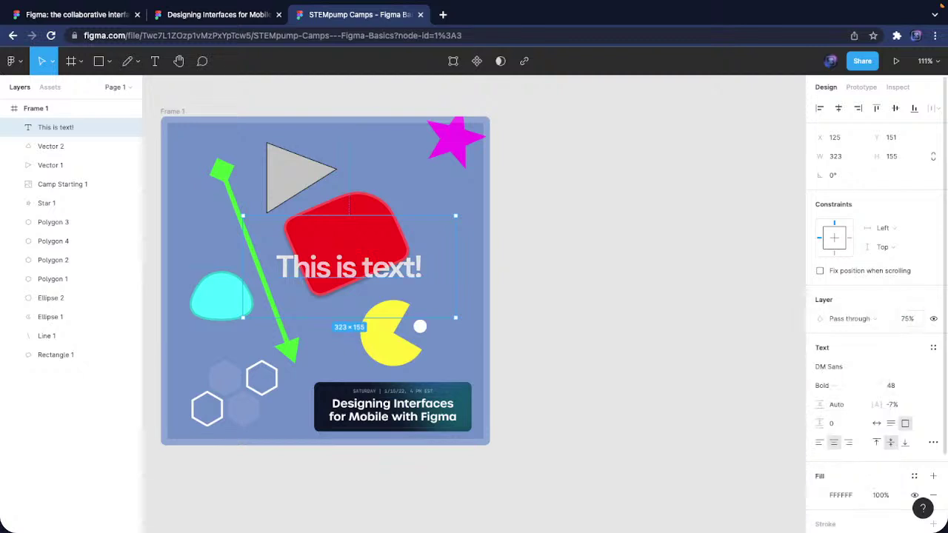
Try the Darken, Multiply, Color burn and Screen blend modes on the text layer
{"action": "left_click", "coordinate": [869, 319]}
{"action": "left_click", "coordinate": [864, 356]}
{"action": "left_click", "coordinate": [852, 319]}
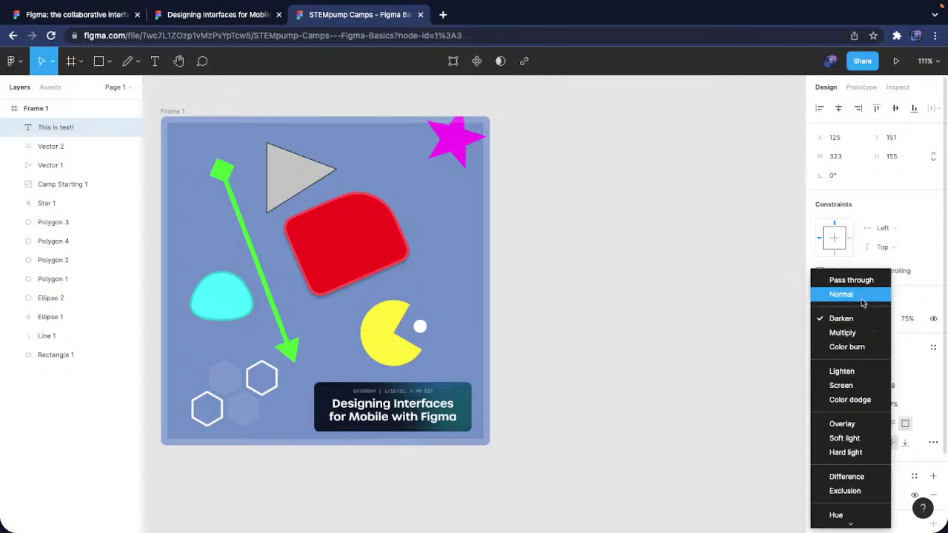
{"action": "left_click", "coordinate": [862, 294]}
{"action": "left_click", "coordinate": [864, 318]}
{"action": "left_click", "coordinate": [864, 360]}
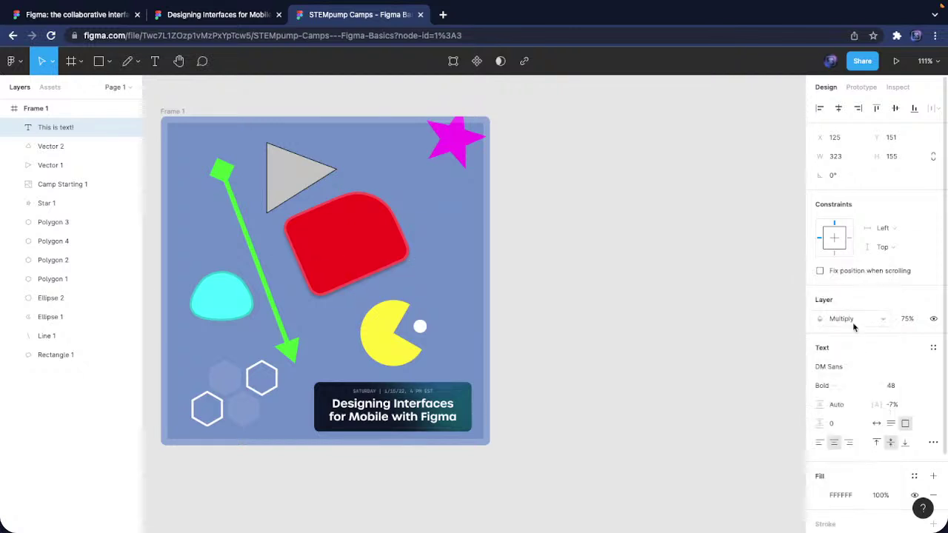
{"action": "left_click", "coordinate": [852, 321]}
{"action": "left_click", "coordinate": [861, 333]}
{"action": "left_click", "coordinate": [857, 320]}
{"action": "left_click", "coordinate": [863, 353]}
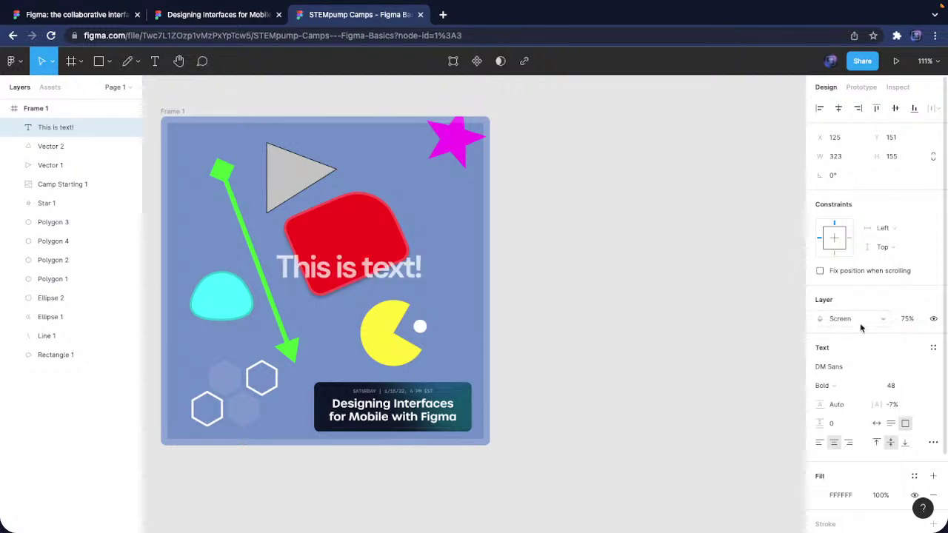
Try the Color dodge, Overlay, Soft light and Hard light blend modes on the text layer
{"action": "left_click", "coordinate": [857, 319]}
{"action": "left_click", "coordinate": [854, 318]}
{"action": "left_click", "coordinate": [857, 319]}
{"action": "left_click", "coordinate": [859, 346]}
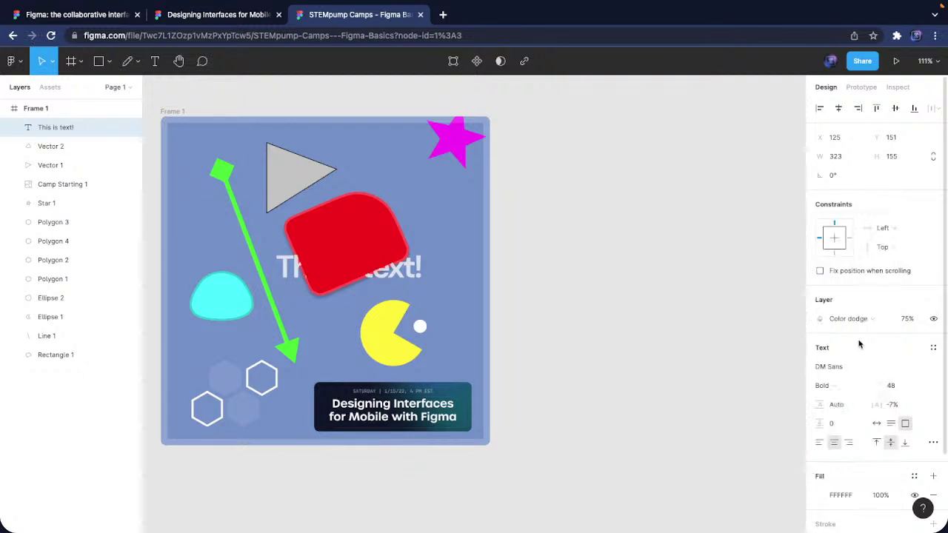
{"action": "left_click", "coordinate": [858, 325]}
{"action": "left_click", "coordinate": [853, 346]}
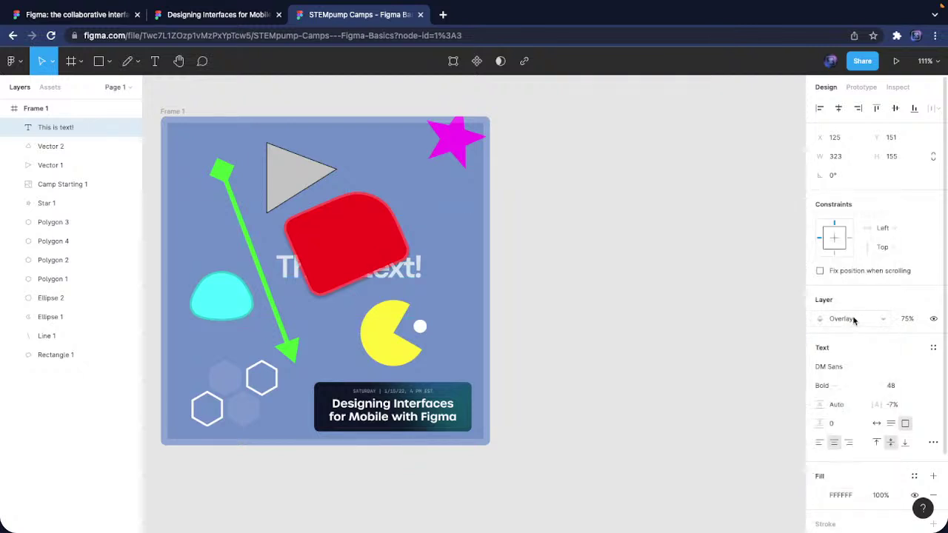
{"action": "left_click", "coordinate": [853, 318]}
{"action": "left_click", "coordinate": [849, 339]}
{"action": "left_click", "coordinate": [853, 320]}
{"action": "left_click", "coordinate": [851, 333]}
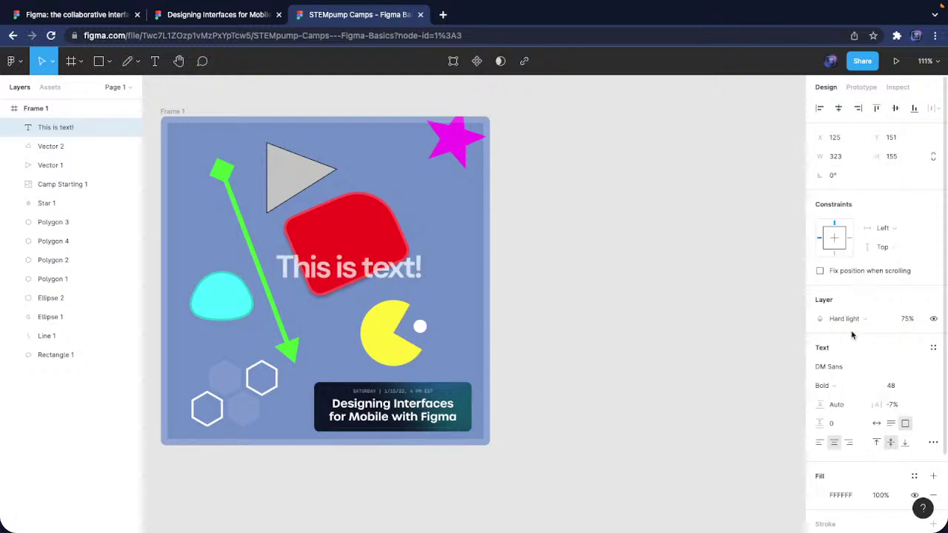
Try the Difference, Exclusion, Hue, Saturation, Color and Luminosity blend modes on the text layer
{"action": "left_click", "coordinate": [853, 320]}
{"action": "left_click", "coordinate": [853, 343]}
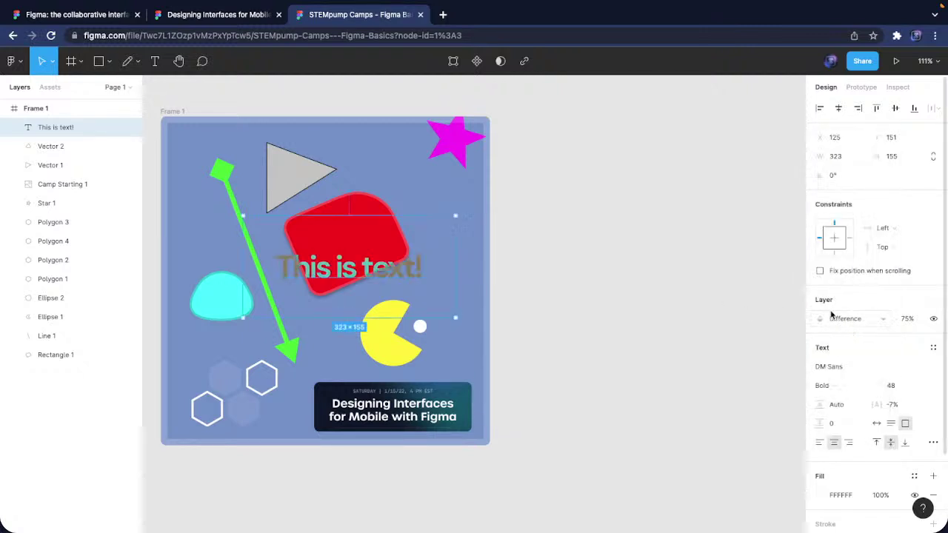
{"action": "left_click", "coordinate": [851, 320]}
{"action": "left_click", "coordinate": [850, 333]}
{"action": "left_click", "coordinate": [851, 320]}
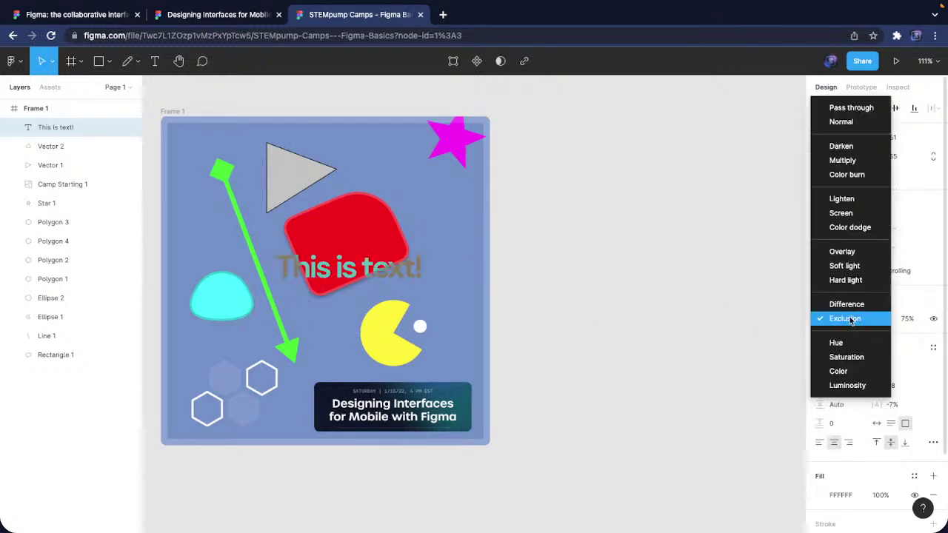
{"action": "left_click", "coordinate": [848, 338]}
{"action": "left_click", "coordinate": [850, 318]}
{"action": "left_click", "coordinate": [848, 332]}
{"action": "left_click", "coordinate": [851, 319]}
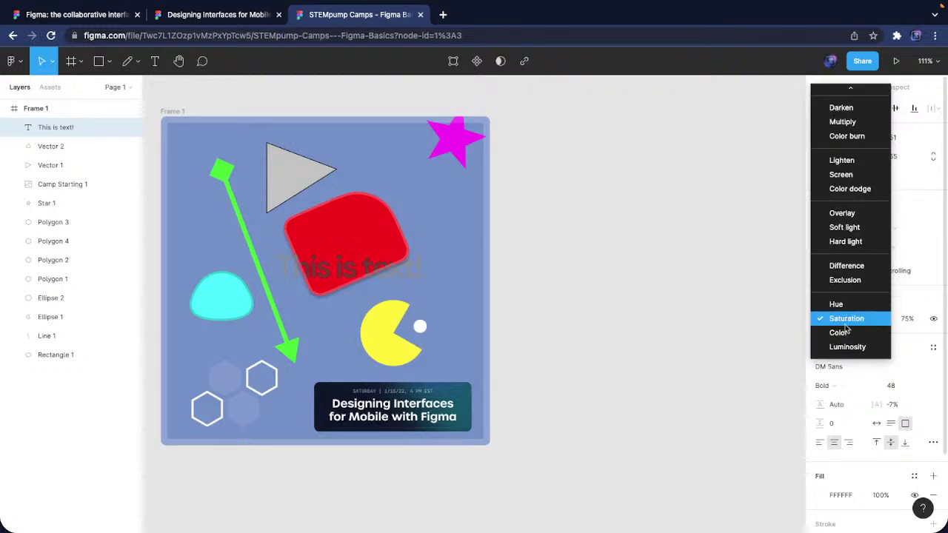
{"action": "left_click", "coordinate": [848, 333]}
{"action": "left_click", "coordinate": [850, 318]}
{"action": "left_click", "coordinate": [848, 335]}
Restore the text layer to the Pass through blend mode at 100% opacity, and deselect it
{"action": "left_click", "coordinate": [851, 318]}
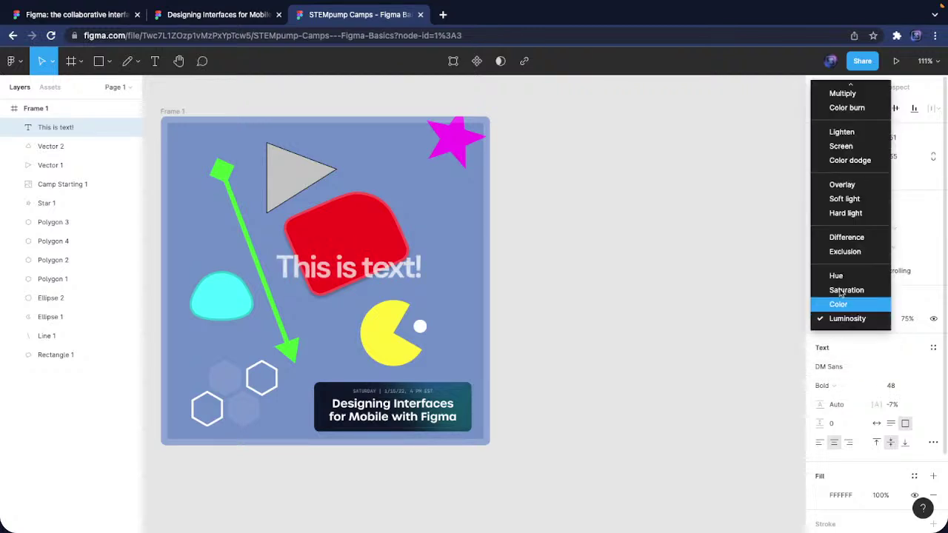
{"action": "scroll", "coordinate": [850, 104], "scroll_direction": "up", "scroll_amount": 3}
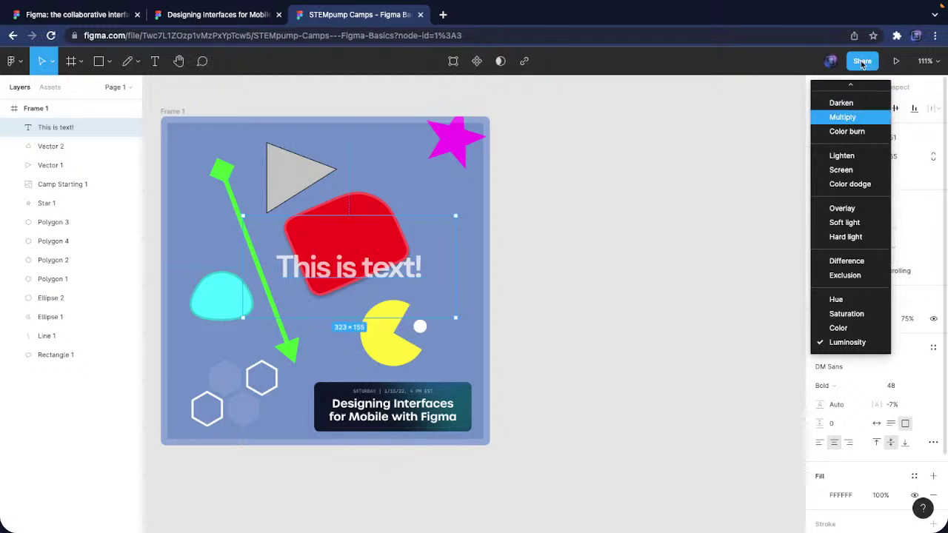
{"action": "left_click", "coordinate": [842, 94]}
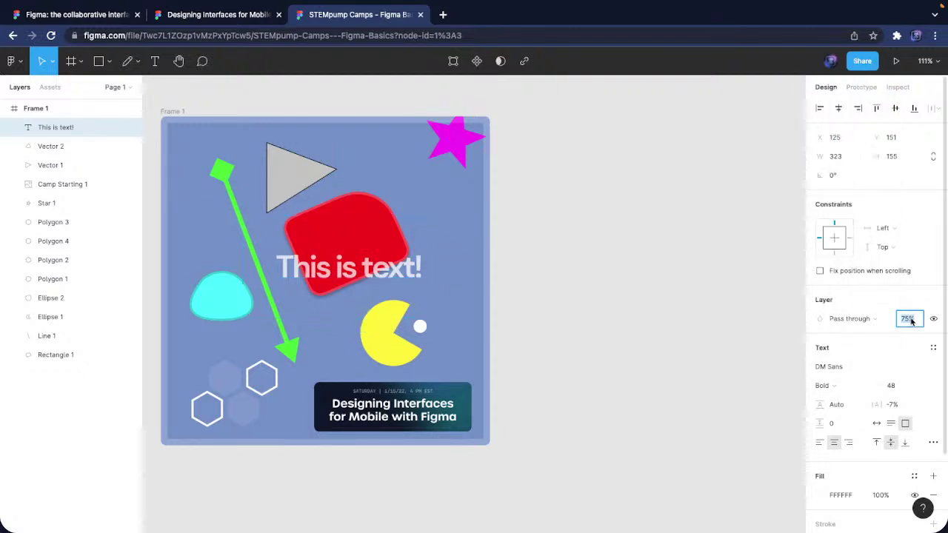
{"action": "type", "text": "100"}
{"action": "key", "text": "Return"}
{"action": "left_click", "coordinate": [666, 260]}
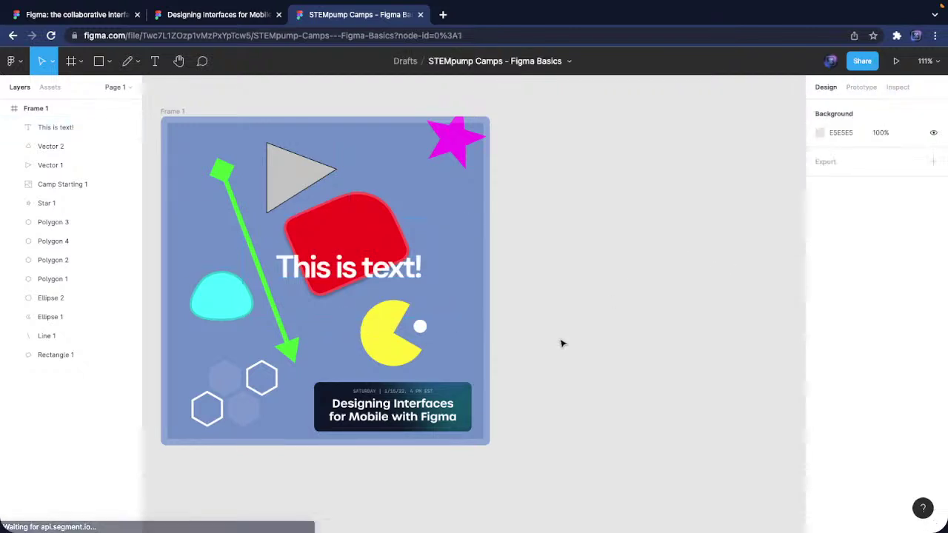
Round the gray triangle's corners to a radius of 8
{"action": "scroll", "coordinate": [561, 343], "scroll_direction": "left", "scroll_amount": 3}
{"action": "left_click", "coordinate": [423, 174]}
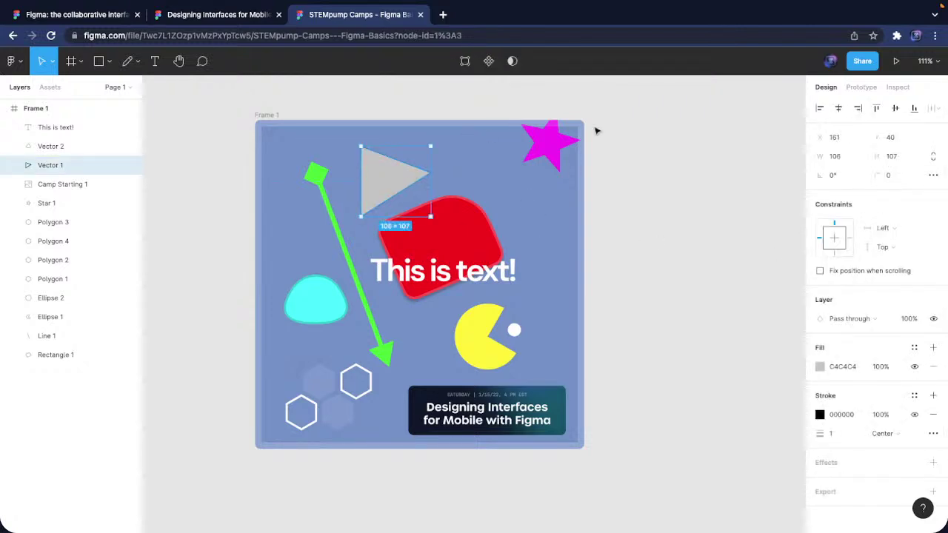
{"action": "left_click_drag", "start_coordinate": [878, 176], "coordinate": [896, 176]}
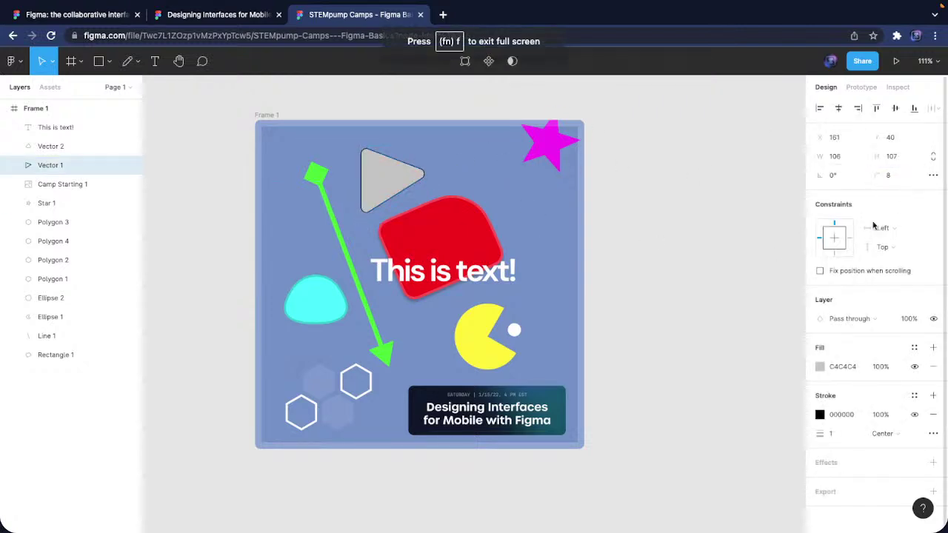
Fill the triangle with orange FF9900 and thicken its stroke to 29
{"action": "left_click", "coordinate": [820, 366]}
{"action": "left_click_drag", "start_coordinate": [717, 393], "coordinate": [711, 395]}
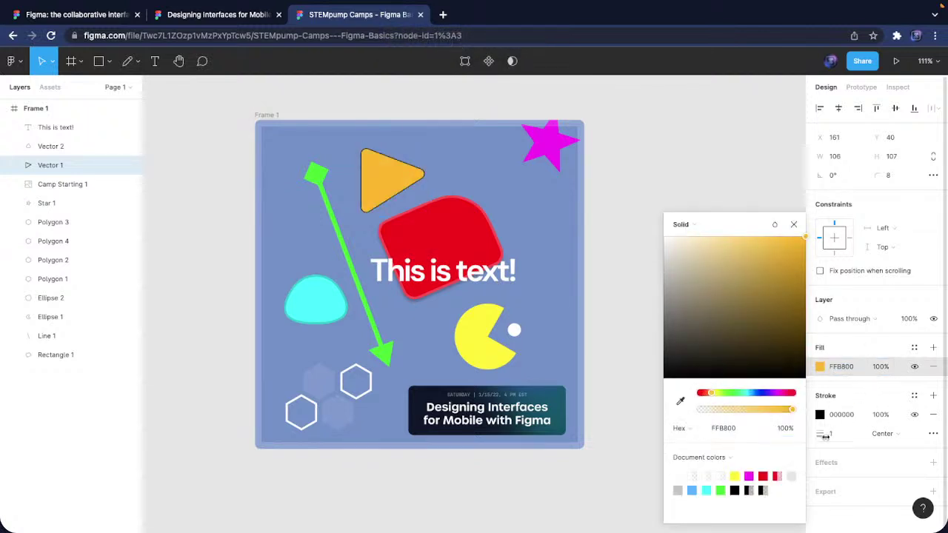
{"action": "left_click_drag", "start_coordinate": [825, 438], "coordinate": [846, 437]}
{"action": "mouse_move", "coordinate": [709, 394]}
{"action": "left_mouse_down"}
{"action": "mouse_move", "coordinate": [785, 394]}
{"action": "mouse_move", "coordinate": [709, 396]}
{"action": "left_mouse_up"}
Set the triangle's stroke color to purple A52882 and its weight to 5, and deselect it
{"action": "left_click", "coordinate": [820, 415]}
{"action": "left_click_drag", "start_coordinate": [787, 394], "coordinate": [776, 395]}
{"action": "left_click", "coordinate": [815, 416]}
{"action": "left_click", "coordinate": [818, 415]}
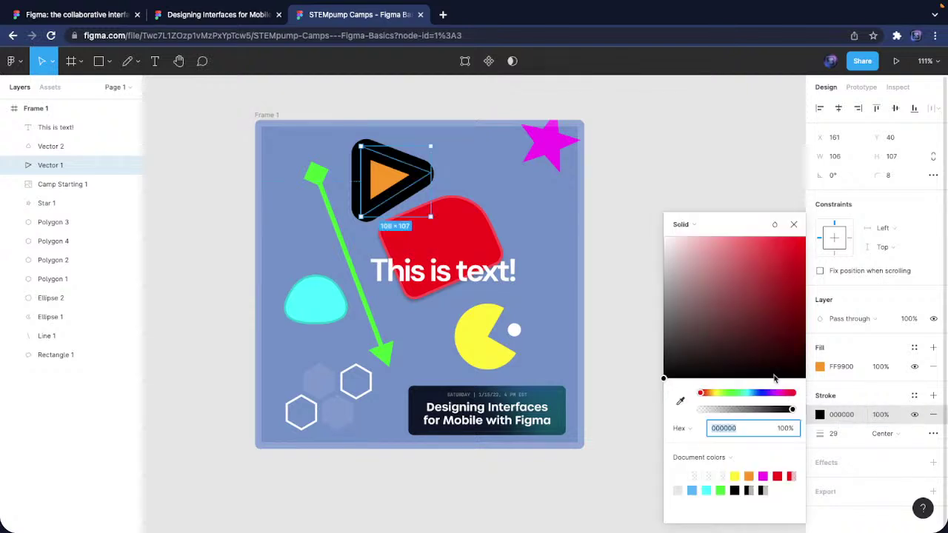
{"action": "mouse_move", "coordinate": [805, 240]}
{"action": "left_mouse_down"}
{"action": "mouse_move", "coordinate": [781, 294]}
{"action": "mouse_move", "coordinate": [771, 287]}
{"action": "left_mouse_up"}
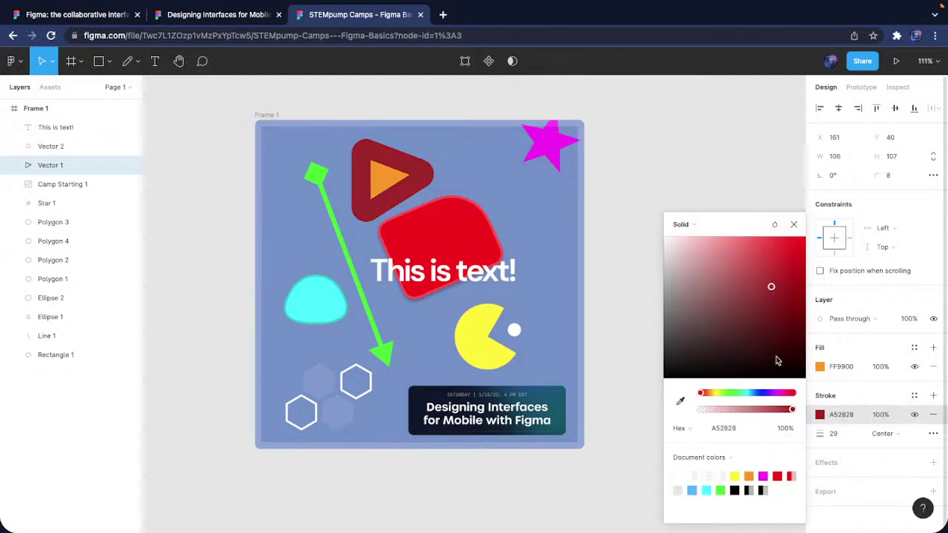
{"action": "left_click", "coordinate": [782, 393]}
{"action": "left_click", "coordinate": [793, 224]}
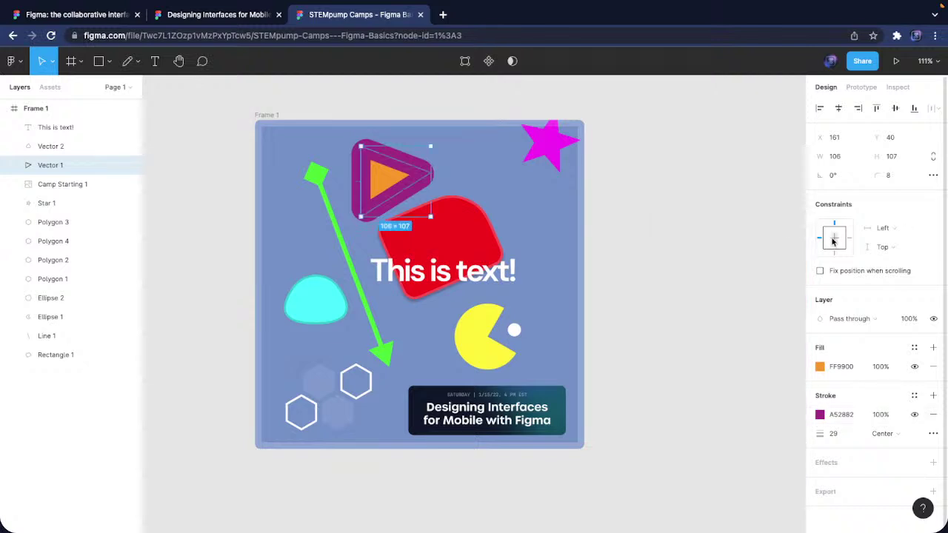
{"action": "left_click_drag", "start_coordinate": [834, 433], "coordinate": [785, 428]}
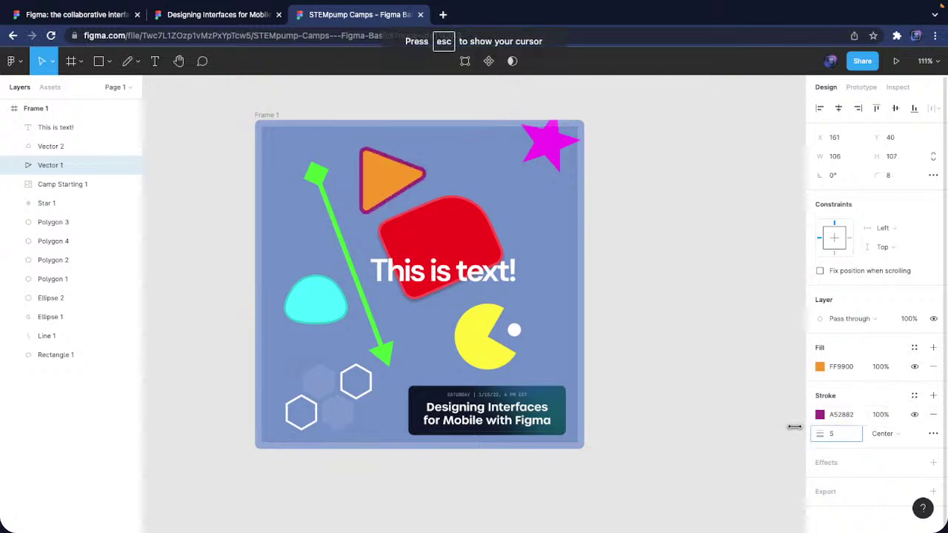
{"action": "left_click", "coordinate": [751, 356]}
Use the Hand tool to pan the canvas so the frame shifts down and to the right
{"action": "scroll", "coordinate": [656, 226], "scroll_direction": "up", "scroll_amount": 2}
{"action": "scroll", "coordinate": [655, 226], "scroll_direction": "right", "scroll_amount": 2}
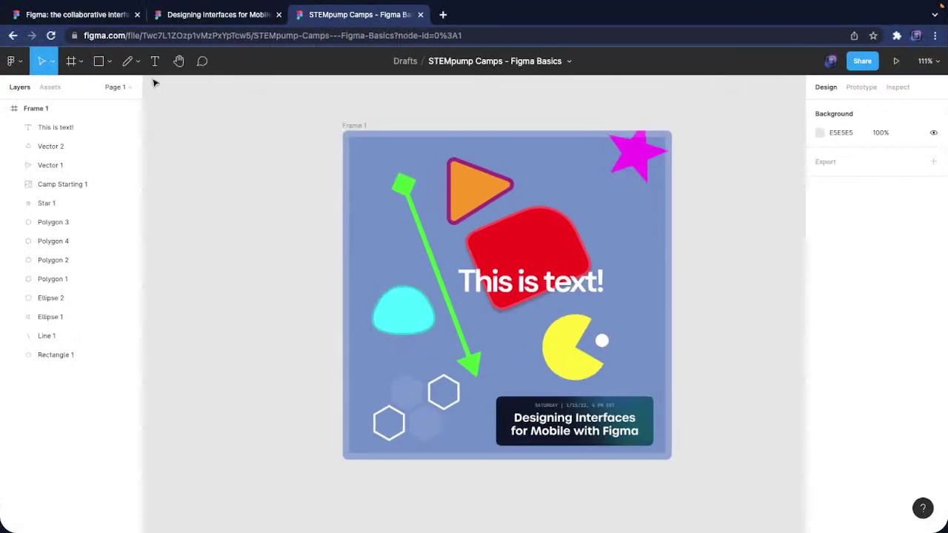
{"action": "left_click", "coordinate": [171, 63]}
{"action": "left_click_drag", "start_coordinate": [635, 193], "coordinate": [669, 282]}
{"action": "scroll", "coordinate": [540, 268], "scroll_direction": "left", "scroll_amount": 3}
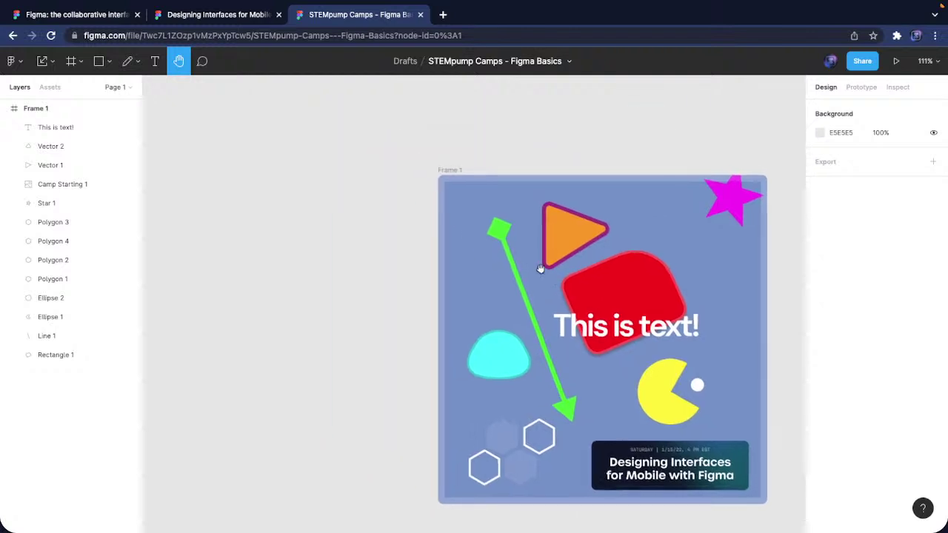
Switch back to the Move tool and try it on the empty canvas beside the frame
{"action": "left_click", "coordinate": [42, 61]}
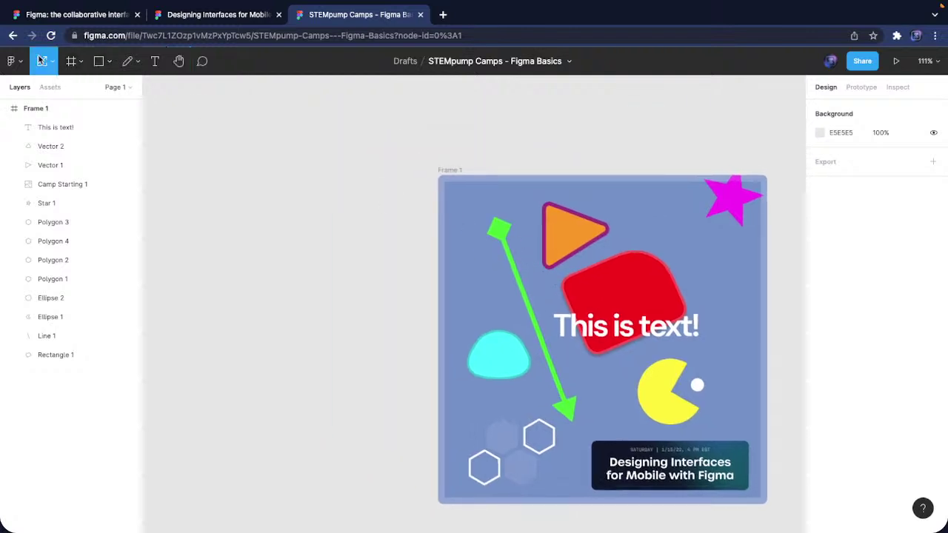
{"action": "left_click", "coordinate": [53, 65]}
{"action": "left_click", "coordinate": [60, 89]}
{"action": "left_click_drag", "start_coordinate": [367, 221], "coordinate": [272, 176]}
{"action": "left_click_drag", "start_coordinate": [327, 183], "coordinate": [393, 195]}
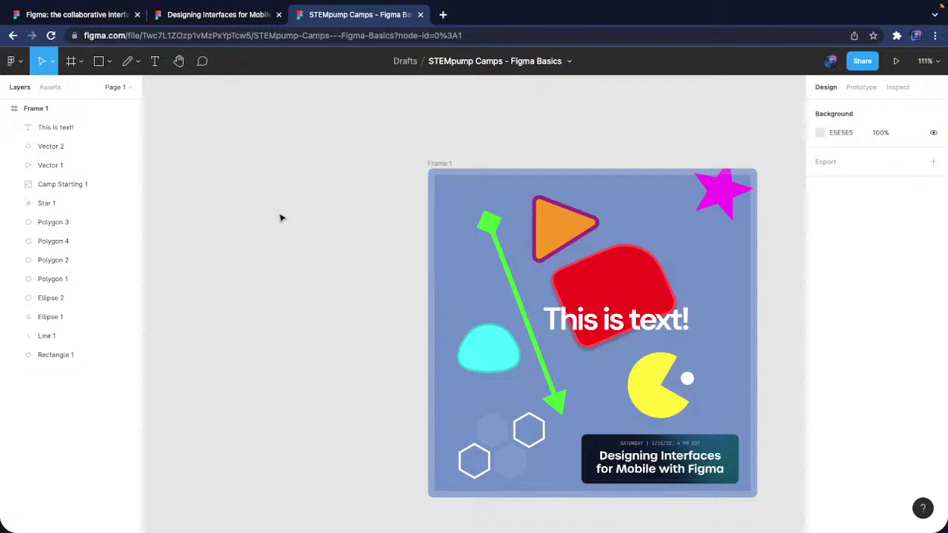
Pan and zoom around the frame with the Move tool active, ending with the whole frame in view at 86%
{"action": "scroll", "coordinate": [197, 216], "scroll_direction": "left", "scroll_amount": 3}
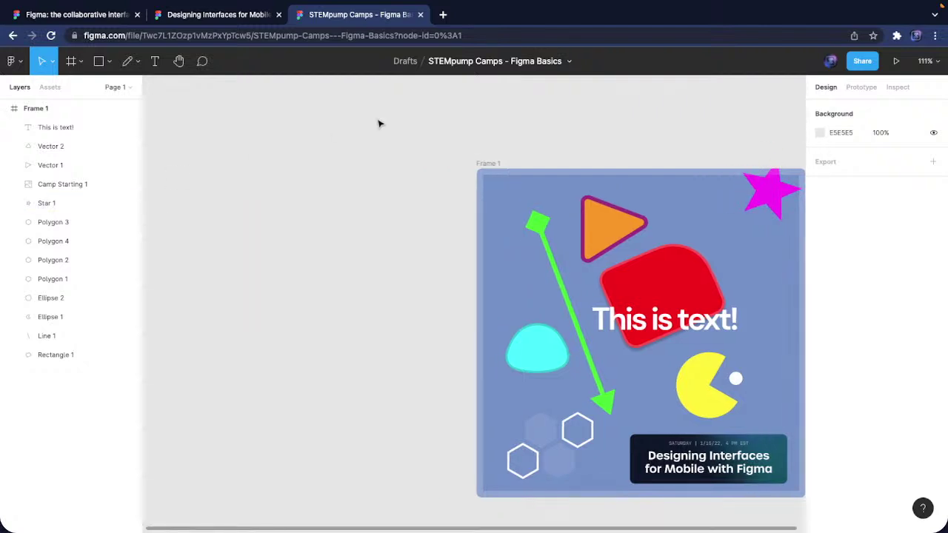
{"action": "scroll", "coordinate": [393, 141], "scroll_direction": "right", "scroll_amount": 5}
{"action": "scroll", "coordinate": [406, 154], "scroll_direction": "down", "scroll_amount": 5}
{"action": "scroll", "coordinate": [405, 154], "scroll_direction": "right", "scroll_amount": 1}
{"action": "scroll", "coordinate": [405, 154], "scroll_direction": "left", "scroll_amount": 2}
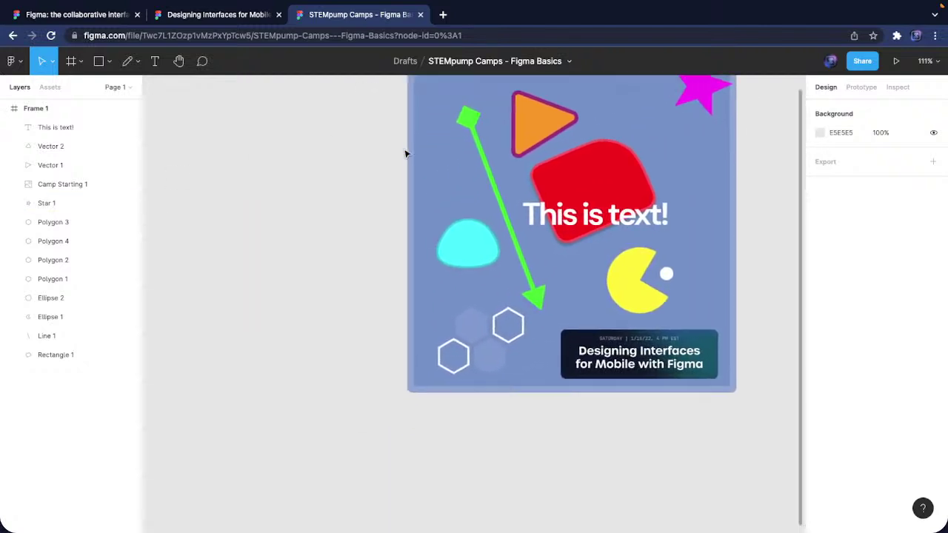
{"action": "scroll", "coordinate": [405, 154], "scroll_direction": "up", "scroll_amount": 4}
{"action": "scroll", "coordinate": [405, 154], "scroll_direction": "right", "scroll_amount": 4}
{"action": "scroll", "coordinate": [406, 241], "scroll_direction": "down", "scroll_amount": 5}
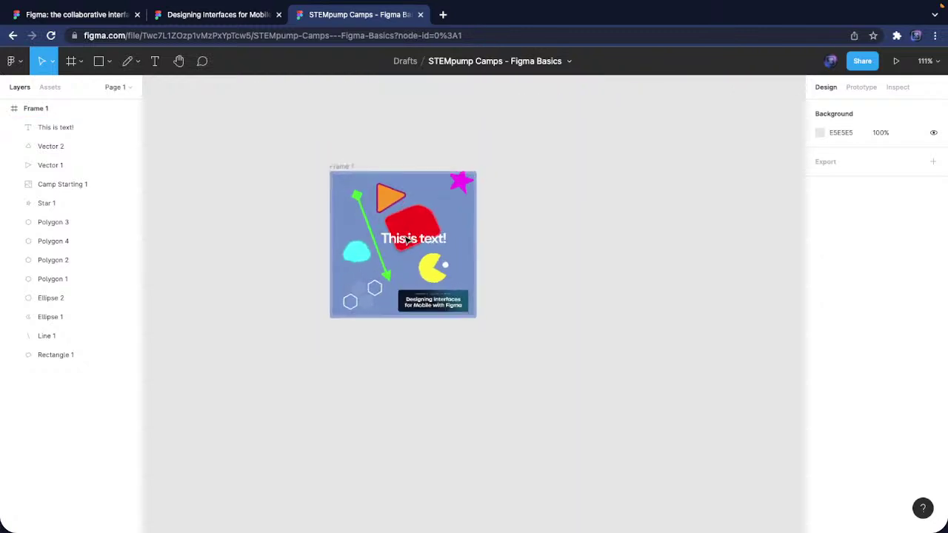
{"action": "scroll", "coordinate": [406, 240], "scroll_direction": "up", "scroll_amount": 5}
{"action": "scroll", "coordinate": [406, 241], "scroll_direction": "left", "scroll_amount": 3}
{"action": "scroll", "coordinate": [406, 241], "scroll_direction": "up", "scroll_amount": 2}
{"action": "scroll", "coordinate": [461, 250], "scroll_direction": "up", "scroll_amount": 3}
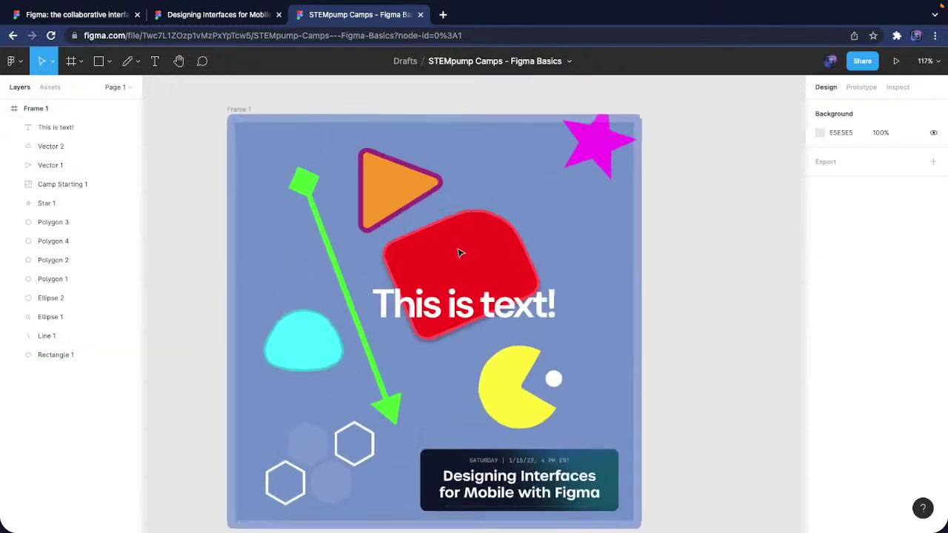
{"action": "scroll", "coordinate": [461, 250], "scroll_direction": "down", "scroll_amount": 5}
{"action": "scroll", "coordinate": [452, 249], "scroll_direction": "right", "scroll_amount": 2}
{"action": "scroll", "coordinate": [615, 248], "scroll_direction": "left", "scroll_amount": 3}
{"action": "scroll", "coordinate": [614, 248], "scroll_direction": "down", "scroll_amount": 1}
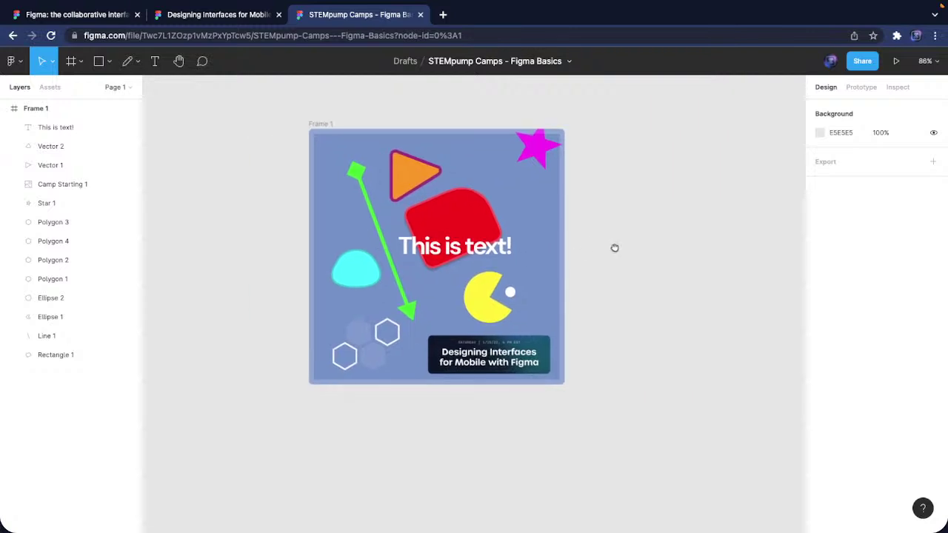
{"action": "scroll", "coordinate": [650, 324], "scroll_direction": "left", "scroll_amount": 2}
{"action": "scroll", "coordinate": [650, 324], "scroll_direction": "up", "scroll_amount": 3}
{"action": "scroll", "coordinate": [610, 314], "scroll_direction": "right", "scroll_amount": 1}
{"action": "scroll", "coordinate": [609, 313], "scroll_direction": "down", "scroll_amount": 1}
Post the comment "that looks bad :)" on an area around the orange triangle, and leave commenting
{"action": "left_click", "coordinate": [201, 61]}
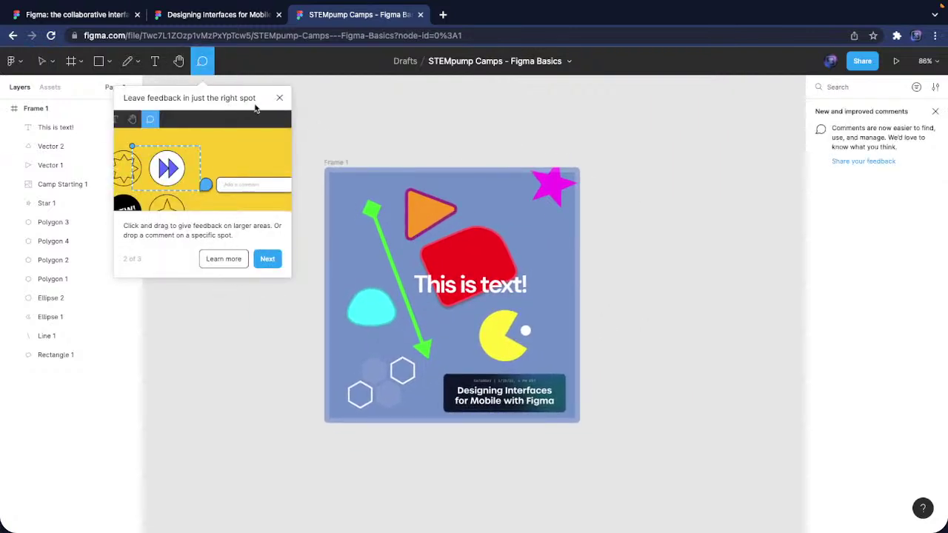
{"action": "left_click", "coordinate": [279, 98]}
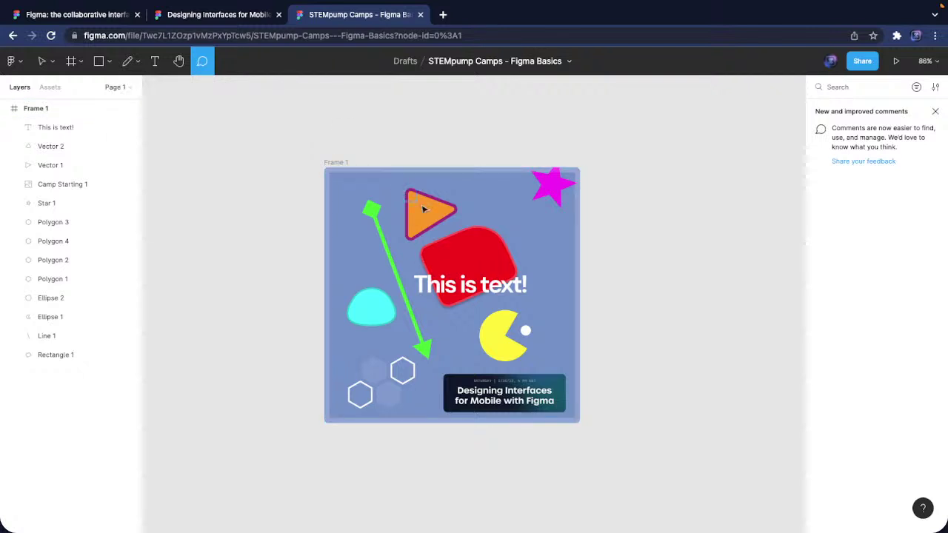
{"action": "left_click", "coordinate": [465, 235]}
{"action": "type", "text": "t"}
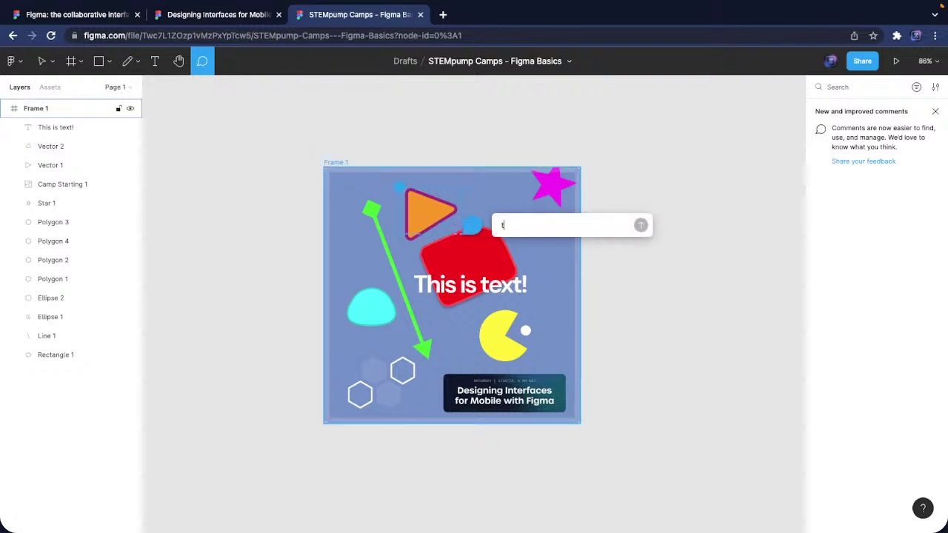
{"action": "type", "text": "hat looks bad :)"}
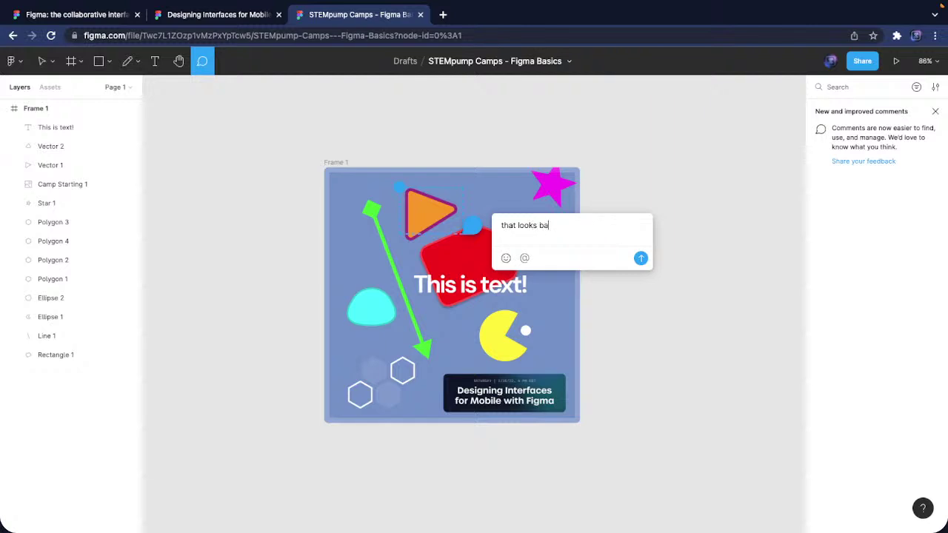
{"action": "left_click", "coordinate": [641, 257]}
{"action": "key", "text": "Escape"}
Open the posted comment beside the triangle for reading, close it, and dismiss the comment tip
{"action": "scroll", "coordinate": [545, 265], "scroll_direction": "down", "scroll_amount": 1}
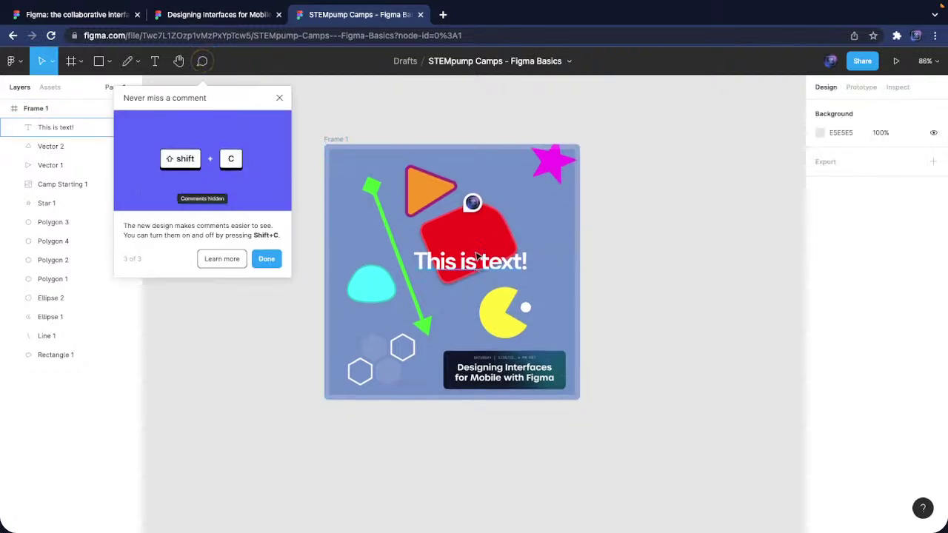
{"action": "left_click", "coordinate": [473, 202]}
{"action": "key", "text": "Escape"}
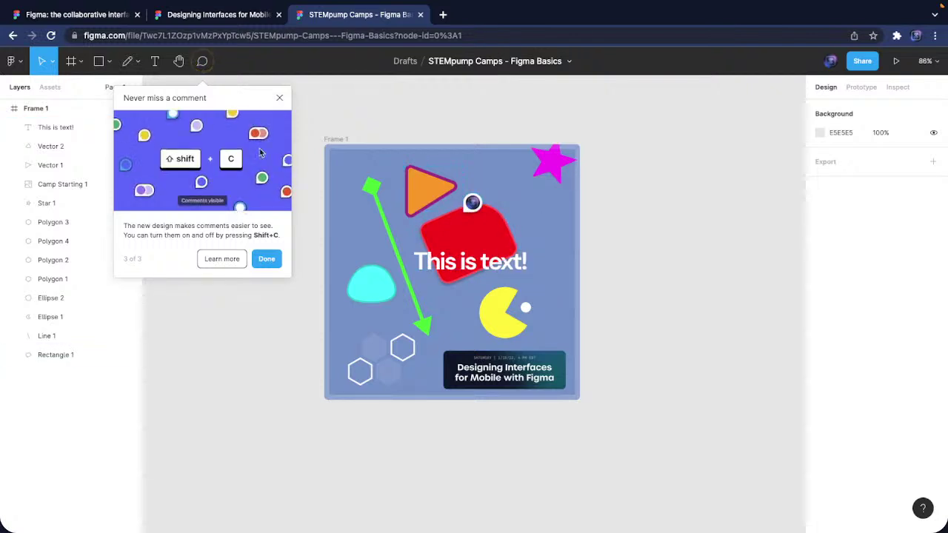
{"action": "left_click", "coordinate": [279, 98]}
Post the comment "blob" with a grinning emoji on the cyan shape
{"action": "left_click", "coordinate": [203, 61]}
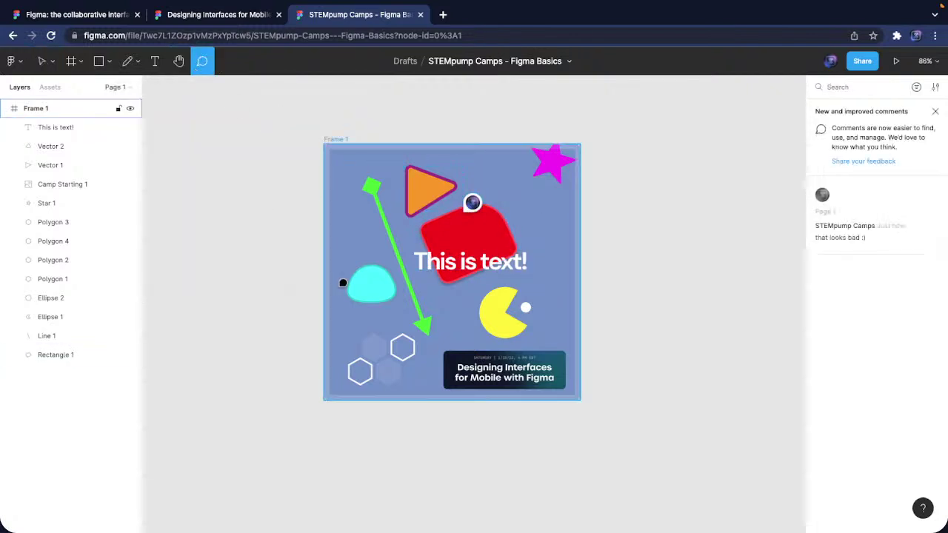
{"action": "left_click", "coordinate": [385, 274]}
{"action": "type", "text": "blob"}
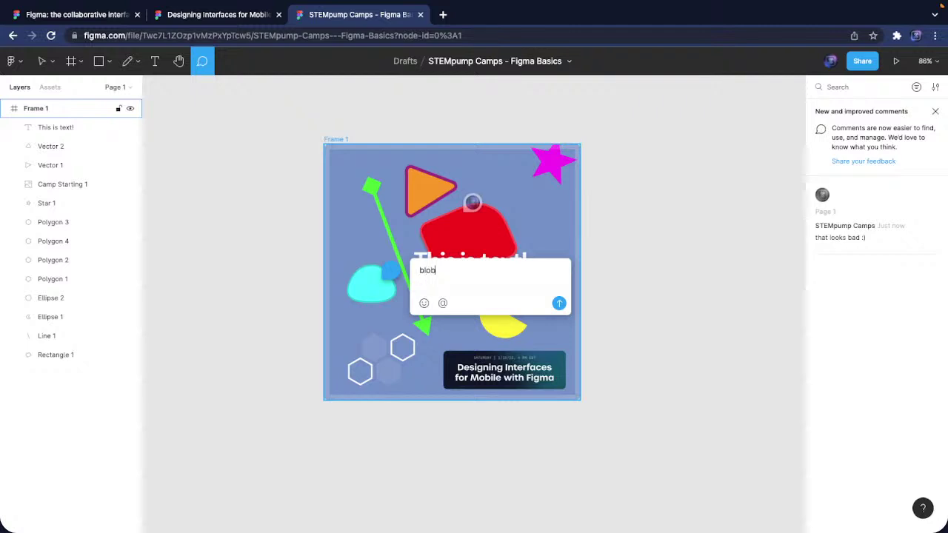
{"action": "left_click", "coordinate": [423, 304]}
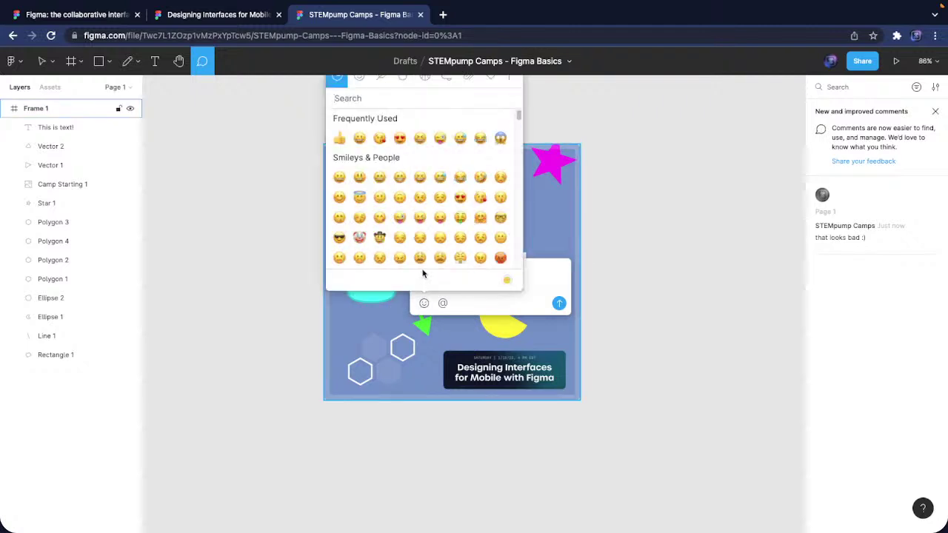
{"action": "left_click", "coordinate": [339, 178]}
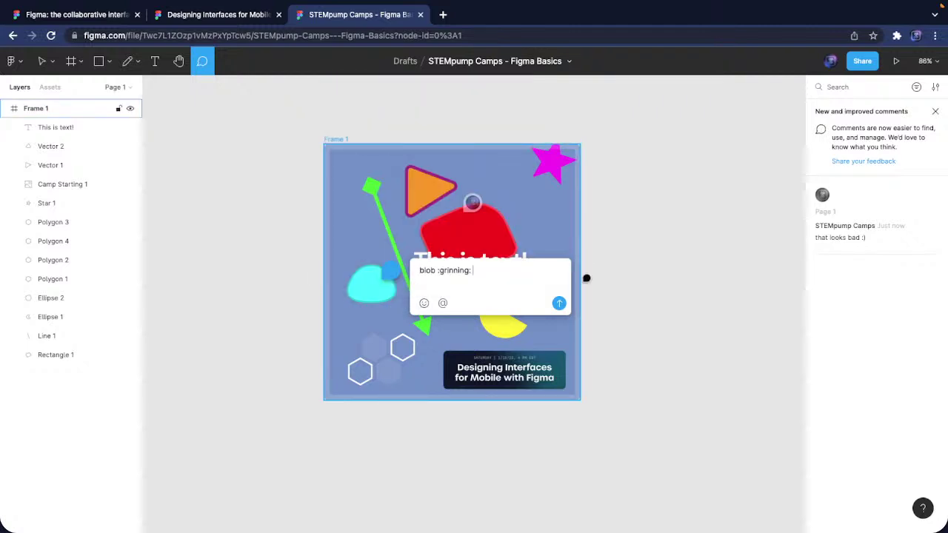
{"action": "left_click", "coordinate": [559, 303]}
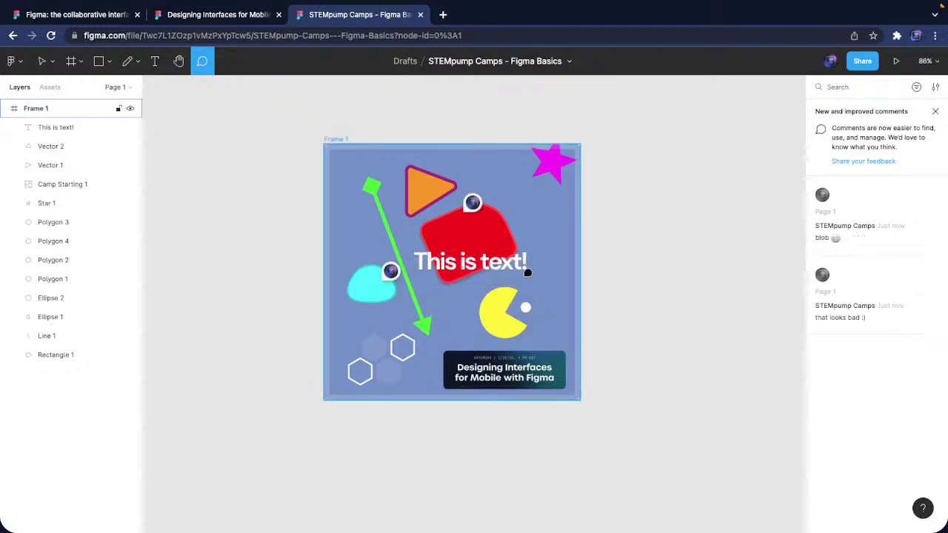
Dismiss the new comments notice, view both comment pins at different zoom levels, and leave commenting
{"action": "left_click", "coordinate": [935, 111]}
{"action": "scroll", "coordinate": [400, 237], "scroll_direction": "down", "scroll_amount": 4}
{"action": "scroll", "coordinate": [415, 270], "scroll_direction": "up", "scroll_amount": 5}
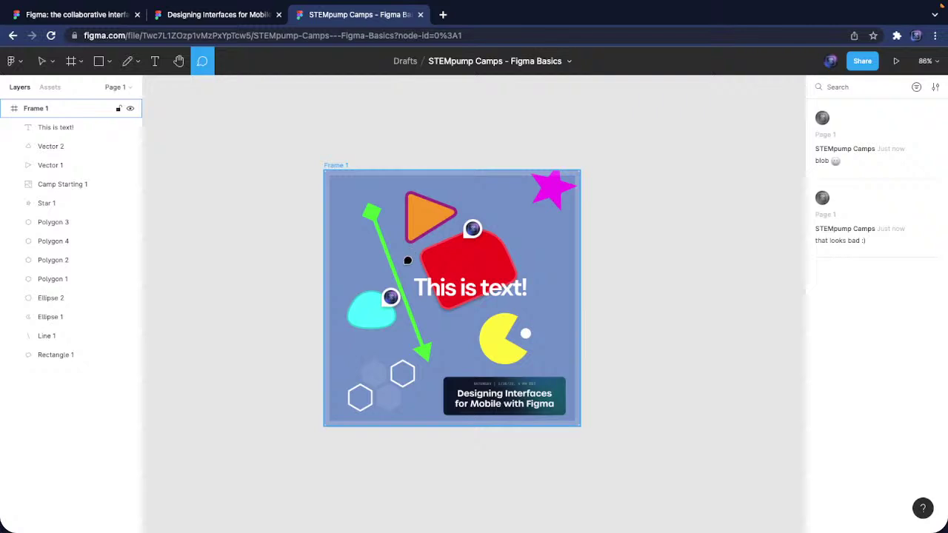
{"action": "scroll", "coordinate": [415, 273], "scroll_direction": "down", "scroll_amount": 5, "text": "ctrl"}
{"action": "scroll", "coordinate": [445, 333], "scroll_direction": "up", "scroll_amount": 2, "text": "ctrl"}
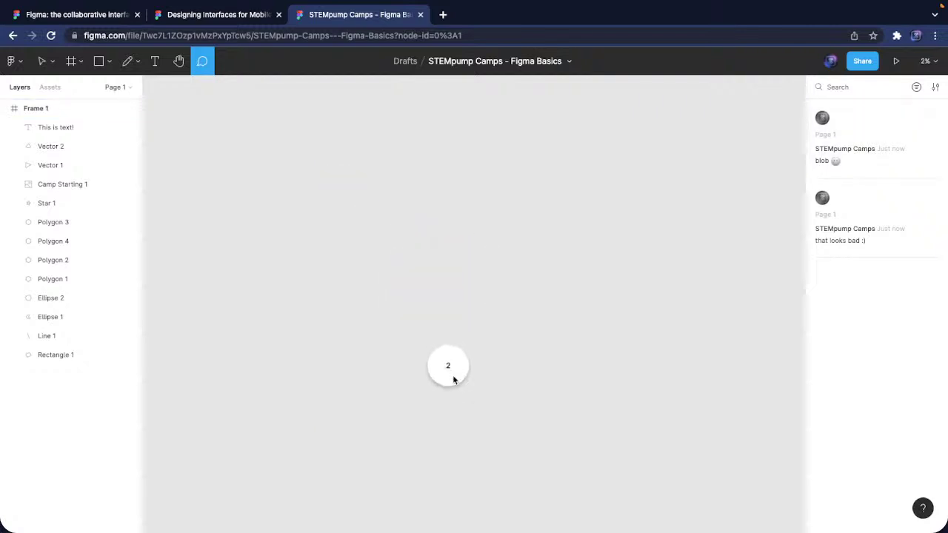
{"action": "scroll", "coordinate": [485, 271], "scroll_direction": "up", "scroll_amount": 3, "text": "ctrl"}
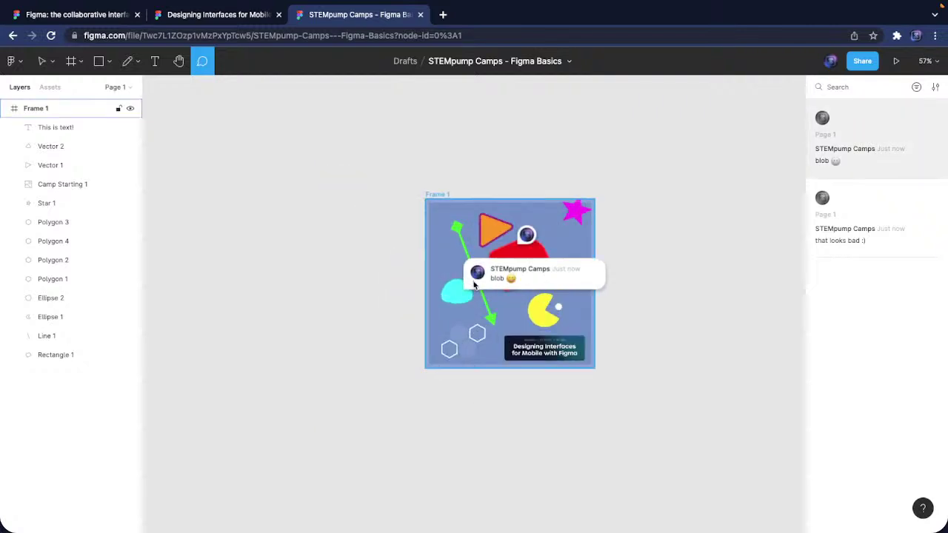
{"action": "scroll", "coordinate": [527, 236], "scroll_direction": "up", "scroll_amount": 3, "text": "ctrl"}
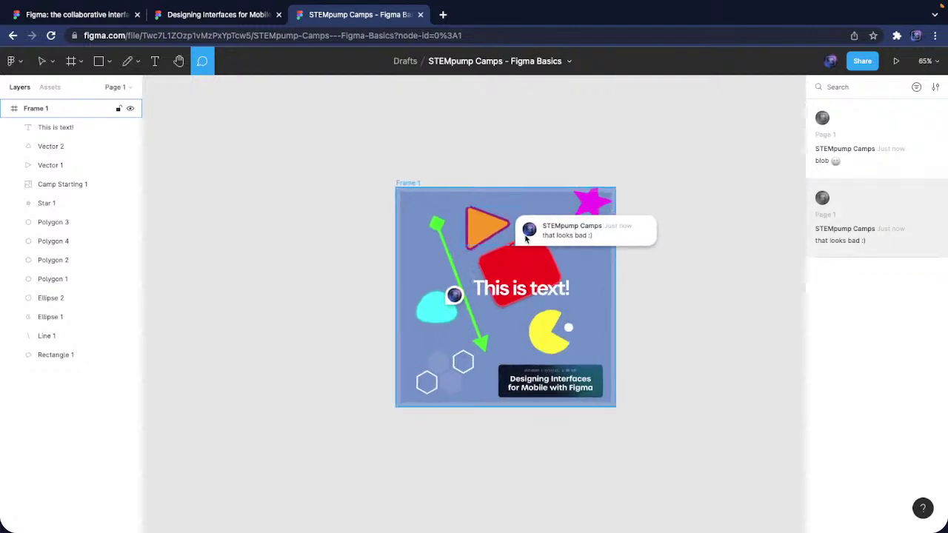
{"action": "key", "text": "Escape"}
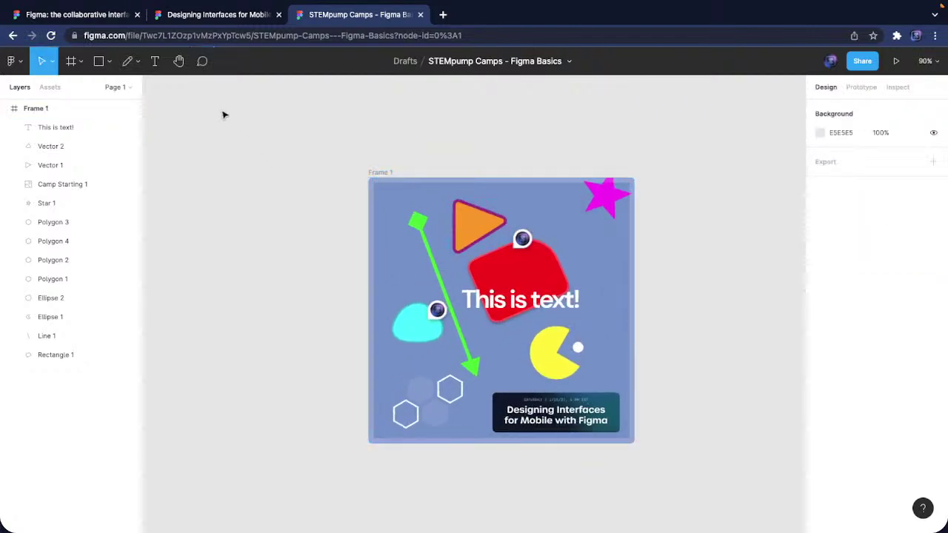
Review the main menu's command groups from File and Text to Plugins, Integrations and Libraries, and close it
{"action": "left_click", "coordinate": [12, 61]}
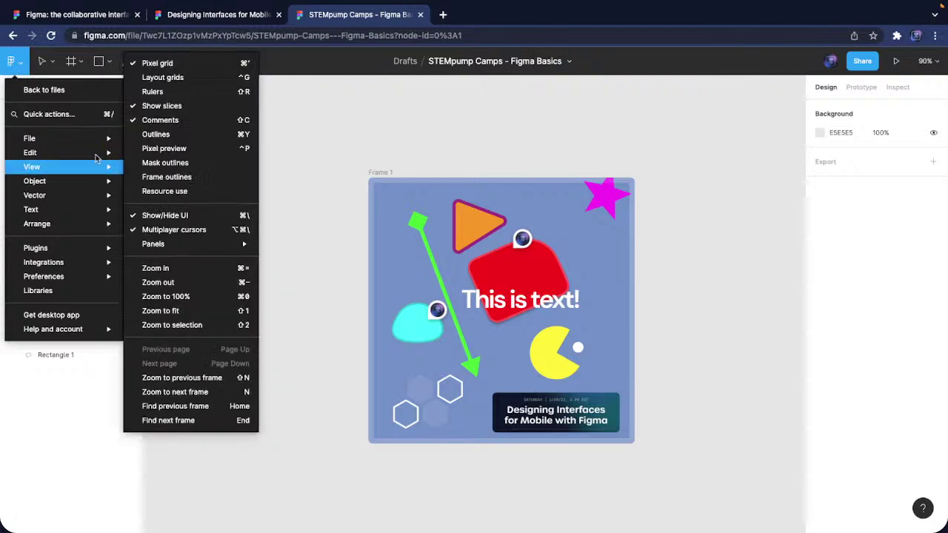
{"action": "mouse_move", "coordinate": [92, 138]}
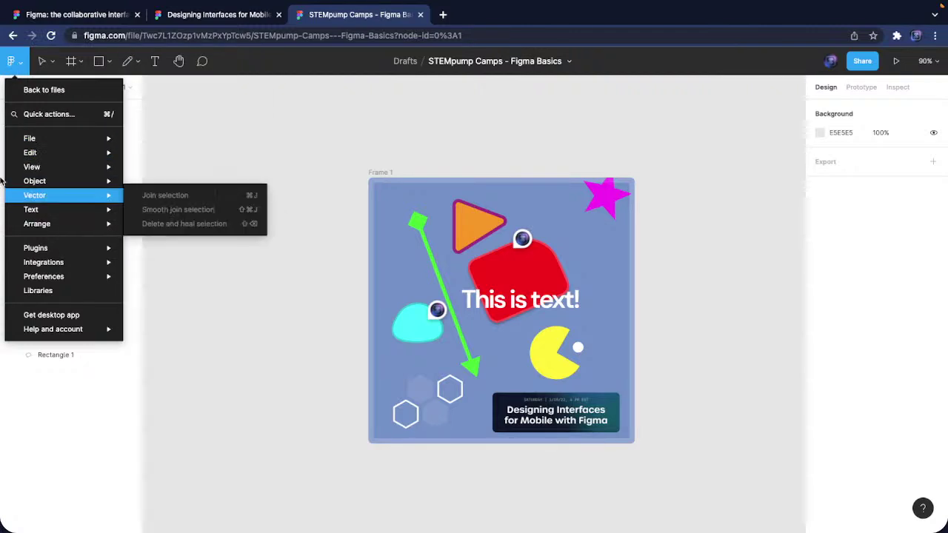
{"action": "mouse_move", "coordinate": [47, 208]}
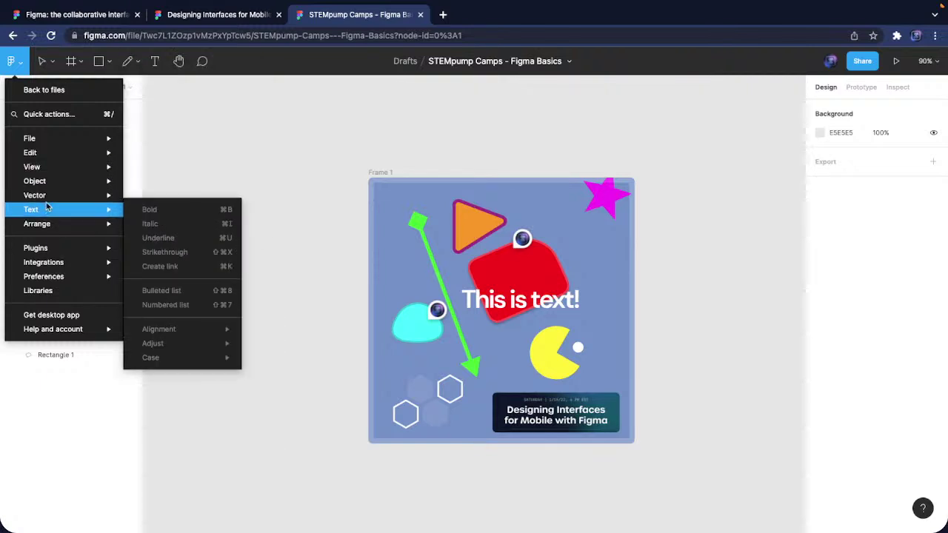
{"action": "mouse_move", "coordinate": [93, 245]}
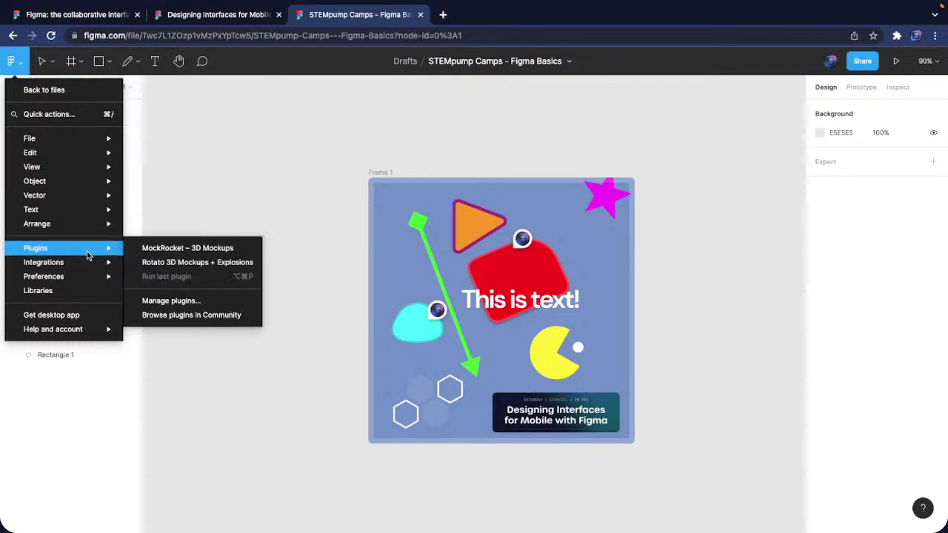
{"action": "mouse_move", "coordinate": [55, 268]}
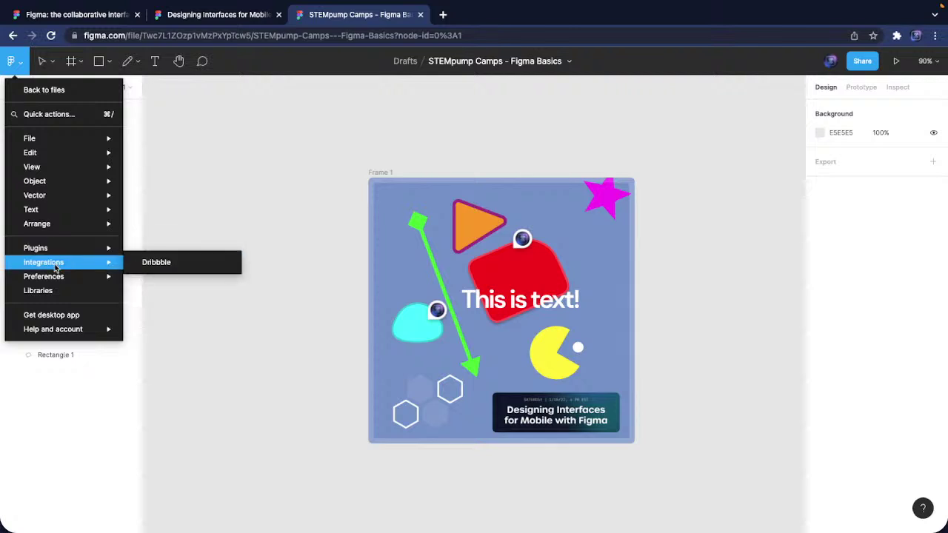
{"action": "mouse_move", "coordinate": [72, 288]}
{"action": "left_click", "coordinate": [363, 109]}
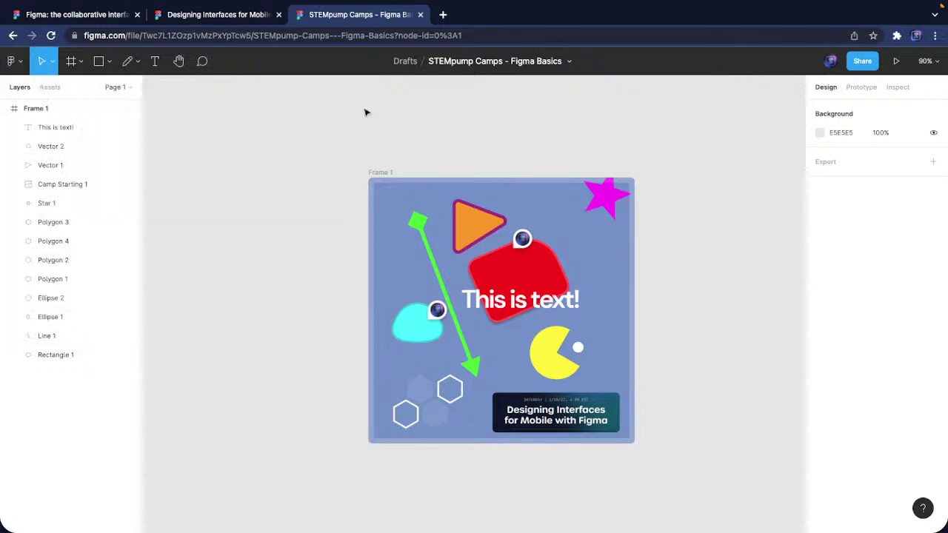
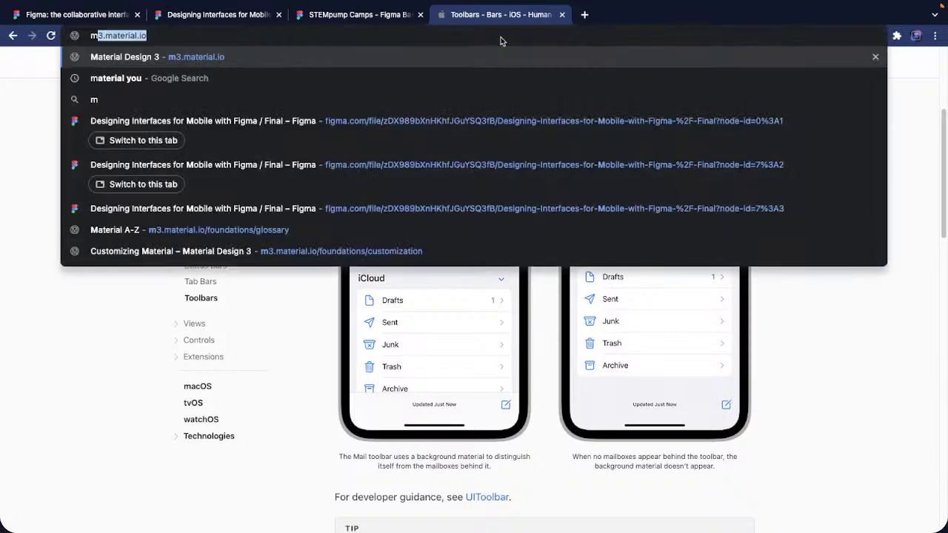
Open the m3.material.io site, switch to Material Design 2 and skim its Design page
{"action": "key", "text": "Return"}
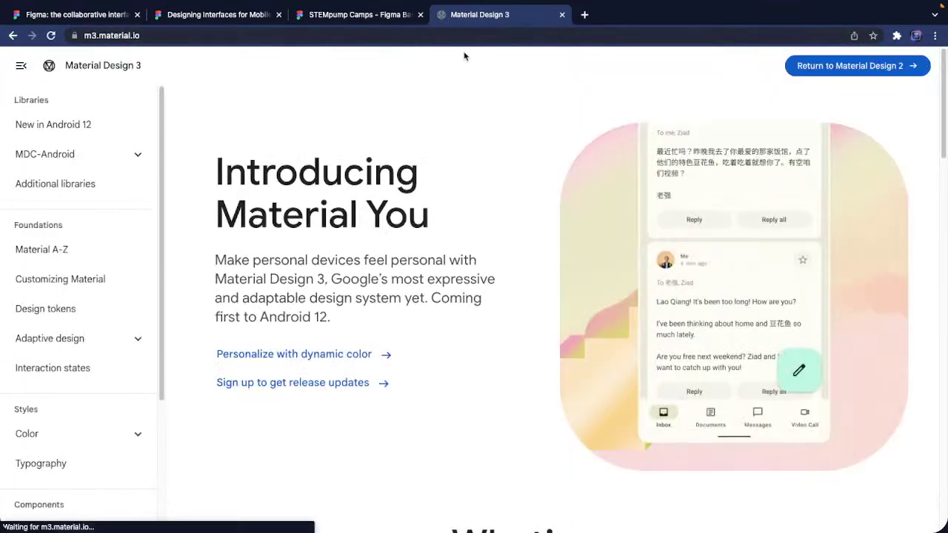
{"action": "left_click", "coordinate": [858, 70]}
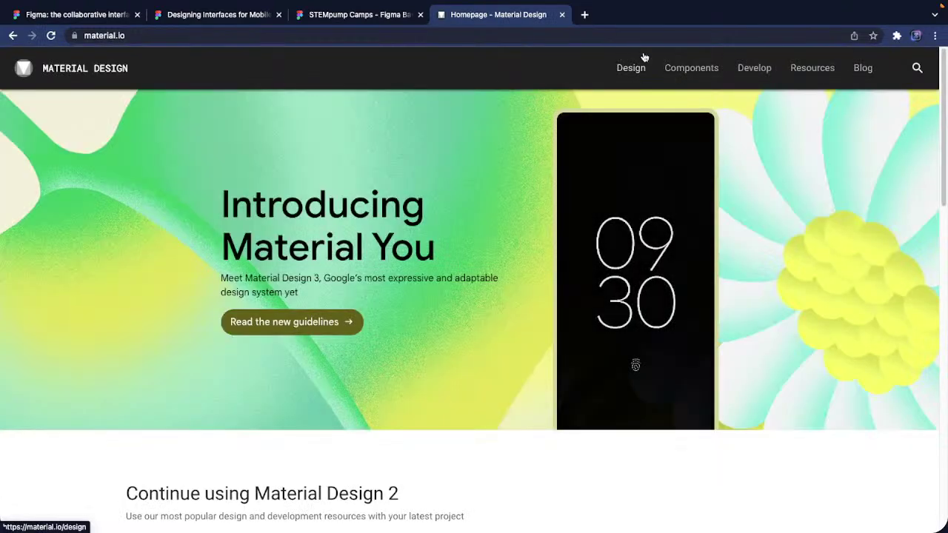
{"action": "left_click", "coordinate": [638, 68]}
{"action": "scroll", "coordinate": [185, 169], "scroll_direction": "down", "scroll_amount": 20}
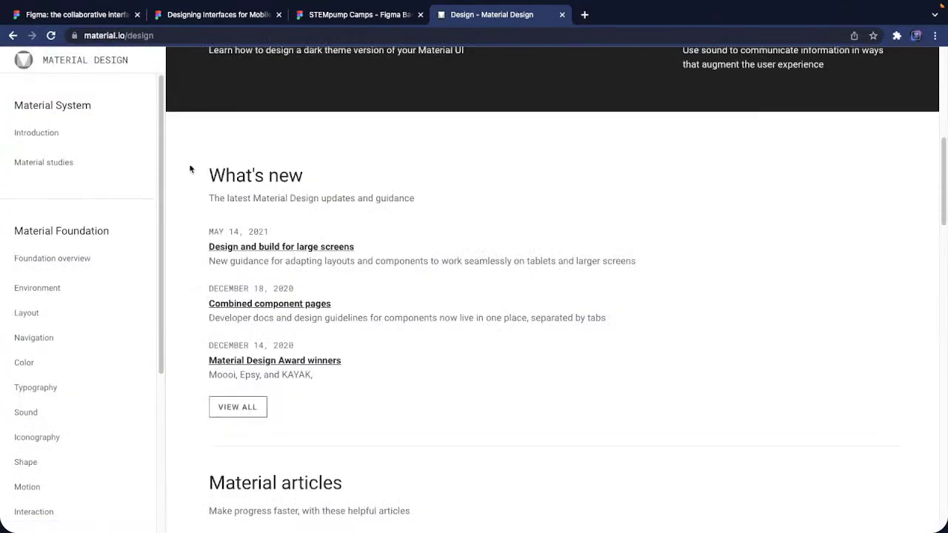
{"action": "scroll", "coordinate": [311, 172], "scroll_direction": "up", "scroll_amount": 20}
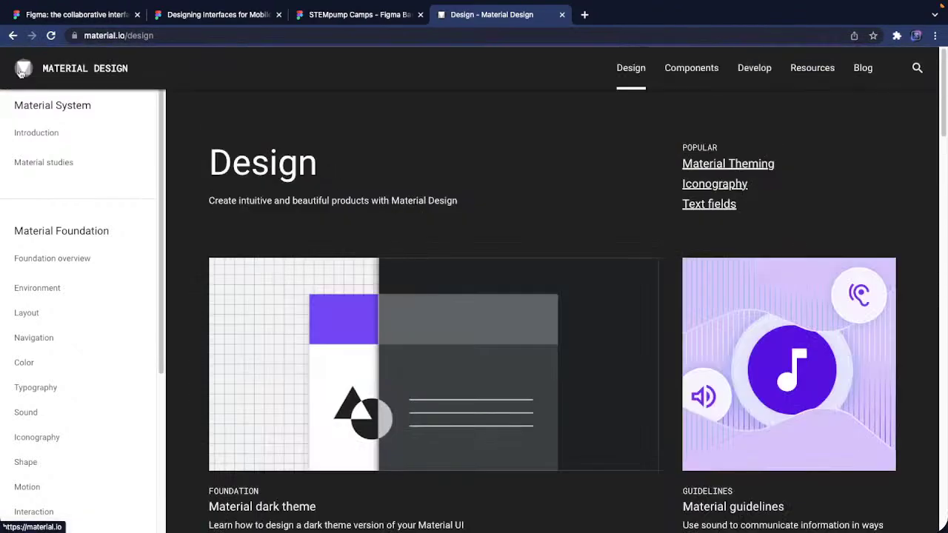
Return to the Material Design homepage and look through its resources and Learn More articles
{"action": "left_click", "coordinate": [21, 72]}
{"action": "scroll", "coordinate": [398, 244], "scroll_direction": "down", "scroll_amount": 10}
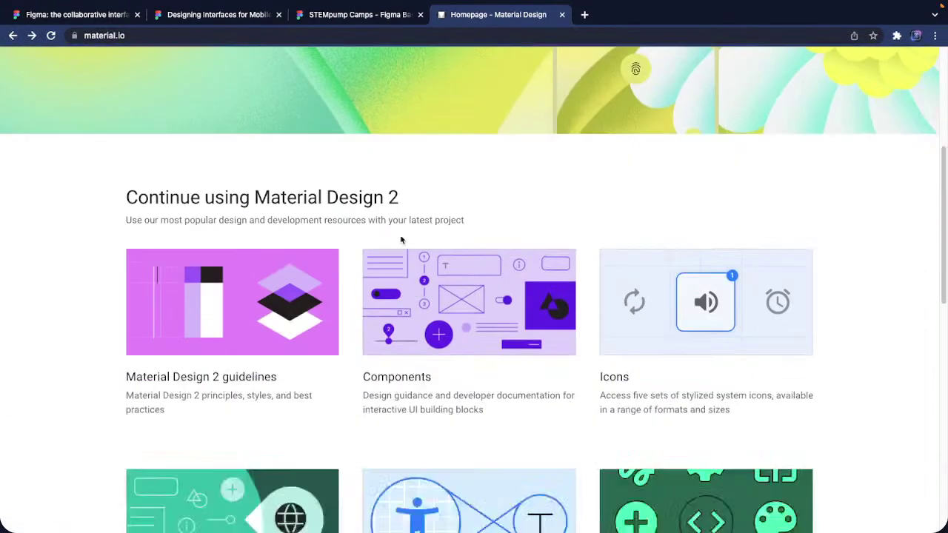
{"action": "scroll", "coordinate": [398, 234], "scroll_direction": "down", "scroll_amount": 3}
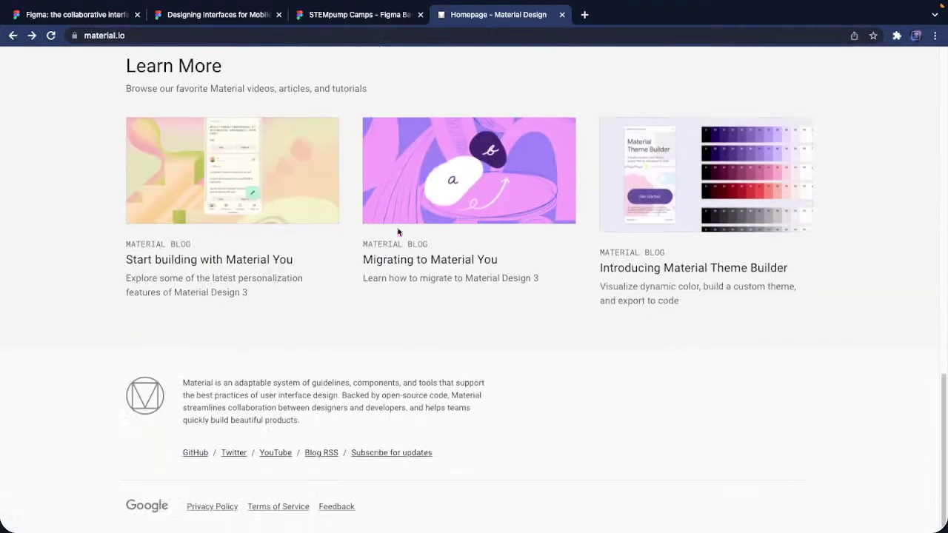
{"action": "scroll", "coordinate": [399, 233], "scroll_direction": "up", "scroll_amount": 13}
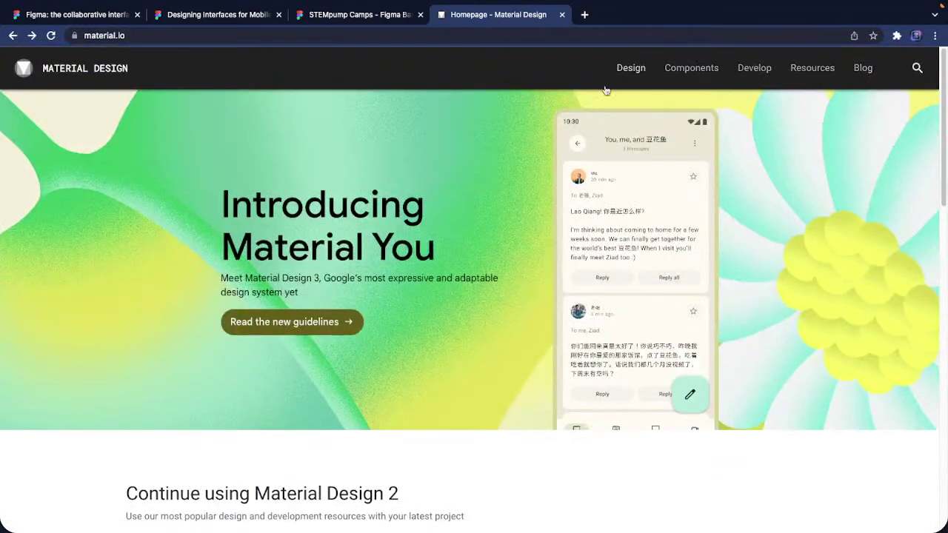
Open the new Material Design 3 guidelines and examine the button types on the All buttons page
{"action": "left_click", "coordinate": [308, 323]}
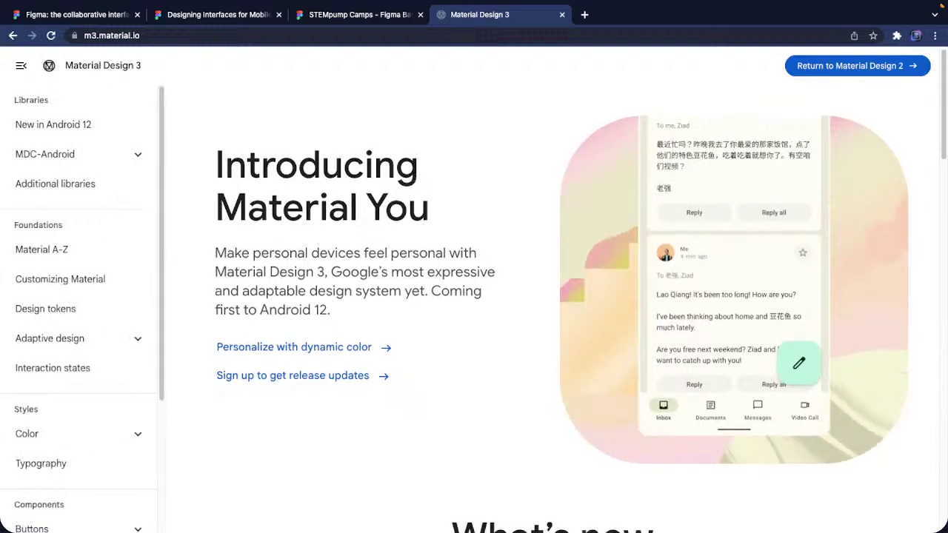
{"action": "scroll", "coordinate": [119, 205], "scroll_direction": "down", "scroll_amount": 3}
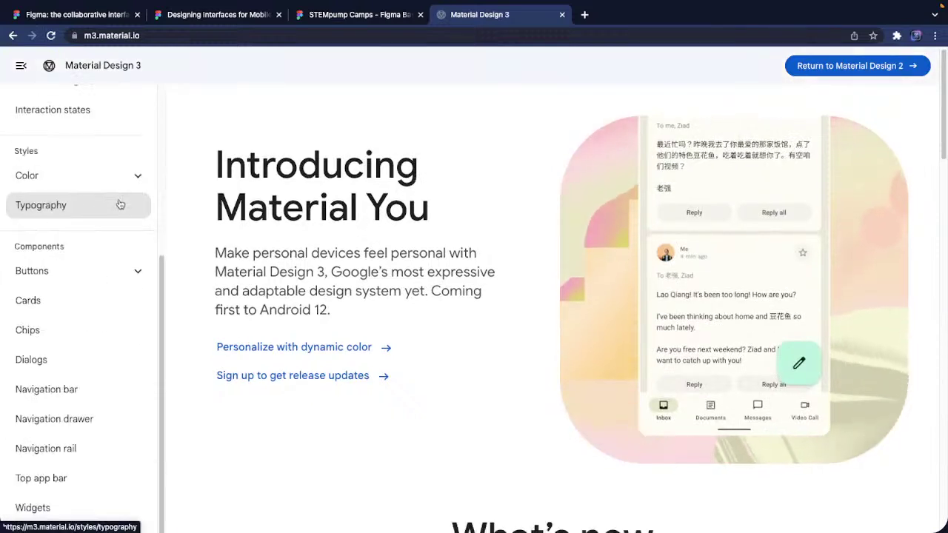
{"action": "left_click", "coordinate": [95, 273]}
{"action": "left_click", "coordinate": [97, 305]}
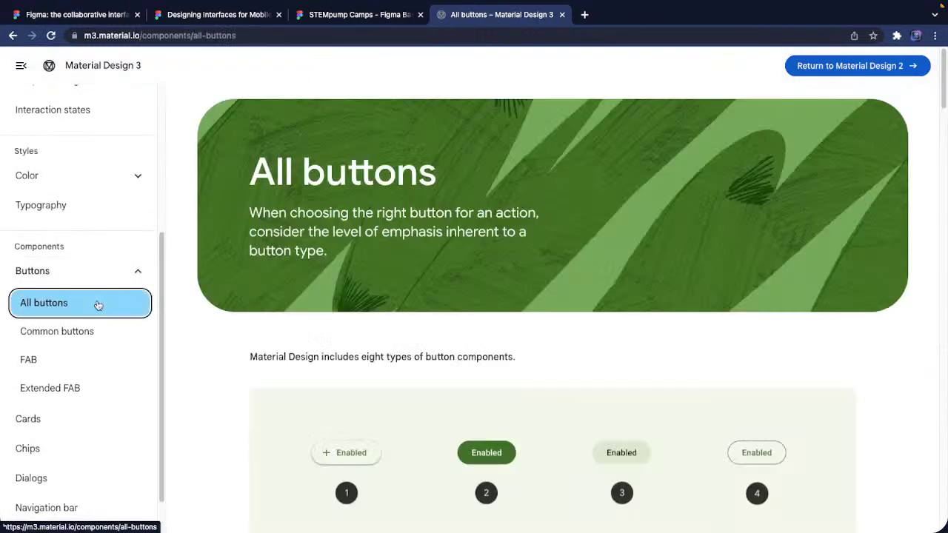
{"action": "scroll", "coordinate": [487, 335], "scroll_direction": "down", "scroll_amount": 4}
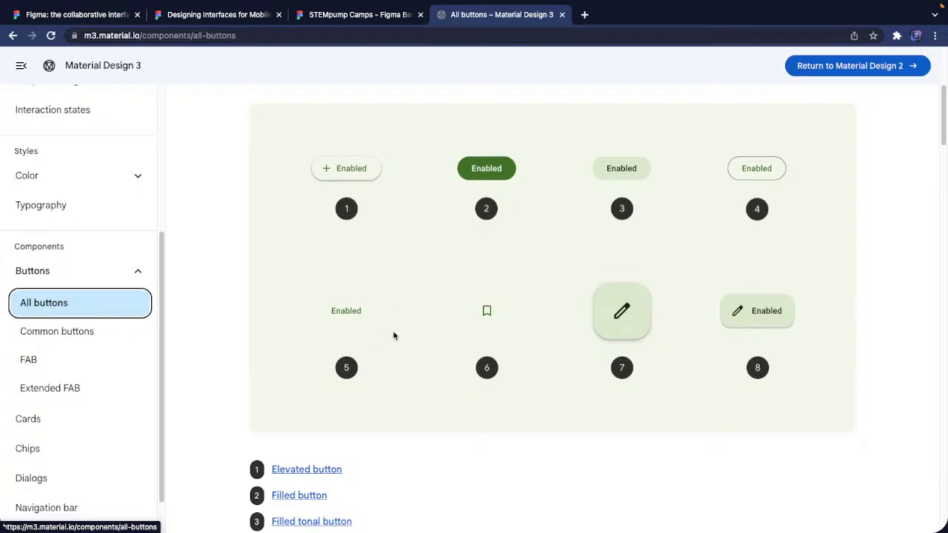
View the Extended FAB and FAB component pages
{"action": "left_click", "coordinate": [122, 387]}
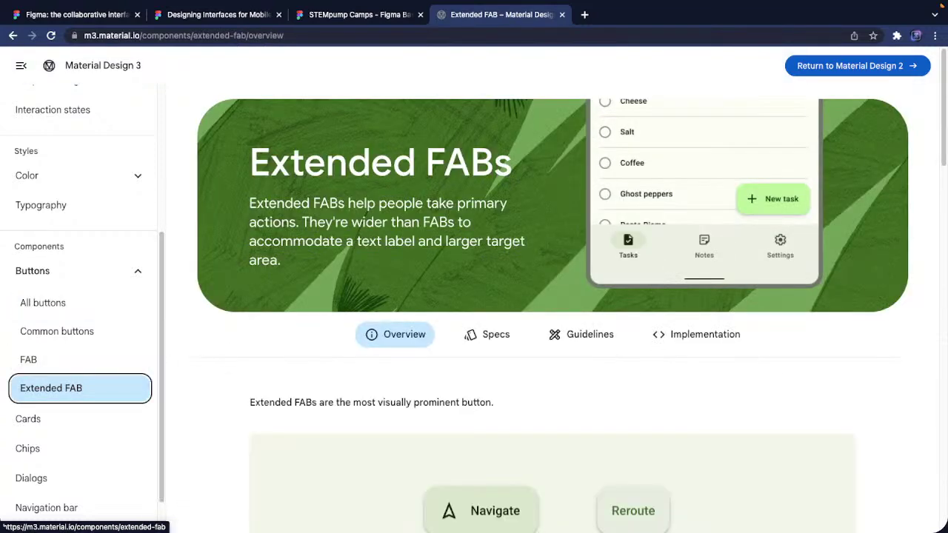
{"action": "left_click", "coordinate": [37, 363]}
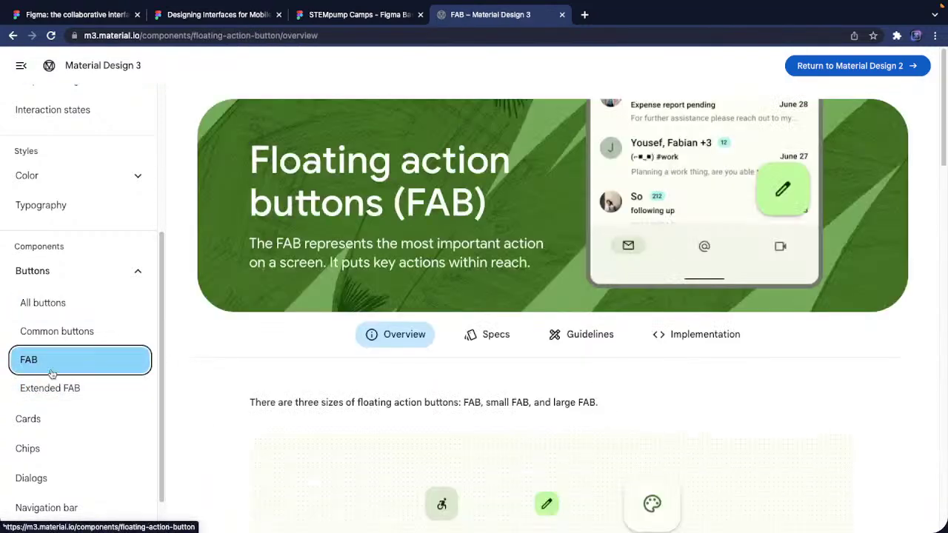
{"action": "left_click", "coordinate": [29, 393]}
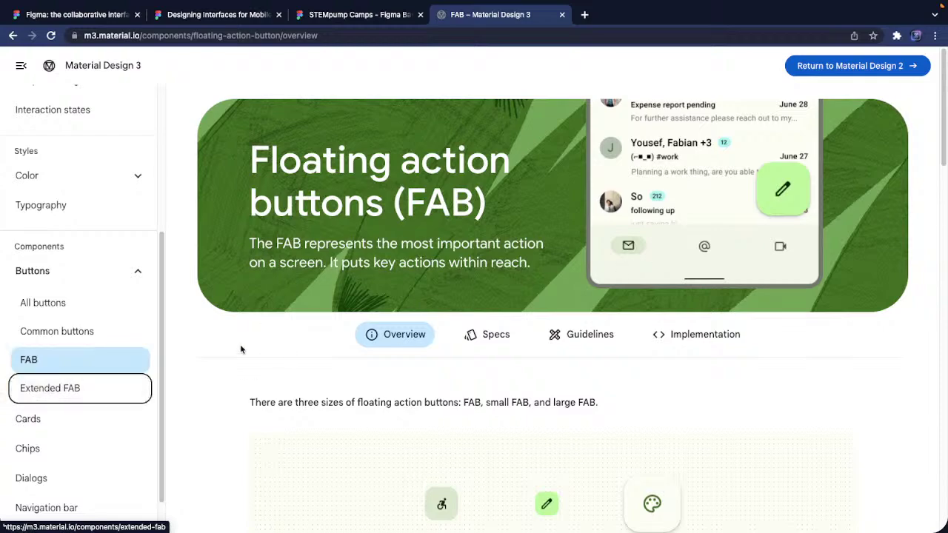
Open the Additional libraries page and read through its Jetpack Compose, Flutter and Web sections
{"action": "scroll", "coordinate": [44, 311], "scroll_direction": "up", "scroll_amount": 4}
{"action": "left_click", "coordinate": [145, 184]}
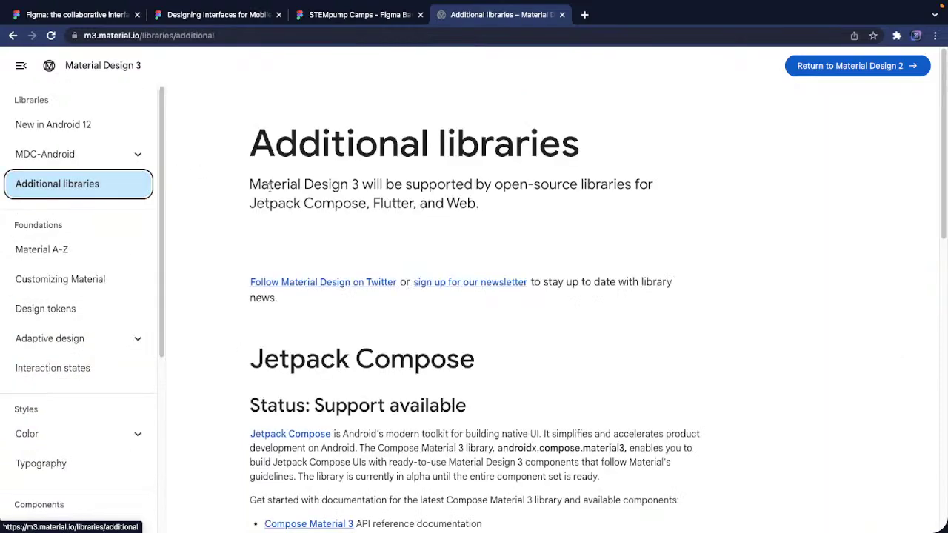
{"action": "scroll", "coordinate": [222, 178], "scroll_direction": "down", "scroll_amount": 10}
{"action": "scroll", "coordinate": [274, 185], "scroll_direction": "up", "scroll_amount": 10}
{"action": "scroll", "coordinate": [320, 188], "scroll_direction": "down", "scroll_amount": 10}
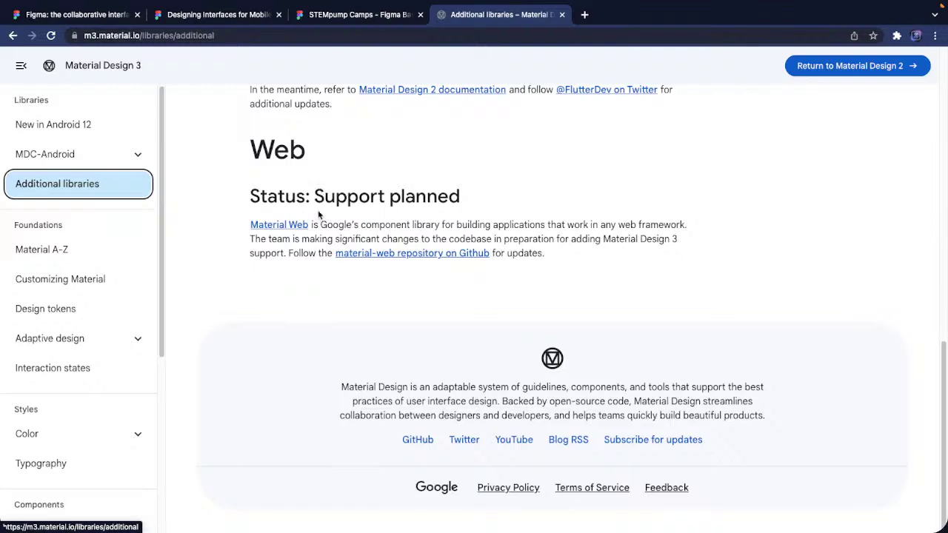
{"action": "scroll", "coordinate": [318, 215], "scroll_direction": "up", "scroll_amount": 10}
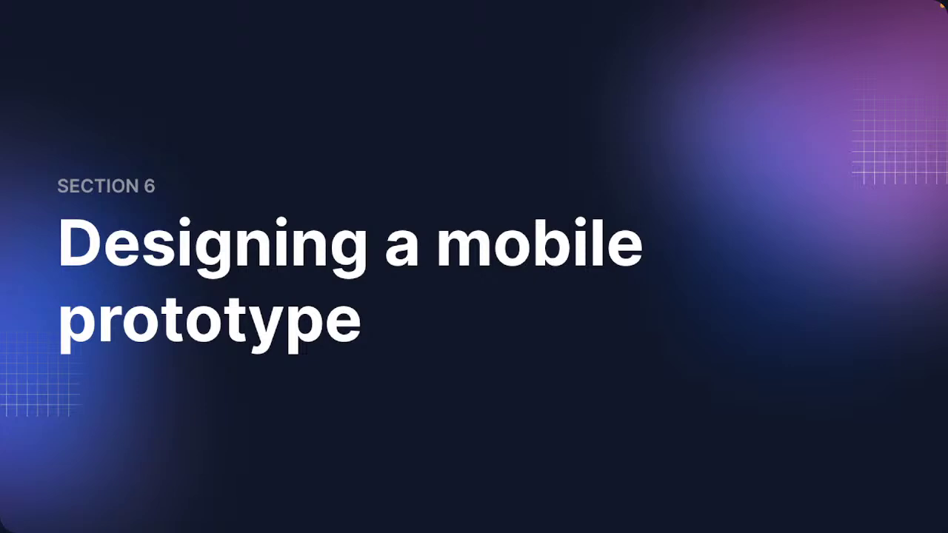
{"action": "left_click", "coordinate": [466, 194]}
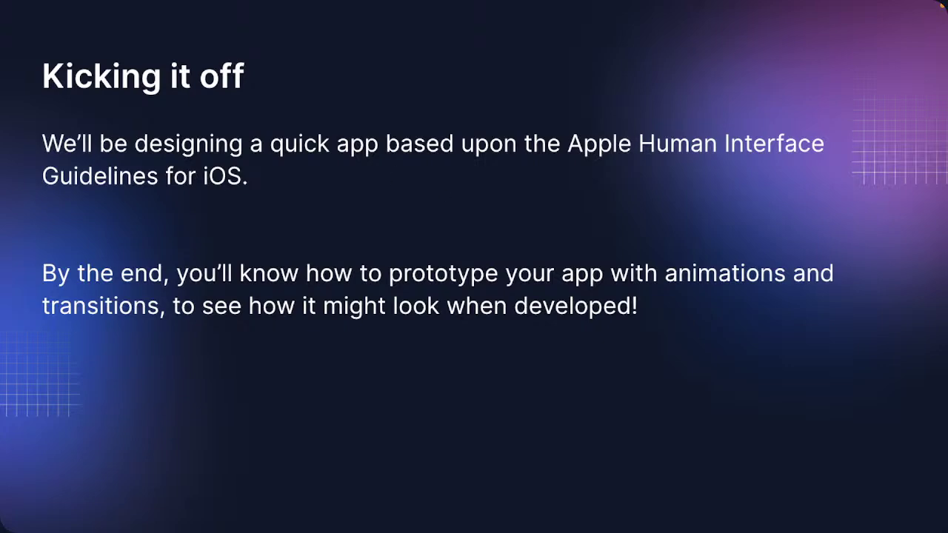
Switch from the slides to the browser, close the Material Design page and show the Designing Interfaces for Mobile with Figma / Final file
{"action": "key", "text": "ctrl+Left"}
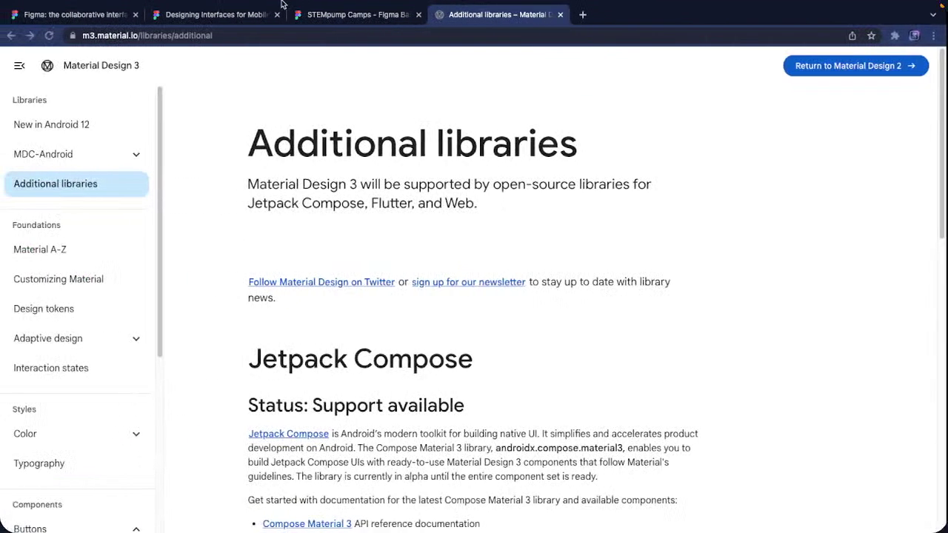
{"action": "left_click", "coordinate": [563, 15]}
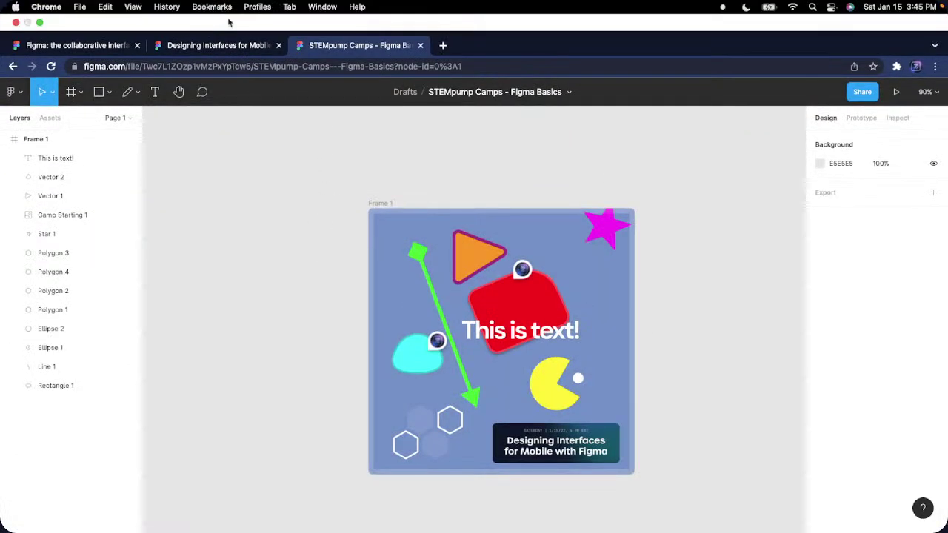
{"action": "left_click", "coordinate": [245, 13]}
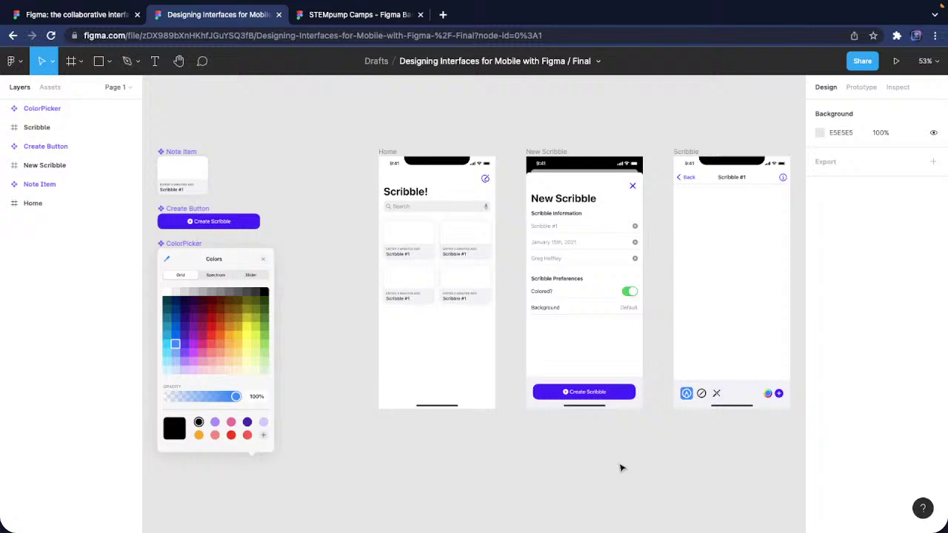
Examine the Note Item, Create Button and ColorPicker components and the Home, New Scribble and Scribble screens
{"action": "scroll", "coordinate": [621, 468], "scroll_direction": "down", "scroll_amount": 3}
{"action": "scroll", "coordinate": [621, 468], "scroll_direction": "right", "scroll_amount": 3}
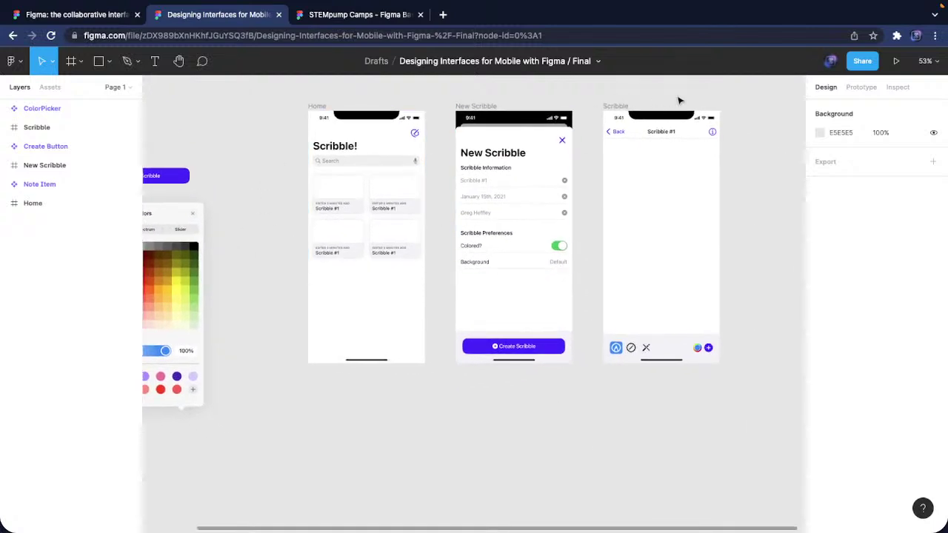
{"action": "scroll", "coordinate": [359, 208], "scroll_direction": "left", "scroll_amount": 3}
{"action": "scroll", "coordinate": [359, 207], "scroll_direction": "up", "scroll_amount": 1}
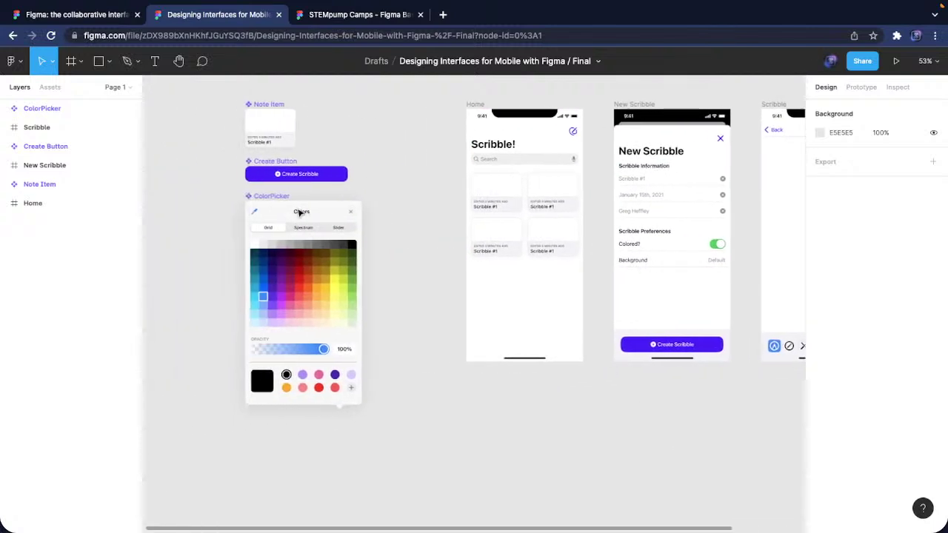
{"action": "scroll", "coordinate": [517, 185], "scroll_direction": "up", "scroll_amount": 3}
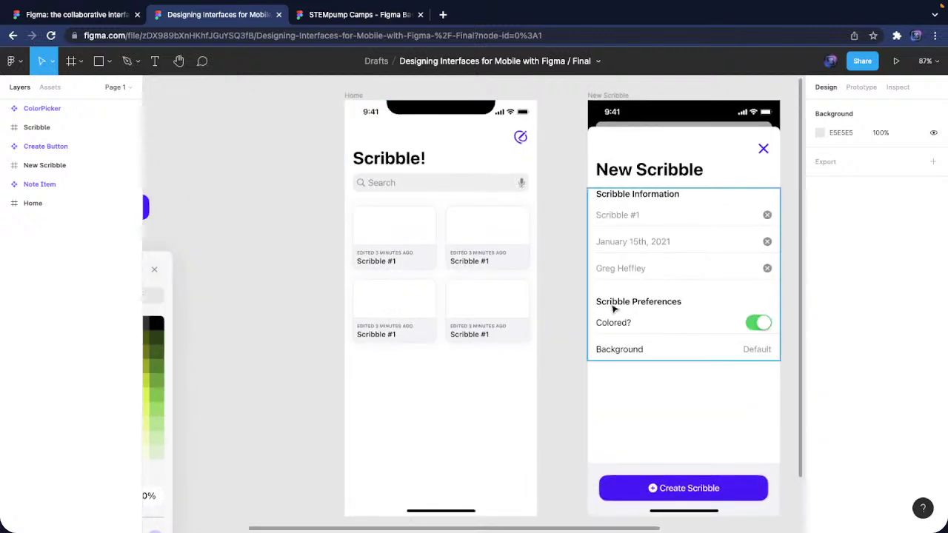
{"action": "scroll", "coordinate": [563, 245], "scroll_direction": "right", "scroll_amount": 2}
{"action": "scroll", "coordinate": [548, 297], "scroll_direction": "right", "scroll_amount": 5}
{"action": "scroll", "coordinate": [548, 298], "scroll_direction": "down", "scroll_amount": 1}
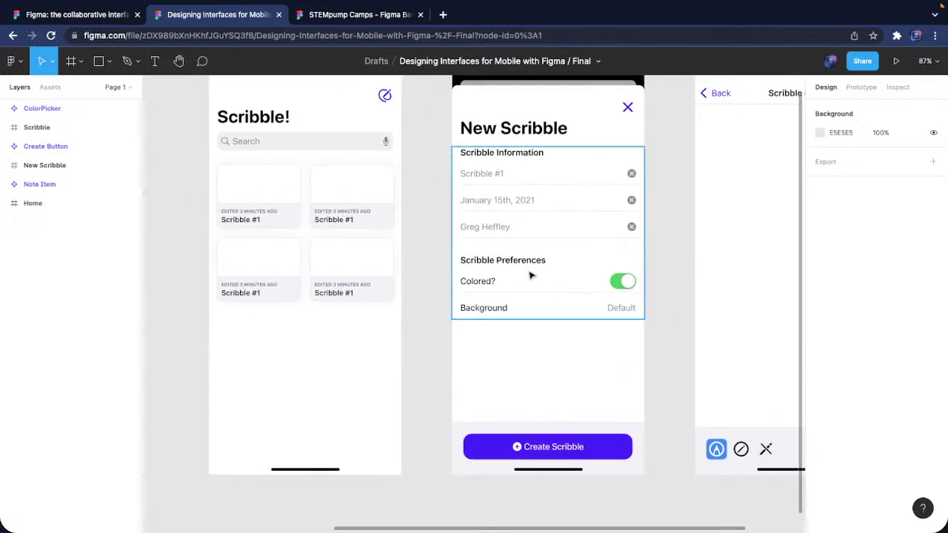
{"action": "scroll", "coordinate": [555, 307], "scroll_direction": "right", "scroll_amount": 6}
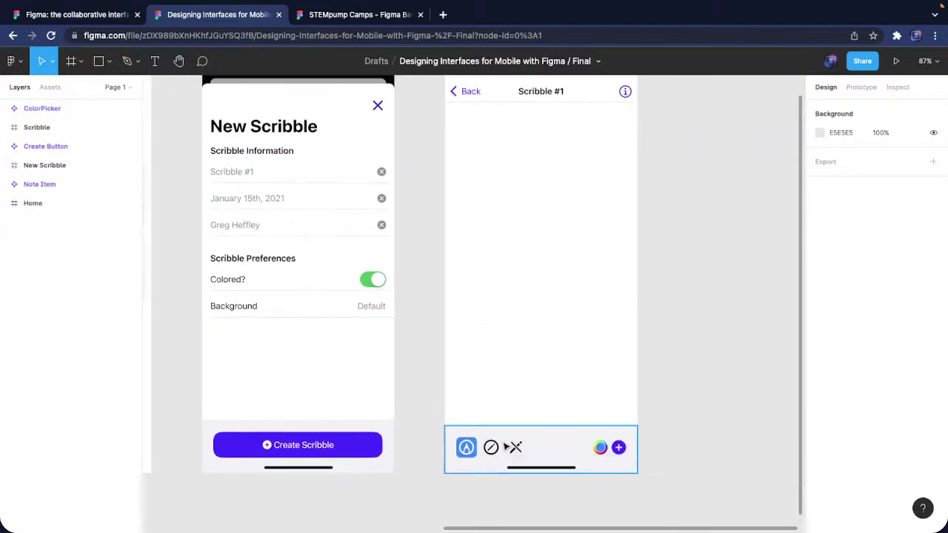
Inspect the circled pencil and crossed drawing tool icons in the Scribble screen's bottom toolbar, selecting each one
{"action": "scroll", "coordinate": [492, 449], "scroll_direction": "up", "scroll_amount": 5}
{"action": "double_click", "coordinate": [493, 450]}
{"action": "left_click", "coordinate": [496, 453]}
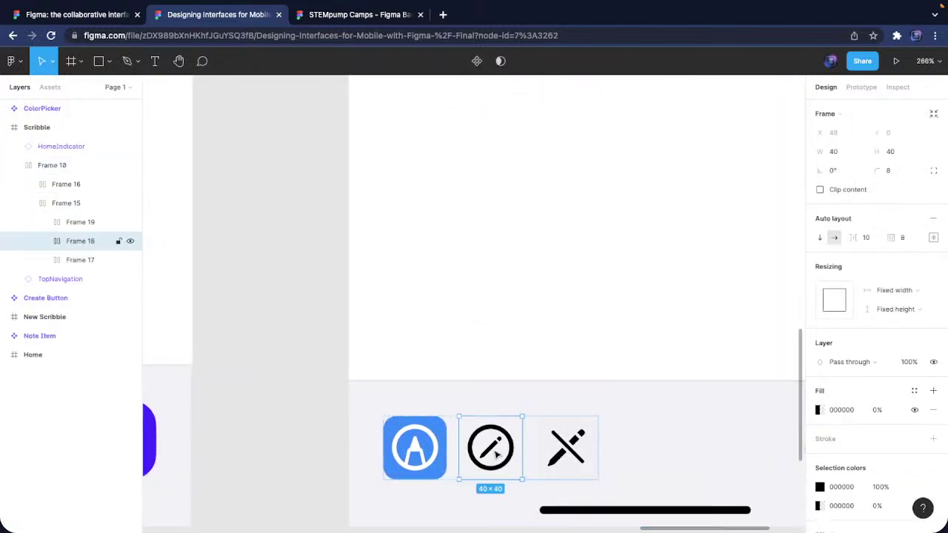
{"action": "left_click", "coordinate": [566, 448]}
{"action": "scroll", "coordinate": [519, 444], "scroll_direction": "right", "scroll_amount": 5}
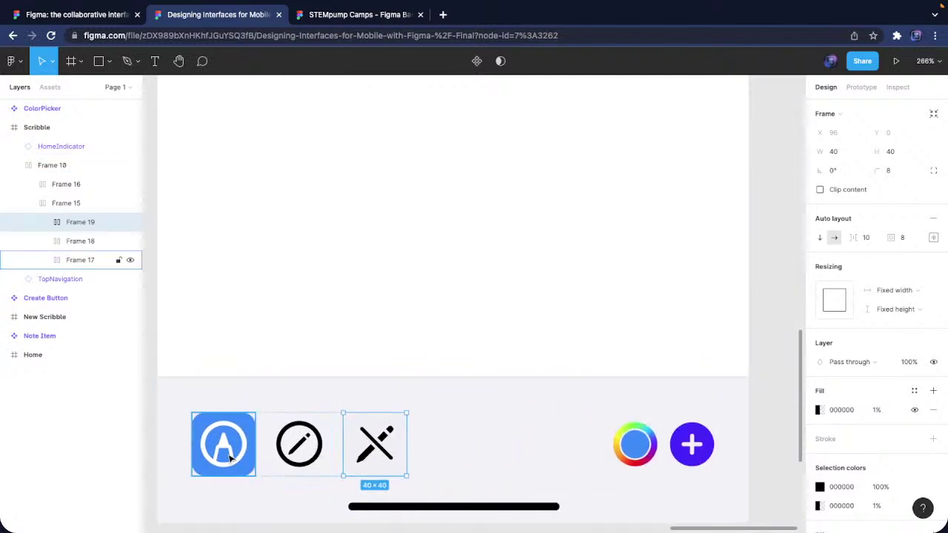
Inspect the Scribble screen's bottom toolbar, selecting its three drawing tool icons, the colour wheel and the plus button
{"action": "left_click", "coordinate": [231, 460]}
{"action": "left_click", "coordinate": [300, 444]}
{"action": "left_click", "coordinate": [375, 445]}
{"action": "scroll", "coordinate": [467, 450], "scroll_direction": "down", "scroll_amount": 1}
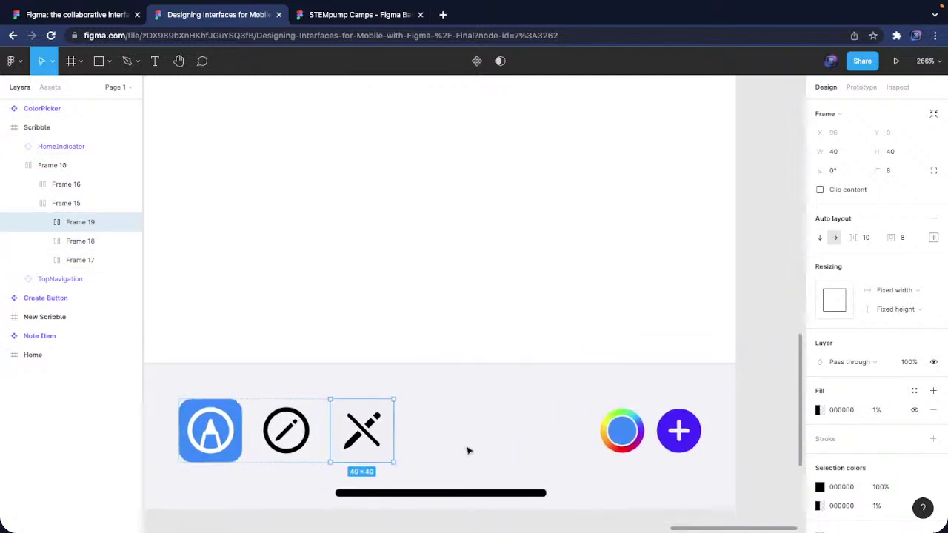
{"action": "scroll", "coordinate": [468, 450], "scroll_direction": "down", "scroll_amount": 3}
{"action": "left_click", "coordinate": [516, 313]}
{"action": "double_click", "coordinate": [516, 312]}
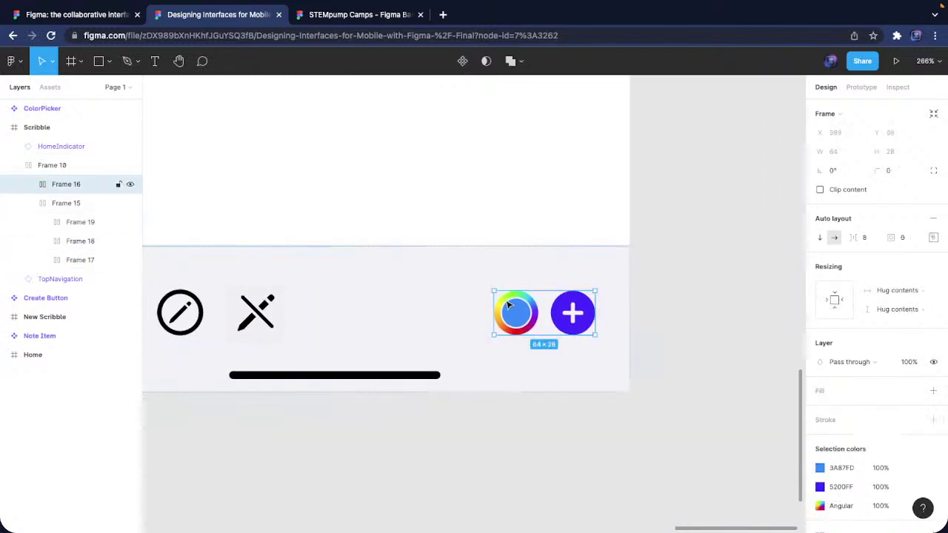
{"action": "left_click", "coordinate": [593, 317]}
{"action": "scroll", "coordinate": [585, 319], "scroll_direction": "down", "scroll_amount": 3}
{"action": "left_click", "coordinate": [586, 370]}
Compare the Home, New Scribble and Scribble screens with the Note Item, Create Button and ColorPicker components they use
{"action": "scroll", "coordinate": [588, 371], "scroll_direction": "down", "scroll_amount": 3}
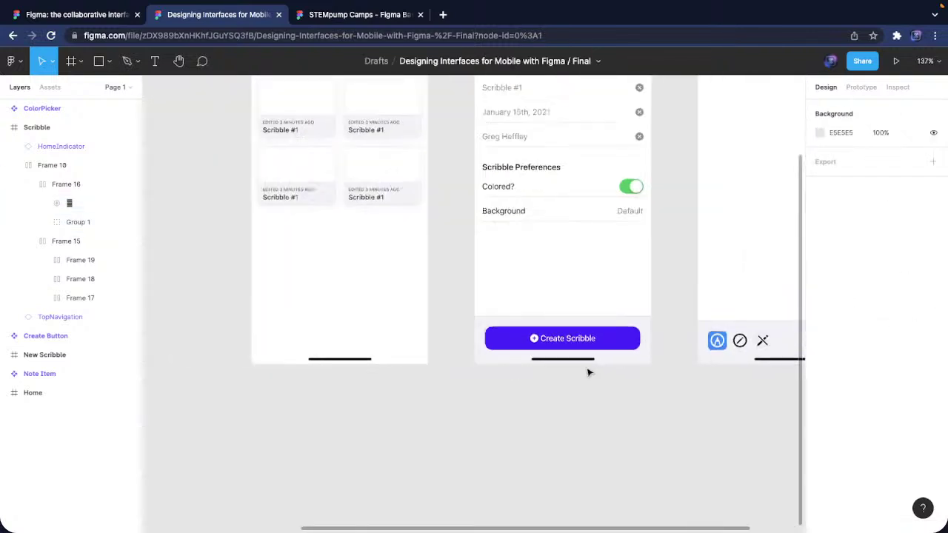
{"action": "scroll", "coordinate": [588, 373], "scroll_direction": "right", "scroll_amount": 5}
{"action": "scroll", "coordinate": [590, 373], "scroll_direction": "down", "scroll_amount": 5}
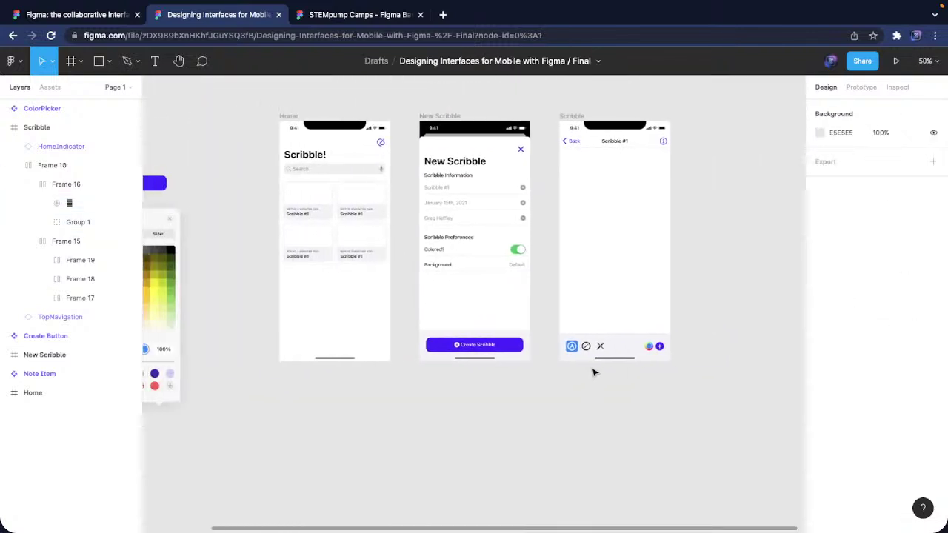
{"action": "scroll", "coordinate": [594, 373], "scroll_direction": "left", "scroll_amount": 2}
{"action": "scroll", "coordinate": [593, 373], "scroll_direction": "left", "scroll_amount": 5}
{"action": "scroll", "coordinate": [594, 373], "scroll_direction": "up", "scroll_amount": 2}
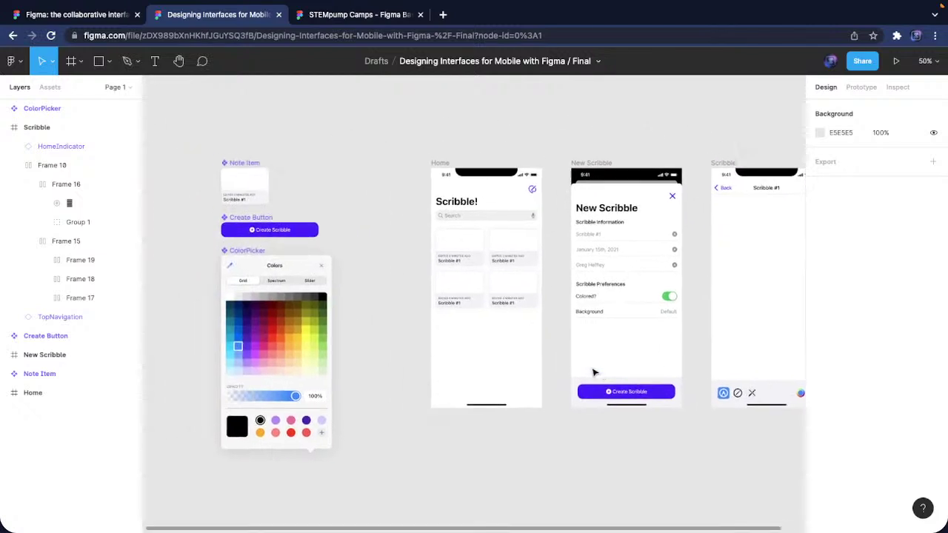
{"action": "scroll", "coordinate": [310, 252], "scroll_direction": "up", "scroll_amount": 5}
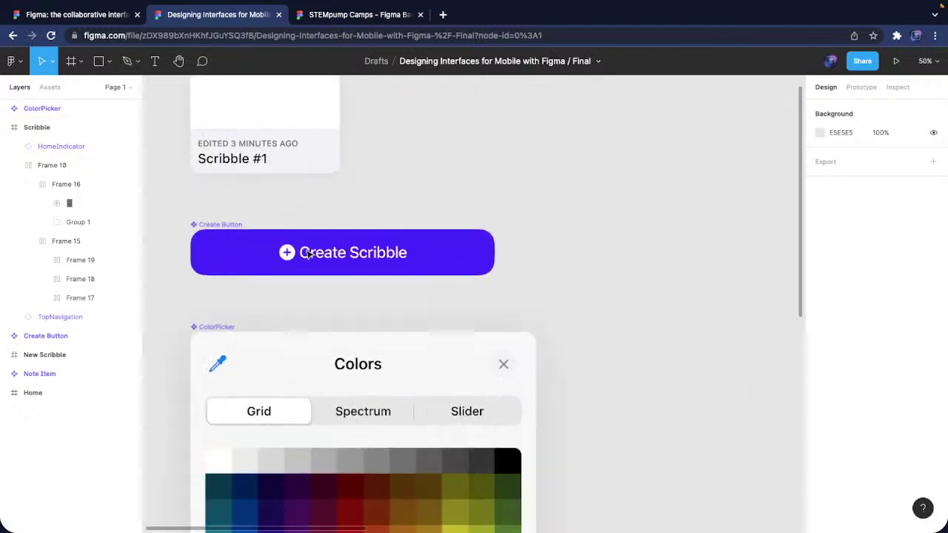
{"action": "scroll", "coordinate": [329, 364], "scroll_direction": "up", "scroll_amount": 3}
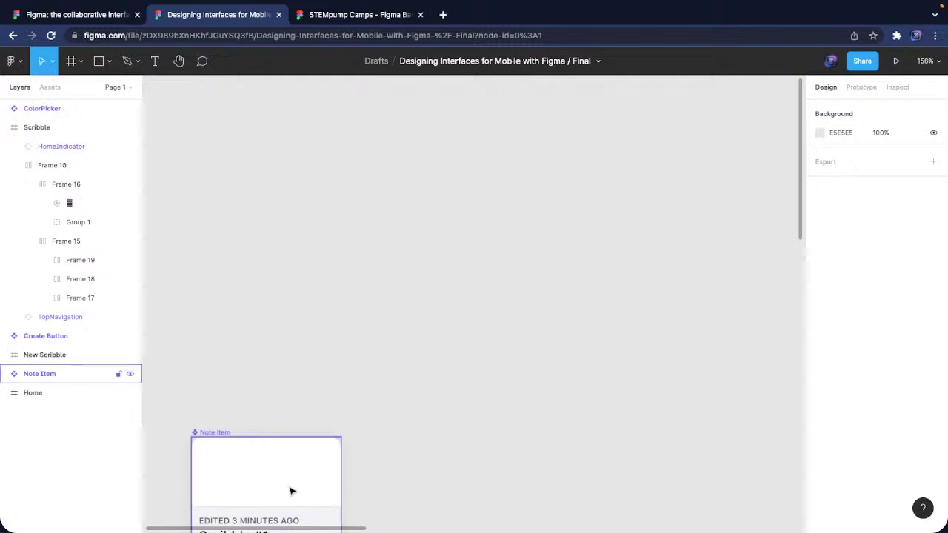
{"action": "scroll", "coordinate": [289, 492], "scroll_direction": "down", "scroll_amount": 5}
{"action": "scroll", "coordinate": [263, 165], "scroll_direction": "right", "scroll_amount": 10}
{"action": "scroll", "coordinate": [262, 165], "scroll_direction": "down", "scroll_amount": 5}
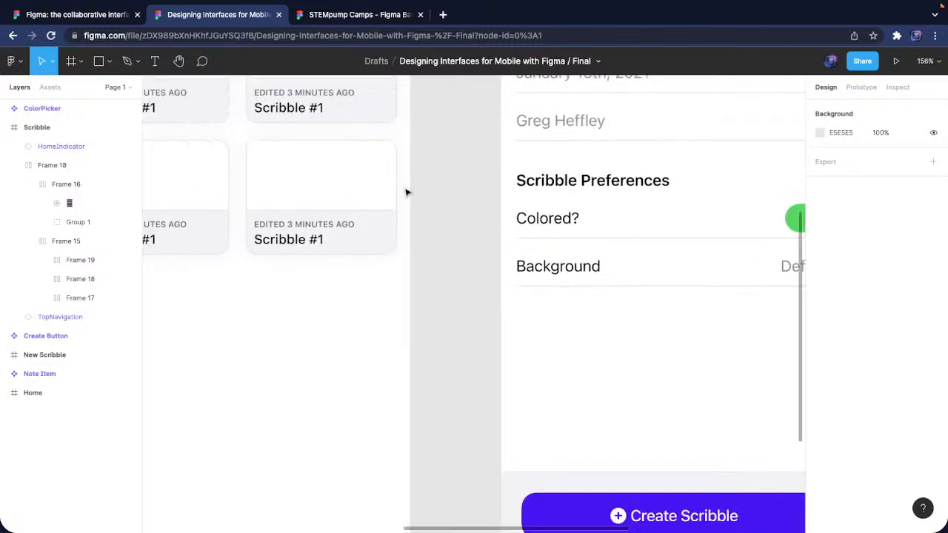
{"action": "scroll", "coordinate": [407, 191], "scroll_direction": "down", "scroll_amount": 5}
{"action": "scroll", "coordinate": [361, 228], "scroll_direction": "left", "scroll_amount": 5}
{"action": "scroll", "coordinate": [334, 284], "scroll_direction": "down", "scroll_amount": 2}
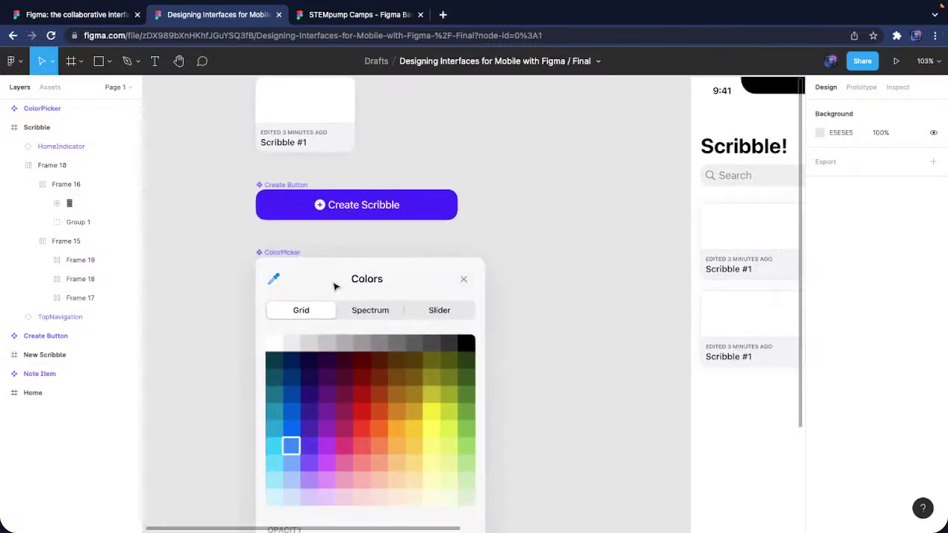
Stretch the Note Item main component's height to 143
{"action": "scroll", "coordinate": [335, 284], "scroll_direction": "right", "scroll_amount": 5}
{"action": "left_click", "coordinate": [191, 134]}
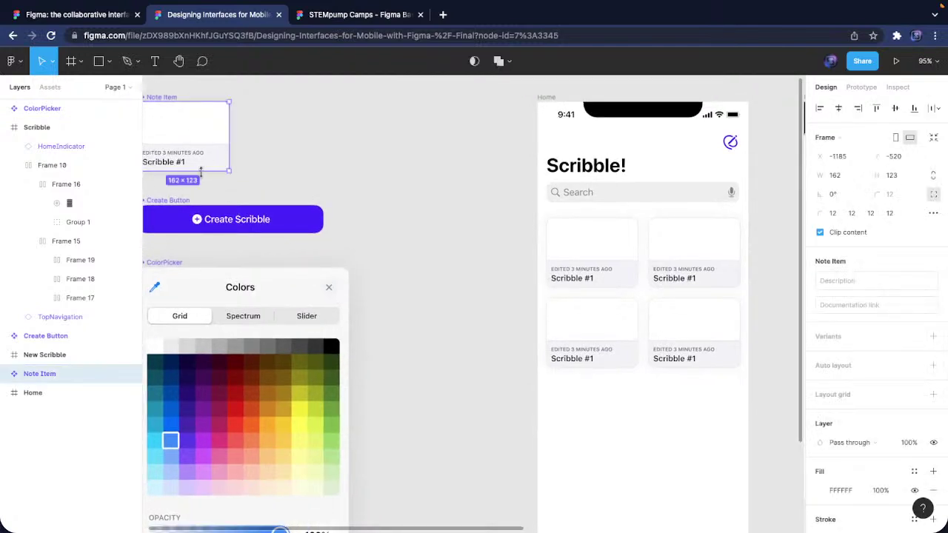
{"action": "left_click_drag", "start_coordinate": [200, 172], "coordinate": [220, 181]}
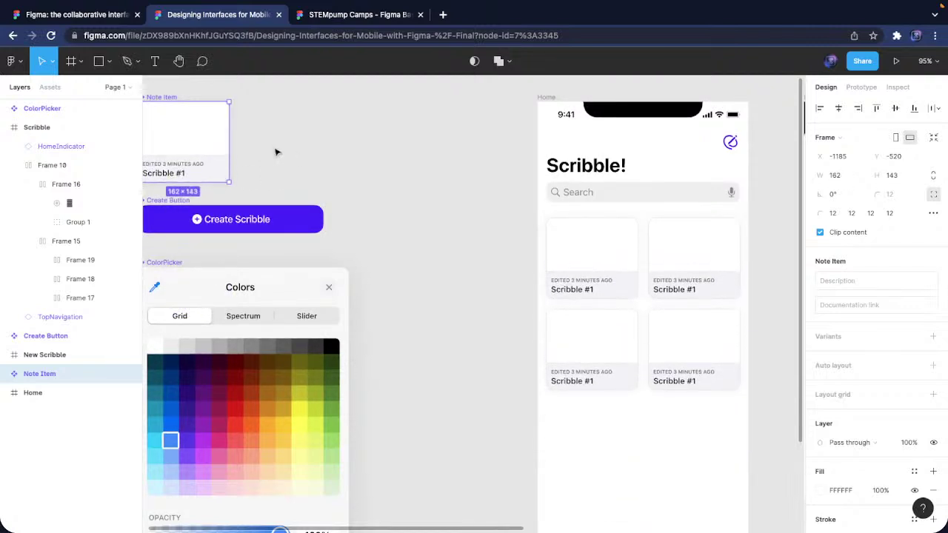
Move the Note Item component right to X -1132 and shorten it by raising its lower edge
{"action": "left_click_drag", "start_coordinate": [157, 100], "coordinate": [190, 97]}
{"action": "left_click", "coordinate": [290, 165]}
{"action": "left_click", "coordinate": [221, 181]}
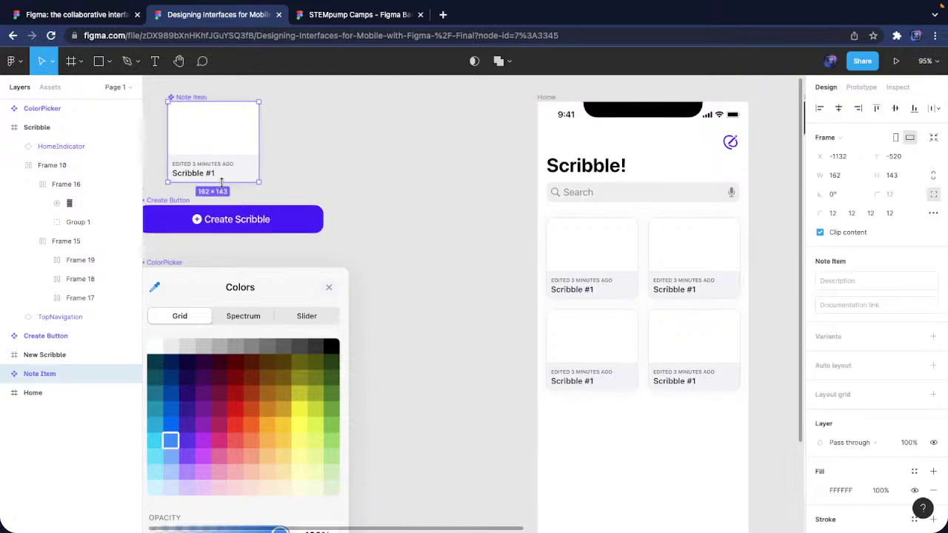
{"action": "left_click_drag", "start_coordinate": [221, 182], "coordinate": [222, 172]}
Try narrowing the Create Button component from its right edge and undo the change
{"action": "left_click", "coordinate": [315, 221]}
{"action": "scroll", "coordinate": [370, 226], "scroll_direction": "down", "scroll_amount": 5}
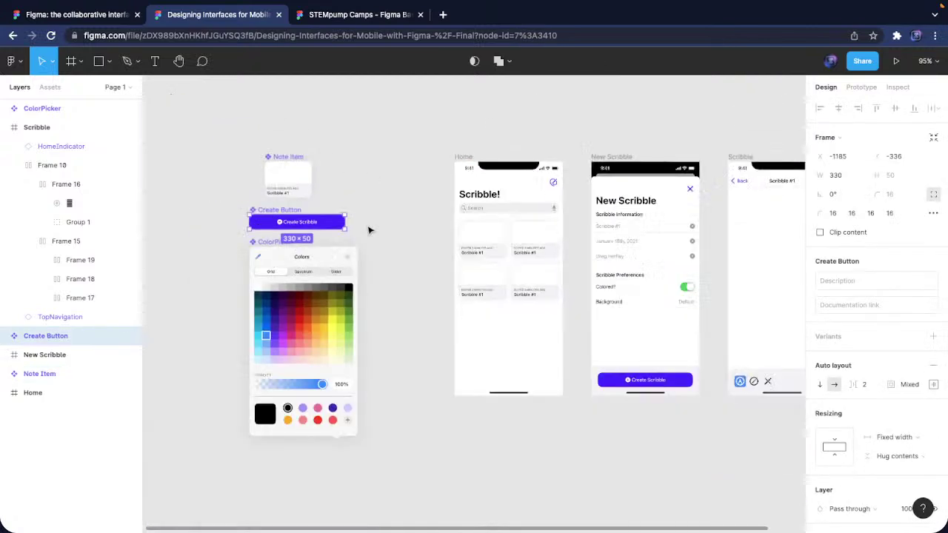
{"action": "mouse_move", "coordinate": [345, 221]}
{"action": "left_mouse_down"}
{"action": "mouse_move", "coordinate": [289, 222]}
{"action": "mouse_move", "coordinate": [299, 264]}
{"action": "mouse_move", "coordinate": [272, 287]}
{"action": "mouse_move", "coordinate": [284, 264]}
{"action": "left_mouse_up"}
{"action": "key", "text": "ctrl+z"}
Select the ColorPicker component, present the prototype and go back to its Home screen
{"action": "left_click", "coordinate": [283, 263]}
{"action": "scroll", "coordinate": [787, 372], "scroll_direction": "right", "scroll_amount": 3}
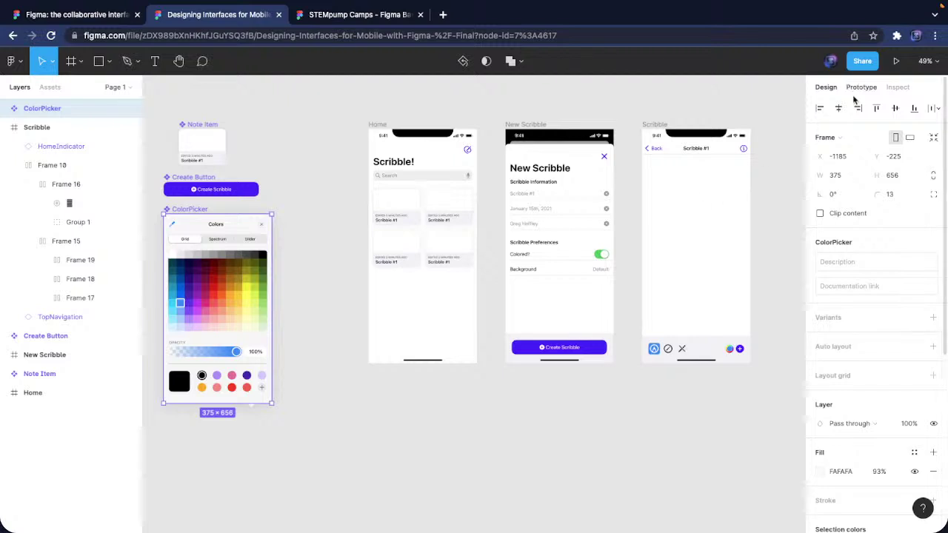
{"action": "left_click", "coordinate": [893, 62]}
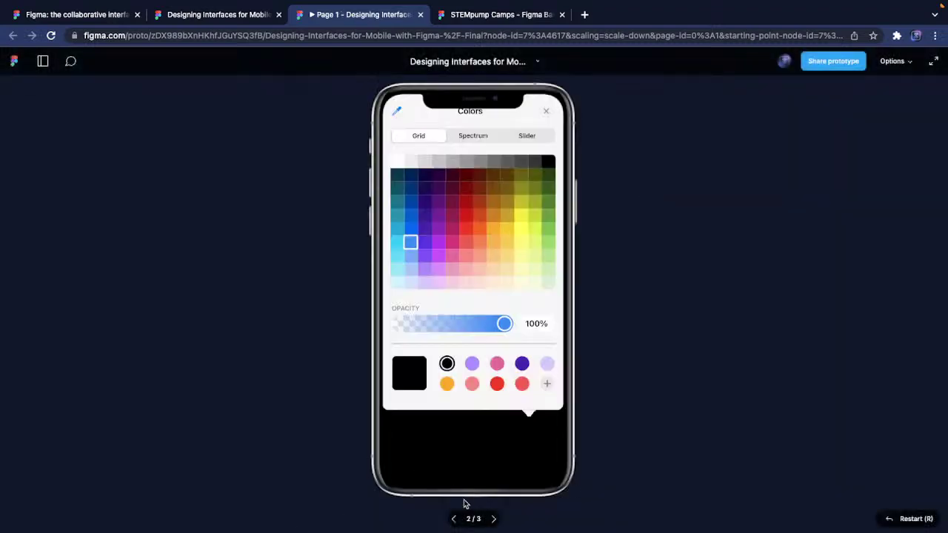
{"action": "left_click", "coordinate": [454, 519]}
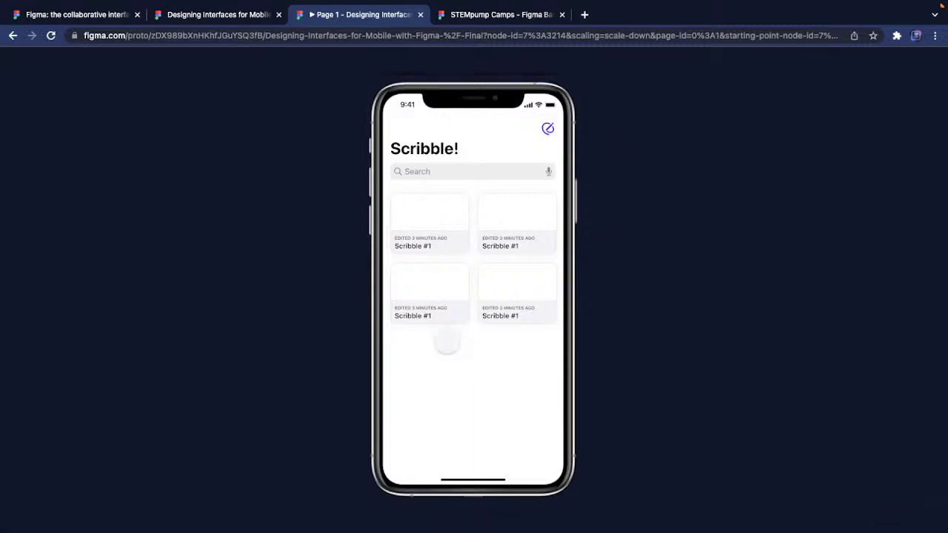
Test the prototype's New Scribble sheet by opening and closing it, creating a scribble from it and returning to Home
{"action": "left_click", "coordinate": [548, 128]}
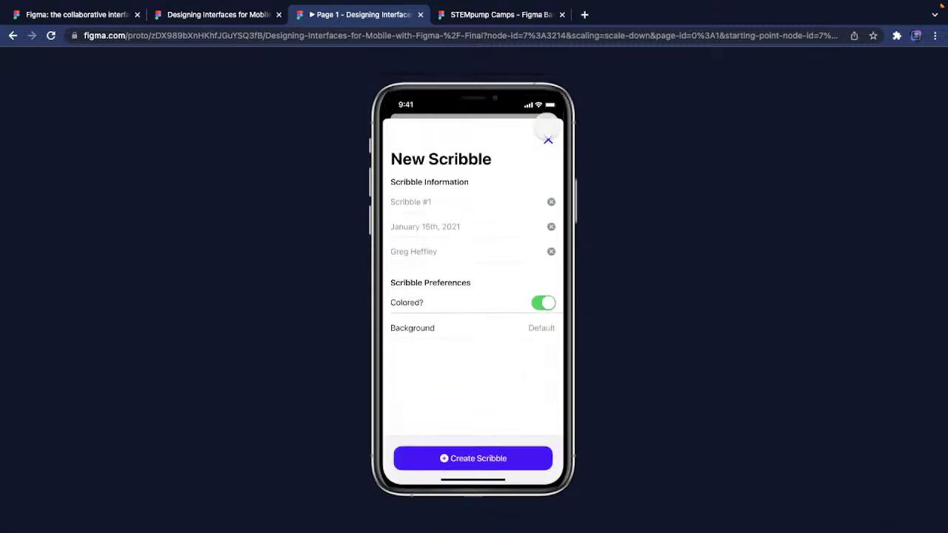
{"action": "left_click", "coordinate": [548, 140]}
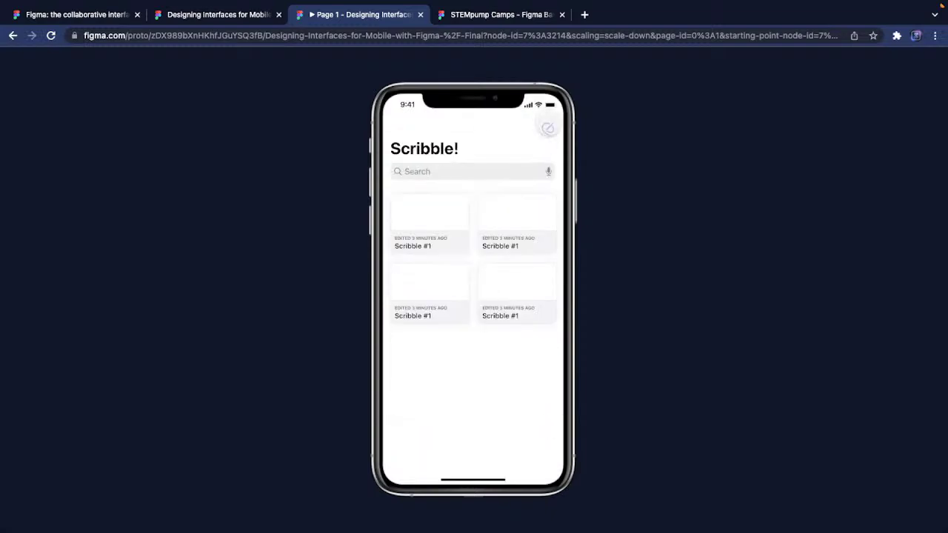
{"action": "left_click", "coordinate": [548, 129]}
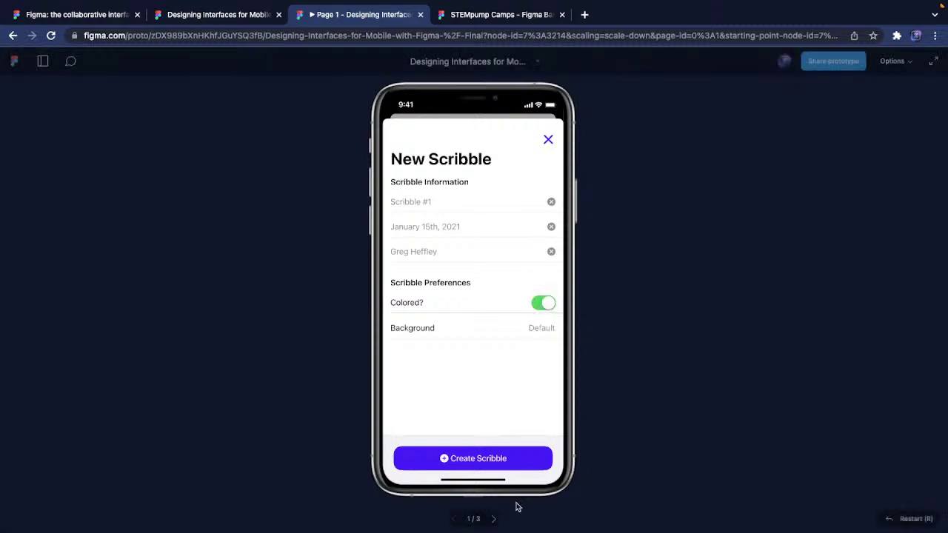
{"action": "left_click", "coordinate": [504, 459]}
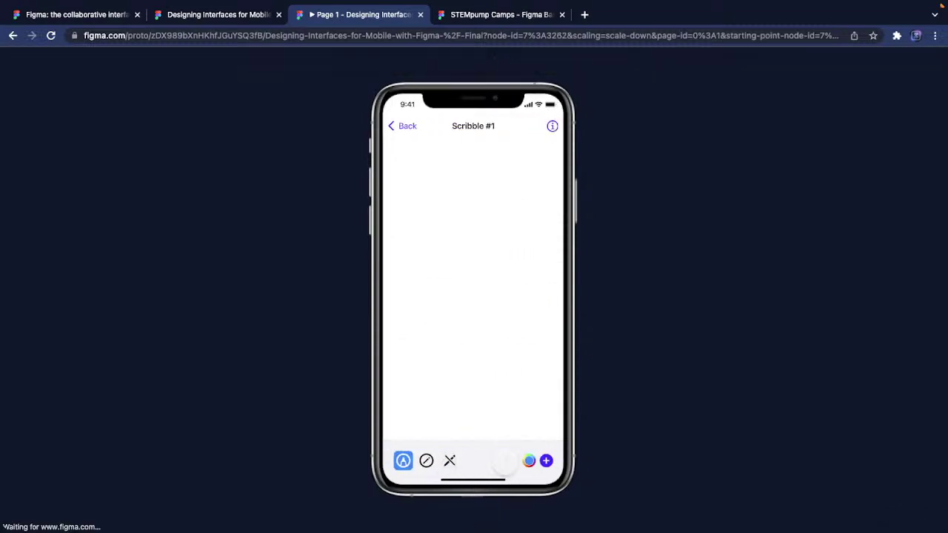
{"action": "left_click", "coordinate": [408, 131]}
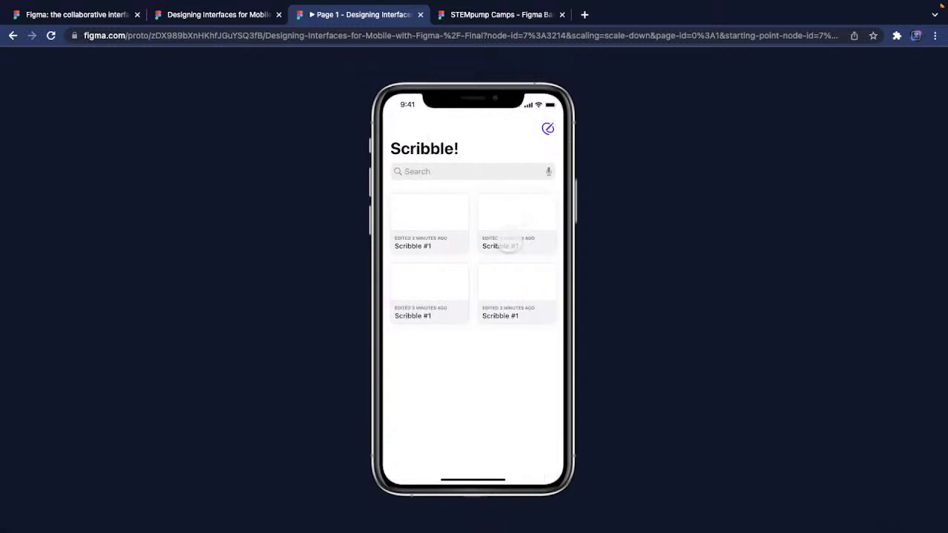
Open a note in the prototype, test showing and dismissing its Colors overlay, and return to Home
{"action": "left_click", "coordinate": [510, 244]}
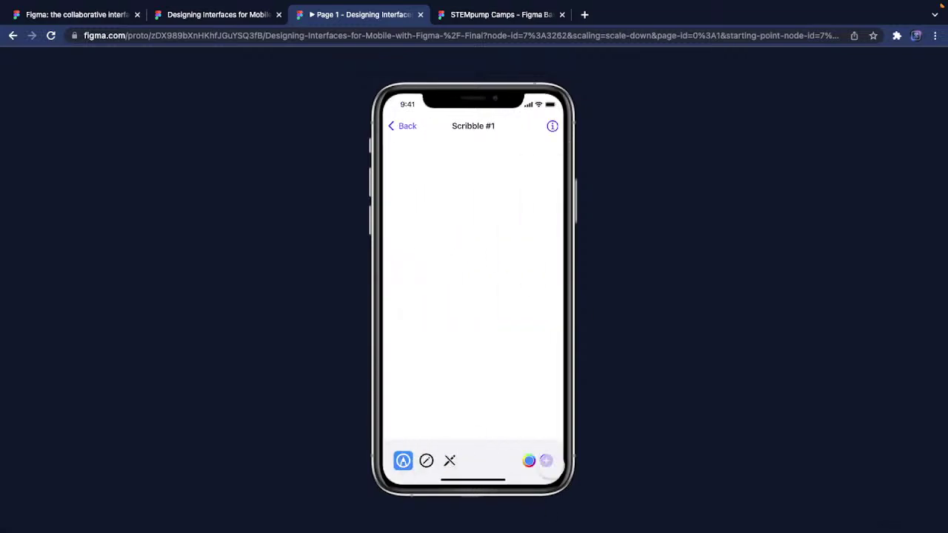
{"action": "left_click", "coordinate": [526, 461]}
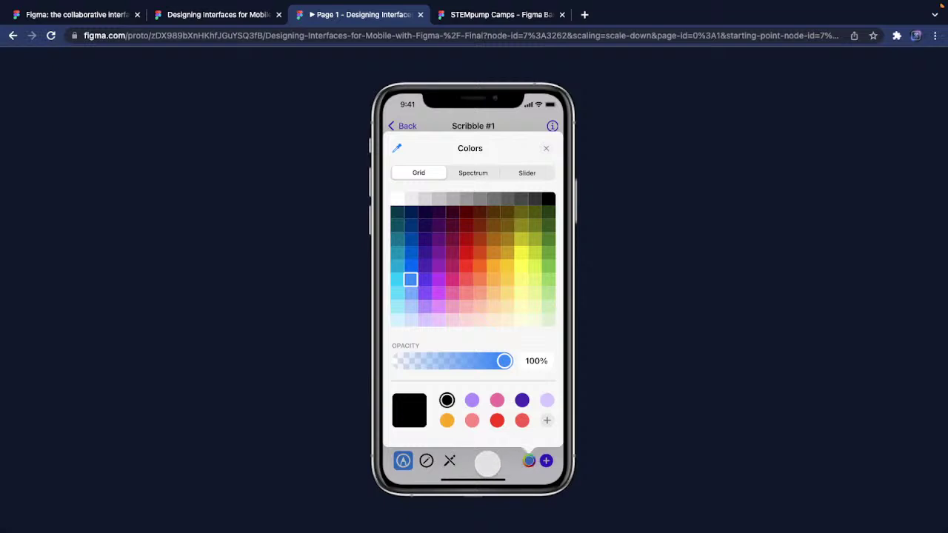
{"action": "left_click", "coordinate": [489, 463]}
{"action": "left_click", "coordinate": [526, 461]}
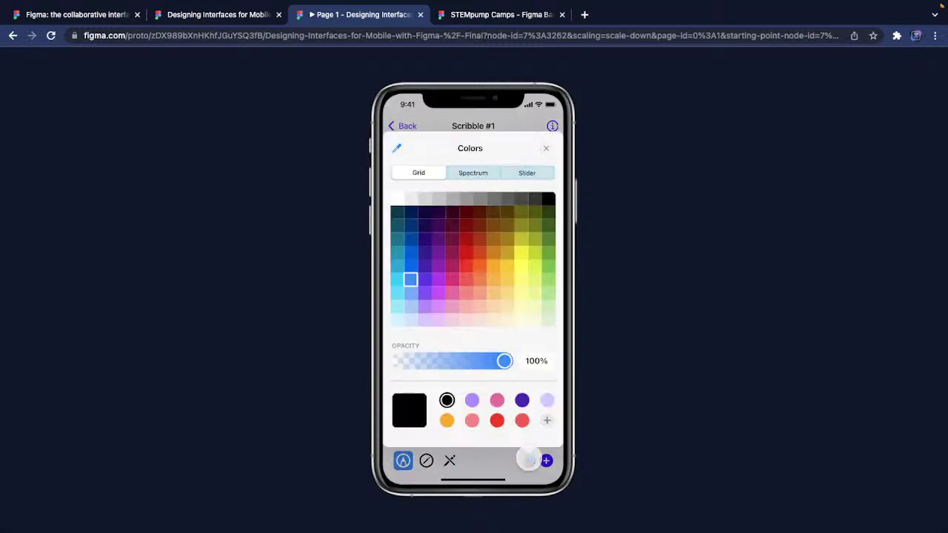
{"action": "left_click", "coordinate": [397, 126]}
{"action": "left_click", "coordinate": [397, 125]}
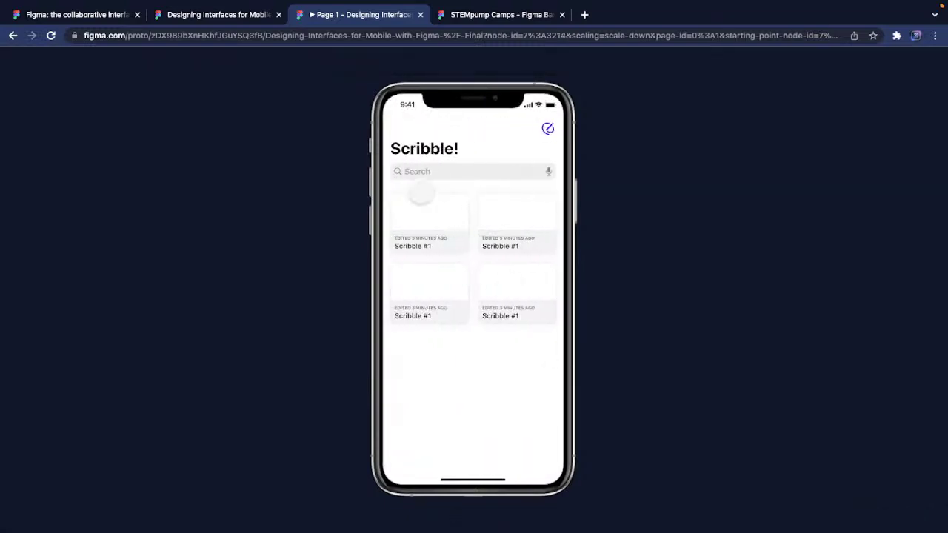
Test the transitions between Home and the Scribble #1 screen by repeatedly opening the first note and going back
{"action": "left_click", "coordinate": [422, 192]}
{"action": "left_click", "coordinate": [426, 211]}
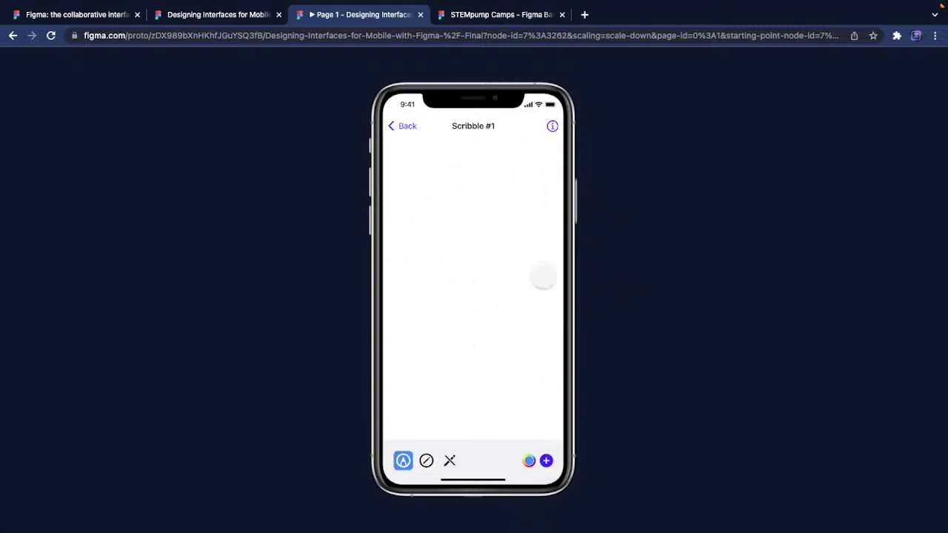
{"action": "left_click", "coordinate": [393, 125]}
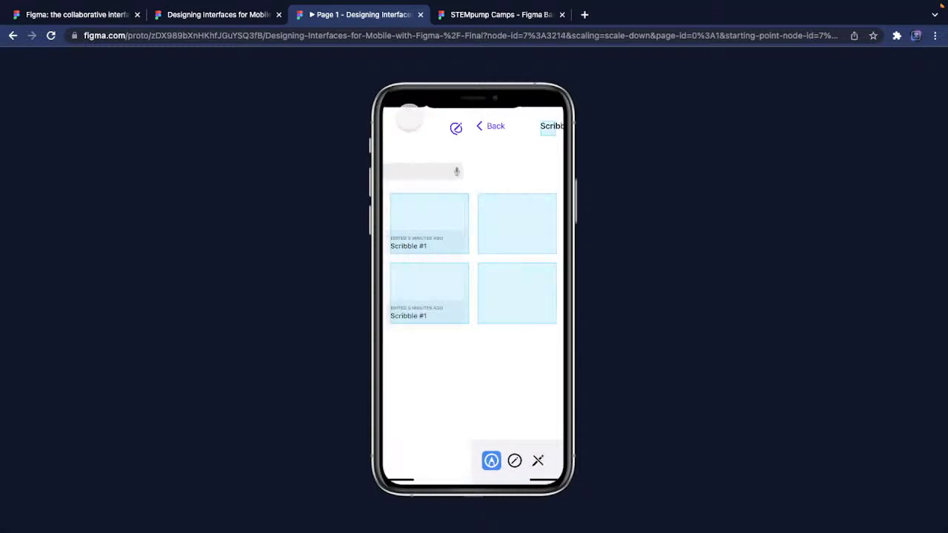
{"action": "left_click", "coordinate": [439, 240]}
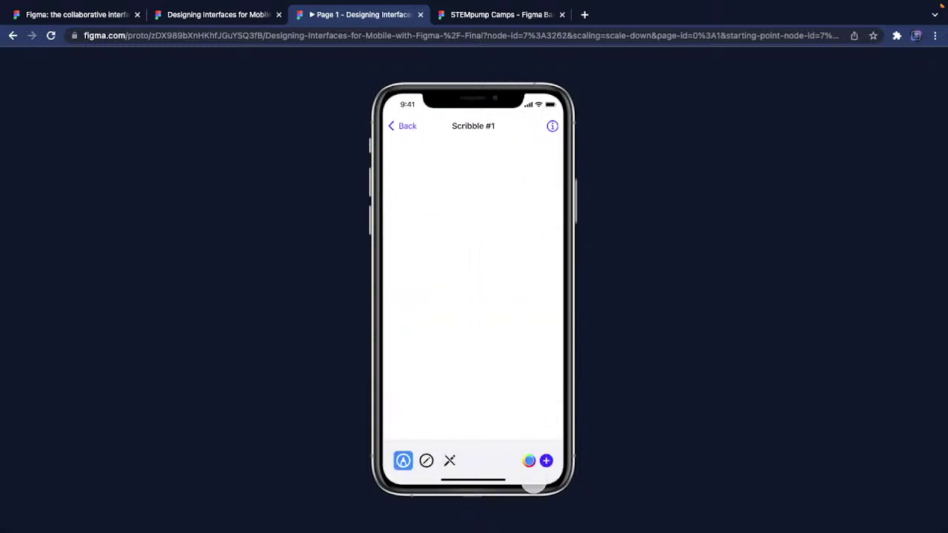
{"action": "left_click", "coordinate": [405, 122]}
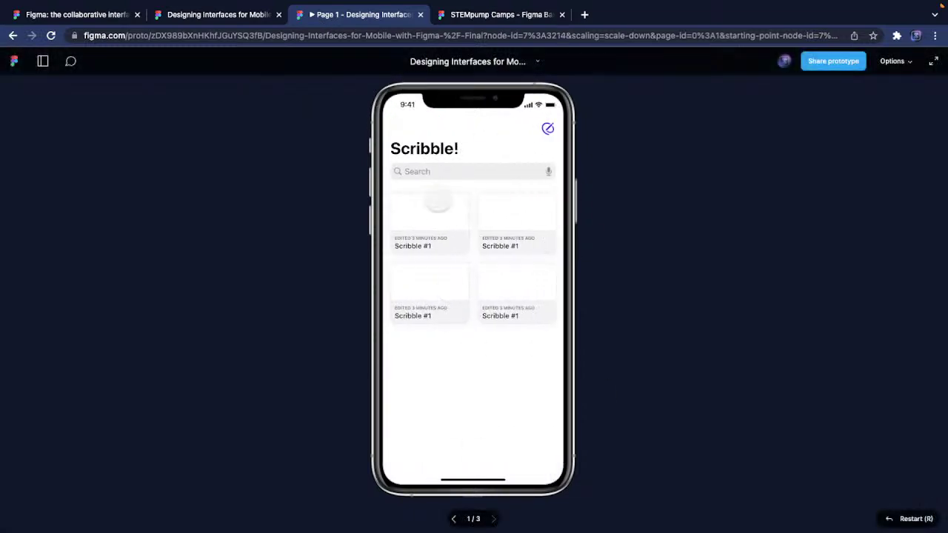
Close the prototype presentation, the finished design file and the STEMpump Camps - Figma Basics file
{"action": "left_click", "coordinate": [420, 14]}
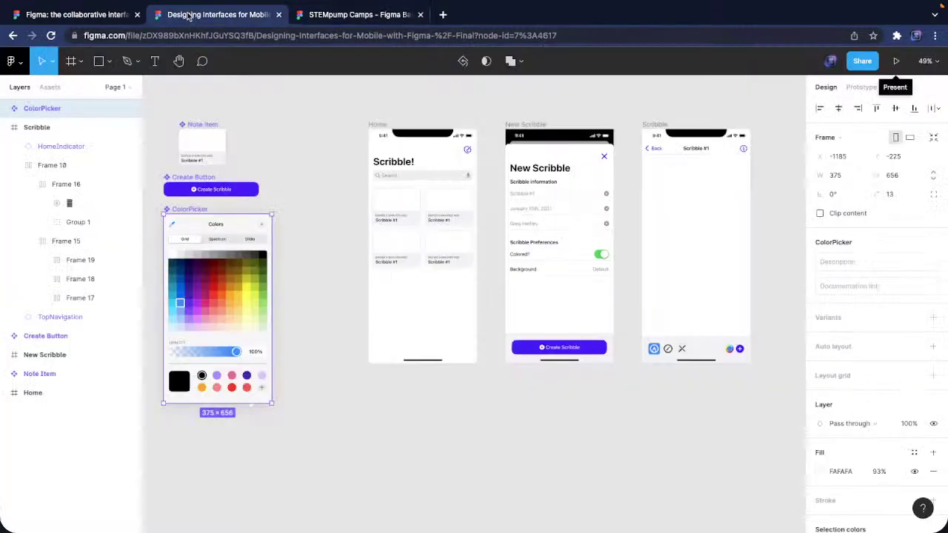
{"action": "left_click", "coordinate": [279, 14]}
{"action": "left_click", "coordinate": [278, 14]}
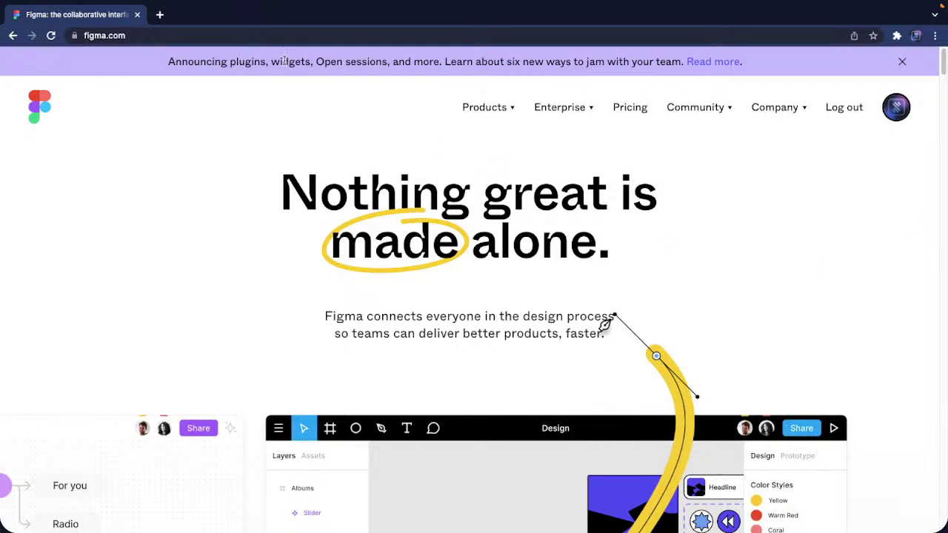
Open the Figma Community from the account's file browser and search it for "ios 15"
{"action": "left_click", "coordinate": [895, 111]}
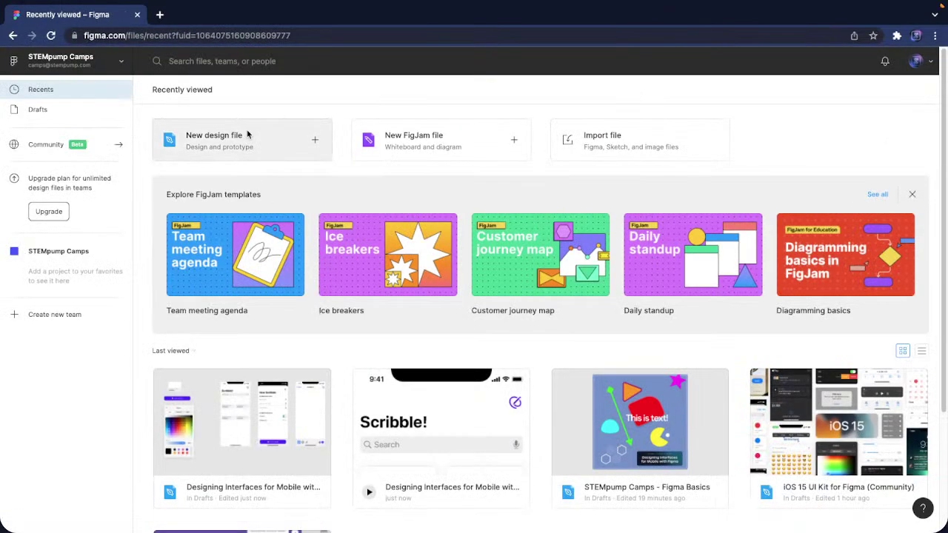
{"action": "left_click", "coordinate": [48, 146]}
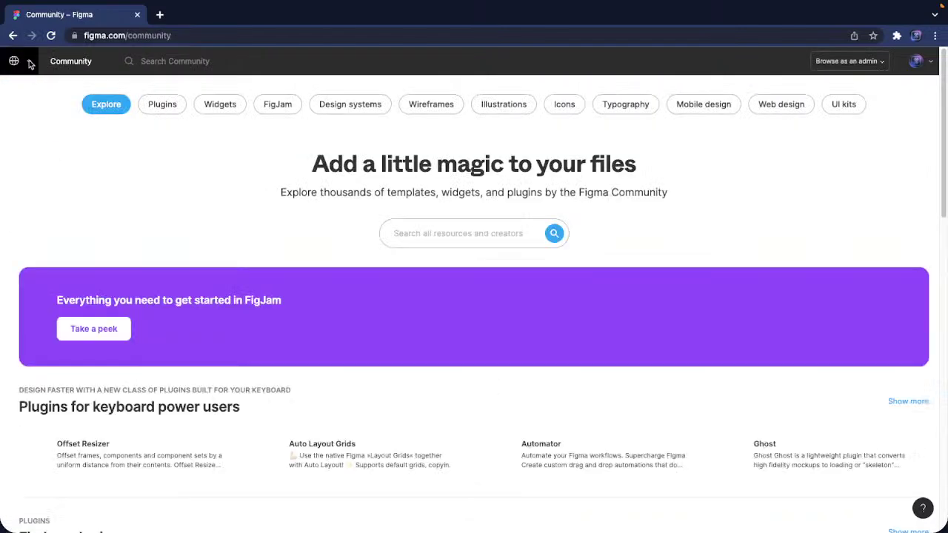
{"action": "left_click", "coordinate": [18, 60]}
{"action": "left_click", "coordinate": [423, 215]}
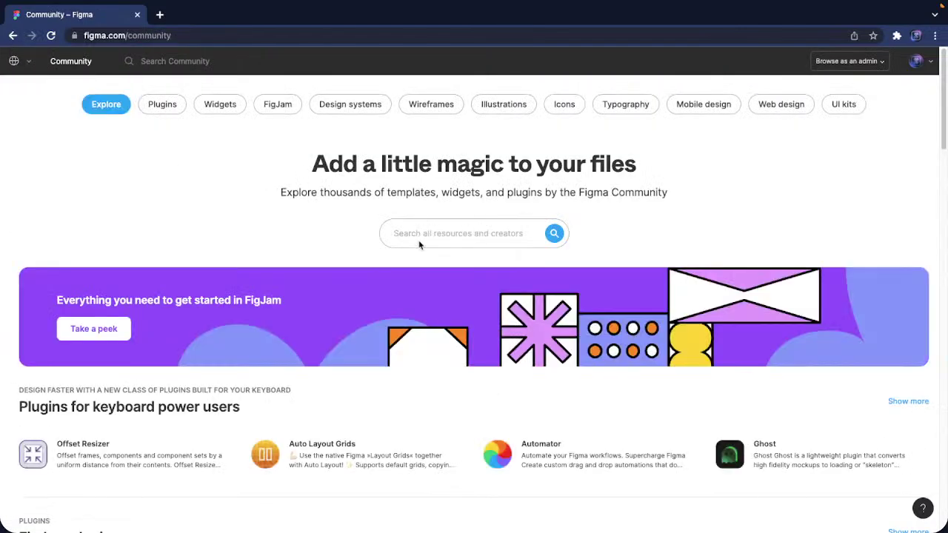
{"action": "left_click", "coordinate": [224, 68]}
{"action": "type", "text": "ios 15"}
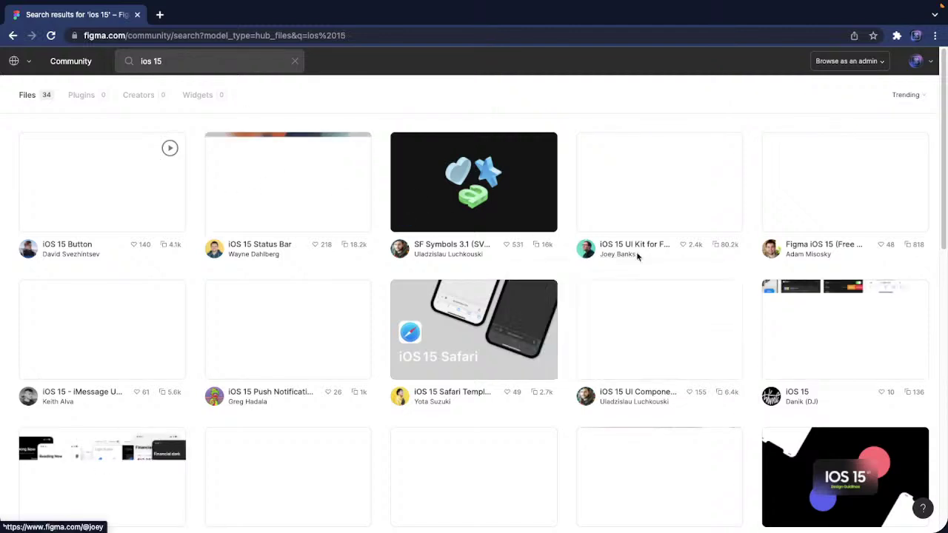
Open the Community page of the iOS 15 UI Kit for Figma and look over its preview and changelog
{"action": "left_click", "coordinate": [650, 214]}
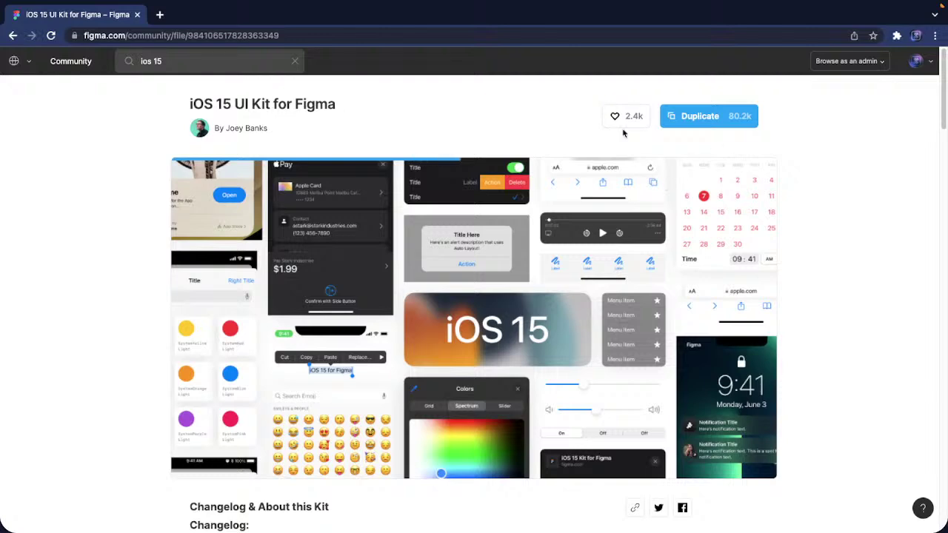
{"action": "scroll", "coordinate": [460, 378], "scroll_direction": "down", "scroll_amount": 2}
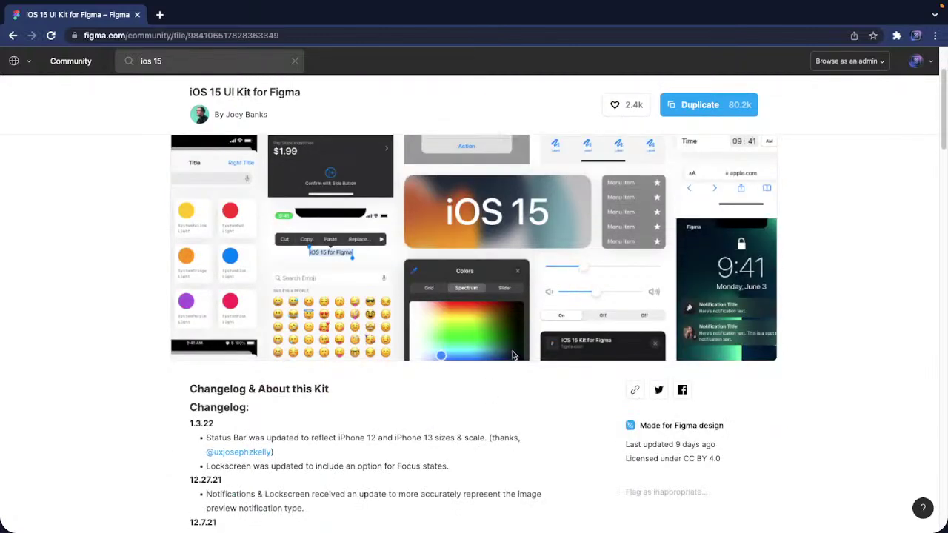
{"action": "scroll", "coordinate": [512, 351], "scroll_direction": "up", "scroll_amount": 2}
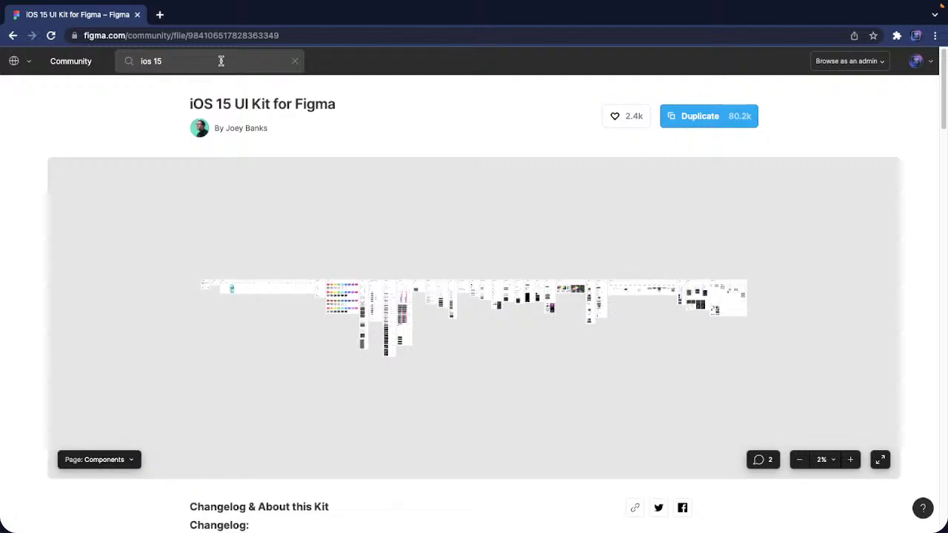
Search the Community for "material design" and view the Material 3 Design Kit from the Material Design creator profile
{"action": "key", "text": "Return"}
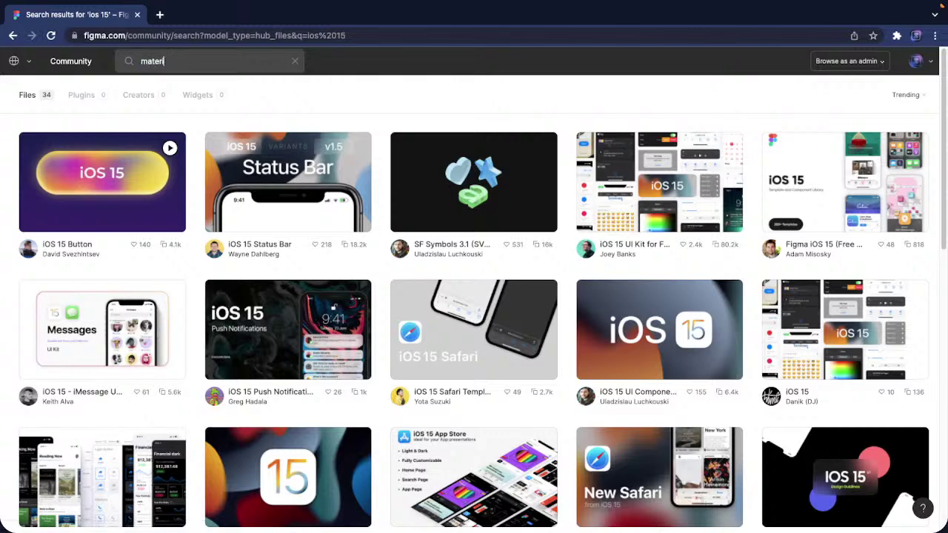
{"action": "key", "text": "Return"}
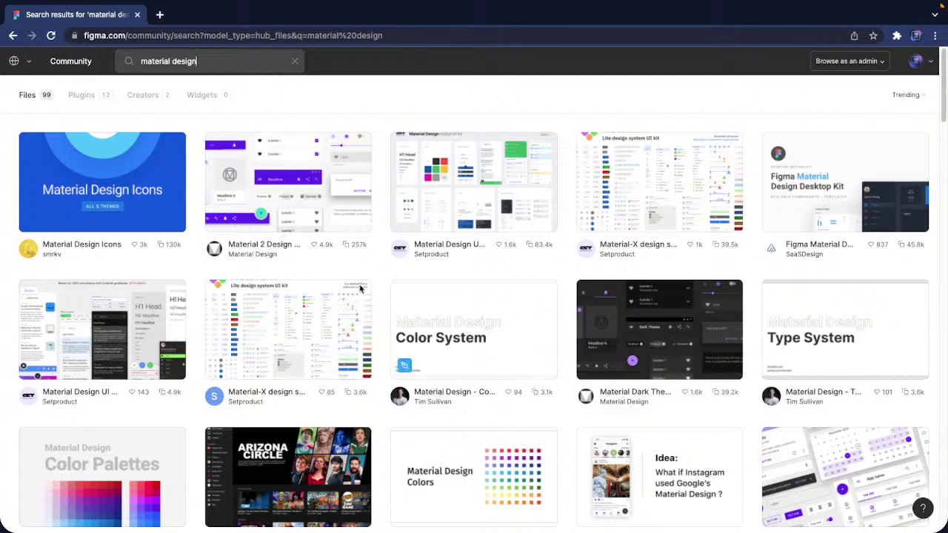
{"action": "left_click", "coordinate": [213, 250]}
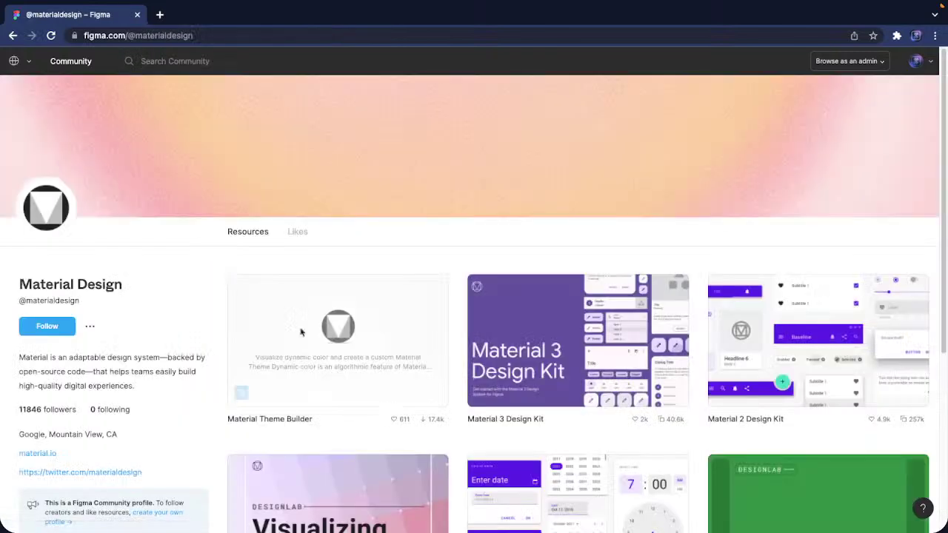
{"action": "left_click", "coordinate": [576, 335]}
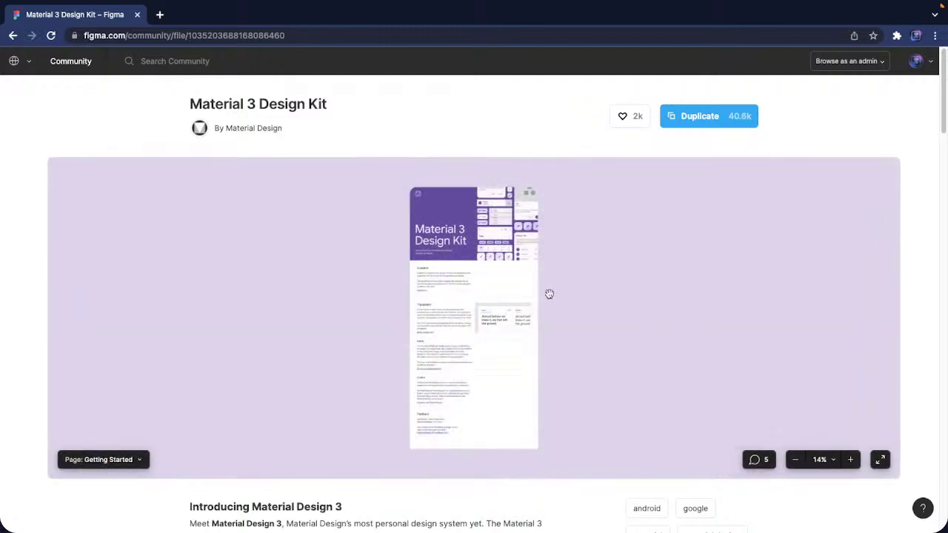
{"action": "scroll", "coordinate": [499, 312], "scroll_direction": "up", "scroll_amount": 1}
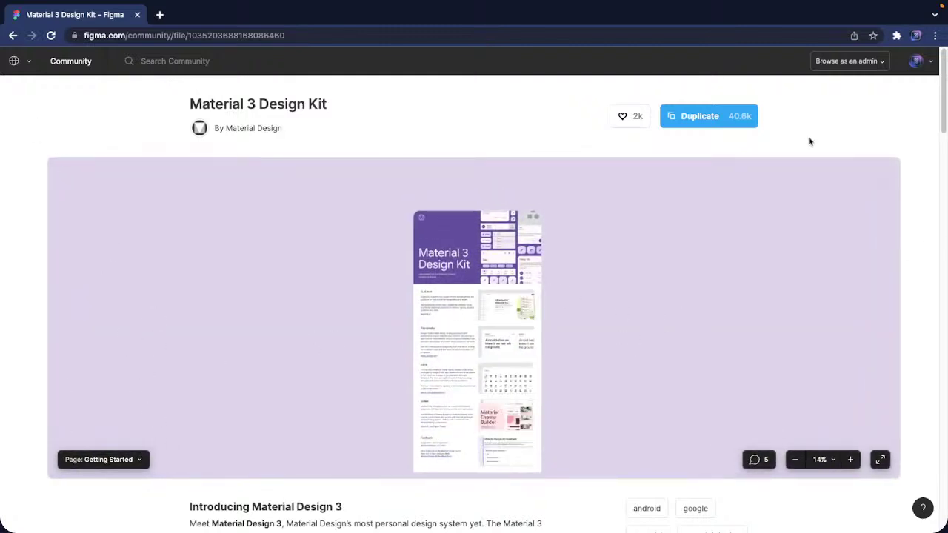
Return from the Community to the STEMpump Camps file browser and bring the recently viewed kit files into view
{"action": "left_click", "coordinate": [30, 61]}
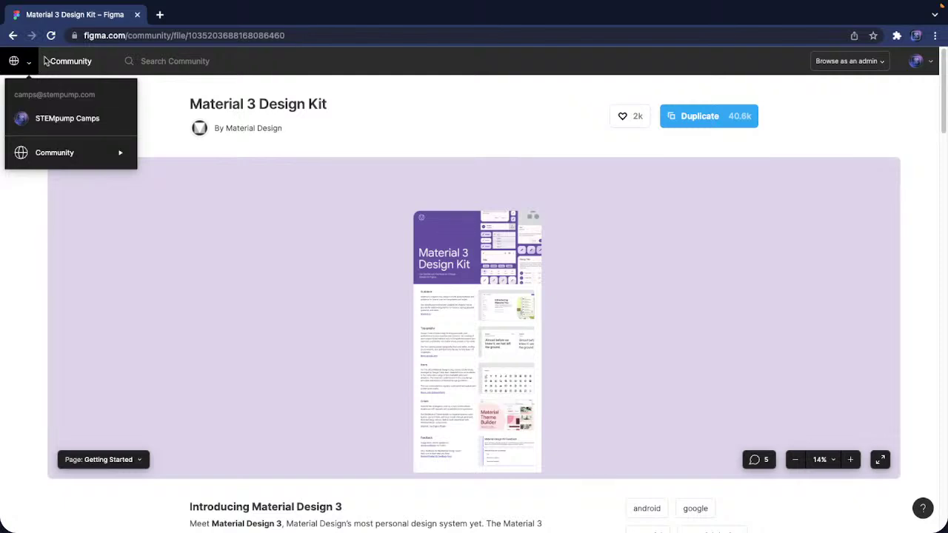
{"action": "left_click", "coordinate": [61, 122]}
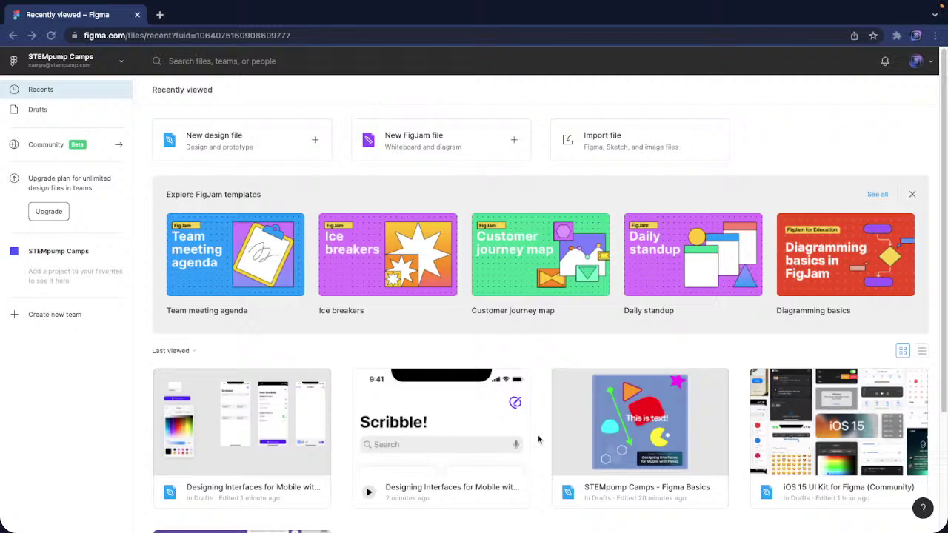
{"action": "scroll", "coordinate": [539, 441], "scroll_direction": "down", "scroll_amount": 3}
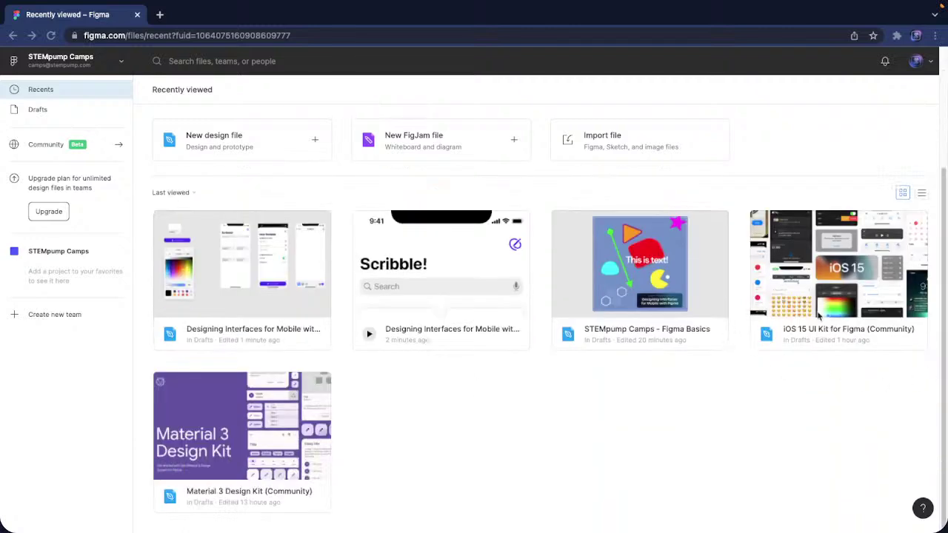
Open the Material 3 Design Kit and iOS 15 UI Kit files in separate browser tabs and switch to the iOS kit
{"action": "left_click", "coordinate": [819, 315]}
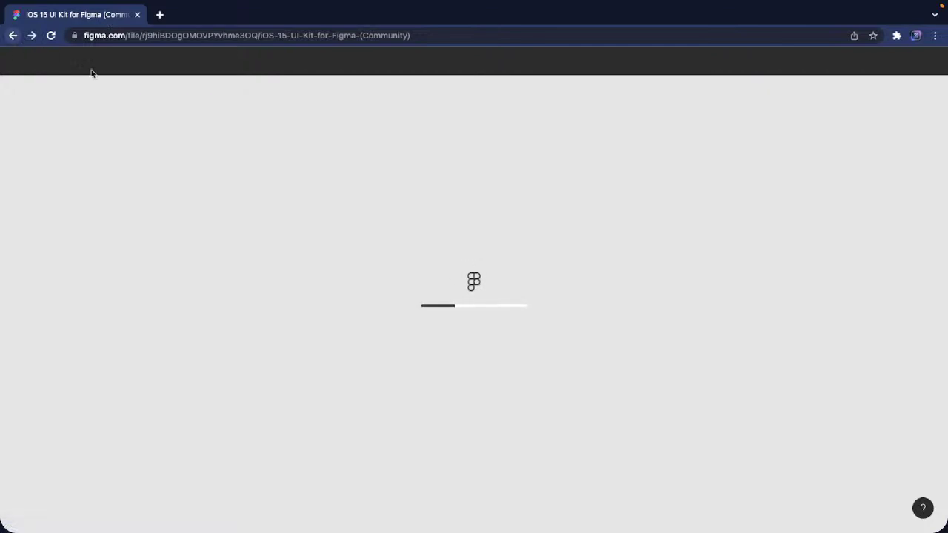
{"action": "key", "text": "alt+Left"}
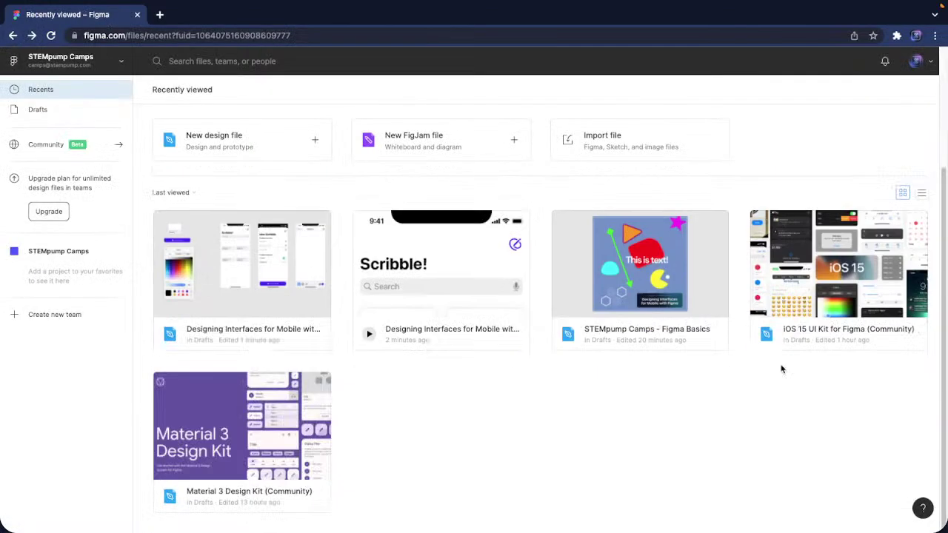
{"action": "right_click", "coordinate": [278, 412]}
{"action": "left_click", "coordinate": [323, 296]}
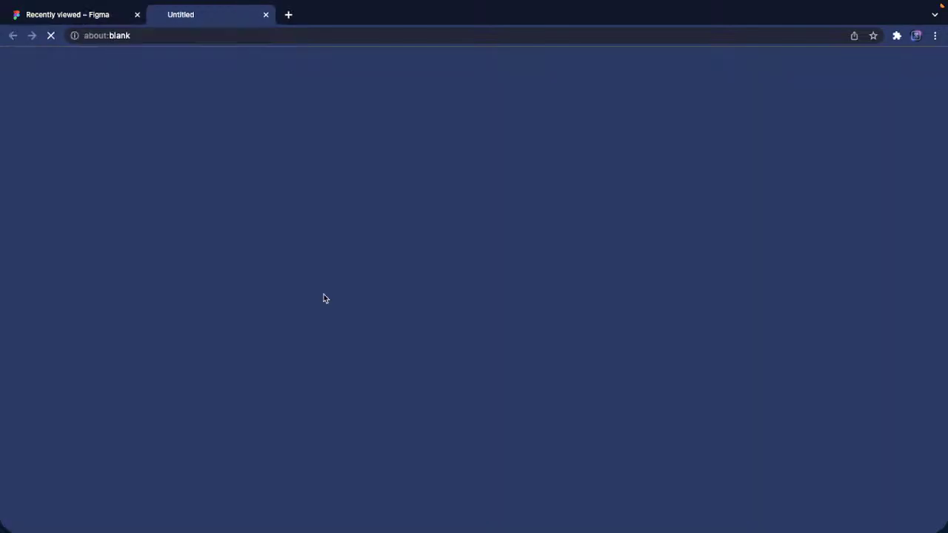
{"action": "left_click", "coordinate": [41, 24]}
{"action": "right_click", "coordinate": [800, 306]}
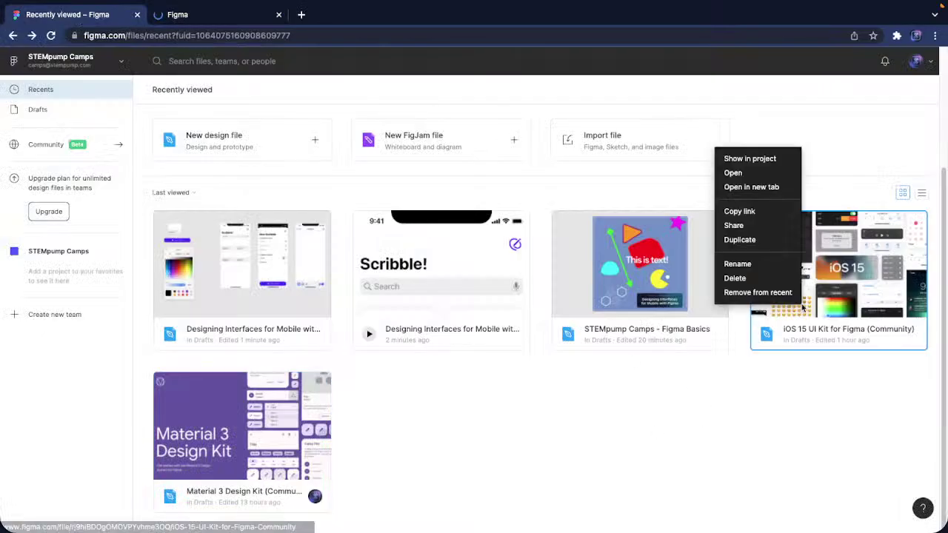
{"action": "left_click", "coordinate": [750, 186]}
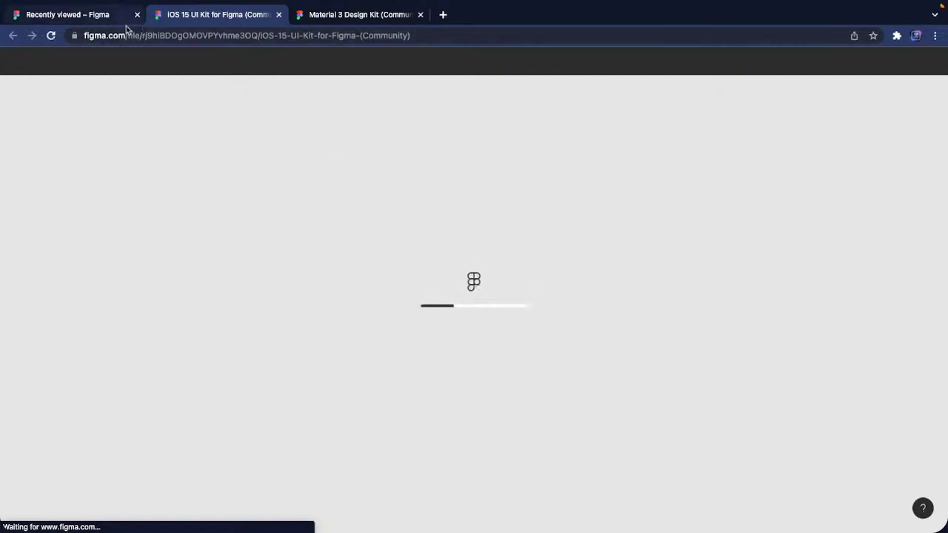
{"action": "left_click", "coordinate": [112, 14]}
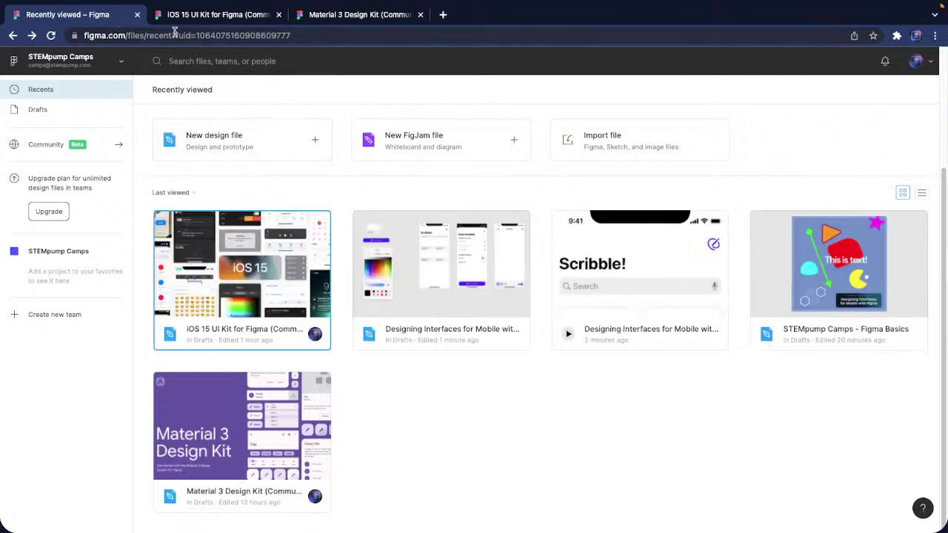
{"action": "left_click", "coordinate": [224, 23]}
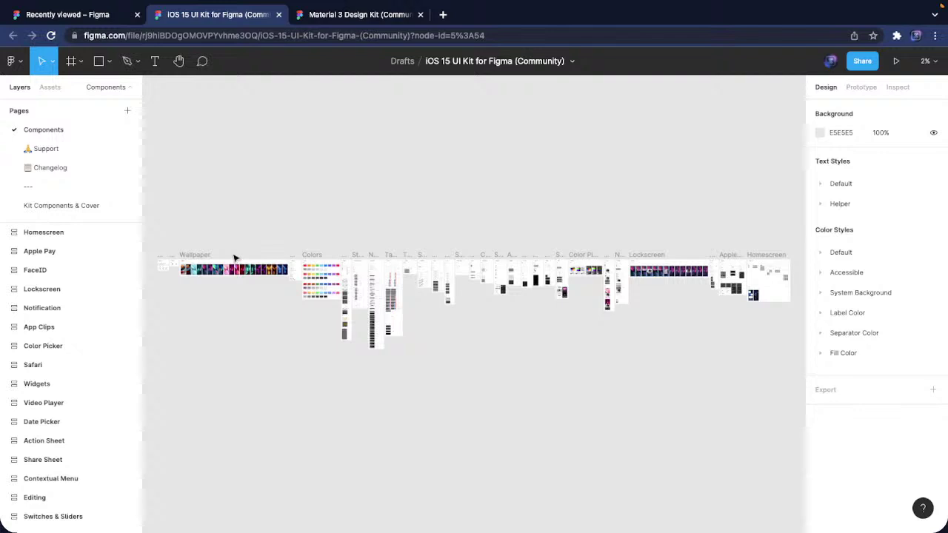
Examine the Support, Downloads and Wallpaper sections on the iOS 15 kit's Components page
{"action": "left_click", "coordinate": [922, 63]}
{"action": "left_click", "coordinate": [915, 63]}
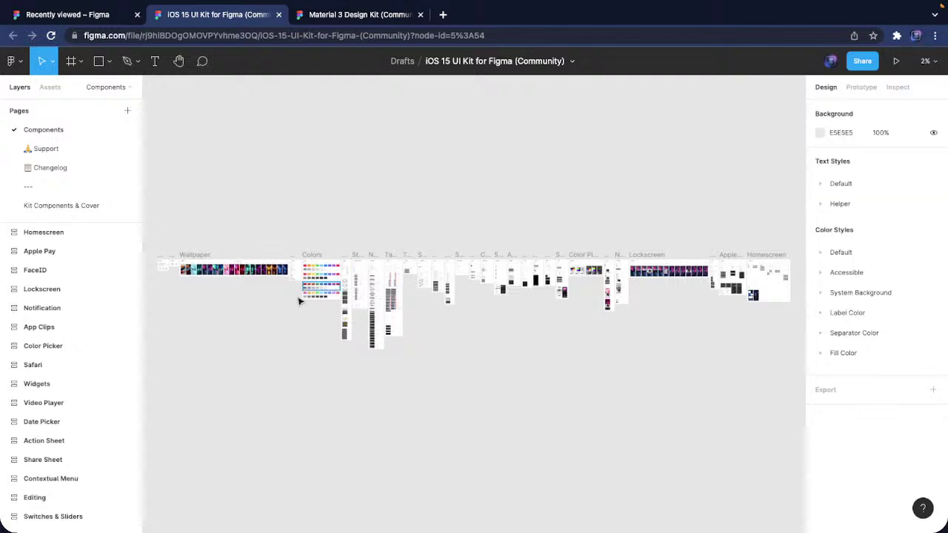
{"action": "scroll", "coordinate": [278, 336], "scroll_direction": "right", "scroll_amount": 1}
{"action": "scroll", "coordinate": [370, 326], "scroll_direction": "up", "scroll_amount": 5}
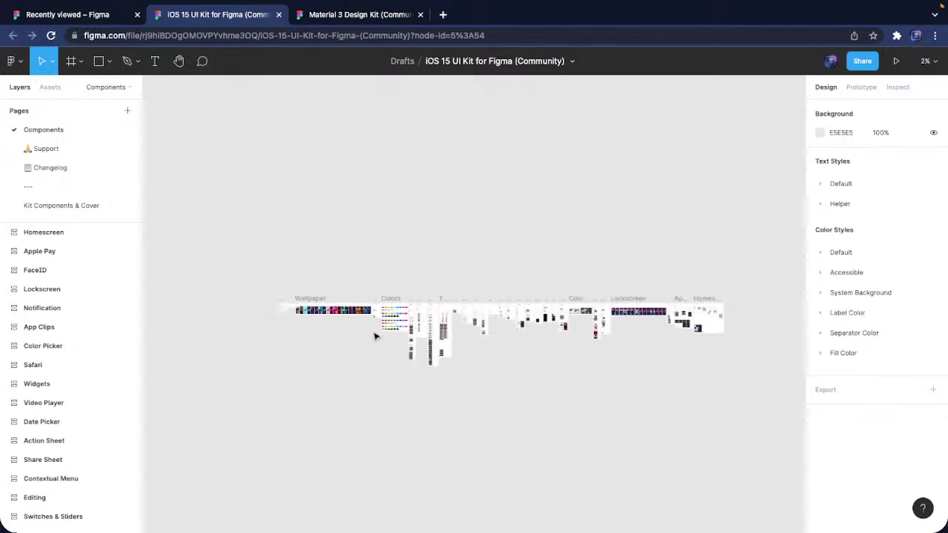
{"action": "scroll", "coordinate": [592, 474], "scroll_direction": "up", "scroll_amount": 3}
{"action": "scroll", "coordinate": [497, 367], "scroll_direction": "left", "scroll_amount": 5}
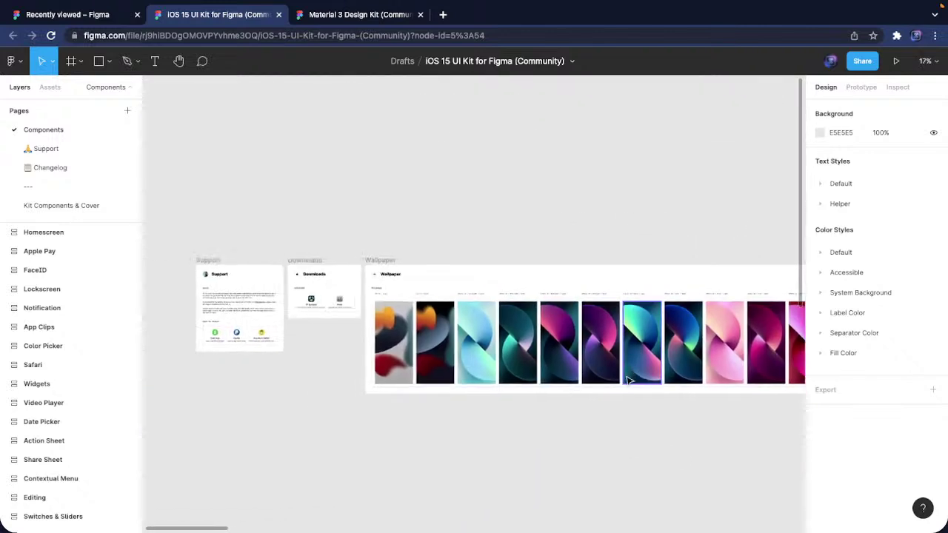
{"action": "scroll", "coordinate": [500, 363], "scroll_direction": "up", "scroll_amount": 3}
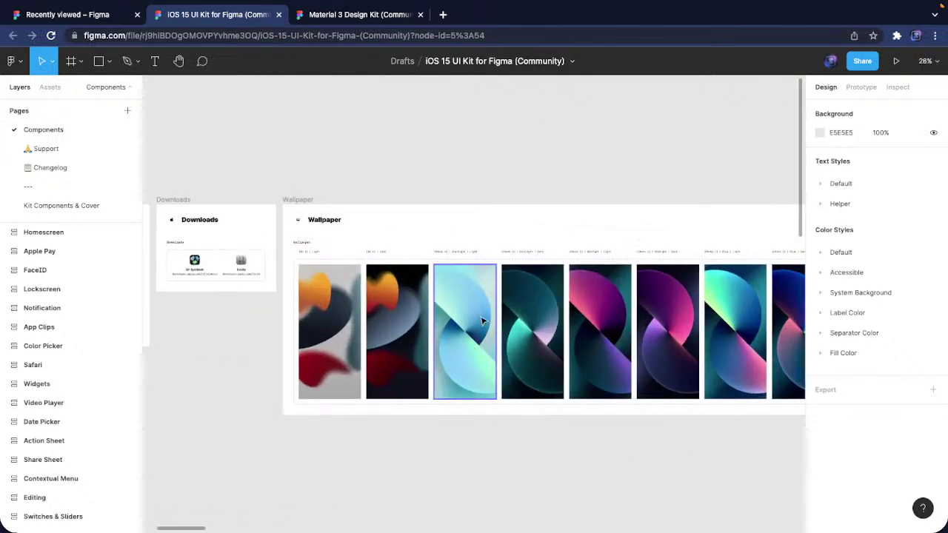
{"action": "scroll", "coordinate": [508, 319], "scroll_direction": "up", "scroll_amount": 5}
{"action": "scroll", "coordinate": [515, 322], "scroll_direction": "down", "scroll_amount": 10}
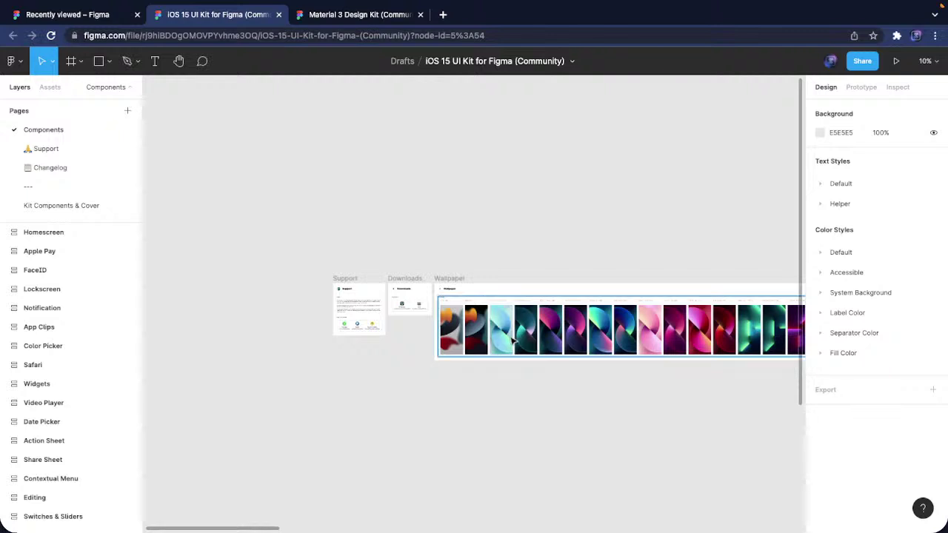
{"action": "scroll", "coordinate": [493, 352], "scroll_direction": "up", "scroll_amount": 6}
{"action": "scroll", "coordinate": [493, 352], "scroll_direction": "right", "scroll_amount": 5}
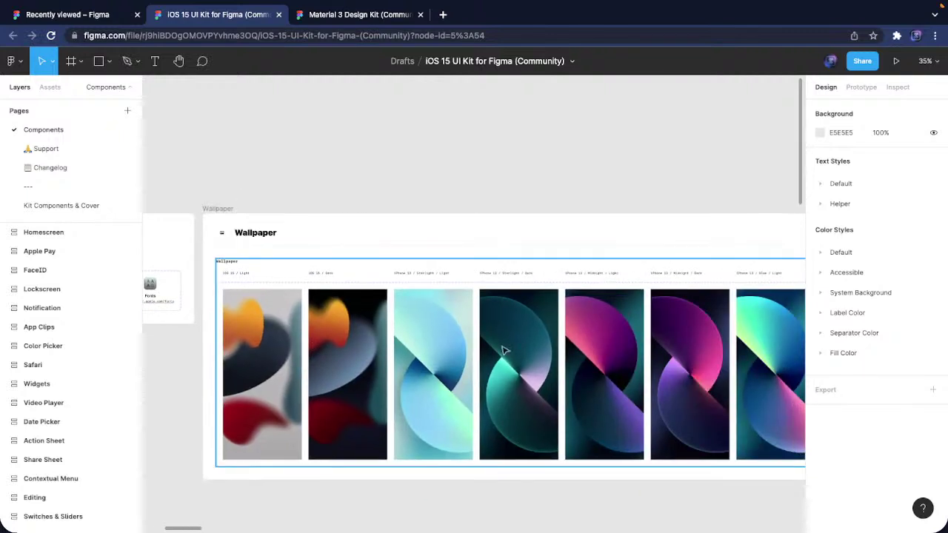
{"action": "scroll", "coordinate": [504, 349], "scroll_direction": "left", "scroll_amount": 10}
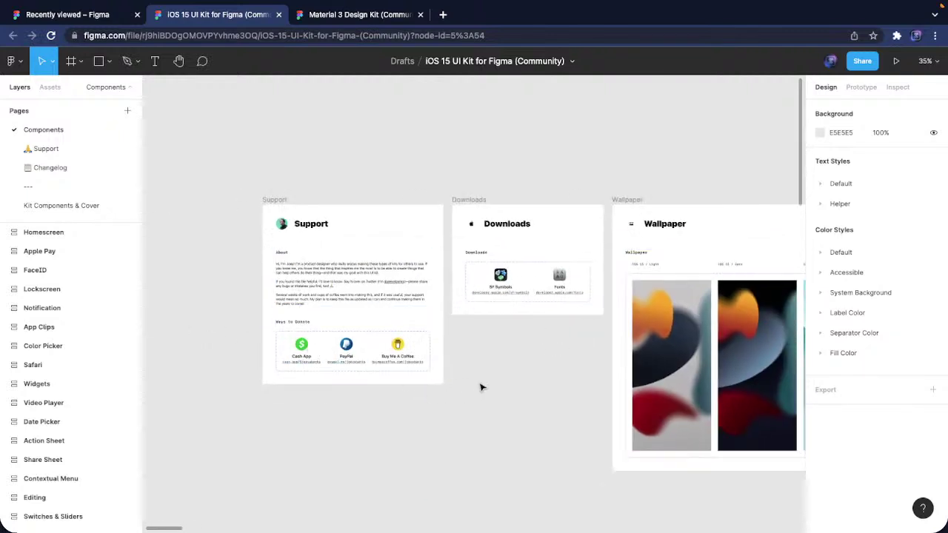
{"action": "scroll", "coordinate": [483, 388], "scroll_direction": "right", "scroll_amount": 10}
{"action": "scroll", "coordinate": [751, 333], "scroll_direction": "right", "scroll_amount": 10}
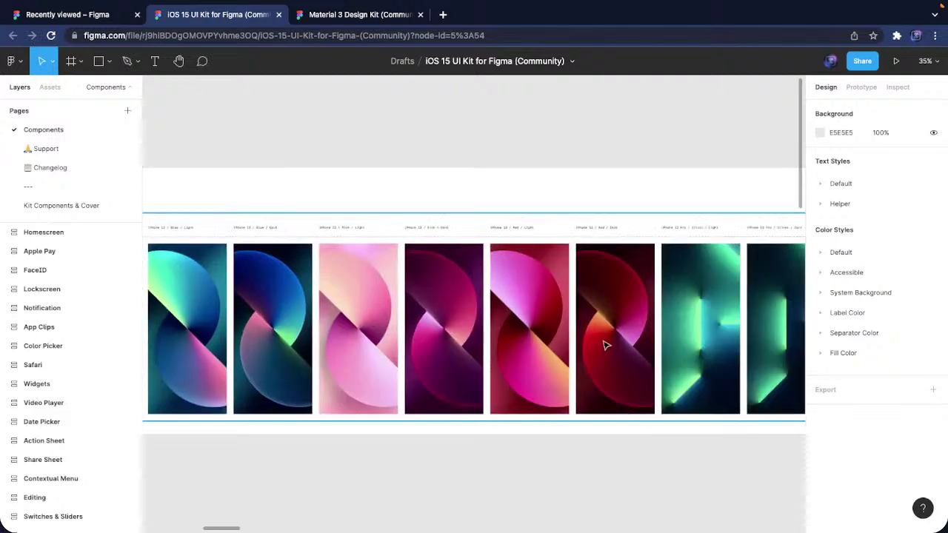
Examine the kit's Typography section and its default and accessible color swatches
{"action": "scroll", "coordinate": [604, 345], "scroll_direction": "right", "scroll_amount": 15}
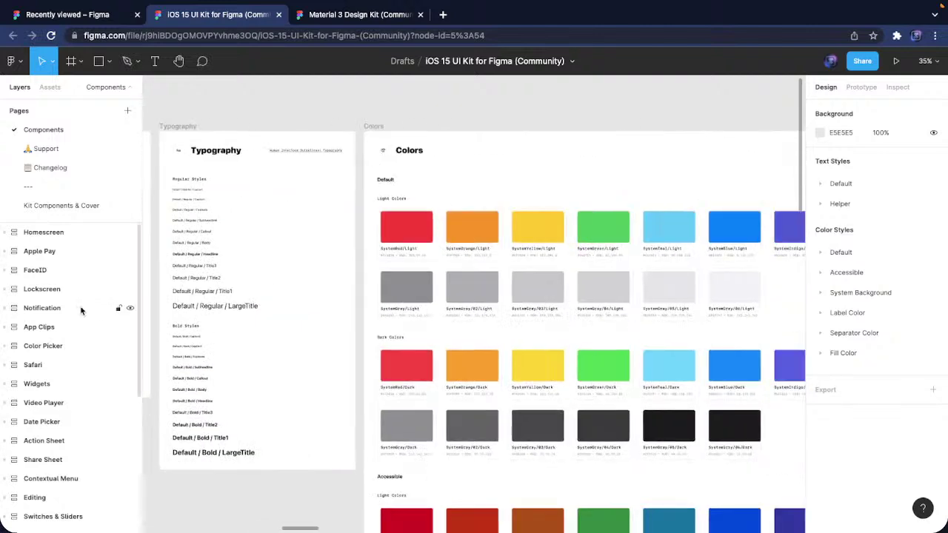
{"action": "scroll", "coordinate": [405, 262], "scroll_direction": "left", "scroll_amount": 3}
{"action": "scroll", "coordinate": [386, 274], "scroll_direction": "down", "scroll_amount": 2}
{"action": "scroll", "coordinate": [386, 274], "scroll_direction": "right", "scroll_amount": 5}
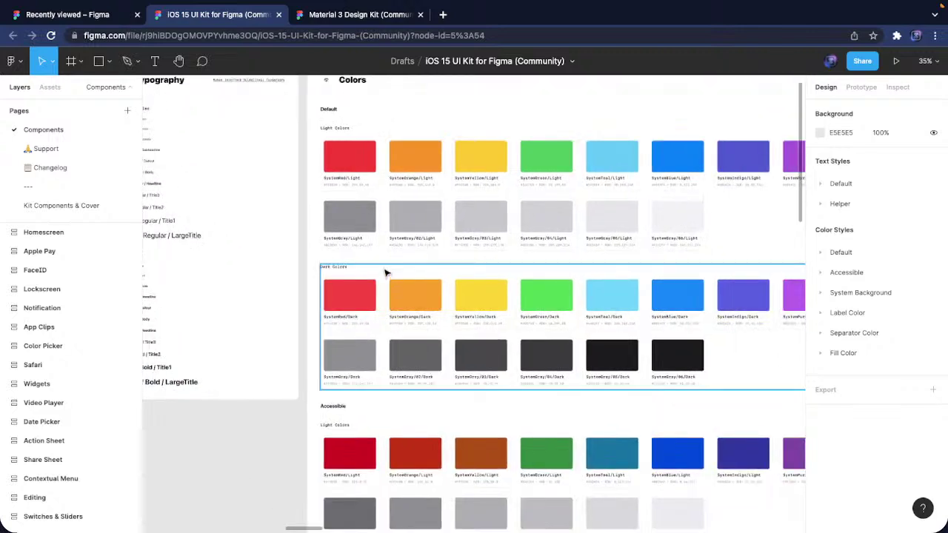
{"action": "scroll", "coordinate": [603, 306], "scroll_direction": "down", "scroll_amount": 3}
{"action": "scroll", "coordinate": [604, 307], "scroll_direction": "right", "scroll_amount": 5}
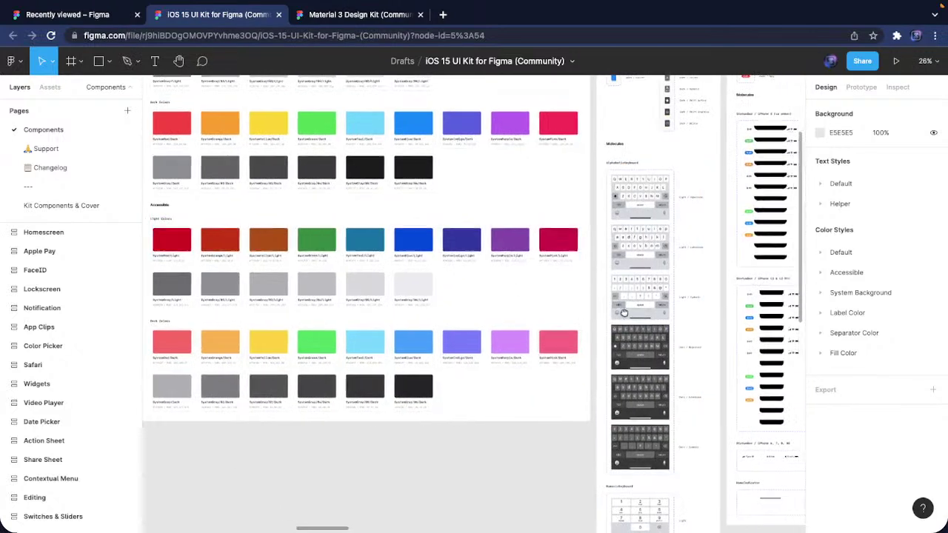
Inspect the AlphabeticKeyboard component down to the F key's text layer, then back out of the nested layers without editing
{"action": "scroll", "coordinate": [625, 312], "scroll_direction": "right", "scroll_amount": 4}
{"action": "left_click", "coordinate": [483, 296]}
{"action": "key", "text": "shift+2"}
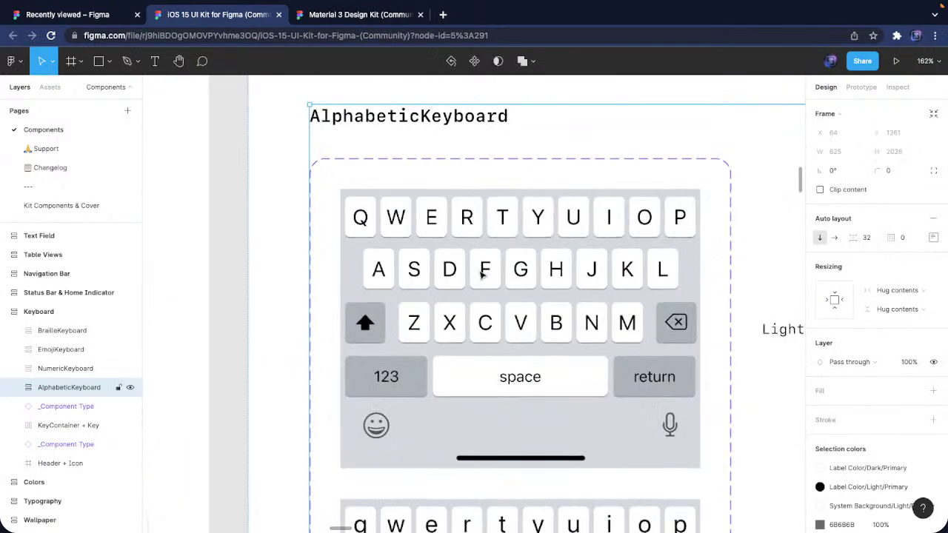
{"action": "double_click", "coordinate": [483, 272]}
{"action": "double_click", "coordinate": [483, 271]}
{"action": "double_click", "coordinate": [483, 270]}
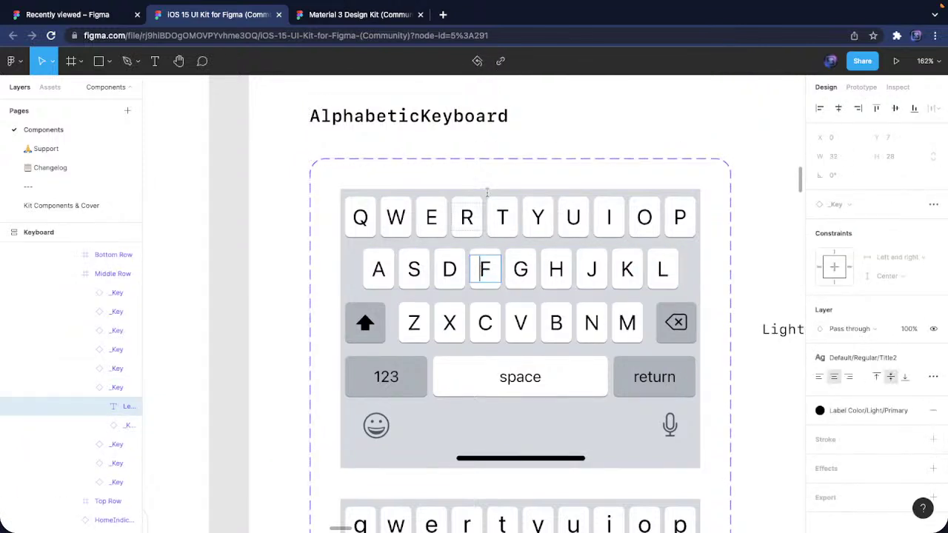
{"action": "key", "text": "Escape"}
{"action": "key", "text": "Escape"}
{"action": "key", "text": "Escape"}
{"action": "key", "text": "Escape"}
{"action": "key", "text": "Escape"}
Survey the iOS 15 kit's component sections from Keyboard and Navigation Bar through Alerts and Share Sheet to Color Picker
{"action": "scroll", "coordinate": [634, 232], "scroll_direction": "down", "scroll_amount": 10}
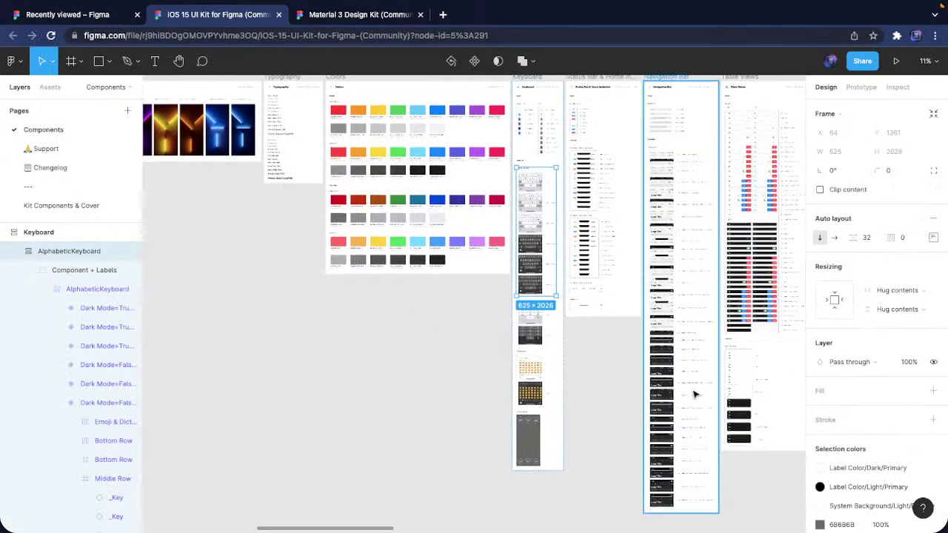
{"action": "scroll", "coordinate": [693, 392], "scroll_direction": "up", "scroll_amount": 3}
{"action": "scroll", "coordinate": [578, 381], "scroll_direction": "right", "scroll_amount": 5}
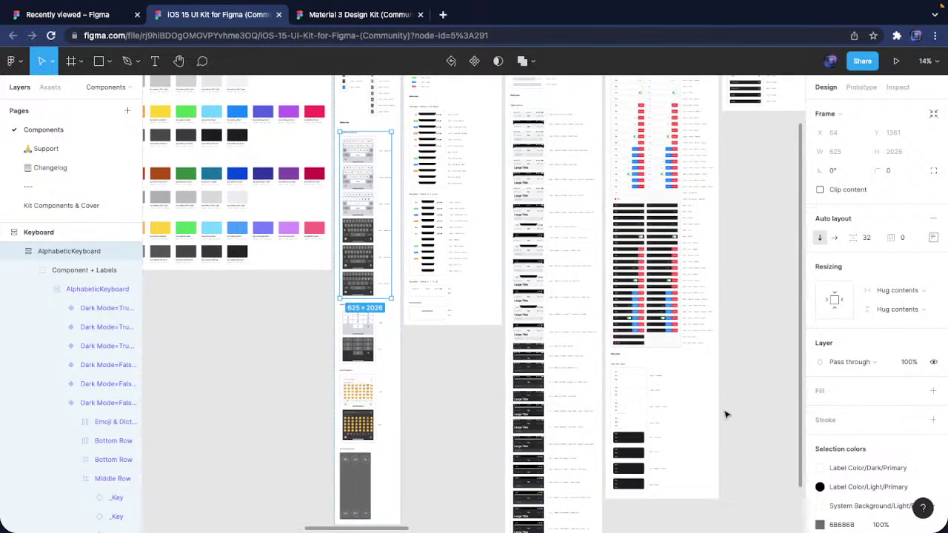
{"action": "scroll", "coordinate": [529, 330], "scroll_direction": "right", "scroll_amount": 8}
{"action": "scroll", "coordinate": [694, 458], "scroll_direction": "up", "scroll_amount": 4}
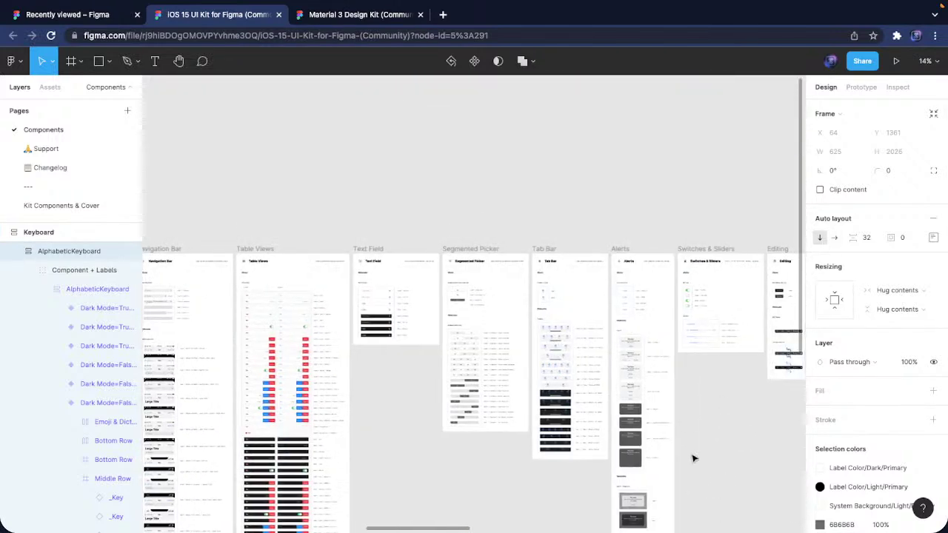
{"action": "scroll", "coordinate": [695, 459], "scroll_direction": "right", "scroll_amount": 9}
{"action": "scroll", "coordinate": [695, 459], "scroll_direction": "down", "scroll_amount": 2}
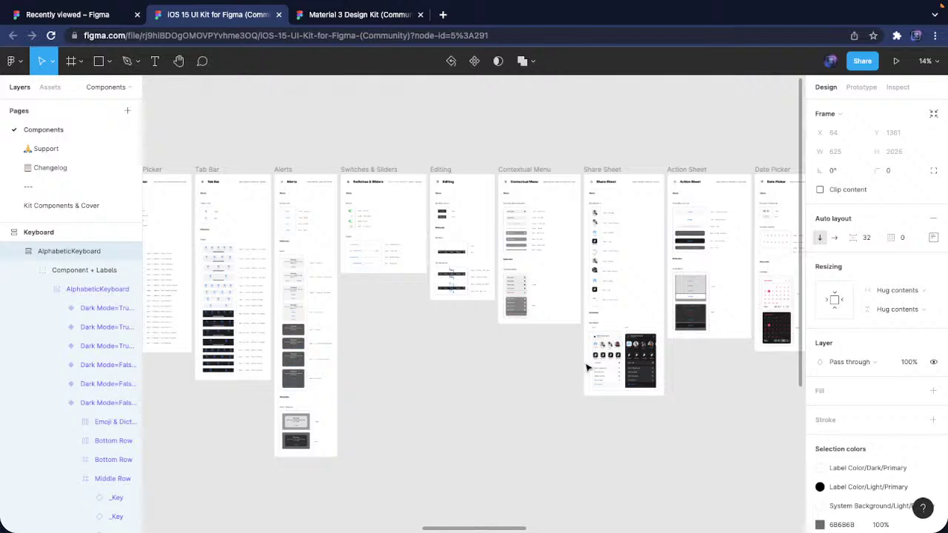
{"action": "scroll", "coordinate": [587, 369], "scroll_direction": "right", "scroll_amount": 9}
{"action": "scroll", "coordinate": [582, 413], "scroll_direction": "down", "scroll_amount": 1}
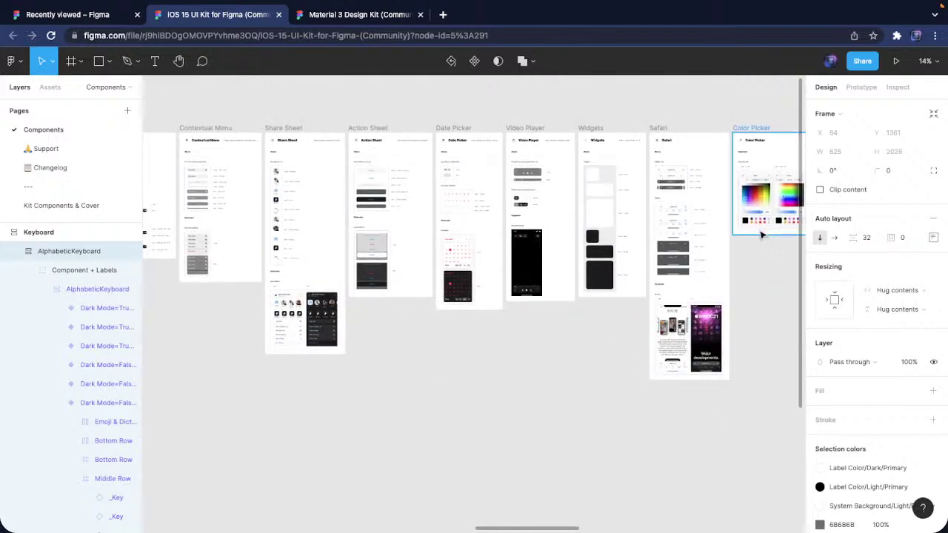
Examine the Date Picker calendars and the light and dark Safari templates
{"action": "scroll", "coordinate": [761, 235], "scroll_direction": "up", "scroll_amount": 3}
{"action": "scroll", "coordinate": [452, 314], "scroll_direction": "left", "scroll_amount": 11}
{"action": "scroll", "coordinate": [706, 269], "scroll_direction": "up", "scroll_amount": 10}
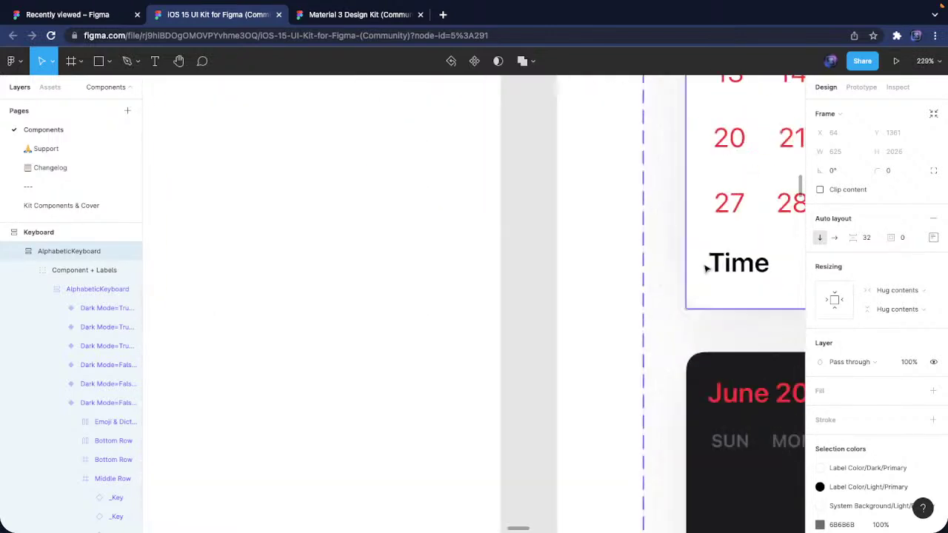
{"action": "scroll", "coordinate": [706, 269], "scroll_direction": "down", "scroll_amount": 10}
{"action": "scroll", "coordinate": [689, 334], "scroll_direction": "right", "scroll_amount": 6}
{"action": "scroll", "coordinate": [683, 362], "scroll_direction": "up", "scroll_amount": 3}
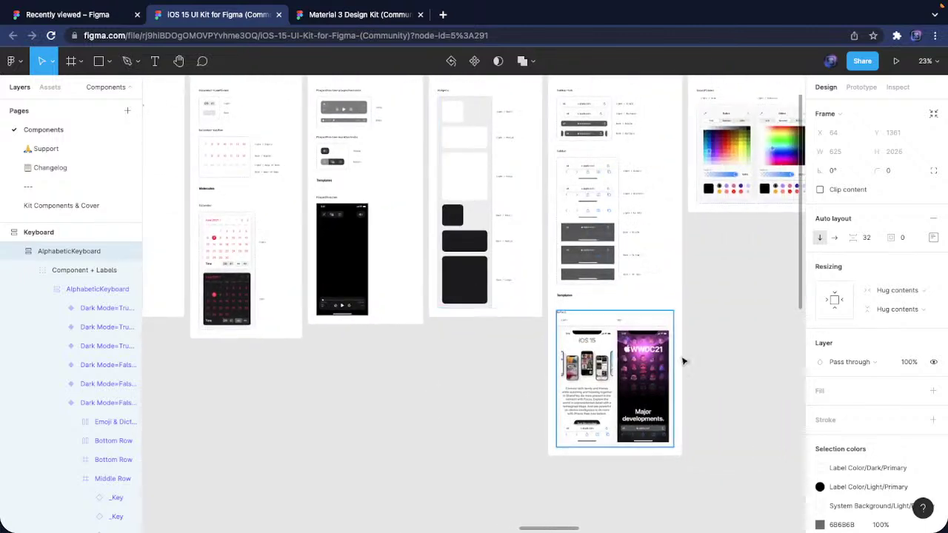
{"action": "scroll", "coordinate": [683, 361], "scroll_direction": "right", "scroll_amount": 3}
{"action": "scroll", "coordinate": [469, 373], "scroll_direction": "up", "scroll_amount": 5}
{"action": "scroll", "coordinate": [493, 350], "scroll_direction": "down", "scroll_amount": 4}
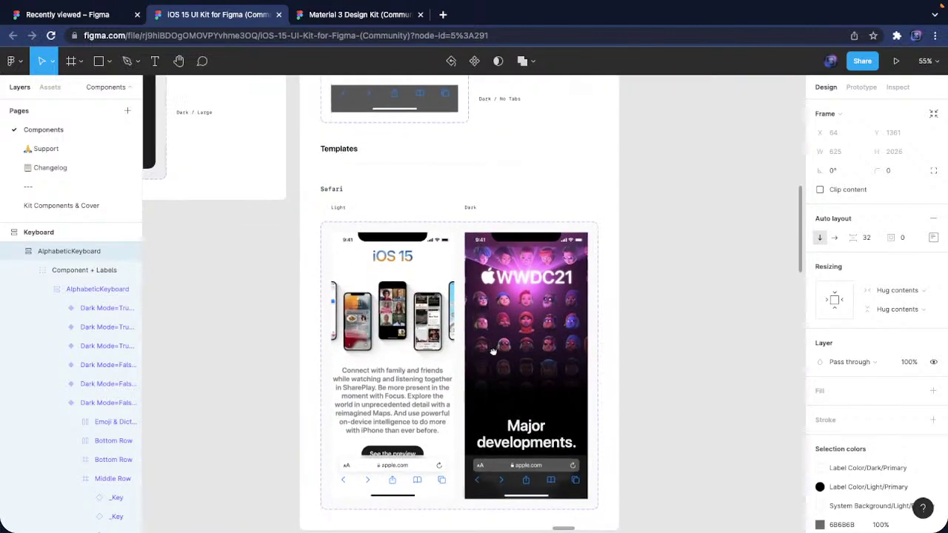
{"action": "scroll", "coordinate": [607, 418], "scroll_direction": "down", "scroll_amount": 6}
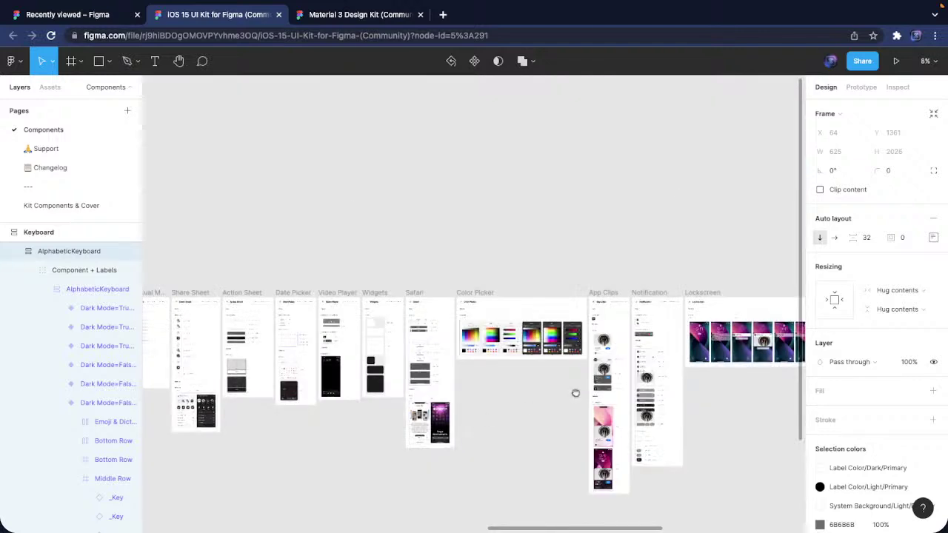
Examine the App Clips and Notification sections, including the NotificationOptions variants
{"action": "scroll", "coordinate": [576, 393], "scroll_direction": "up", "scroll_amount": 4}
{"action": "scroll", "coordinate": [470, 426], "scroll_direction": "up", "scroll_amount": 4}
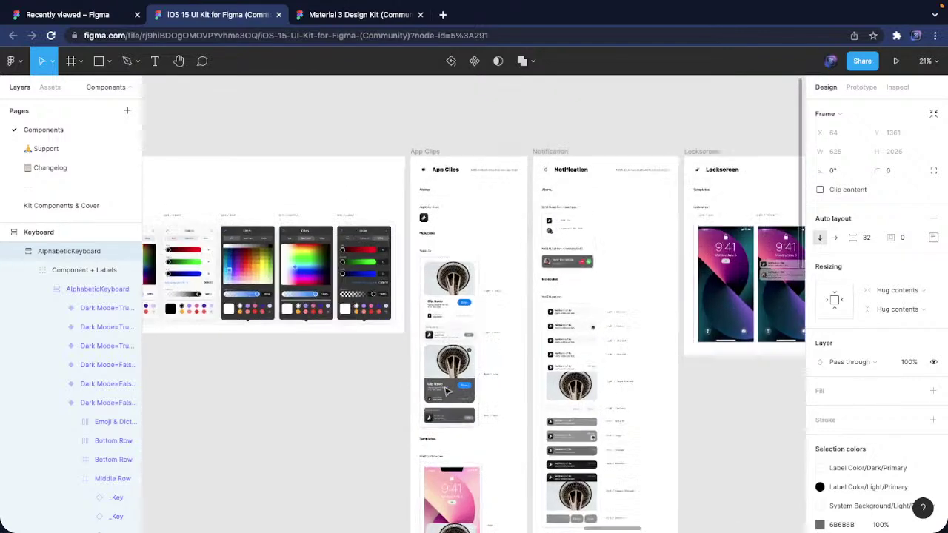
{"action": "scroll", "coordinate": [447, 391], "scroll_direction": "down", "scroll_amount": 5}
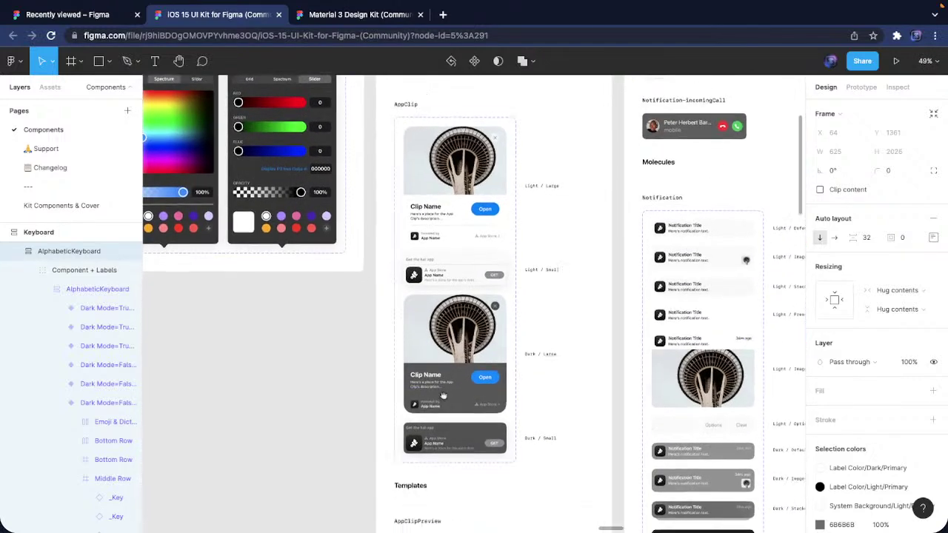
{"action": "scroll", "coordinate": [480, 463], "scroll_direction": "down", "scroll_amount": 3}
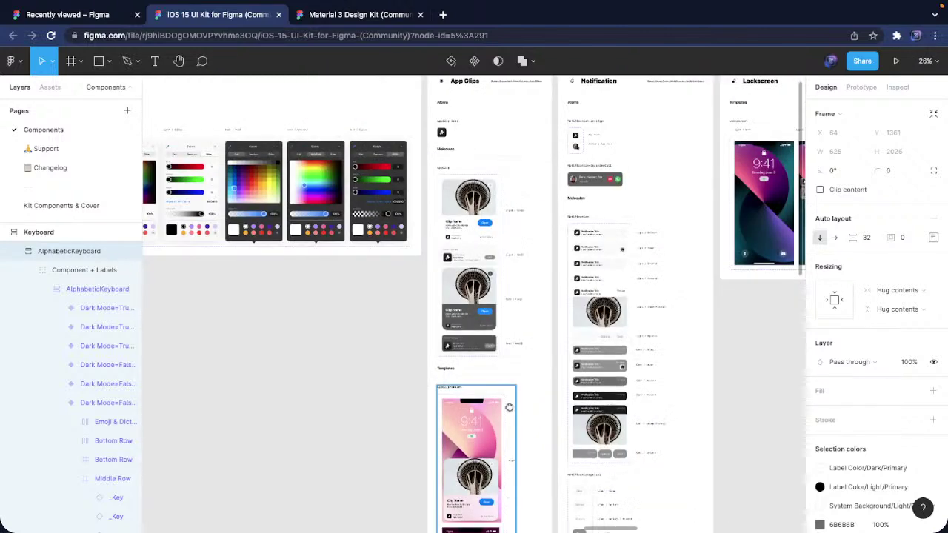
{"action": "scroll", "coordinate": [509, 407], "scroll_direction": "down", "scroll_amount": 5}
{"action": "scroll", "coordinate": [419, 392], "scroll_direction": "up", "scroll_amount": 5}
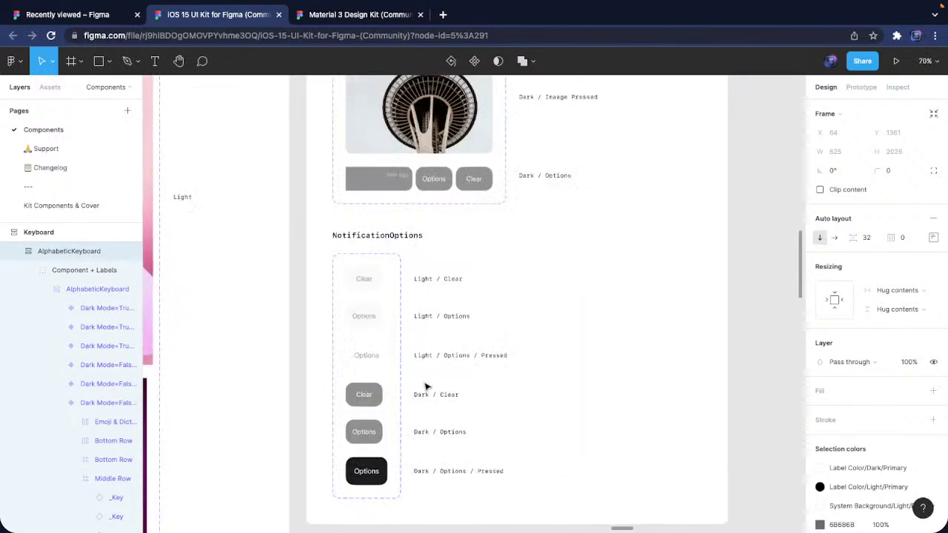
Examine the Lockscreen templates across their light and dark variants
{"action": "scroll", "coordinate": [457, 391], "scroll_direction": "down", "scroll_amount": 5}
{"action": "scroll", "coordinate": [551, 391], "scroll_direction": "right", "scroll_amount": 5}
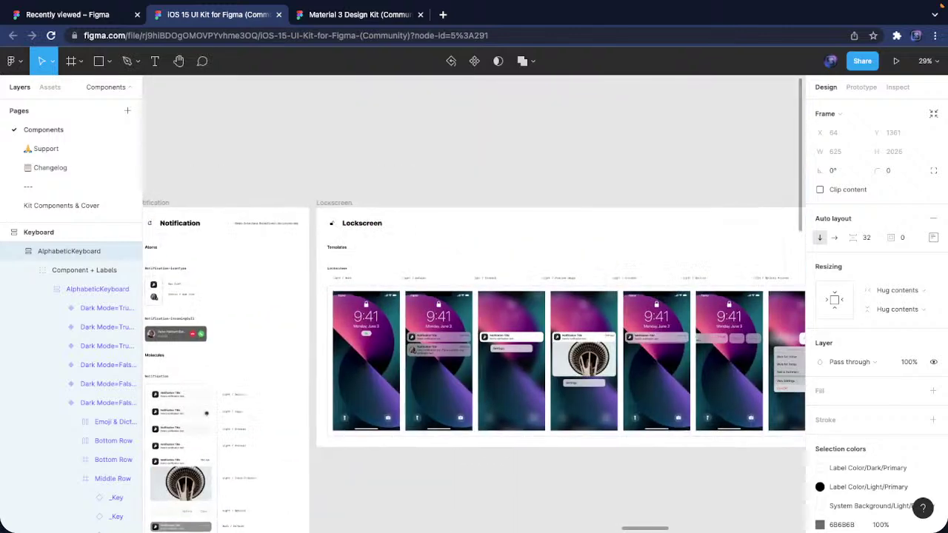
{"action": "scroll", "coordinate": [430, 440], "scroll_direction": "up", "scroll_amount": 5}
{"action": "scroll", "coordinate": [566, 408], "scroll_direction": "right", "scroll_amount": 2}
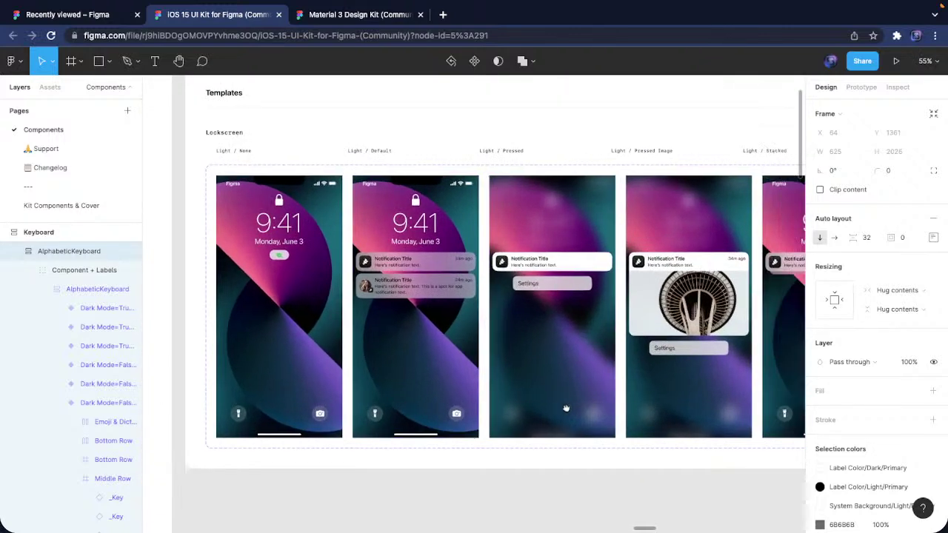
{"action": "scroll", "coordinate": [566, 408], "scroll_direction": "right", "scroll_amount": 12}
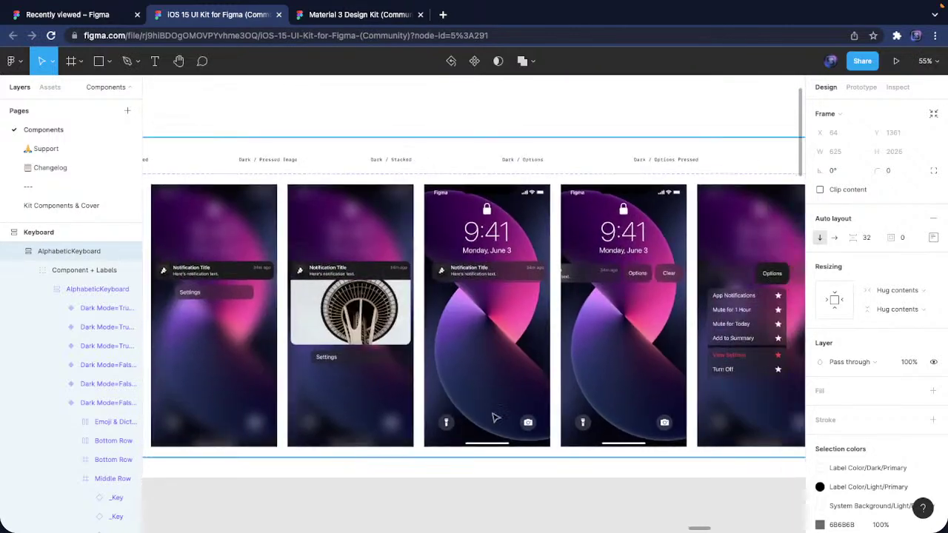
Examine the Face ID states and the Apple Pay components and templates
{"action": "scroll", "coordinate": [496, 418], "scroll_direction": "right", "scroll_amount": 15}
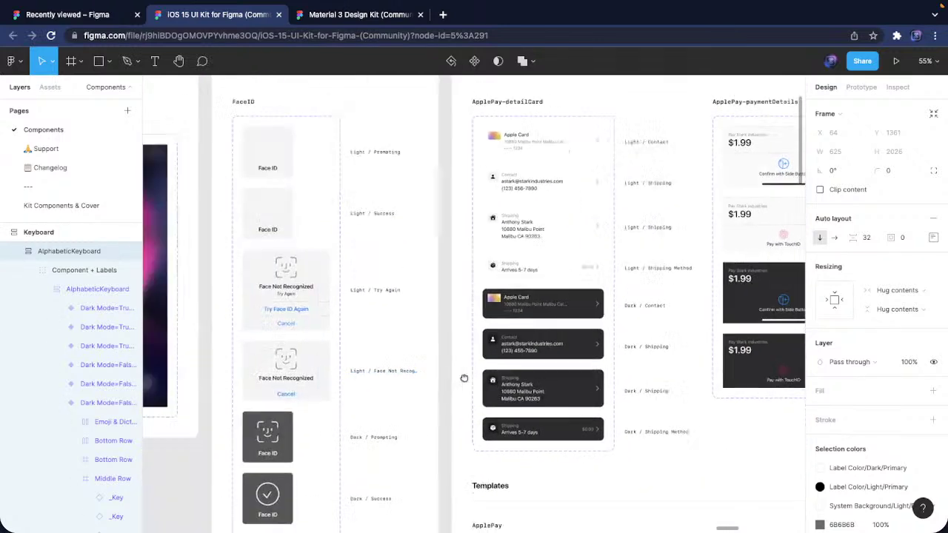
{"action": "scroll", "coordinate": [464, 379], "scroll_direction": "left", "scroll_amount": 2}
{"action": "scroll", "coordinate": [508, 254], "scroll_direction": "down", "scroll_amount": 5}
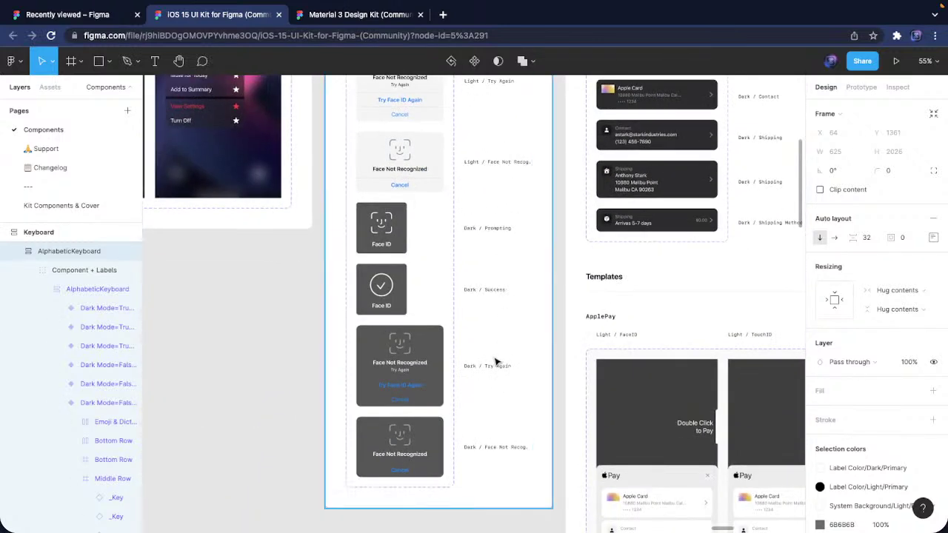
{"action": "scroll", "coordinate": [496, 349], "scroll_direction": "down", "scroll_amount": 5}
{"action": "scroll", "coordinate": [495, 296], "scroll_direction": "down", "scroll_amount": 1}
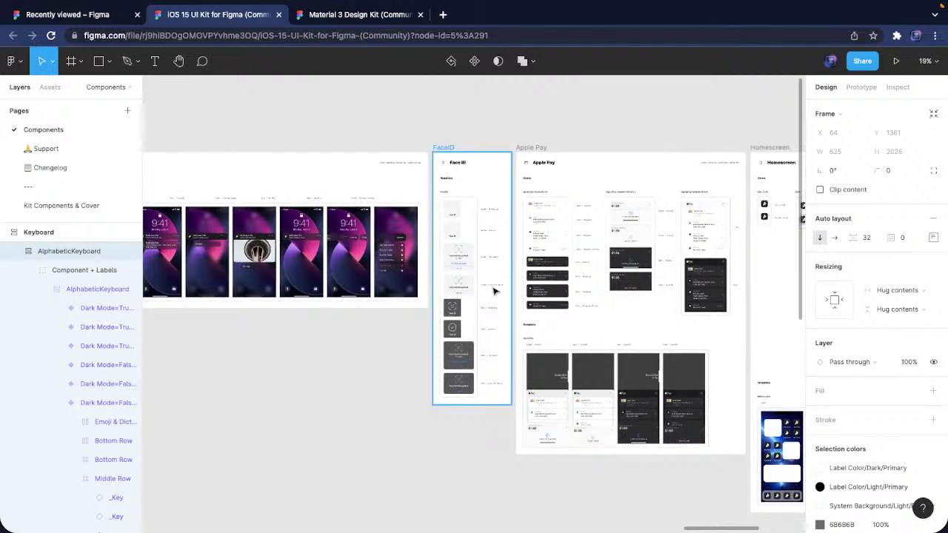
{"action": "scroll", "coordinate": [593, 433], "scroll_direction": "up", "scroll_amount": 10}
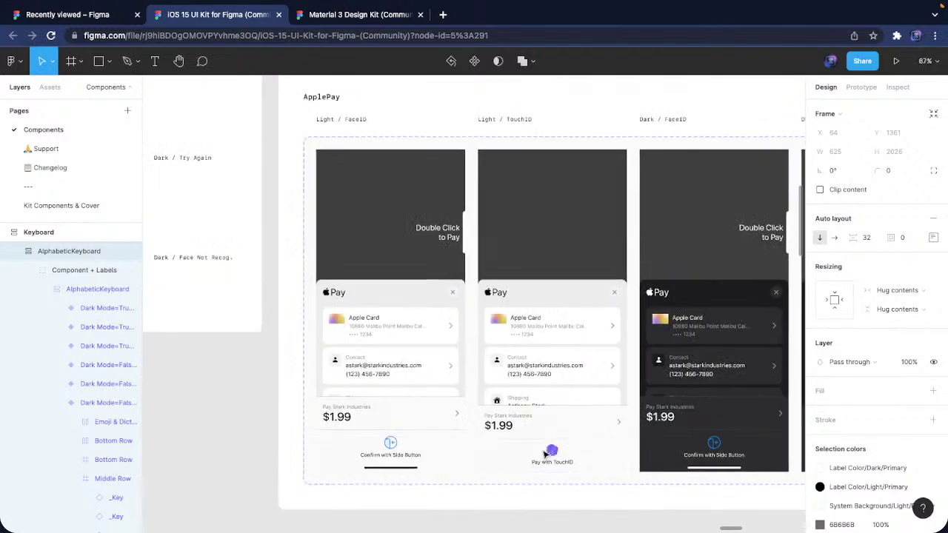
{"action": "scroll", "coordinate": [548, 451], "scroll_direction": "down", "scroll_amount": 6}
{"action": "scroll", "coordinate": [556, 300], "scroll_direction": "up", "scroll_amount": 3}
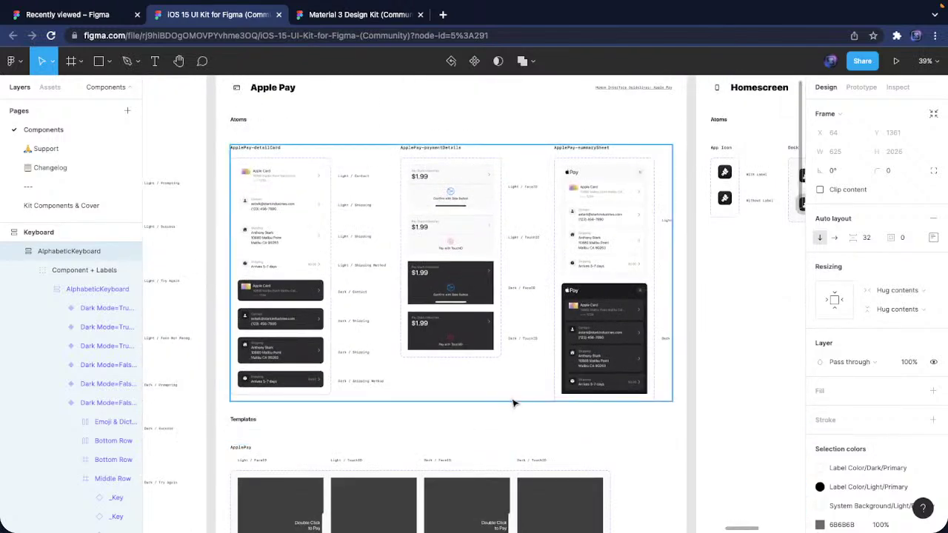
Examine the Homescreen section's icon, dock and widget components and its light and dark templates
{"action": "scroll", "coordinate": [515, 404], "scroll_direction": "right", "scroll_amount": 3}
{"action": "scroll", "coordinate": [460, 237], "scroll_direction": "right", "scroll_amount": 5}
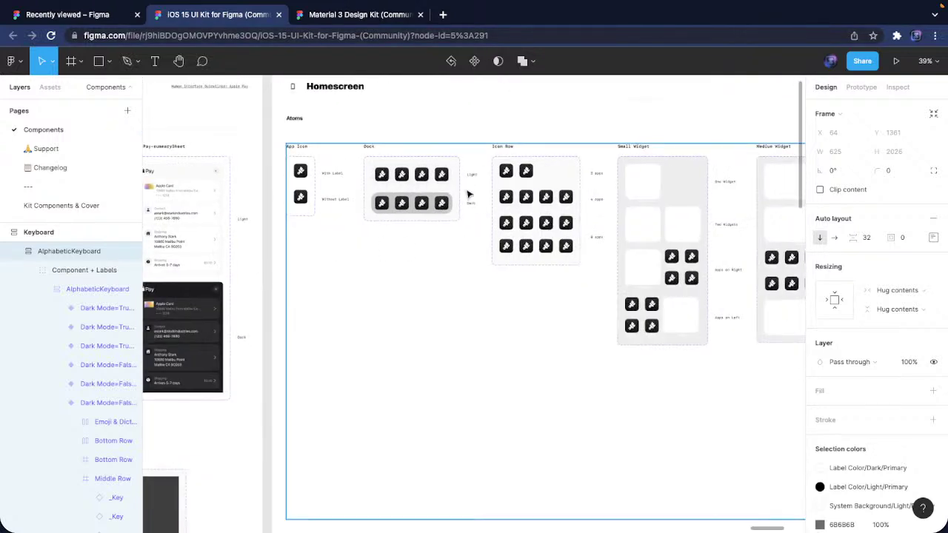
{"action": "scroll", "coordinate": [529, 226], "scroll_direction": "right", "scroll_amount": 6}
{"action": "scroll", "coordinate": [440, 309], "scroll_direction": "down", "scroll_amount": 8}
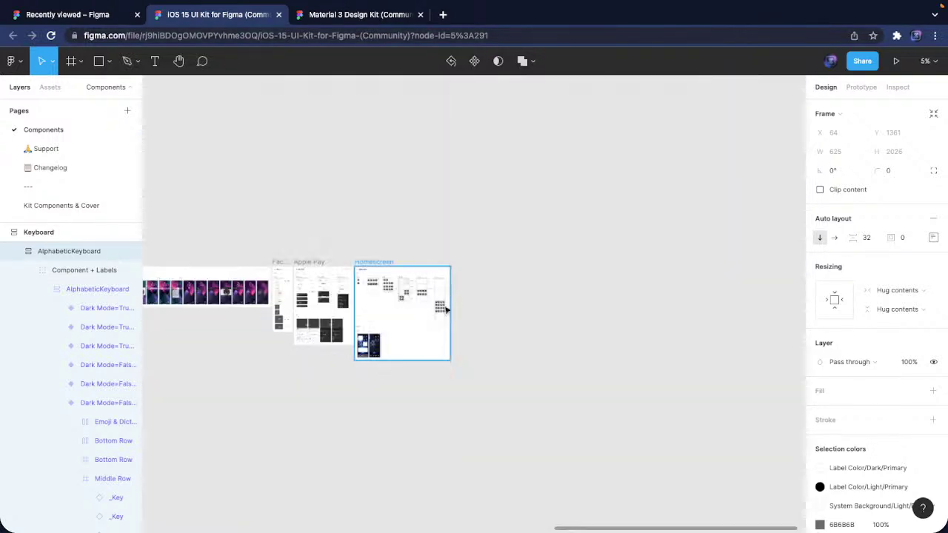
{"action": "scroll", "coordinate": [340, 336], "scroll_direction": "up", "scroll_amount": 8}
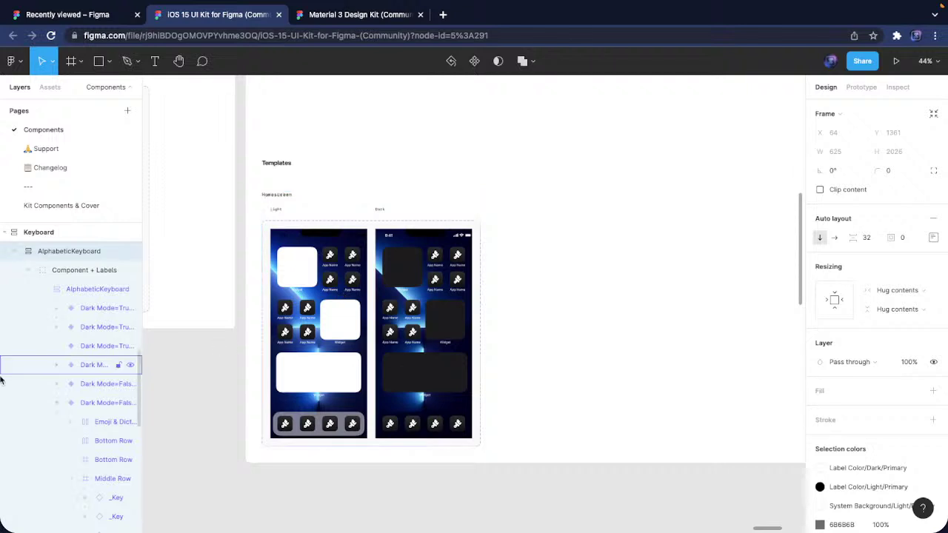
Switch to the Material 3 Design Kit file and open its Components page
{"action": "left_click", "coordinate": [329, 7]}
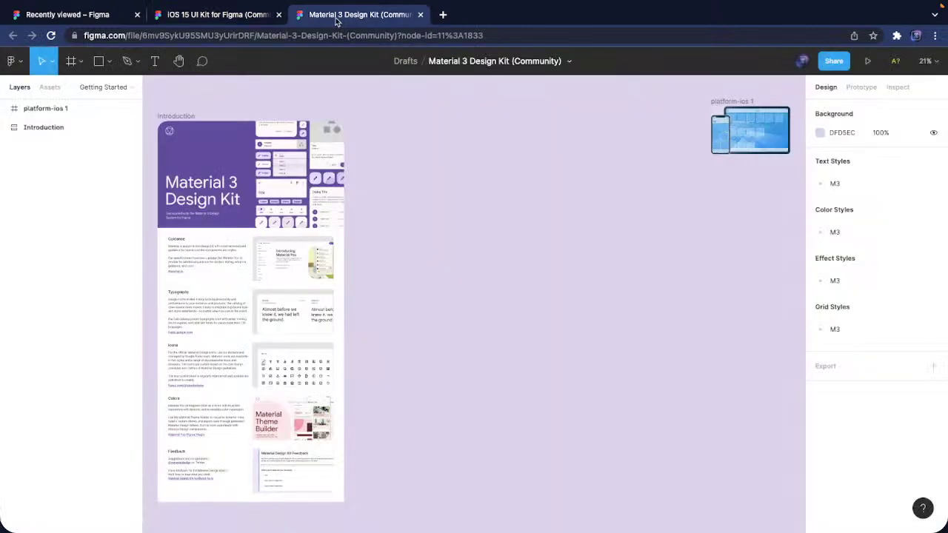
{"action": "left_click", "coordinate": [127, 88]}
{"action": "left_click", "coordinate": [80, 163]}
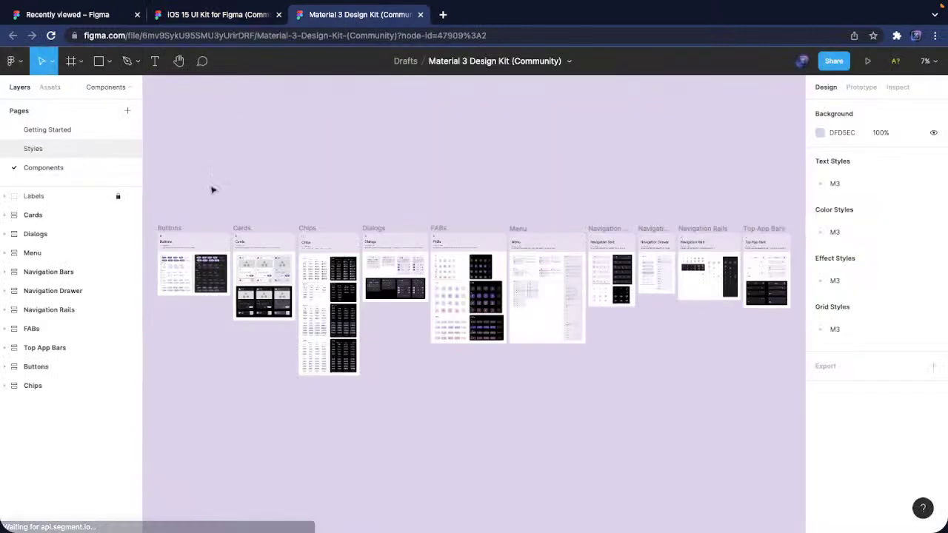
{"action": "scroll", "coordinate": [212, 191], "scroll_direction": "left", "scroll_amount": 5}
{"action": "scroll", "coordinate": [180, 282], "scroll_direction": "right", "scroll_amount": 5}
{"action": "scroll", "coordinate": [180, 281], "scroll_direction": "left", "scroll_amount": 5}
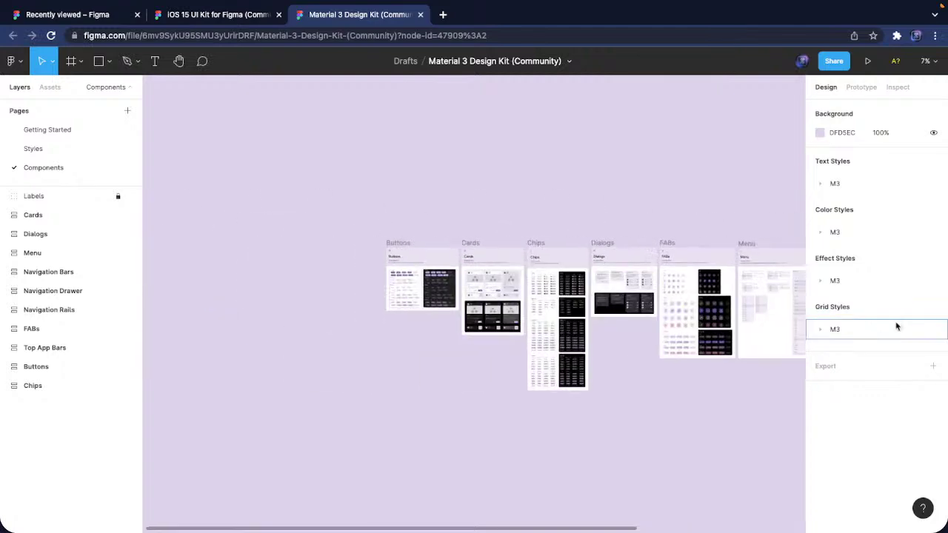
Examine the light and dark variants in the Buttons section, selecting the filled Pressed button with an icon and the section header
{"action": "scroll", "coordinate": [382, 278], "scroll_direction": "up", "scroll_amount": 10}
{"action": "scroll", "coordinate": [457, 286], "scroll_direction": "down", "scroll_amount": 8}
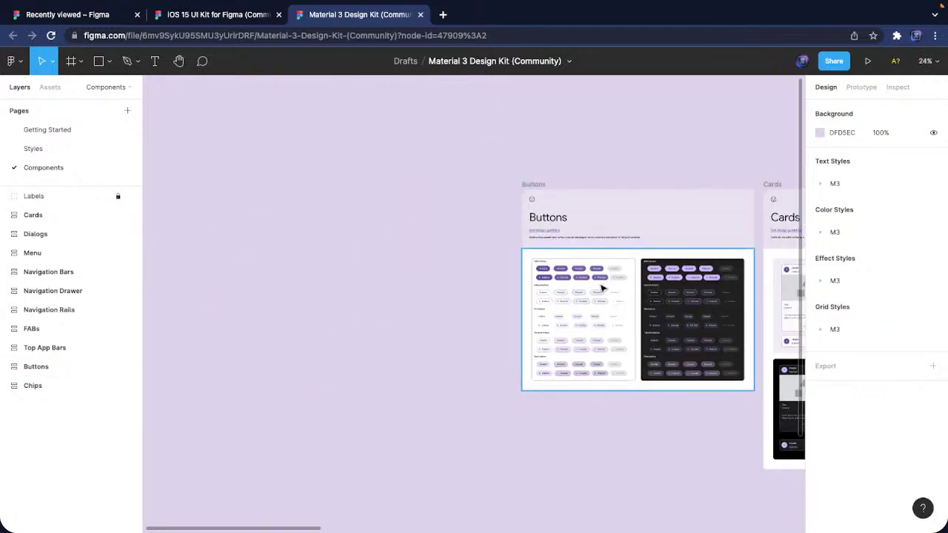
{"action": "scroll", "coordinate": [601, 290], "scroll_direction": "right", "scroll_amount": 3}
{"action": "scroll", "coordinate": [441, 267], "scroll_direction": "up", "scroll_amount": 10}
{"action": "scroll", "coordinate": [434, 250], "scroll_direction": "down", "scroll_amount": 5}
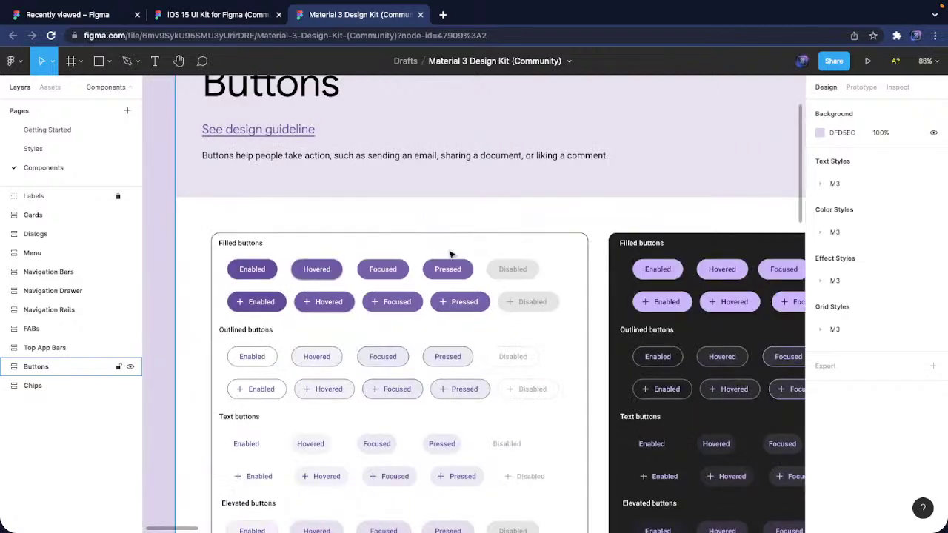
{"action": "left_click", "coordinate": [464, 299]}
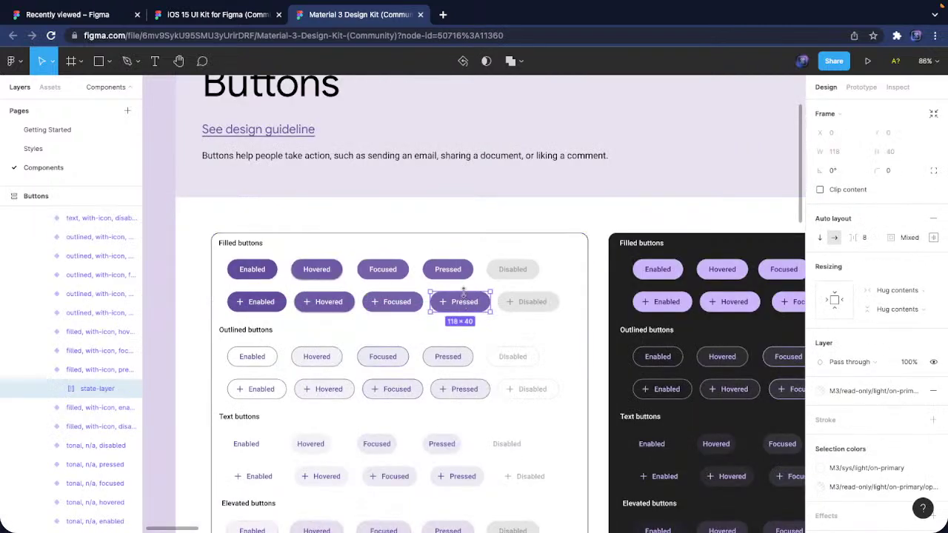
{"action": "left_click", "coordinate": [489, 185]}
{"action": "scroll", "coordinate": [487, 249], "scroll_direction": "down", "scroll_amount": 2}
{"action": "scroll", "coordinate": [556, 301], "scroll_direction": "right", "scroll_amount": 3}
{"action": "scroll", "coordinate": [556, 301], "scroll_direction": "down", "scroll_amount": 1}
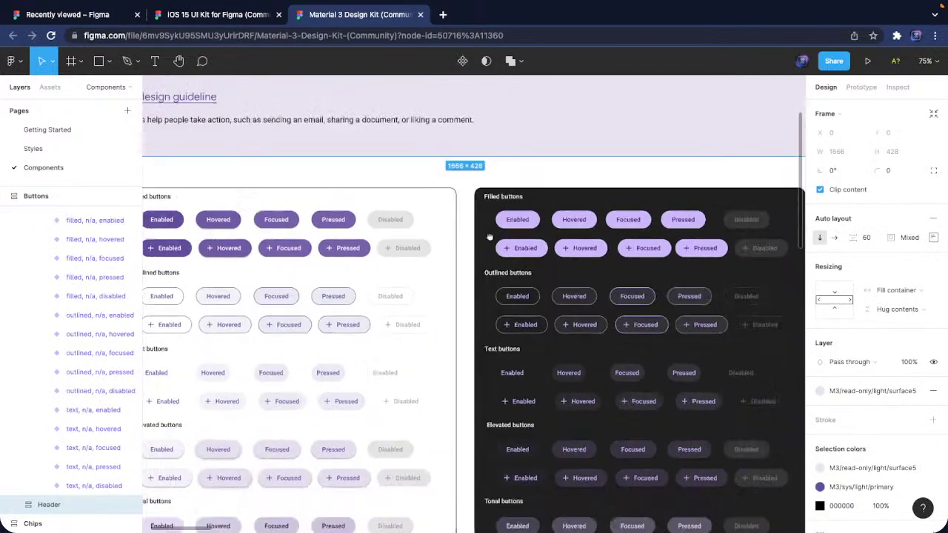
{"action": "scroll", "coordinate": [716, 273], "scroll_direction": "right", "scroll_amount": 3}
Examine the Material 3 Cards and Chips sections, including the assistive chips in light and dark
{"action": "scroll", "coordinate": [518, 245], "scroll_direction": "down", "scroll_amount": 8}
{"action": "scroll", "coordinate": [339, 210], "scroll_direction": "down", "scroll_amount": 2}
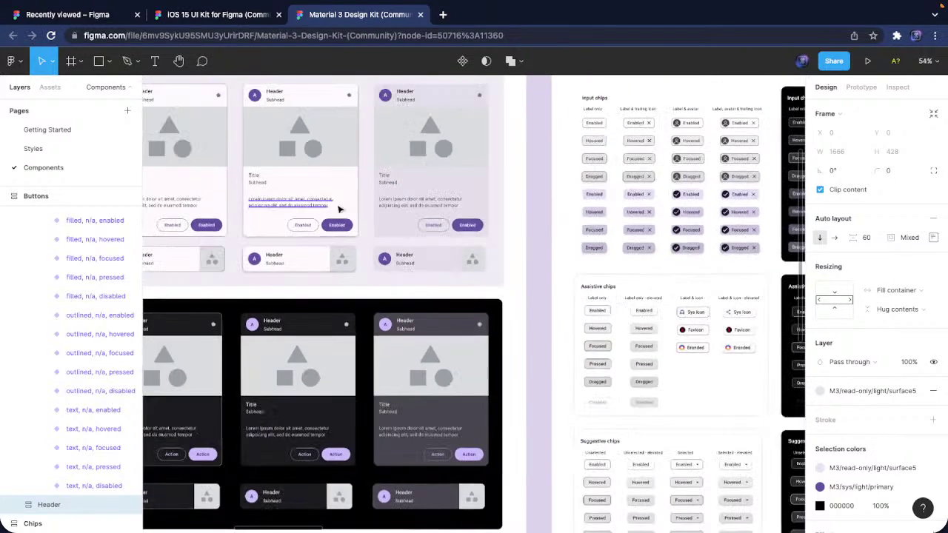
{"action": "scroll", "coordinate": [339, 210], "scroll_direction": "right", "scroll_amount": 5}
{"action": "scroll", "coordinate": [339, 209], "scroll_direction": "down", "scroll_amount": 1}
{"action": "scroll", "coordinate": [296, 314], "scroll_direction": "right", "scroll_amount": 2}
{"action": "scroll", "coordinate": [296, 314], "scroll_direction": "up", "scroll_amount": 5}
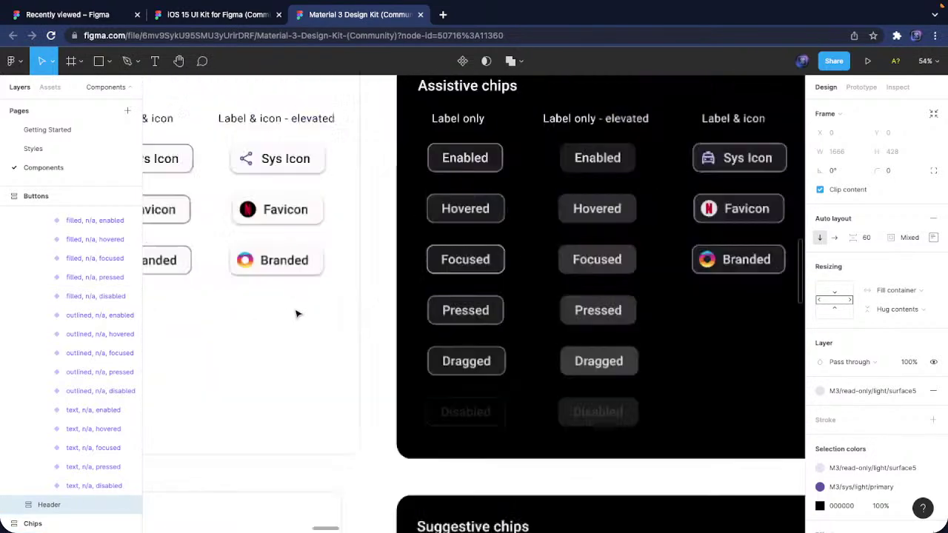
{"action": "scroll", "coordinate": [296, 315], "scroll_direction": "up", "scroll_amount": 5}
{"action": "scroll", "coordinate": [410, 252], "scroll_direction": "down", "scroll_amount": 12}
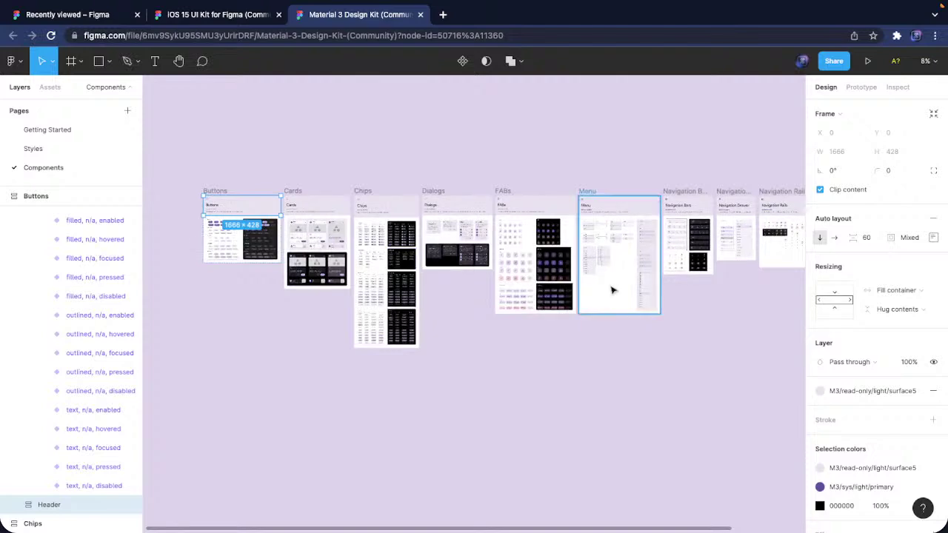
Examine the Menu section's input fields and item lists in the Material 3 kit
{"action": "scroll", "coordinate": [612, 291], "scroll_direction": "up", "scroll_amount": 5}
{"action": "scroll", "coordinate": [309, 269], "scroll_direction": "down", "scroll_amount": 2}
{"action": "scroll", "coordinate": [301, 459], "scroll_direction": "right", "scroll_amount": 3}
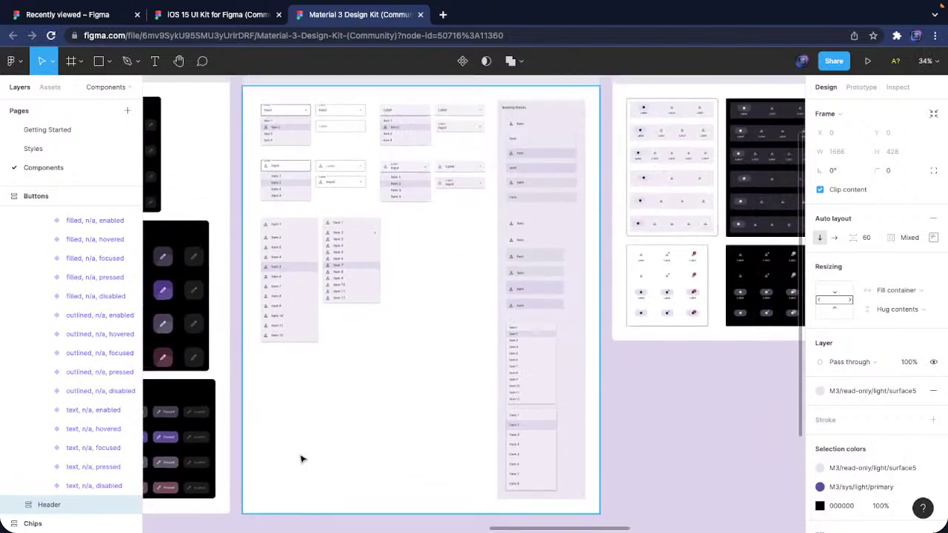
Examine the Navigation Drawer, Navigation Rails and Top App Bars sections of the Material 3 kit
{"action": "scroll", "coordinate": [301, 459], "scroll_direction": "right", "scroll_amount": 5}
{"action": "scroll", "coordinate": [578, 348], "scroll_direction": "right", "scroll_amount": 3}
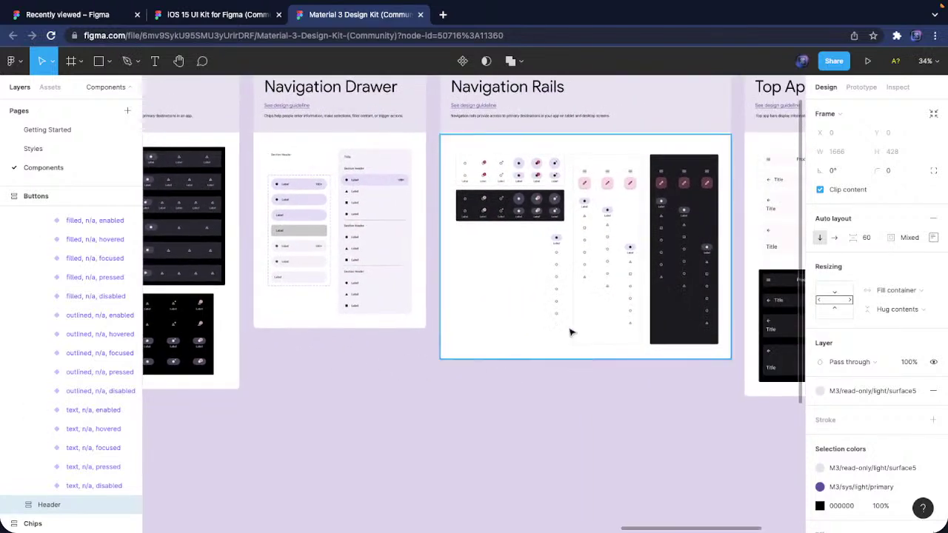
{"action": "scroll", "coordinate": [596, 296], "scroll_direction": "right", "scroll_amount": 8}
{"action": "scroll", "coordinate": [591, 284], "scroll_direction": "left", "scroll_amount": 3}
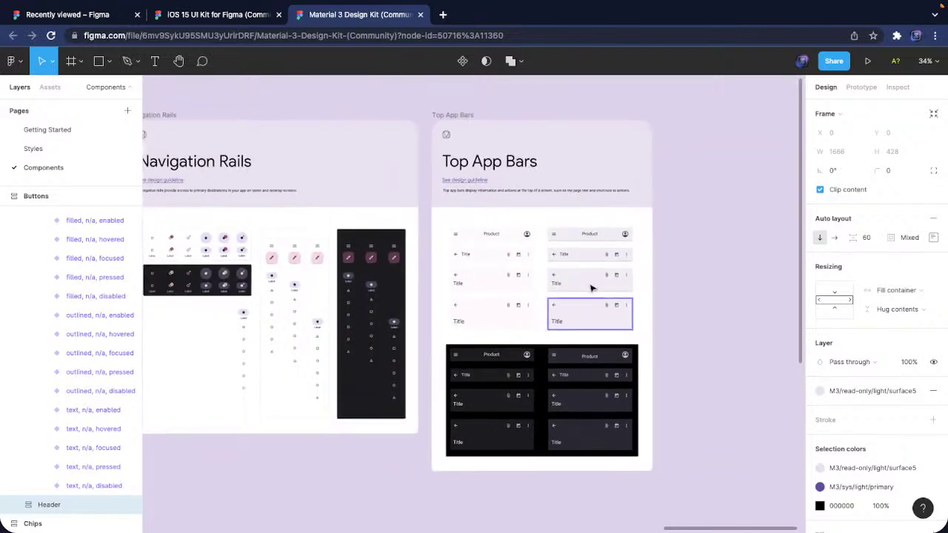
Apply the M3/headline/medium text style to the title of the small on-scroll top app bar
{"action": "scroll", "coordinate": [585, 263], "scroll_direction": "up", "scroll_amount": 5}
{"action": "left_click", "coordinate": [474, 268]}
{"action": "left_click", "coordinate": [477, 270]}
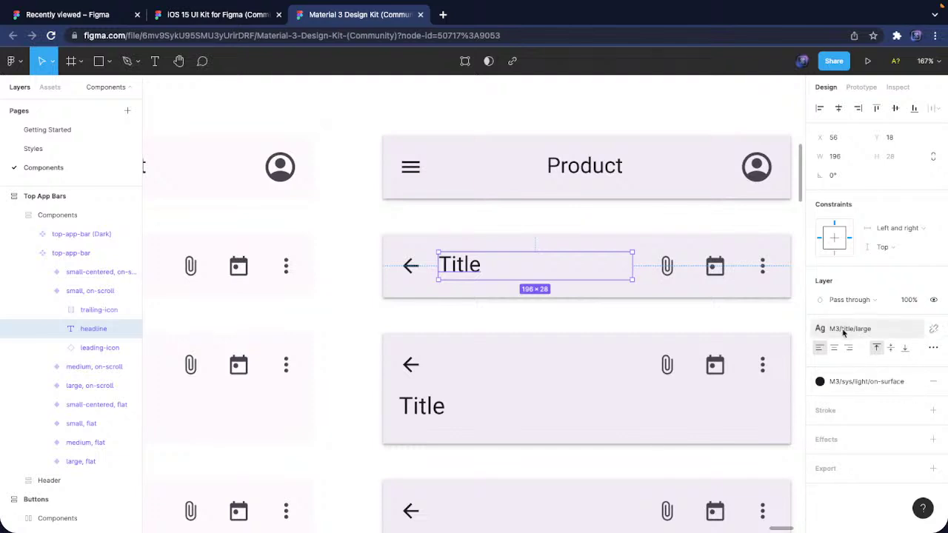
{"action": "left_click", "coordinate": [911, 333]}
{"action": "key", "text": "Escape"}
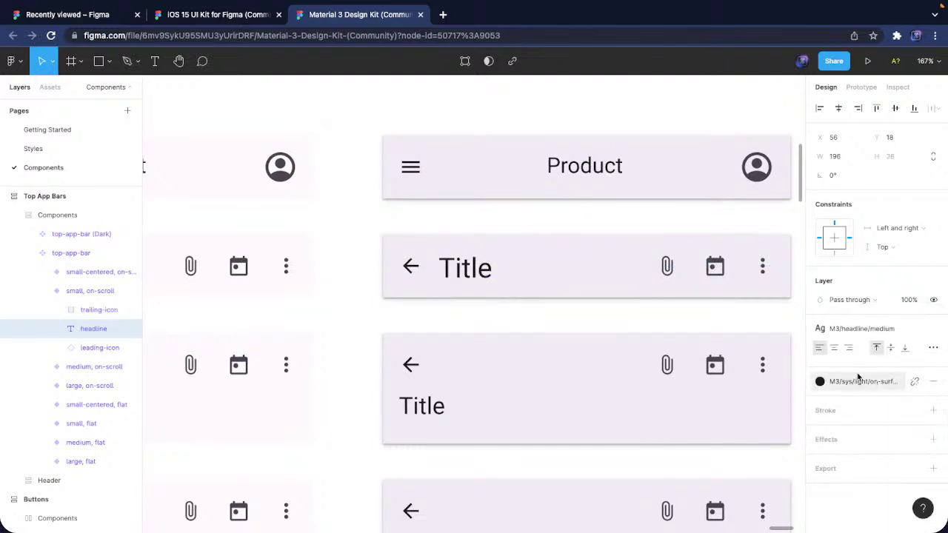
{"action": "left_click", "coordinate": [593, 296]}
{"action": "scroll", "coordinate": [593, 296], "scroll_direction": "down", "scroll_amount": 10}
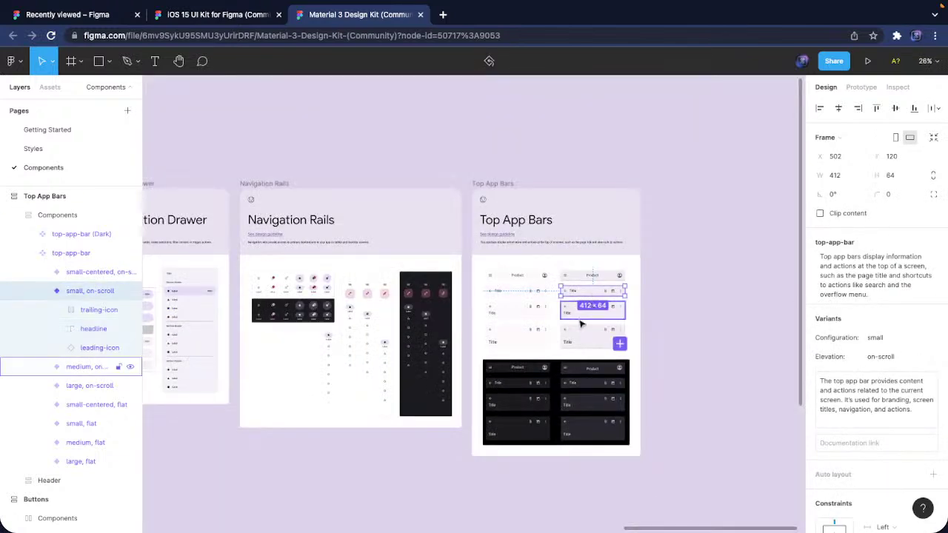
{"action": "left_click", "coordinate": [437, 136]}
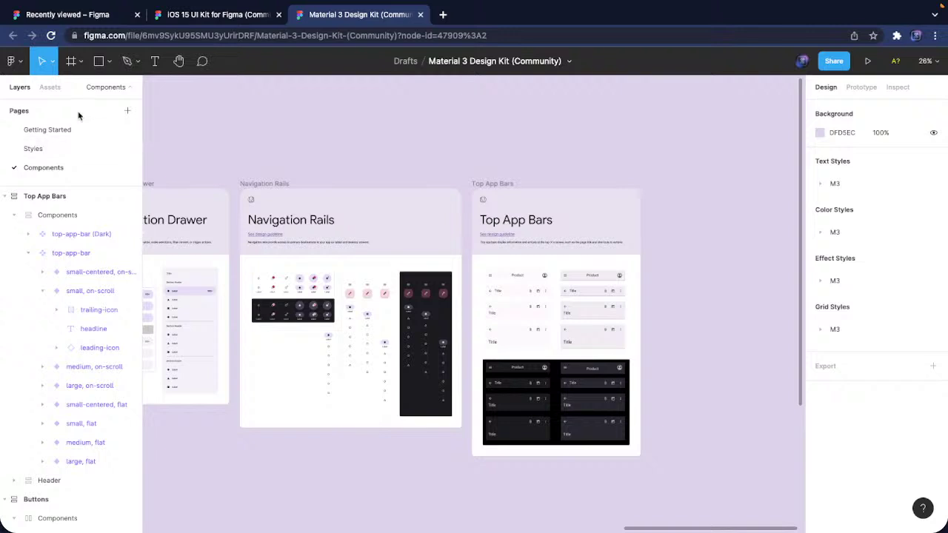
Close the Material 3 kit, create a new design file from the recent files page and name it "Scribble!"
{"action": "left_click", "coordinate": [419, 15]}
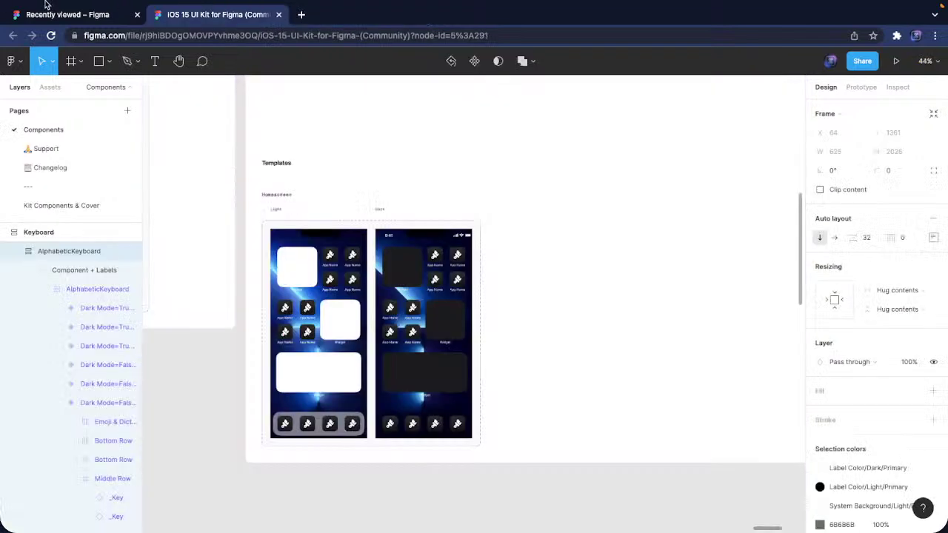
{"action": "left_click", "coordinate": [66, 14]}
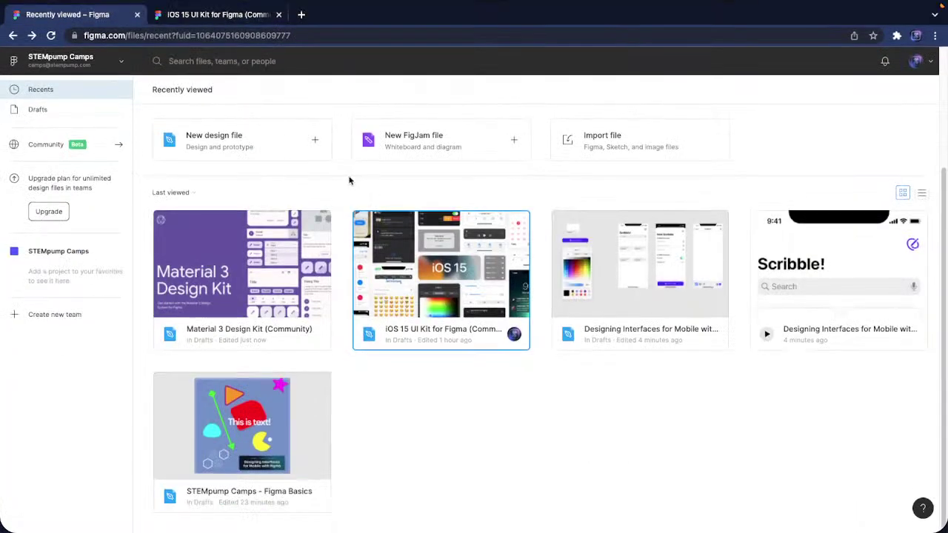
{"action": "left_click", "coordinate": [313, 141]}
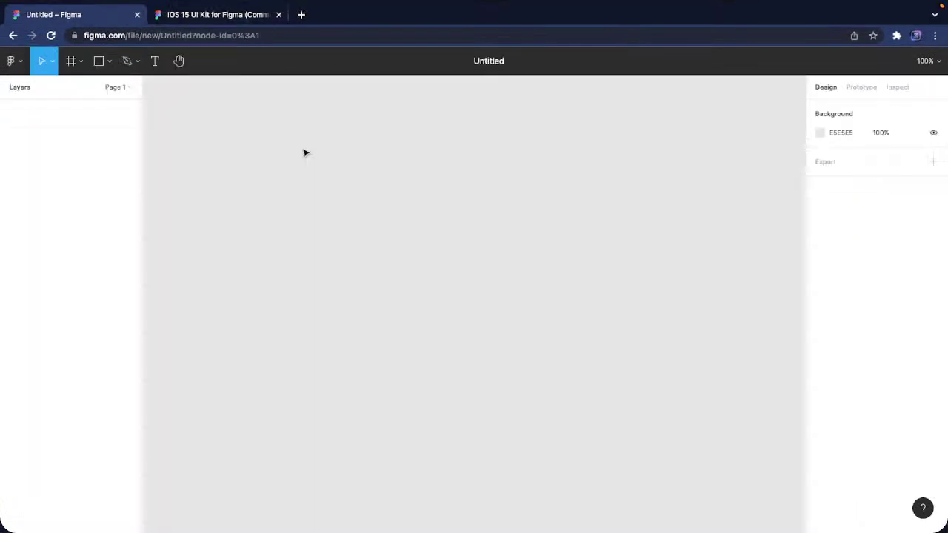
{"action": "left_click", "coordinate": [496, 61]}
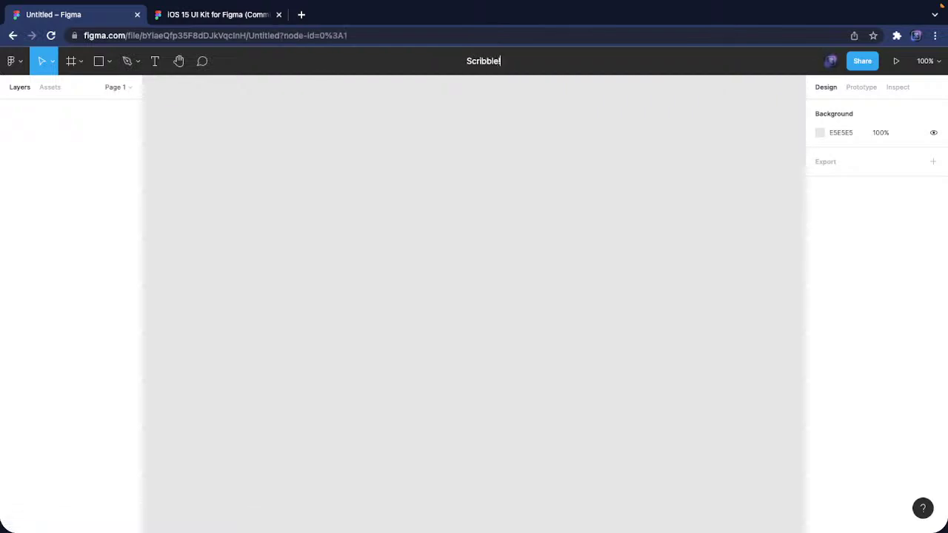
{"action": "key", "text": "Return"}
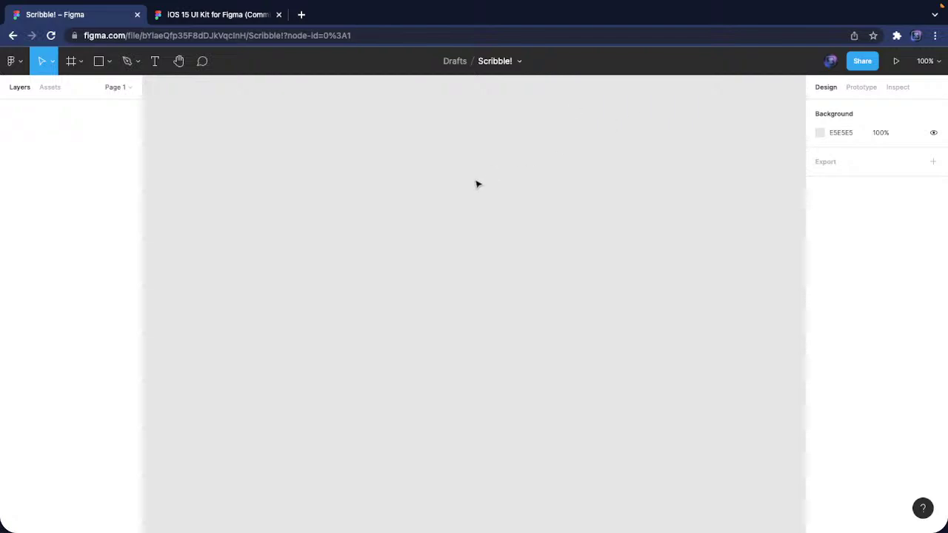
Add an iPhone 11 Pro / X frame and duplicate it twice to get three screens in a row
{"action": "left_click", "coordinate": [73, 61]}
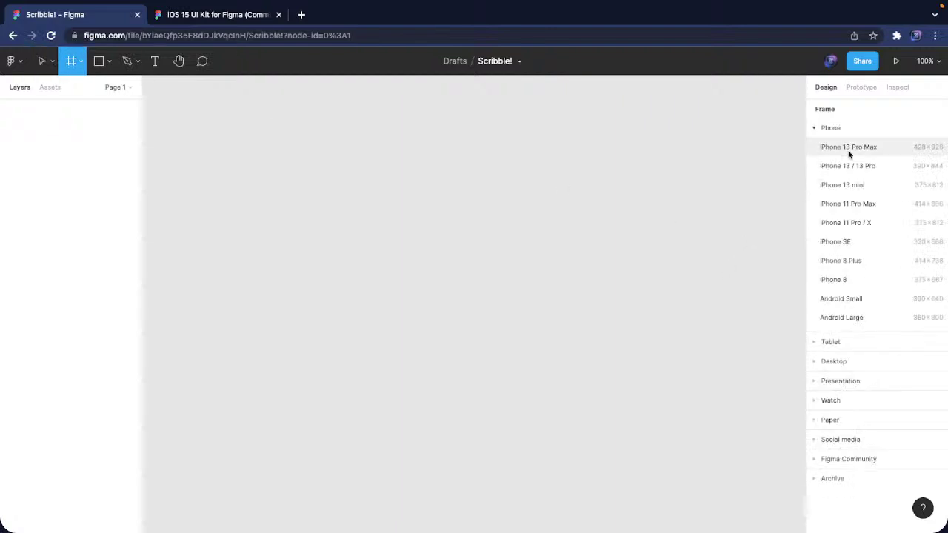
{"action": "left_click", "coordinate": [874, 226]}
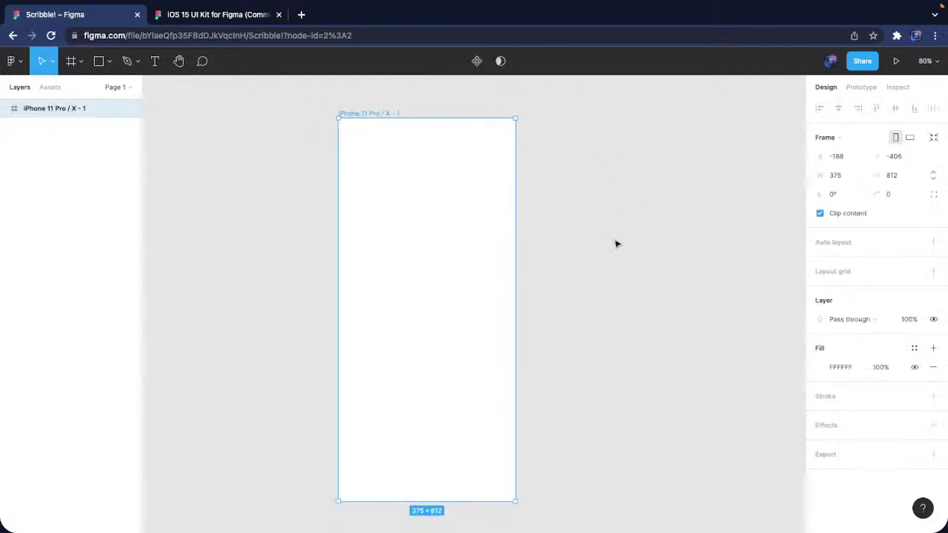
{"action": "key", "text": "ctrl+d"}
{"action": "key", "text": "ctrl+d"}
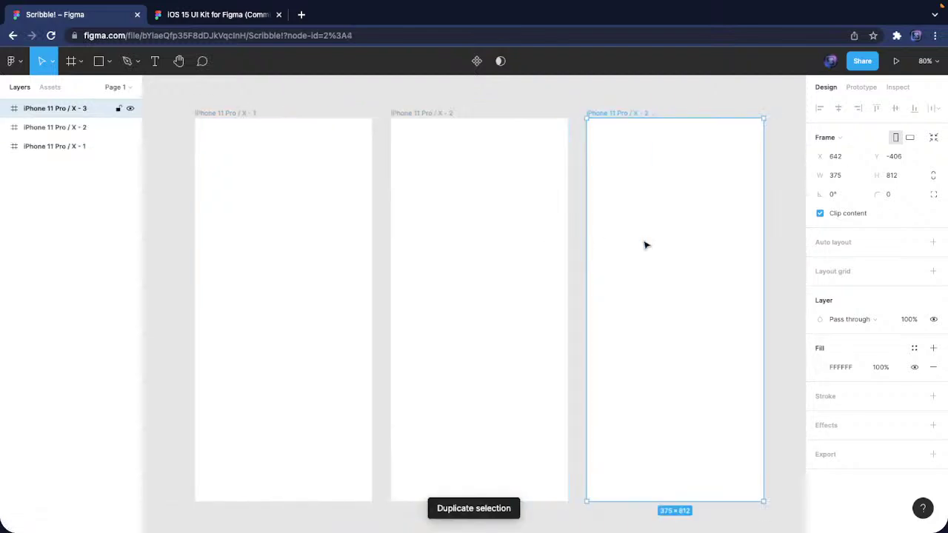
{"action": "scroll", "coordinate": [370, 241], "scroll_direction": "right", "scroll_amount": 1}
{"action": "scroll", "coordinate": [476, 248], "scroll_direction": "down", "scroll_amount": 2}
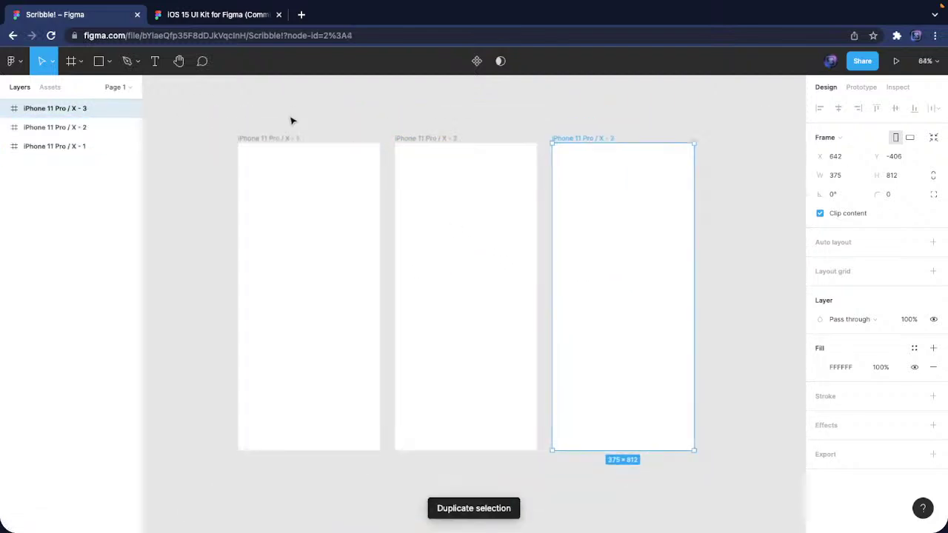
Rename the first phone frame as "Home" and the second as "New Scribble"
{"action": "left_click", "coordinate": [280, 138]}
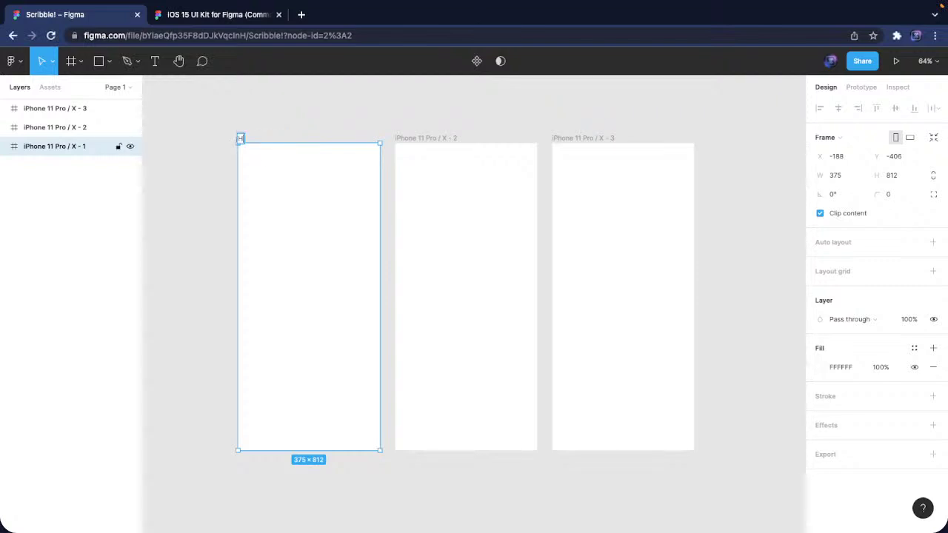
{"action": "double_click", "coordinate": [42, 128]}
{"action": "key", "text": "BackSpace"}
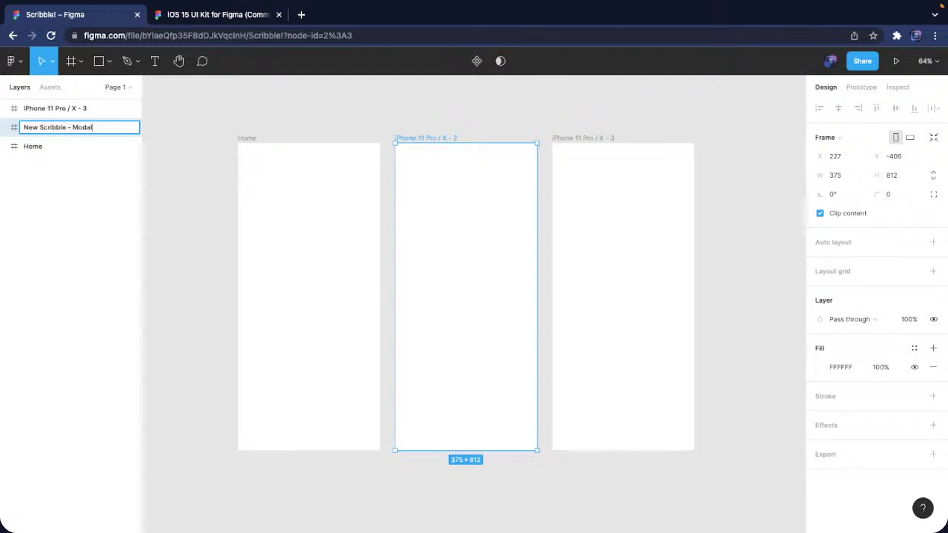
{"action": "key", "text": "BackSpace"}
{"action": "key", "text": "BackSpace"}
{"action": "key", "text": "BackSpace"}
{"action": "key", "text": "BackSpace"}
{"action": "key", "text": "BackSpace"}
{"action": "key", "text": "Return"}
Rename the third phone frame as "Scribble"
{"action": "double_click", "coordinate": [58, 110]}
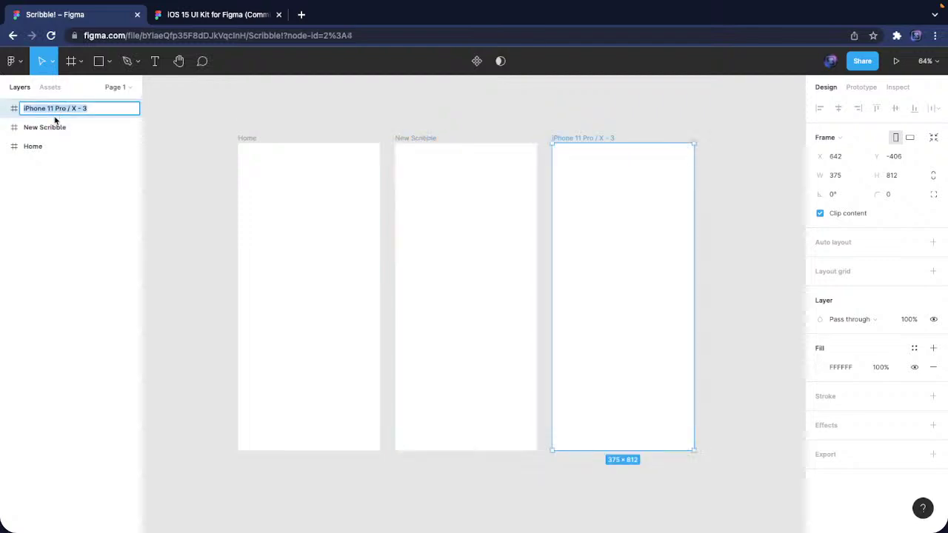
{"action": "type", "text": "bnb"}
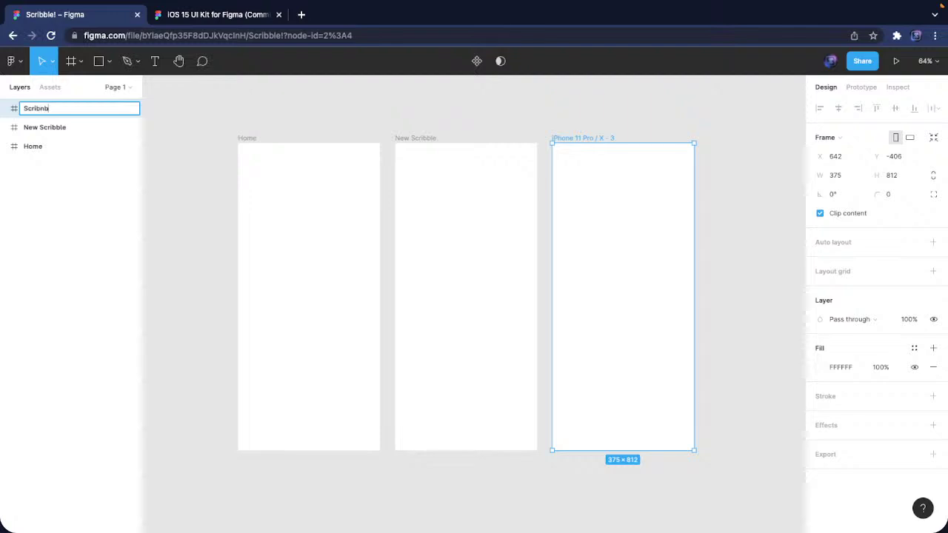
{"action": "type", "text": "le"}
{"action": "key", "text": "Return"}
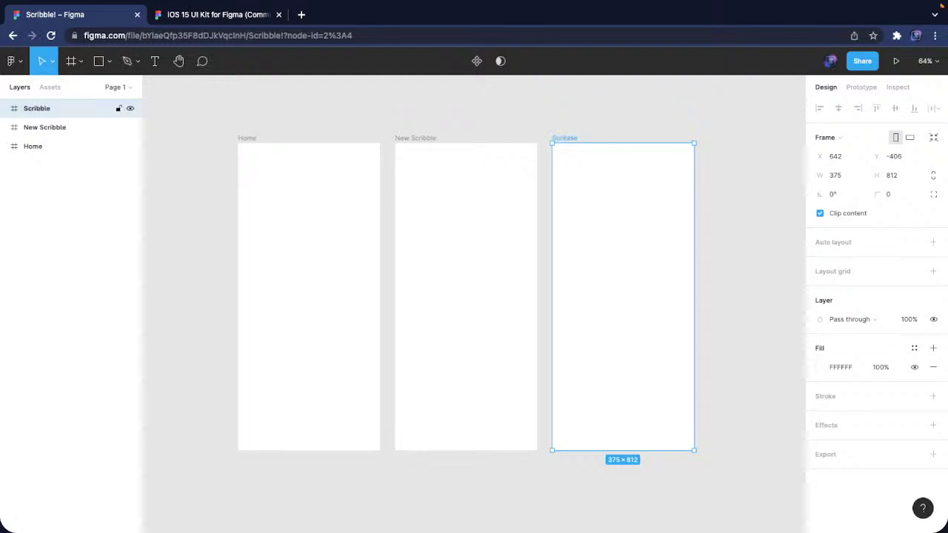
{"action": "left_click", "coordinate": [116, 87]}
{"action": "left_click", "coordinate": [116, 87]}
{"action": "left_click", "coordinate": [115, 90]}
{"action": "double_click", "coordinate": [37, 130]}
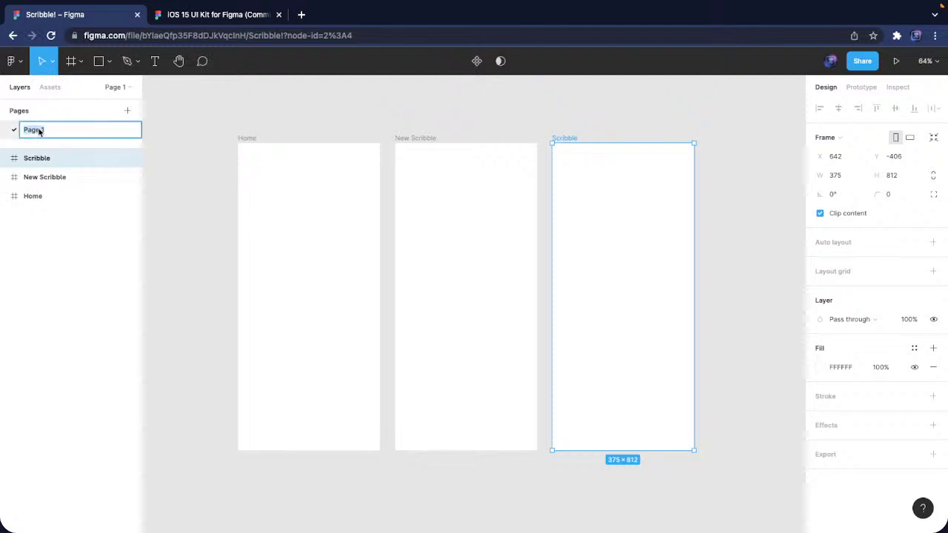
{"action": "key", "text": "Return"}
{"action": "left_click", "coordinate": [116, 87]}
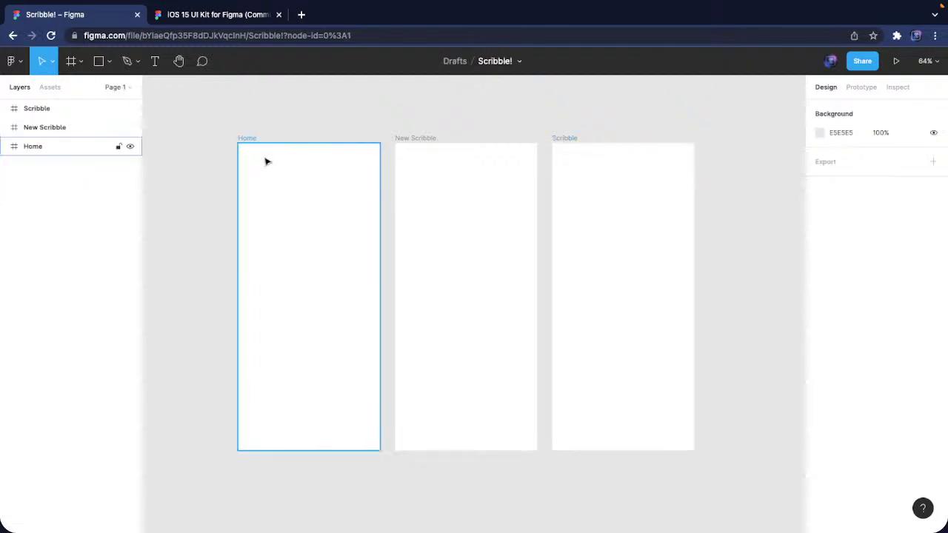
{"action": "scroll", "coordinate": [303, 156], "scroll_direction": "left", "scroll_amount": 2}
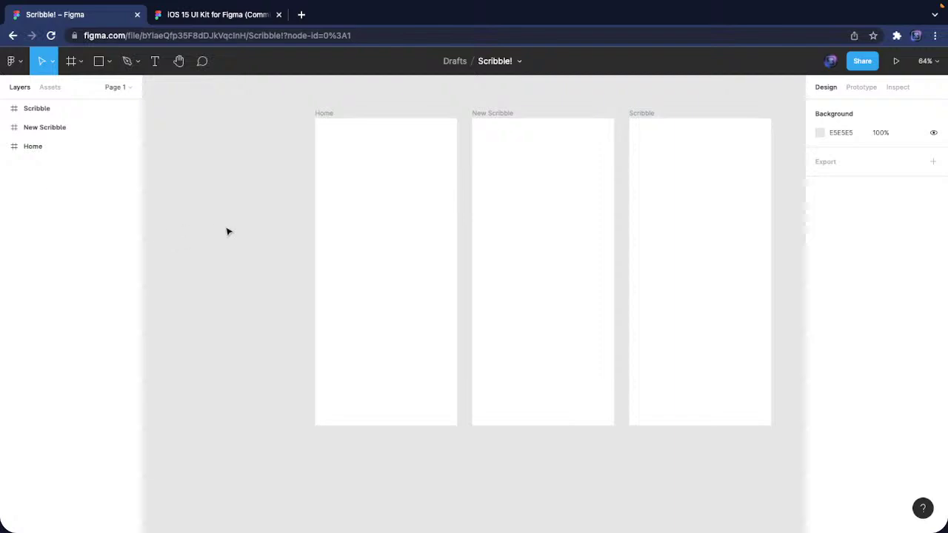
{"action": "scroll", "coordinate": [369, 219], "scroll_direction": "left", "scroll_amount": 2}
{"action": "scroll", "coordinate": [368, 219], "scroll_direction": "up", "scroll_amount": 1}
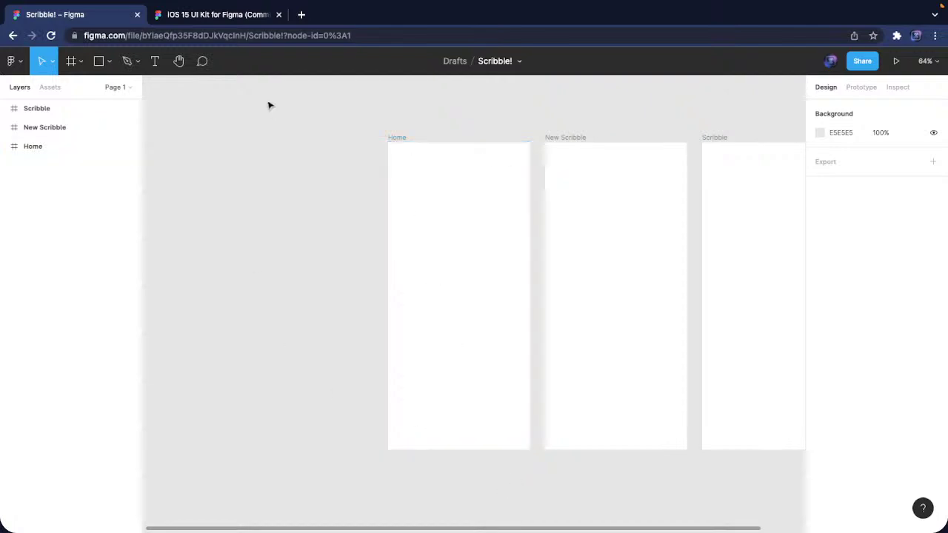
Switch to the iOS 15 UI Kit file and copy the light HomeIndicator component from the Status Bar & Home Indicator section
{"action": "left_click", "coordinate": [235, 18]}
{"action": "scroll", "coordinate": [563, 407], "scroll_direction": "left", "scroll_amount": 3}
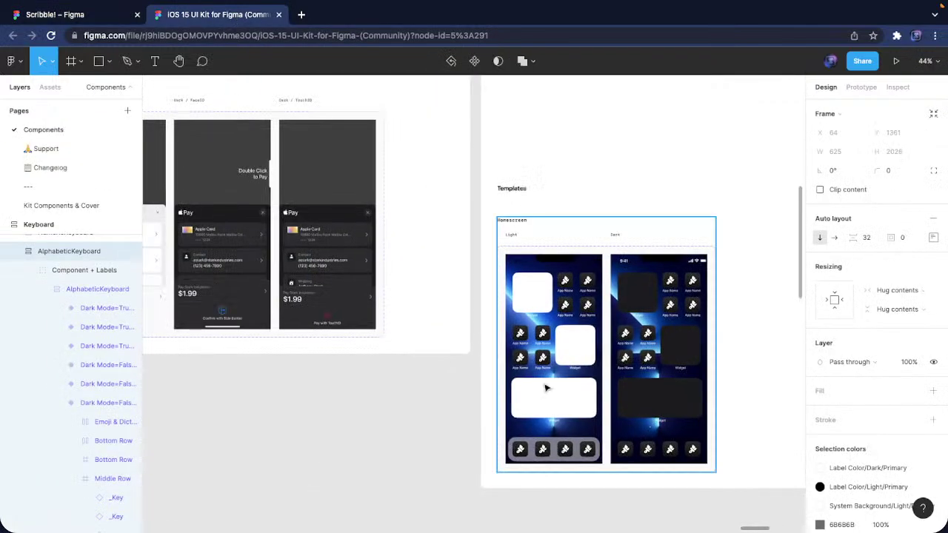
{"action": "scroll", "coordinate": [430, 387], "scroll_direction": "down", "scroll_amount": 5}
{"action": "scroll", "coordinate": [434, 384], "scroll_direction": "down", "scroll_amount": 5}
{"action": "scroll", "coordinate": [692, 398], "scroll_direction": "left", "scroll_amount": 10}
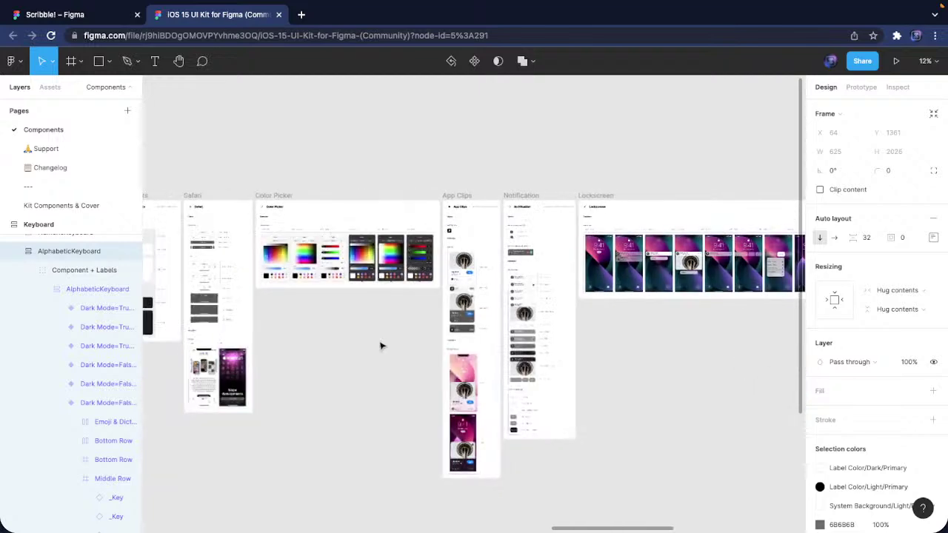
{"action": "scroll", "coordinate": [400, 334], "scroll_direction": "left", "scroll_amount": 10}
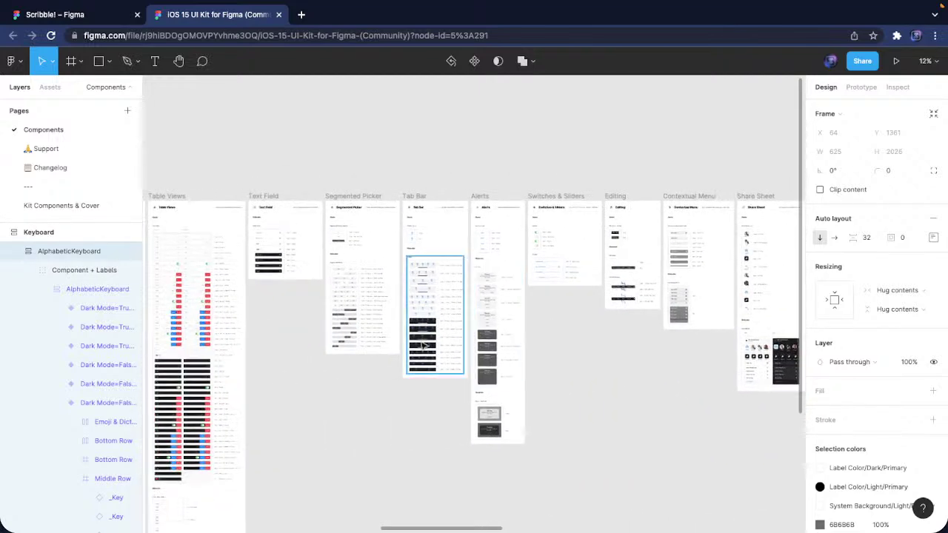
{"action": "scroll", "coordinate": [289, 360], "scroll_direction": "up", "scroll_amount": 5}
{"action": "scroll", "coordinate": [440, 364], "scroll_direction": "left", "scroll_amount": 3}
{"action": "scroll", "coordinate": [449, 368], "scroll_direction": "up", "scroll_amount": 10}
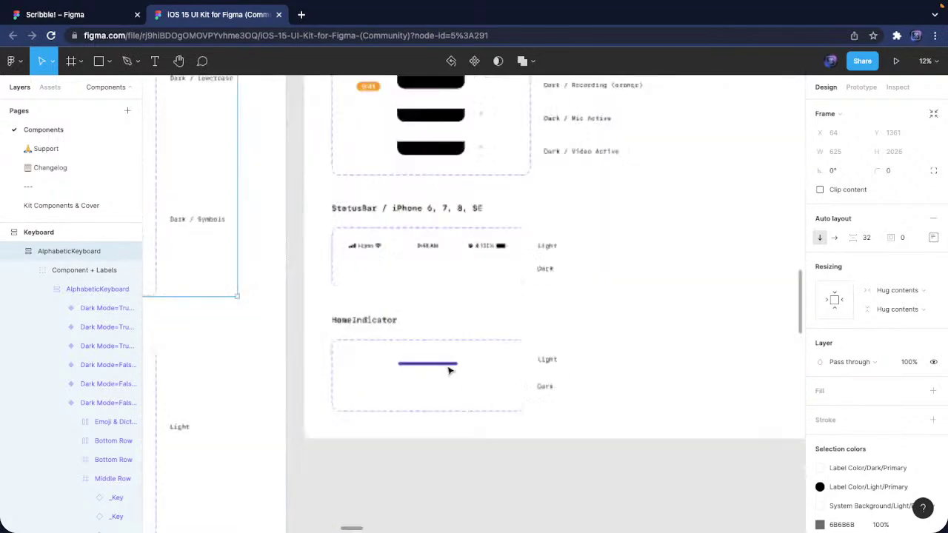
{"action": "left_click", "coordinate": [459, 363]}
{"action": "left_click", "coordinate": [460, 365]}
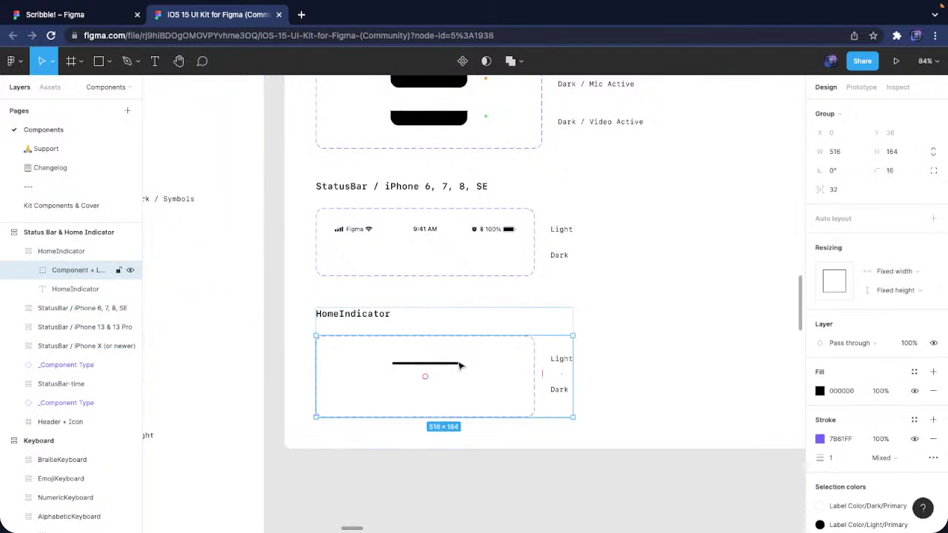
{"action": "double_click", "coordinate": [455, 364]}
{"action": "double_click", "coordinate": [452, 366]}
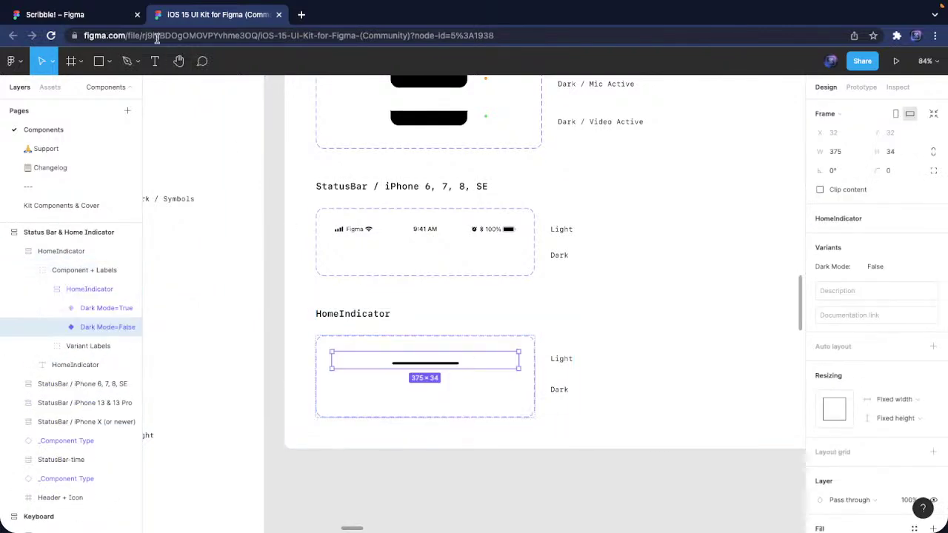
Paste the HomeIndicator into the Home frame of the Scribble! file, centered horizontally and aligned to the frame's bottom edge
{"action": "left_click", "coordinate": [93, 16]}
{"action": "left_click", "coordinate": [392, 137]}
{"action": "key", "text": "ctrl+v"}
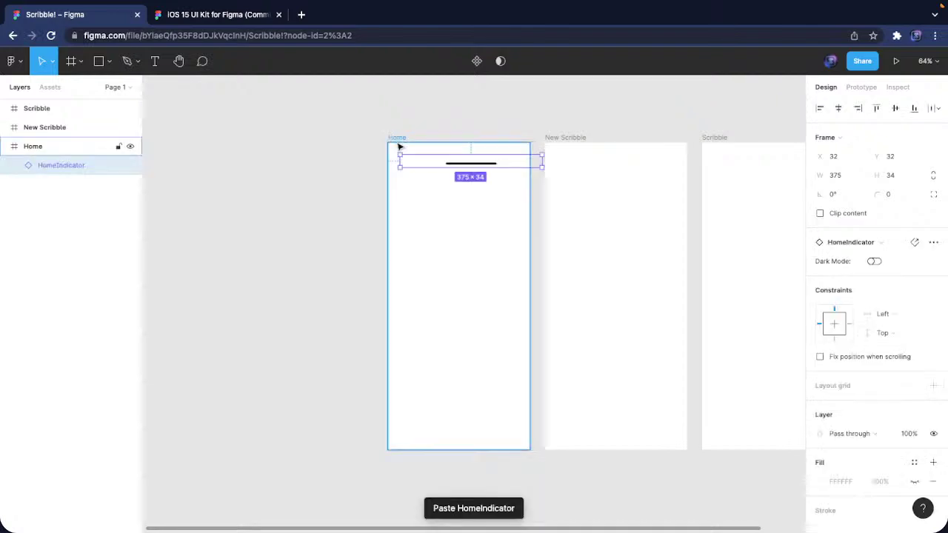
{"action": "left_click", "coordinate": [844, 110]}
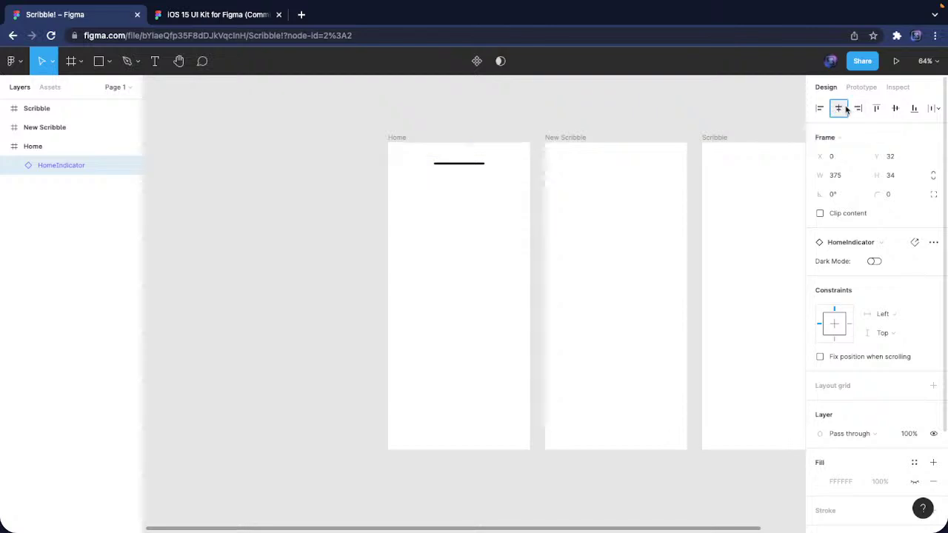
{"action": "left_click", "coordinate": [916, 108]}
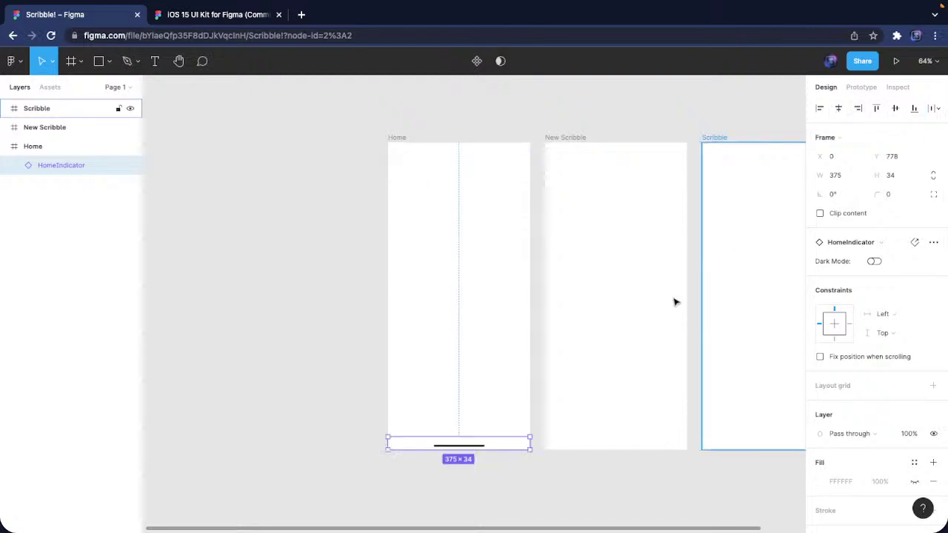
{"action": "mouse_move", "coordinate": [692, 376]}
{"action": "left_mouse_down"}
{"action": "mouse_move", "coordinate": [658, 400]}
{"action": "mouse_move", "coordinate": [569, 385]}
{"action": "left_mouse_up"}
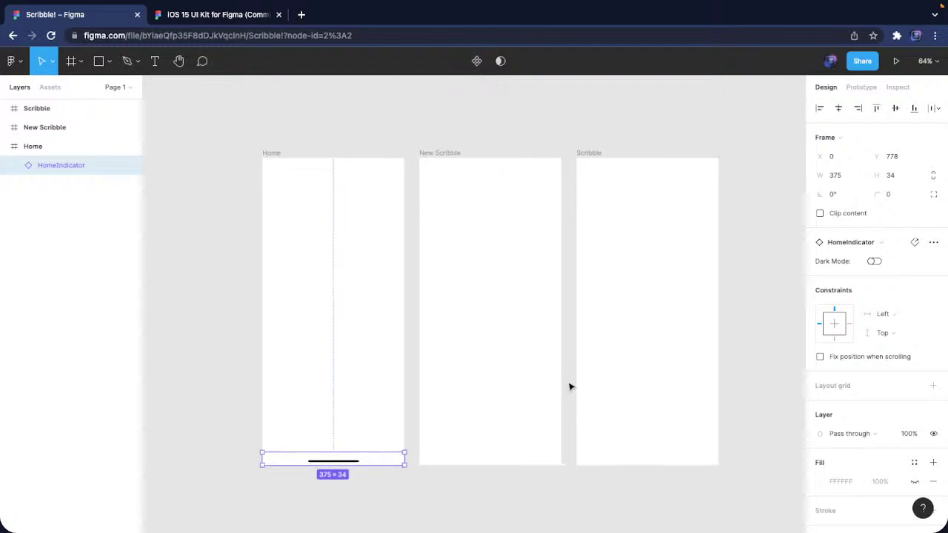
Lock the HomeIndicator in the Home frame and paste a copy of it into the New Scribble frame
{"action": "left_click", "coordinate": [117, 169]}
{"action": "key", "text": "ctrl+c"}
{"action": "left_click", "coordinate": [455, 152]}
{"action": "key", "text": "ctrl+v"}
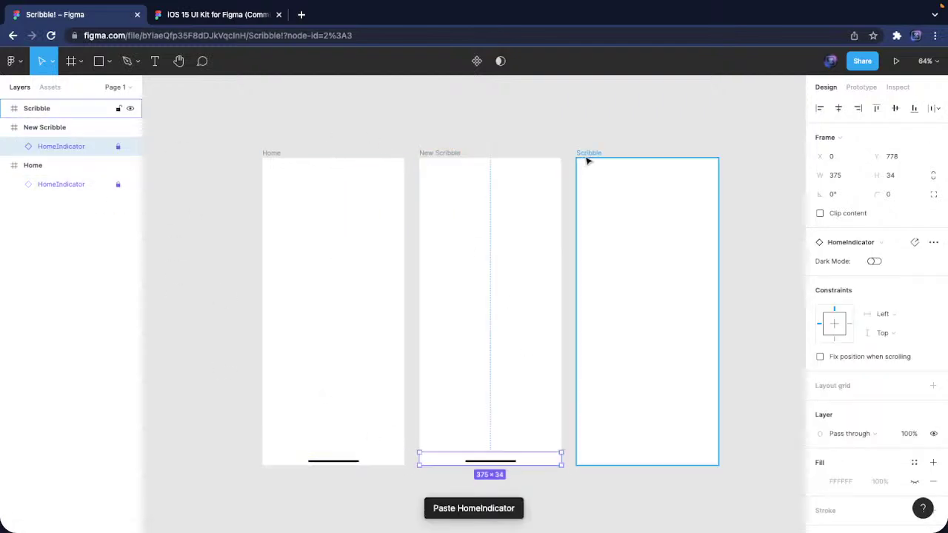
Paste a copy of the HomeIndicator into the Scribble frame
{"action": "left_click", "coordinate": [587, 159]}
{"action": "key", "text": "ctrl+v"}
{"action": "left_click", "coordinate": [478, 252]}
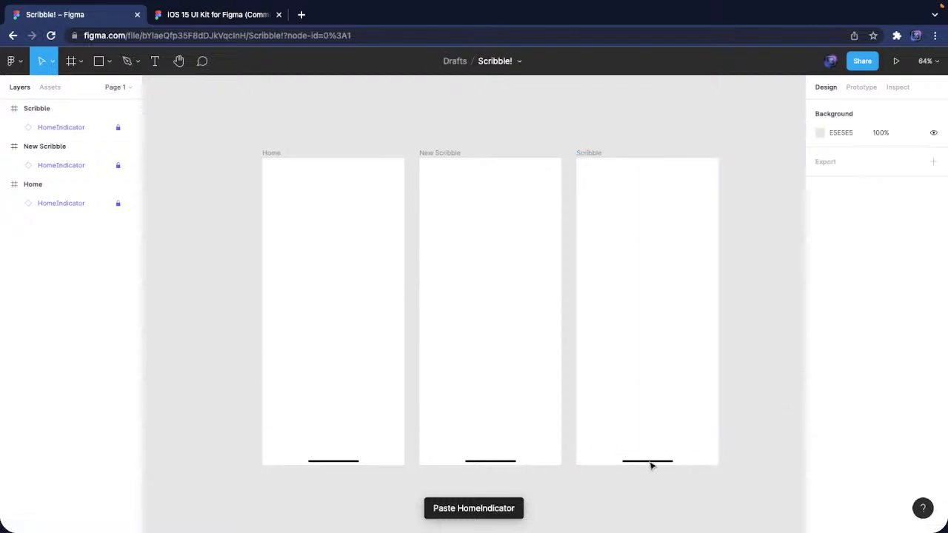
Switch to the iOS 15 UI Kit file and copy the Light / Default variant of StatusBar / iPhone X (or newer)
{"action": "left_click", "coordinate": [228, 16]}
{"action": "scroll", "coordinate": [385, 324], "scroll_direction": "up", "scroll_amount": 10}
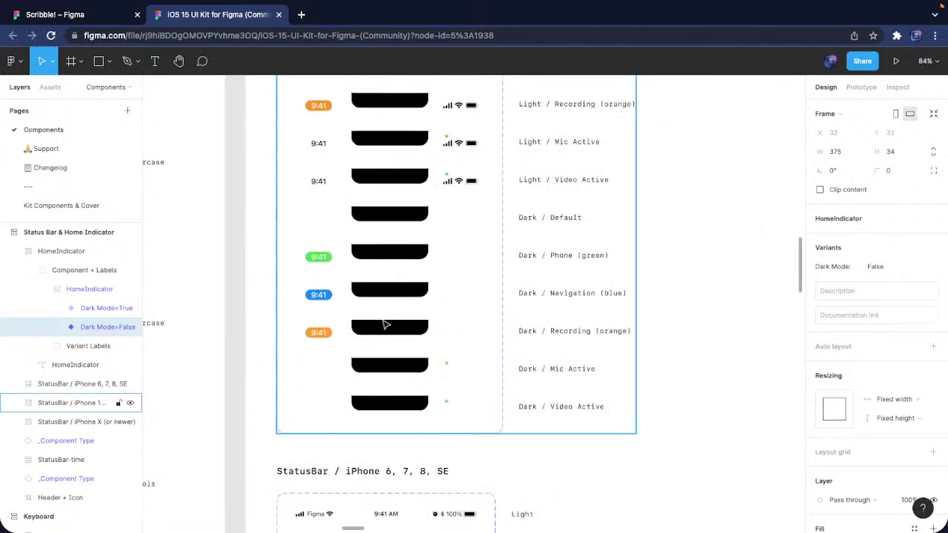
{"action": "scroll", "coordinate": [393, 341], "scroll_direction": "up", "scroll_amount": 5}
{"action": "scroll", "coordinate": [460, 222], "scroll_direction": "down", "scroll_amount": 10}
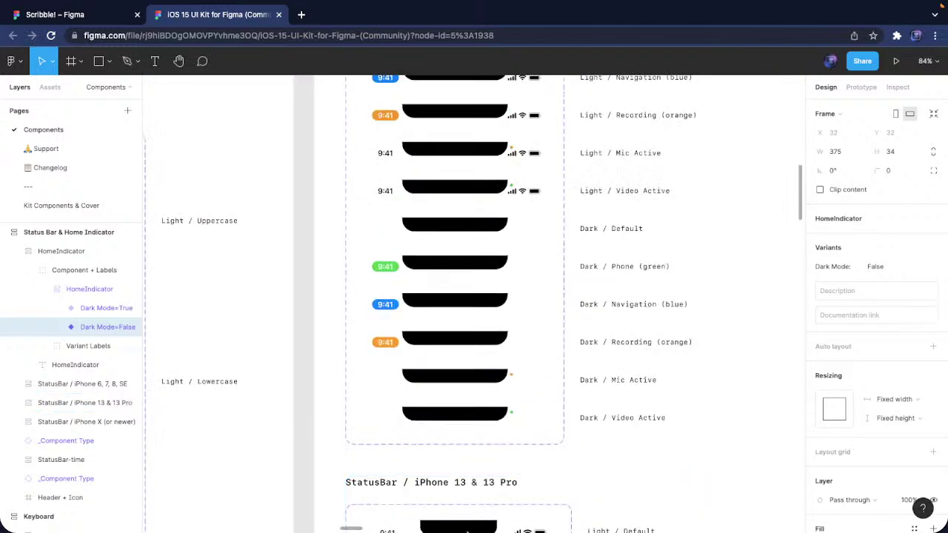
{"action": "scroll", "coordinate": [477, 273], "scroll_direction": "up", "scroll_amount": 5}
{"action": "left_click", "coordinate": [448, 317]}
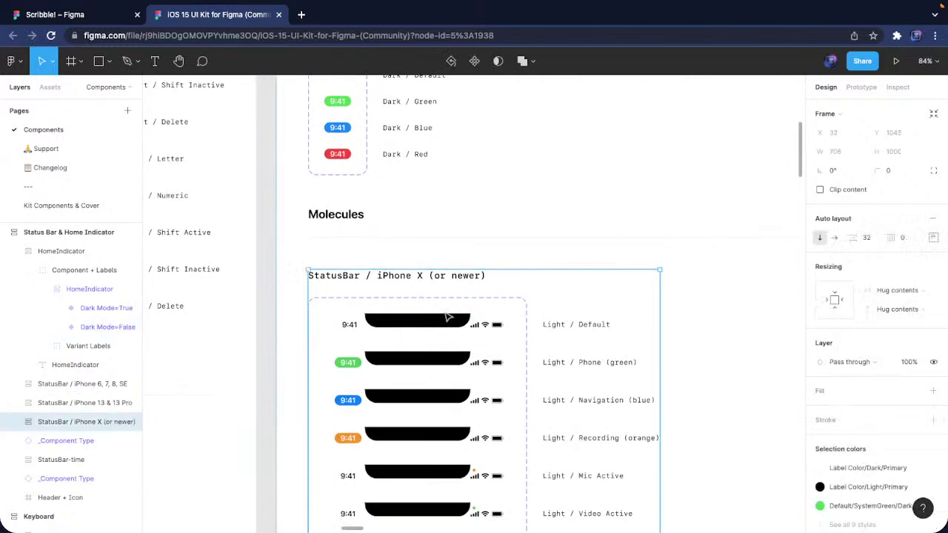
{"action": "left_click", "coordinate": [451, 325]}
{"action": "left_click", "coordinate": [455, 326]}
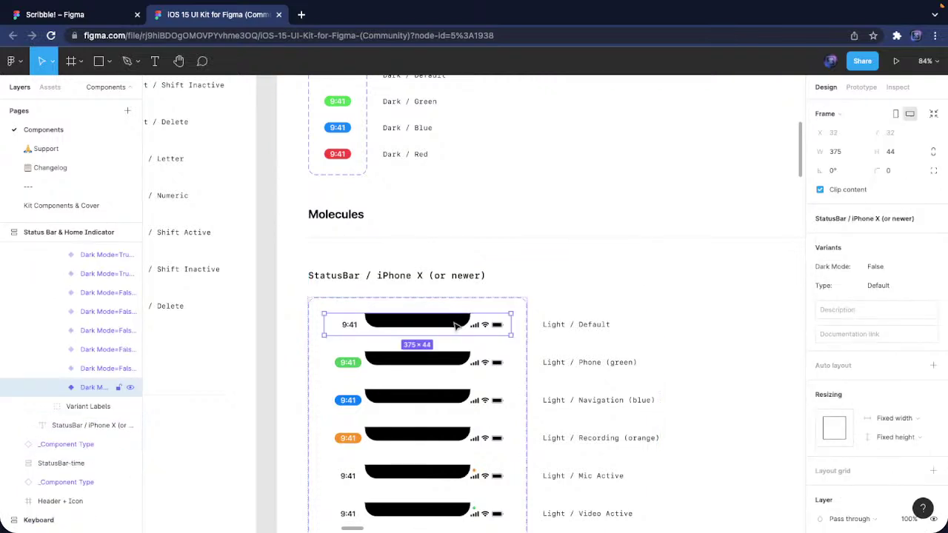
Paste the status bar into the Home frame of the Scribble! file, align it to the frame's top-left corner and lock it
{"action": "left_click", "coordinate": [112, 15]}
{"action": "left_click", "coordinate": [272, 153]}
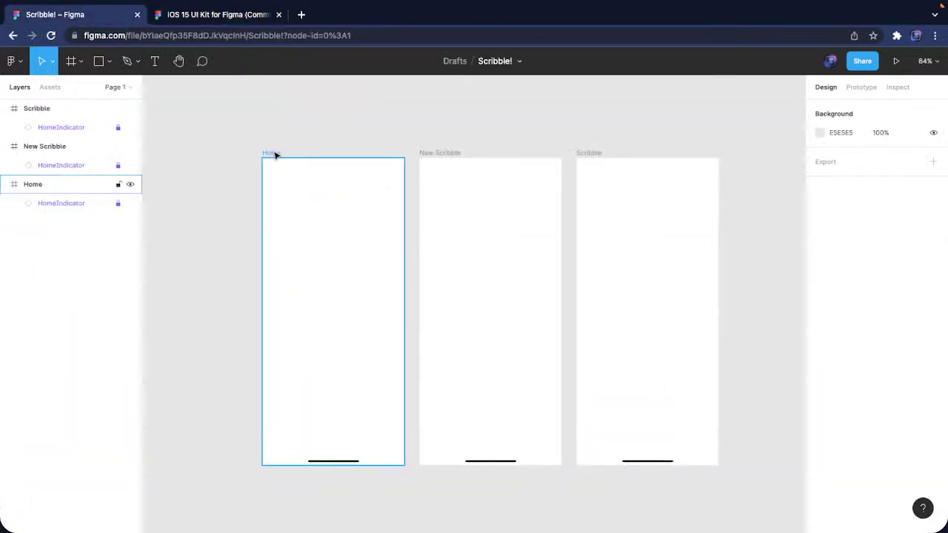
{"action": "key", "text": "super+v"}
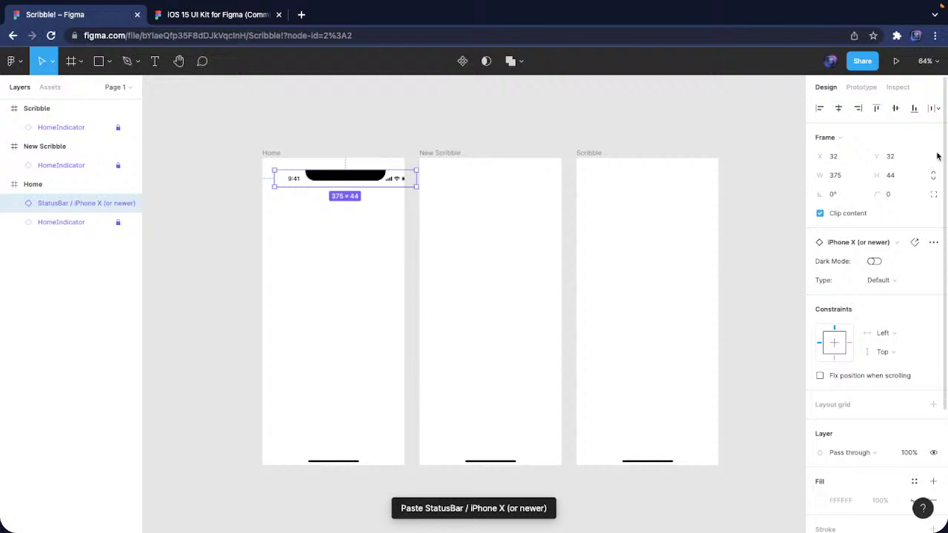
{"action": "left_click", "coordinate": [820, 109]}
{"action": "left_click", "coordinate": [877, 108]}
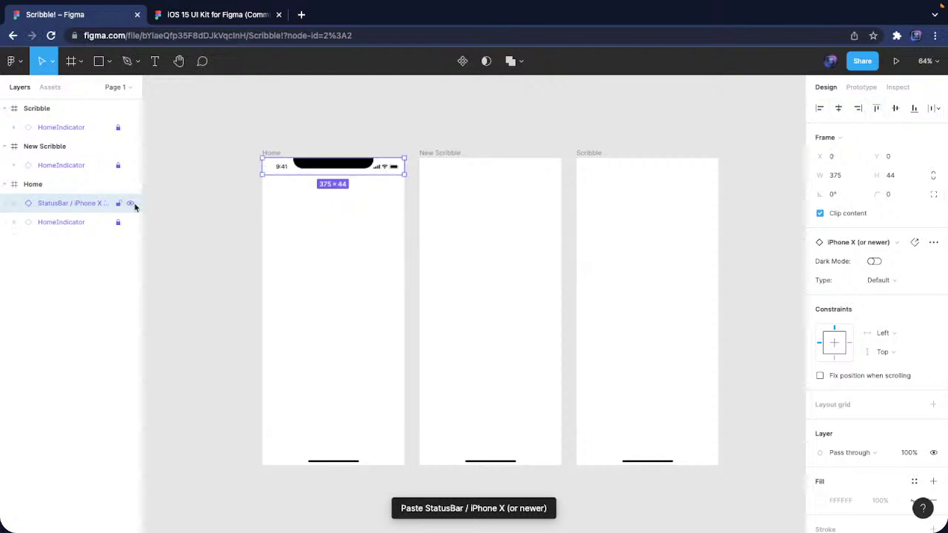
{"action": "left_click", "coordinate": [485, 186]}
Paste the status bar into the Scribble frame, align it to the frame's top-left corner at X 0, Y 0 and lock it
{"action": "left_click", "coordinate": [582, 154]}
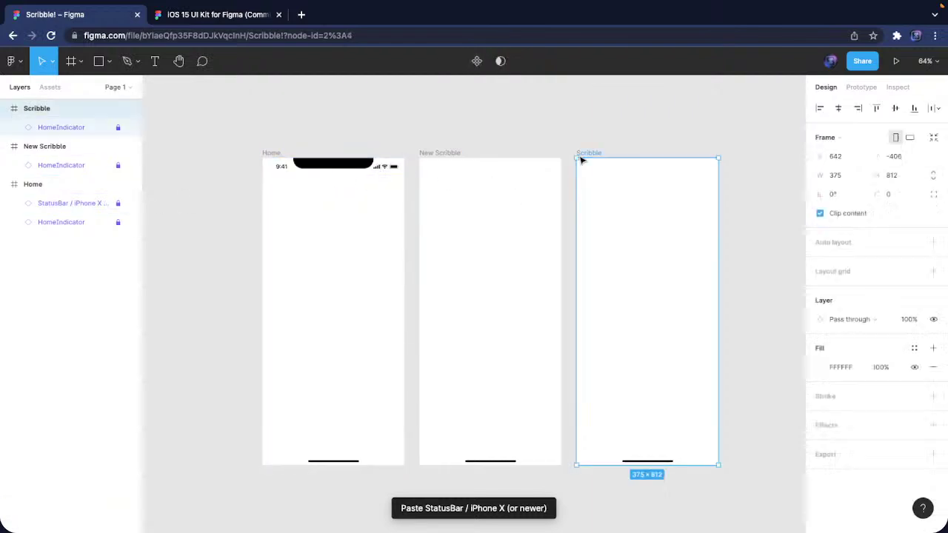
{"action": "key", "text": "super+v"}
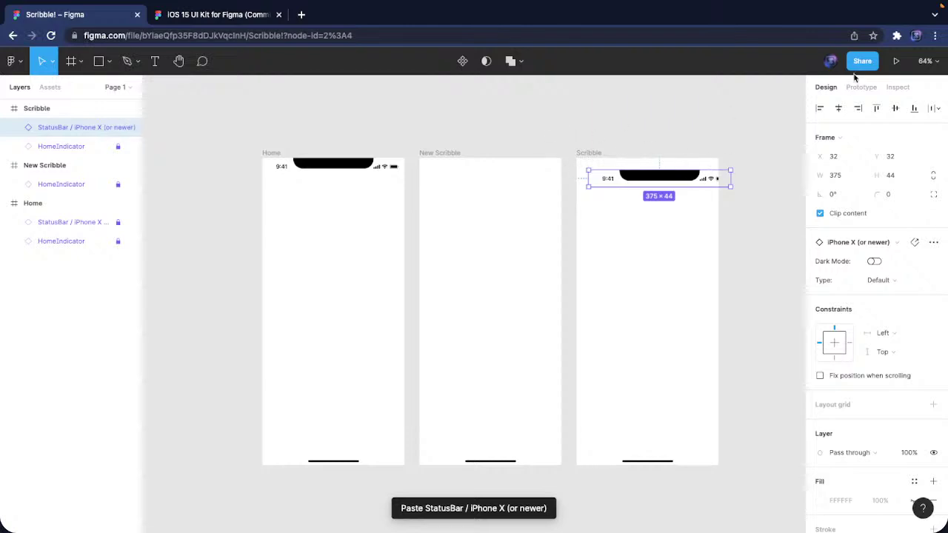
{"action": "left_click", "coordinate": [820, 108]}
{"action": "left_click", "coordinate": [895, 108]}
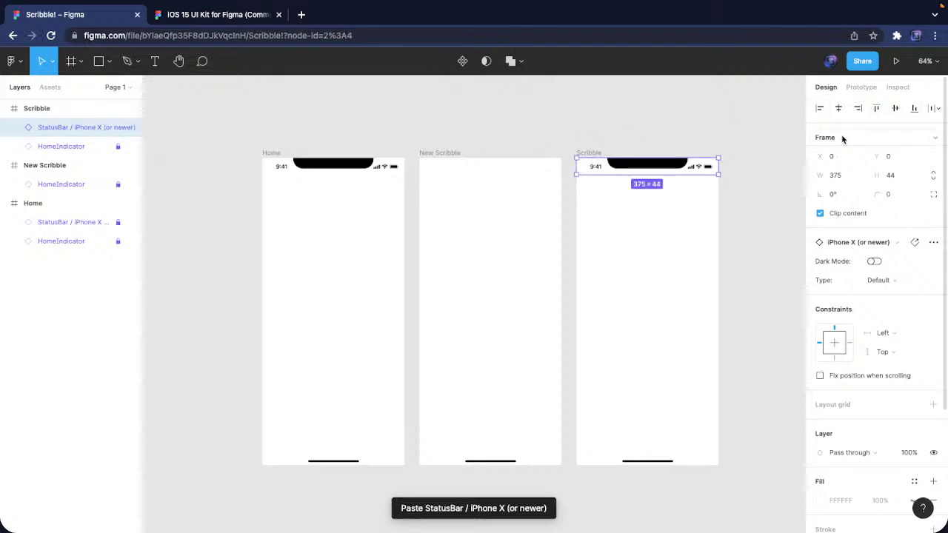
{"action": "left_click", "coordinate": [117, 127]}
{"action": "left_click", "coordinate": [72, 147], "text": "shift"}
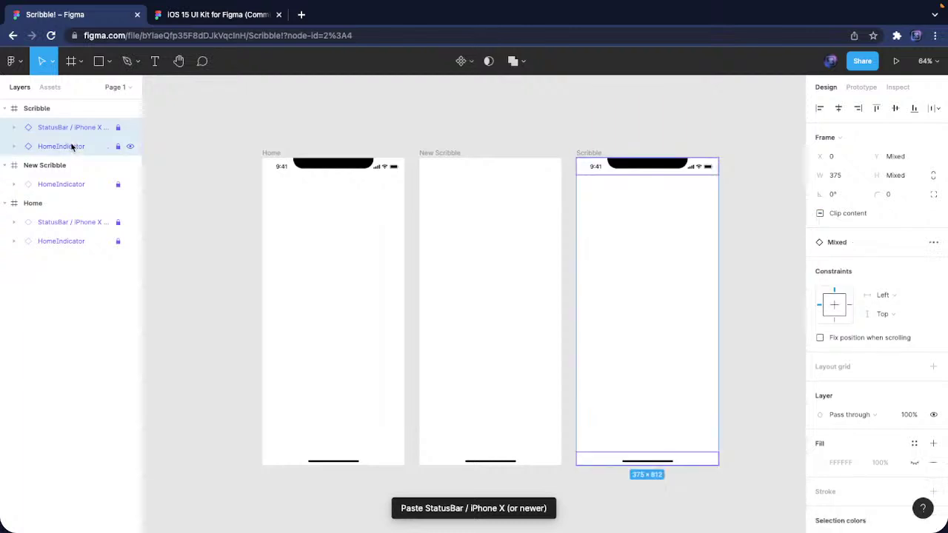
{"action": "key", "text": "ctrl+g"}
{"action": "key", "text": "ctrl+z"}
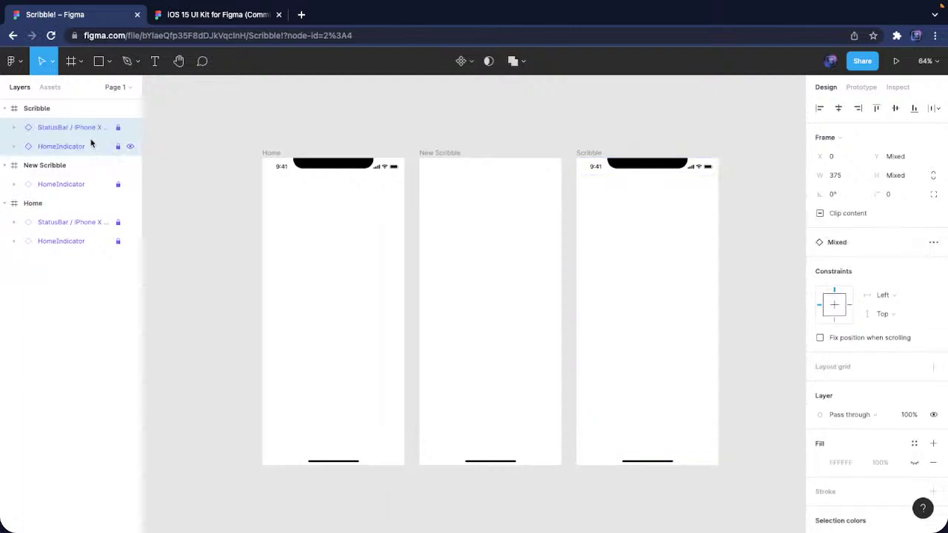
Group the StatusBar and HomeIndicator layers in the Scribble frame and rename the group as "Default"
{"action": "left_click", "coordinate": [77, 147]}
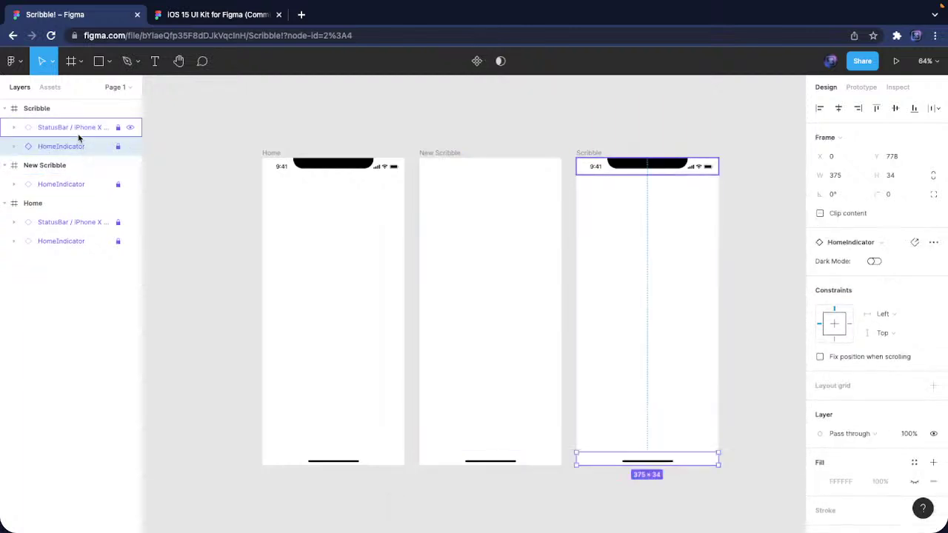
{"action": "left_click", "coordinate": [74, 132], "text": "shift"}
{"action": "left_click", "coordinate": [64, 134], "text": "shift"}
{"action": "left_click", "coordinate": [68, 131], "text": "shift"}
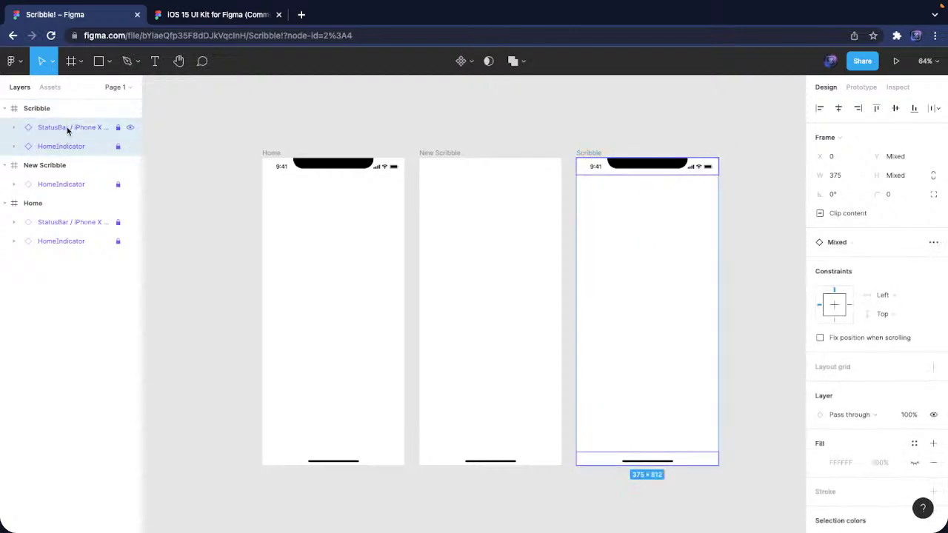
{"action": "right_click", "coordinate": [67, 130]}
{"action": "left_click", "coordinate": [120, 228]}
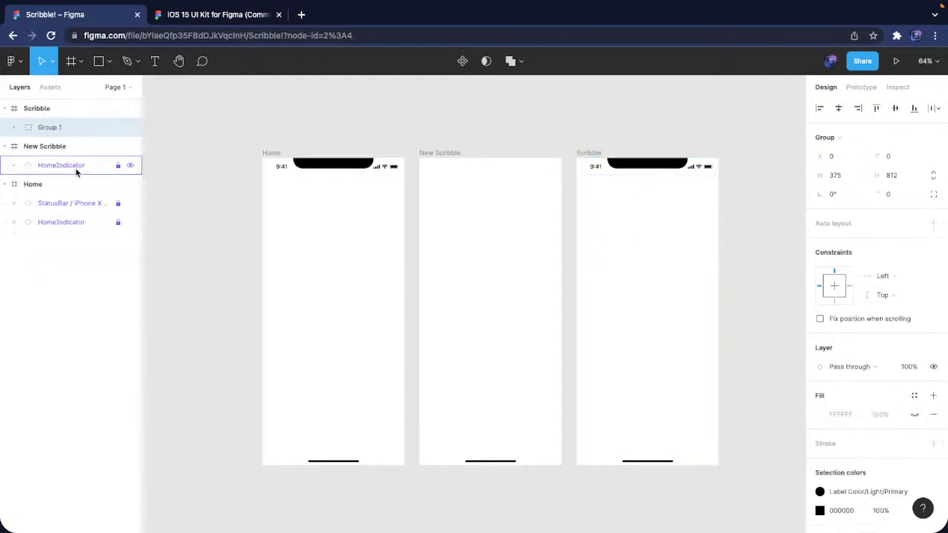
{"action": "double_click", "coordinate": [53, 129]}
{"action": "type", "text": "Default"}
{"action": "key", "text": "Return"}
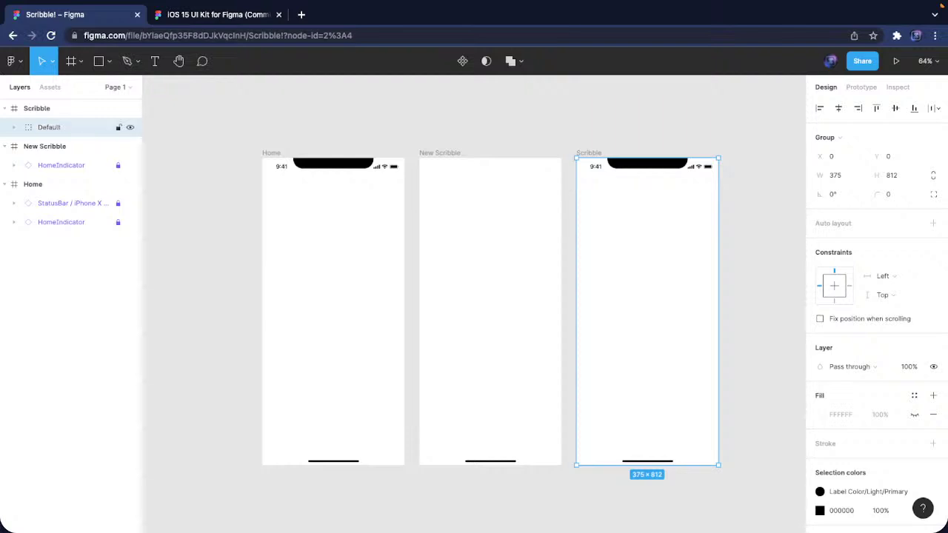
Group the StatusBar and HomeIndicator layers in the Home frame and name the group "Default"
{"action": "left_click", "coordinate": [79, 207]}
{"action": "left_click", "coordinate": [77, 228], "text": "shift"}
{"action": "right_click", "coordinate": [76, 228]}
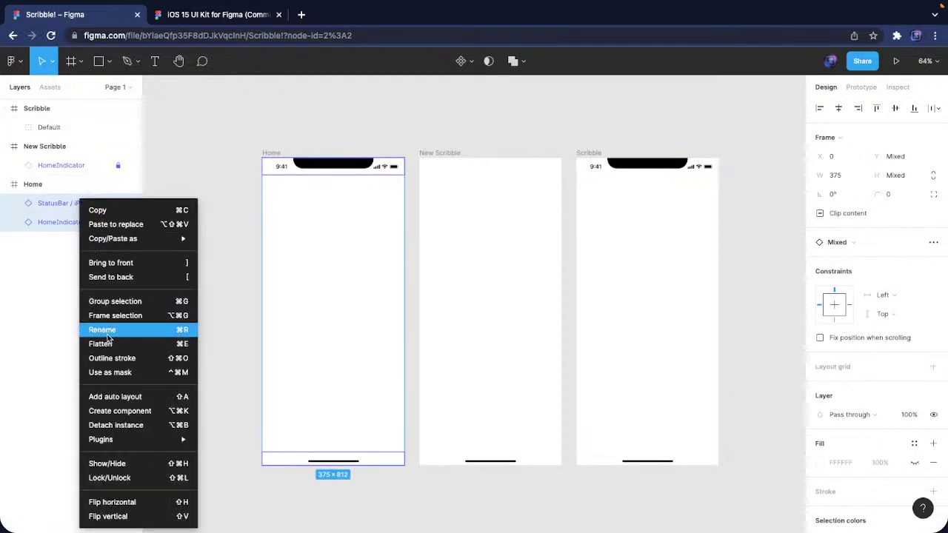
{"action": "left_click", "coordinate": [146, 298]}
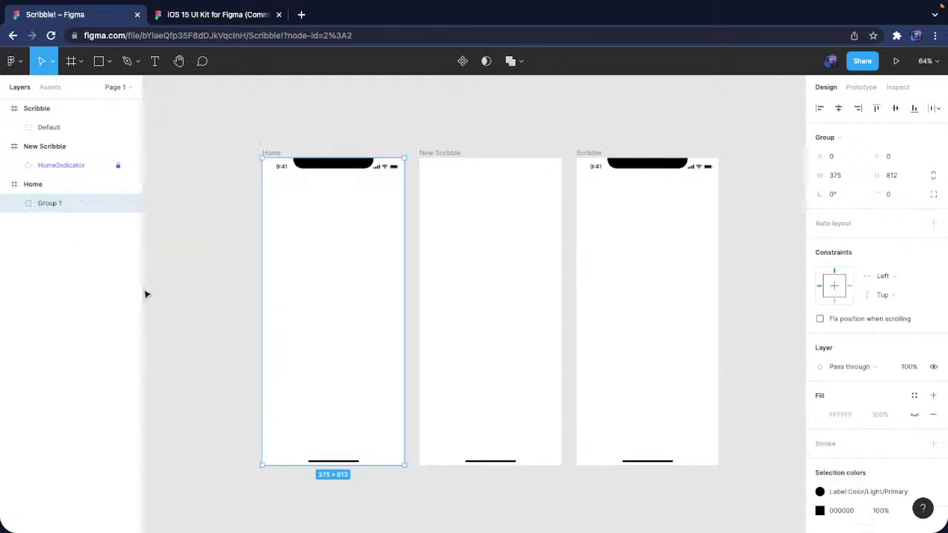
{"action": "double_click", "coordinate": [60, 203]}
{"action": "type", "text": "Default"}
{"action": "key", "text": "Return"}
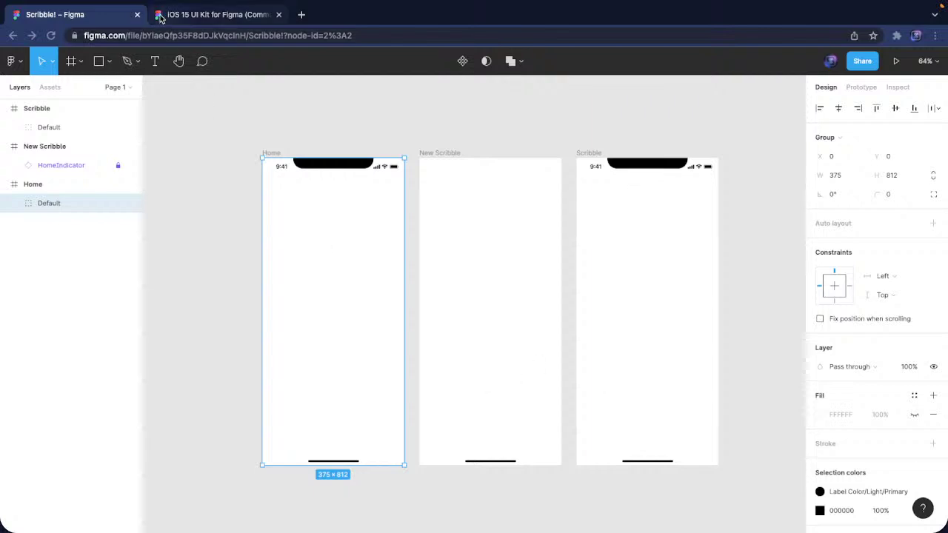
Add the text "Scribble!" in the upper part of the Home frame
{"action": "left_click", "coordinate": [156, 61]}
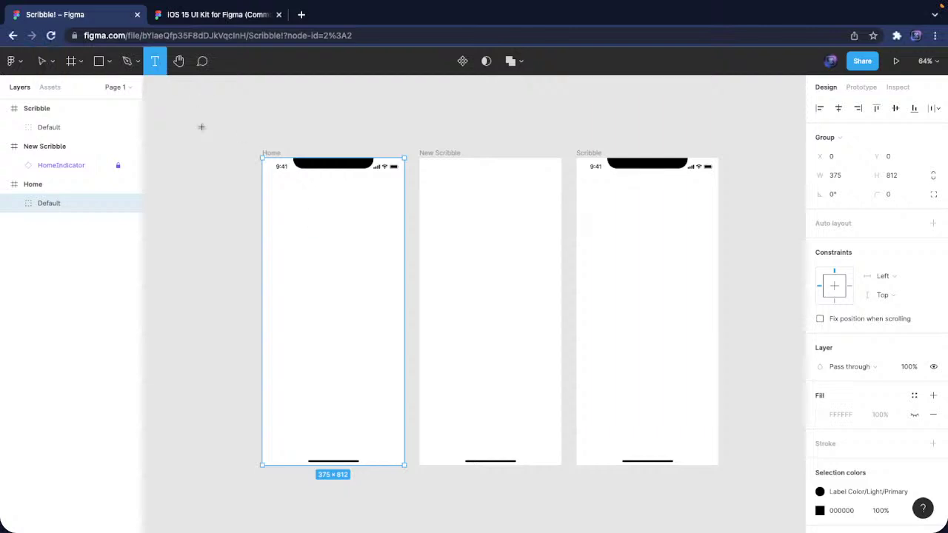
{"action": "left_click", "coordinate": [302, 229]}
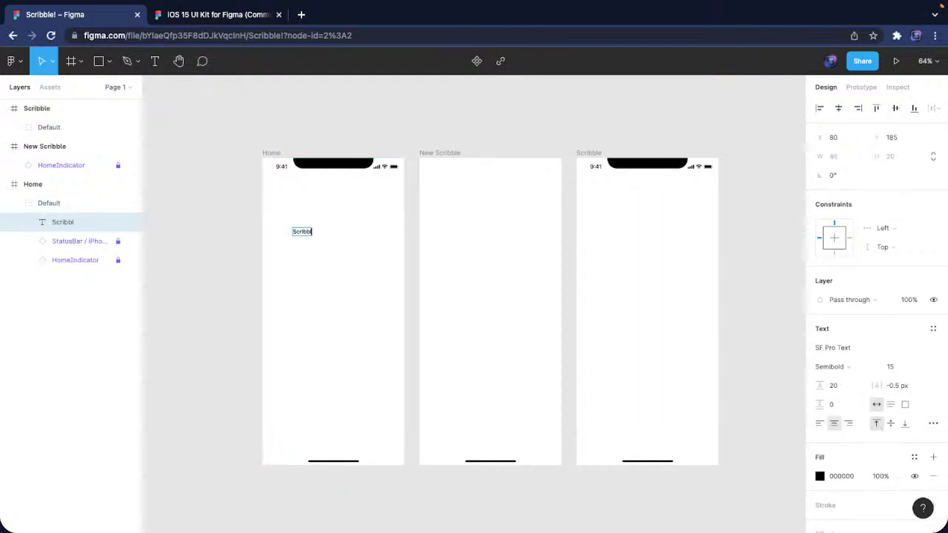
{"action": "key", "text": "Escape"}
Set the Scribble! text to font size 34, line height 41 and letter spacing 0.37 px
{"action": "scroll", "coordinate": [306, 235], "scroll_direction": "up", "scroll_amount": 4}
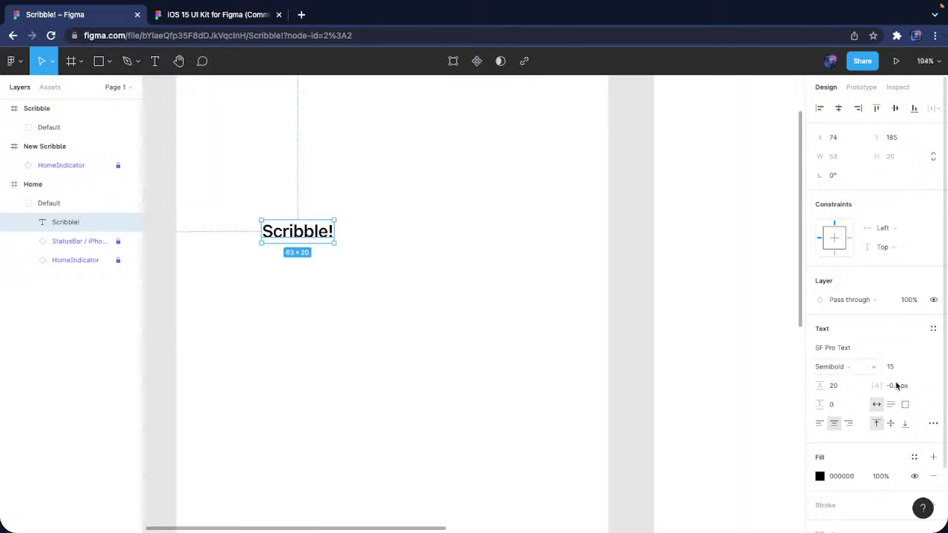
{"action": "left_click", "coordinate": [910, 368]}
{"action": "type", "text": "34"}
{"action": "key", "text": "Return"}
{"action": "scroll", "coordinate": [370, 360], "scroll_direction": "down", "scroll_amount": 5}
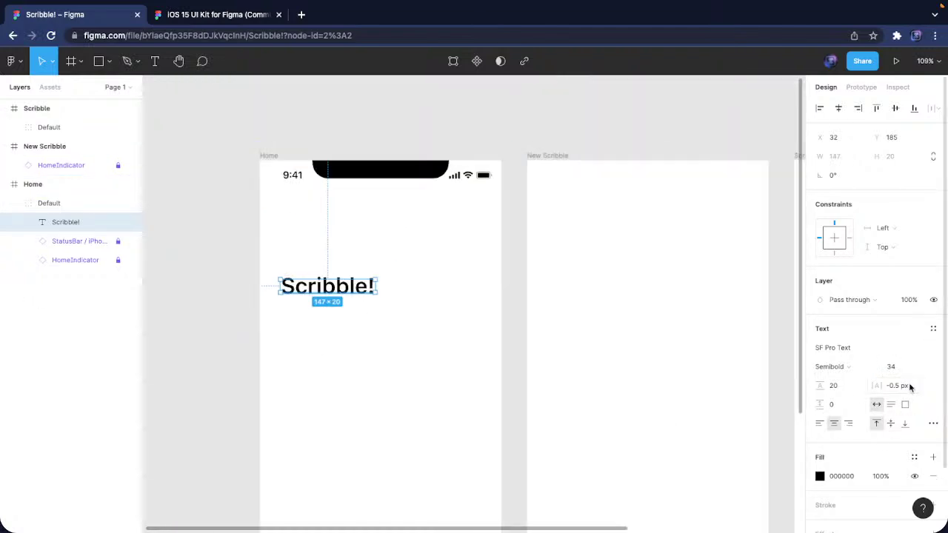
{"action": "left_click", "coordinate": [852, 388]}
{"action": "type", "text": "41"}
{"action": "key", "text": "Return"}
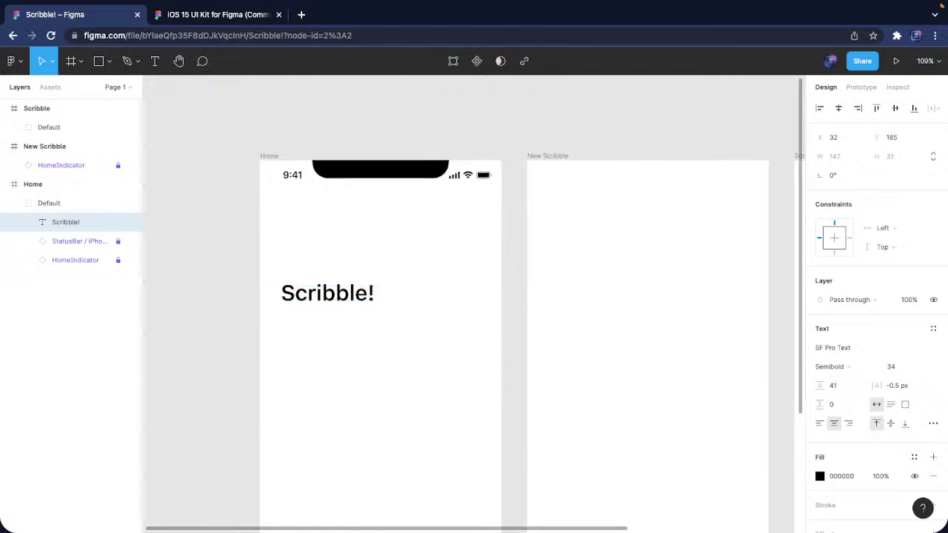
{"action": "left_click", "coordinate": [916, 385]}
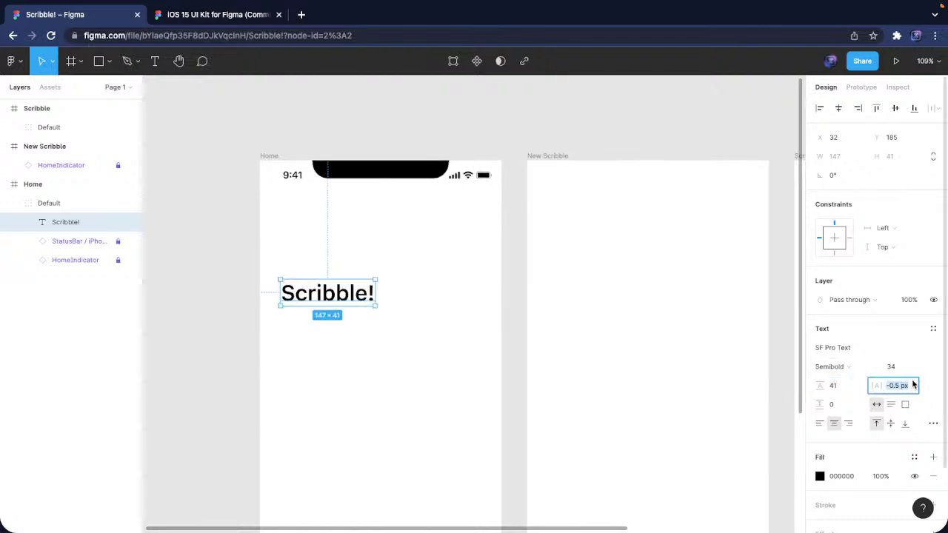
{"action": "type", "text": "0.37"}
{"action": "key", "text": "Return"}
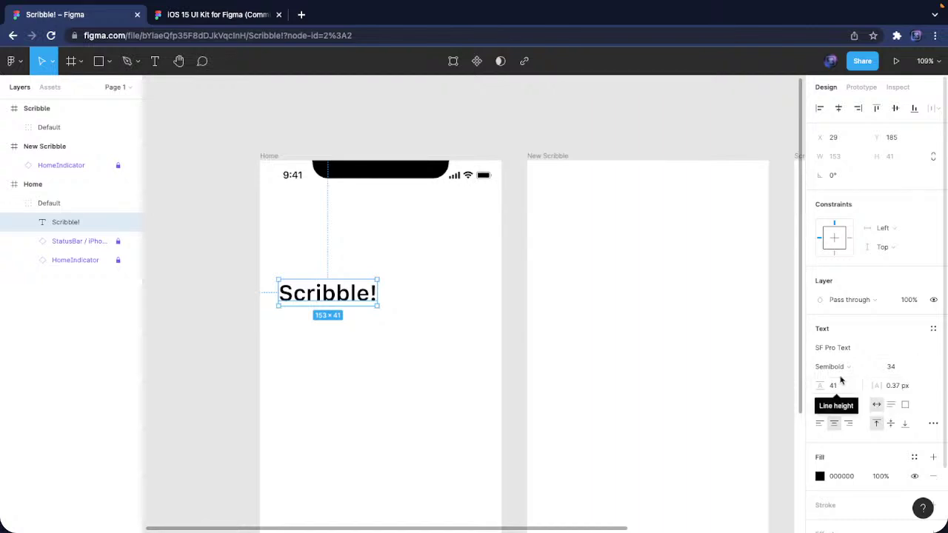
Change the Scribble! text's font to SF Pro Display and move it directly below the status bar at X 0, Y 44
{"action": "left_click", "coordinate": [871, 351]}
{"action": "left_click", "coordinate": [857, 351]}
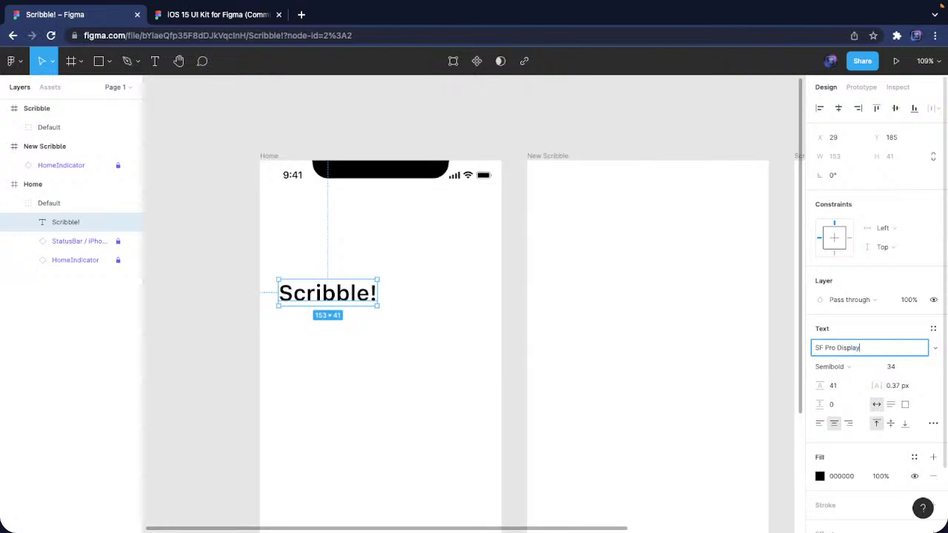
{"action": "type", "text": "Display"}
{"action": "key", "text": "Return"}
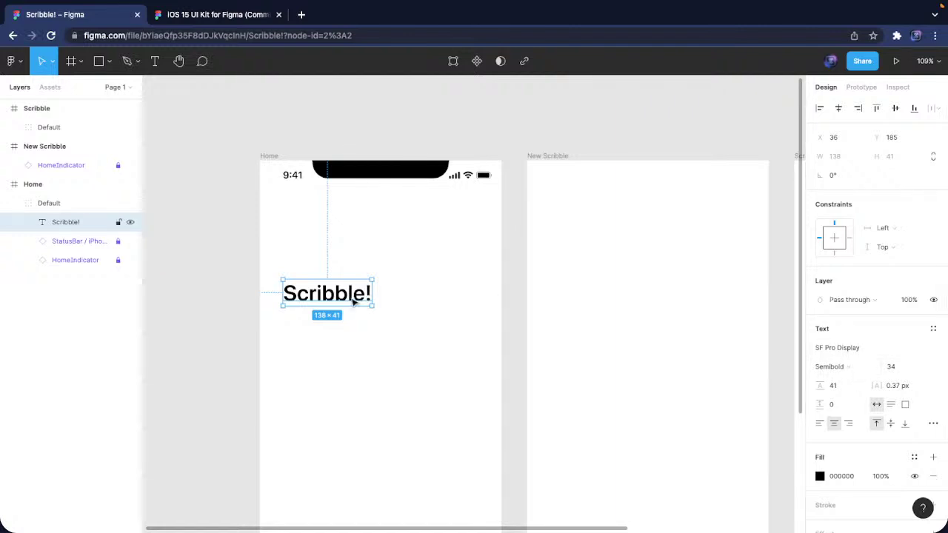
{"action": "left_click_drag", "start_coordinate": [354, 302], "coordinate": [330, 207]}
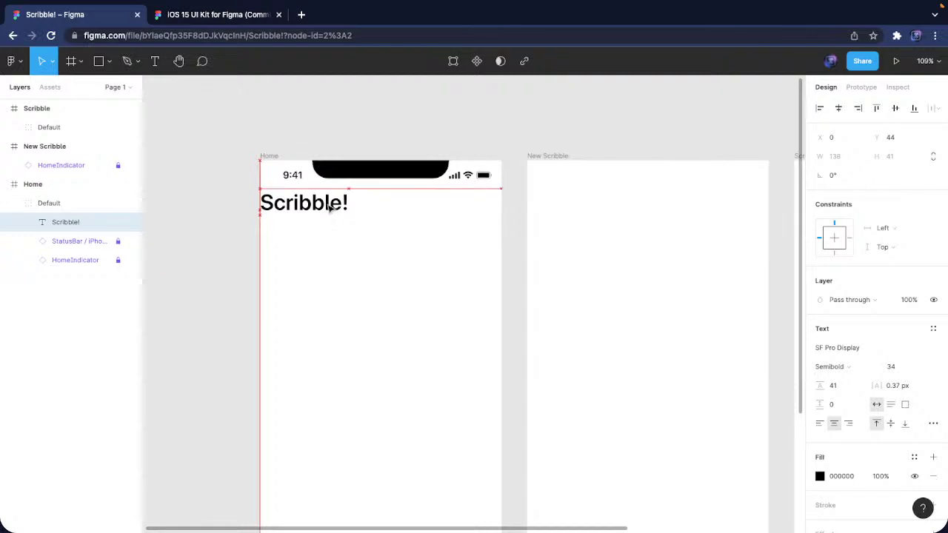
{"action": "left_click", "coordinate": [334, 247]}
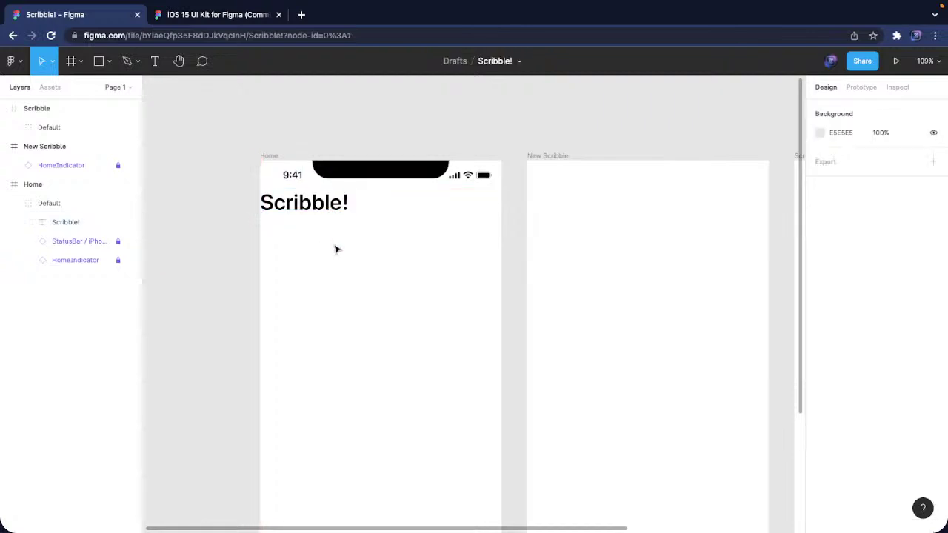
Switch to the iOS 15 UI Kit file and copy the Light / Default SearchField from the Navigation Bar section
{"action": "left_click", "coordinate": [186, 18]}
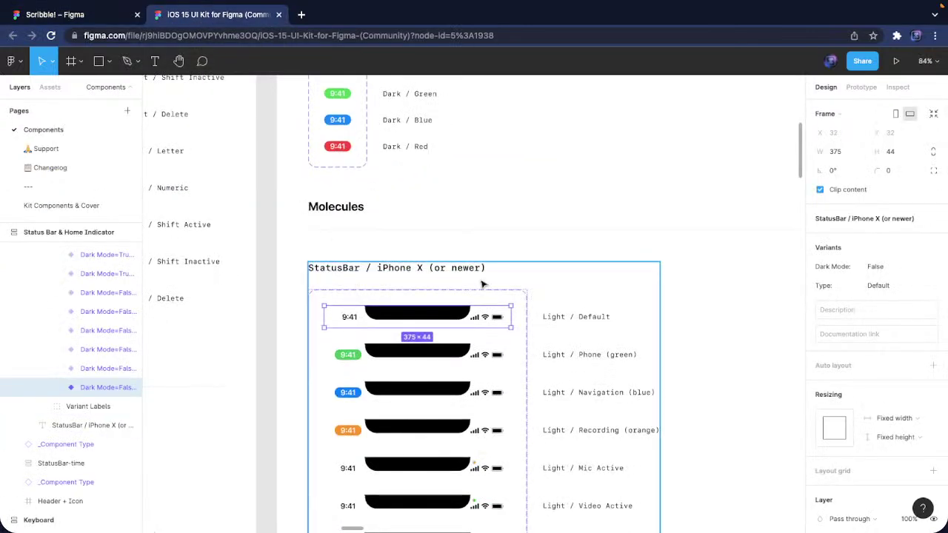
{"action": "scroll", "coordinate": [481, 284], "scroll_direction": "down", "scroll_amount": 5}
{"action": "scroll", "coordinate": [603, 242], "scroll_direction": "up", "scroll_amount": 3}
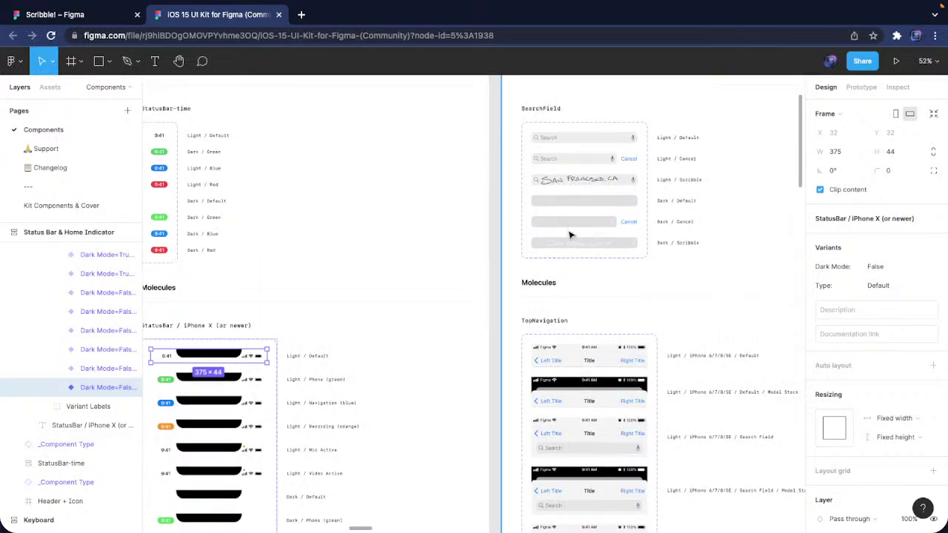
{"action": "left_click", "coordinate": [597, 141]}
{"action": "double_click", "coordinate": [598, 139]}
{"action": "double_click", "coordinate": [599, 139]}
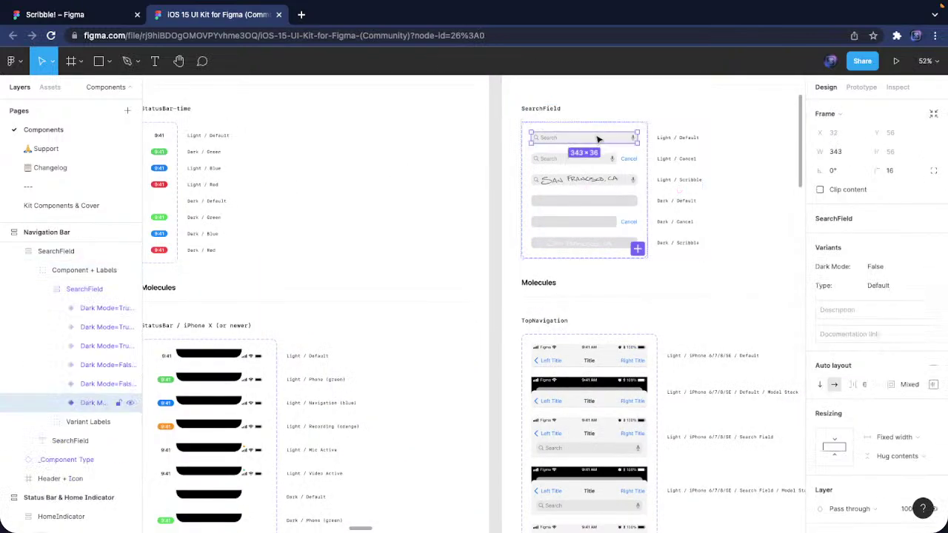
Paste the copied SearchField into the Home frame of the Scribble! file and place it directly below the Scribble! text
{"action": "left_click", "coordinate": [75, 14]}
{"action": "left_click", "coordinate": [271, 156]}
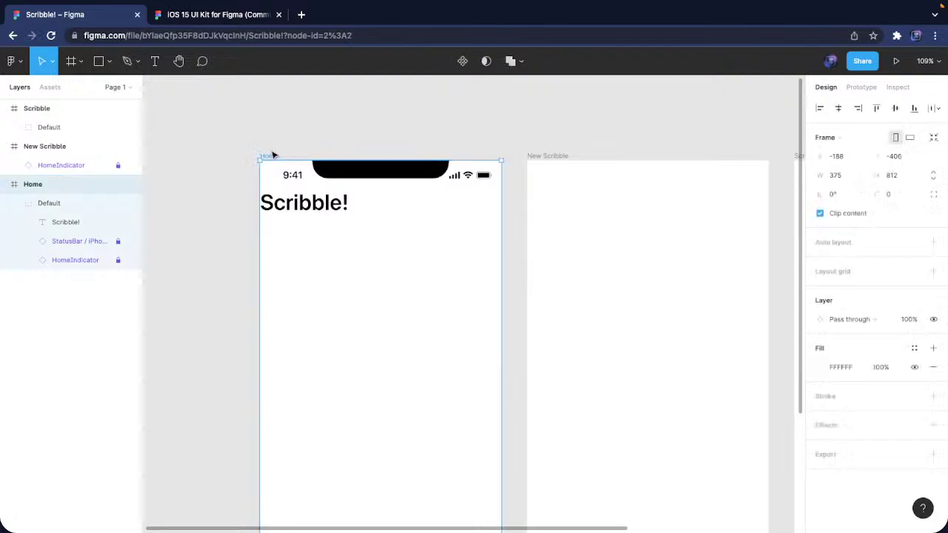
{"action": "key", "text": "ctrl+v"}
{"action": "mouse_move", "coordinate": [392, 200]}
{"action": "left_mouse_down"}
{"action": "mouse_move", "coordinate": [366, 245]}
{"action": "mouse_move", "coordinate": [374, 238]}
{"action": "left_mouse_up"}
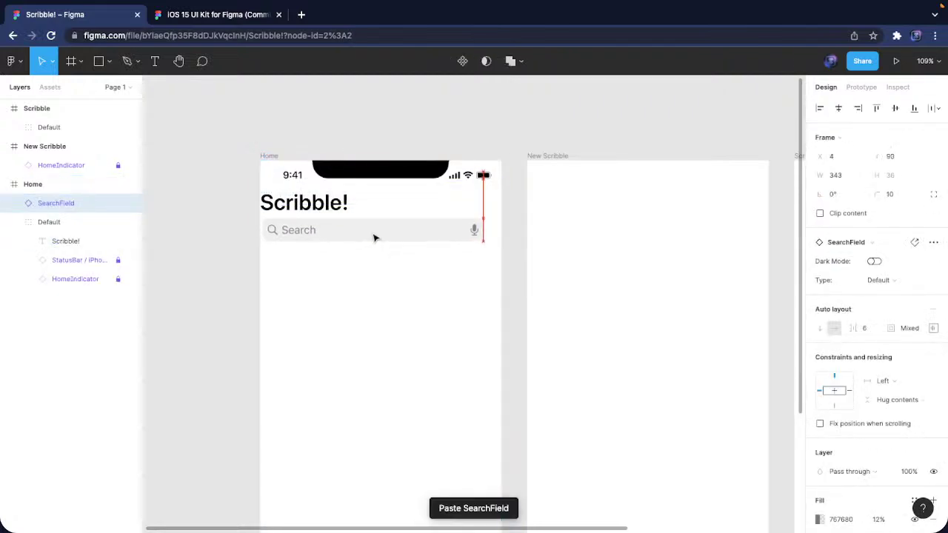
{"action": "key", "text": "Escape"}
Browse the iOS 15 UI Kit file from the Navigation Bar components across to the system color swatches
{"action": "left_click", "coordinate": [197, 15]}
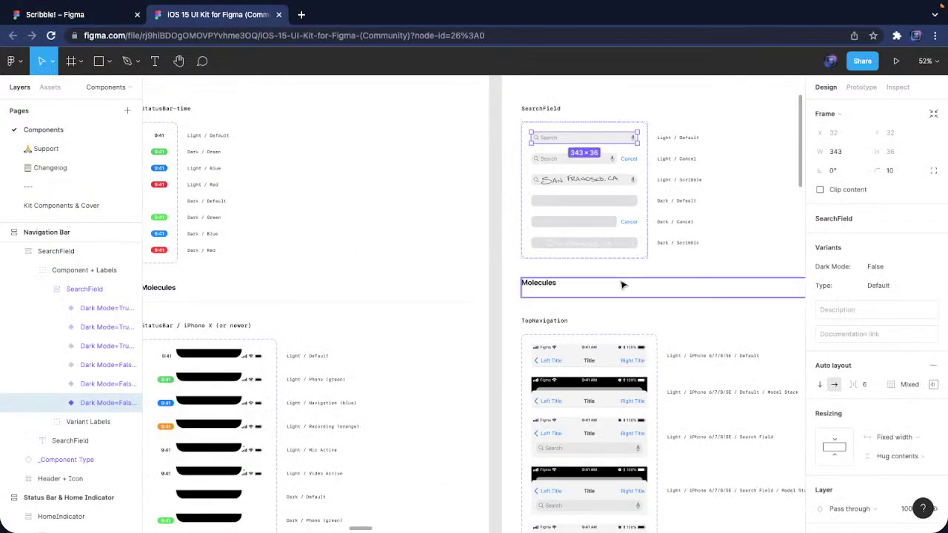
{"action": "scroll", "coordinate": [622, 286], "scroll_direction": "down", "scroll_amount": 5}
{"action": "scroll", "coordinate": [402, 247], "scroll_direction": "right", "scroll_amount": 5}
{"action": "scroll", "coordinate": [402, 247], "scroll_direction": "left", "scroll_amount": 6}
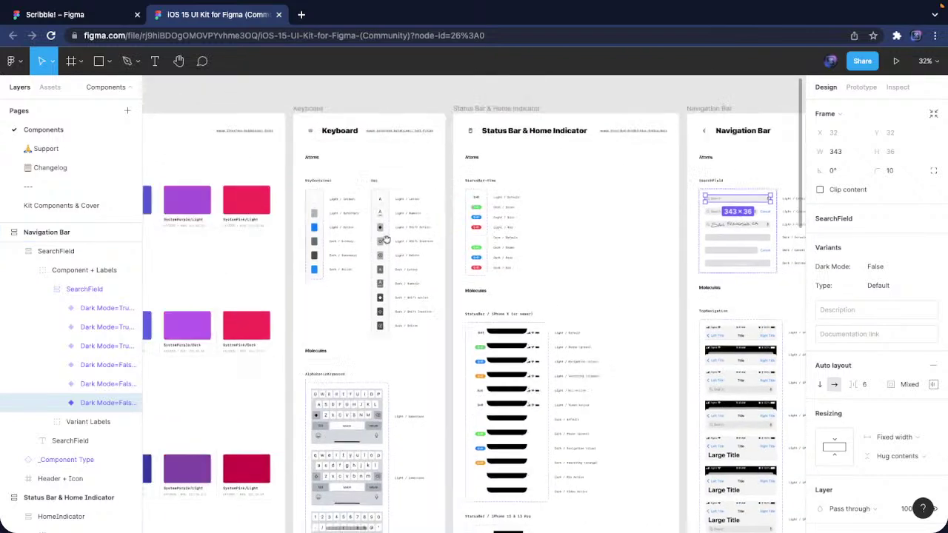
{"action": "scroll", "coordinate": [386, 239], "scroll_direction": "left", "scroll_amount": 6}
{"action": "scroll", "coordinate": [324, 243], "scroll_direction": "down", "scroll_amount": 2}
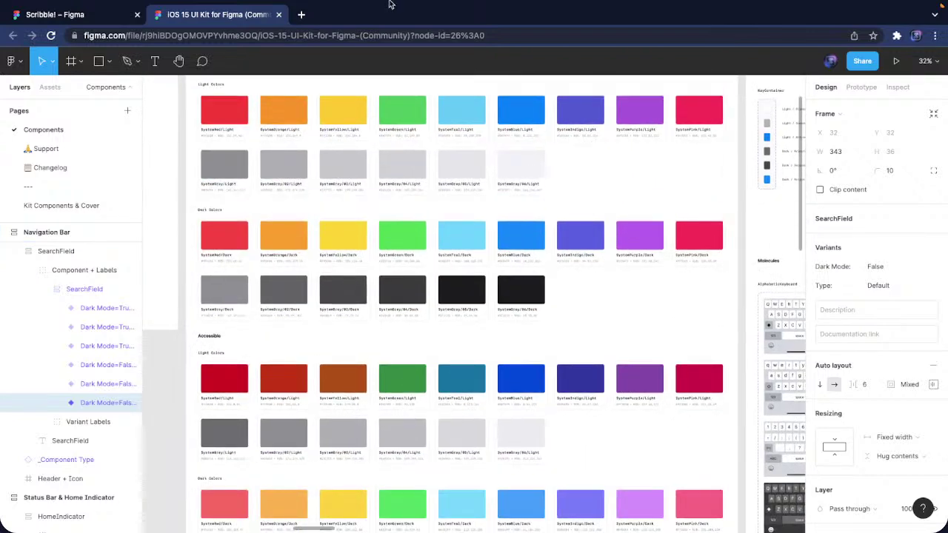
Search the web for "sf symbols" in a new browser tab
{"action": "left_click", "coordinate": [300, 15]}
{"action": "type", "text": "swf symbo"}
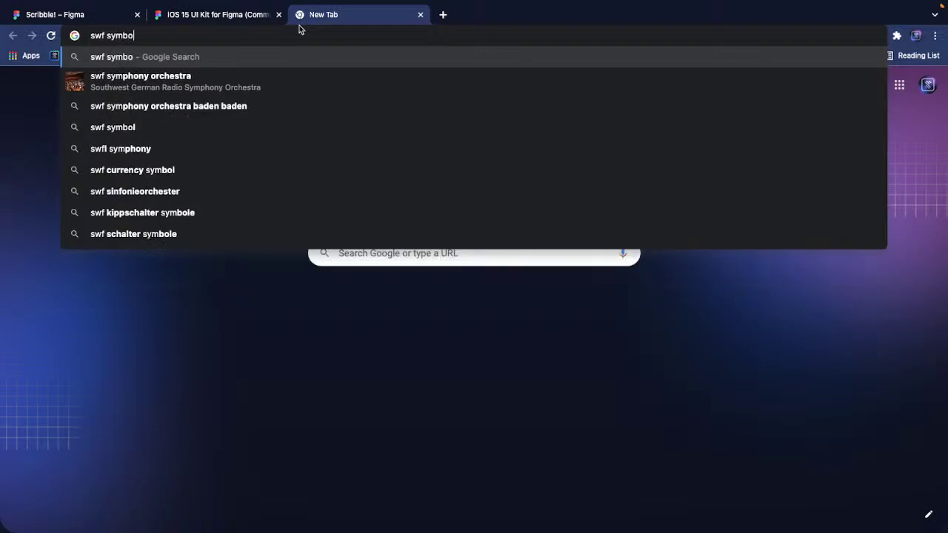
{"action": "key", "text": "super+a"}
{"action": "type", "text": "sf symbols"}
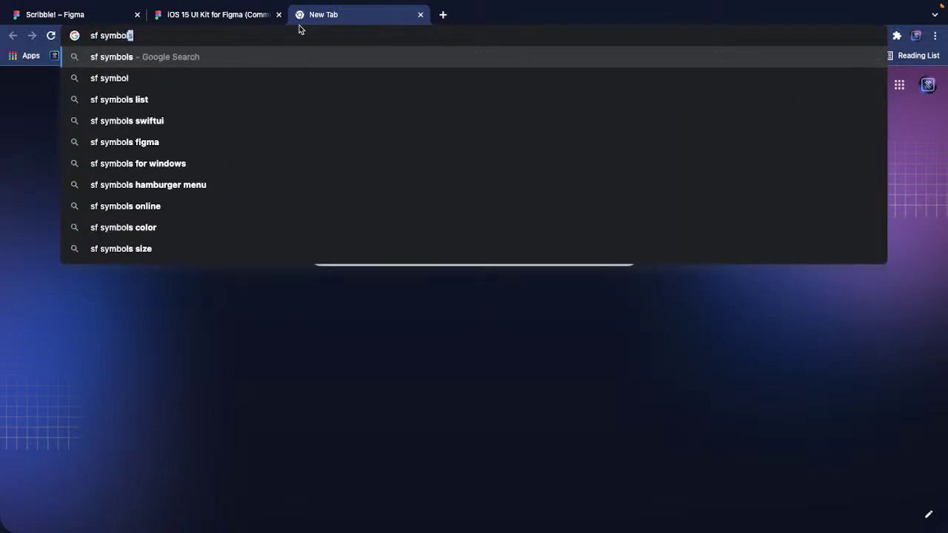
{"action": "key", "text": "Return"}
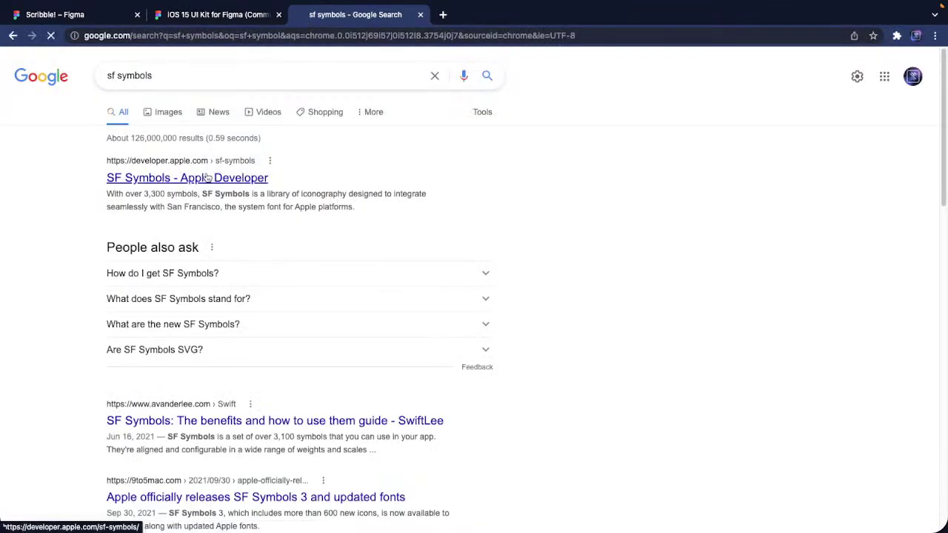
Look through Apple Developer's SF Symbols page for its symbol features and close the page
{"action": "left_click", "coordinate": [205, 181]}
{"action": "scroll", "coordinate": [485, 138], "scroll_direction": "down", "scroll_amount": 5}
{"action": "scroll", "coordinate": [485, 138], "scroll_direction": "down", "scroll_amount": 5}
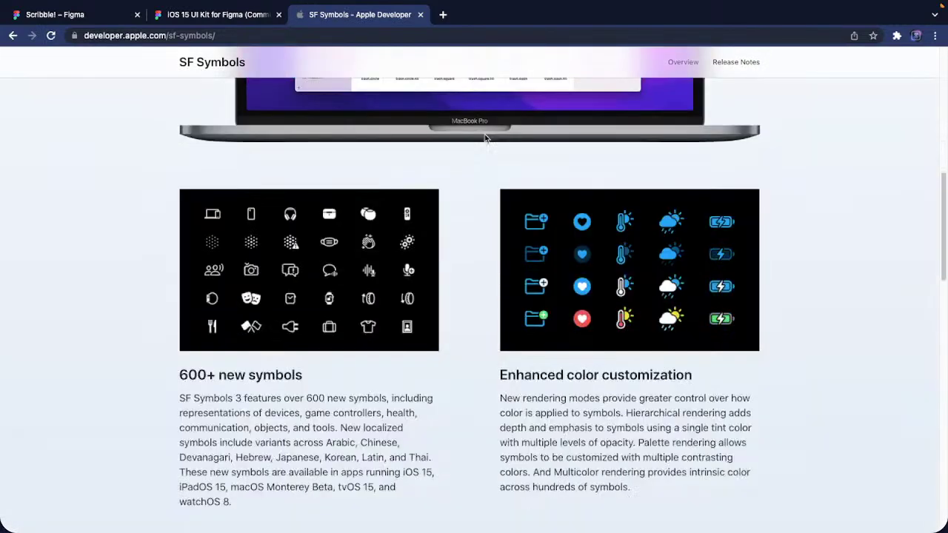
{"action": "scroll", "coordinate": [481, 126], "scroll_direction": "up", "scroll_amount": 6}
{"action": "scroll", "coordinate": [477, 116], "scroll_direction": "down", "scroll_amount": 5}
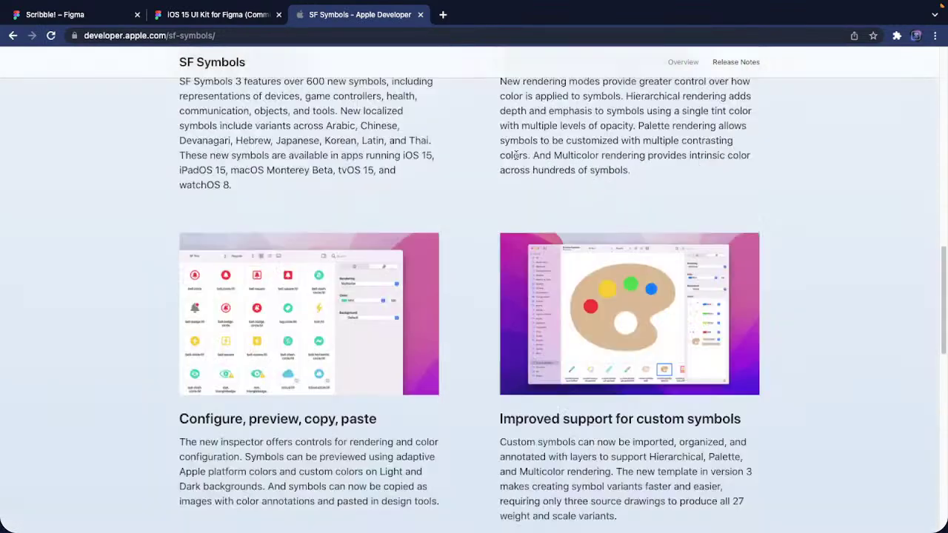
{"action": "scroll", "coordinate": [460, 97], "scroll_direction": "up", "scroll_amount": 10}
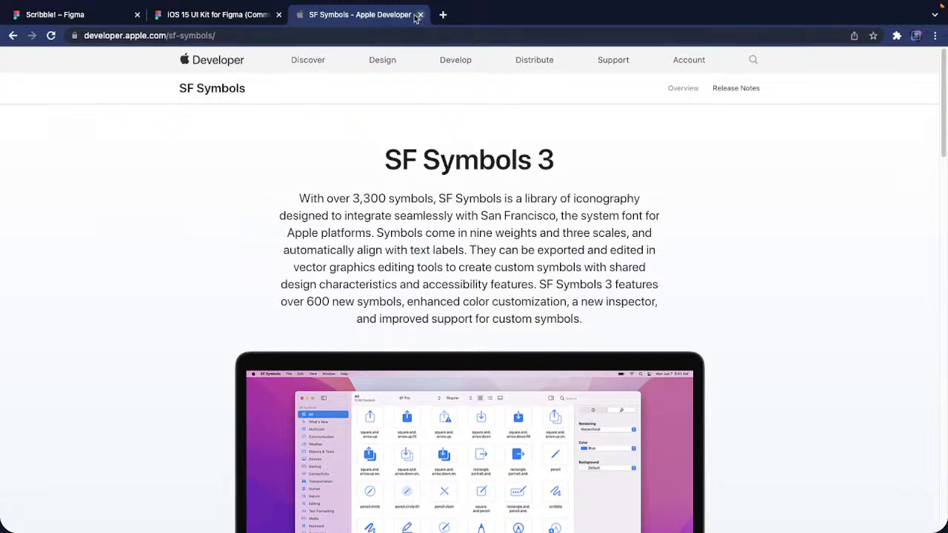
{"action": "left_click", "coordinate": [420, 14]}
Paste the copied purple pencil icon into the Scribble! file's Home frame and position it just below the status bar's battery at X 325, Y 29
{"action": "left_click", "coordinate": [65, 16]}
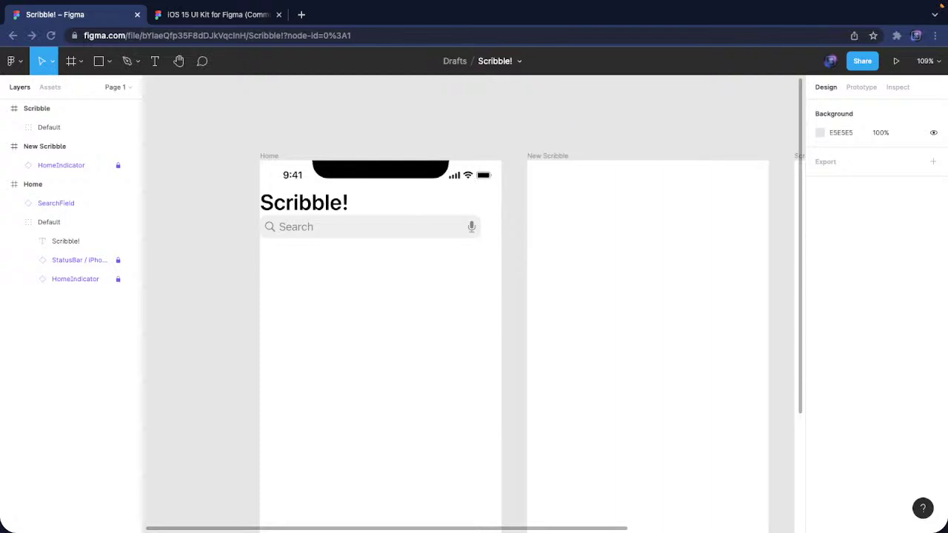
{"action": "left_click", "coordinate": [275, 157]}
{"action": "key", "text": "ctrl+v"}
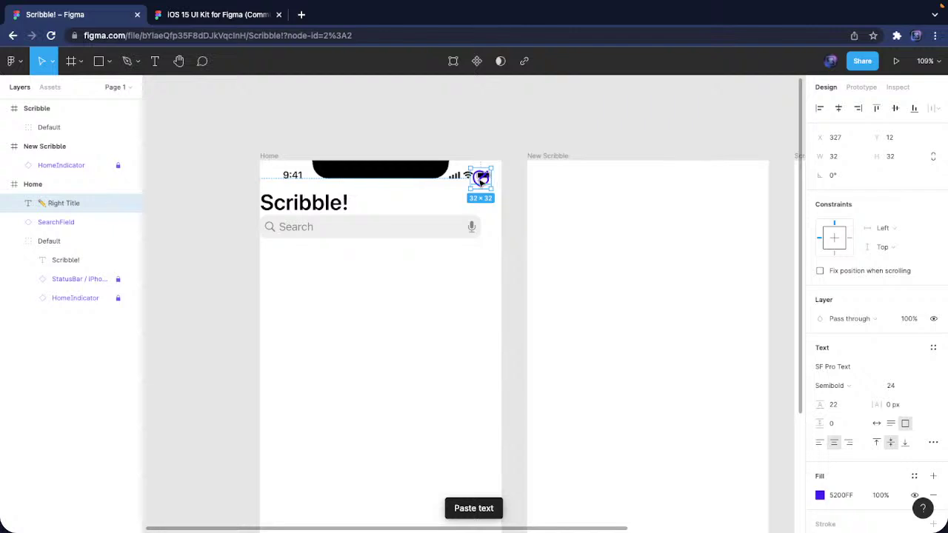
{"action": "left_click_drag", "start_coordinate": [482, 177], "coordinate": [480, 189]}
{"action": "key", "text": "Escape"}
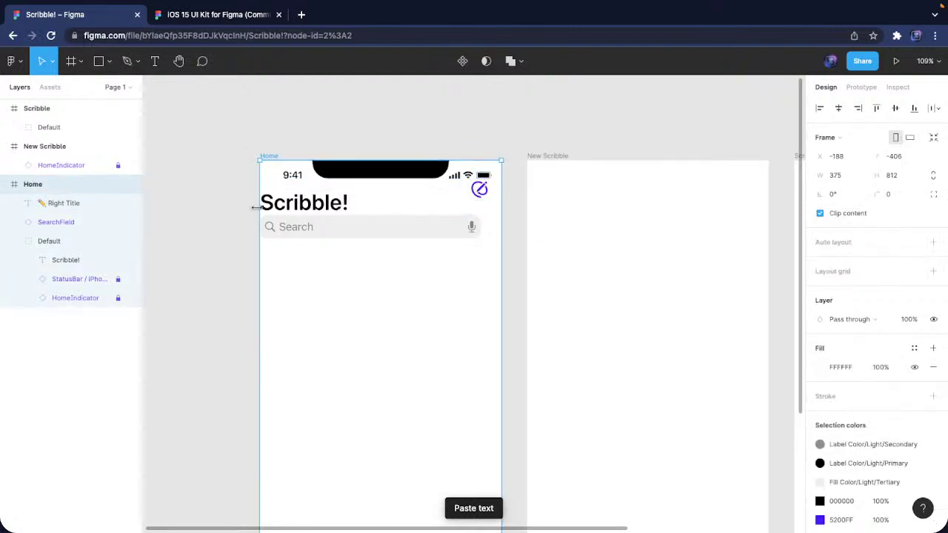
Collapse the Home frame's Default group and rename the pasted pencil icon layer to "Icon"
{"action": "left_click", "coordinate": [13, 241]}
{"action": "left_click", "coordinate": [53, 224]}
{"action": "left_click", "coordinate": [70, 207]}
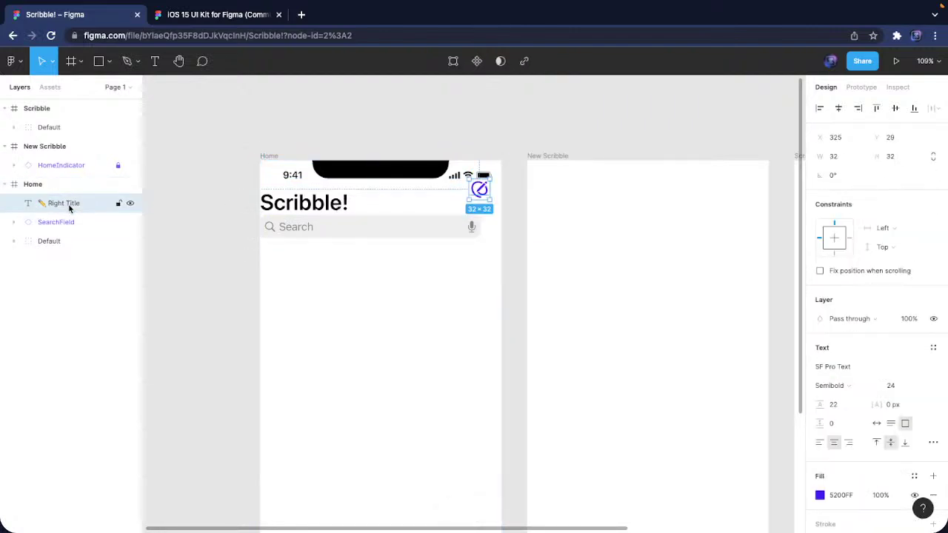
{"action": "double_click", "coordinate": [70, 206]}
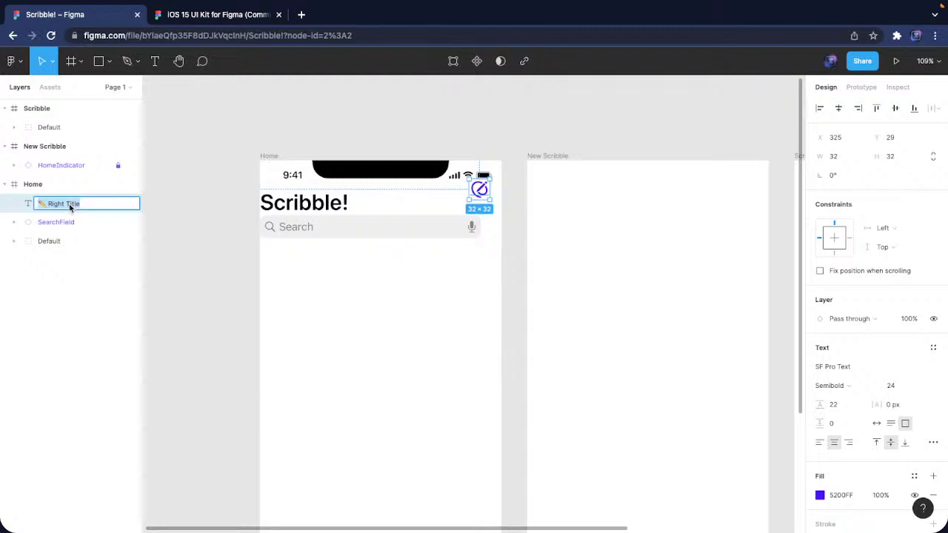
{"action": "type", "text": "Icon"}
{"action": "key", "text": "Return"}
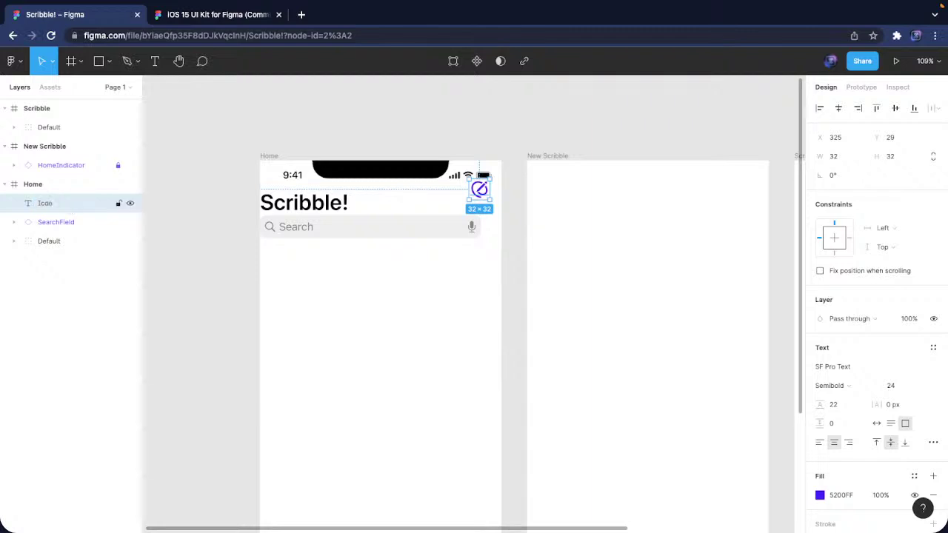
Move the Scribble! text out of the Default group and combine it with the SearchField and Icon in an auto layout
{"action": "left_click", "coordinate": [13, 241]}
{"action": "mouse_move", "coordinate": [69, 258]}
{"action": "left_mouse_down"}
{"action": "mouse_move", "coordinate": [71, 222]}
{"action": "mouse_move", "coordinate": [67, 231]}
{"action": "left_mouse_up"}
{"action": "left_click", "coordinate": [52, 205], "text": "shift"}
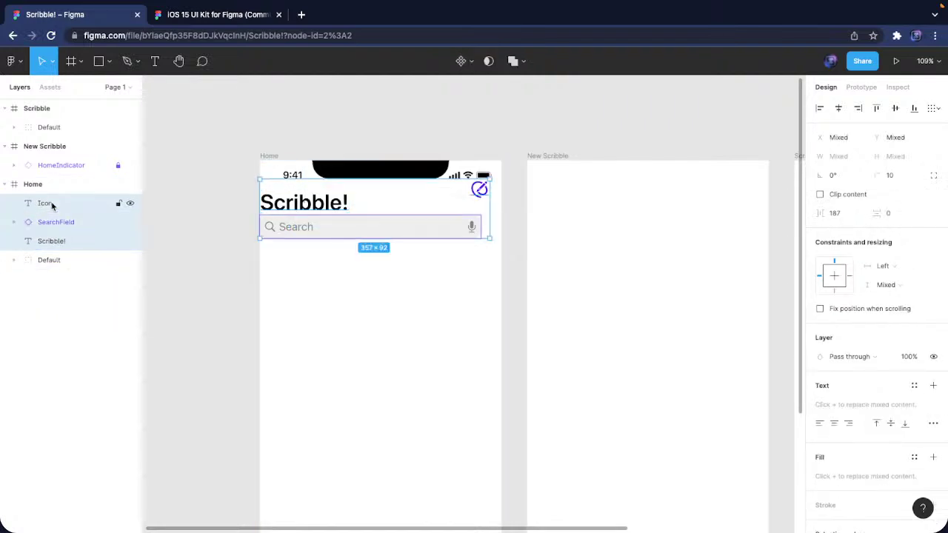
{"action": "right_click", "coordinate": [51, 212]}
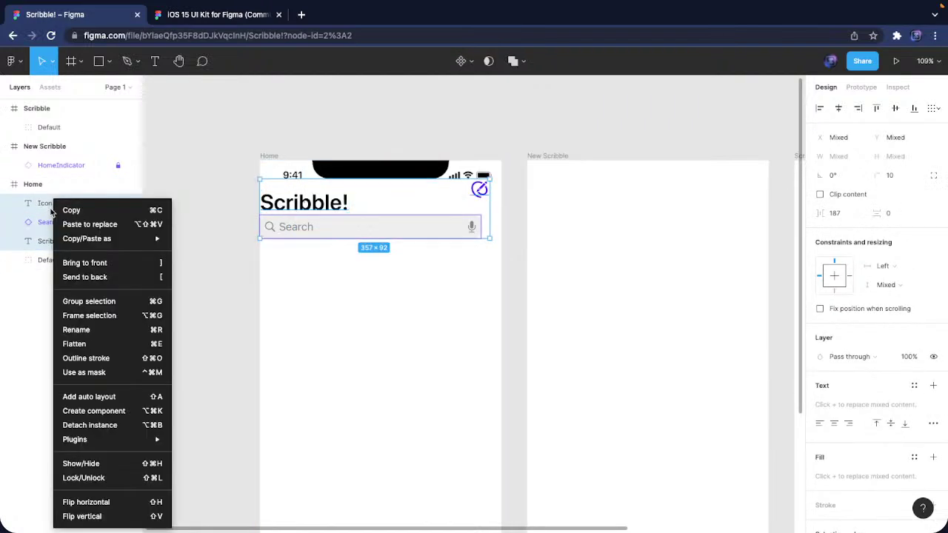
{"action": "left_click", "coordinate": [109, 404]}
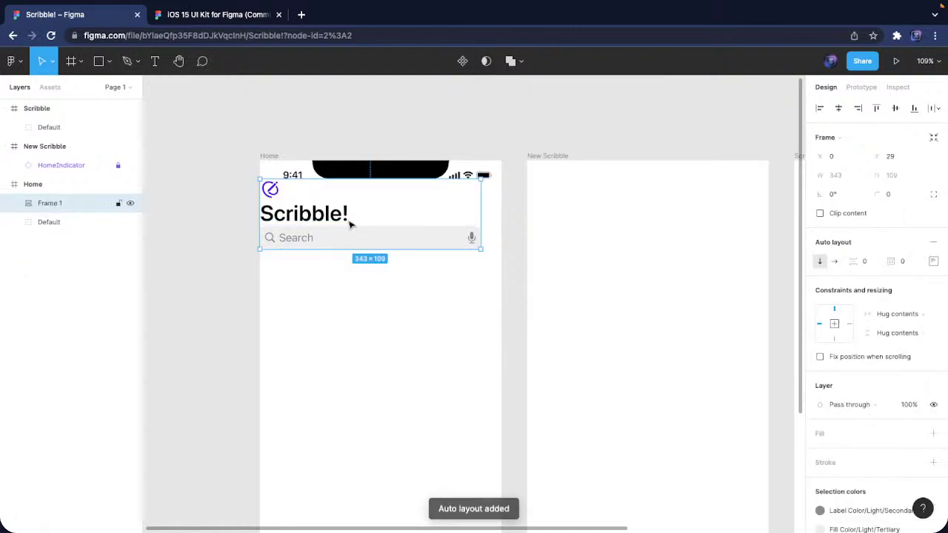
Set the new auto layout frame's item spacing to 15 with a vertical direction
{"action": "left_click", "coordinate": [870, 264]}
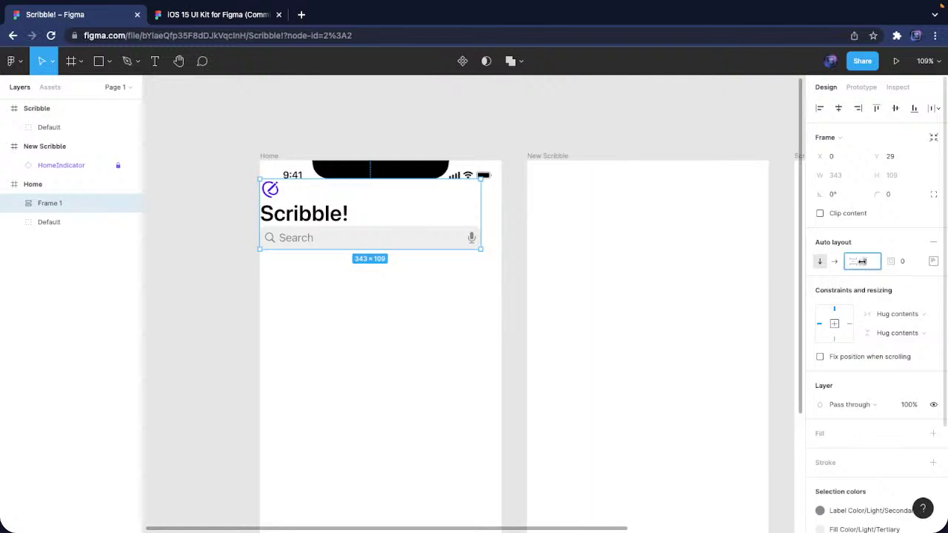
{"action": "mouse_move", "coordinate": [862, 261]}
{"action": "left_mouse_down"}
{"action": "mouse_move", "coordinate": [939, 268]}
{"action": "mouse_move", "coordinate": [845, 263]}
{"action": "left_mouse_up"}
{"action": "left_click", "coordinate": [835, 262]}
{"action": "left_click", "coordinate": [820, 262]}
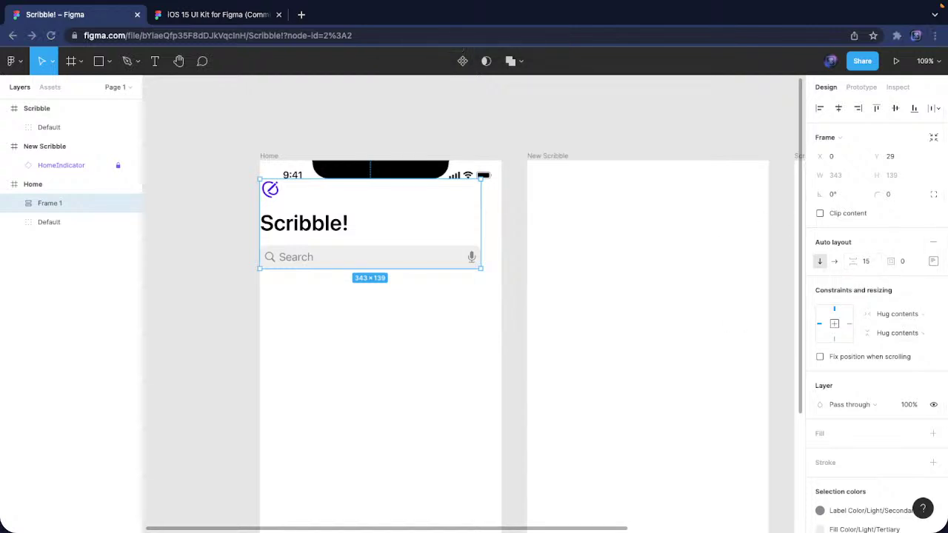
Wrap the Scribble! text and SearchField in a nested auto layout and set its item spacing to 10
{"action": "left_click", "coordinate": [291, 222]}
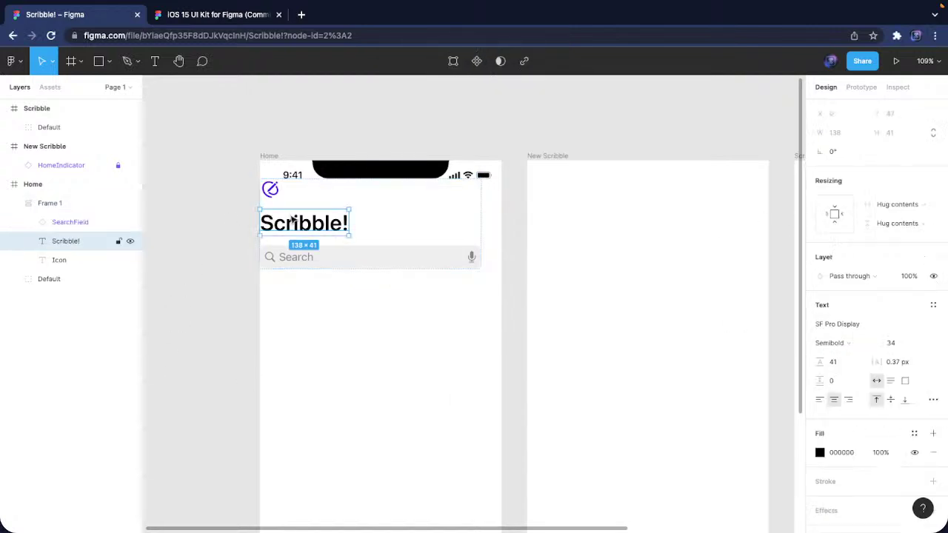
{"action": "left_click", "coordinate": [308, 257], "text": "shift"}
{"action": "right_click", "coordinate": [307, 258]}
{"action": "left_click", "coordinate": [374, 396]}
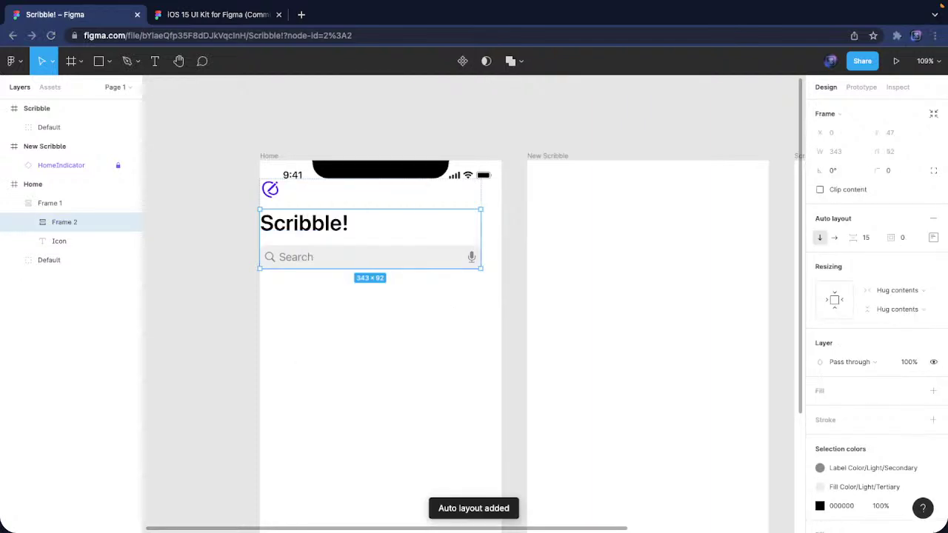
{"action": "left_click", "coordinate": [869, 239]}
{"action": "key", "text": "Return"}
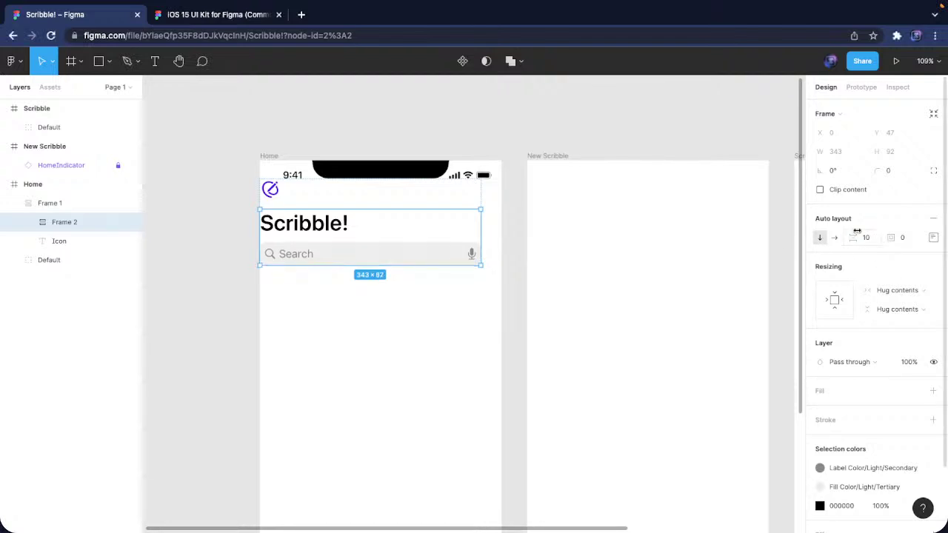
Widen the outer auto layout frame to 375 so it spans the full Home frame
{"action": "left_click", "coordinate": [379, 206]}
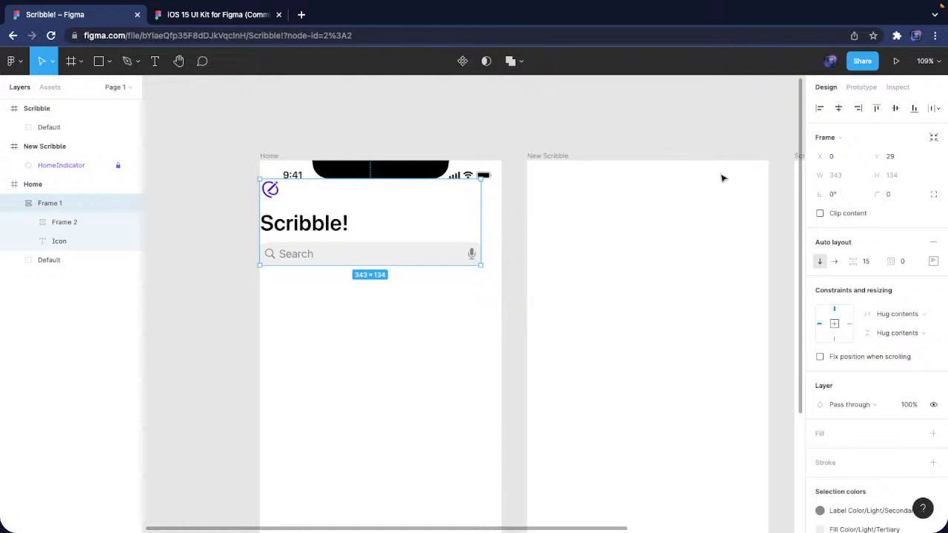
{"action": "left_click", "coordinate": [897, 314]}
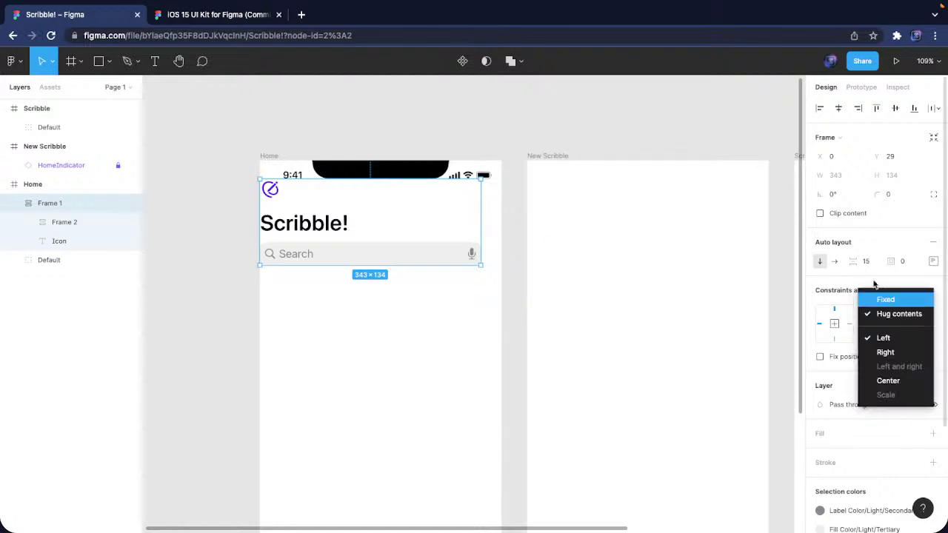
{"action": "key", "text": "Escape"}
{"action": "left_click_drag", "start_coordinate": [483, 228], "coordinate": [501, 227]}
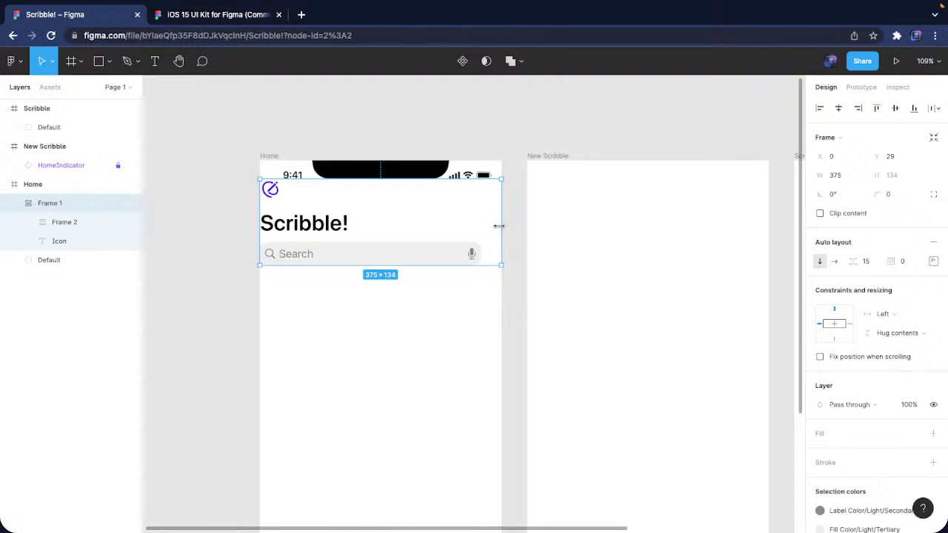
Set the outer auto layout frame's item spacing to 4 and align its contents to the top right
{"action": "left_click", "coordinate": [868, 265]}
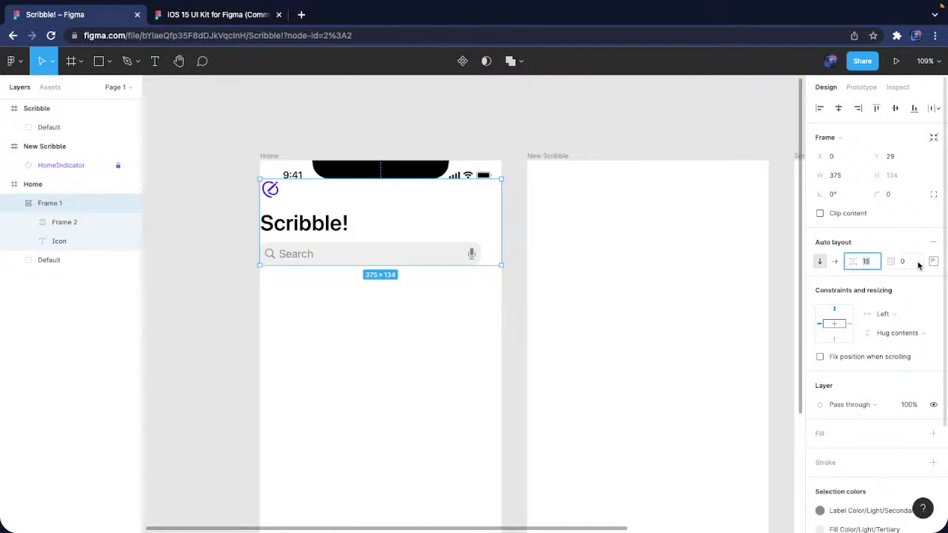
{"action": "key", "text": "alt+Tab"}
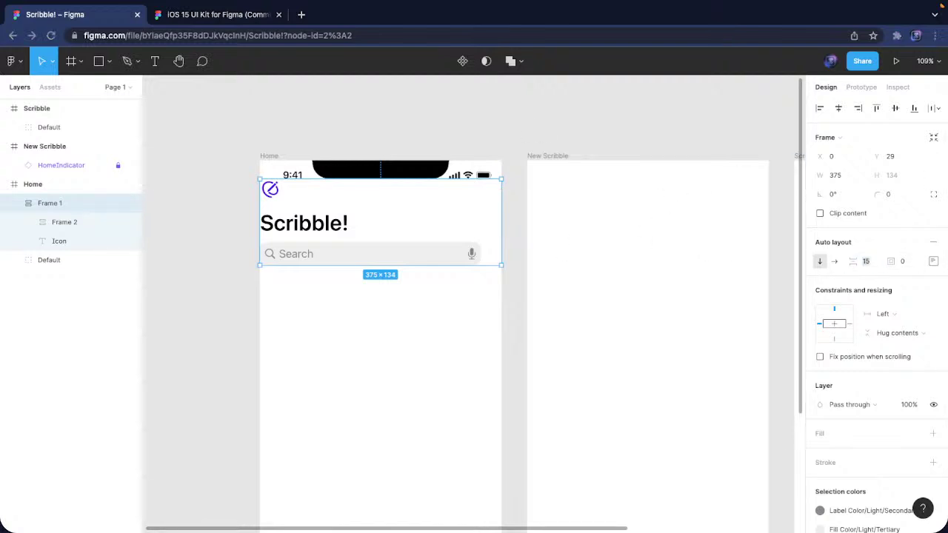
{"action": "left_click", "coordinate": [879, 261]}
{"action": "type", "text": "4"}
{"action": "key", "text": "Return"}
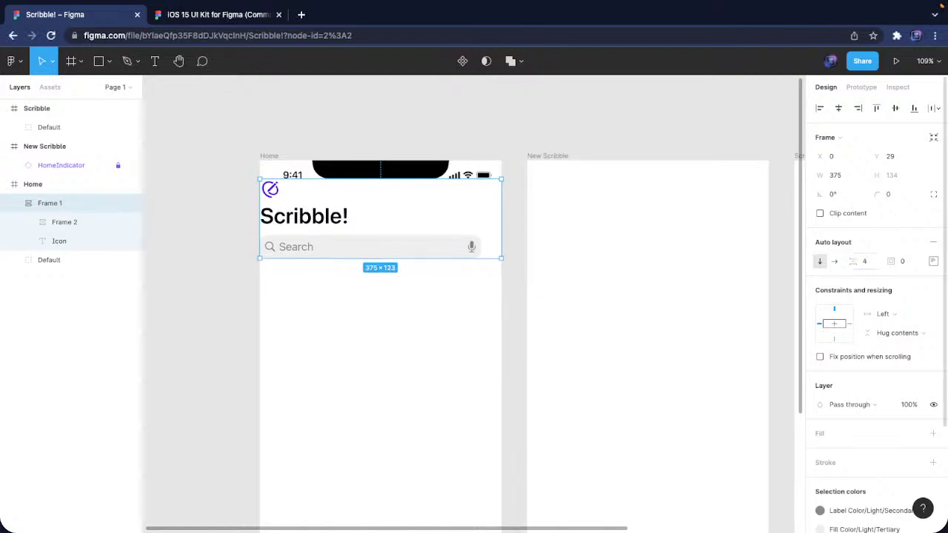
{"action": "left_click", "coordinate": [933, 261]}
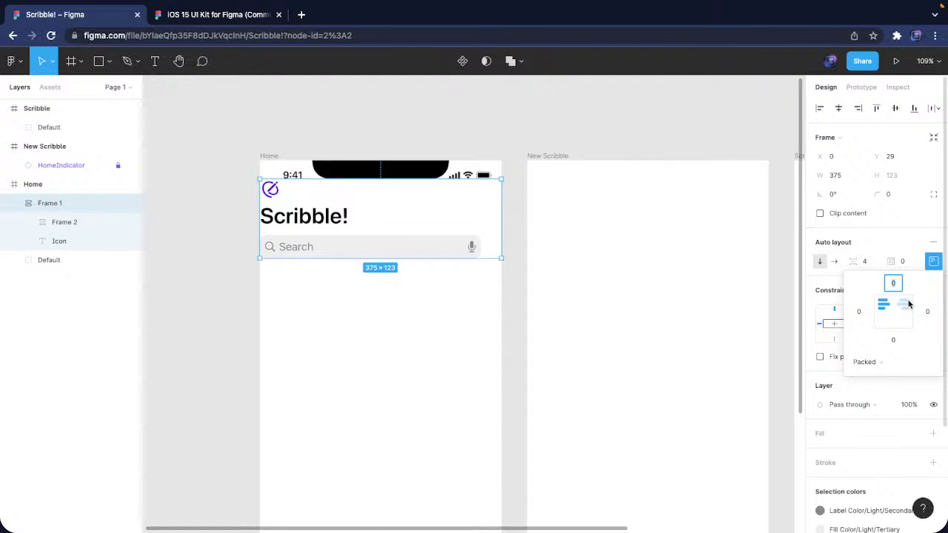
{"action": "left_click", "coordinate": [905, 304]}
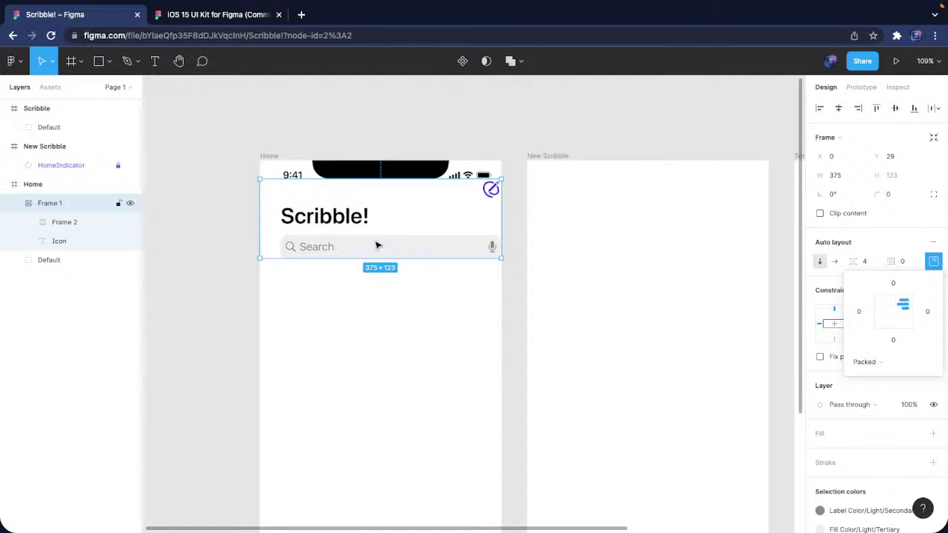
Set the outer auto layout frame's padding to 16 on all sides
{"action": "left_click", "coordinate": [326, 234]}
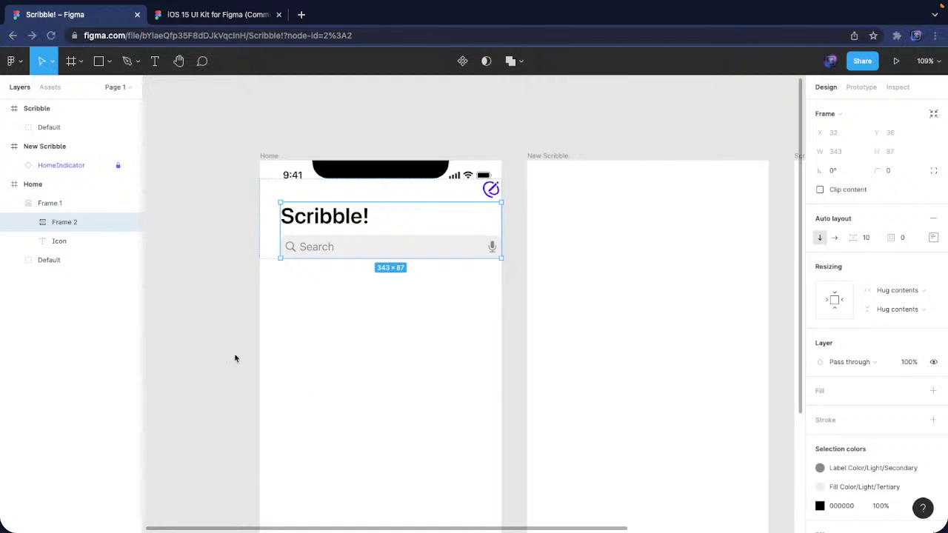
{"action": "left_click", "coordinate": [277, 233]}
{"action": "left_click", "coordinate": [364, 241]}
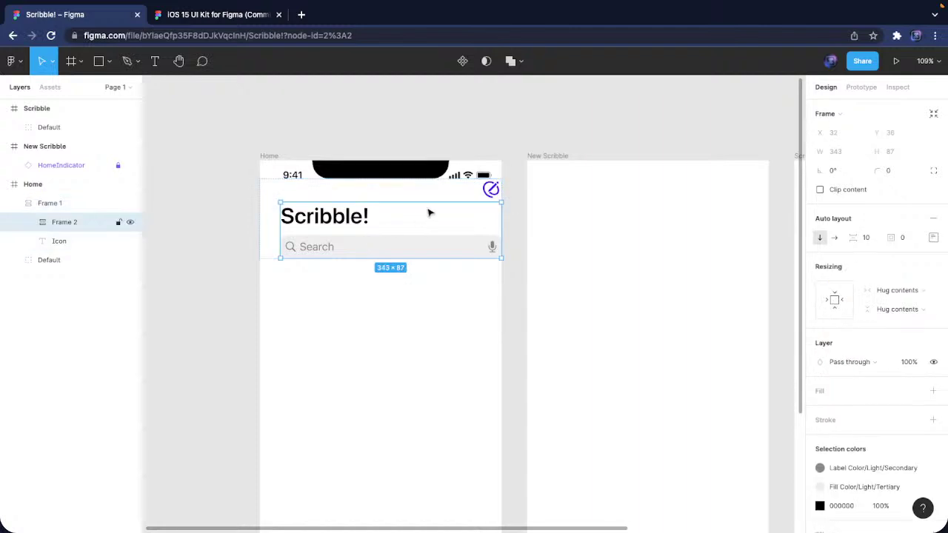
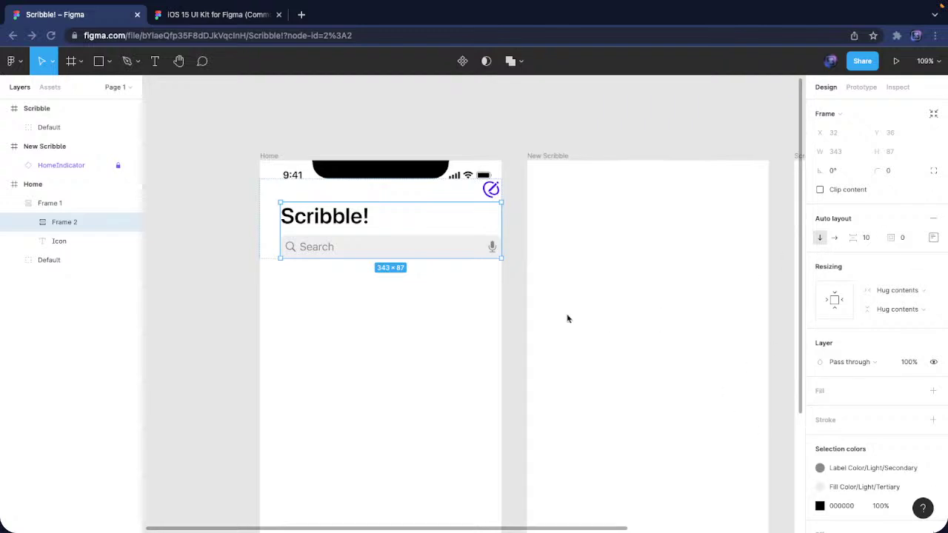
{"action": "key", "text": "Escape"}
{"action": "left_click", "coordinate": [903, 262]}
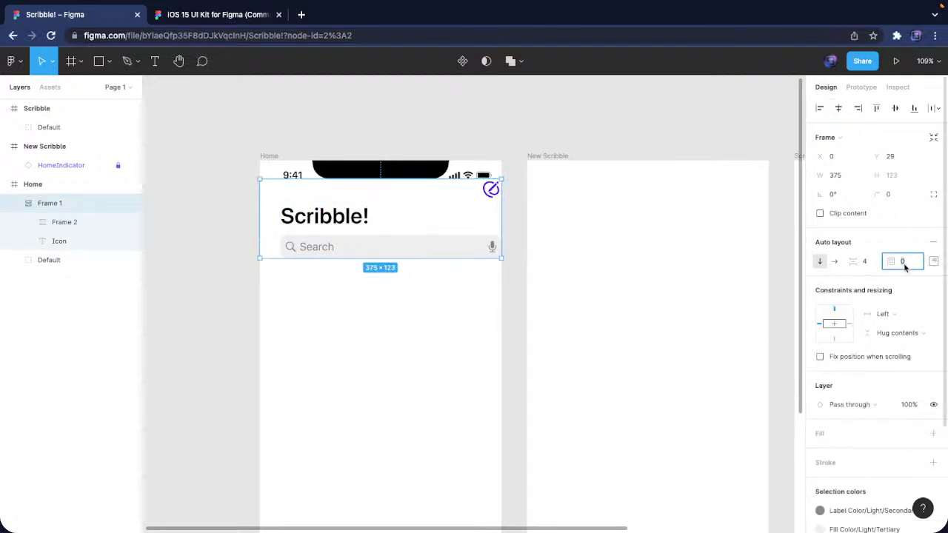
{"action": "type", "text": "16"}
{"action": "key", "text": "Return"}
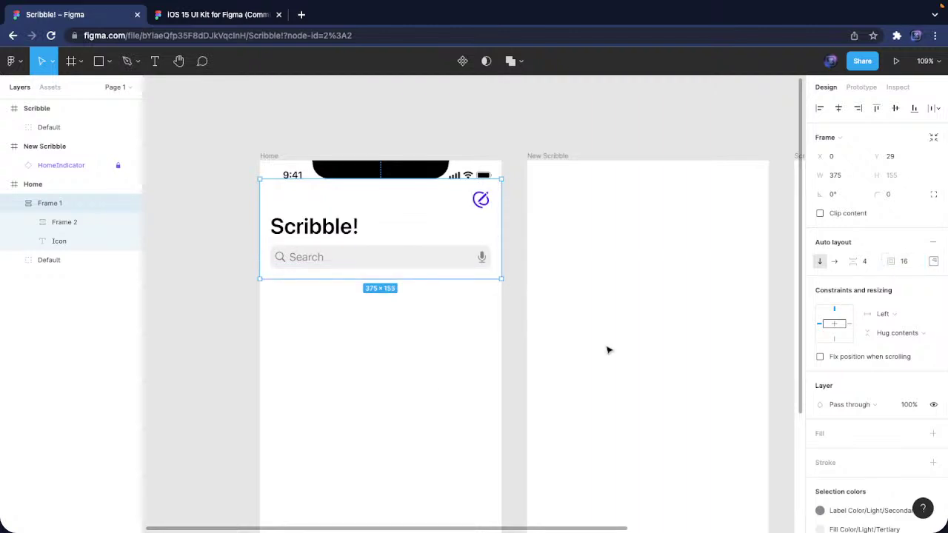
{"action": "left_click", "coordinate": [415, 334]}
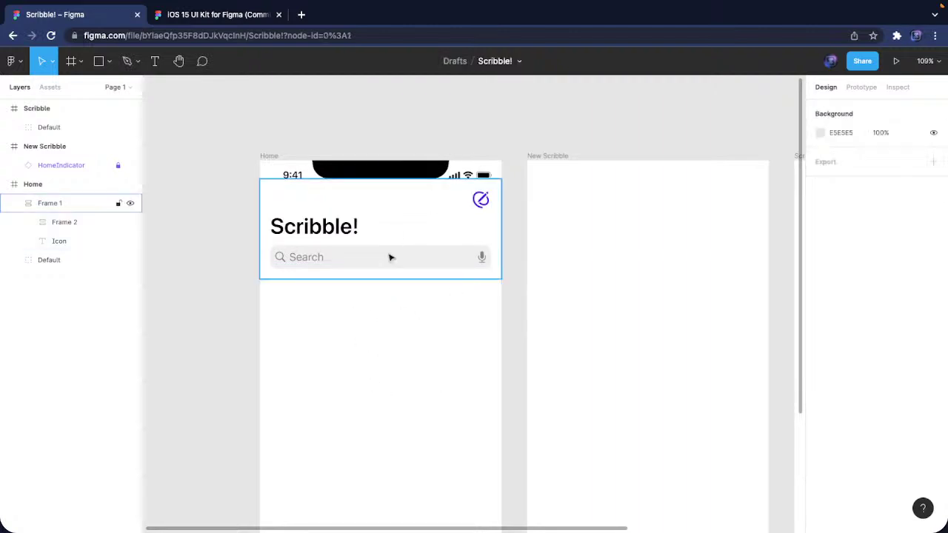
Set the outer auto layout frame's top and bottom padding to 12
{"action": "left_click", "coordinate": [393, 252]}
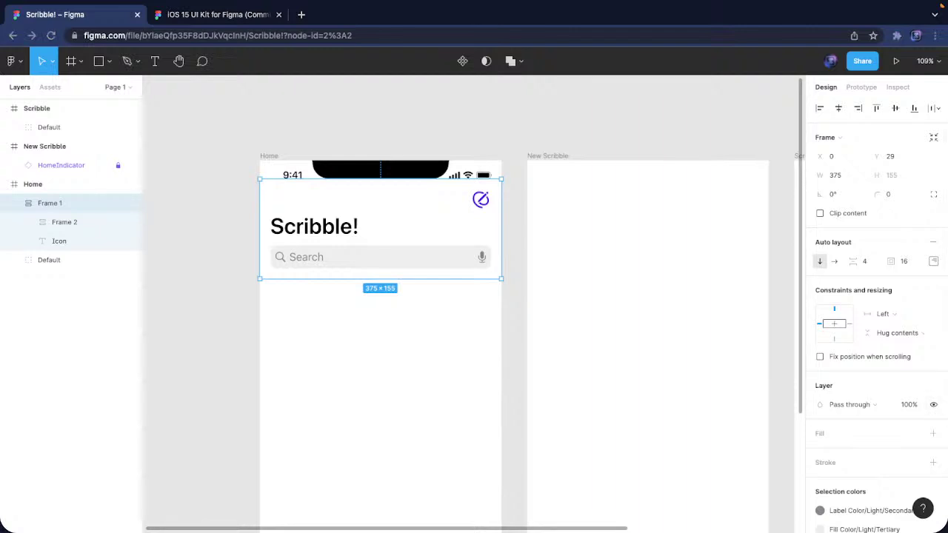
{"action": "left_click", "coordinate": [934, 261]}
{"action": "type", "text": "12"}
{"action": "key", "text": "Tab"}
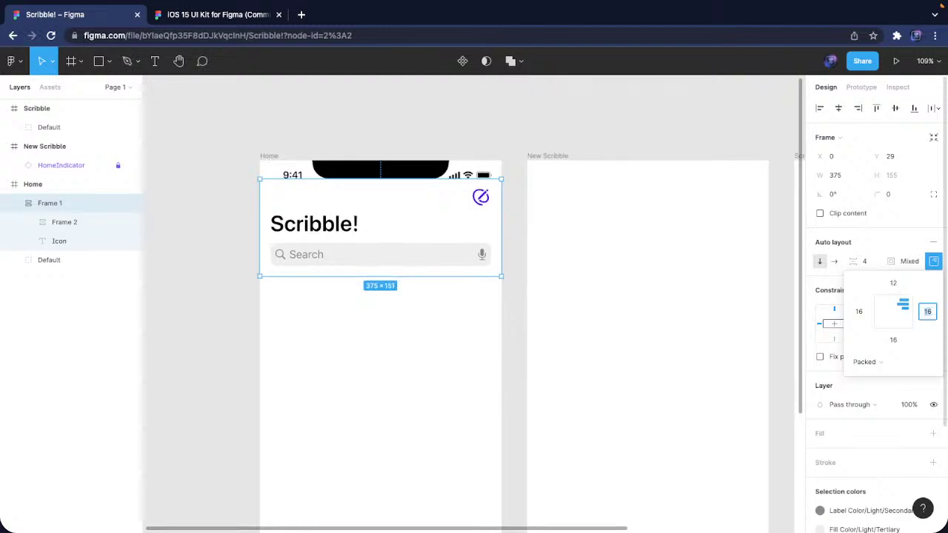
{"action": "key", "text": "Tab"}
{"action": "type", "text": "12"}
{"action": "key", "text": "Return"}
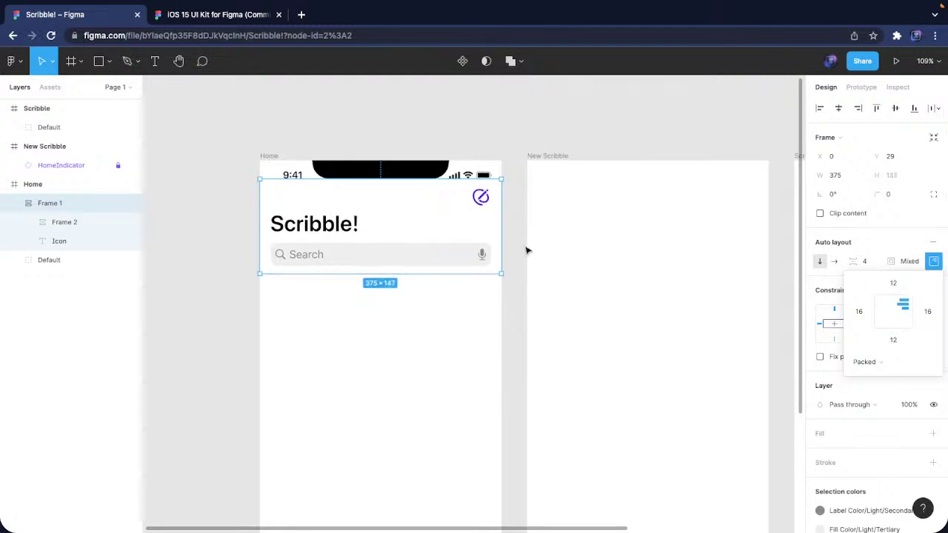
{"action": "left_click", "coordinate": [604, 108]}
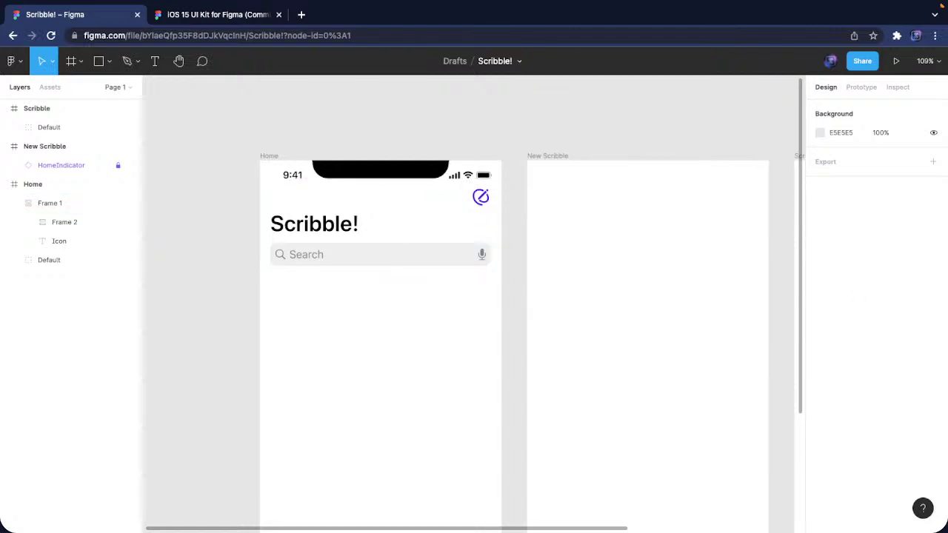
Move the outer auto layout frame down slightly below the status bar, to Y 33
{"action": "left_click", "coordinate": [480, 198]}
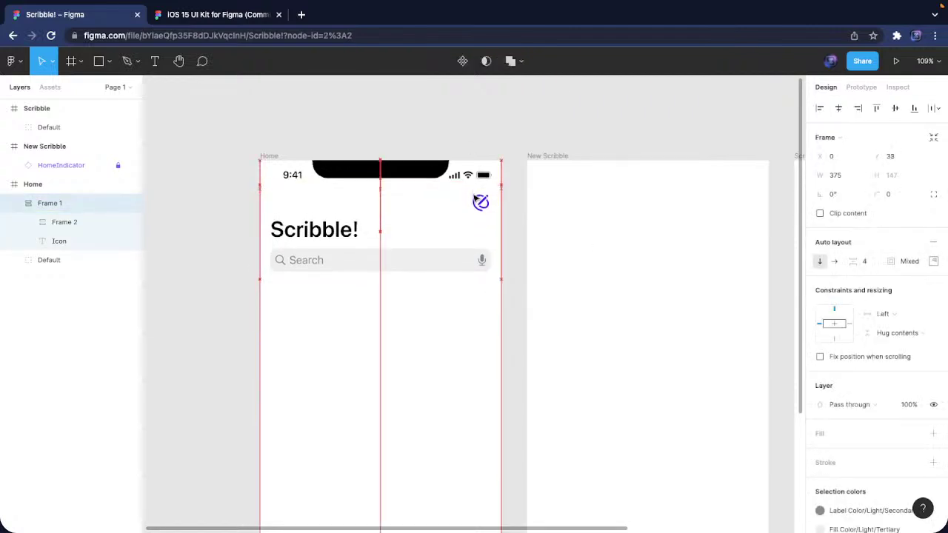
{"action": "left_click", "coordinate": [524, 144]}
{"action": "scroll", "coordinate": [408, 290], "scroll_direction": "left", "scroll_amount": 3}
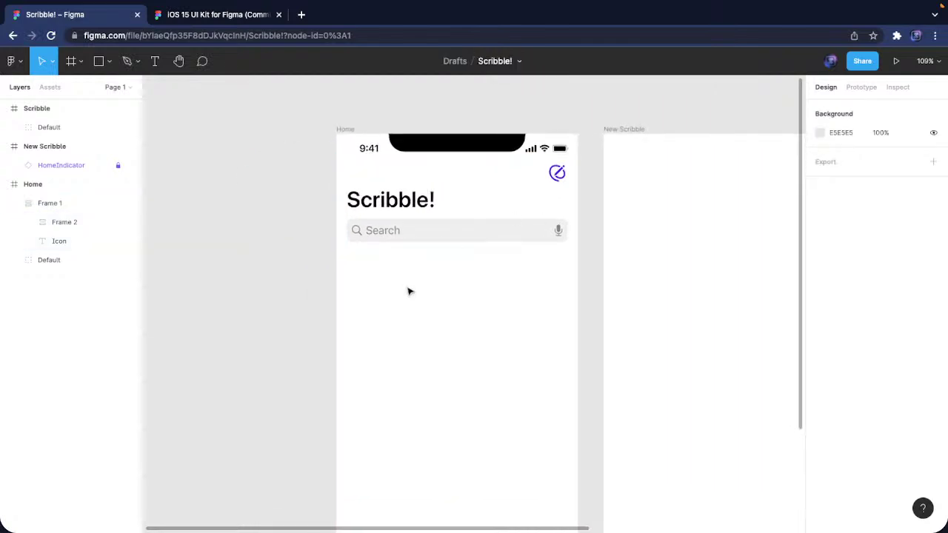
{"action": "scroll", "coordinate": [556, 305], "scroll_direction": "right", "scroll_amount": 3}
{"action": "scroll", "coordinate": [525, 303], "scroll_direction": "left", "scroll_amount": 3}
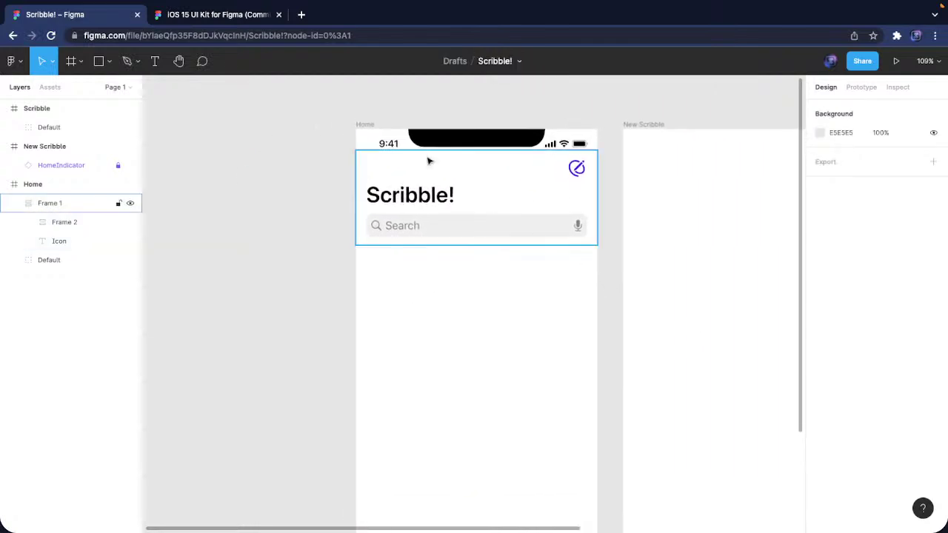
Open the layer name of the nested frame holding the Scribble! text and SearchField for editing
{"action": "left_click", "coordinate": [419, 219]}
{"action": "left_click", "coordinate": [418, 222]}
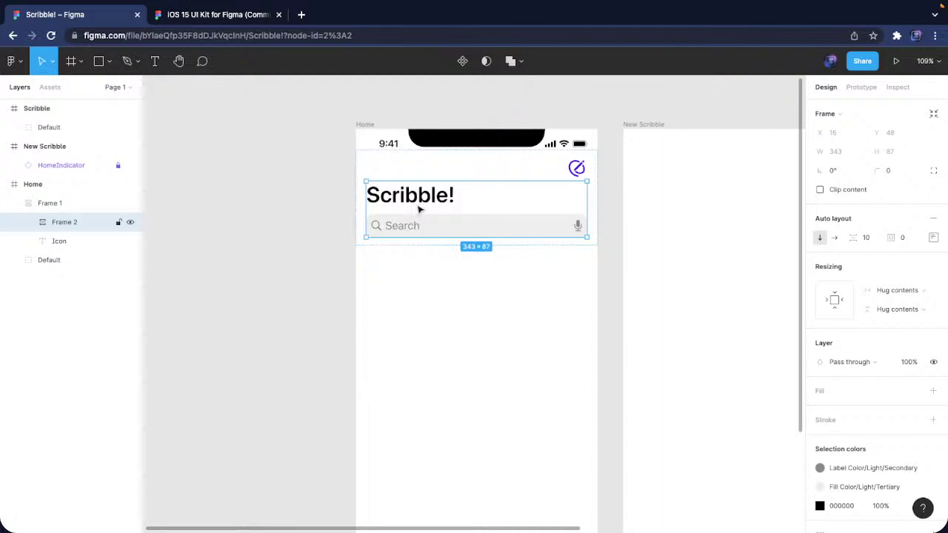
{"action": "left_click", "coordinate": [420, 200]}
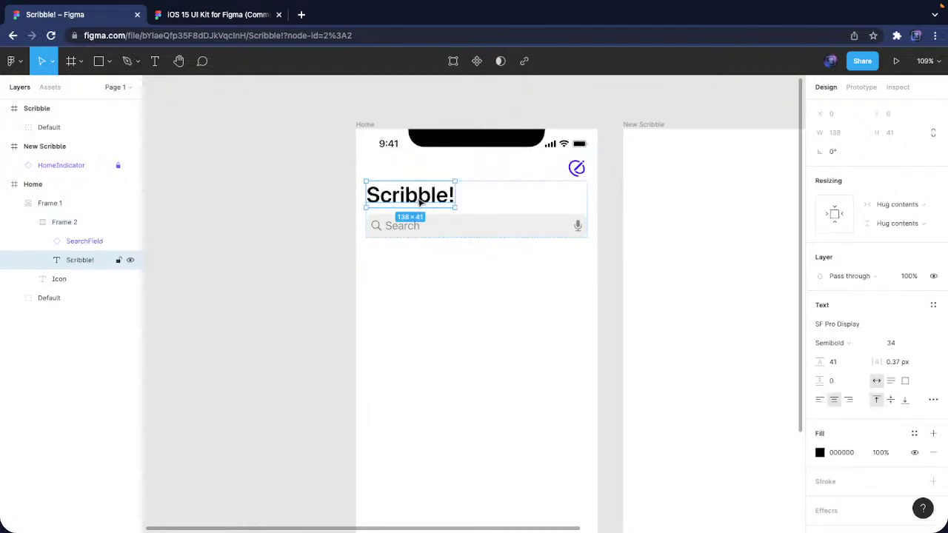
{"action": "left_click", "coordinate": [63, 225]}
{"action": "double_click", "coordinate": [71, 224]}
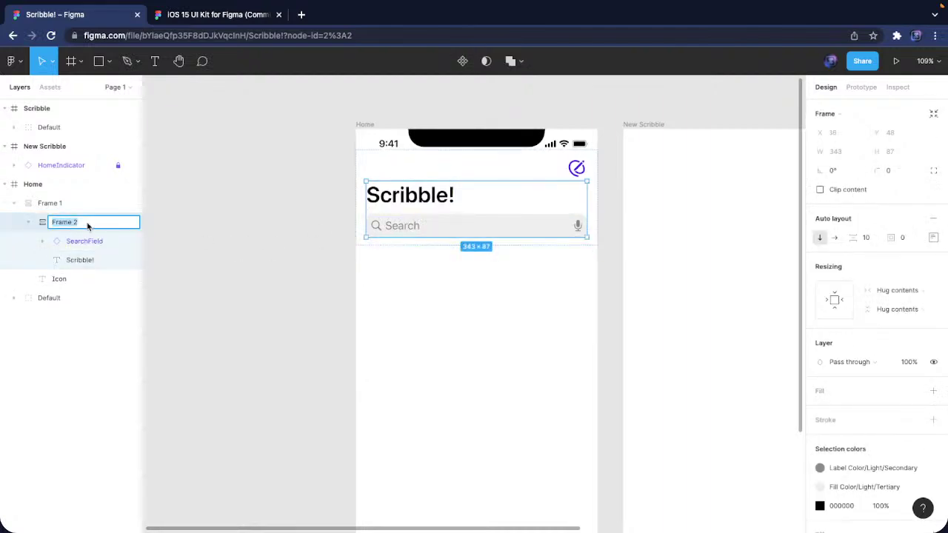
Rename the frame holding the search field and title as Search + Title, and the icon text layer as New Scribble
{"action": "type", "text": "Search + Title"}
{"action": "key", "text": "Return"}
{"action": "double_click", "coordinate": [63, 278]}
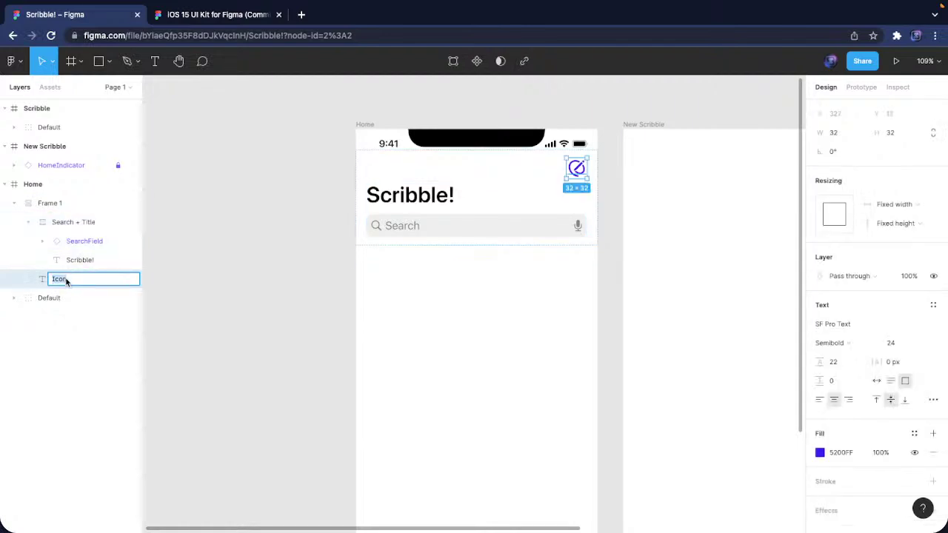
{"action": "type", "text": "A"}
{"action": "type", "text": "New S"}
{"action": "type", "text": "cribble"}
{"action": "key", "text": "Return"}
{"action": "left_click", "coordinate": [29, 221]}
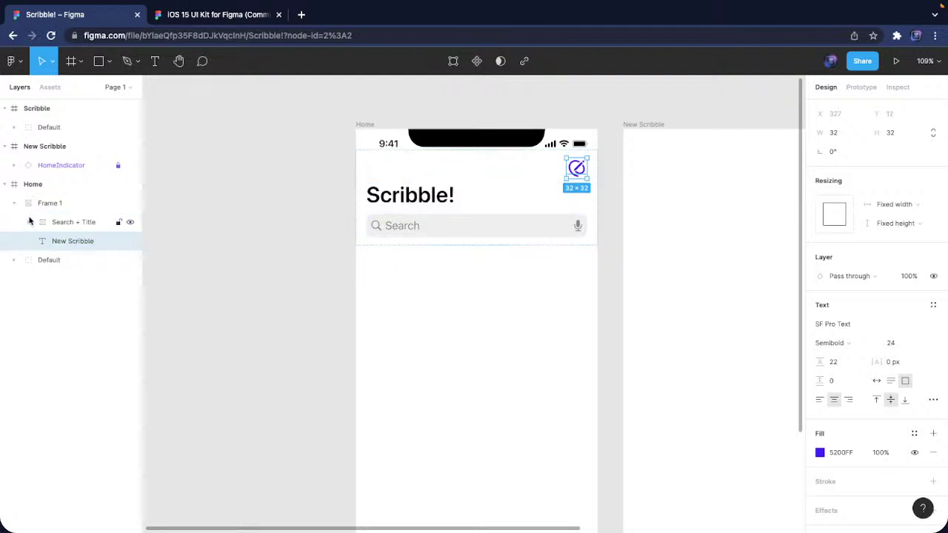
Rename the Home screen's outer header frame as Navbar and collapse its layers
{"action": "double_click", "coordinate": [51, 203]}
{"action": "type", "text": "Navba"}
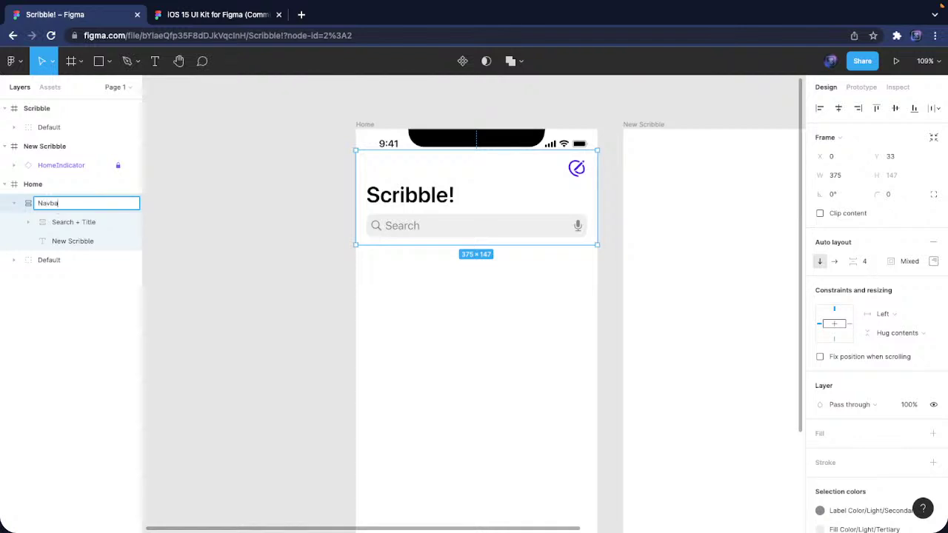
{"action": "type", "text": "r"}
{"action": "key", "text": "Return"}
{"action": "left_click", "coordinate": [18, 207]}
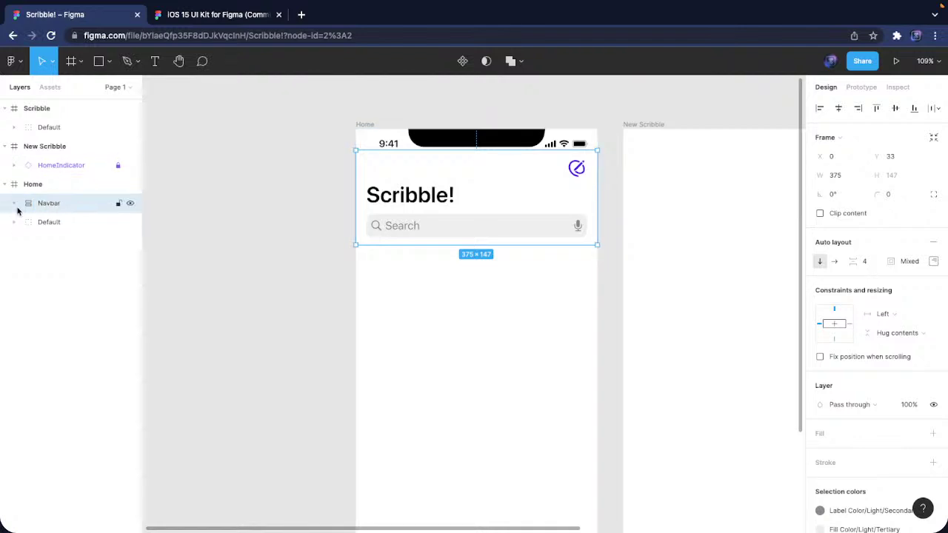
{"action": "left_click", "coordinate": [118, 203]}
{"action": "left_click", "coordinate": [193, 195]}
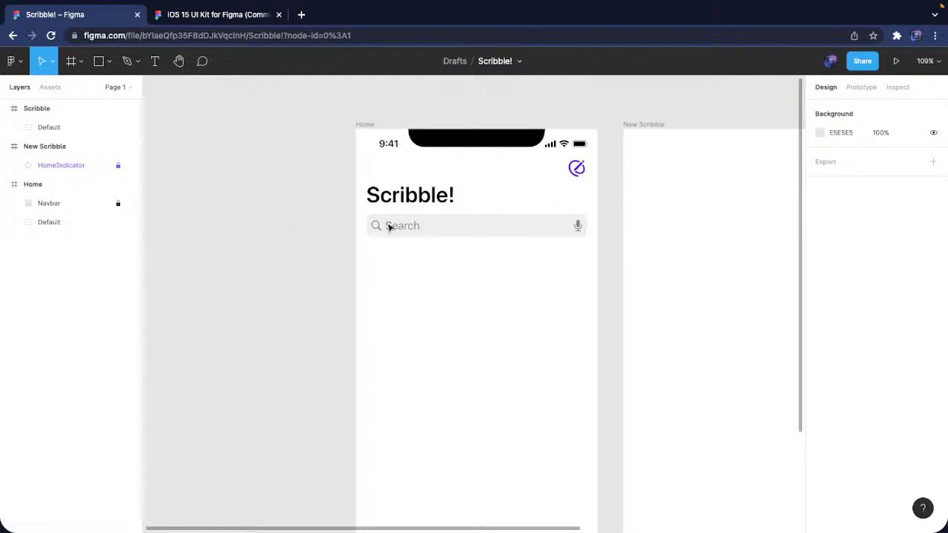
{"action": "left_click", "coordinate": [118, 203]}
{"action": "scroll", "coordinate": [437, 251], "scroll_direction": "right", "scroll_amount": 2}
{"action": "scroll", "coordinate": [437, 252], "scroll_direction": "down", "scroll_amount": 1}
{"action": "left_click", "coordinate": [419, 207]}
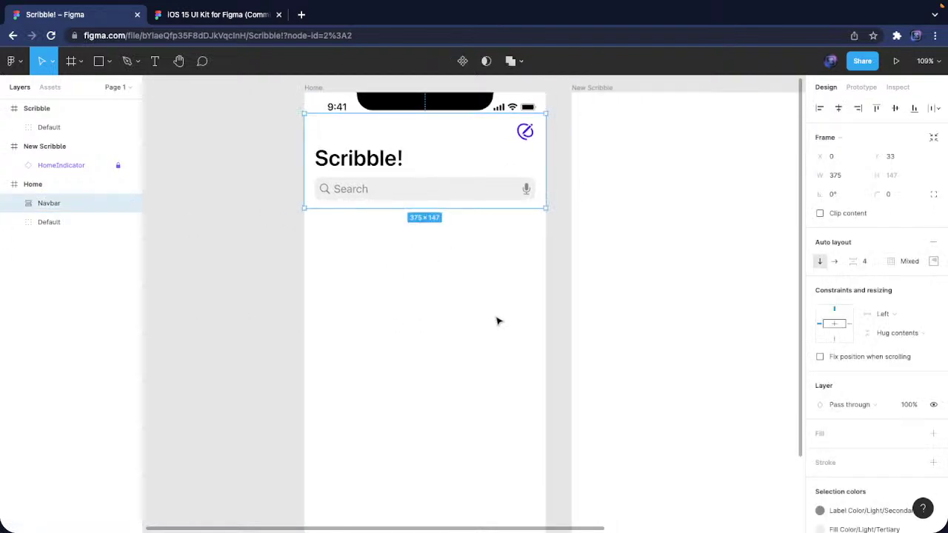
Place a 100 × 100 frame on the empty canvas beside the Home screen
{"action": "scroll", "coordinate": [333, 289], "scroll_direction": "left", "scroll_amount": 3}
{"action": "scroll", "coordinate": [333, 289], "scroll_direction": "up", "scroll_amount": 1}
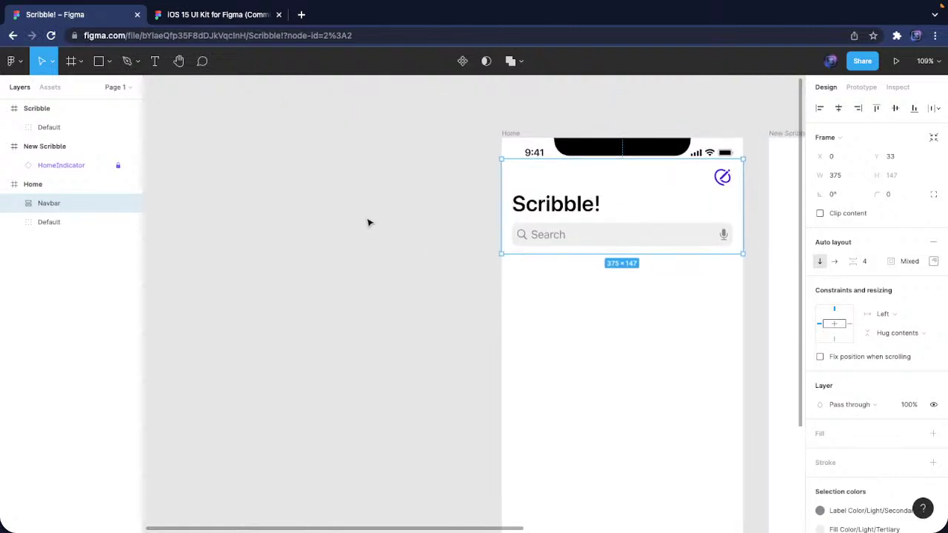
{"action": "left_click", "coordinate": [279, 250]}
{"action": "left_click", "coordinate": [80, 61]}
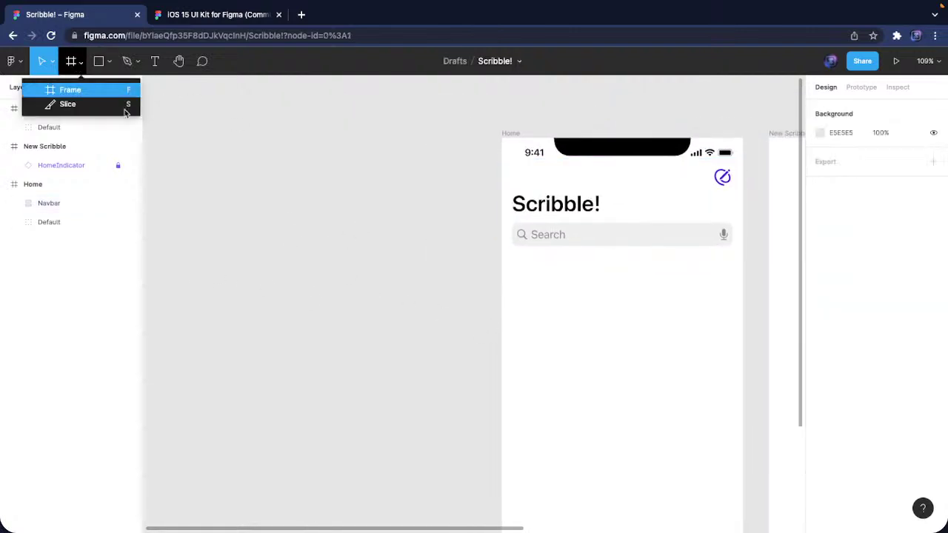
{"action": "left_click", "coordinate": [75, 92]}
{"action": "left_click", "coordinate": [313, 239]}
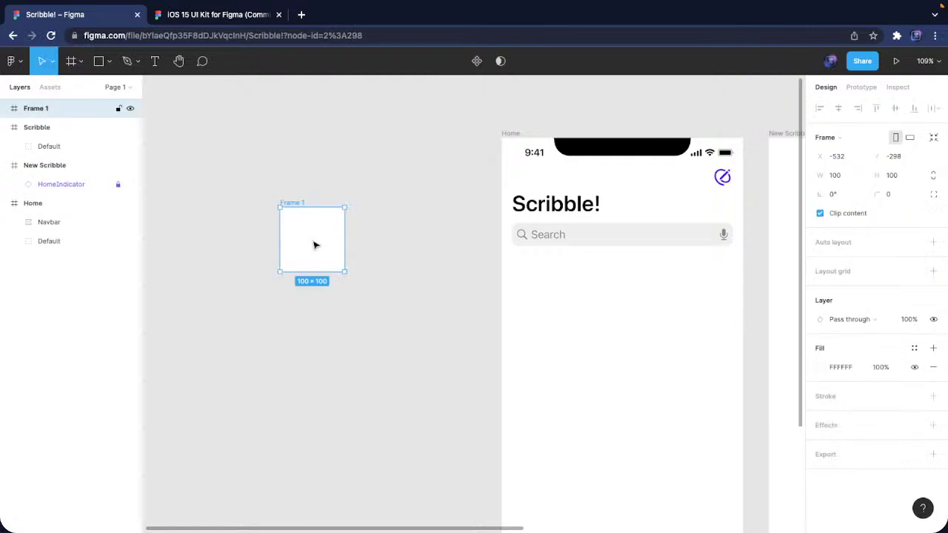
Name the new square frame Scribble Item and convert it into a component
{"action": "double_click", "coordinate": [300, 204]}
{"action": "type", "text": "Note"}
{"action": "key", "text": "BackSpace"}
{"action": "key", "text": "BackSpace"}
{"action": "key", "text": "BackSpace"}
{"action": "key", "text": "BackSpace"}
{"action": "type", "text": "Scribble Item"}
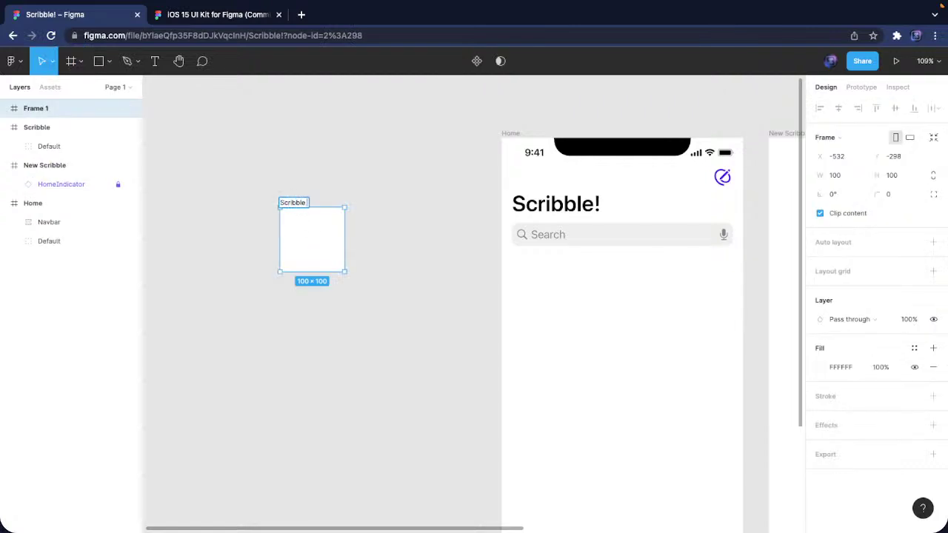
{"action": "key", "text": "Return"}
{"action": "right_click", "coordinate": [331, 230]}
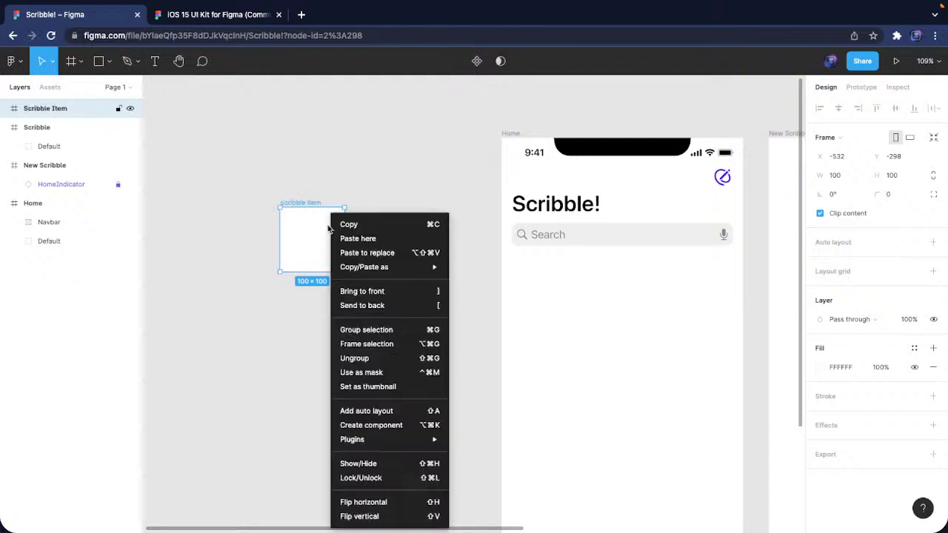
{"action": "left_click", "coordinate": [407, 425]}
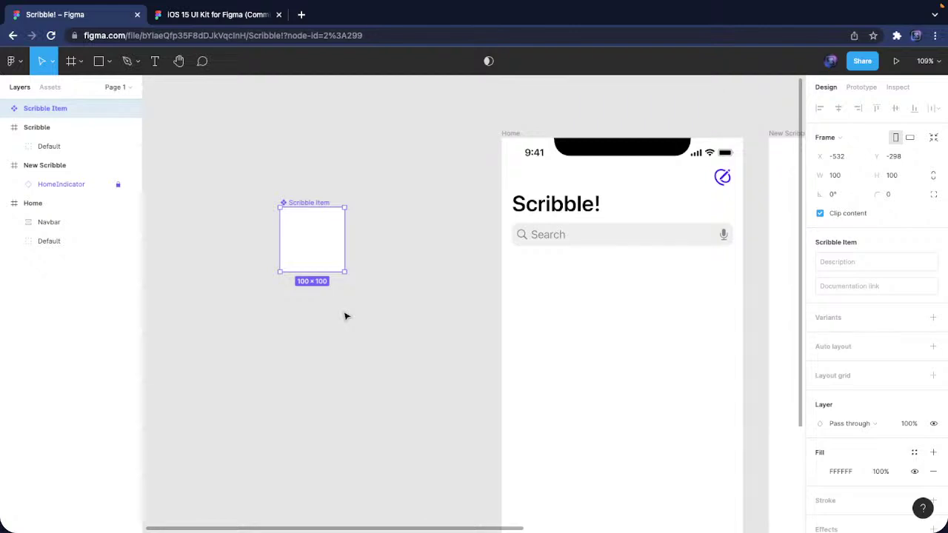
Copy the Scribble Item component into the Home frame and position the instance below the search field at about X 46, Y 228
{"action": "right_click", "coordinate": [299, 234]}
{"action": "left_click", "coordinate": [245, 269]}
{"action": "key", "text": "Escape"}
{"action": "left_click", "coordinate": [511, 134]}
{"action": "key", "text": "ctrl+v"}
{"action": "mouse_move", "coordinate": [623, 238]}
{"action": "left_mouse_down"}
{"action": "mouse_move", "coordinate": [567, 288]}
{"action": "mouse_move", "coordinate": [563, 318]}
{"action": "left_mouse_up"}
Set the main Scribble Item component's fill to black, 000000
{"action": "left_click", "coordinate": [315, 231]}
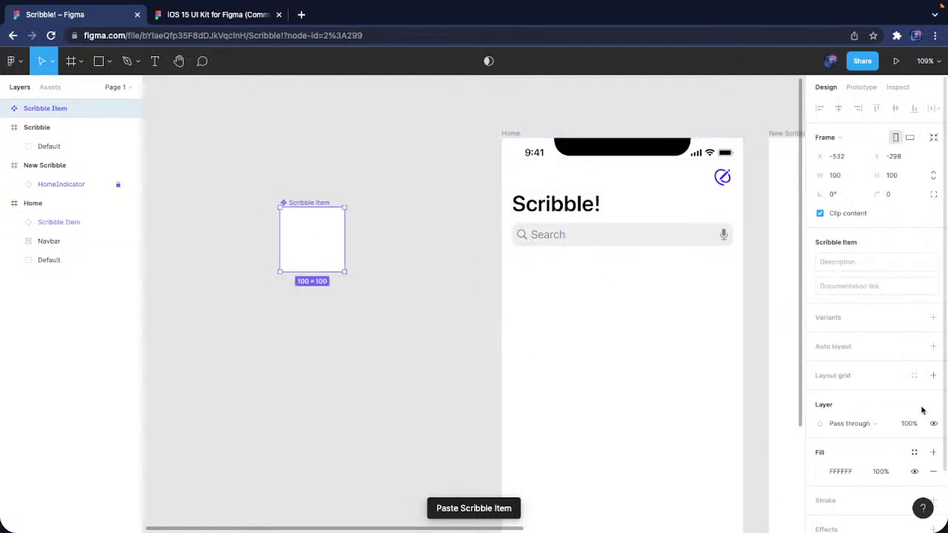
{"action": "left_click", "coordinate": [841, 471]}
{"action": "type", "text": "0"}
{"action": "key", "text": "Return"}
Add three more Scribble Item instances to the Home frame, arranged roughly in two rows of two
{"action": "left_click", "coordinate": [585, 327]}
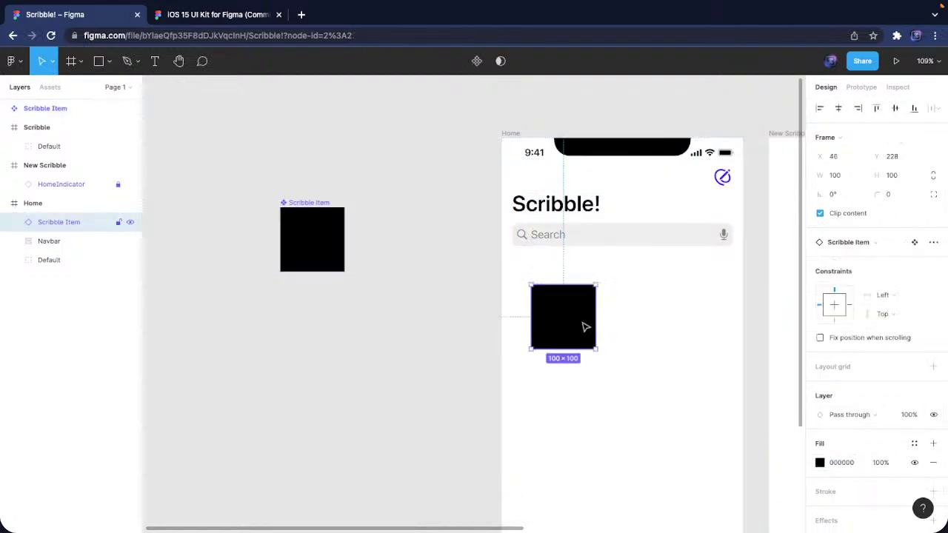
{"action": "key", "text": "ctrl+v"}
{"action": "mouse_move", "coordinate": [572, 329]}
{"action": "left_mouse_down"}
{"action": "mouse_move", "coordinate": [633, 333]}
{"action": "mouse_move", "coordinate": [578, 430]}
{"action": "mouse_move", "coordinate": [660, 429]}
{"action": "left_mouse_up"}
{"action": "left_click", "coordinate": [585, 332]}
{"action": "left_click", "coordinate": [654, 343]}
{"action": "key", "text": "ctrl+v"}
{"action": "key", "text": "ctrl+v"}
Combine the upper two Scribble Item instances into a horizontal auto layout
{"action": "left_click", "coordinate": [546, 321]}
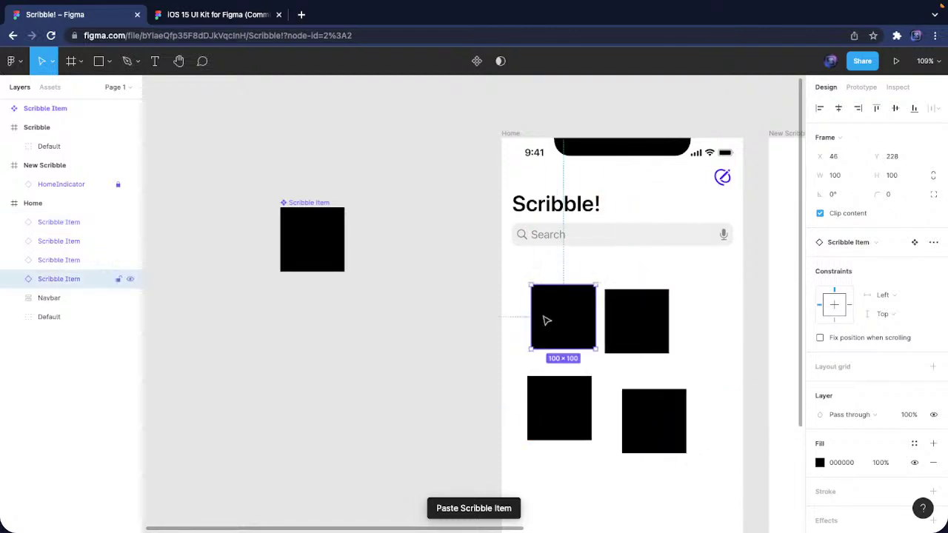
{"action": "left_click", "coordinate": [625, 324], "text": "shift"}
{"action": "right_click", "coordinate": [625, 323]}
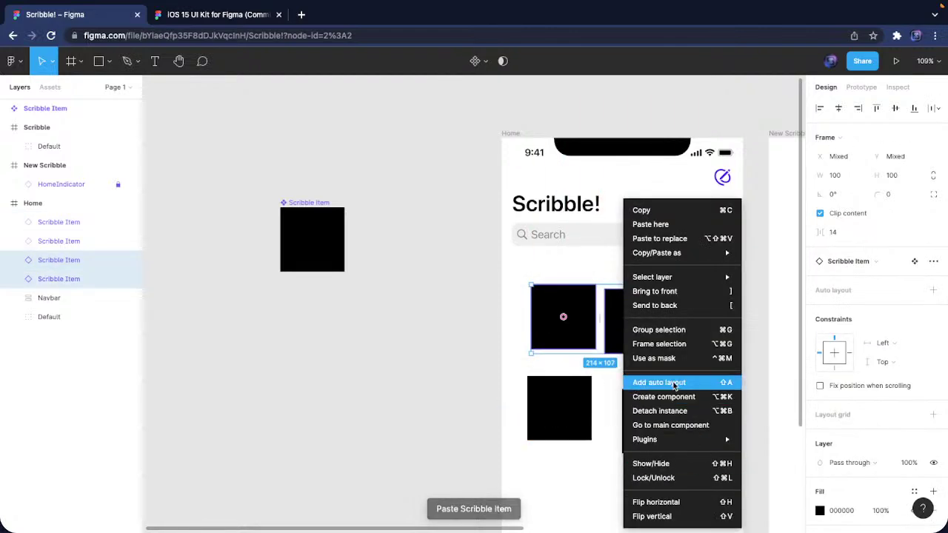
{"action": "left_click", "coordinate": [667, 382]}
Delete the two loose Scribble Item instances in the lower row
{"action": "left_click", "coordinate": [575, 406]}
{"action": "left_click", "coordinate": [673, 419], "text": "shift"}
{"action": "right_click", "coordinate": [673, 420]}
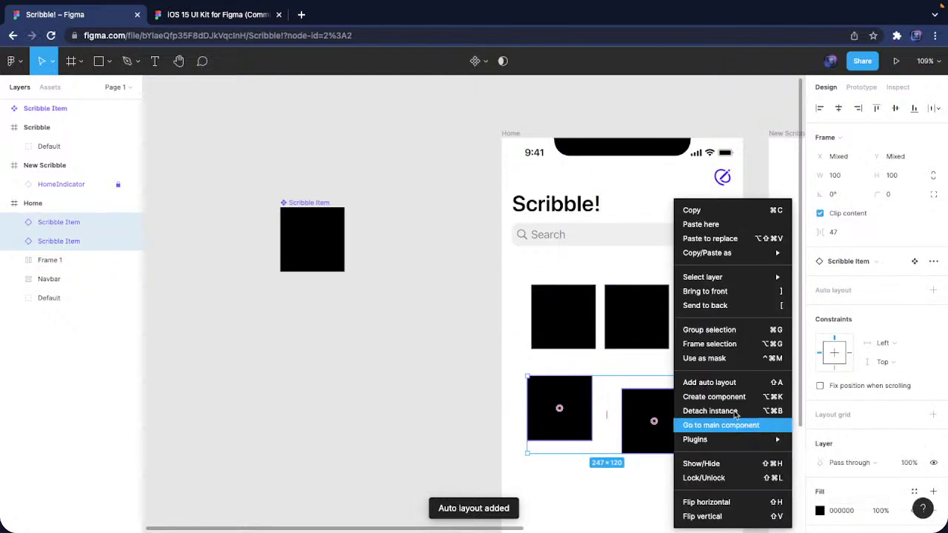
{"action": "key", "text": "Escape"}
{"action": "left_click", "coordinate": [542, 373]}
{"action": "left_click_drag", "start_coordinate": [542, 373], "coordinate": [643, 439]}
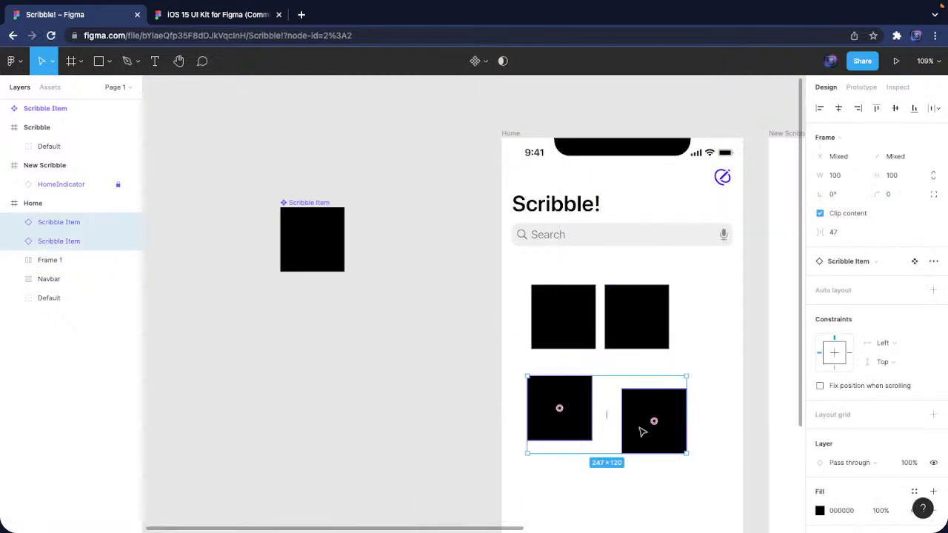
{"action": "key", "text": "BackSpace"}
Set the spacing between the two items in the auto layout row to 20
{"action": "left_click", "coordinate": [50, 221]}
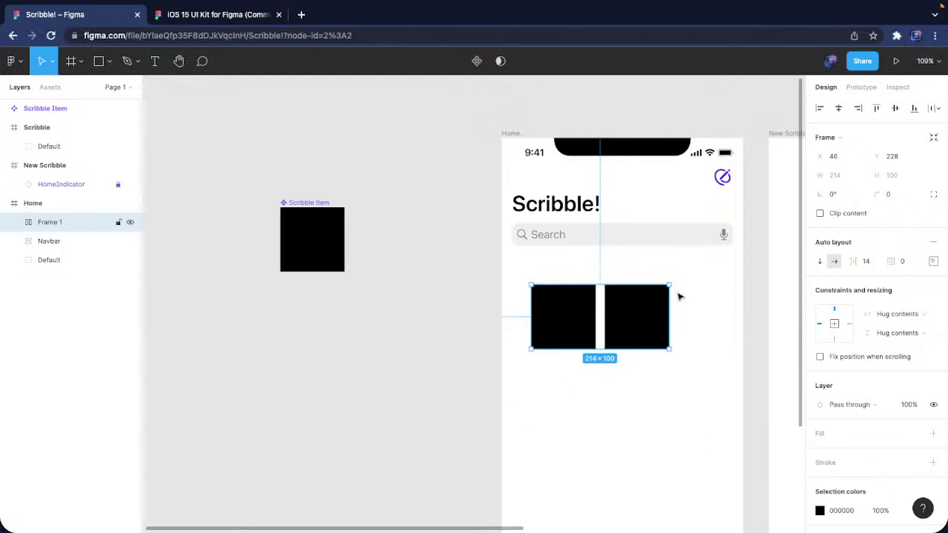
{"action": "left_click", "coordinate": [866, 261]}
{"action": "type", "text": "20"}
{"action": "key", "text": "Return"}
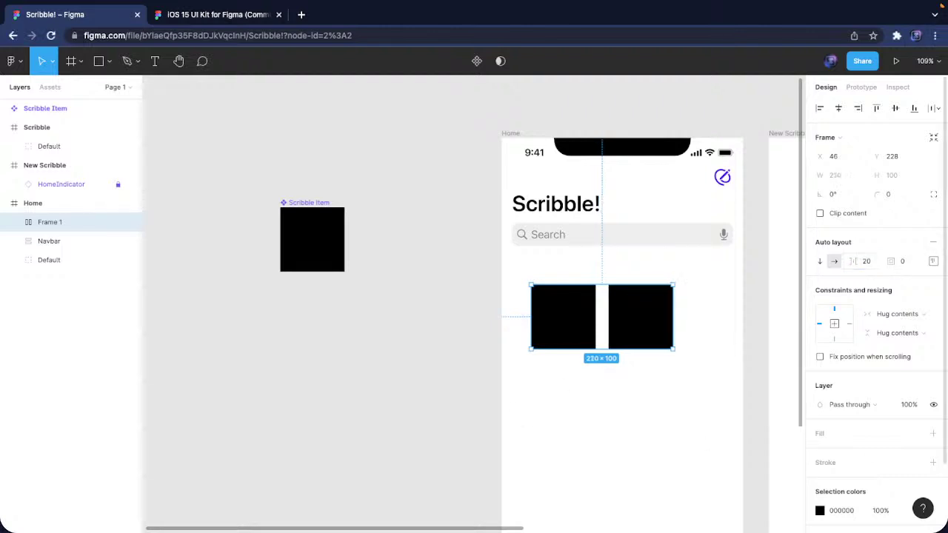
Duplicate the item row, place the copy below the original, and wrap both rows in a vertical auto layout
{"action": "key", "text": "ctrl+c"}
{"action": "key", "text": "ctrl+v"}
{"action": "left_click_drag", "start_coordinate": [642, 321], "coordinate": [644, 394]}
{"action": "left_click", "coordinate": [647, 345], "text": "shift"}
{"action": "right_click", "coordinate": [644, 346]}
{"action": "left_click", "coordinate": [708, 412]}
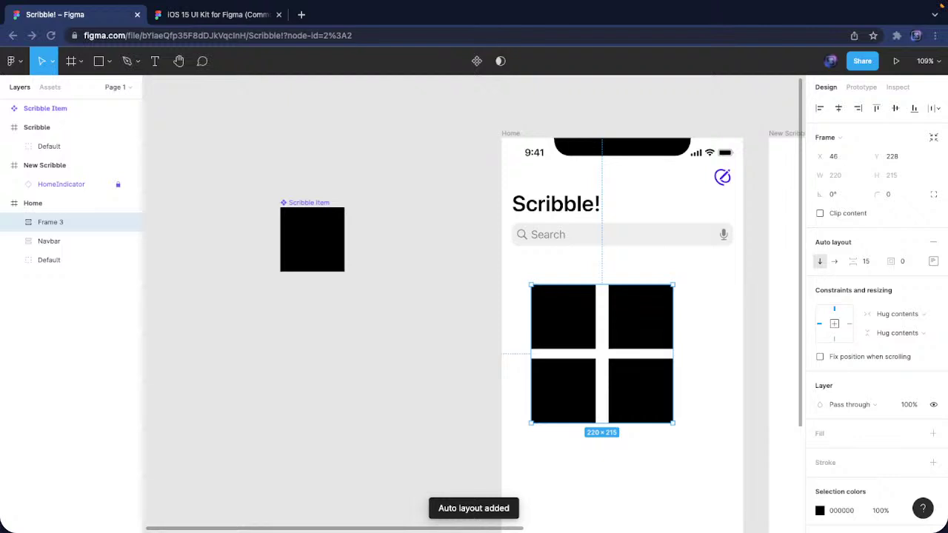
Set the grid's vertical auto layout to a spacing of 20 and a padding of 16
{"action": "left_click", "coordinate": [870, 261]}
{"action": "type", "text": "20"}
{"action": "key", "text": "Return"}
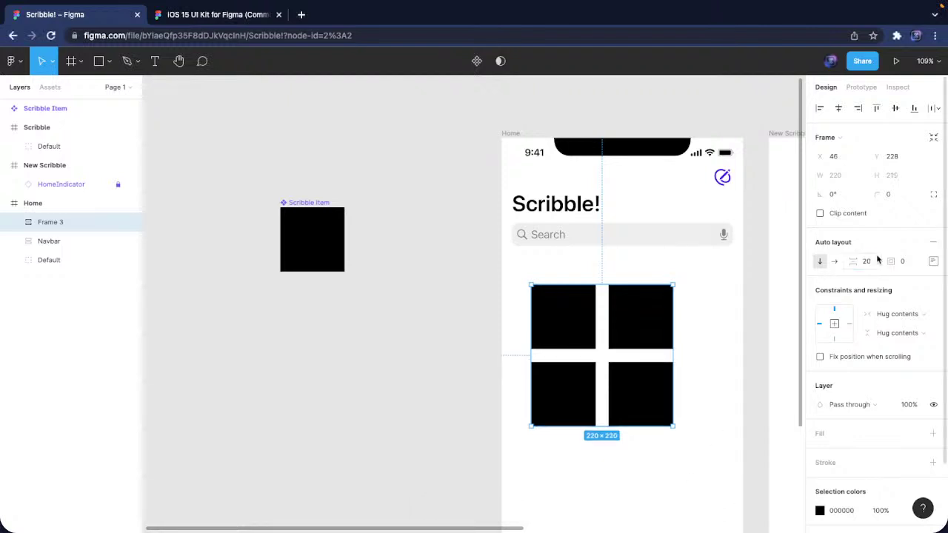
{"action": "left_click", "coordinate": [917, 263]}
{"action": "type", "text": "16"}
{"action": "key", "text": "Return"}
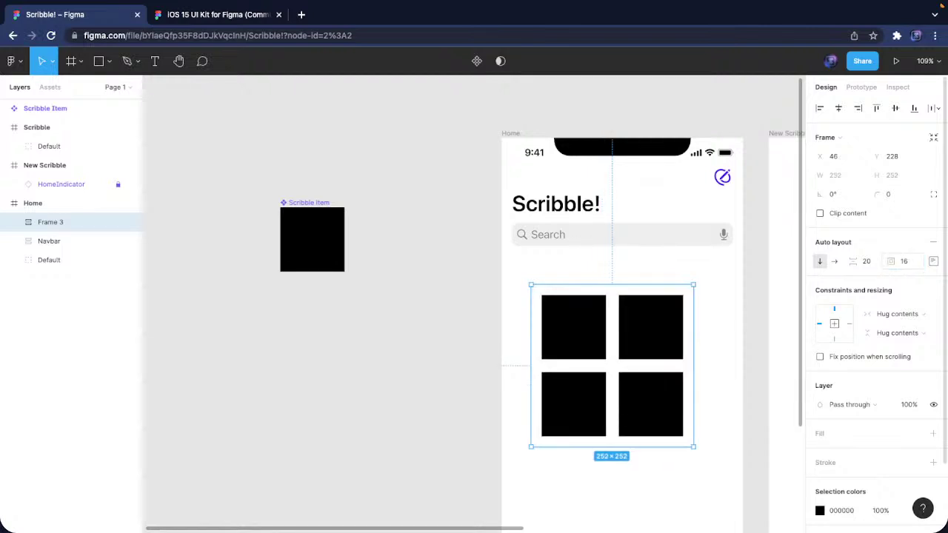
Move the grid frame to X 0, Y 180 directly under the navbar and widen it to the full 375 screen width
{"action": "left_click_drag", "start_coordinate": [588, 322], "coordinate": [564, 295]}
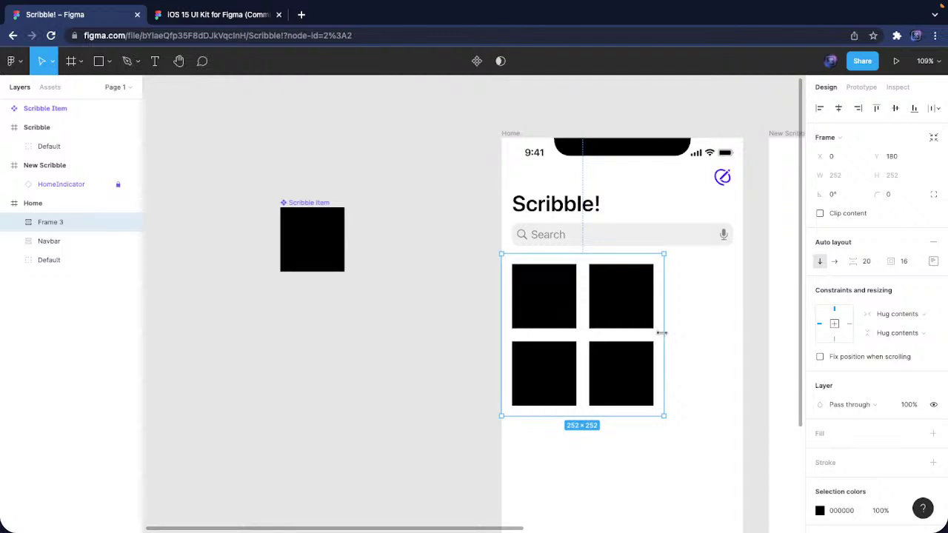
{"action": "left_click_drag", "start_coordinate": [664, 334], "coordinate": [743, 334]}
{"action": "scroll", "coordinate": [743, 334], "scroll_direction": "right", "scroll_amount": 2}
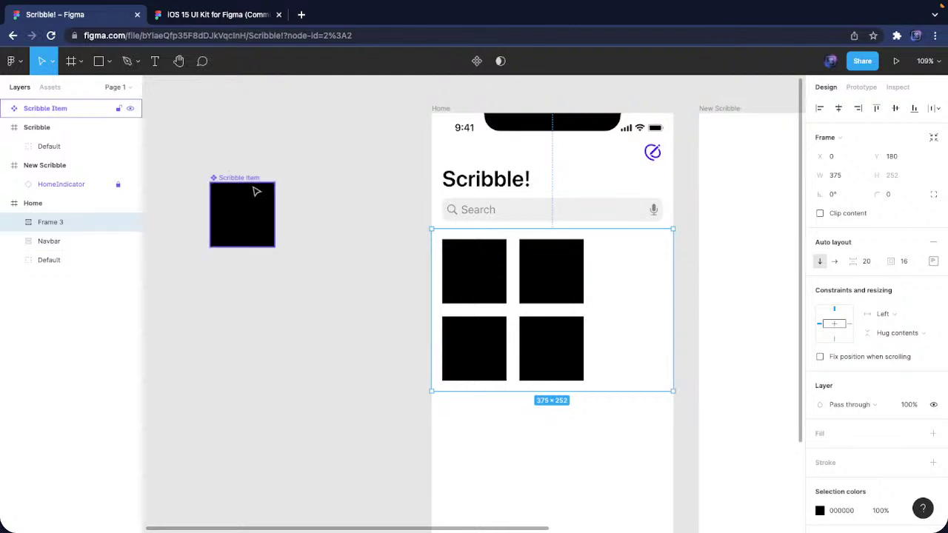
Resize the main Scribble Item component to a width of 162 and a height of 128
{"action": "left_click", "coordinate": [255, 190]}
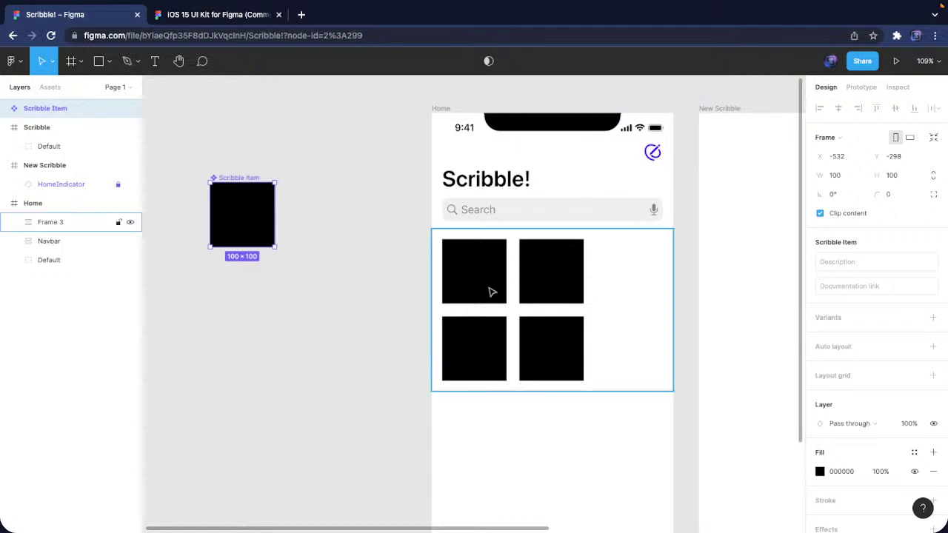
{"action": "mouse_move", "coordinate": [275, 228]}
{"action": "left_mouse_down"}
{"action": "mouse_move", "coordinate": [432, 225]}
{"action": "mouse_move", "coordinate": [304, 227]}
{"action": "mouse_move", "coordinate": [292, 276]}
{"action": "mouse_move", "coordinate": [271, 277]}
{"action": "left_mouse_up"}
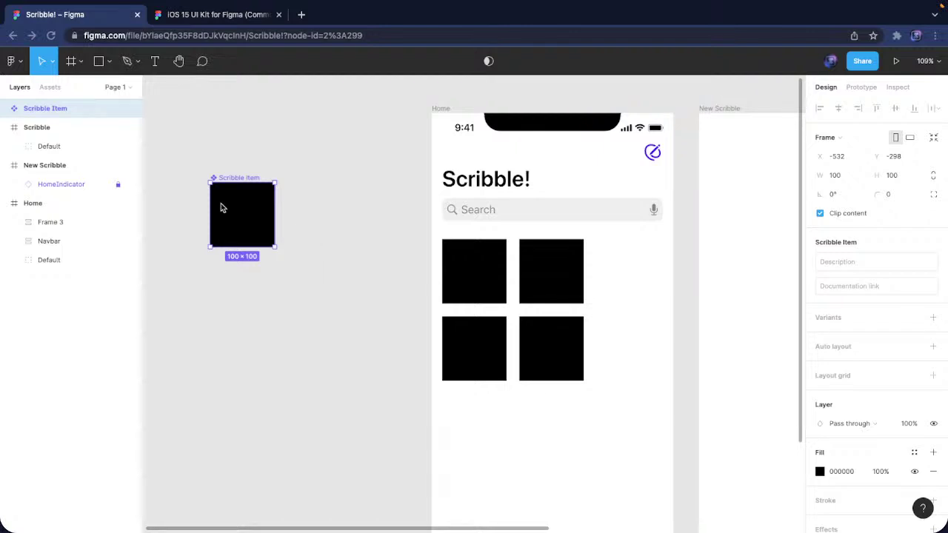
{"action": "left_click", "coordinate": [852, 180]}
{"action": "type", "text": "162"}
{"action": "key", "text": "Return"}
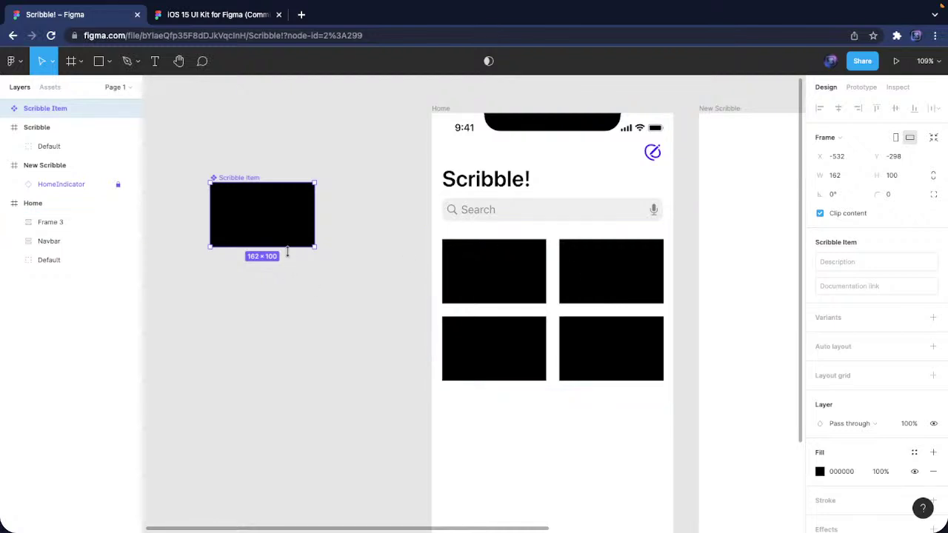
{"action": "left_click", "coordinate": [889, 175]}
{"action": "type", "text": "128"}
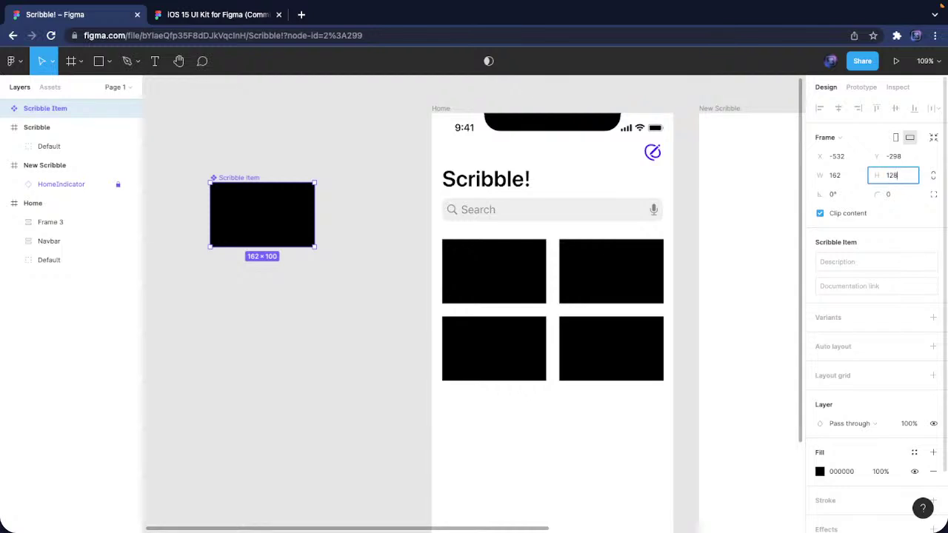
{"action": "key", "text": "Return"}
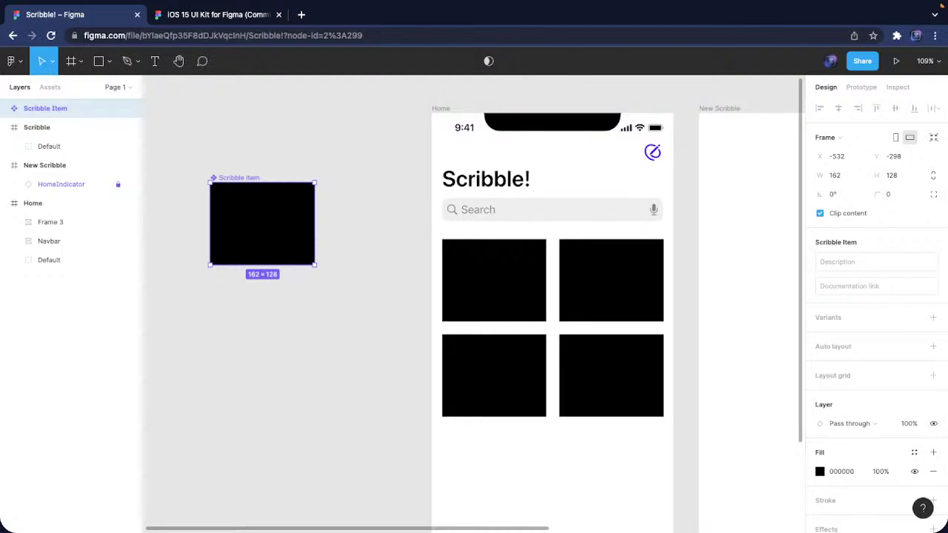
Round the Scribble Item component's corners with a radius of 12
{"action": "left_click", "coordinate": [894, 196]}
{"action": "type", "text": "1"}
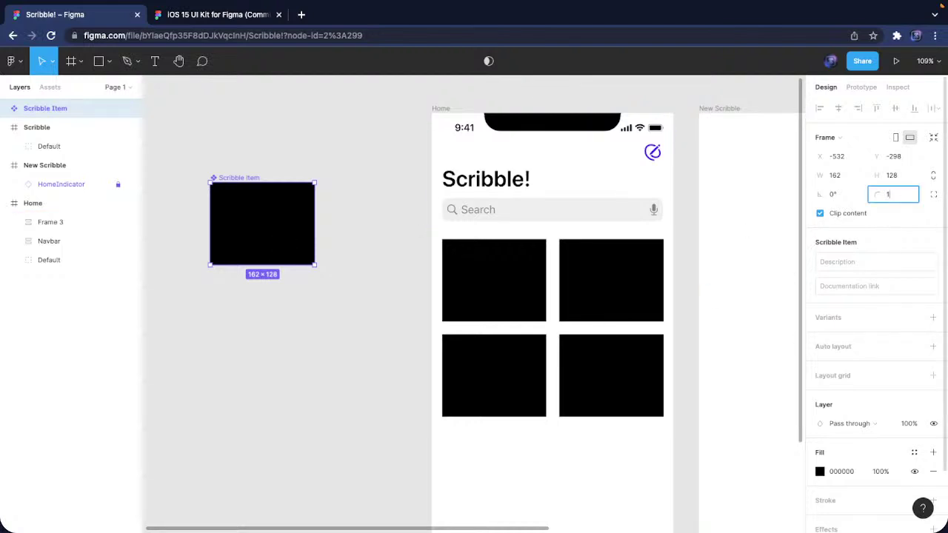
{"action": "type", "text": "2"}
{"action": "key", "text": "Return"}
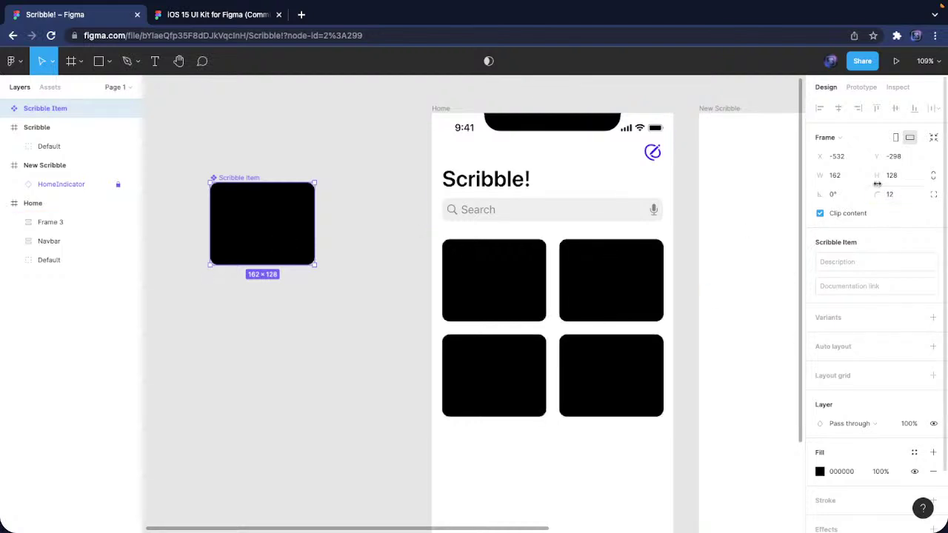
Set the Scribble Item component's corner smoothing to 60%, the iOS value
{"action": "left_click", "coordinate": [934, 194]}
{"action": "left_click", "coordinate": [932, 215]}
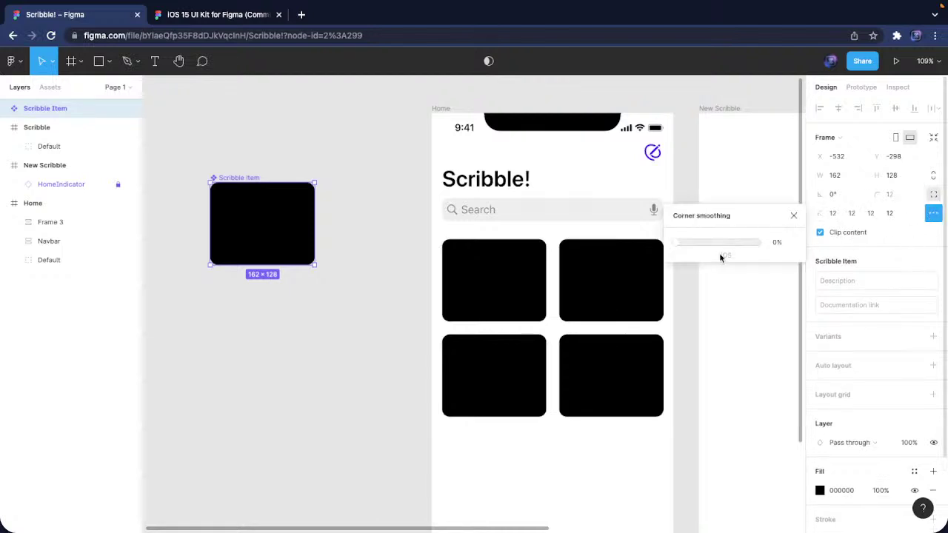
{"action": "left_click", "coordinate": [774, 245]}
{"action": "type", "text": "60"}
{"action": "key", "text": "Return"}
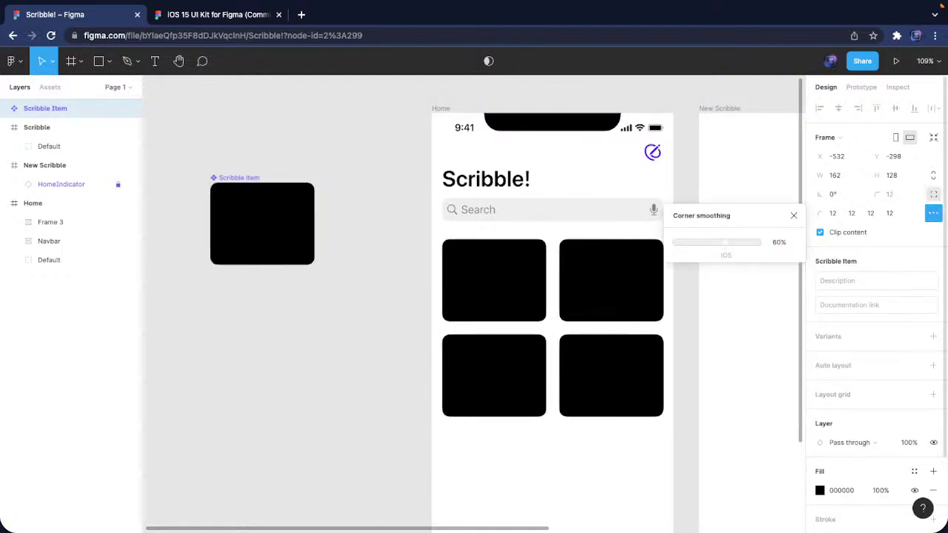
{"action": "left_click", "coordinate": [791, 218]}
{"action": "scroll", "coordinate": [855, 493], "scroll_direction": "down", "scroll_amount": 2}
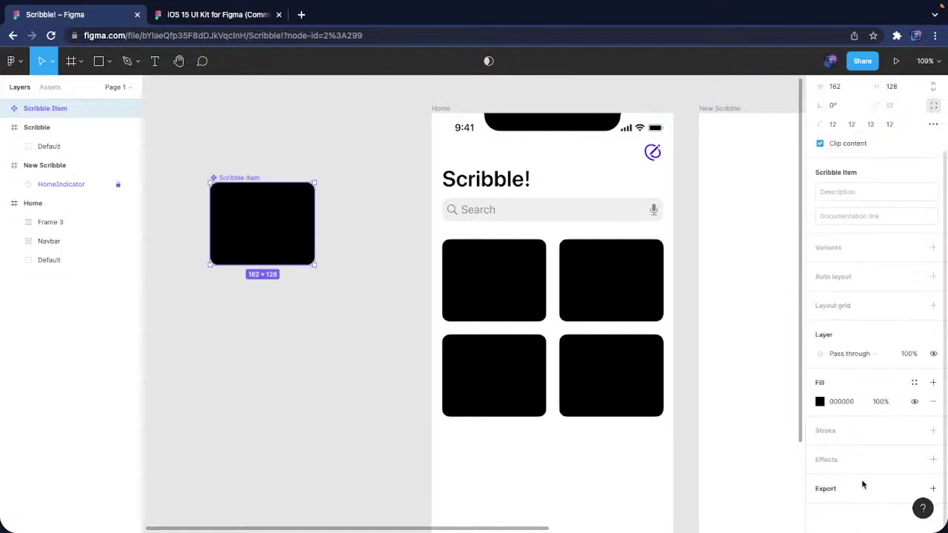
Add a stroke and a drop shadow to the main Scribble Item component
{"action": "left_click", "coordinate": [934, 431]}
{"action": "scroll", "coordinate": [934, 449], "scroll_direction": "down", "scroll_amount": 1}
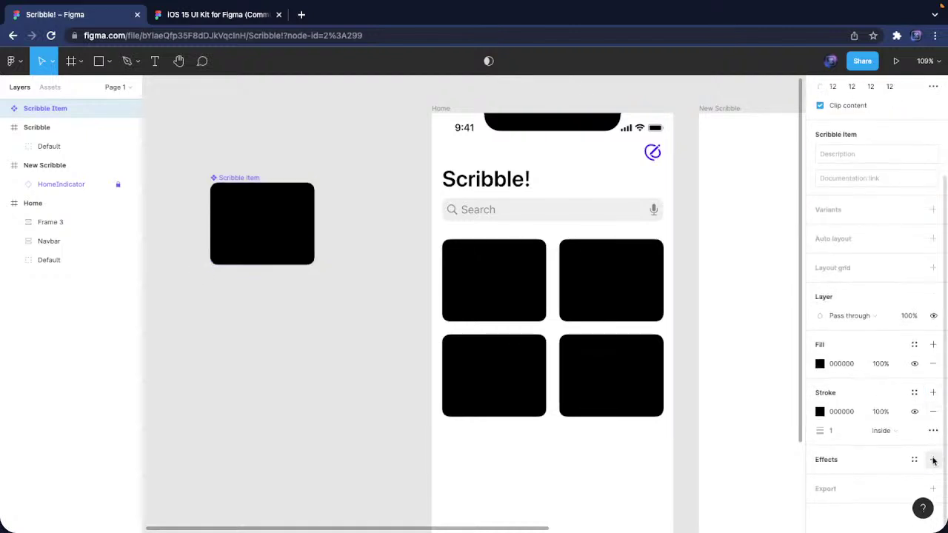
{"action": "left_click", "coordinate": [934, 459]}
Set the Scribble Item component's fill to FFFFFF and place its stroke on the outside
{"action": "left_click", "coordinate": [854, 368]}
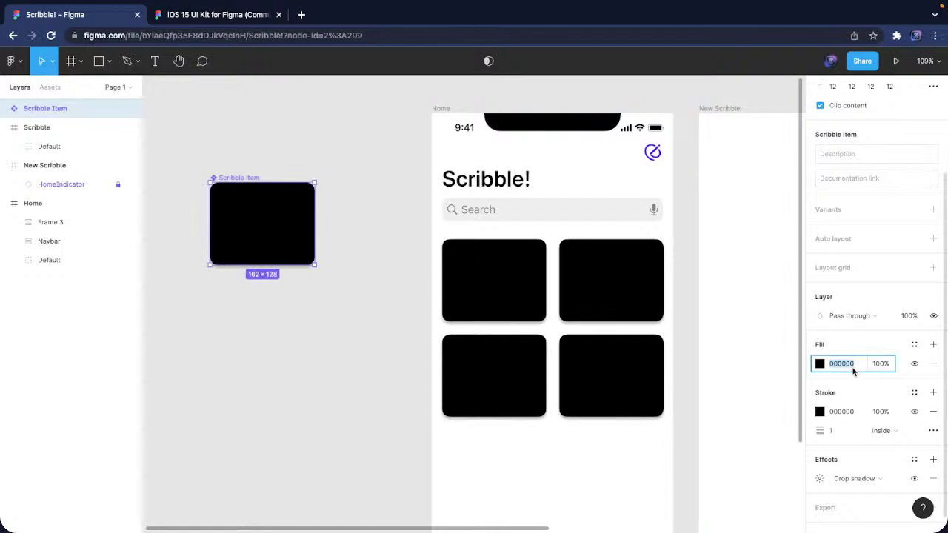
{"action": "type", "text": "FFFFFF"}
{"action": "key", "text": "Return"}
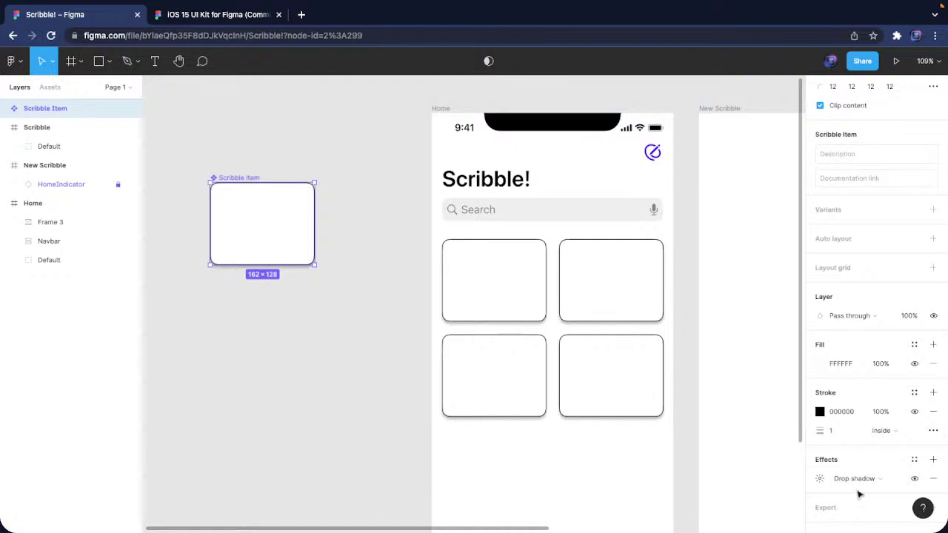
{"action": "left_click", "coordinate": [883, 430]}
{"action": "left_click", "coordinate": [887, 450]}
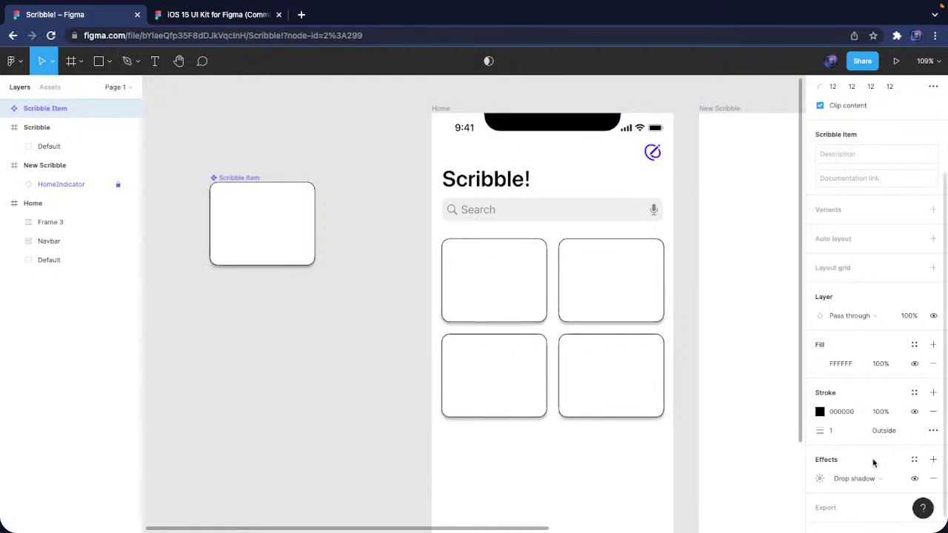
Switch to the iOS 15 UI Kit file and copy the hex value E5E5EA from the SystemGray/05/Light swatch
{"action": "left_click", "coordinate": [163, 20]}
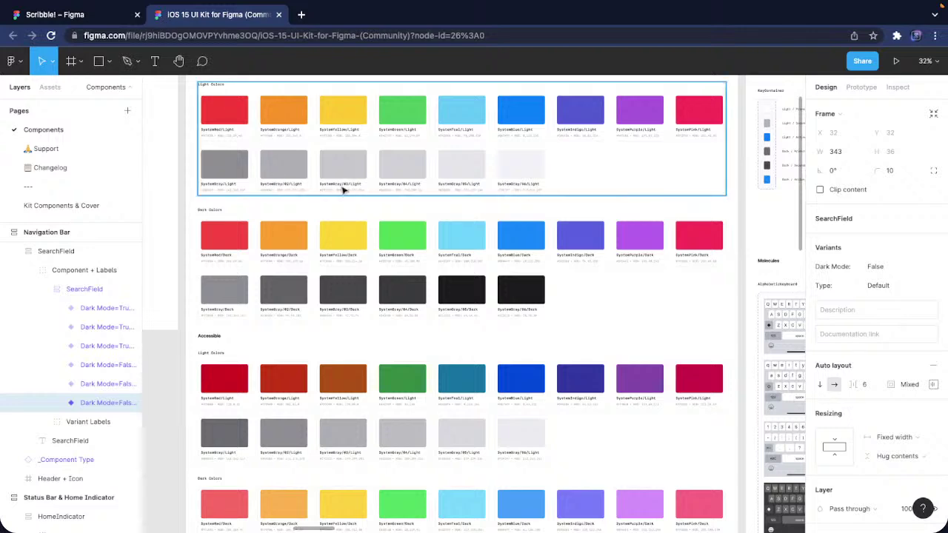
{"action": "scroll", "coordinate": [454, 230], "scroll_direction": "up", "scroll_amount": 10, "text": "ctrl"}
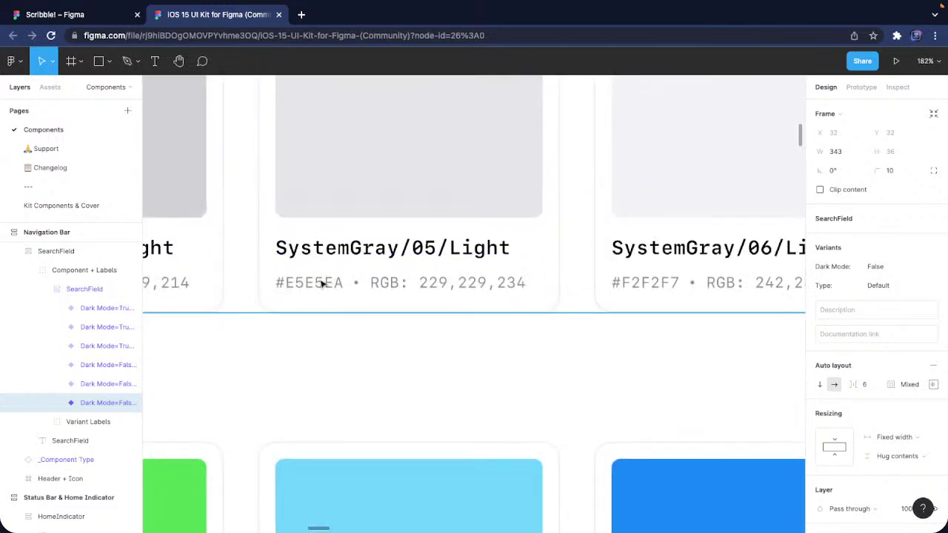
{"action": "left_click", "coordinate": [322, 282]}
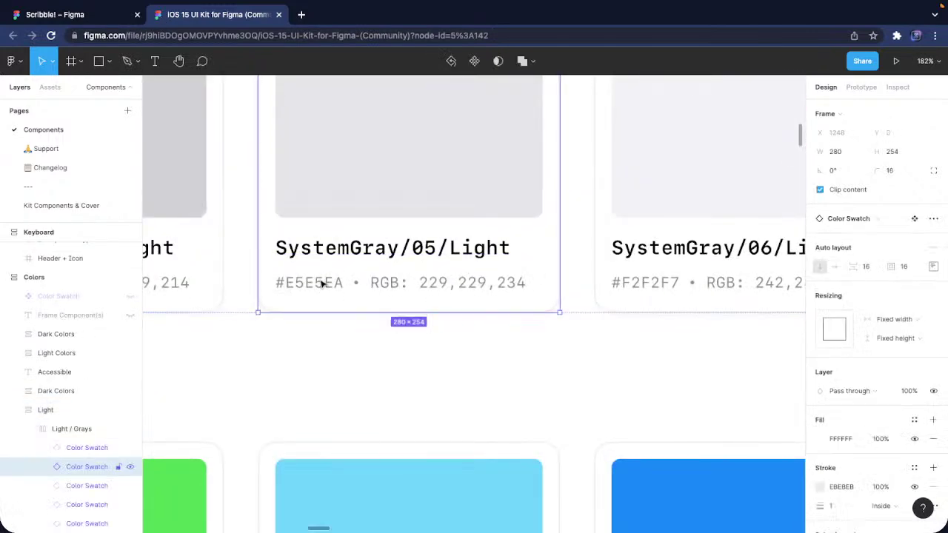
{"action": "double_click", "coordinate": [322, 282]}
{"action": "double_click", "coordinate": [322, 282]}
{"action": "double_click", "coordinate": [324, 282]}
{"action": "key", "text": "ctrl+c"}
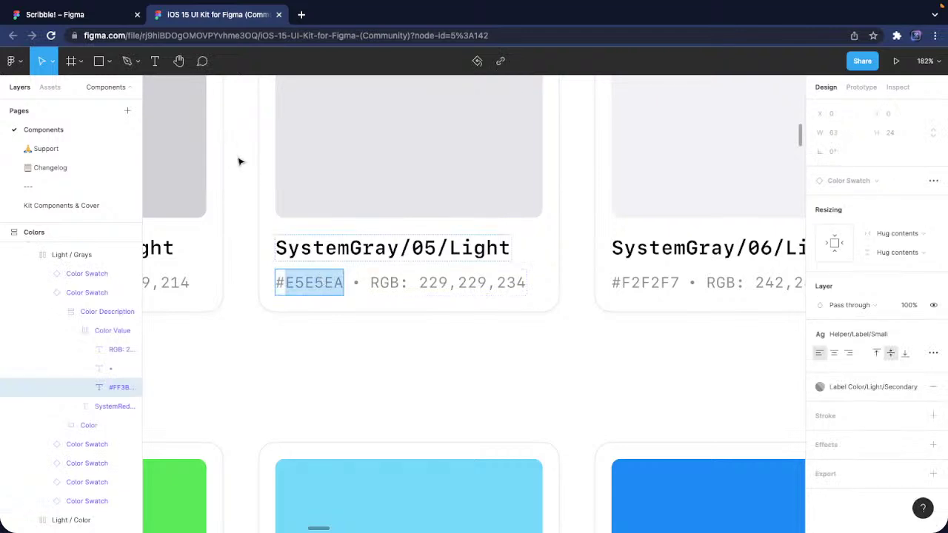
Return to the Scribble! file and set the Scribble Item component's stroke color to the copied E5E5EA
{"action": "left_click", "coordinate": [108, 17]}
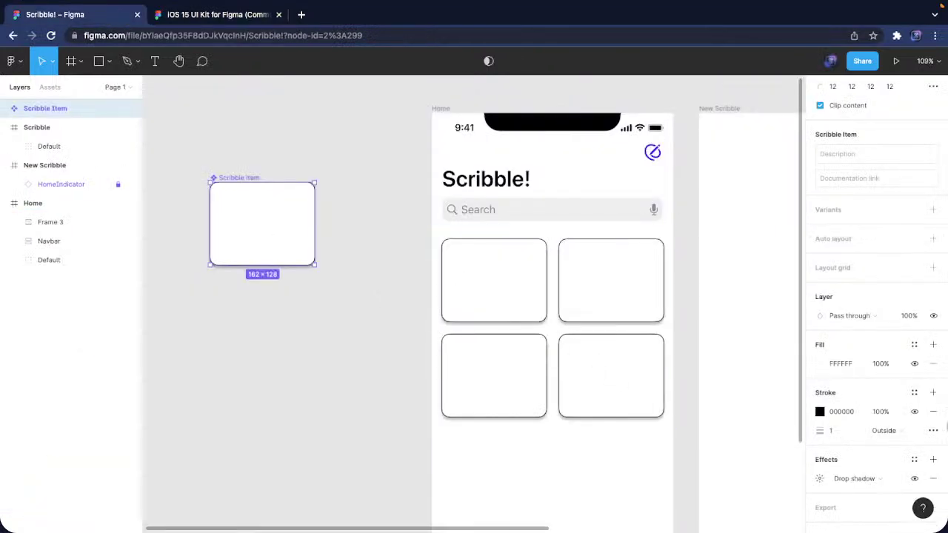
{"action": "left_click", "coordinate": [844, 412]}
{"action": "key", "text": "ctrl+v"}
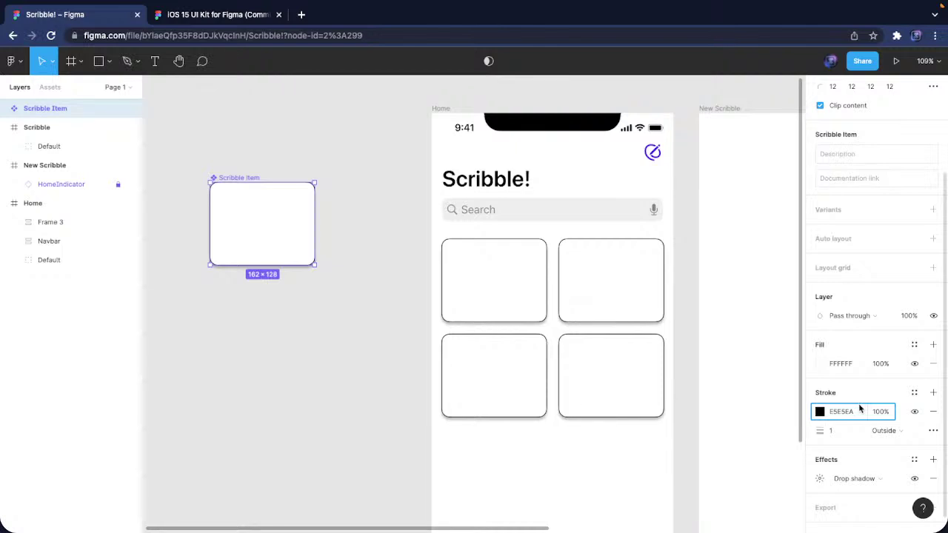
{"action": "key", "text": "Return"}
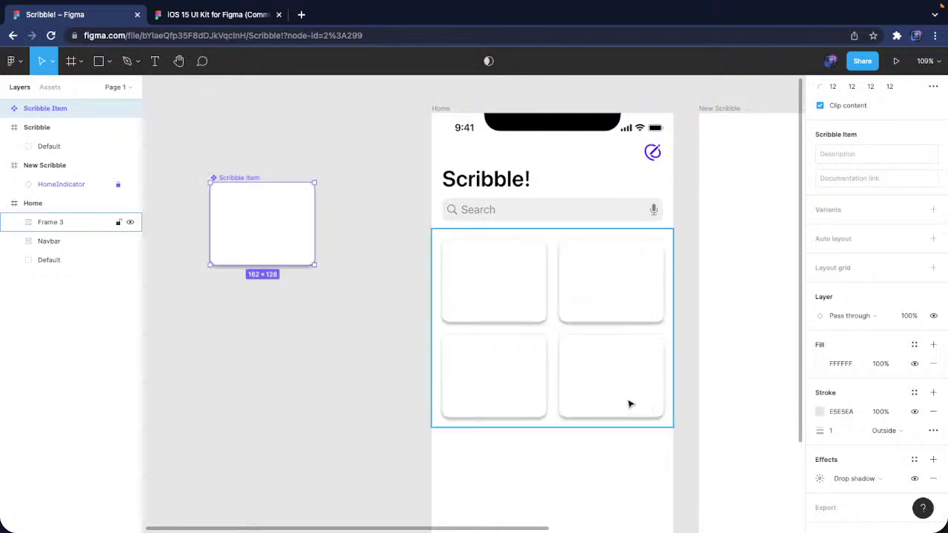
Soften the Scribble Item component's drop shadow with Y offset 0, blur 20 and 5% opacity
{"action": "left_click", "coordinate": [817, 480]}
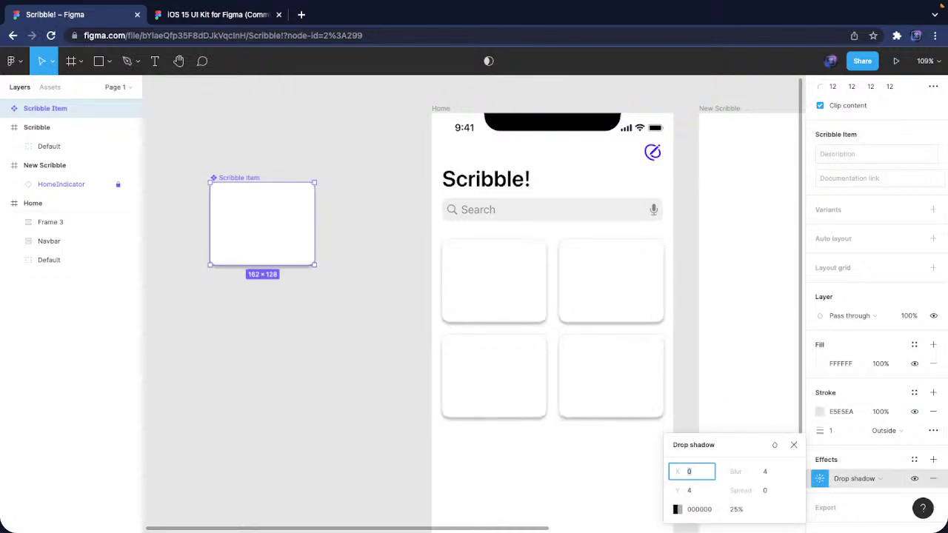
{"action": "key", "text": "Escape"}
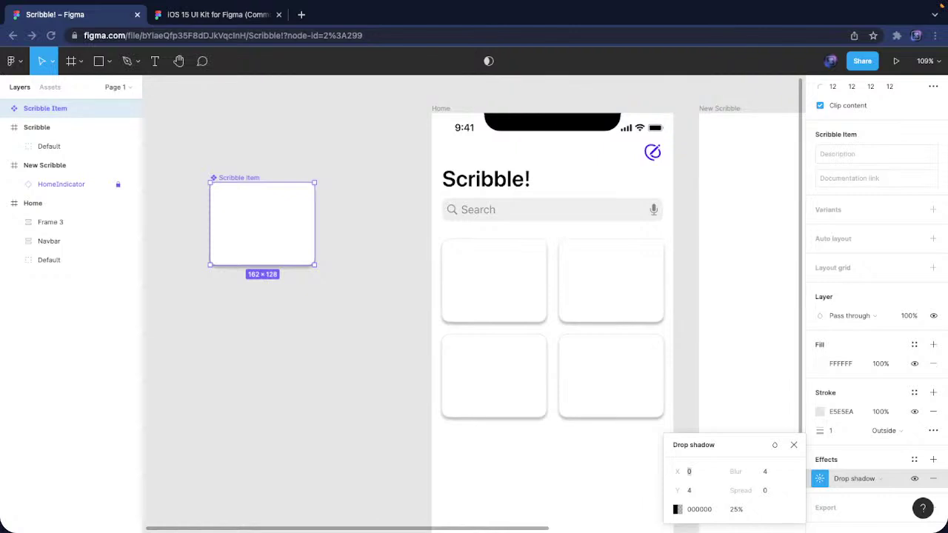
{"action": "left_click", "coordinate": [771, 473]}
{"action": "type", "text": "20"}
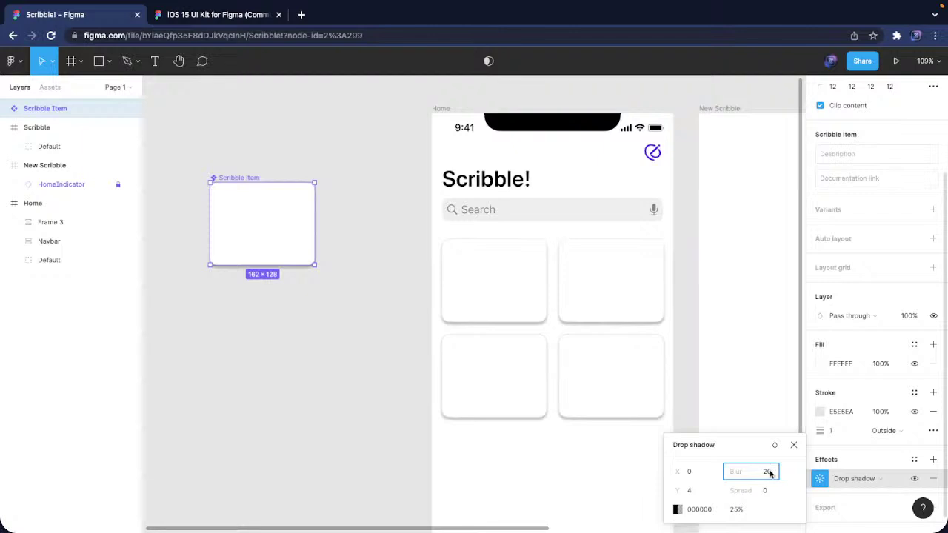
{"action": "key", "text": "Escape"}
{"action": "left_click", "coordinate": [707, 497]}
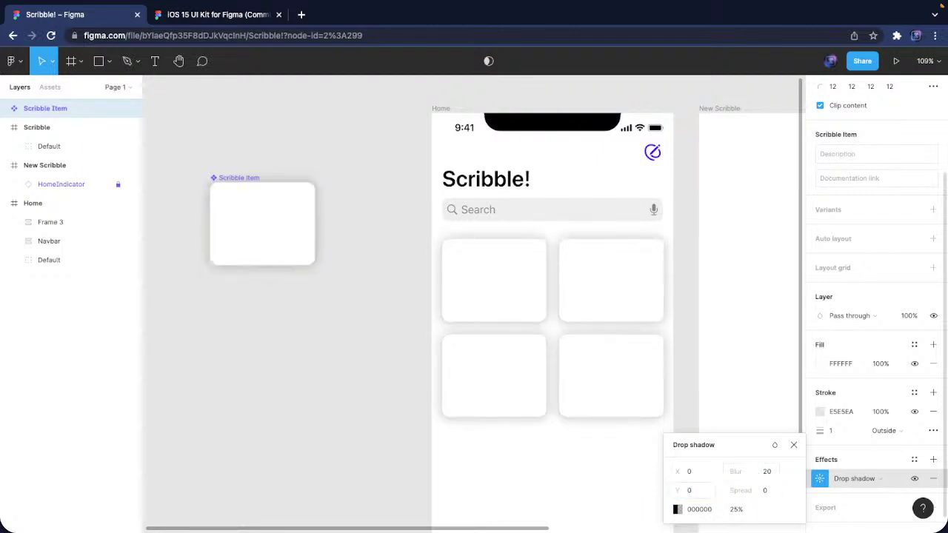
{"action": "left_click", "coordinate": [735, 509]}
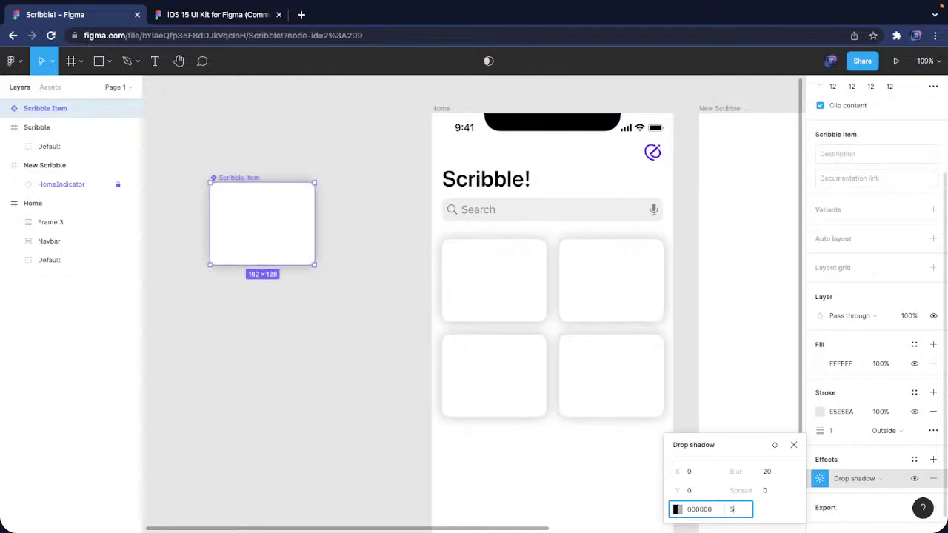
{"action": "type", "text": "5"}
{"action": "key", "text": "Return"}
{"action": "left_click", "coordinate": [318, 411]}
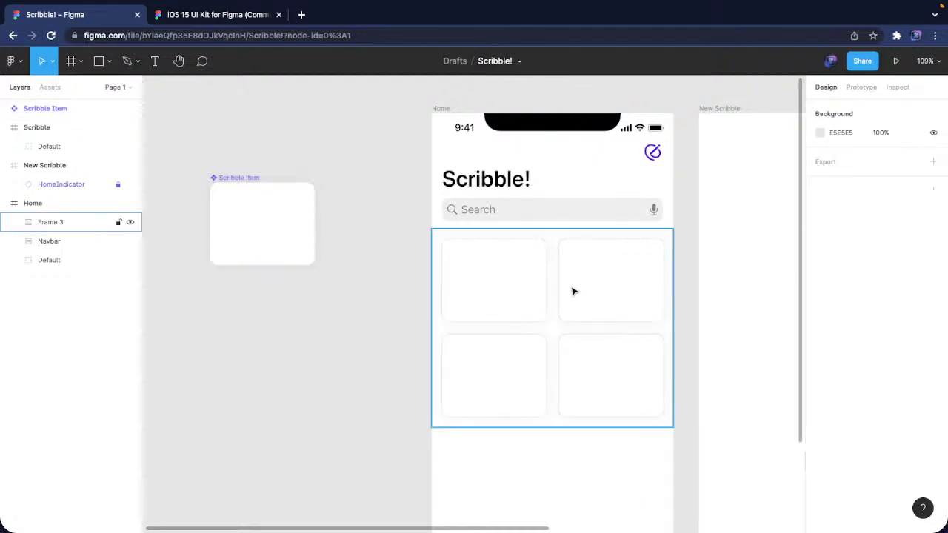
{"action": "scroll", "coordinate": [432, 417], "scroll_direction": "right", "scroll_amount": 3}
{"action": "scroll", "coordinate": [381, 432], "scroll_direction": "left", "scroll_amount": 2}
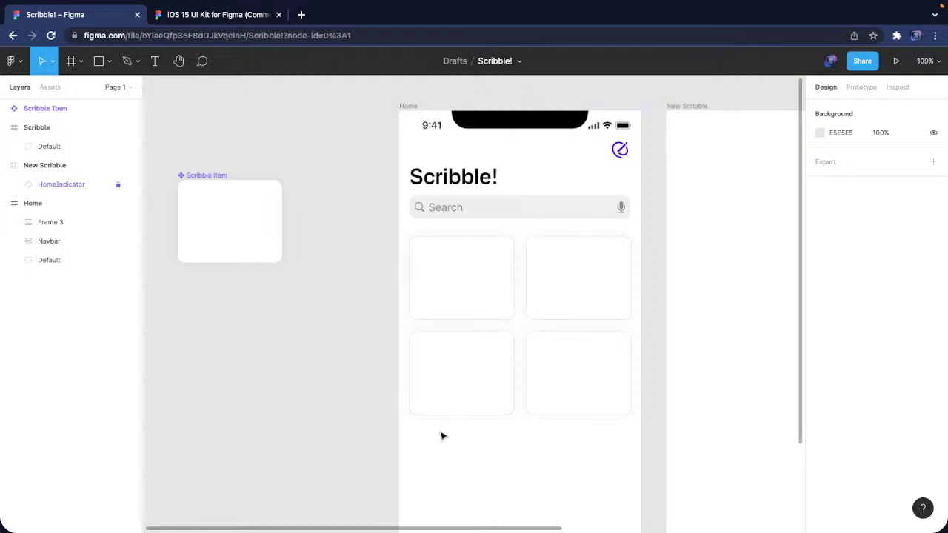
Add the text "Scribble #1" inside the main Scribble Item component and move it to fit within the card
{"action": "left_click", "coordinate": [232, 227]}
{"action": "scroll", "coordinate": [285, 245], "scroll_direction": "left", "scroll_amount": 3}
{"action": "scroll", "coordinate": [285, 245], "scroll_direction": "up", "scroll_amount": 2}
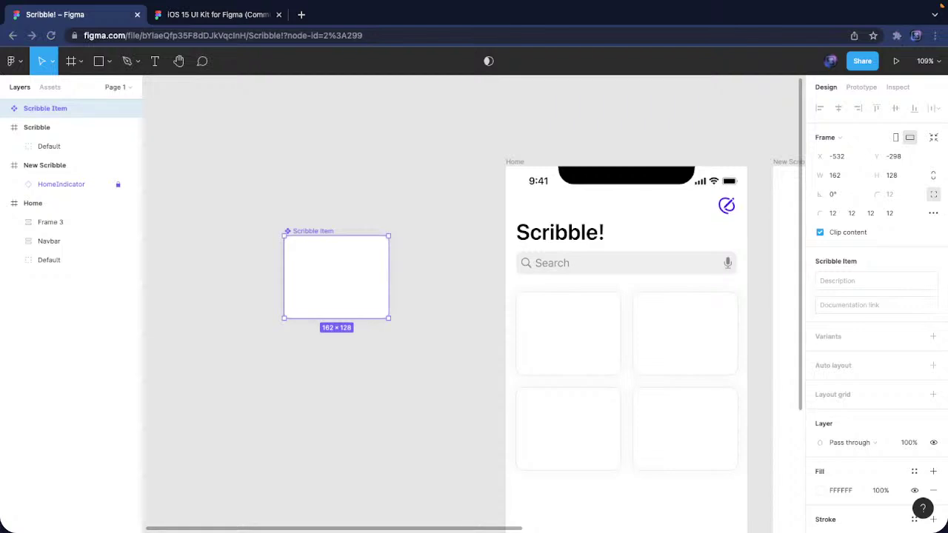
{"action": "key", "text": "t"}
{"action": "left_click", "coordinate": [333, 290]}
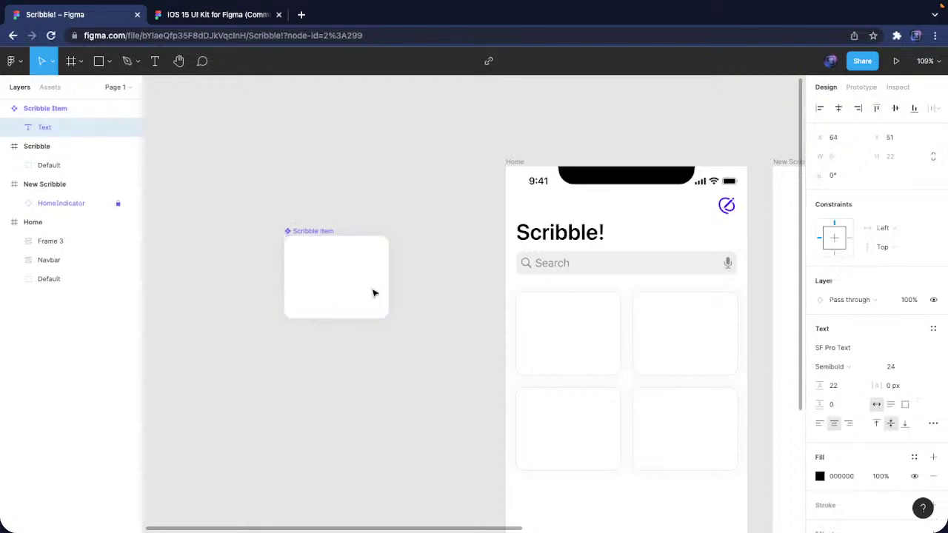
{"action": "type", "text": "Scribble #`"}
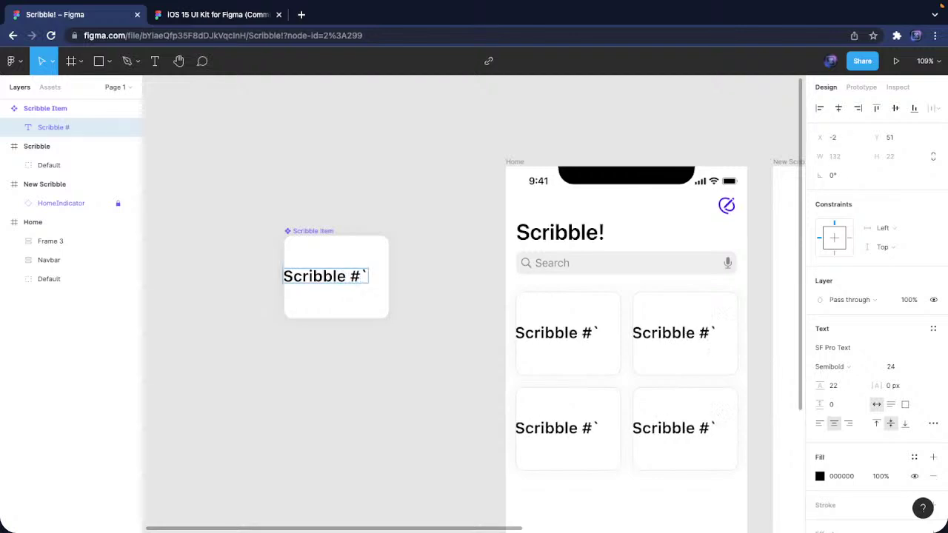
{"action": "key", "text": "BackSpace"}
{"action": "type", "text": "1"}
{"action": "key", "text": "Escape"}
{"action": "mouse_move", "coordinate": [326, 276]}
{"action": "left_mouse_down"}
{"action": "mouse_move", "coordinate": [343, 304]}
{"action": "mouse_move", "coordinate": [343, 277]}
{"action": "left_mouse_up"}
Duplicate the "Scribble #1" text within the component and change the copy to "Edited 3 minutes ago"
{"action": "key", "text": "ctrl+c"}
{"action": "key", "text": "ctrl+v"}
{"action": "key", "text": "Return"}
{"action": "type", "text": "Edited"}
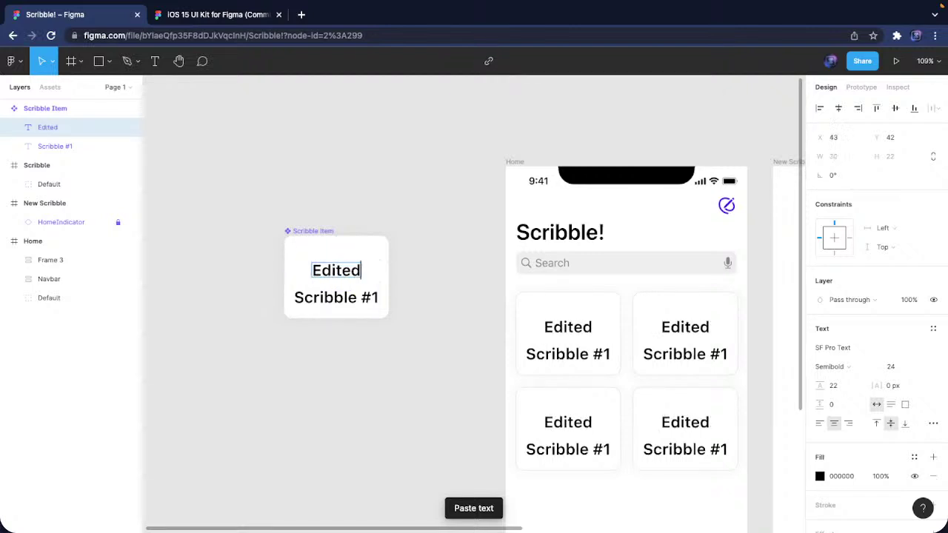
{"action": "type", "text": " 3 minutes ago"}
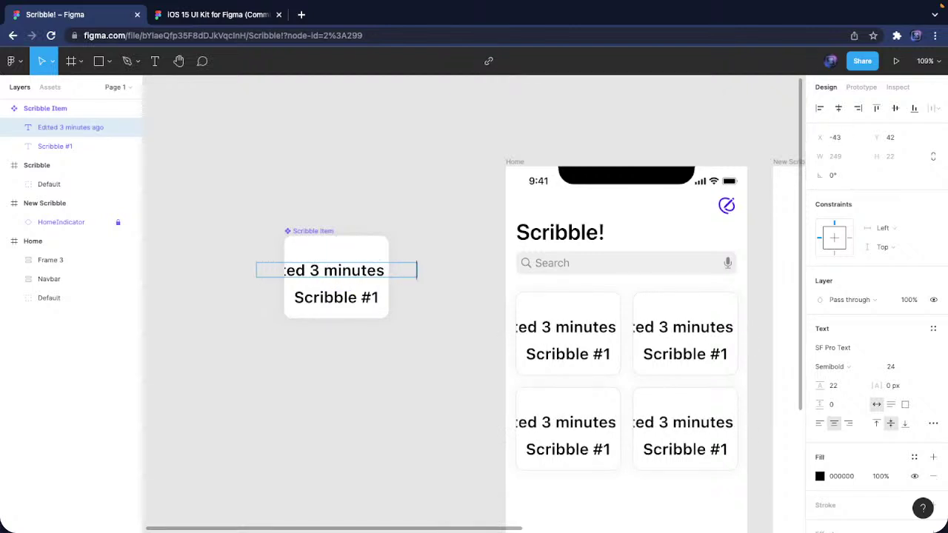
{"action": "key", "text": "Escape"}
Wrap both texts in an auto layout frame, placed at the card's bottom edge (X 0, Y 64) and 162 wide
{"action": "left_click", "coordinate": [356, 300], "text": "shift"}
{"action": "right_click", "coordinate": [355, 300]}
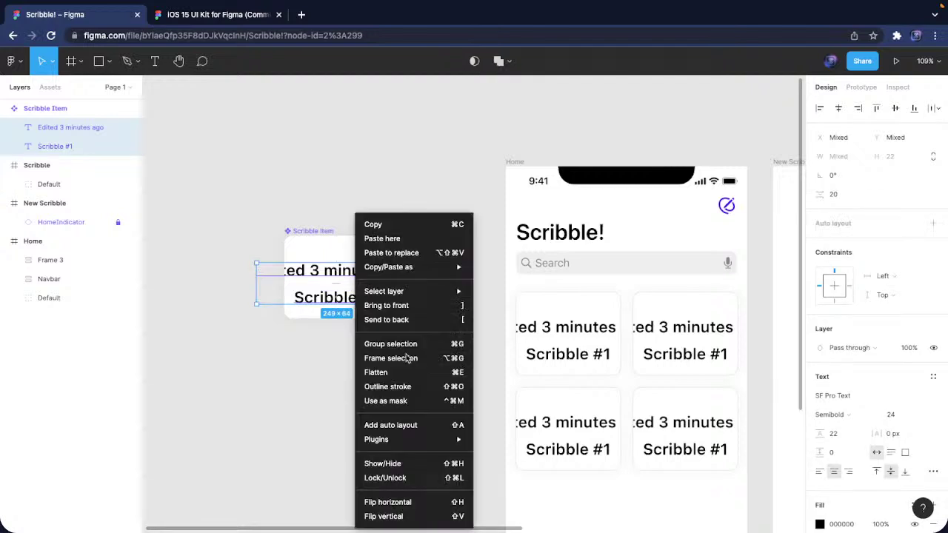
{"action": "left_click", "coordinate": [448, 425]}
{"action": "left_click_drag", "start_coordinate": [344, 307], "coordinate": [357, 313]}
{"action": "left_click_drag", "start_coordinate": [446, 305], "coordinate": [388, 306]}
Set the text frame's vertical constraint to Bottom within the Scribble Item component
{"action": "left_click", "coordinate": [903, 335]}
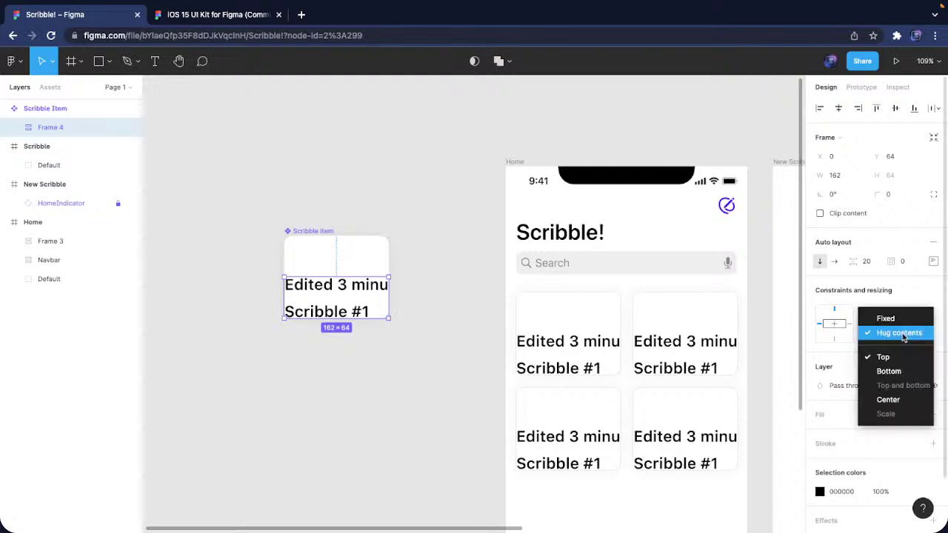
{"action": "left_click", "coordinate": [903, 334]}
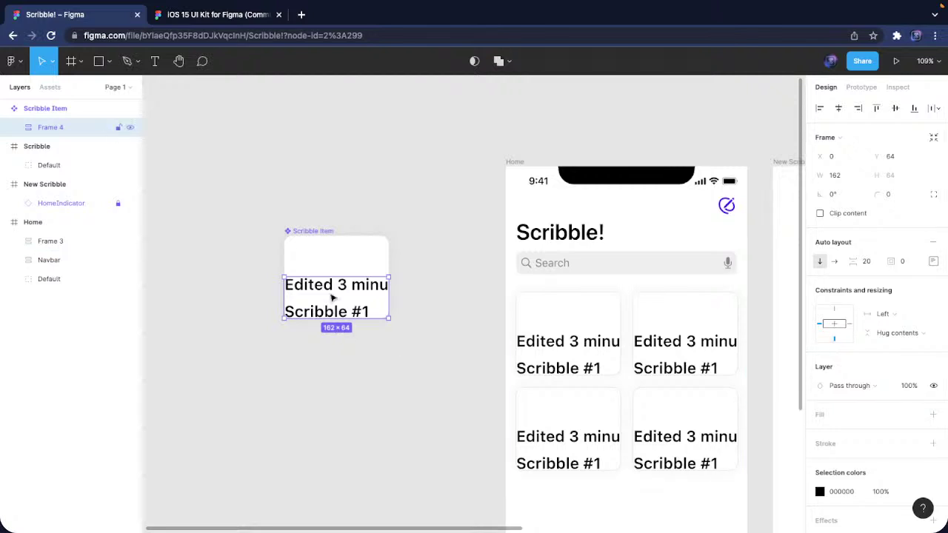
{"action": "left_click", "coordinate": [326, 238]}
{"action": "mouse_move", "coordinate": [364, 319]}
{"action": "left_mouse_down"}
{"action": "mouse_move", "coordinate": [366, 388]}
{"action": "mouse_move", "coordinate": [369, 317]}
{"action": "left_mouse_up"}
{"action": "left_click", "coordinate": [334, 285]}
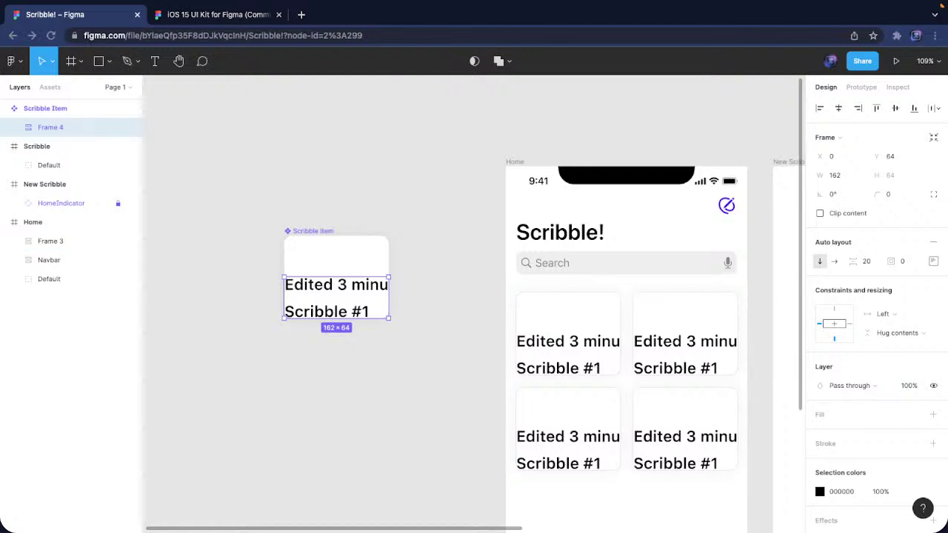
{"action": "left_click", "coordinate": [323, 290]}
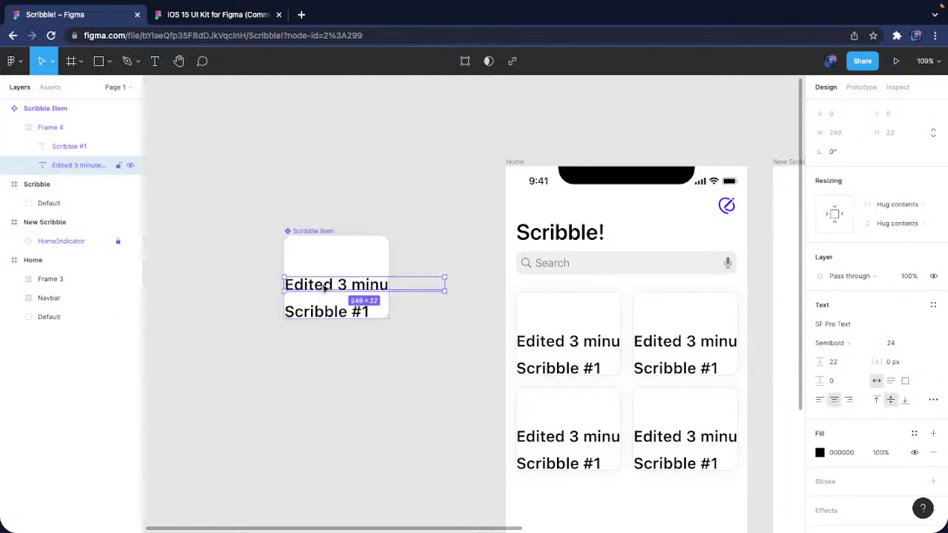
{"action": "left_click", "coordinate": [844, 360]}
{"action": "key", "text": "Return"}
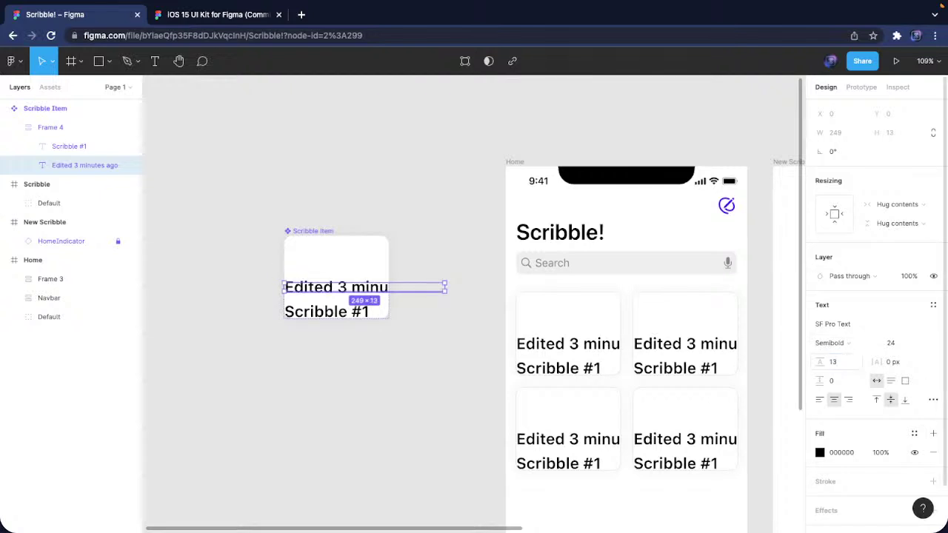
{"action": "key", "text": "ctrl+z"}
{"action": "left_click", "coordinate": [865, 343]}
{"action": "left_click", "coordinate": [919, 344]}
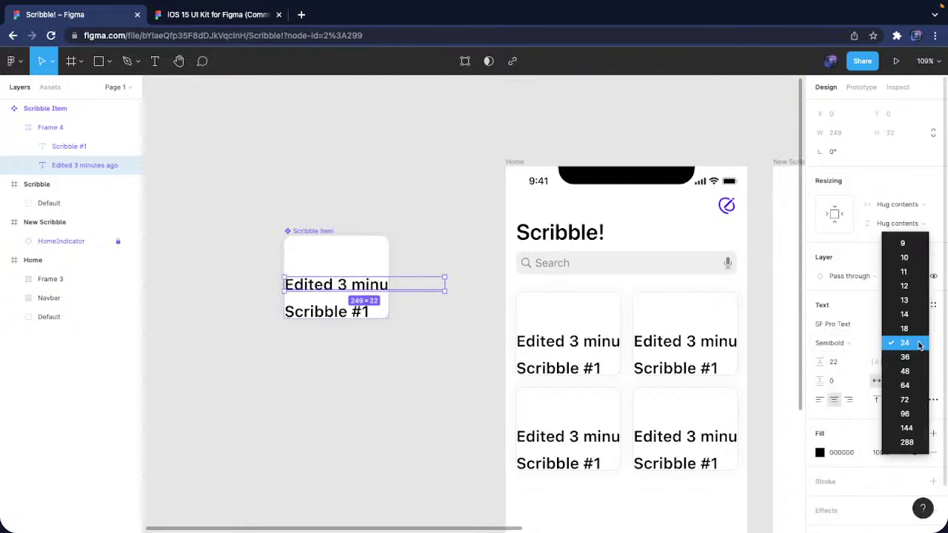
{"action": "left_click", "coordinate": [919, 344]}
{"action": "key", "text": "1"}
{"action": "key", "text": "ctrl+z"}
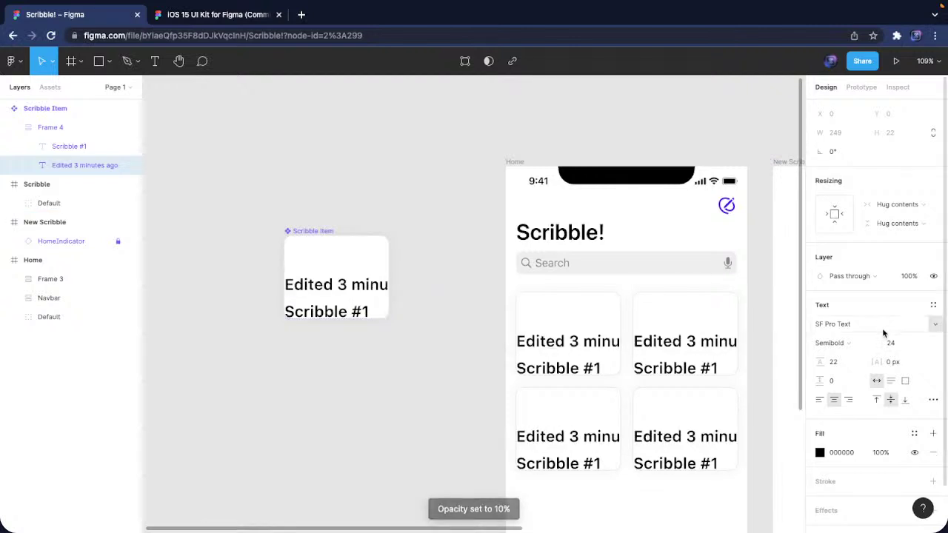
Set the "Edited 3 minutes ago" text to font size 13 with automatic line height
{"action": "left_click", "coordinate": [889, 343]}
{"action": "type", "text": "13"}
{"action": "key", "text": "Return"}
{"action": "left_click", "coordinate": [848, 364]}
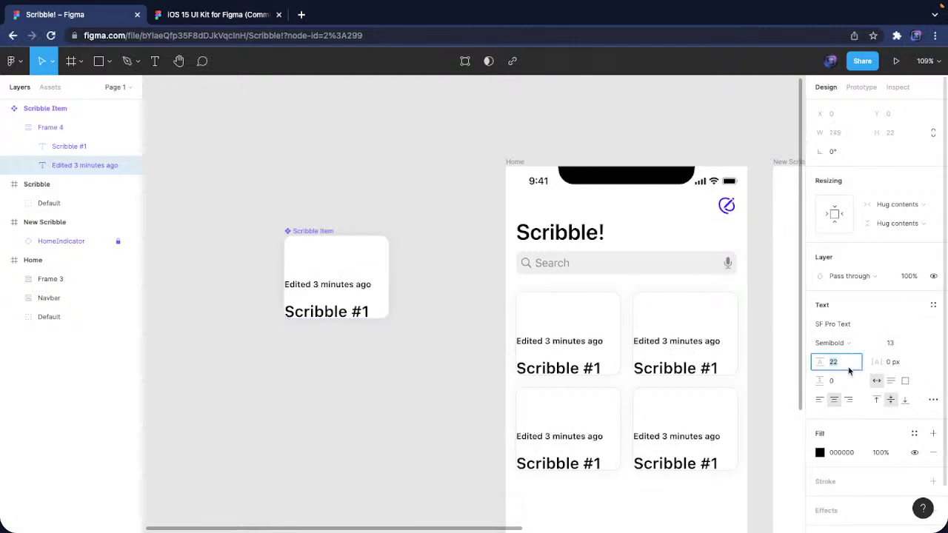
{"action": "key", "text": "BackSpace"}
{"action": "key", "text": "Return"}
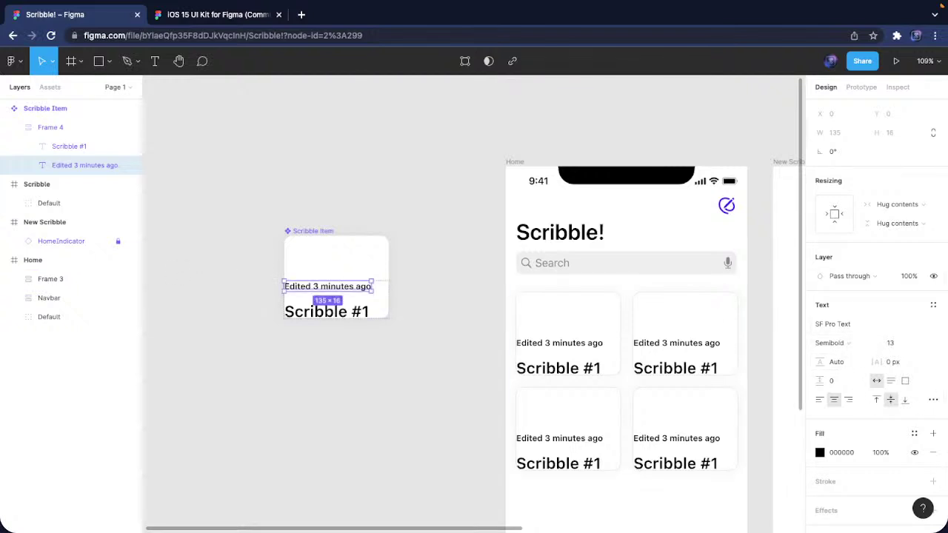
Set the letter case of the "Edited 3 minutes ago" text to uppercase
{"action": "left_click", "coordinate": [932, 399]}
{"action": "left_click", "coordinate": [734, 454]}
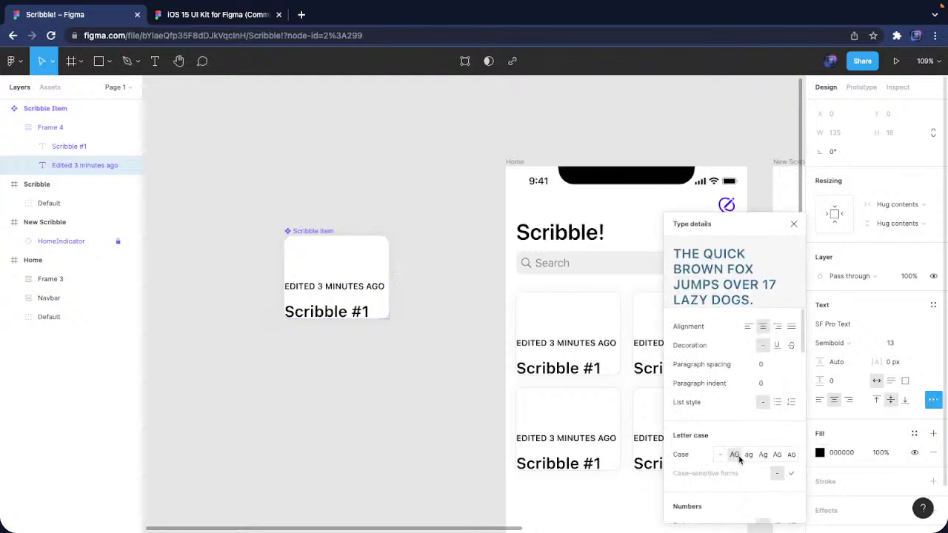
{"action": "left_click", "coordinate": [794, 224]}
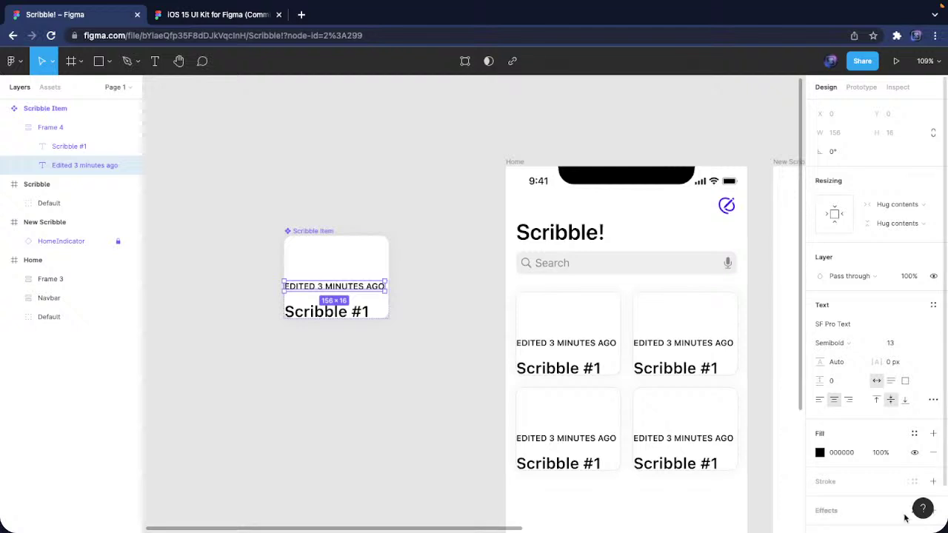
Set the "Edited 3 minutes ago" text in the Scribble Item component to font size 9
{"action": "left_click", "coordinate": [903, 345]}
{"action": "type", "text": "9"}
{"action": "key", "text": "Return"}
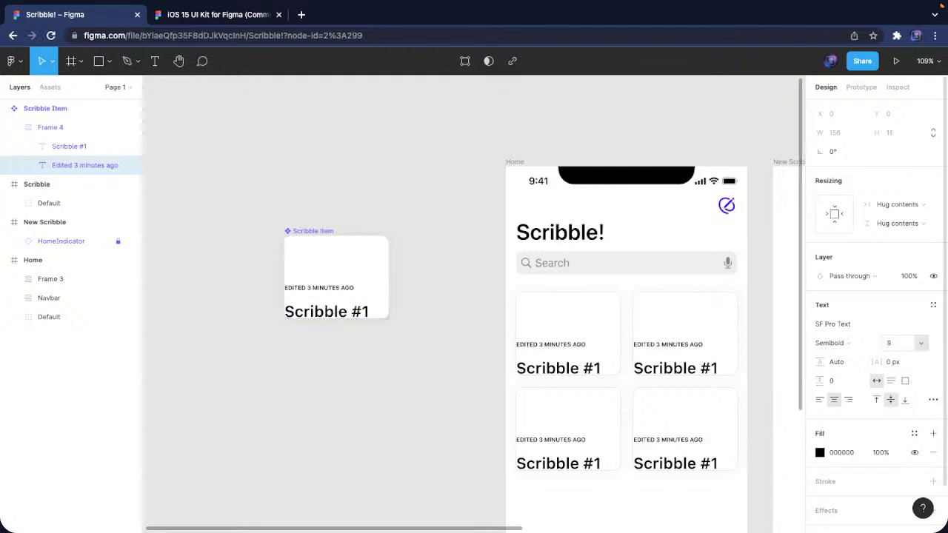
Set the card's text frame auto layout to an item spacing of 2 and a padding of 8
{"action": "left_click", "coordinate": [383, 294]}
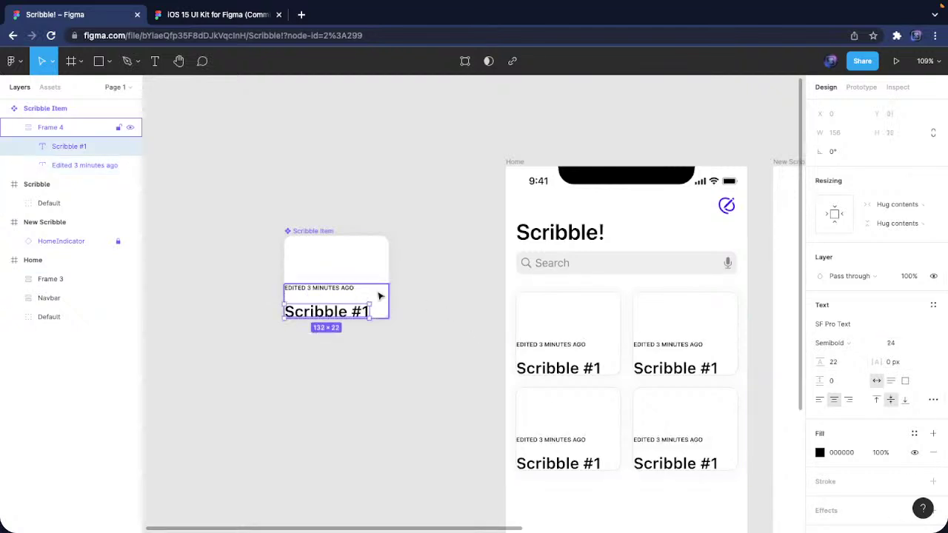
{"action": "left_click", "coordinate": [874, 266]}
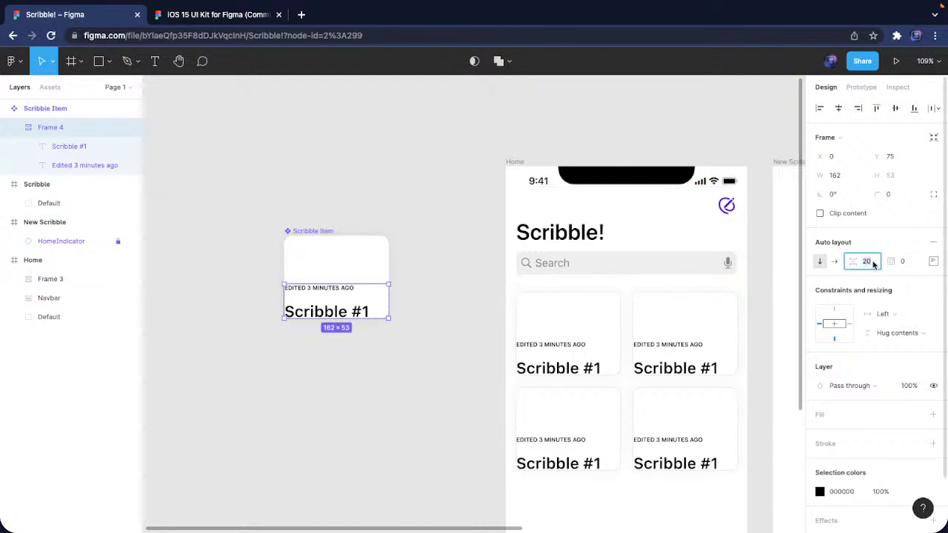
{"action": "type", "text": "2"}
{"action": "key", "text": "Return"}
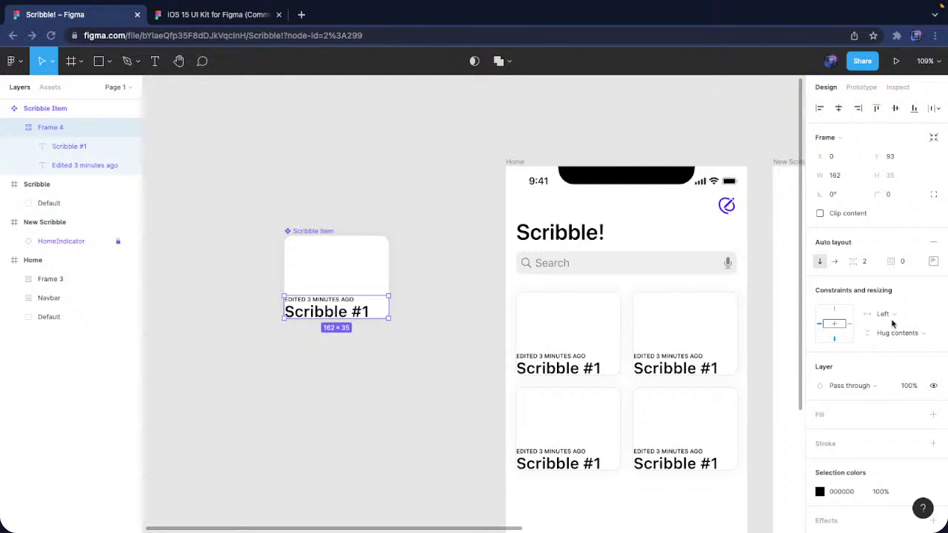
{"action": "left_click", "coordinate": [901, 260]}
{"action": "type", "text": "8"}
{"action": "key", "text": "Return"}
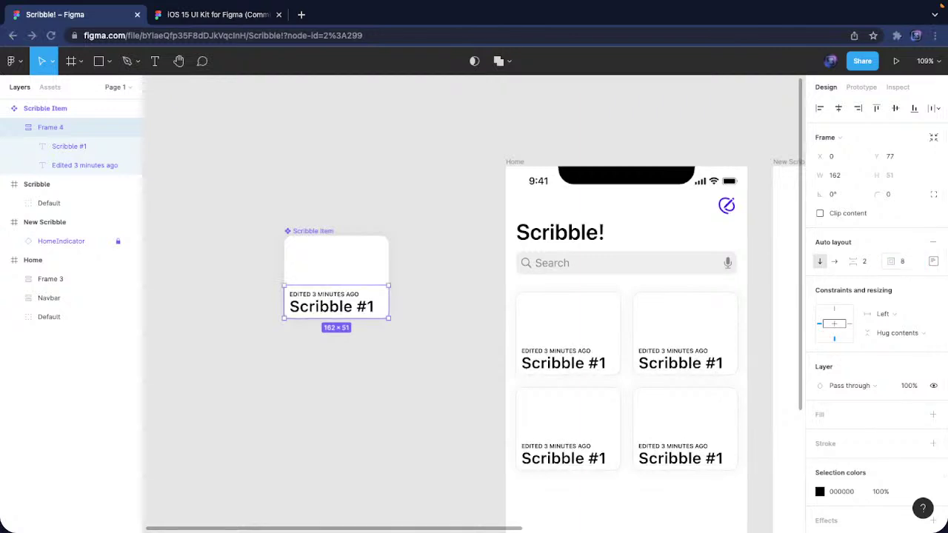
{"action": "left_click", "coordinate": [933, 262]}
Try stretching the Scribble Item component downward to test the text frame's bottom constraint, and undo the resize
{"action": "left_click", "coordinate": [319, 231]}
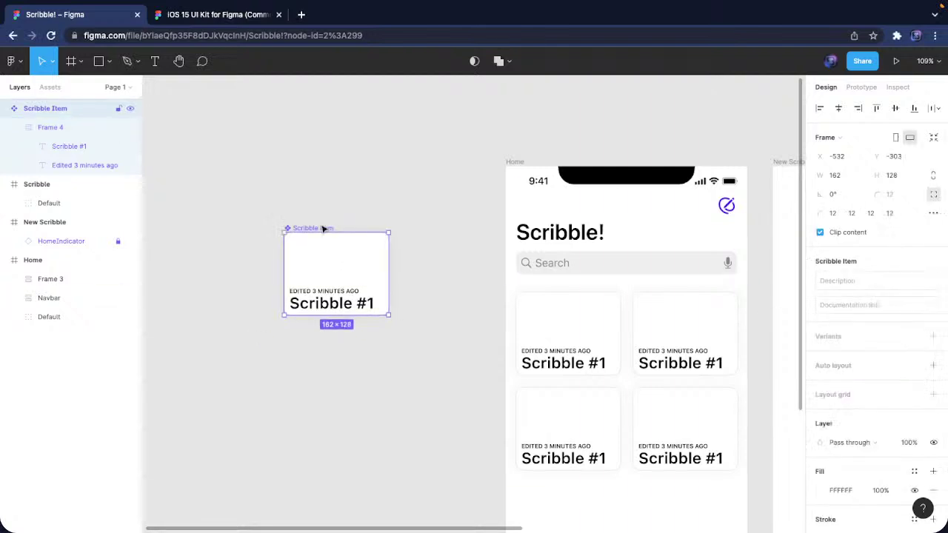
{"action": "left_click_drag", "start_coordinate": [337, 316], "coordinate": [339, 401]}
{"action": "key", "text": "ctrl+z"}
Switch to the iOS 15 UI Kit file and copy the hex code of the SystemGray/Light swatch
{"action": "left_click", "coordinate": [219, 14]}
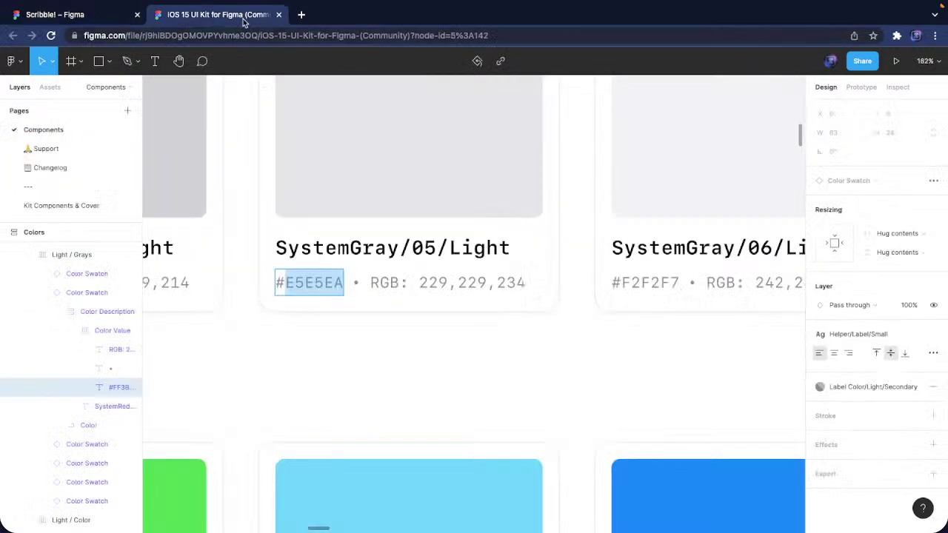
{"action": "scroll", "coordinate": [722, 453], "scroll_direction": "left", "scroll_amount": 10}
{"action": "scroll", "coordinate": [721, 453], "scroll_direction": "up", "scroll_amount": 4}
{"action": "scroll", "coordinate": [525, 425], "scroll_direction": "down", "scroll_amount": 2}
{"action": "scroll", "coordinate": [309, 413], "scroll_direction": "left", "scroll_amount": 10}
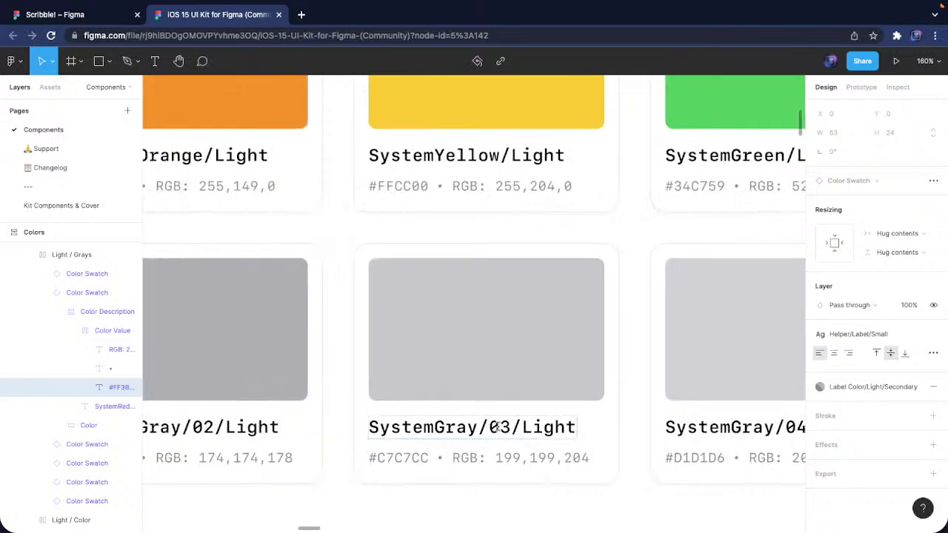
{"action": "scroll", "coordinate": [230, 428], "scroll_direction": "left", "scroll_amount": 5}
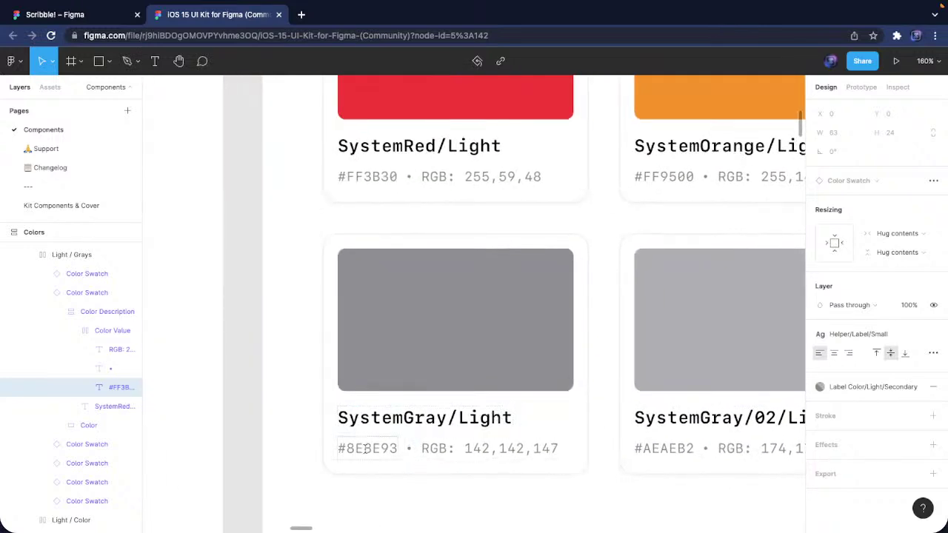
{"action": "scroll", "coordinate": [647, 449], "scroll_direction": "down", "scroll_amount": 10}
{"action": "scroll", "coordinate": [646, 448], "scroll_direction": "right", "scroll_amount": 5}
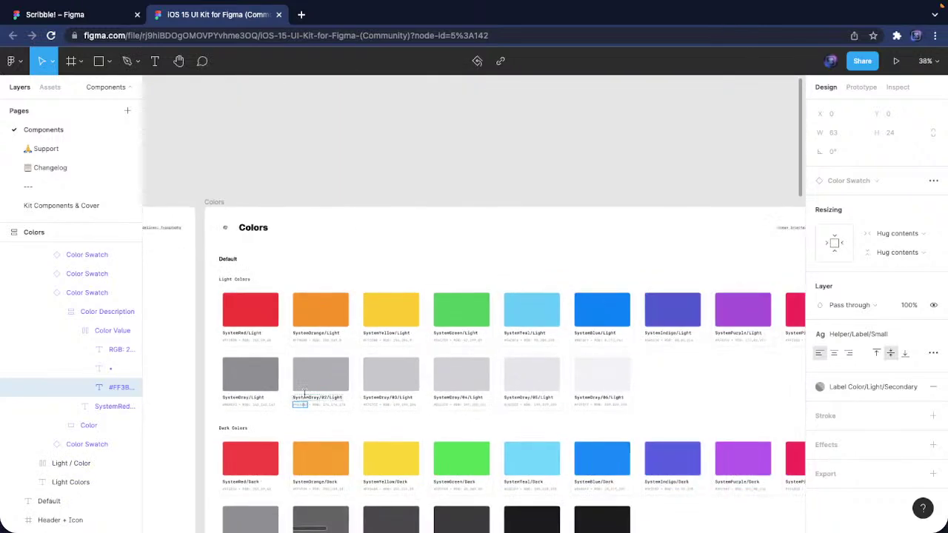
{"action": "scroll", "coordinate": [631, 370], "scroll_direction": "left", "scroll_amount": 1}
{"action": "scroll", "coordinate": [260, 408], "scroll_direction": "up", "scroll_amount": 3}
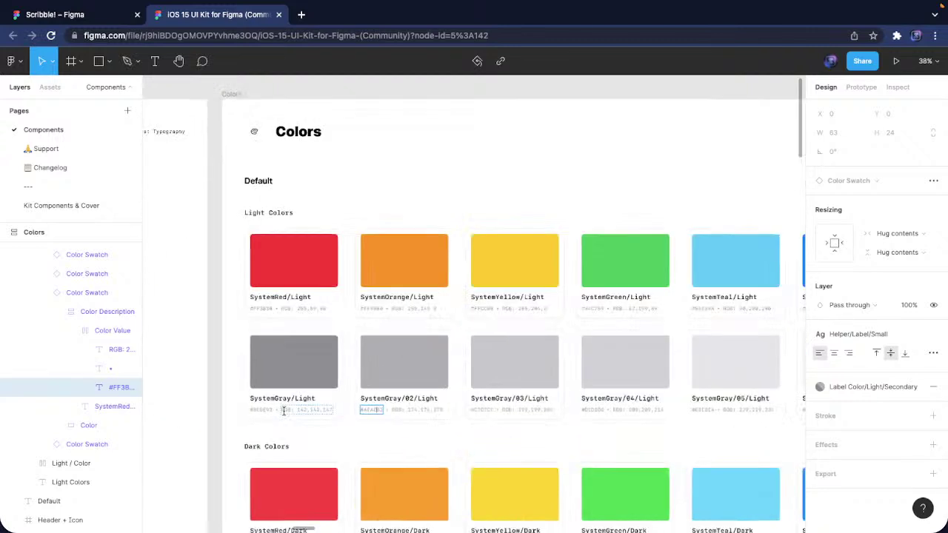
{"action": "left_click", "coordinate": [261, 410]}
Return to the Scribble! file and set the "Edited 3 minutes ago" text fill to 8E8E93
{"action": "left_click", "coordinate": [106, 17]}
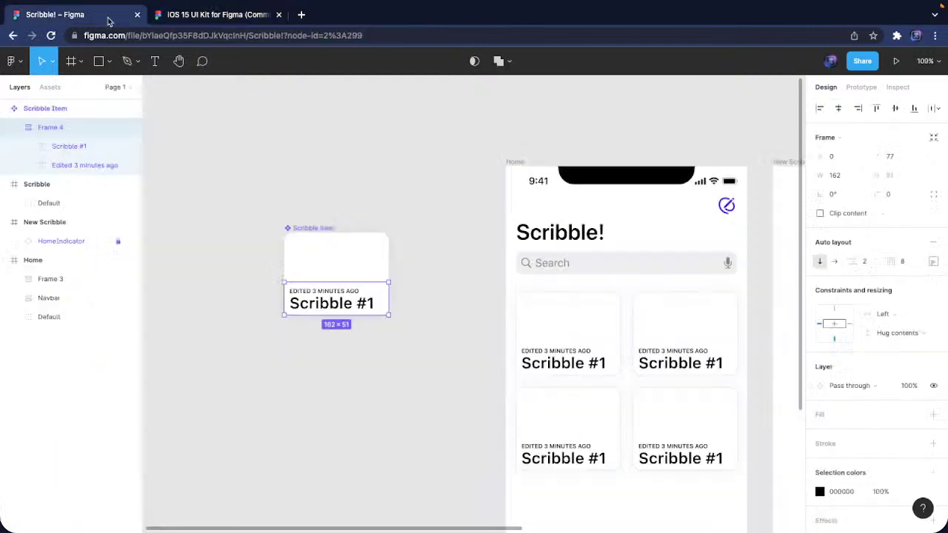
{"action": "left_click", "coordinate": [335, 294]}
{"action": "left_click", "coordinate": [848, 452]}
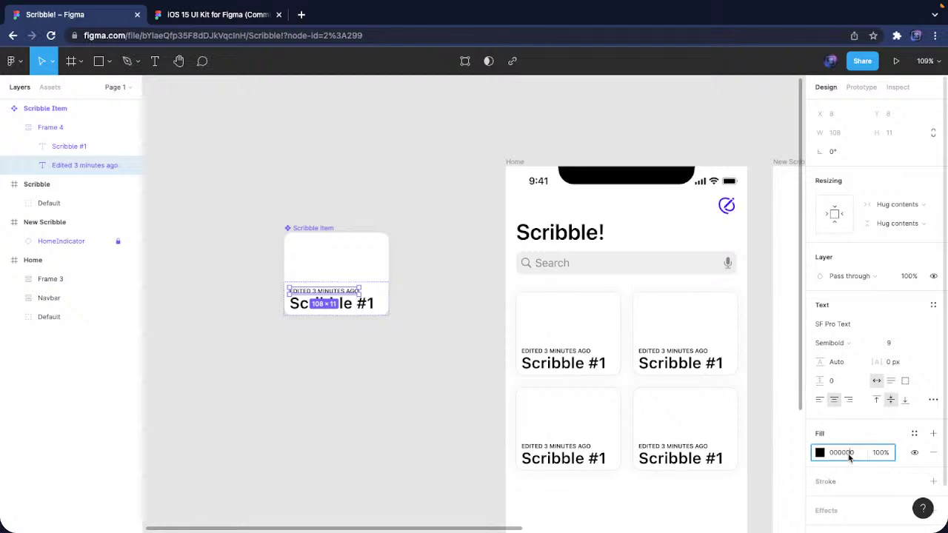
{"action": "type", "text": "#8E8E93"}
{"action": "key", "text": "Return"}
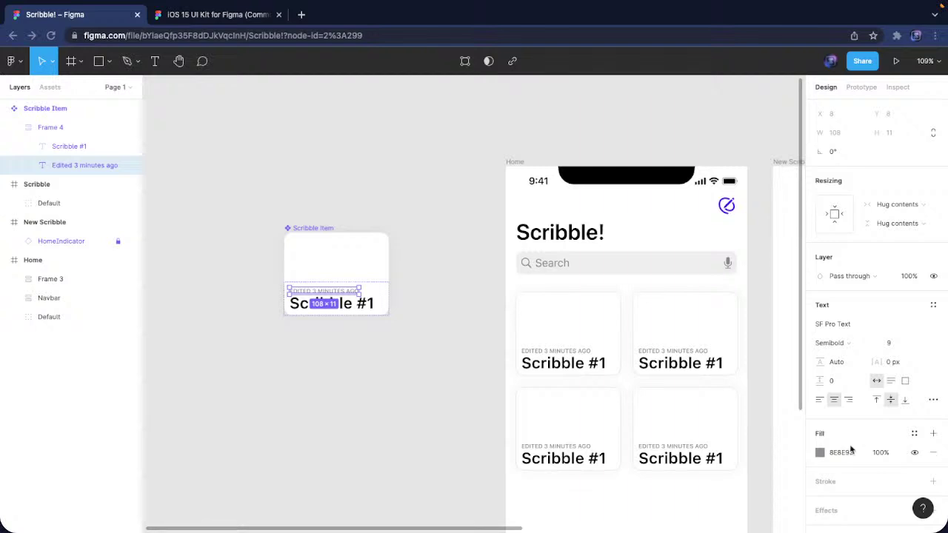
Set the card's "Scribble #1" title to font size 14 with automatic line height and Medium weight
{"action": "left_click", "coordinate": [351, 305]}
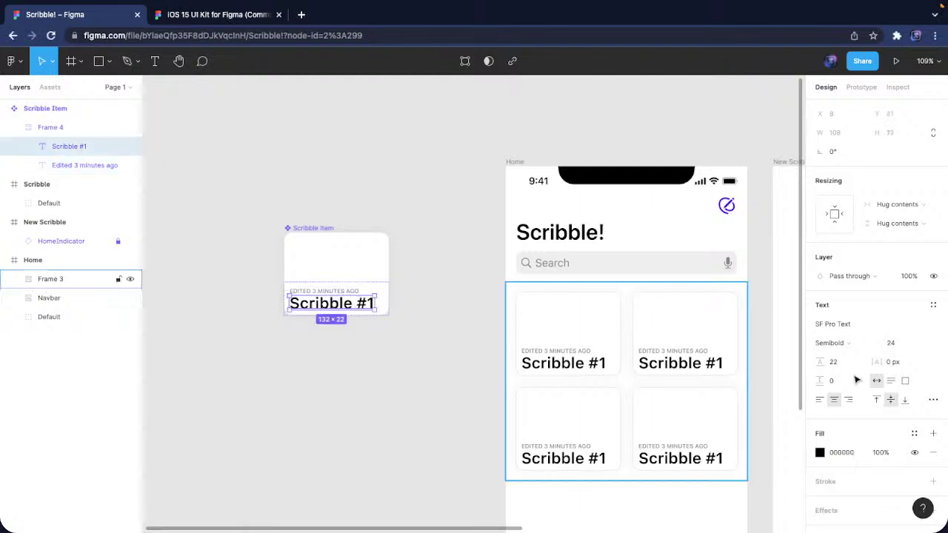
{"action": "left_click", "coordinate": [895, 343]}
{"action": "type", "text": "14"}
{"action": "key", "text": "Return"}
{"action": "key", "text": "Tab"}
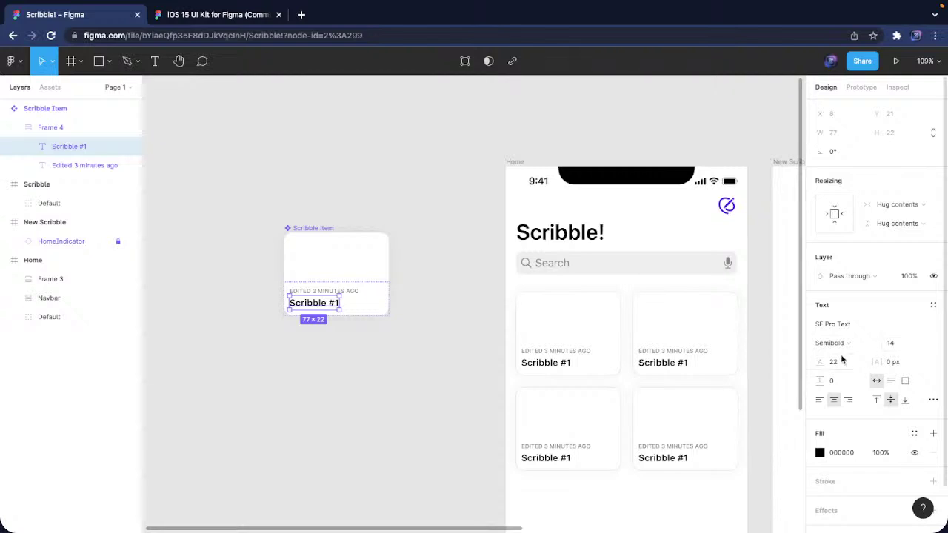
{"action": "key", "text": "Return"}
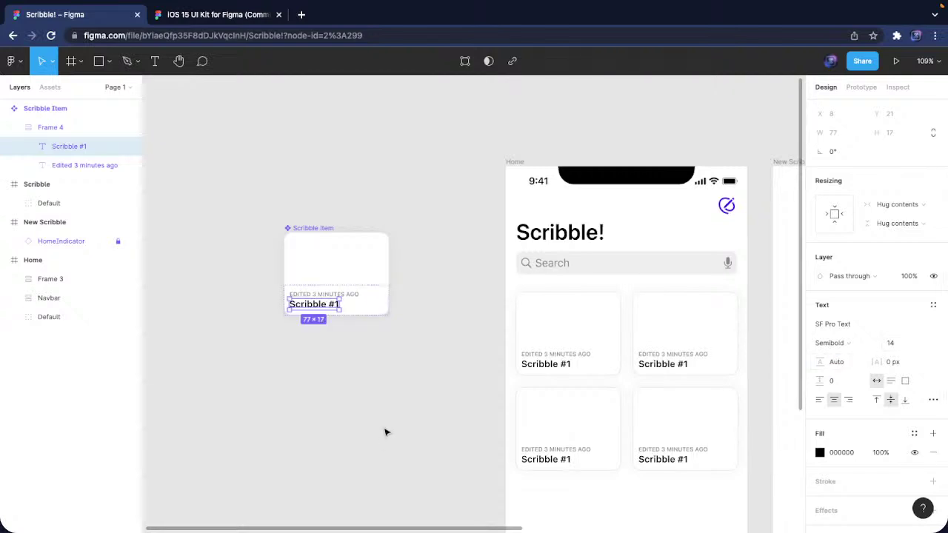
{"action": "left_click", "coordinate": [872, 343]}
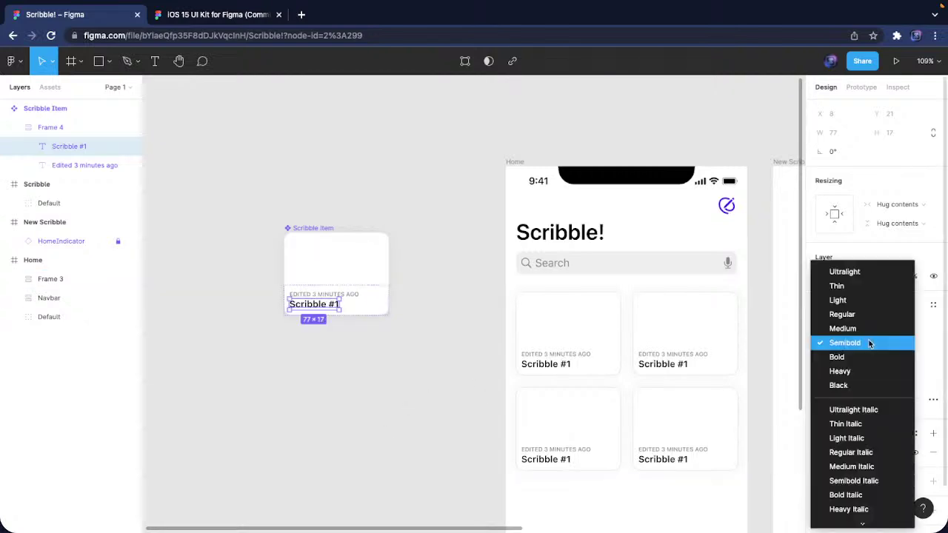
{"action": "left_click", "coordinate": [844, 328]}
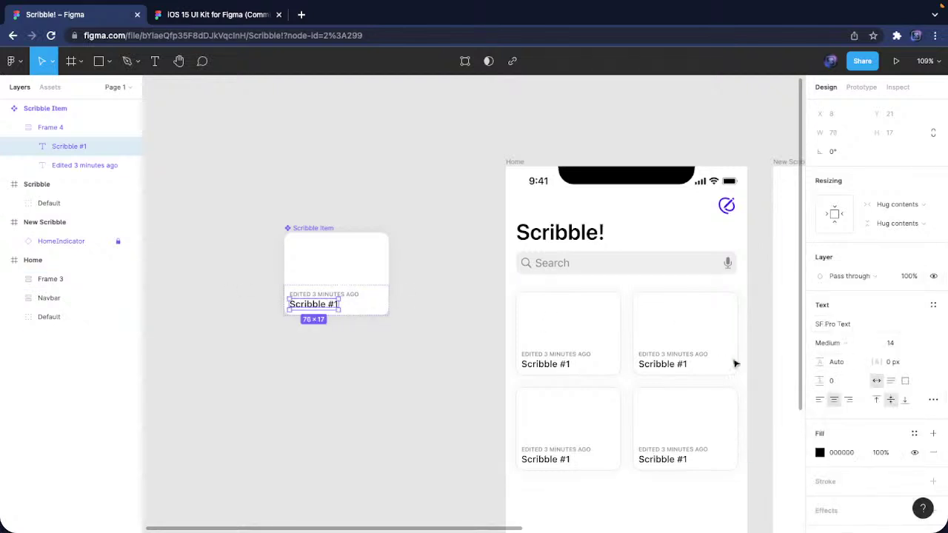
Set the item spacing of the card's text frame to 4
{"action": "left_click", "coordinate": [351, 326]}
{"action": "scroll", "coordinate": [358, 312], "scroll_direction": "left", "scroll_amount": 2}
{"action": "left_click", "coordinate": [398, 303]}
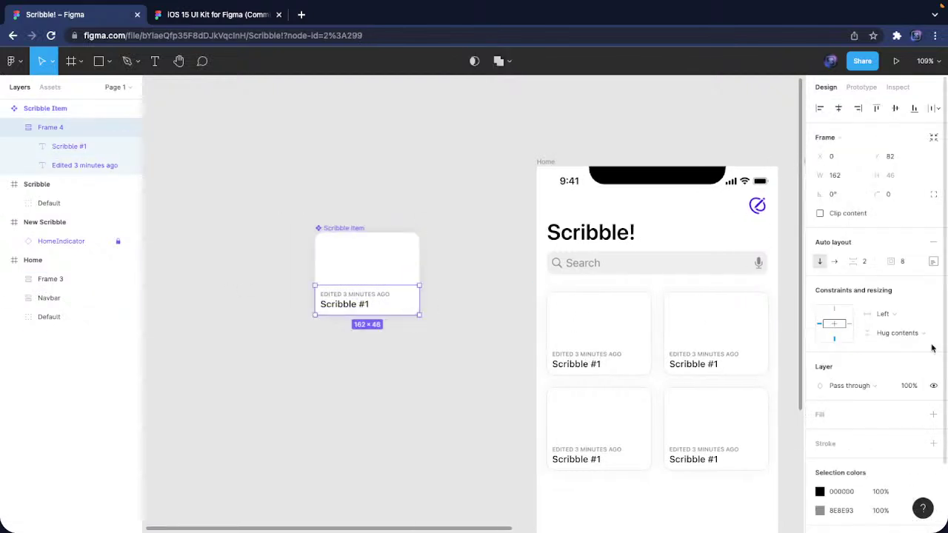
{"action": "left_click", "coordinate": [871, 261]}
{"action": "type", "text": "4"}
{"action": "key", "text": "Return"}
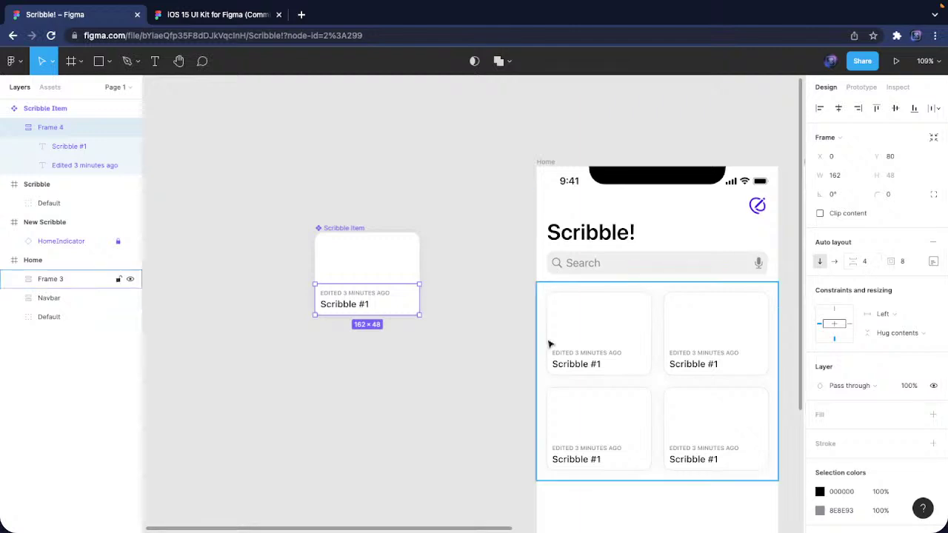
{"action": "left_click", "coordinate": [380, 367]}
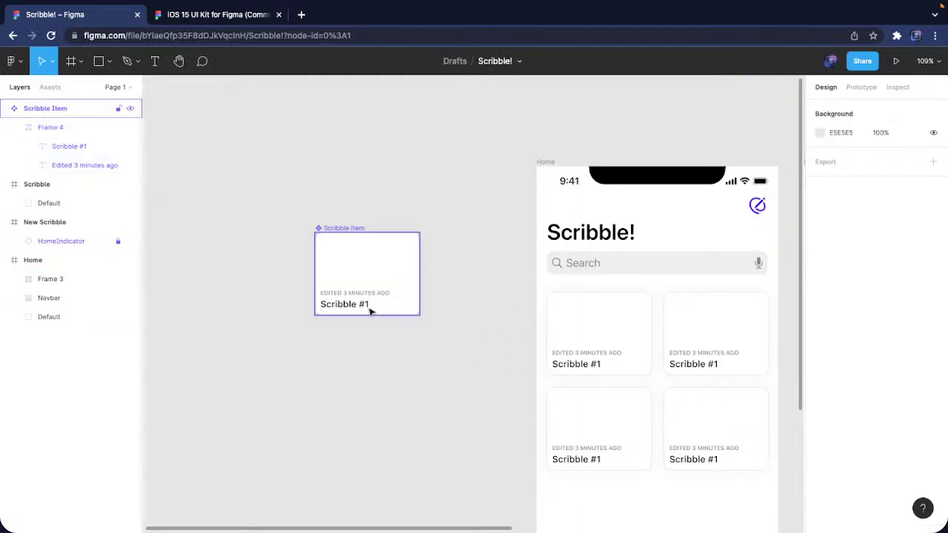
Add a black 1-wide stroke and a white FFFFFF fill to the card's text frame
{"action": "scroll", "coordinate": [385, 307], "scroll_direction": "left", "scroll_amount": 2}
{"action": "scroll", "coordinate": [402, 304], "scroll_direction": "up", "scroll_amount": 3}
{"action": "left_click", "coordinate": [407, 308]}
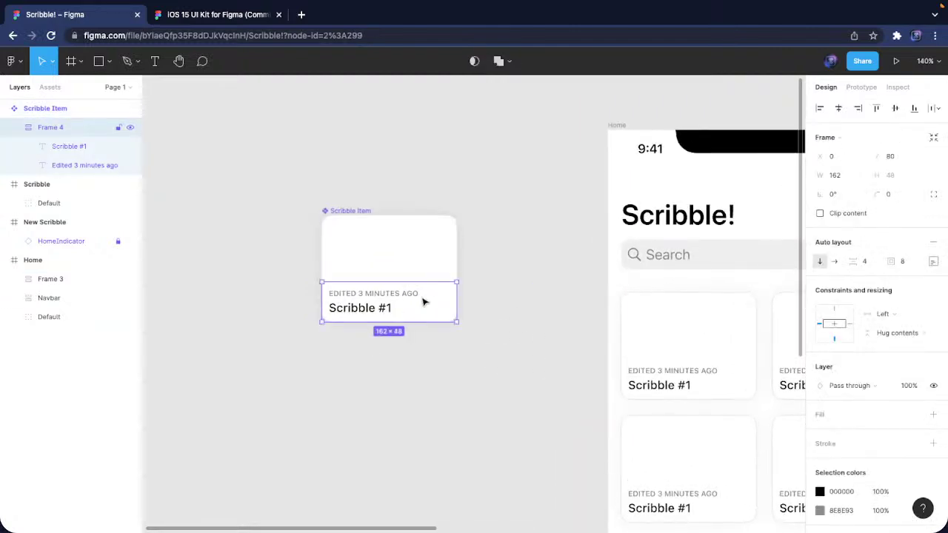
{"action": "left_click", "coordinate": [934, 443]}
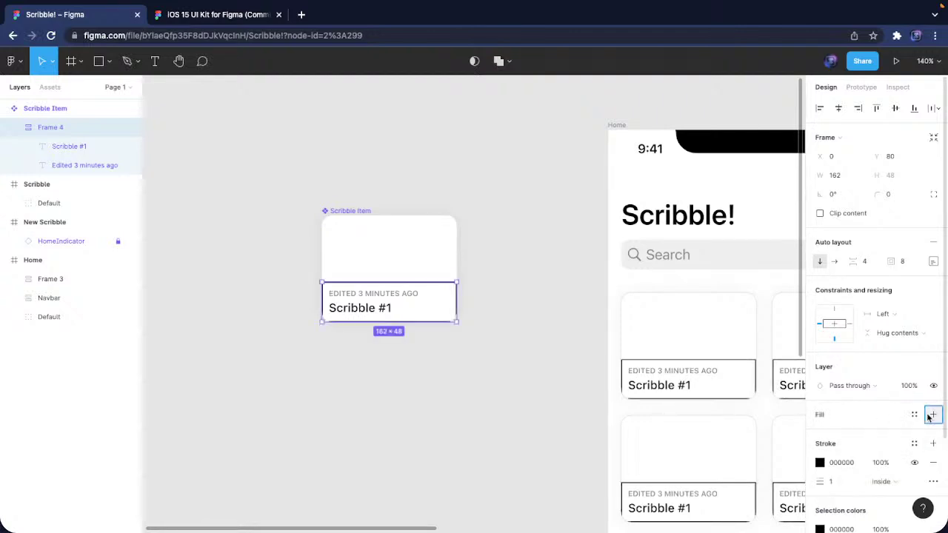
{"action": "left_click", "coordinate": [932, 416]}
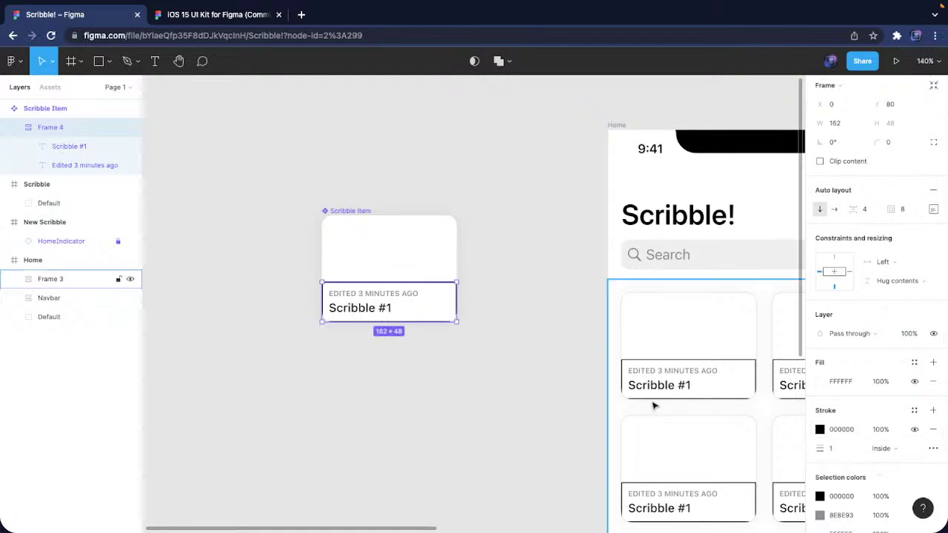
Set the stroke position of the card's text frame to Outside
{"action": "left_click", "coordinate": [375, 343]}
{"action": "double_click", "coordinate": [383, 313]}
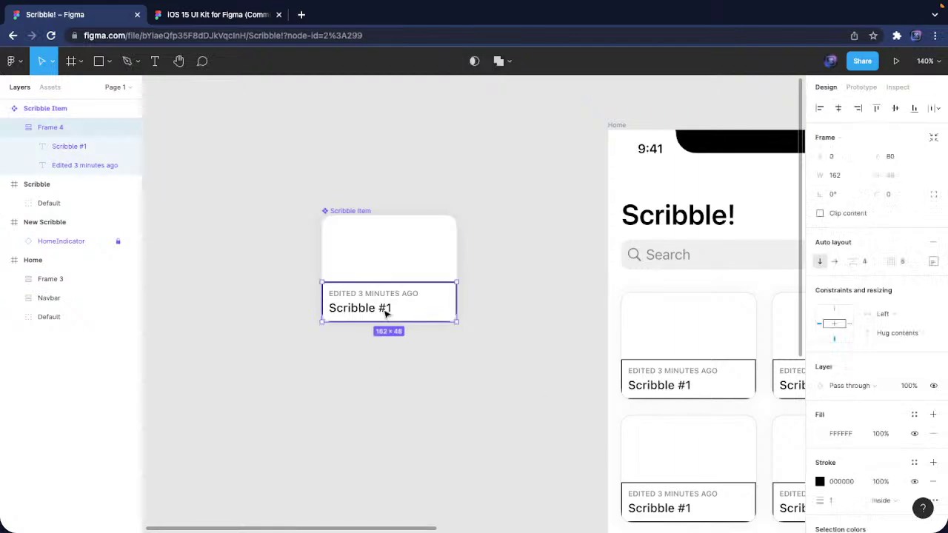
{"action": "left_click", "coordinate": [882, 500]}
{"action": "left_click", "coordinate": [889, 499]}
{"action": "left_click", "coordinate": [190, 330]}
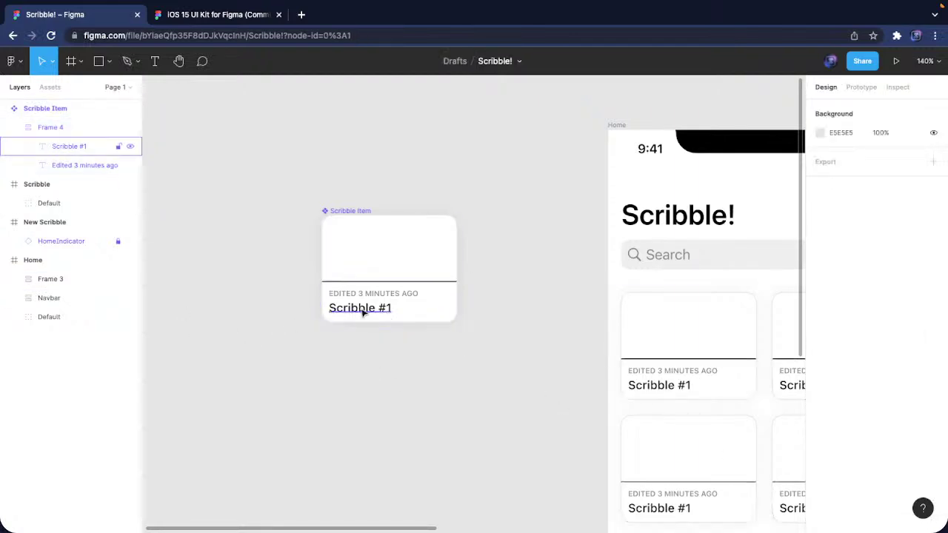
Check the light SystemGray swatches in the iOS 15 UI Kit file and return to the Scribble! file
{"action": "left_click", "coordinate": [206, 16]}
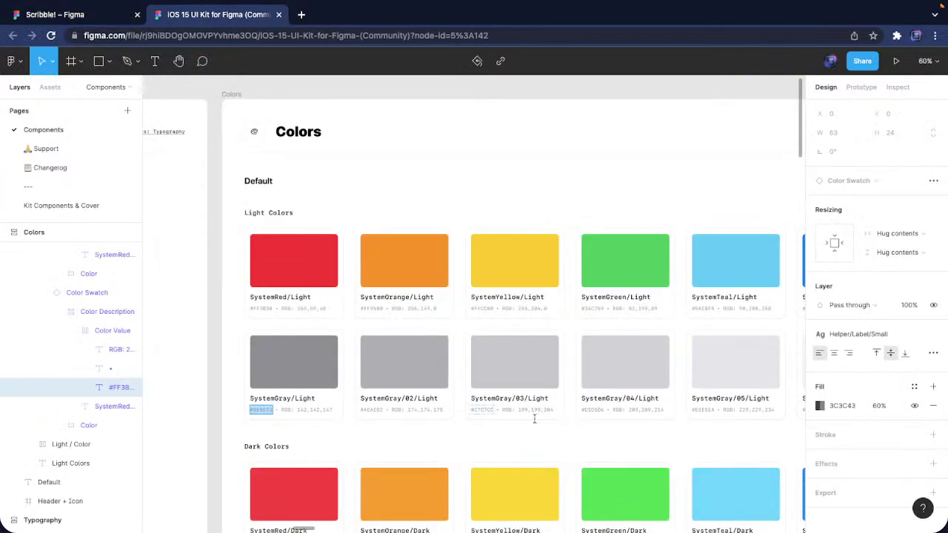
{"action": "left_click", "coordinate": [626, 400]}
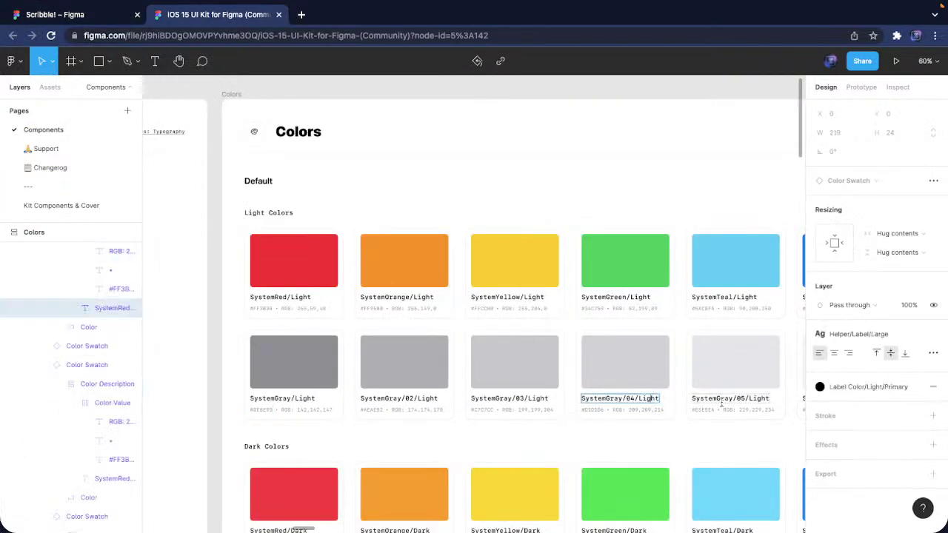
{"action": "left_click", "coordinate": [68, 15]}
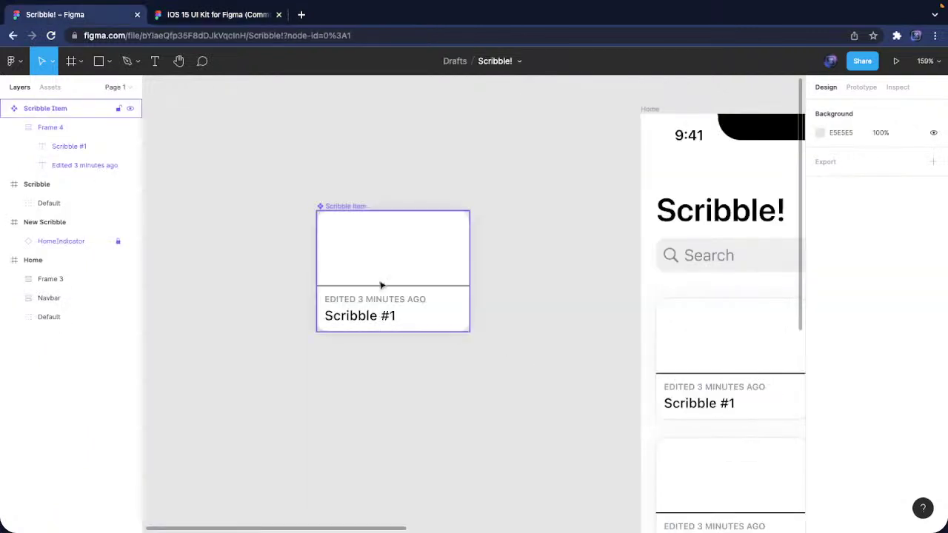
Set the stroke color of the card's text frame to E5E5EA, matching the Scribble Item component's outline
{"action": "left_click", "coordinate": [343, 212]}
{"action": "scroll", "coordinate": [911, 489], "scroll_direction": "down", "scroll_amount": 5}
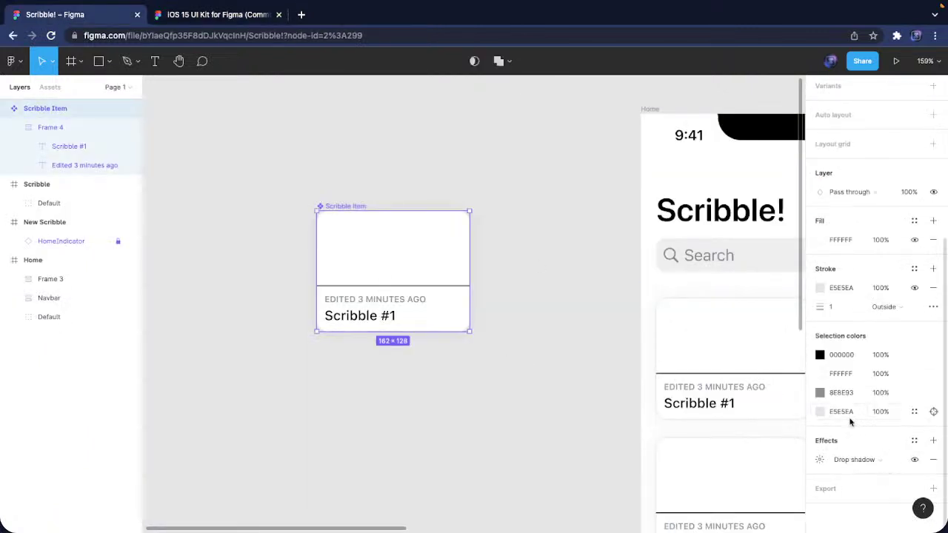
{"action": "left_click", "coordinate": [856, 355]}
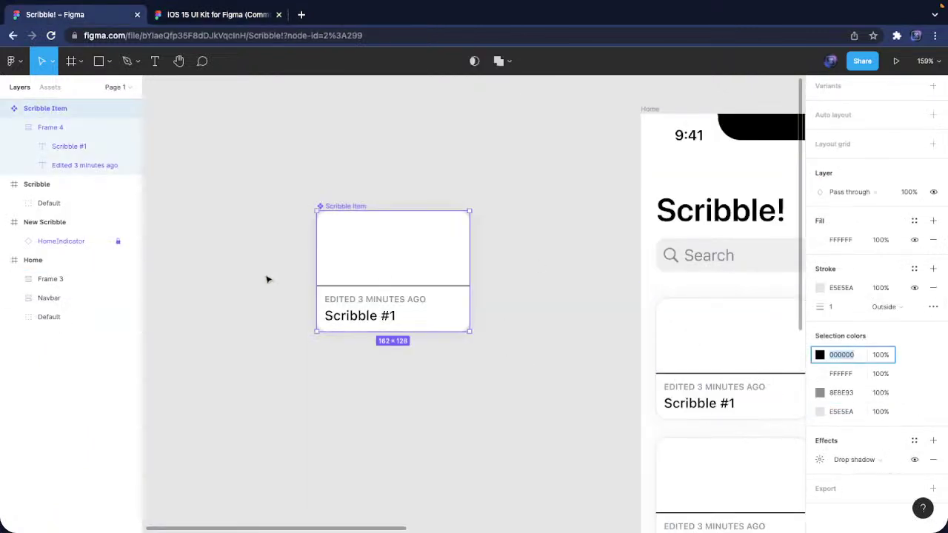
{"action": "left_click", "coordinate": [383, 303]}
{"action": "left_click", "coordinate": [842, 354]}
{"action": "type", "text": "E5E5EA"}
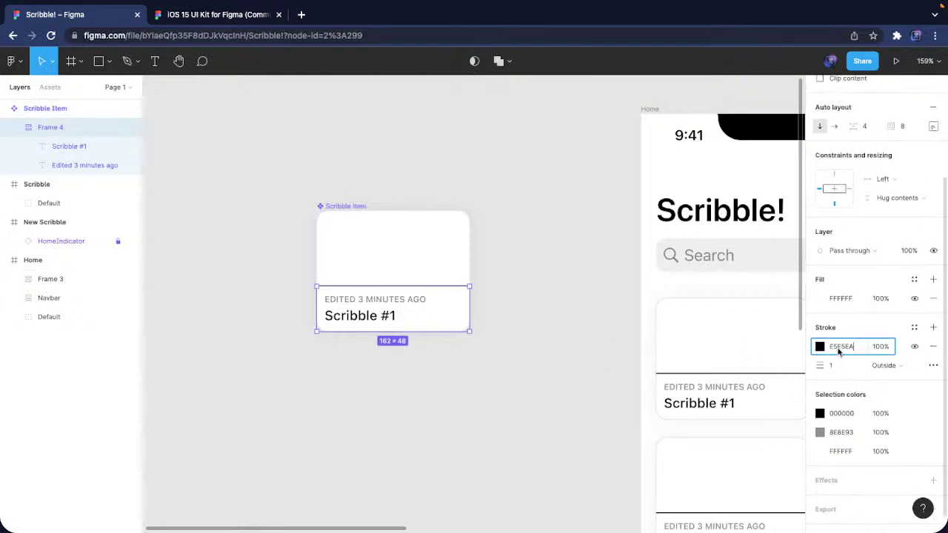
{"action": "key", "text": "Return"}
{"action": "left_click", "coordinate": [409, 338]}
{"action": "scroll", "coordinate": [406, 336], "scroll_direction": "left", "scroll_amount": 3}
{"action": "scroll", "coordinate": [522, 311], "scroll_direction": "up", "scroll_amount": 3}
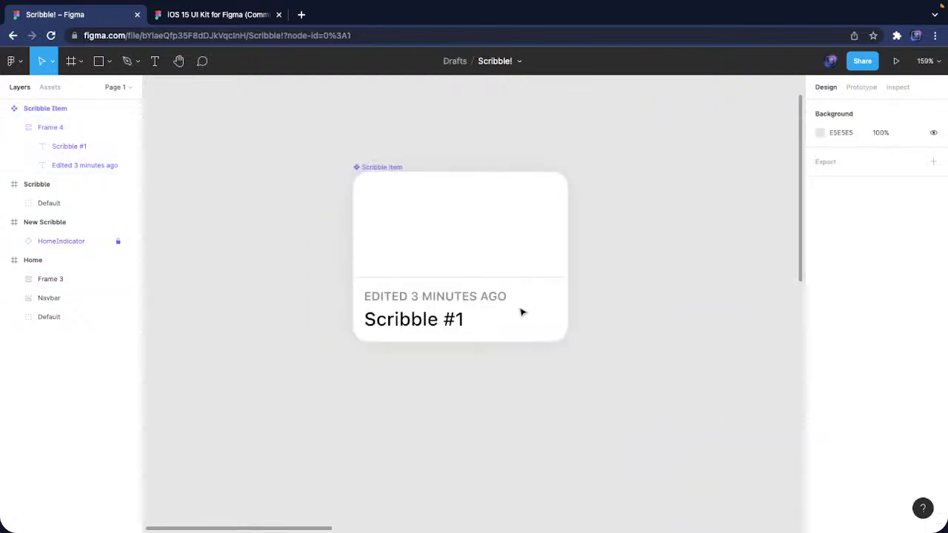
{"action": "scroll", "coordinate": [523, 312], "scroll_direction": "up", "scroll_amount": 3}
{"action": "scroll", "coordinate": [526, 319], "scroll_direction": "down", "scroll_amount": 3}
Copy the SystemGray/06/Light hex value from the iOS 15 UI Kit file and return to the Scribble! file
{"action": "left_click", "coordinate": [252, 16]}
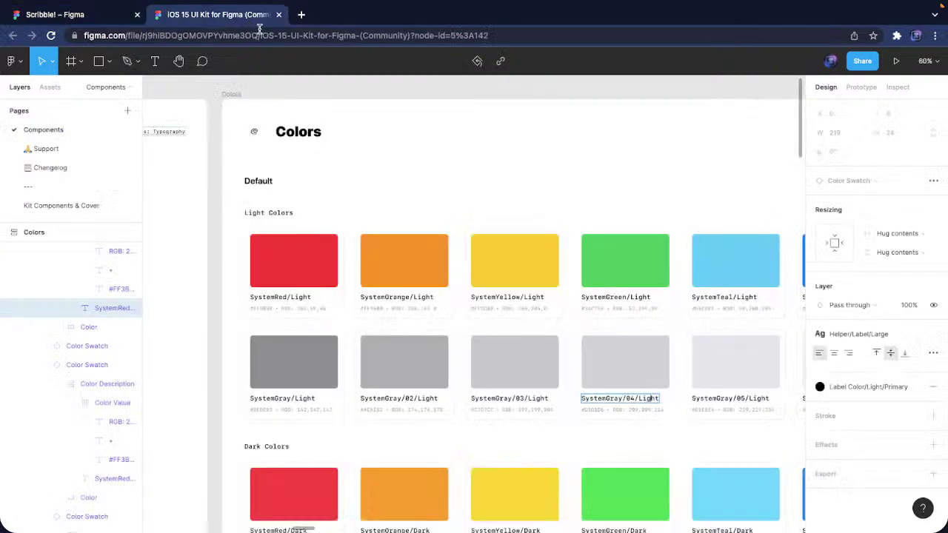
{"action": "scroll", "coordinate": [497, 408], "scroll_direction": "right", "scroll_amount": 3}
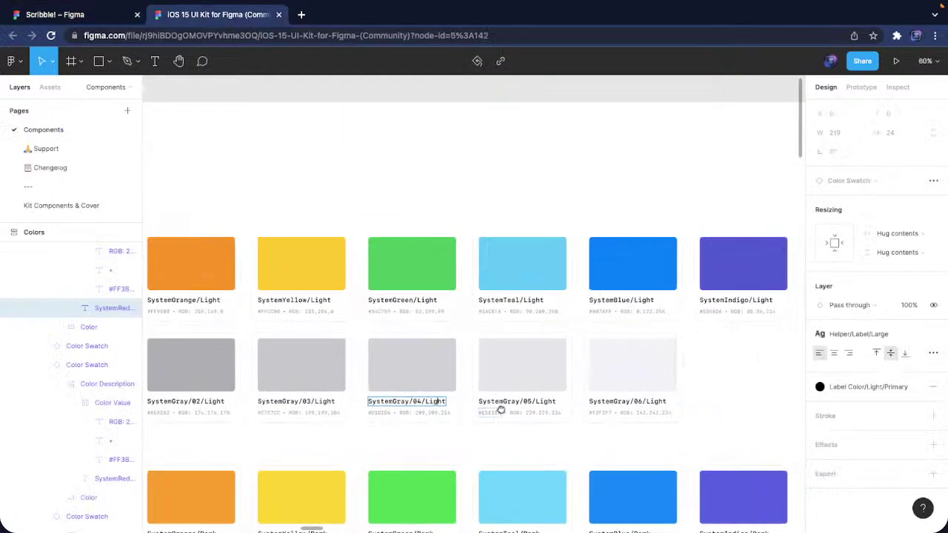
{"action": "left_click", "coordinate": [593, 412]}
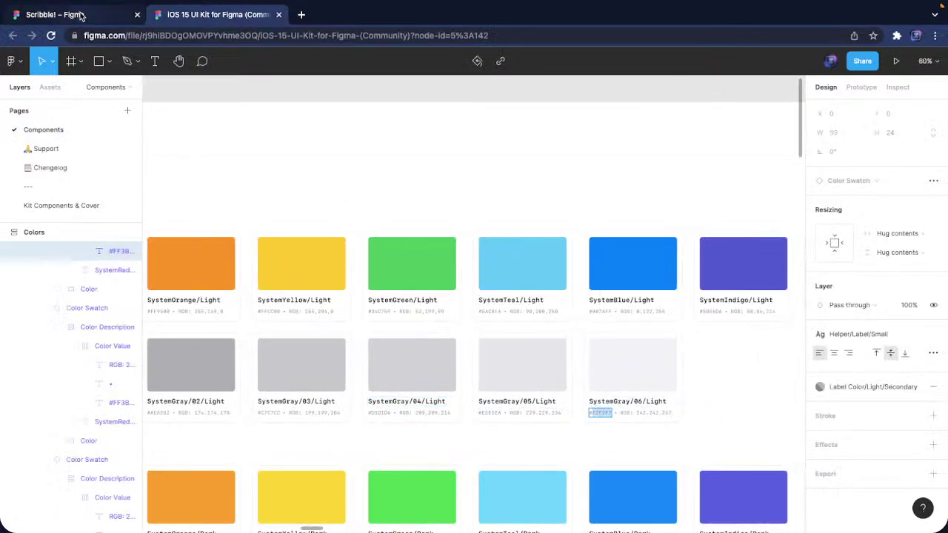
{"action": "left_click", "coordinate": [82, 16]}
Set the fill of the Scribble Item component's text frame to F2F2F7
{"action": "left_click", "coordinate": [523, 252]}
{"action": "left_click", "coordinate": [523, 252]}
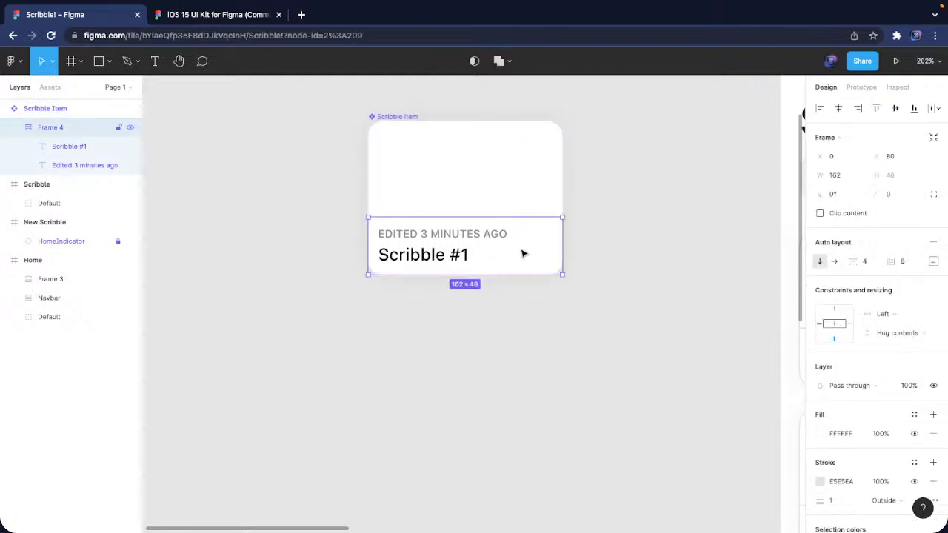
{"action": "left_click", "coordinate": [863, 433]}
{"action": "left_click", "coordinate": [563, 363]}
Replace the last-edited text of the second card in the Home grid's first row with 1/14/2021
{"action": "scroll", "coordinate": [548, 363], "scroll_direction": "right", "scroll_amount": 3}
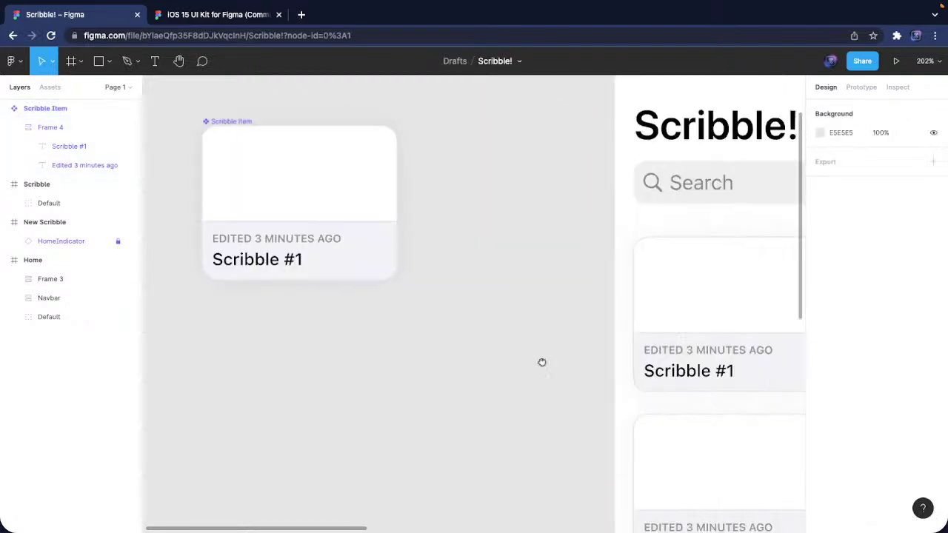
{"action": "scroll", "coordinate": [542, 362], "scroll_direction": "right", "scroll_amount": 5}
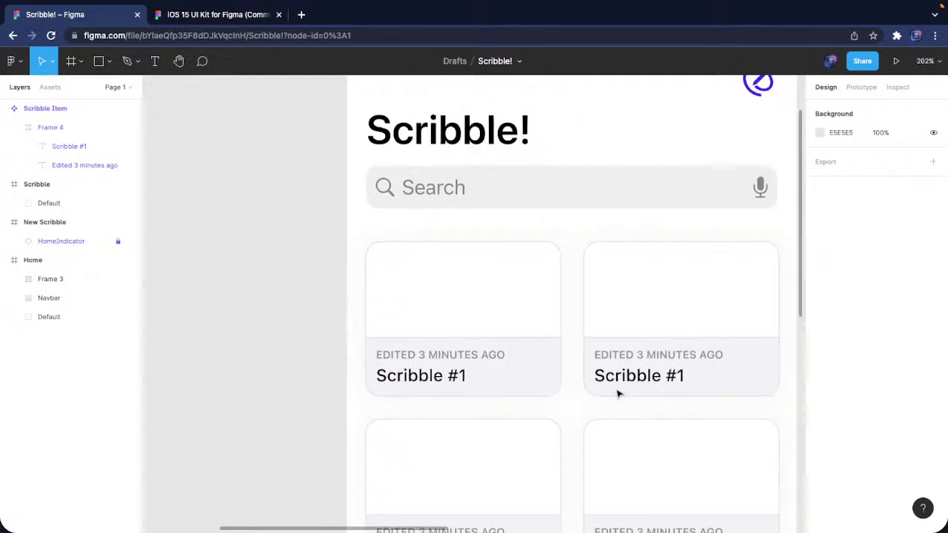
{"action": "scroll", "coordinate": [619, 393], "scroll_direction": "down", "scroll_amount": 5}
{"action": "scroll", "coordinate": [529, 375], "scroll_direction": "up", "scroll_amount": 2}
{"action": "scroll", "coordinate": [493, 334], "scroll_direction": "right", "scroll_amount": 3}
{"action": "scroll", "coordinate": [486, 323], "scroll_direction": "up", "scroll_amount": 1}
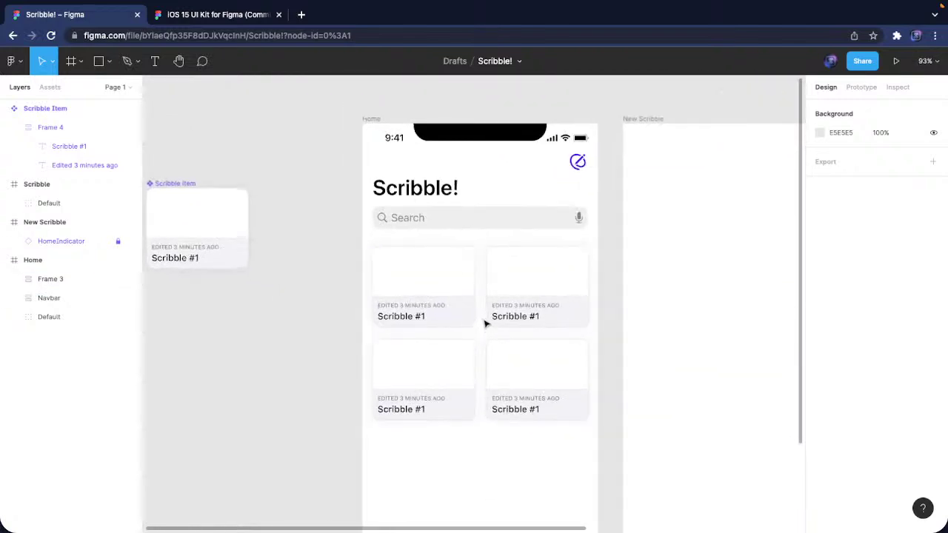
{"action": "left_click", "coordinate": [548, 304]}
{"action": "double_click", "coordinate": [548, 304]}
{"action": "double_click", "coordinate": [548, 305]}
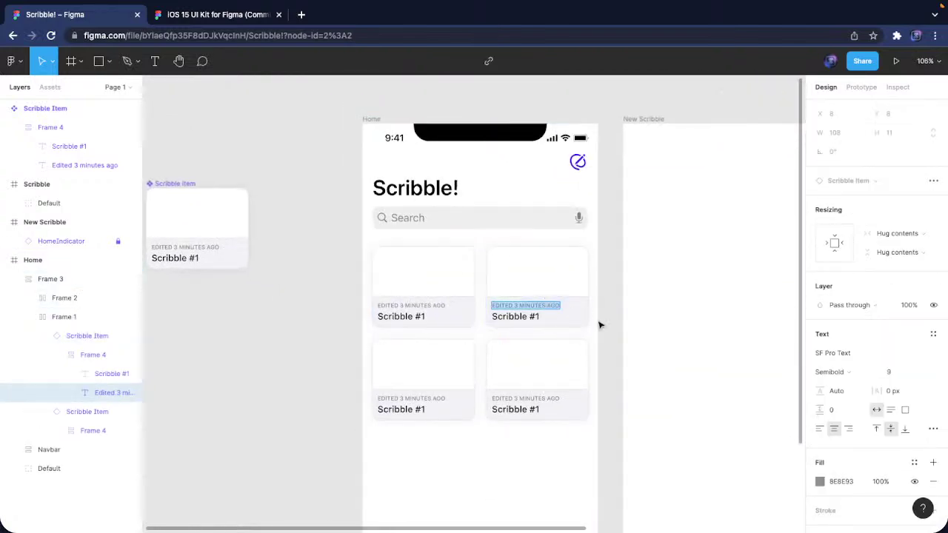
{"action": "key", "text": "BackSpace"}
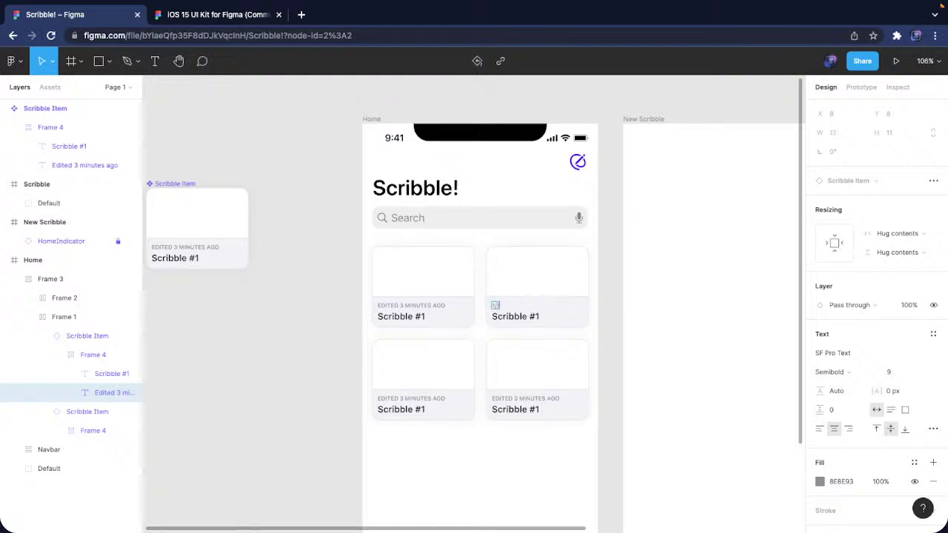
{"action": "type", "text": "1/14/2021"}
Set the date of the second row's first card to 12/31/2021 and correct the first row's second card to 1/14/2022
{"action": "left_click", "coordinate": [430, 398]}
{"action": "double_click", "coordinate": [433, 400]}
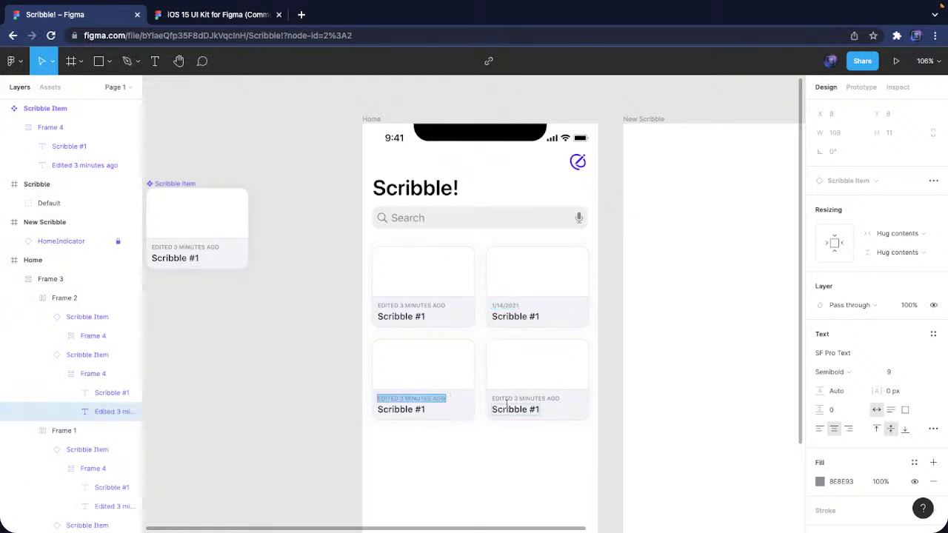
{"action": "type", "text": "12/31/2"}
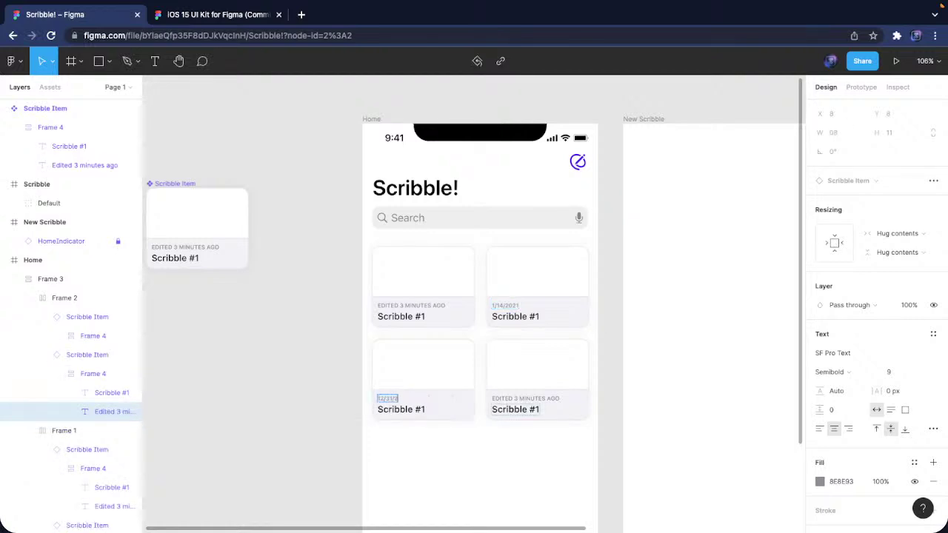
{"action": "type", "text": "021"}
{"action": "left_click", "coordinate": [529, 313]}
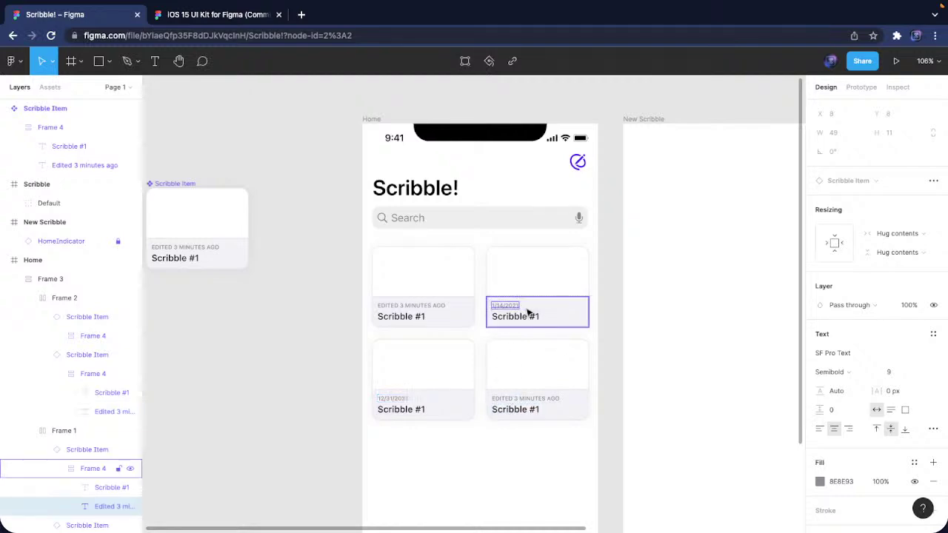
{"action": "double_click", "coordinate": [508, 306]}
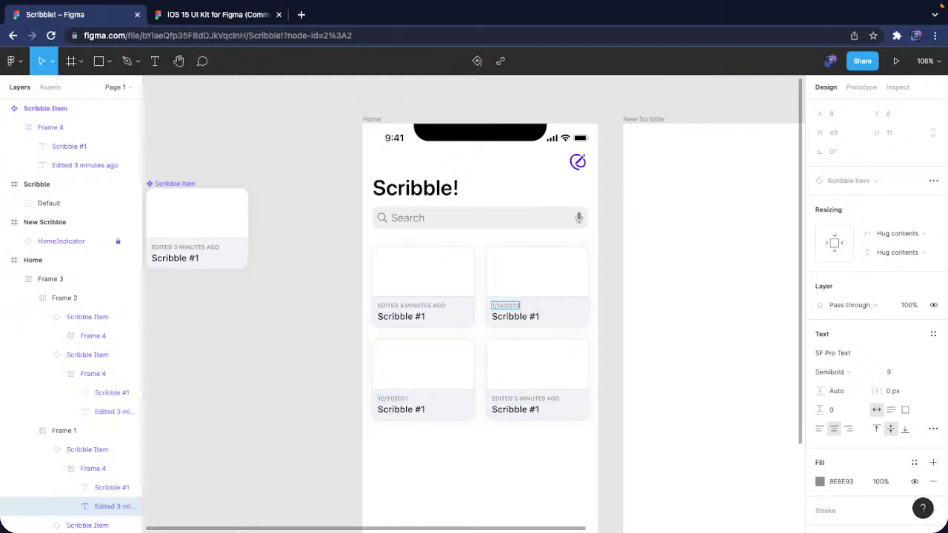
Change the second row's second card to the last-edited text "A LONG TIME AGO" and the title "IN A GALAXY FAR FAR AWAY"
{"action": "left_click", "coordinate": [549, 393]}
{"action": "double_click", "coordinate": [550, 394]}
{"action": "type", "text": "1"}
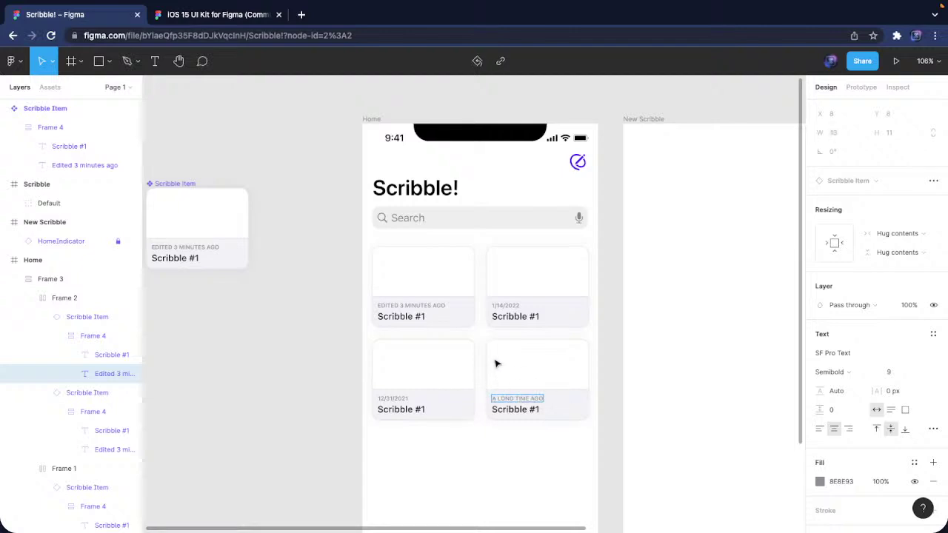
{"action": "double_click", "coordinate": [529, 410]}
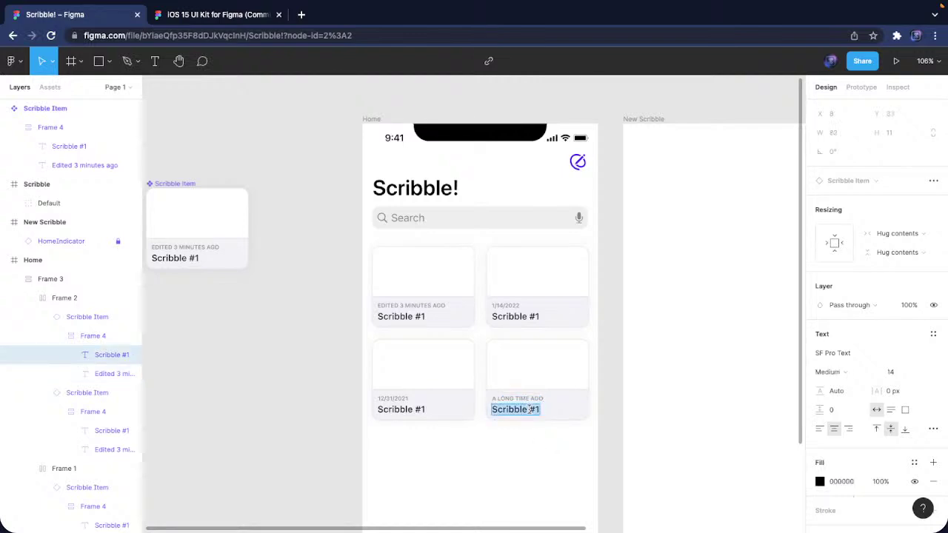
{"action": "type", "text": "IN A GALAXTY"}
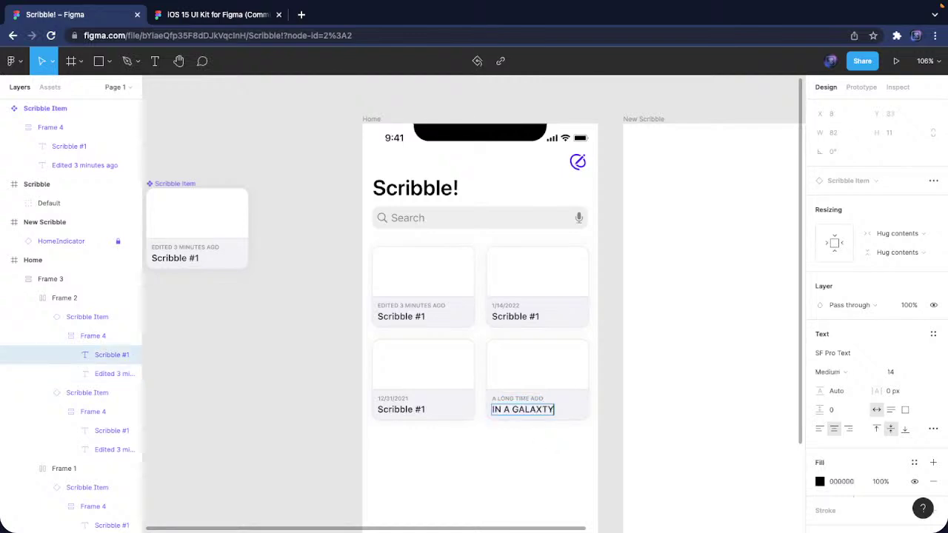
{"action": "key", "text": "BackSpace"}
{"action": "key", "text": "BackSpace"}
{"action": "type", "text": "Y FAR FAR"}
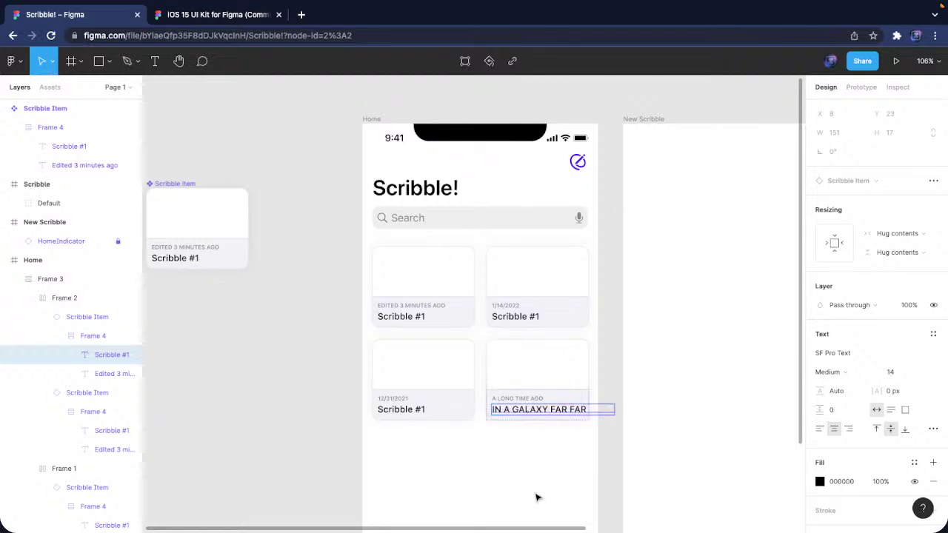
Try a fixed-size text box about 154 wide for the Scribble Item component's title
{"action": "left_click", "coordinate": [182, 260]}
{"action": "double_click", "coordinate": [182, 258]}
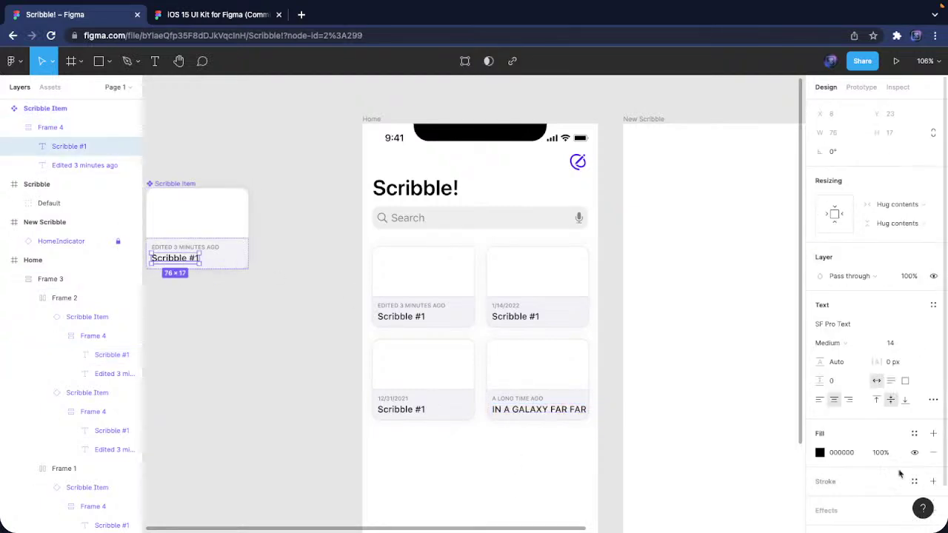
{"action": "left_click", "coordinate": [892, 381]}
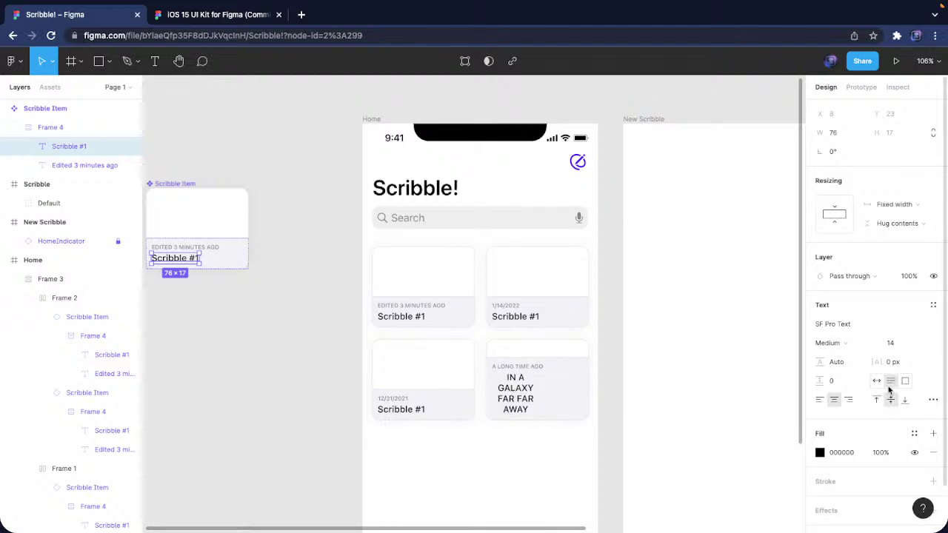
{"action": "left_click", "coordinate": [906, 382]}
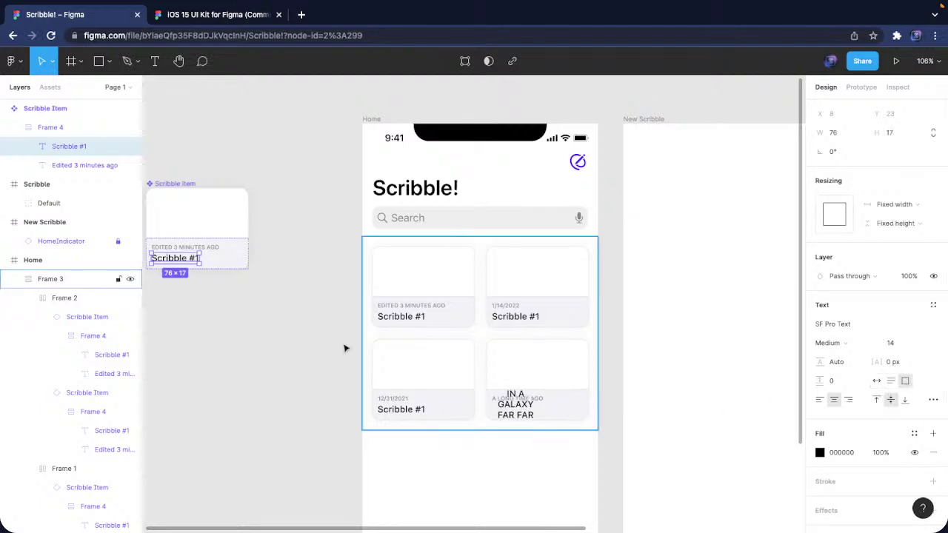
{"action": "left_click_drag", "start_coordinate": [203, 259], "coordinate": [248, 261]}
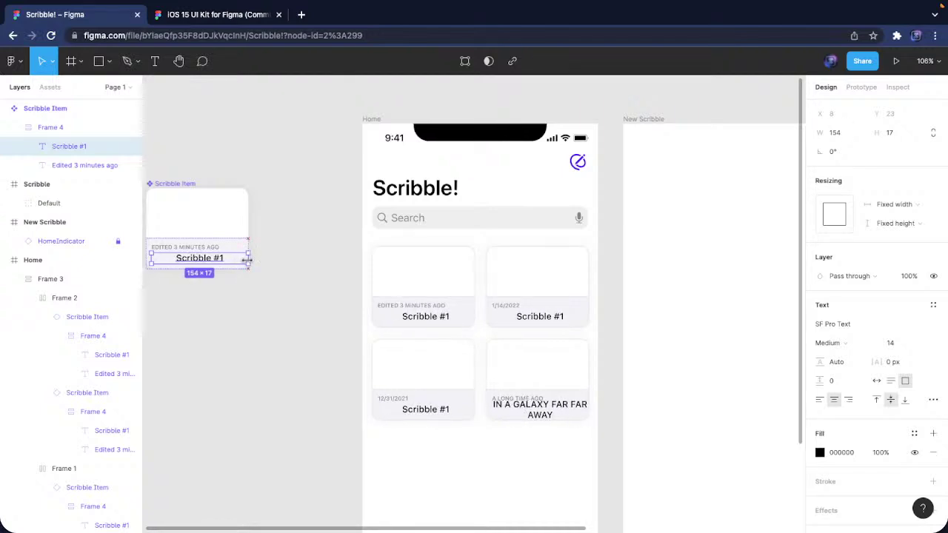
Set the component title's width to 146 and left-align its text
{"action": "left_click", "coordinate": [842, 132]}
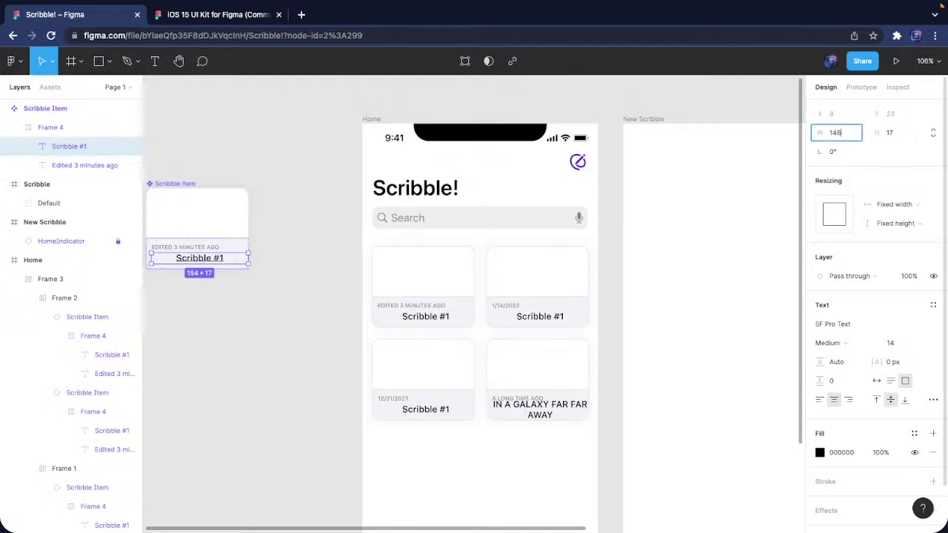
{"action": "key", "text": "Return"}
{"action": "left_click", "coordinate": [820, 400]}
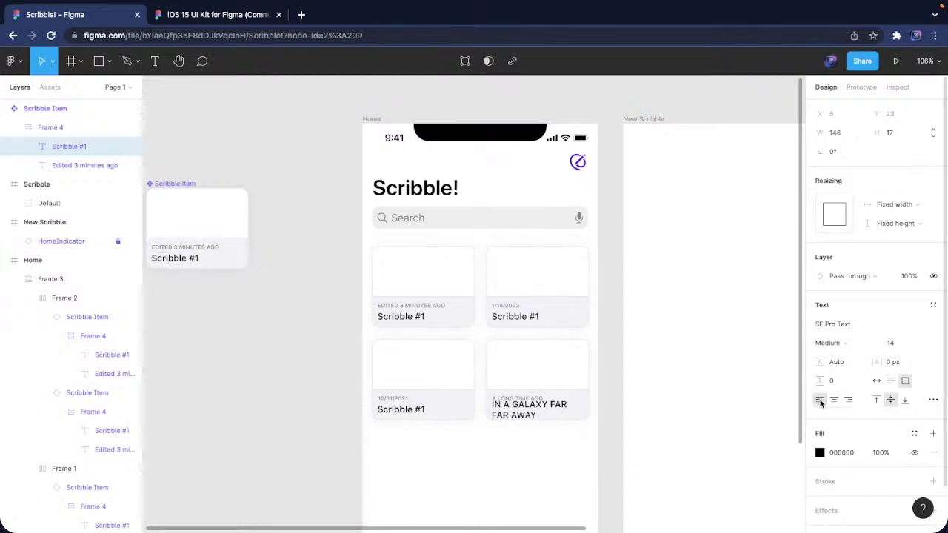
Switch the component's title text to Auto height and set its width to 146
{"action": "left_click", "coordinate": [876, 381]}
{"action": "left_click", "coordinate": [891, 381]}
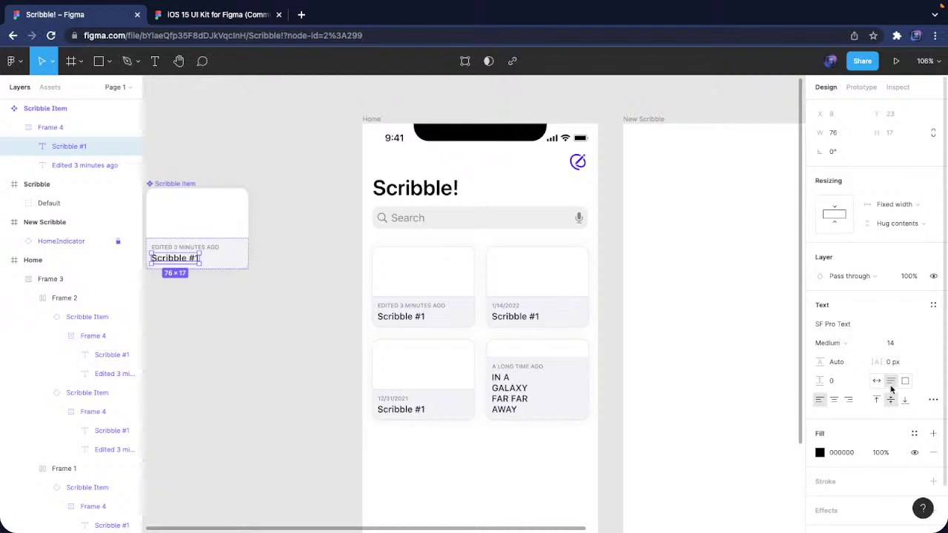
{"action": "left_click", "coordinate": [845, 132]}
{"action": "type", "text": "145"}
{"action": "key", "text": "Return"}
{"action": "scroll", "coordinate": [411, 474], "scroll_direction": "left", "scroll_amount": 2}
{"action": "scroll", "coordinate": [411, 475], "scroll_direction": "up", "scroll_amount": 1}
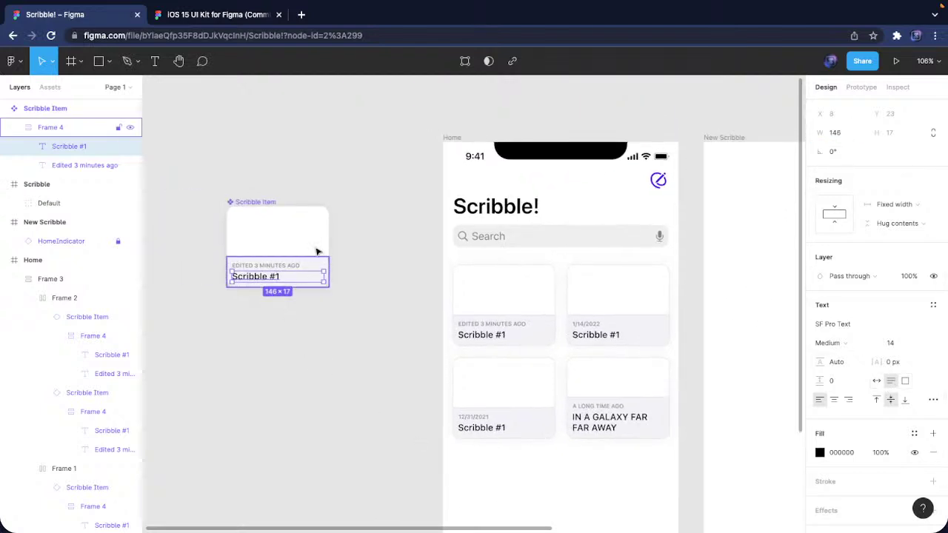
{"action": "left_click", "coordinate": [614, 430]}
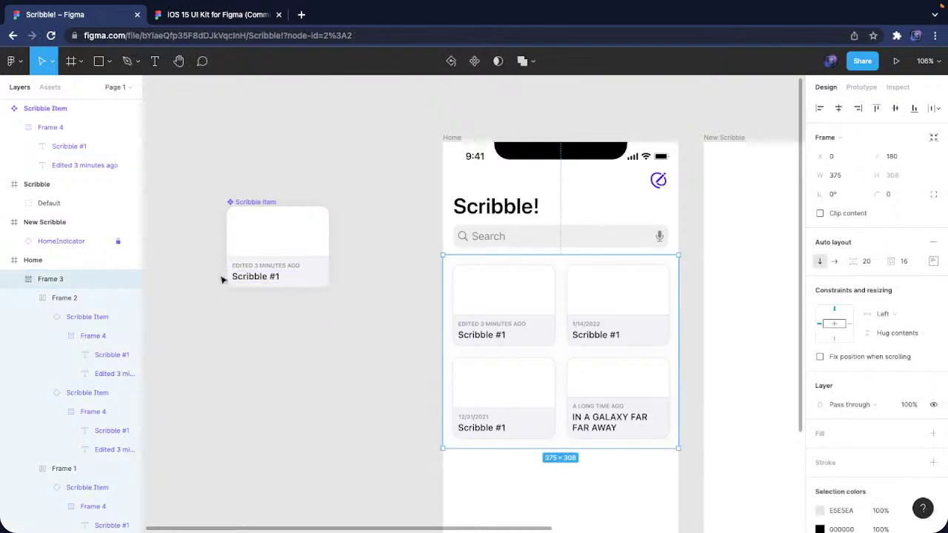
{"action": "left_click", "coordinate": [258, 277]}
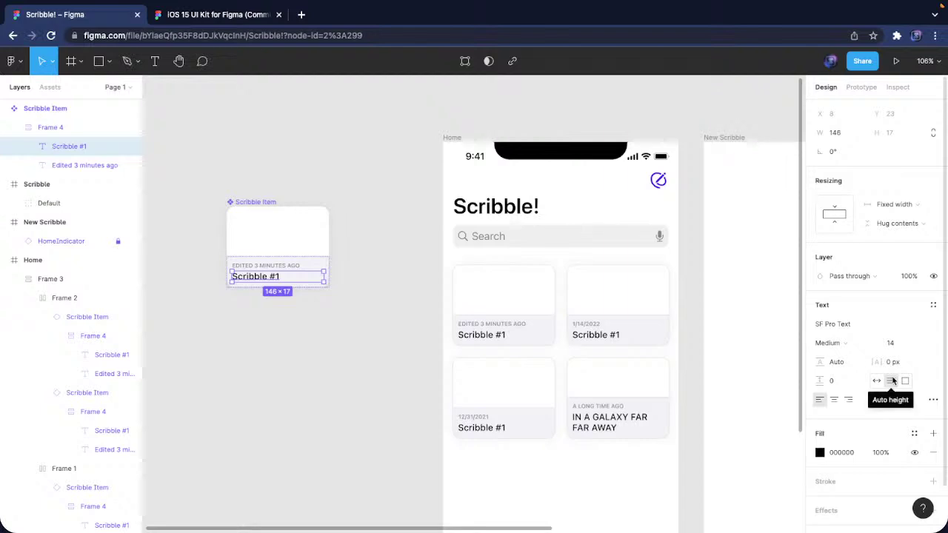
{"action": "double_click", "coordinate": [621, 421]}
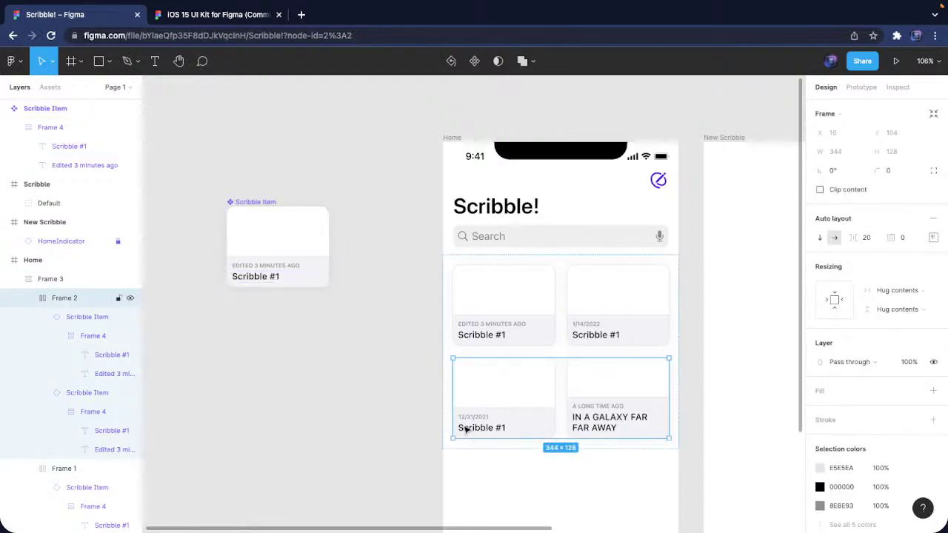
Try a font size of 12 for the component's title text and settle on 13
{"action": "left_click", "coordinate": [256, 283]}
{"action": "double_click", "coordinate": [256, 278]}
{"action": "double_click", "coordinate": [256, 277]}
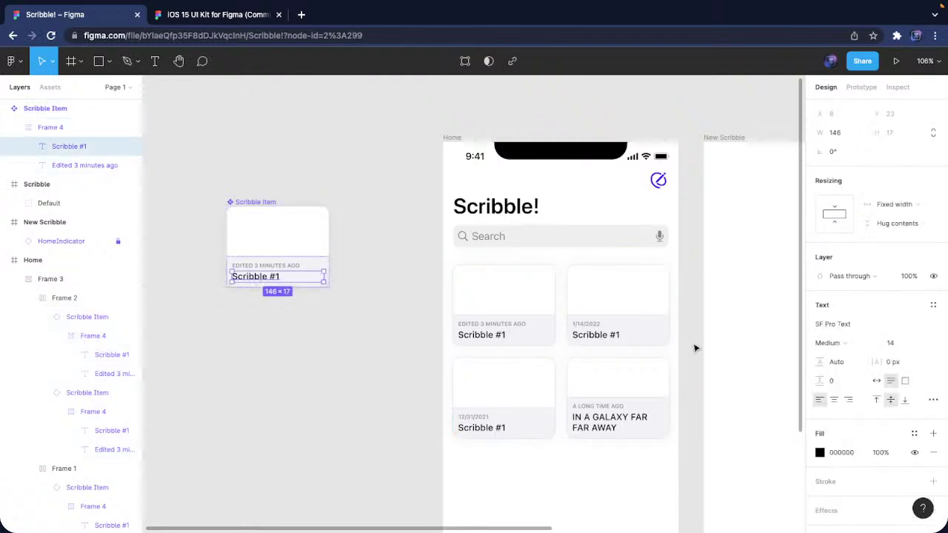
{"action": "left_click", "coordinate": [900, 343]}
{"action": "type", "text": "12"}
{"action": "key", "text": "Return"}
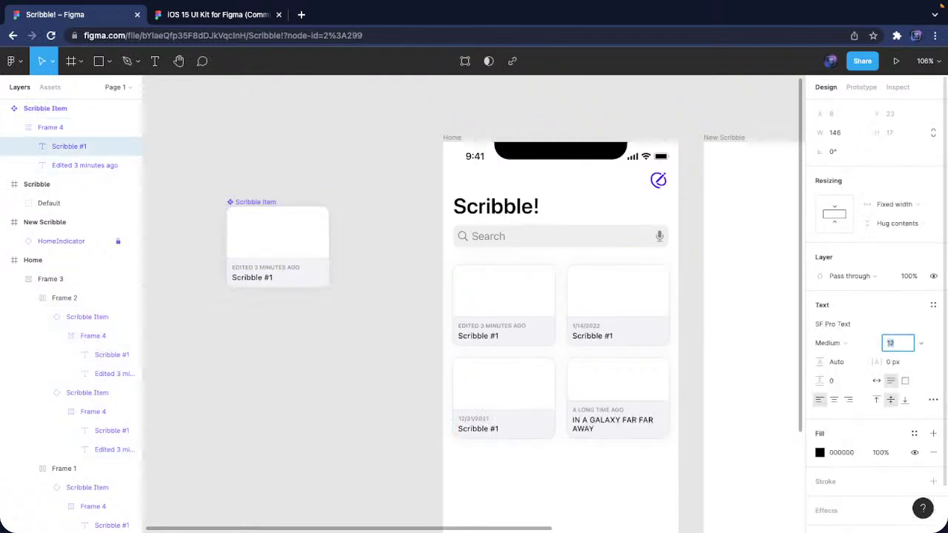
{"action": "left_click", "coordinate": [388, 442]}
Change the title of the second row's first card, dated 12/31/2021, to "Happy New Year!"
{"action": "scroll", "coordinate": [482, 430], "scroll_direction": "up", "scroll_amount": 3}
{"action": "scroll", "coordinate": [512, 428], "scroll_direction": "up", "scroll_amount": 2}
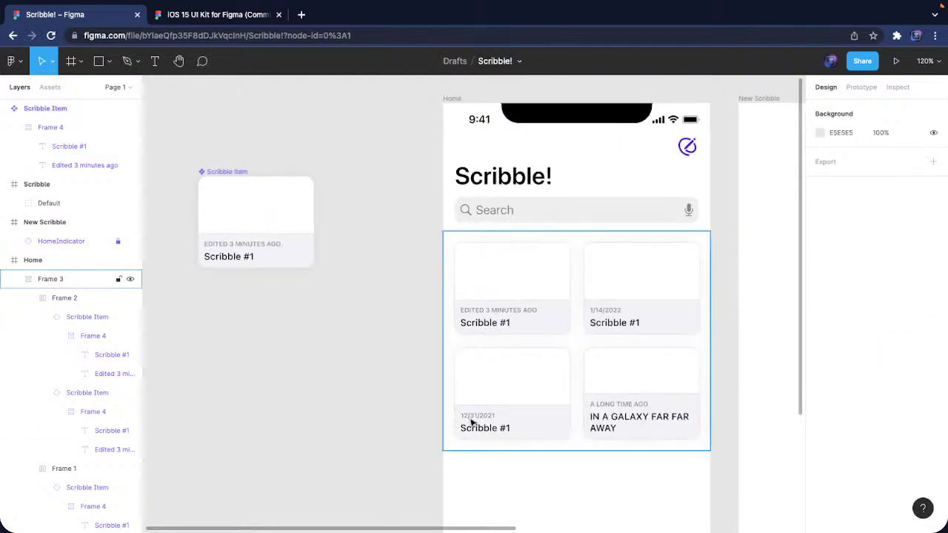
{"action": "double_click", "coordinate": [487, 431]}
{"action": "double_click", "coordinate": [486, 431]}
{"action": "double_click", "coordinate": [482, 429]}
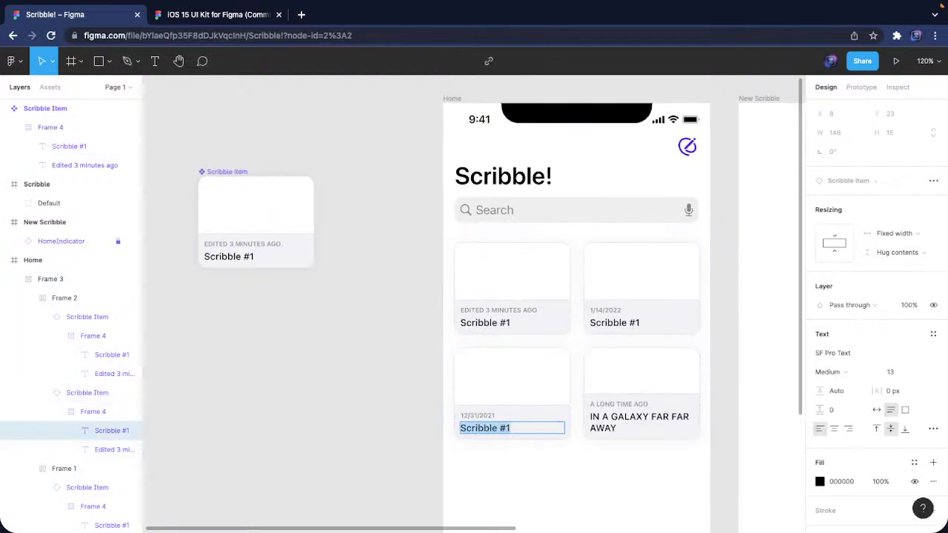
{"action": "type", "text": "HAPPY"}
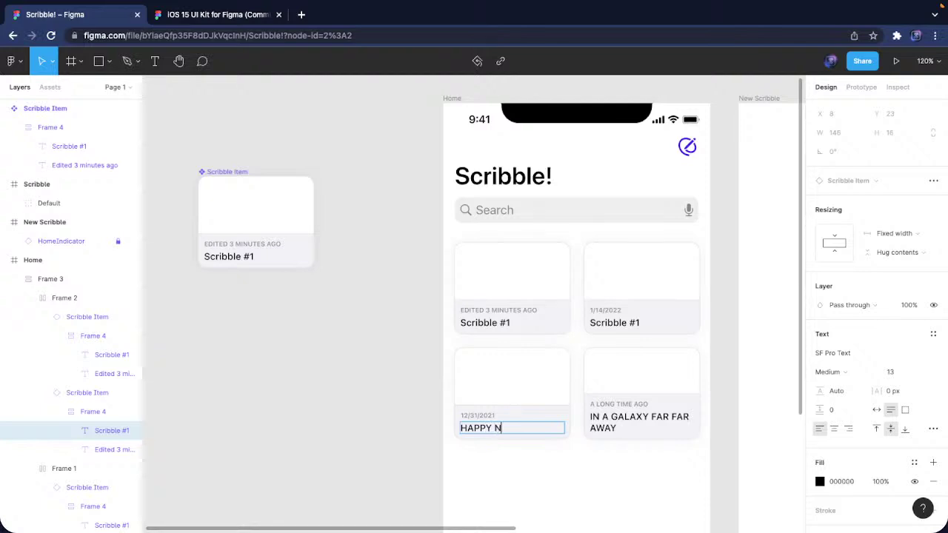
{"action": "type", "text": " N"}
{"action": "key", "text": "ctrl+a"}
{"action": "type", "text": "Happy New yea"}
{"action": "key", "text": "BackSpace"}
Change the title of the first row's second card, dated 1/14/2022, to "Yesterday"
{"action": "double_click", "coordinate": [631, 325]}
{"action": "type", "text": "Y"}
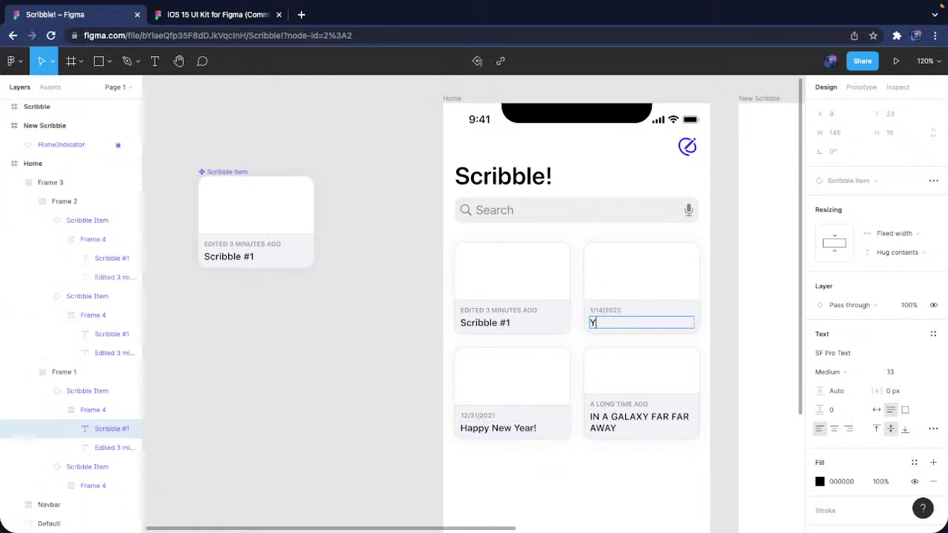
{"action": "type", "text": "uesterday"}
{"action": "left_click", "coordinate": [290, 434]}
{"action": "scroll", "coordinate": [648, 475], "scroll_direction": "right", "scroll_amount": 5}
{"action": "scroll", "coordinate": [648, 475], "scroll_direction": "down", "scroll_amount": 2}
{"action": "left_click", "coordinate": [394, 371]}
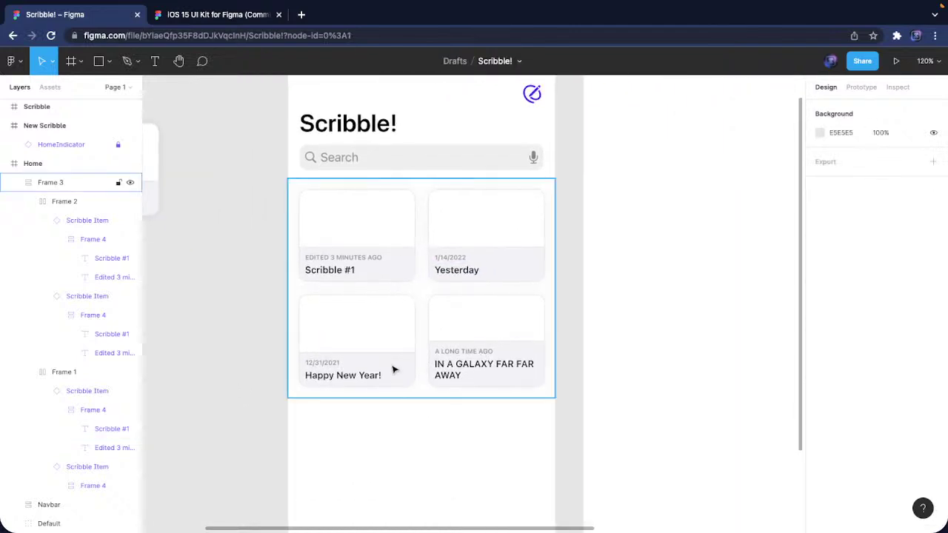
Try a height of 161 for the Scribble Item component and set it back to 128
{"action": "scroll", "coordinate": [390, 371], "scroll_direction": "left", "scroll_amount": 6}
{"action": "left_click", "coordinate": [259, 148]}
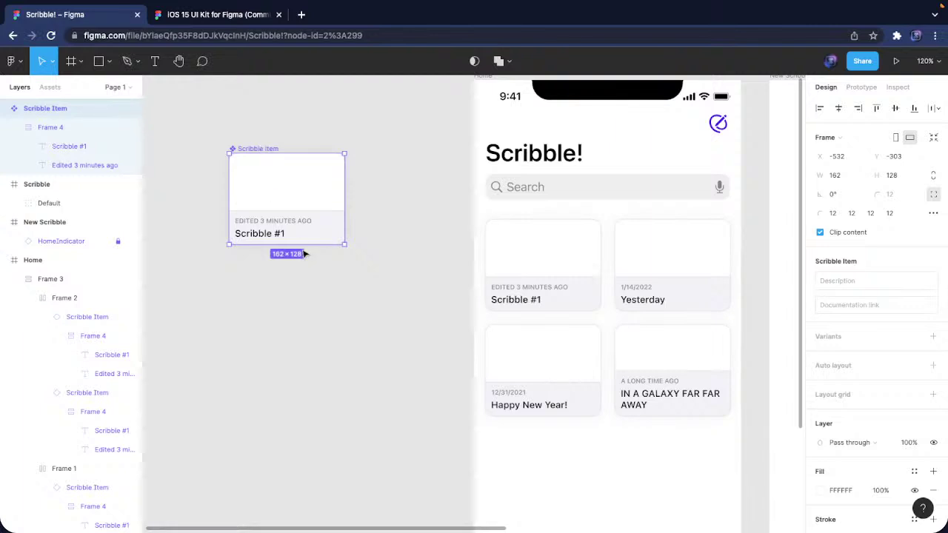
{"action": "mouse_move", "coordinate": [304, 244]}
{"action": "left_mouse_down"}
{"action": "mouse_move", "coordinate": [286, 295]}
{"action": "mouse_move", "coordinate": [281, 209]}
{"action": "mouse_move", "coordinate": [278, 264]}
{"action": "mouse_move", "coordinate": [275, 250]}
{"action": "mouse_move", "coordinate": [289, 367]}
{"action": "mouse_move", "coordinate": [303, 269]}
{"action": "left_mouse_up"}
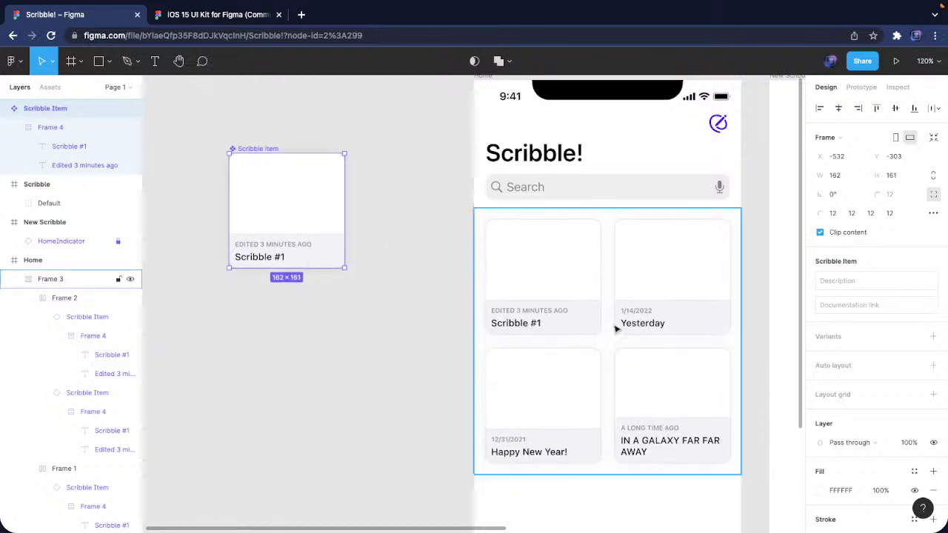
{"action": "left_click", "coordinate": [911, 180]}
{"action": "type", "text": "128"}
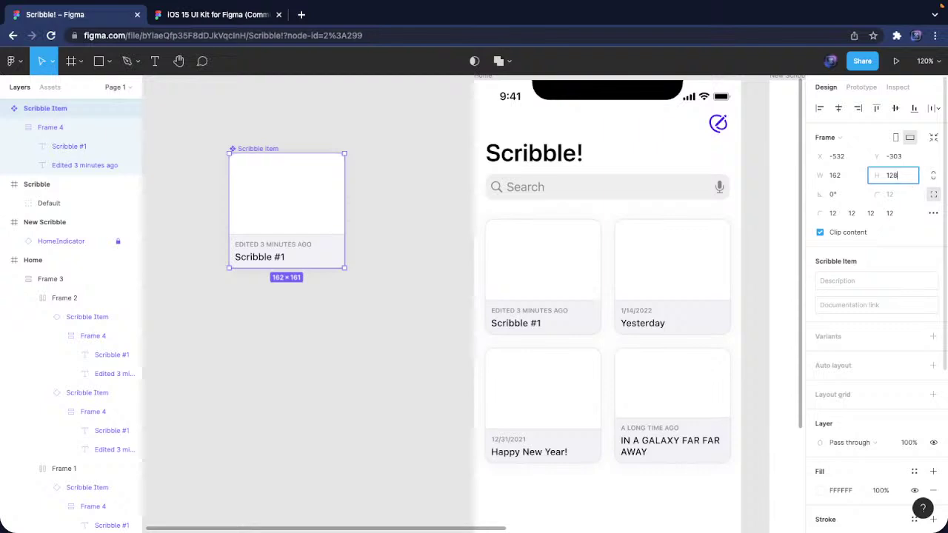
{"action": "key", "text": "Return"}
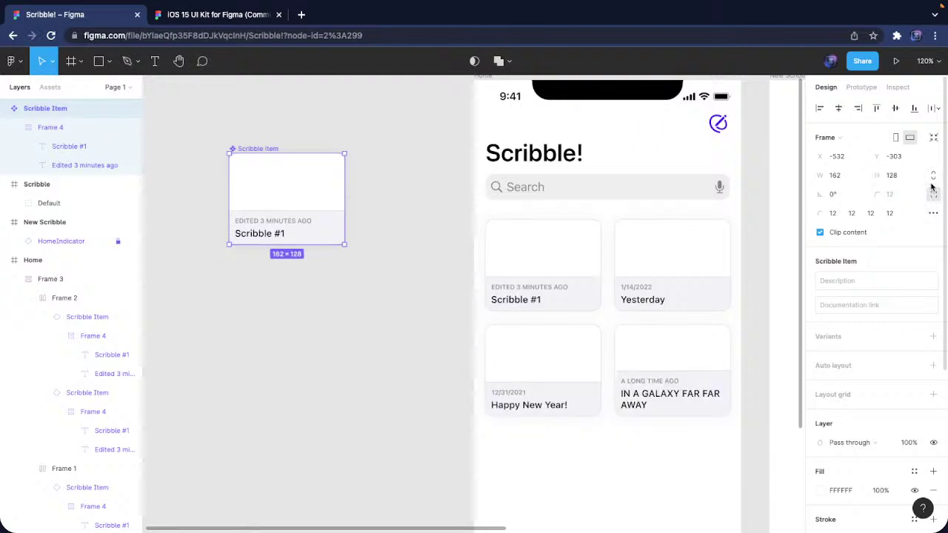
{"action": "left_click", "coordinate": [442, 396]}
Check the individual auto layout padding values of the Home screen's Navbar
{"action": "scroll", "coordinate": [258, 351], "scroll_direction": "right", "scroll_amount": 5}
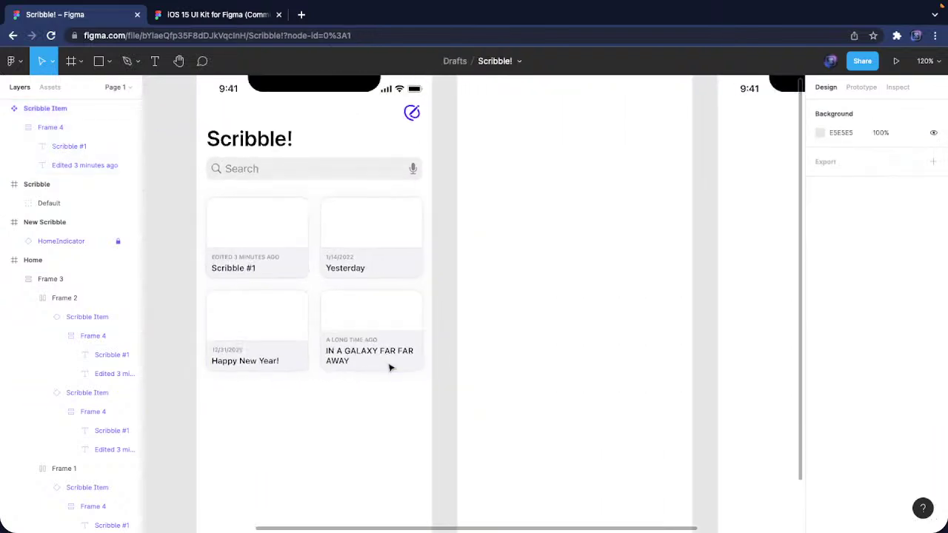
{"action": "scroll", "coordinate": [390, 368], "scroll_direction": "down", "scroll_amount": 5}
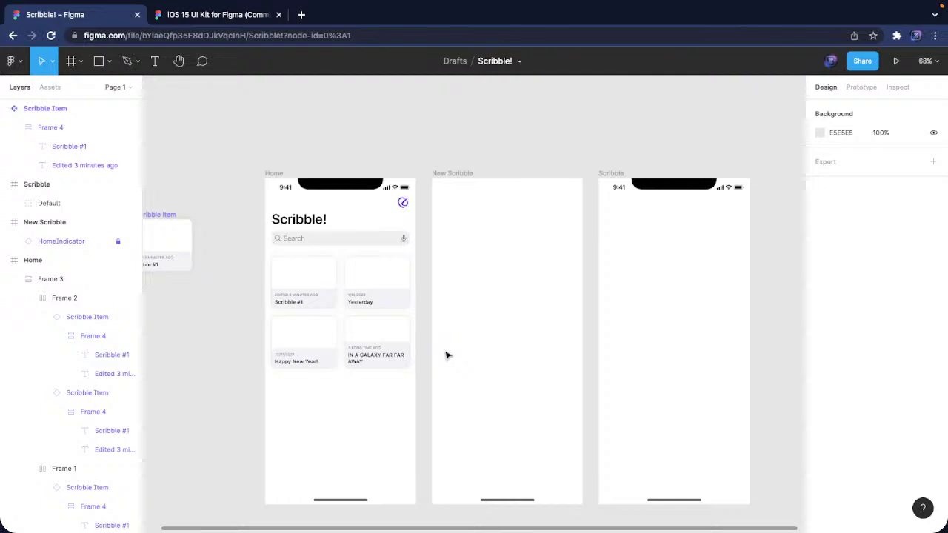
{"action": "left_click", "coordinate": [392, 236]}
{"action": "left_click", "coordinate": [934, 262]}
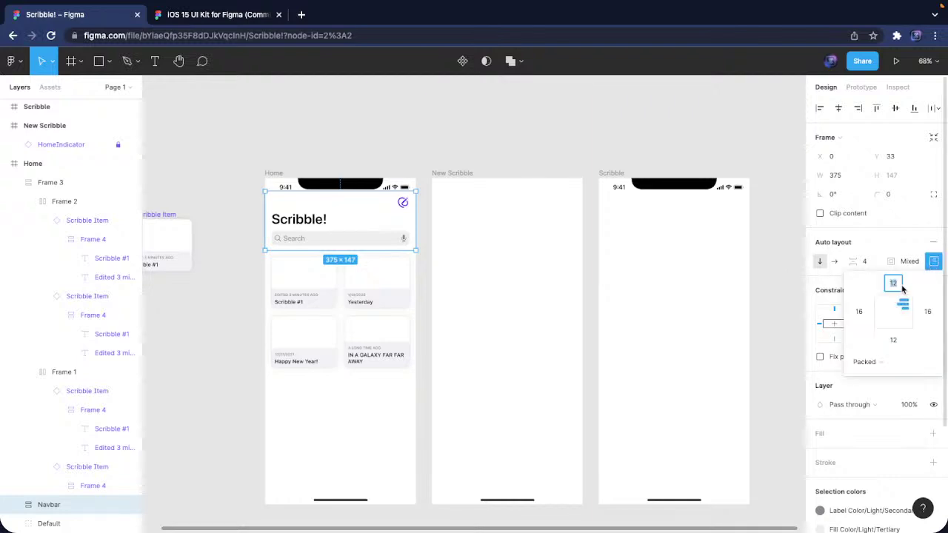
{"action": "left_click", "coordinate": [407, 145]}
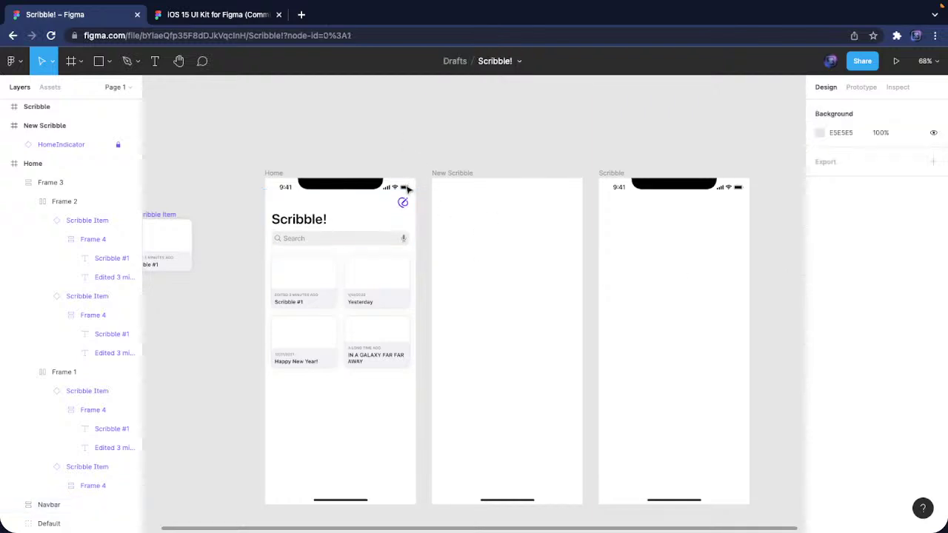
Wrap the Navbar and the card grid in one auto layout frame and set its top padding to 32
{"action": "left_click", "coordinate": [330, 290]}
{"action": "right_click", "coordinate": [332, 291]}
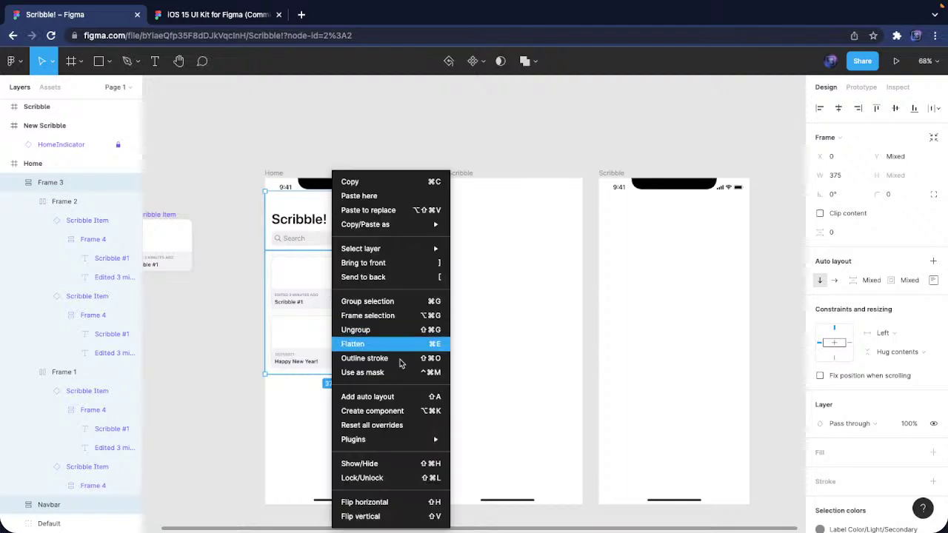
{"action": "left_click", "coordinate": [418, 395]}
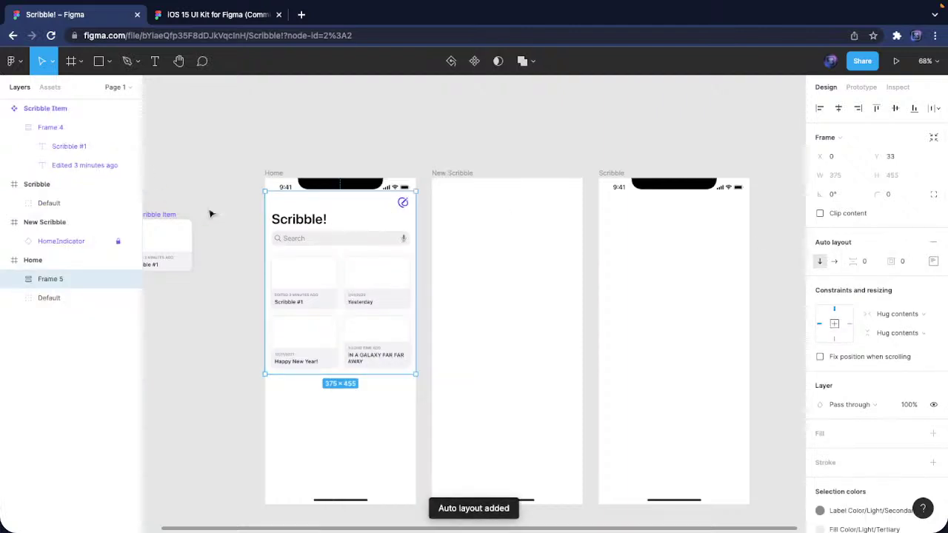
{"action": "left_click", "coordinate": [934, 261]}
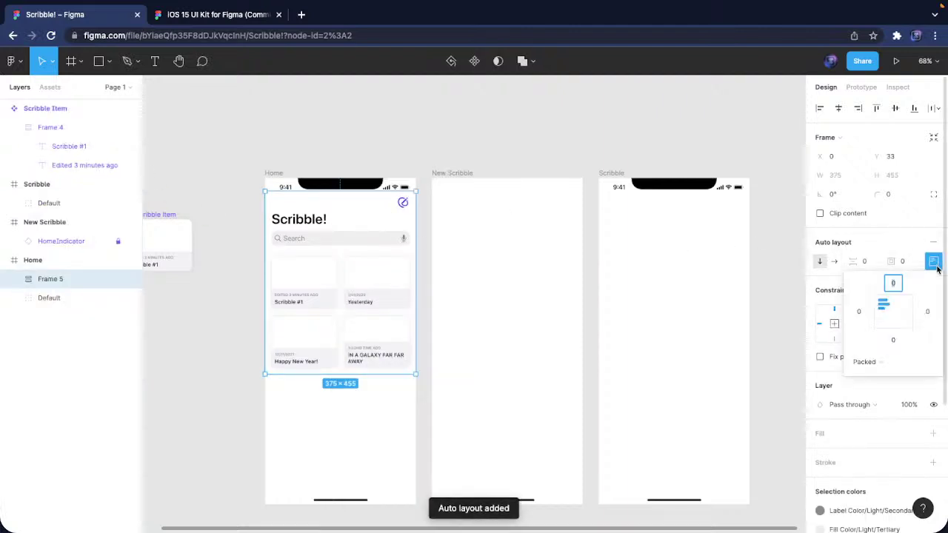
{"action": "type", "text": "32"}
{"action": "key", "text": "Return"}
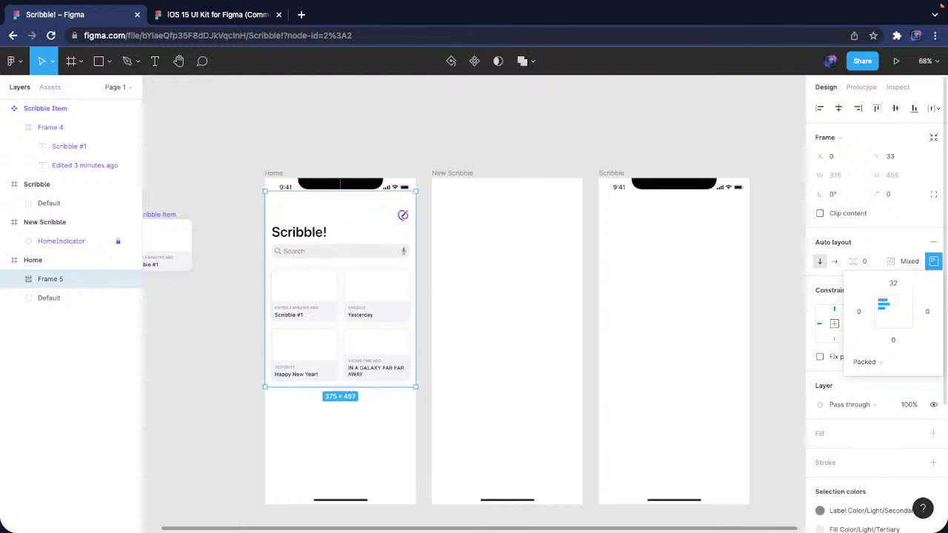
Set the wrapping frame's top padding to 12 and move the frame down to Y 44 on the Home screen
{"action": "left_click", "coordinate": [892, 282]}
{"action": "type", "text": "12"}
{"action": "key", "text": "Return"}
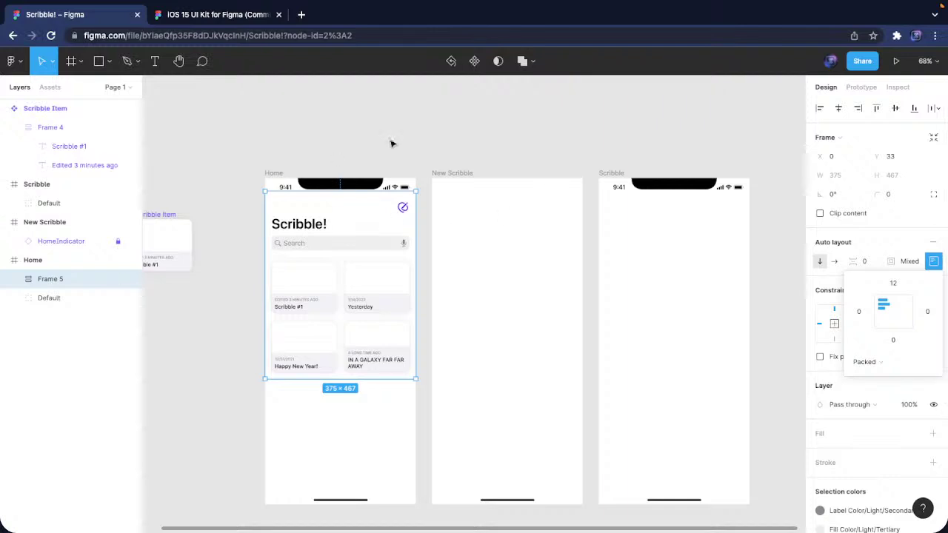
{"action": "left_click_drag", "start_coordinate": [381, 223], "coordinate": [390, 186]}
{"action": "left_click", "coordinate": [418, 150]}
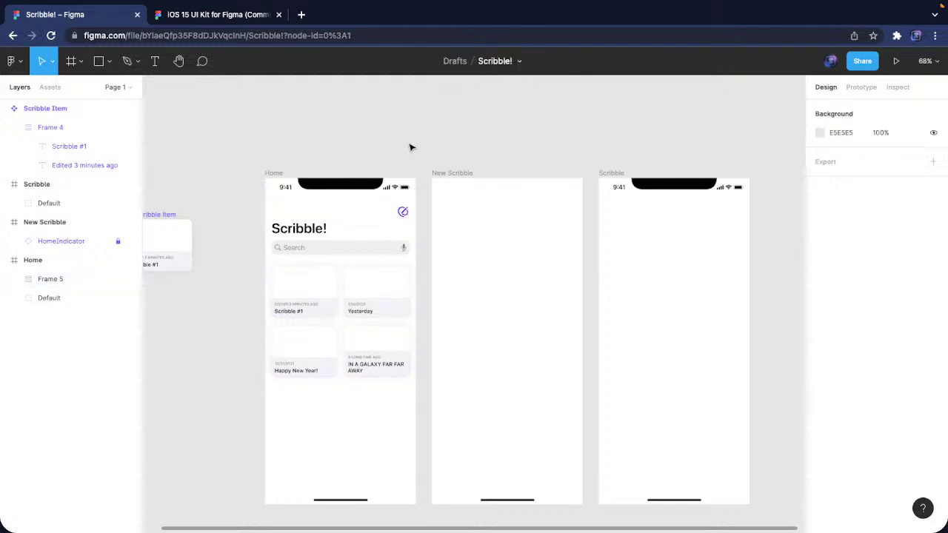
Reduce the top padding of the frame around the Navbar and card grid to 0
{"action": "left_click", "coordinate": [408, 204]}
{"action": "left_click", "coordinate": [934, 261]}
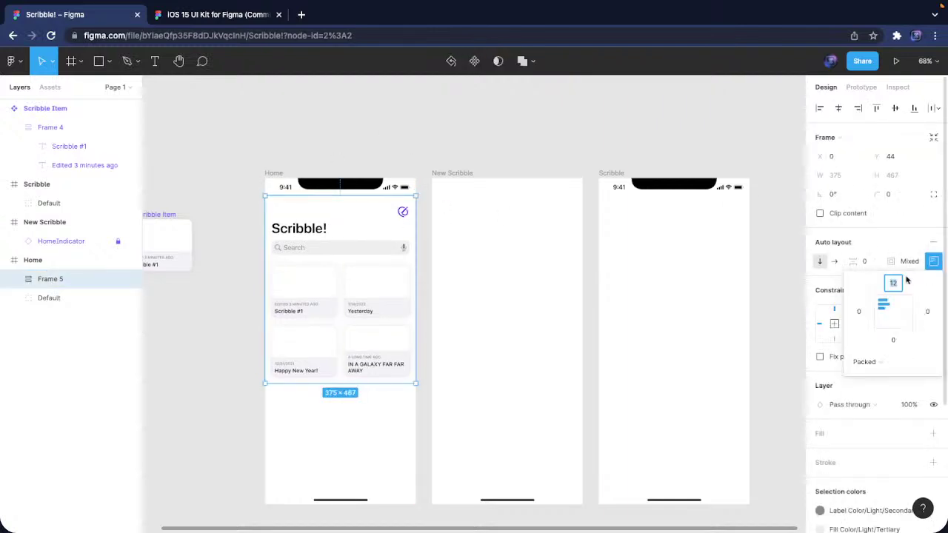
{"action": "type", "text": "7"}
{"action": "key", "text": "Return"}
{"action": "key", "text": "Down"}
{"action": "key", "text": "Down"}
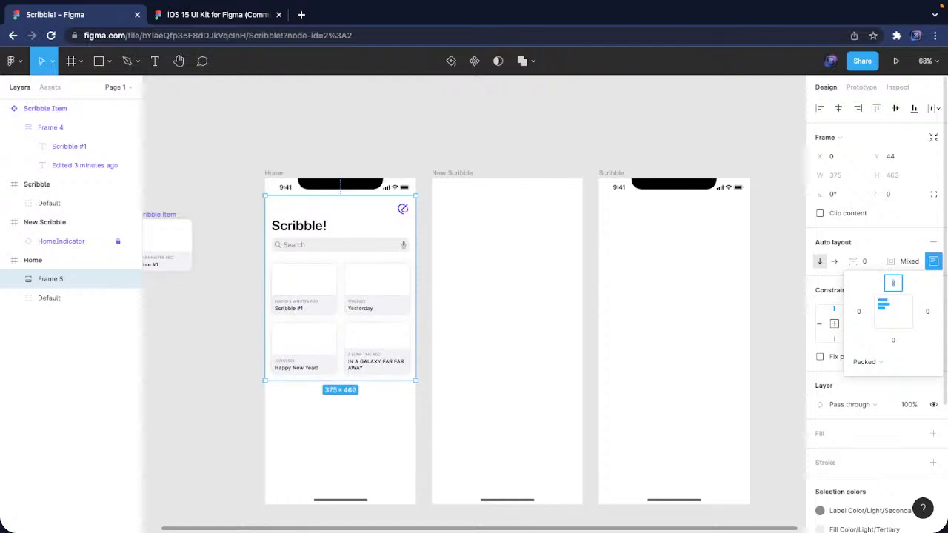
{"action": "key", "text": "Down"}
{"action": "key", "text": "Down"}
{"action": "key", "text": "Down"}
{"action": "key", "text": "Down"}
{"action": "key", "text": "Down"}
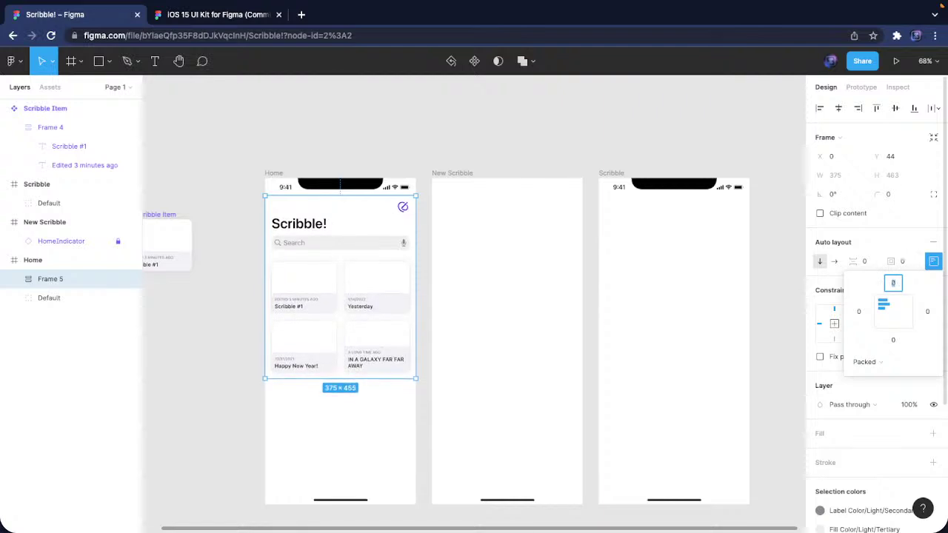
{"action": "left_click", "coordinate": [550, 171]}
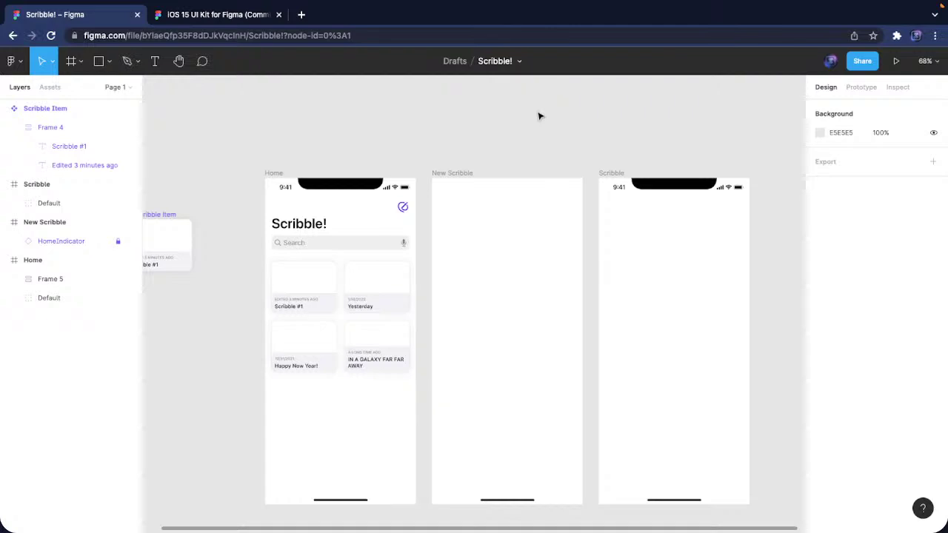
Ungroup the frame wrapping the Navbar and card grid, and collapse the grid frame's nested layers
{"action": "left_click", "coordinate": [301, 307]}
{"action": "double_click", "coordinate": [58, 281]}
{"action": "type", "text": "Frame 3"}
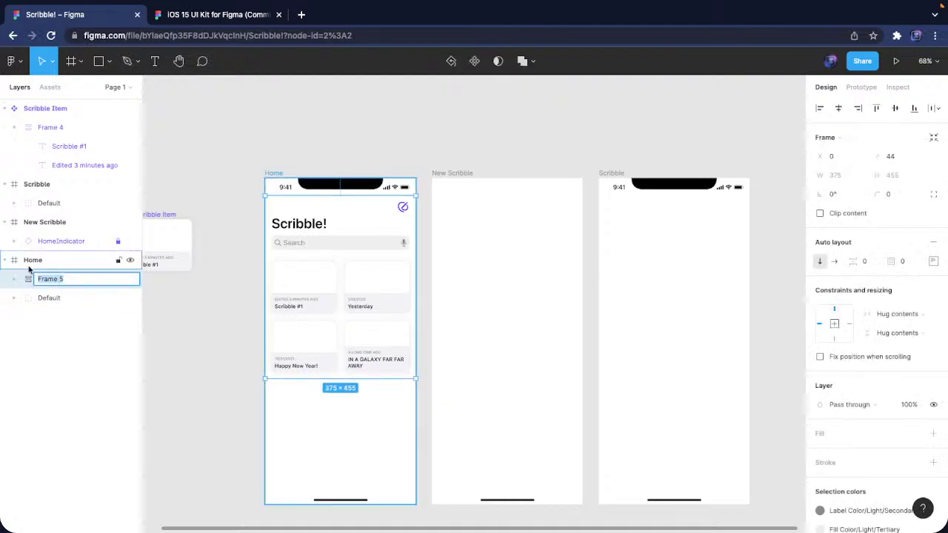
{"action": "key", "text": "Return"}
{"action": "key", "text": "Return"}
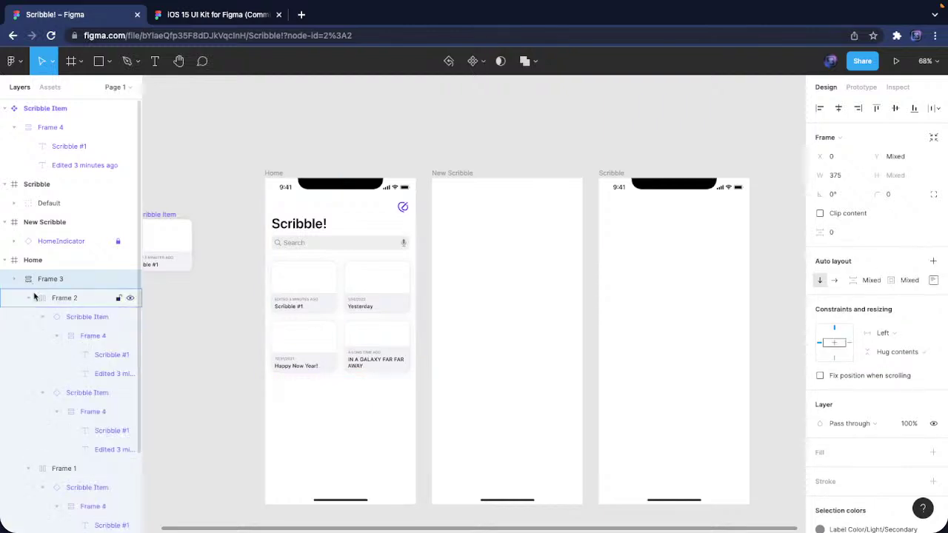
{"action": "key", "text": "Escape"}
{"action": "left_click", "coordinate": [71, 311]}
Rename the card grid's frame, Frame 3, to "Scribbles"
{"action": "left_click", "coordinate": [61, 282]}
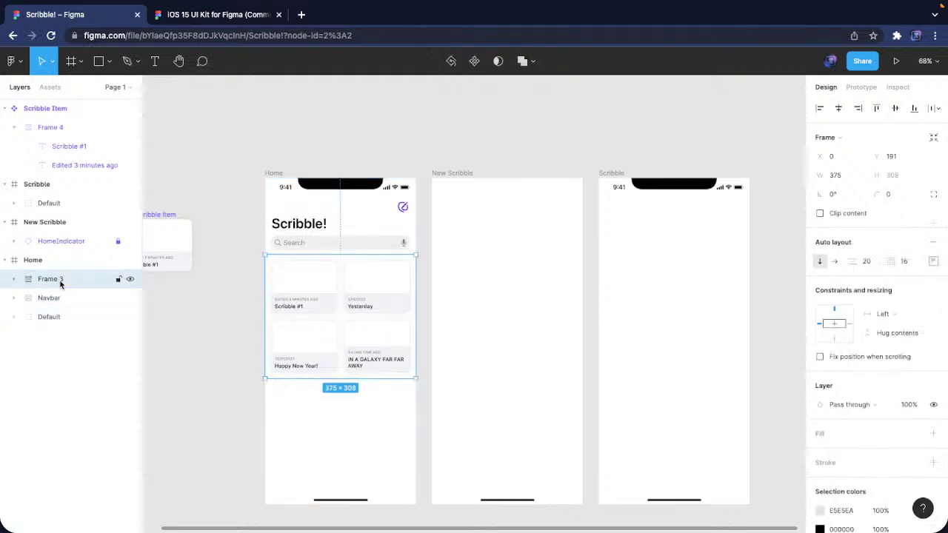
{"action": "double_click", "coordinate": [61, 282]}
{"action": "type", "text": "Scribbles"}
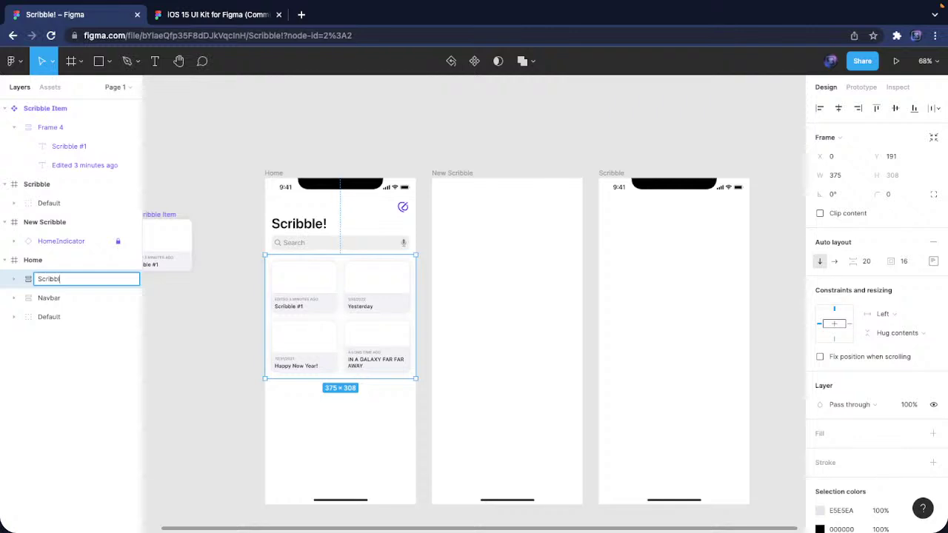
{"action": "key", "text": "Return"}
Expand the Scribbles frame, collapse its row layers, and rename Frame 2 to "Second Row"
{"action": "left_click", "coordinate": [15, 279], "text": "alt"}
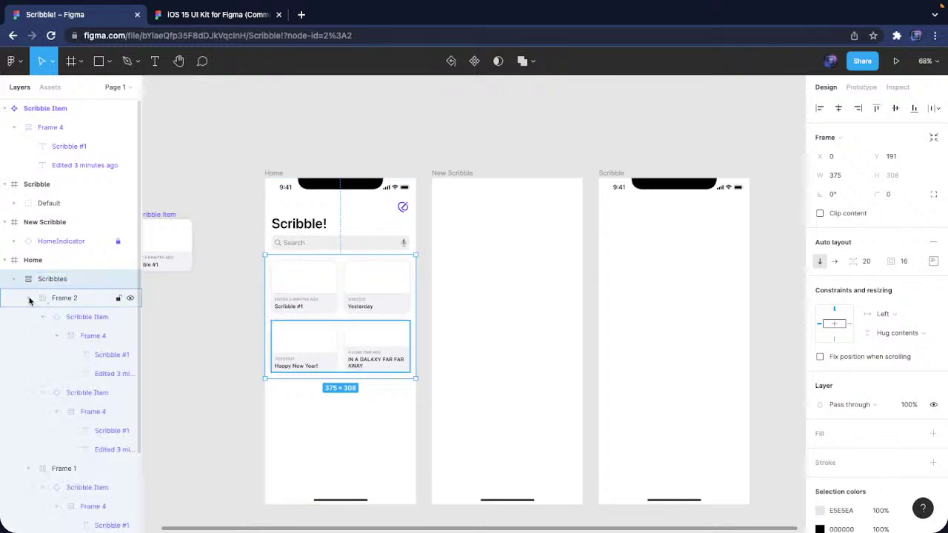
{"action": "left_click", "coordinate": [27, 298]}
{"action": "left_click", "coordinate": [28, 317]}
{"action": "left_click", "coordinate": [74, 303]}
{"action": "double_click", "coordinate": [74, 300]}
{"action": "type", "text": "Second Row"}
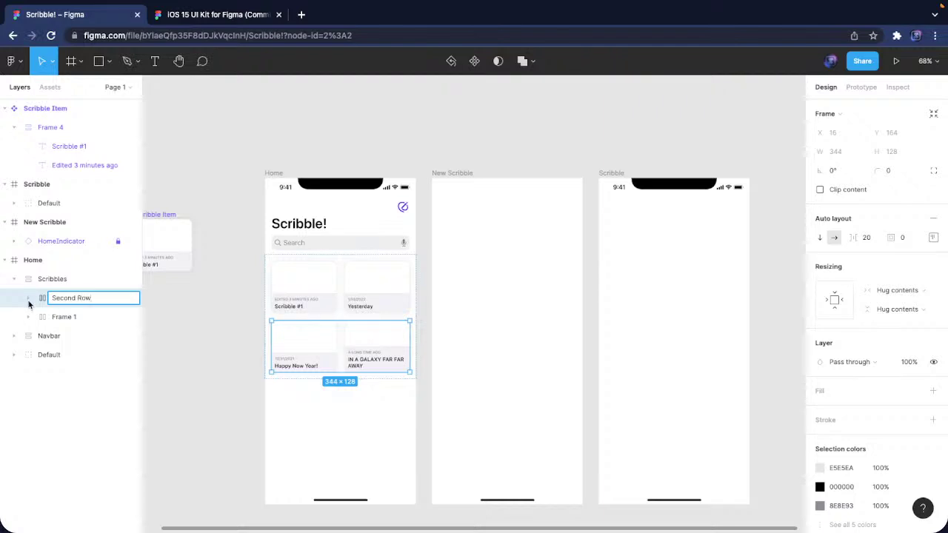
Rename Frame 1, which holds the upper two cards, to "First Row"
{"action": "left_click", "coordinate": [73, 320]}
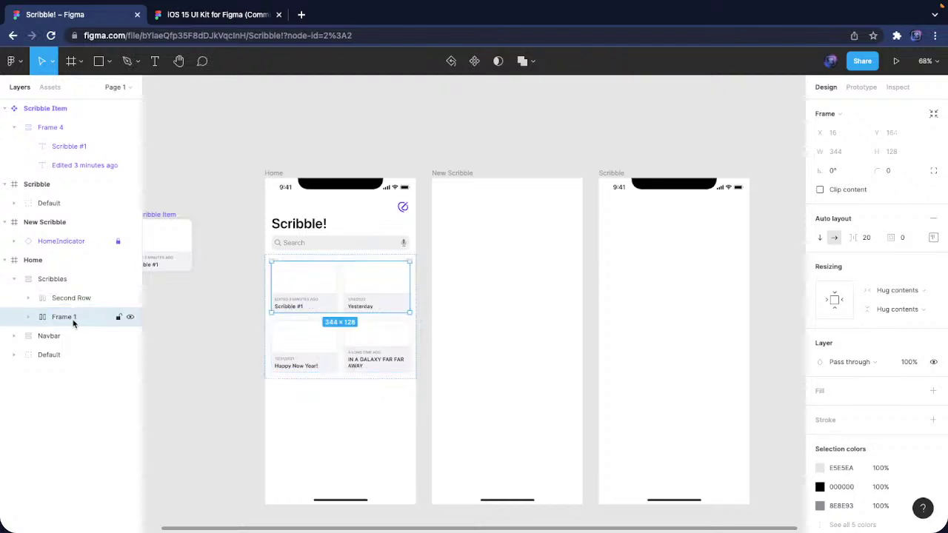
{"action": "double_click", "coordinate": [73, 319]}
{"action": "type", "text": "F"}
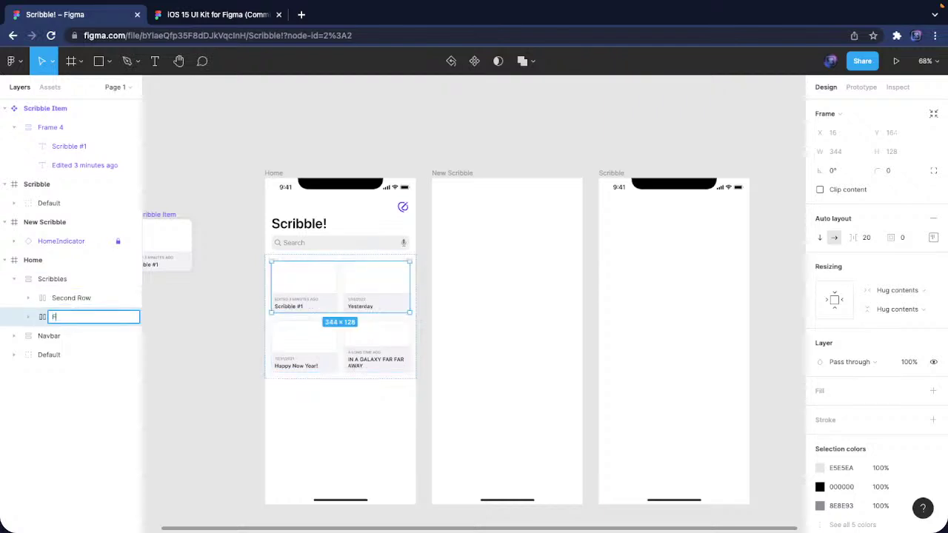
{"action": "type", "text": "irst Row"}
{"action": "key", "text": "Return"}
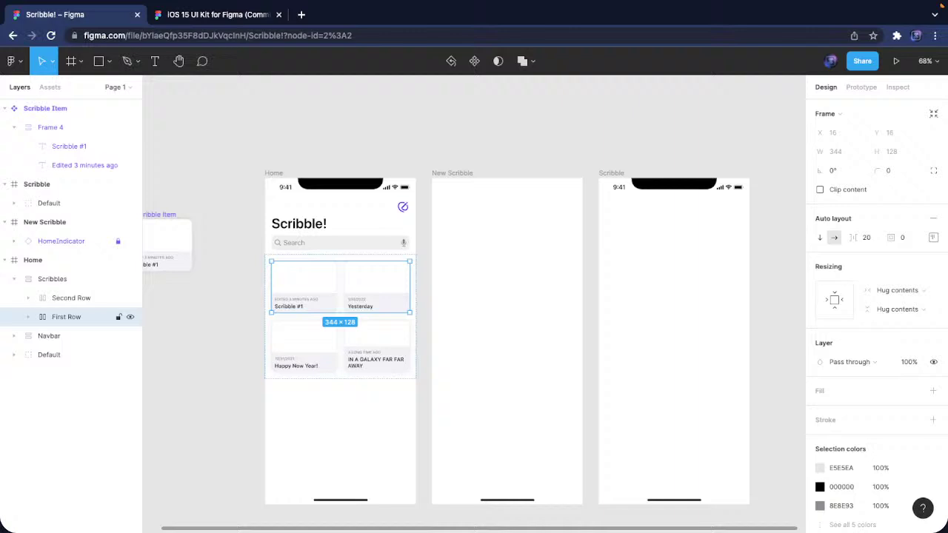
Collapse the nested Scribble Item layers in both rows and the Scribbles frame itself, and clear the selection
{"action": "left_click", "coordinate": [29, 317], "text": "alt"}
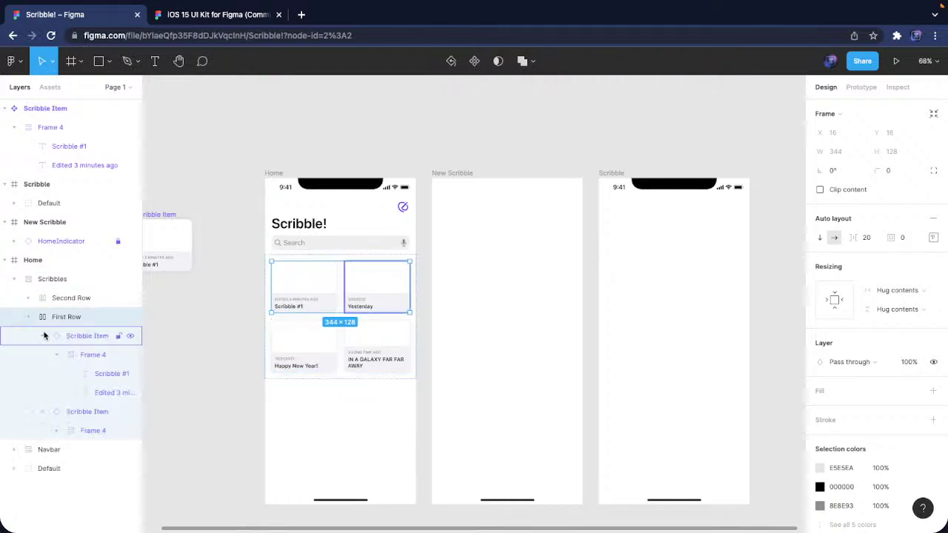
{"action": "left_click", "coordinate": [43, 336]}
{"action": "left_click", "coordinate": [42, 355]}
{"action": "left_click", "coordinate": [28, 298], "text": "alt"}
{"action": "left_click", "coordinate": [43, 317]}
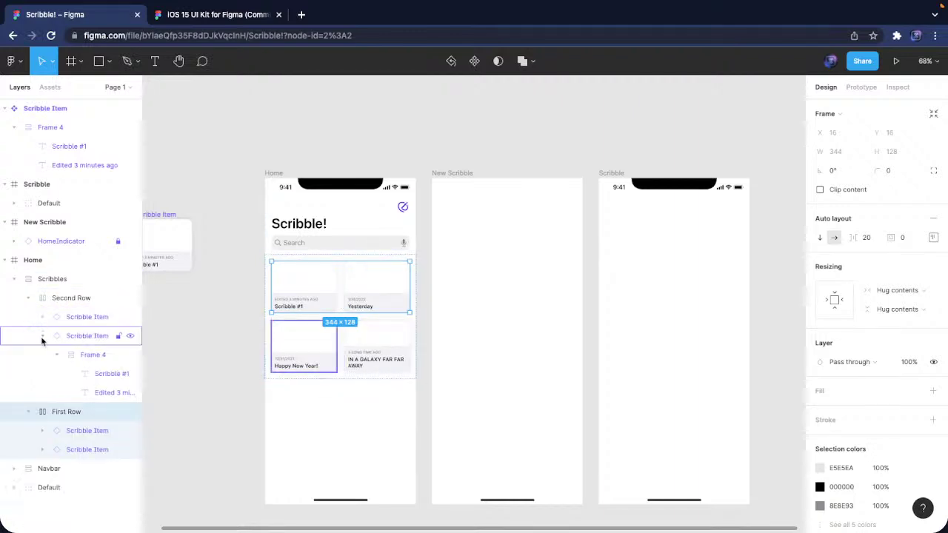
{"action": "left_click", "coordinate": [42, 335]}
{"action": "left_click", "coordinate": [13, 279]}
{"action": "left_click", "coordinate": [187, 291]}
Try the purple document color 5200FF as the Scribble Item component's fill
{"action": "scroll", "coordinate": [222, 282], "scroll_direction": "left", "scroll_amount": 3}
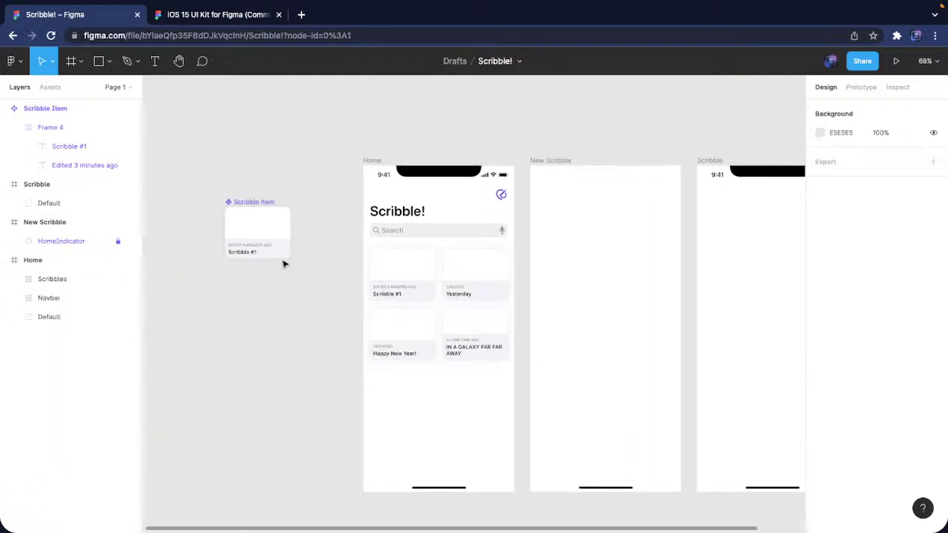
{"action": "left_click", "coordinate": [284, 259]}
{"action": "left_click", "coordinate": [820, 472]}
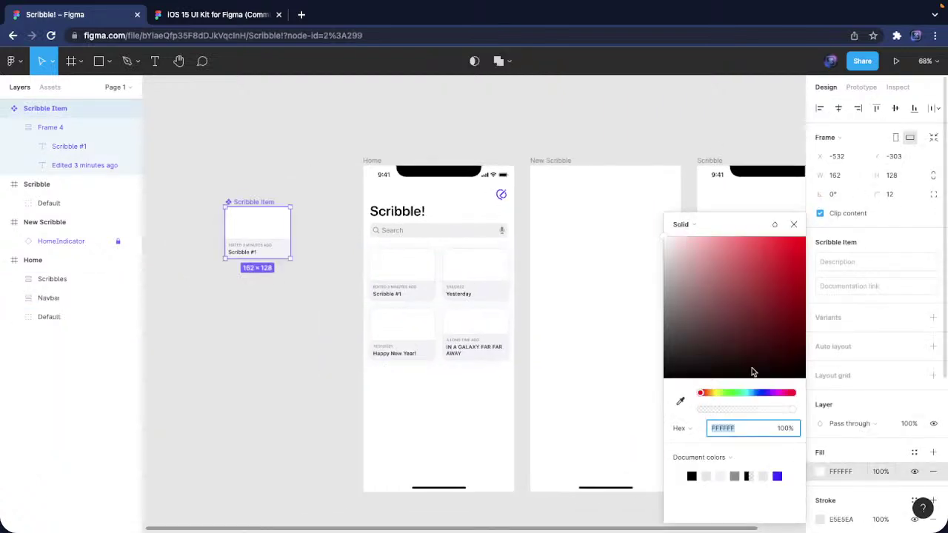
{"action": "left_click", "coordinate": [777, 476]}
{"action": "left_click", "coordinate": [680, 401]}
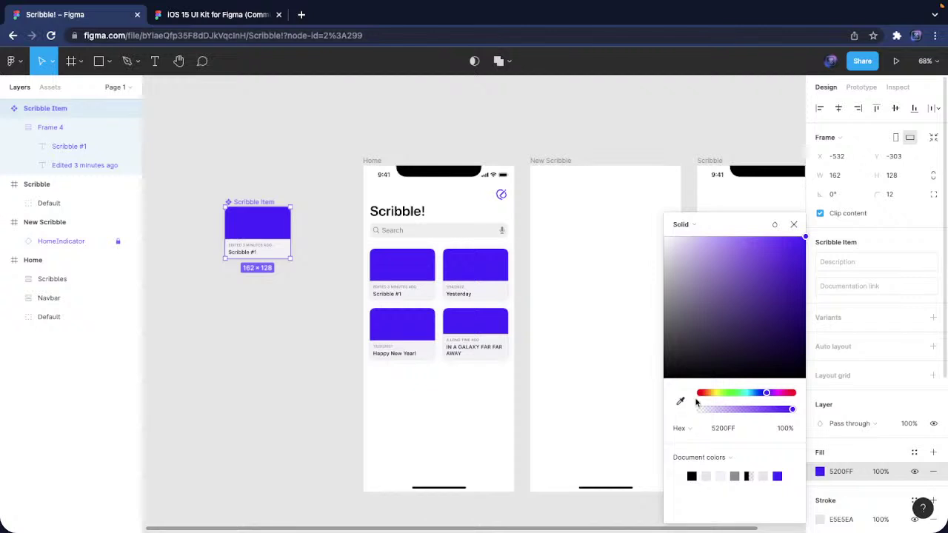
{"action": "left_click", "coordinate": [233, 397]}
{"action": "left_click", "coordinate": [232, 398]}
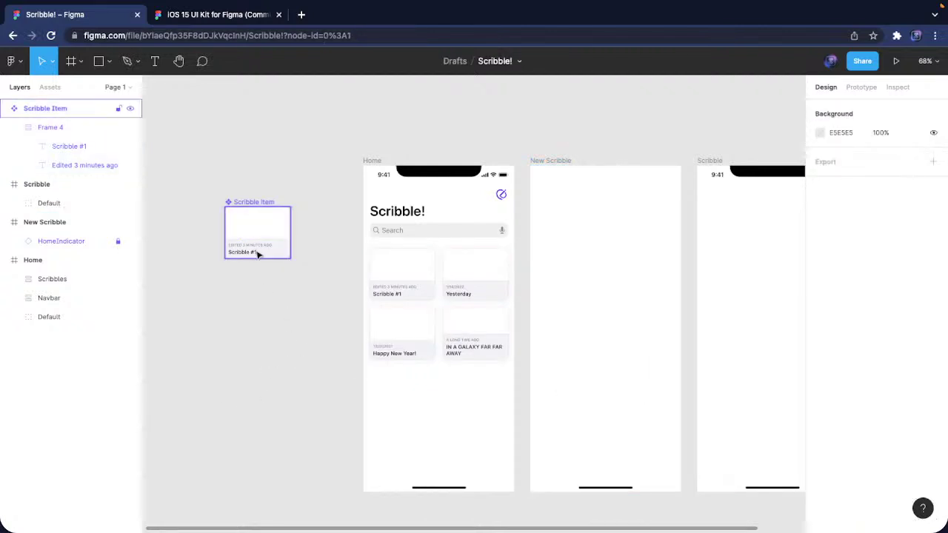
Add a 162 × 128 frame on the empty canvas below the Scribble Item component
{"action": "left_click", "coordinate": [256, 207]}
{"action": "scroll", "coordinate": [288, 324], "scroll_direction": "left", "scroll_amount": 4}
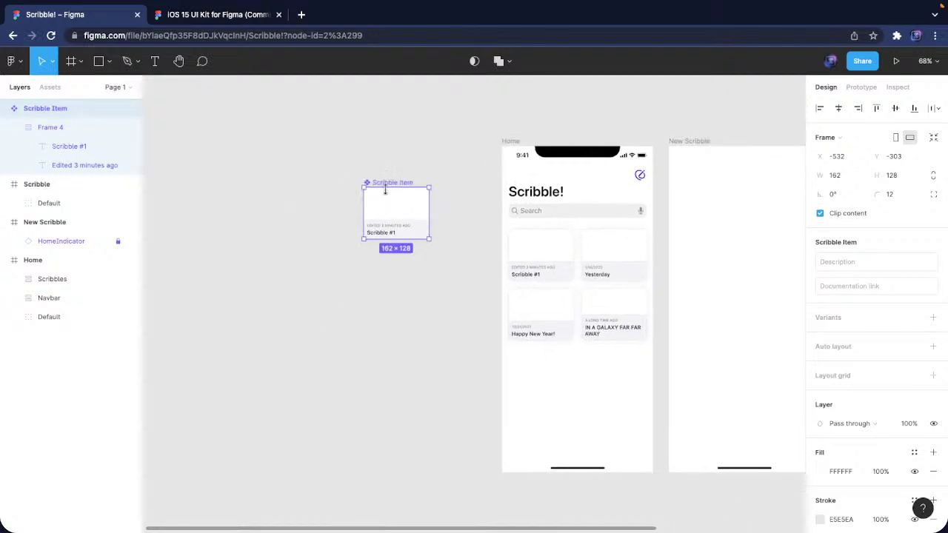
{"action": "key", "text": "f"}
{"action": "left_click", "coordinate": [384, 300]}
{"action": "left_click", "coordinate": [852, 176]}
{"action": "type", "text": "1"}
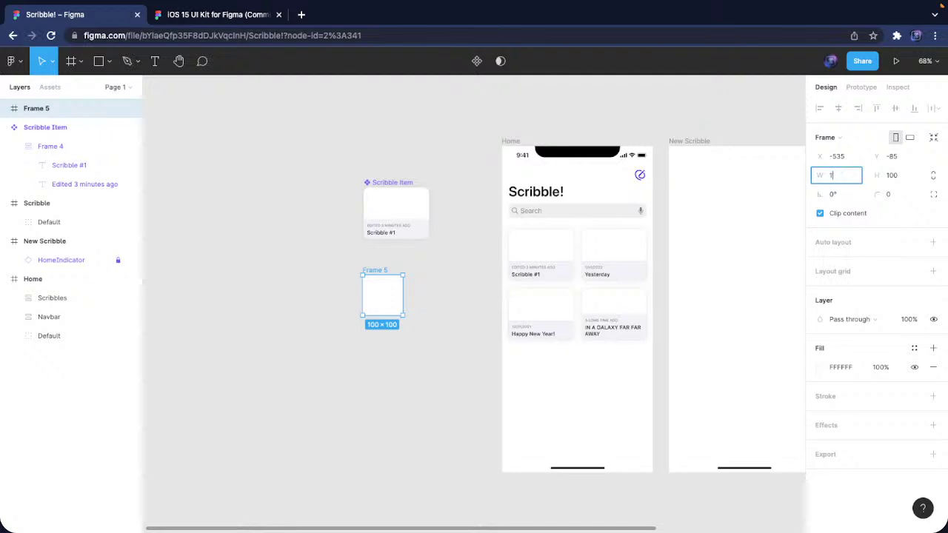
{"action": "type", "text": "62"}
{"action": "key", "text": "Tab"}
{"action": "type", "text": "128"}
{"action": "key", "text": "Return"}
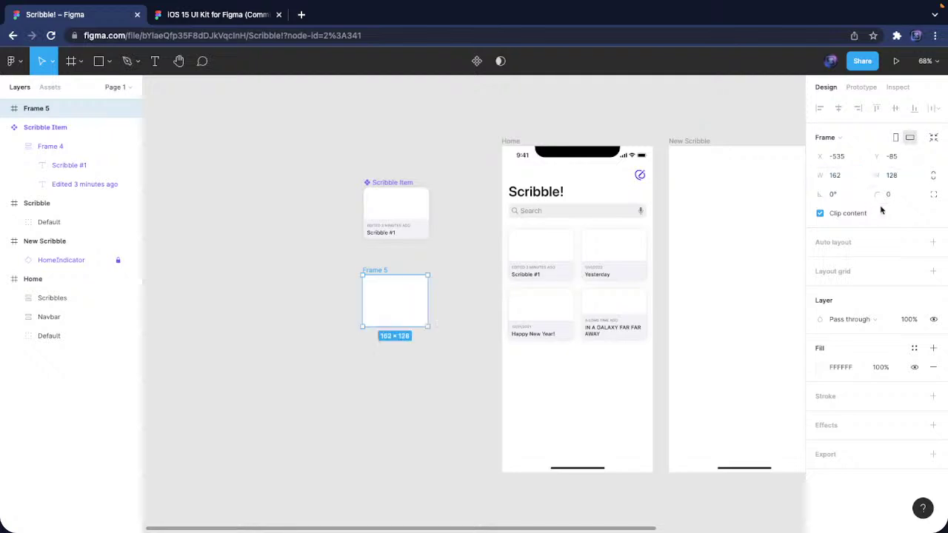
{"action": "left_click", "coordinate": [268, 310]}
Place a 100 × 100 ellipse inside Frame 5 and fill it with red FF0404
{"action": "scroll", "coordinate": [382, 293], "scroll_direction": "up", "scroll_amount": 10}
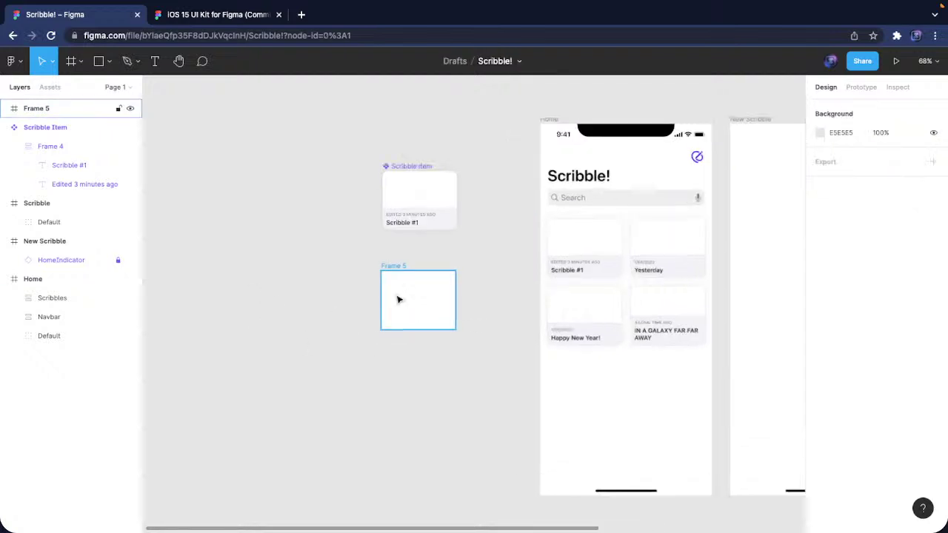
{"action": "scroll", "coordinate": [436, 316], "scroll_direction": "down", "scroll_amount": 3}
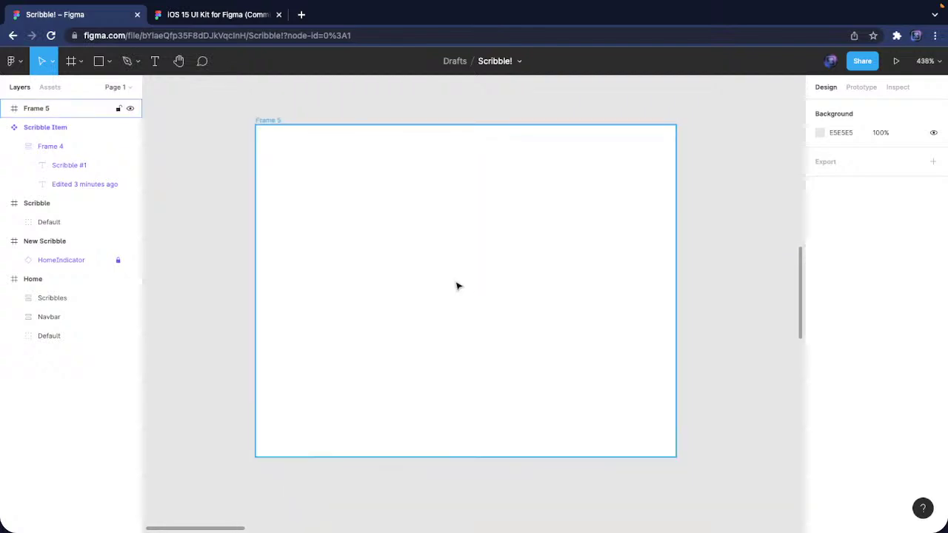
{"action": "key", "text": "o"}
{"action": "left_click", "coordinate": [493, 282]}
{"action": "left_click", "coordinate": [852, 370]}
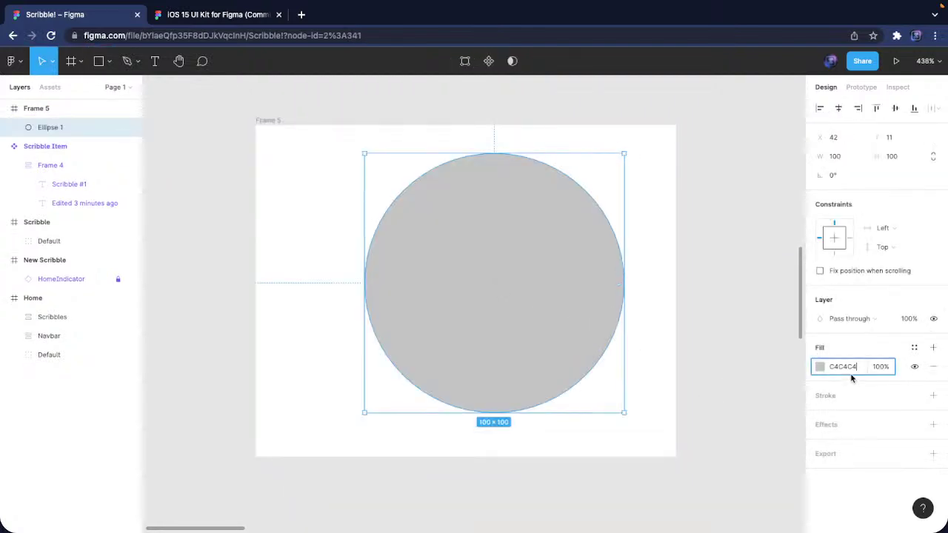
{"action": "left_click", "coordinate": [820, 366]}
{"action": "left_click", "coordinate": [803, 237]}
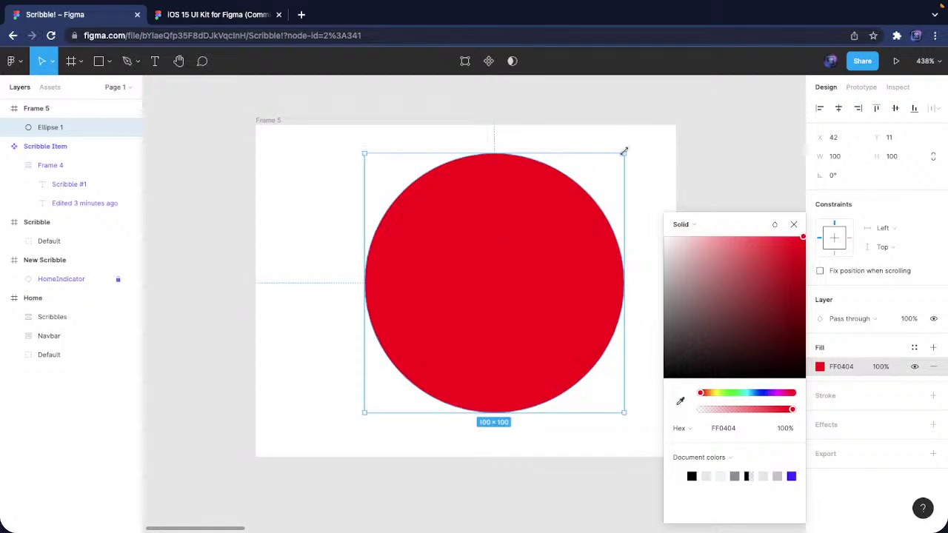
Scale the red circle down to about 33 × 33 and place it near the upper-right corner of Frame 5
{"action": "left_click_drag", "start_coordinate": [625, 151], "coordinate": [459, 319]}
{"action": "left_click_drag", "start_coordinate": [419, 349], "coordinate": [580, 205]}
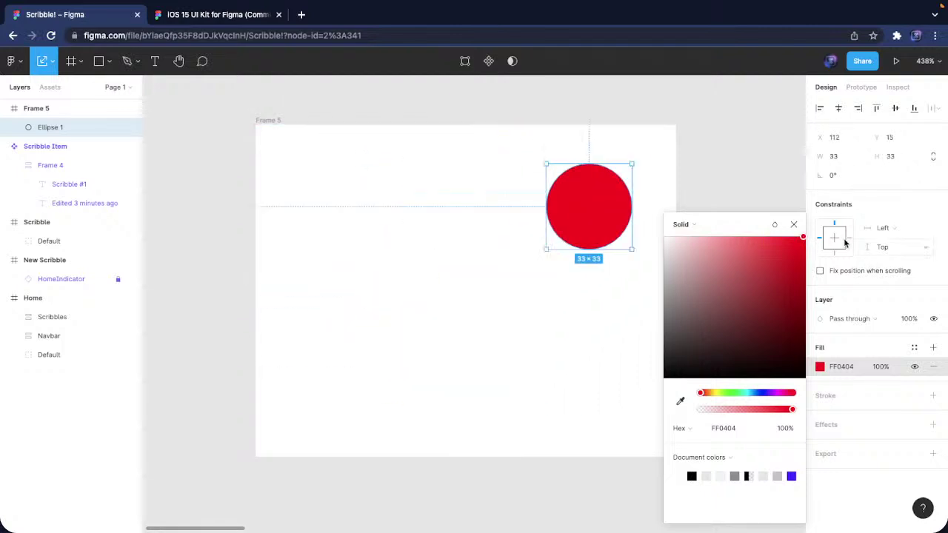
{"action": "left_click", "coordinate": [794, 224]}
{"action": "scroll", "coordinate": [692, 266], "scroll_direction": "right", "scroll_amount": 3}
{"action": "left_click", "coordinate": [702, 339]}
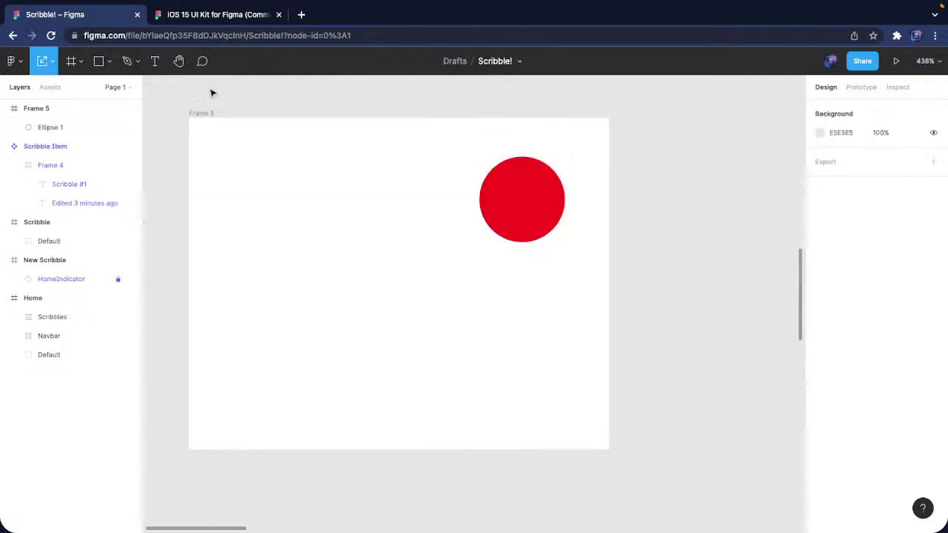
Draw a winding Pencil stroke across Frame 5, undo it, and redraw it in blue 0075FF
{"action": "left_click", "coordinate": [132, 65]}
{"action": "left_click", "coordinate": [139, 72]}
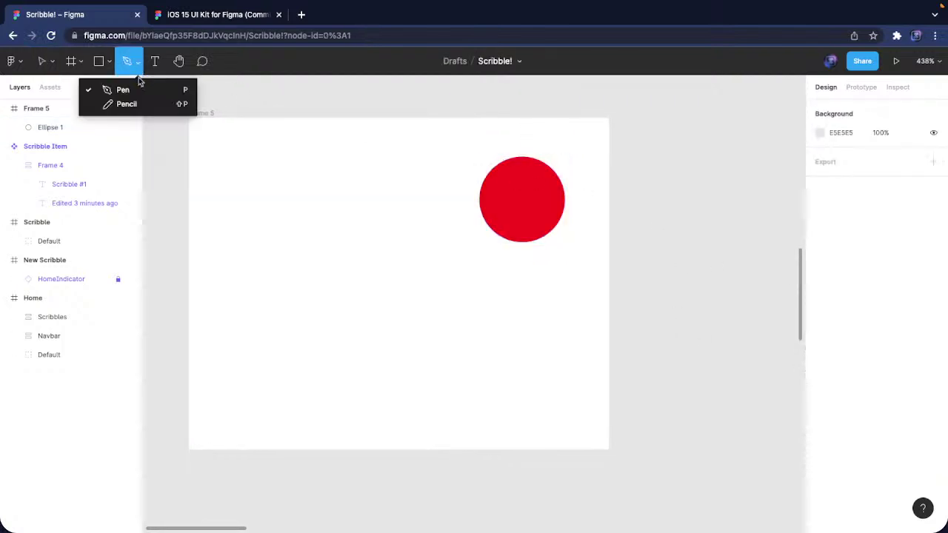
{"action": "left_click", "coordinate": [159, 103]}
{"action": "mouse_move", "coordinate": [227, 251]}
{"action": "left_mouse_down"}
{"action": "mouse_move", "coordinate": [328, 219]}
{"action": "mouse_move", "coordinate": [295, 346]}
{"action": "mouse_move", "coordinate": [486, 317]}
{"action": "mouse_move", "coordinate": [495, 379]}
{"action": "left_mouse_up"}
{"action": "left_click", "coordinate": [821, 133]}
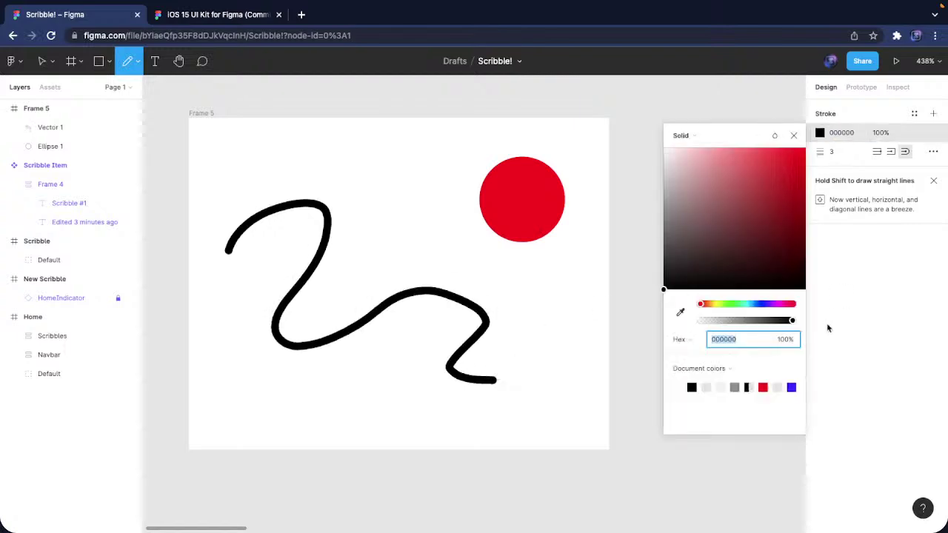
{"action": "left_click", "coordinate": [754, 303]}
{"action": "left_click", "coordinate": [804, 149]}
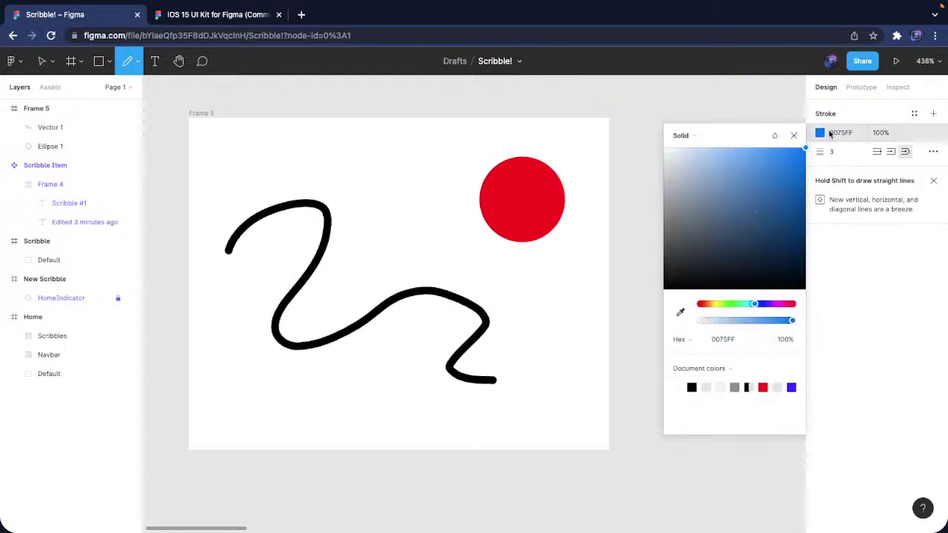
{"action": "key", "text": "ctrl+z"}
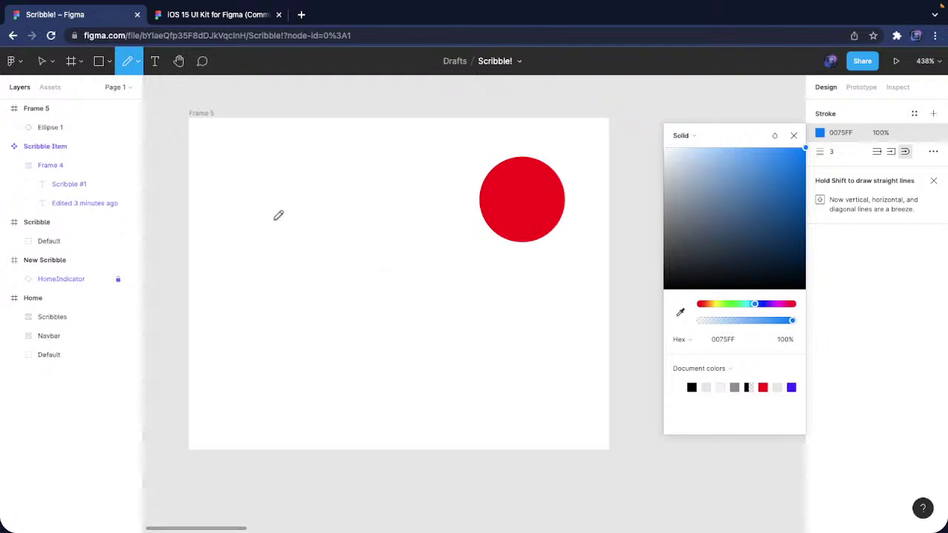
{"action": "mouse_move", "coordinate": [257, 196]}
{"action": "left_mouse_down"}
{"action": "mouse_move", "coordinate": [292, 318]}
{"action": "mouse_move", "coordinate": [508, 393]}
{"action": "mouse_move", "coordinate": [554, 391]}
{"action": "left_mouse_up"}
Draw a yellow FFE600 cross of two Pencil strokes near the lower-left corner of Frame 5
{"action": "left_click", "coordinate": [711, 304]}
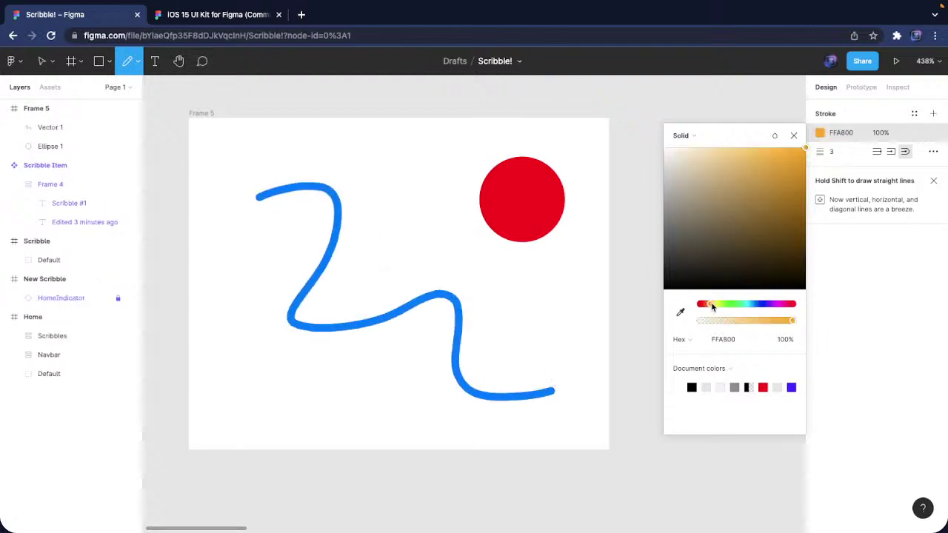
{"action": "left_click", "coordinate": [714, 304]}
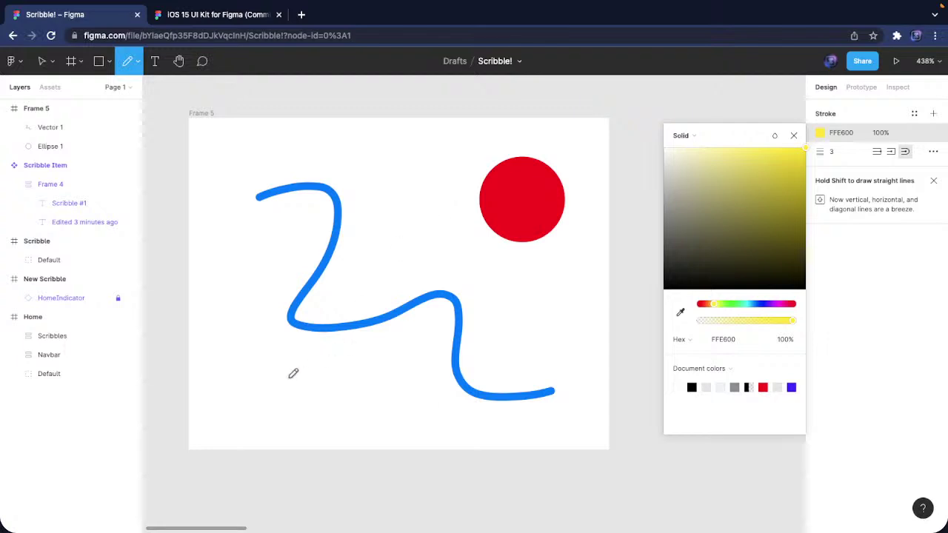
{"action": "left_click_drag", "start_coordinate": [264, 357], "coordinate": [260, 411]}
{"action": "left_click_drag", "start_coordinate": [224, 377], "coordinate": [329, 382]}
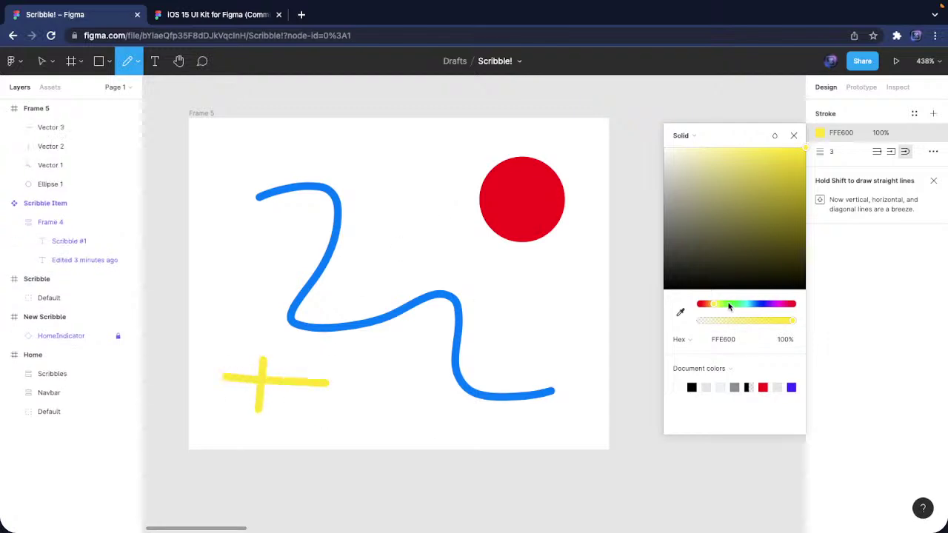
Draw a small Pencil tree beside the red circle, with a green 33FF00 crown and a brown 7C480A trunk
{"action": "left_click", "coordinate": [729, 305]}
{"action": "mouse_move", "coordinate": [436, 213]}
{"action": "left_mouse_down"}
{"action": "mouse_move", "coordinate": [424, 222]}
{"action": "mouse_move", "coordinate": [443, 231]}
{"action": "mouse_move", "coordinate": [465, 217]}
{"action": "mouse_move", "coordinate": [437, 205]}
{"action": "left_mouse_up"}
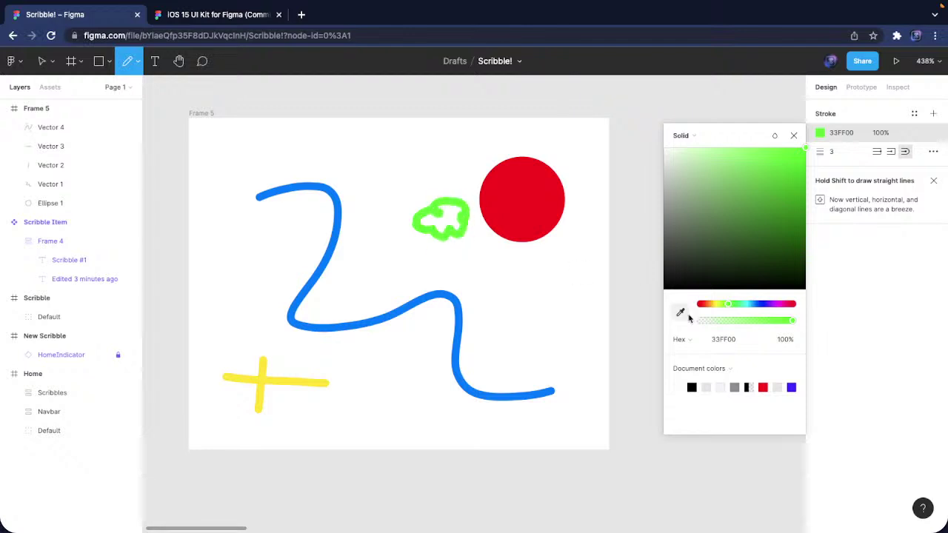
{"action": "left_click_drag", "start_coordinate": [726, 309], "coordinate": [708, 305]}
{"action": "left_click_drag", "start_coordinate": [776, 241], "coordinate": [794, 220]}
{"action": "mouse_move", "coordinate": [457, 240]}
{"action": "left_mouse_down"}
{"action": "mouse_move", "coordinate": [448, 235]}
{"action": "mouse_move", "coordinate": [445, 277]}
{"action": "left_mouse_up"}
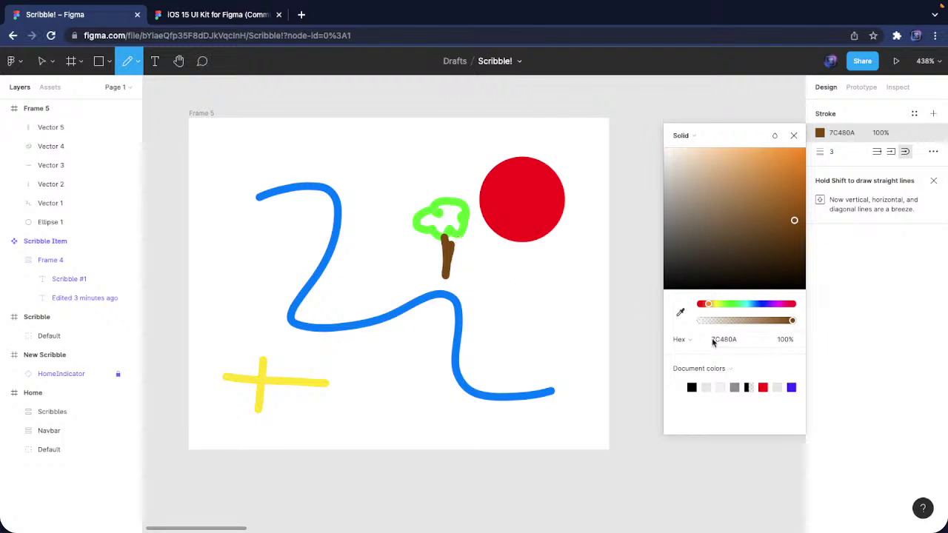
{"action": "left_click_drag", "start_coordinate": [784, 303], "coordinate": [776, 304]}
{"action": "mouse_move", "coordinate": [765, 261]}
{"action": "left_mouse_down"}
{"action": "mouse_move", "coordinate": [745, 205]}
{"action": "mouse_move", "coordinate": [756, 217]}
{"action": "mouse_move", "coordinate": [793, 157]}
{"action": "left_mouse_up"}
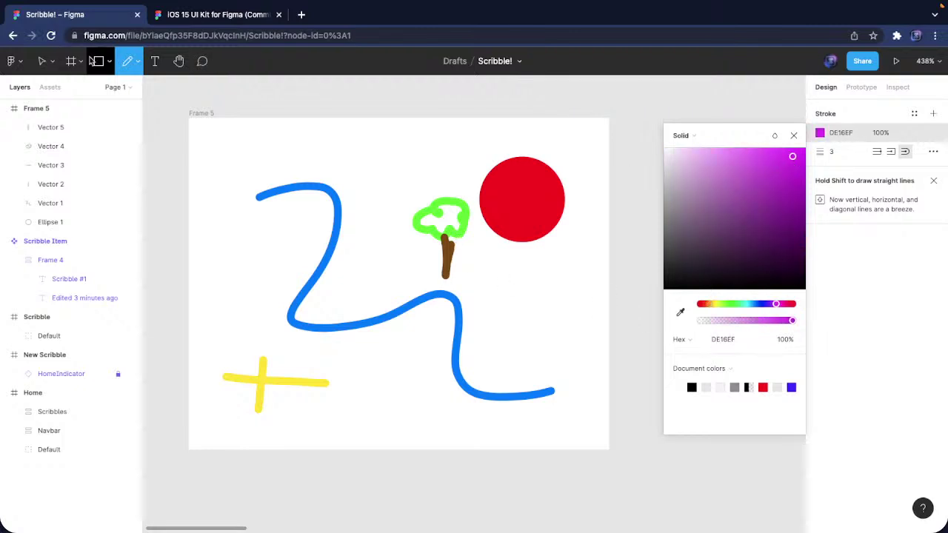
{"action": "left_click", "coordinate": [98, 60]}
{"action": "left_click", "coordinate": [248, 177]}
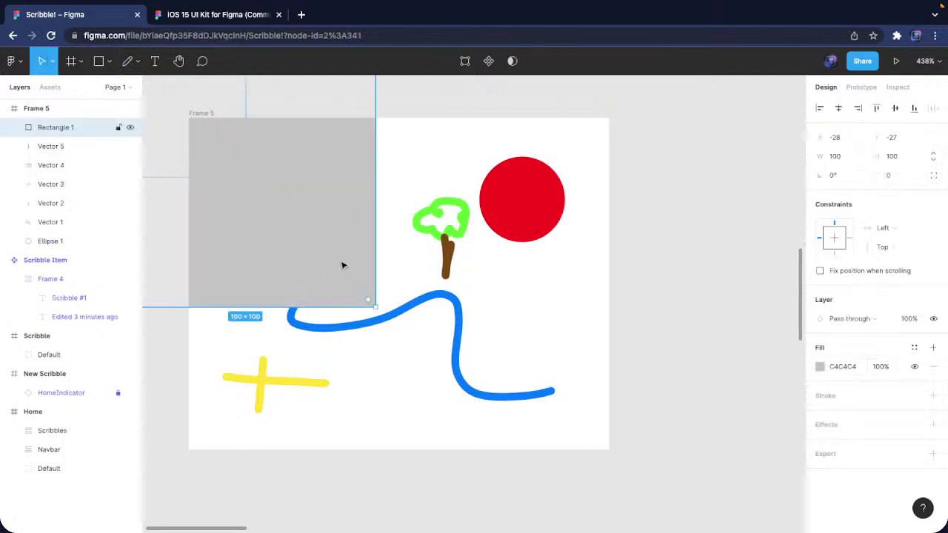
{"action": "key", "text": "ctrl+z"}
Draw a rectangle about 23 × 27 near the upper-left corner of Frame 5 and fill it with magenta-purple
{"action": "key", "text": "r"}
{"action": "left_click_drag", "start_coordinate": [274, 206], "coordinate": [334, 278]}
{"action": "left_click_drag", "start_coordinate": [295, 238], "coordinate": [239, 186]}
{"action": "left_click", "coordinate": [822, 368]}
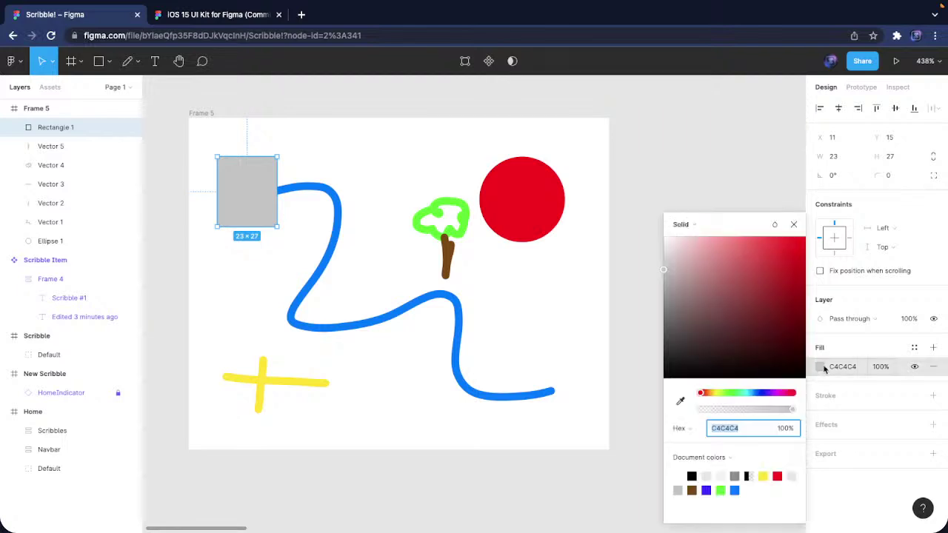
{"action": "left_click", "coordinate": [779, 392]}
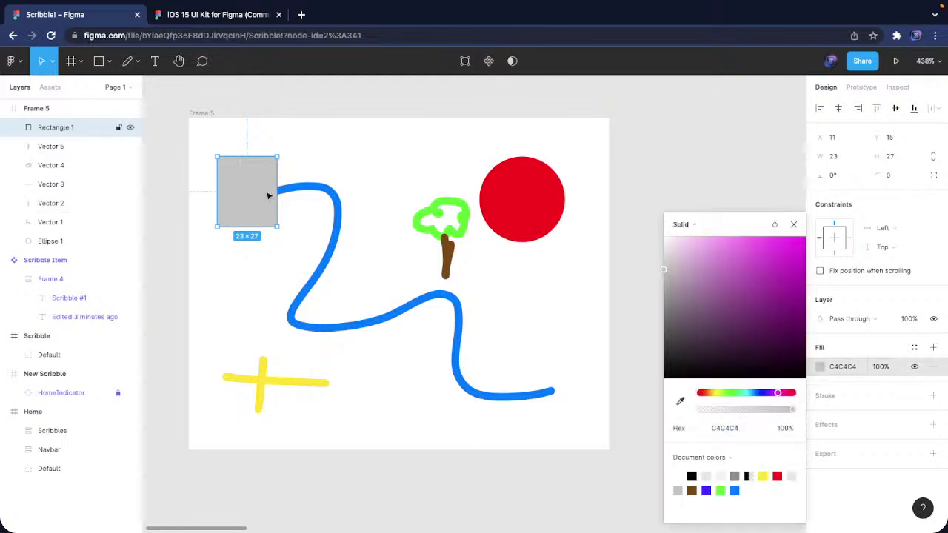
{"action": "left_click_drag", "start_coordinate": [788, 311], "coordinate": [731, 299]}
{"action": "left_click", "coordinate": [533, 364]}
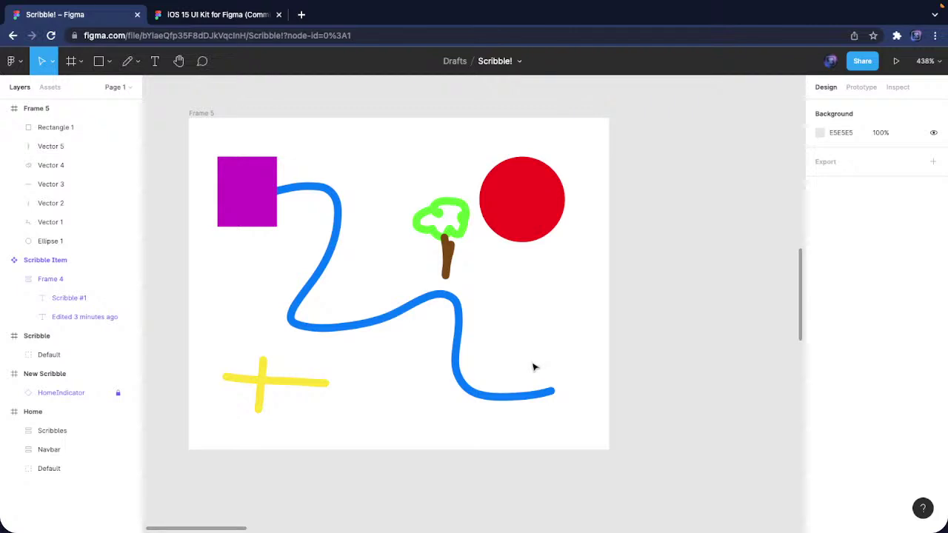
Draw a closed, curved leaf-like shape about 53 × 40 in the lower-right part of Frame 5 with the Pen tool
{"action": "key", "text": "p"}
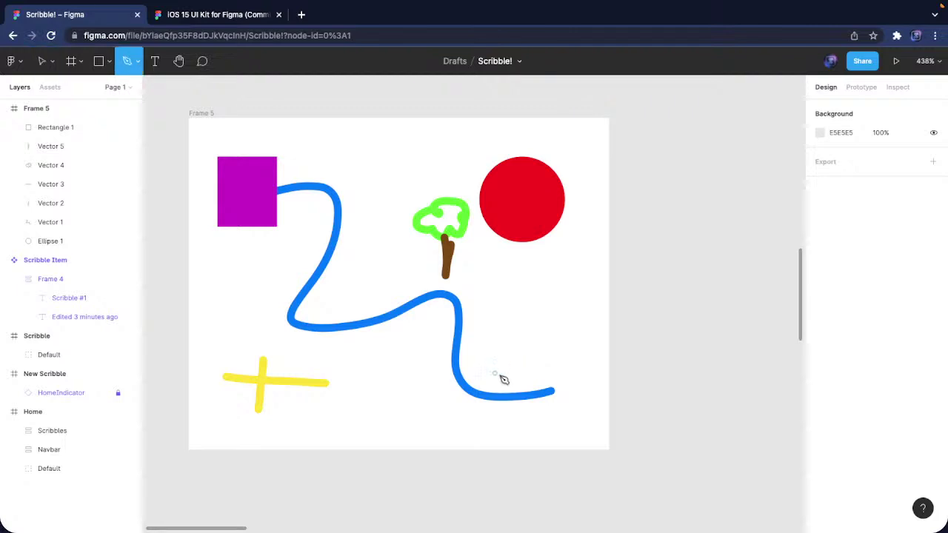
{"action": "left_click", "coordinate": [531, 307]}
{"action": "left_click_drag", "start_coordinate": [427, 409], "coordinate": [549, 425]}
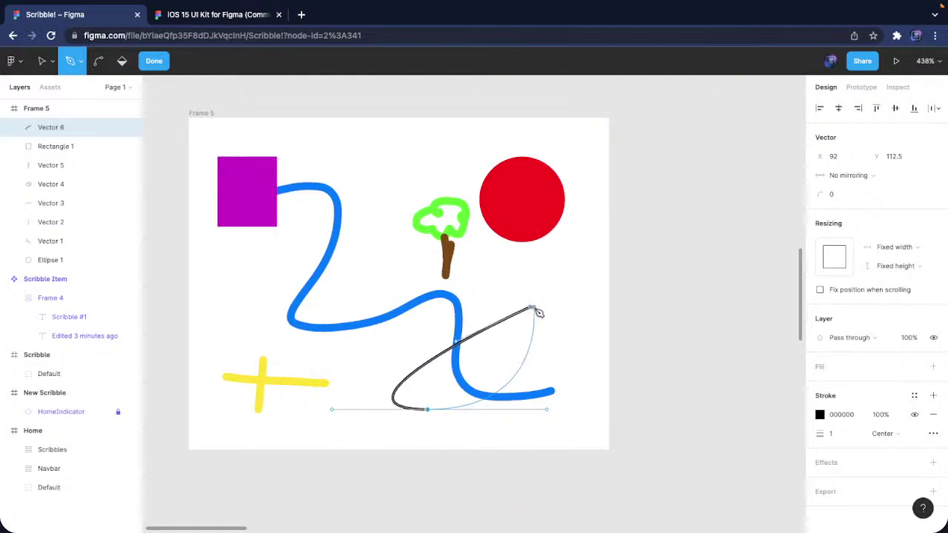
{"action": "left_click", "coordinate": [532, 308]}
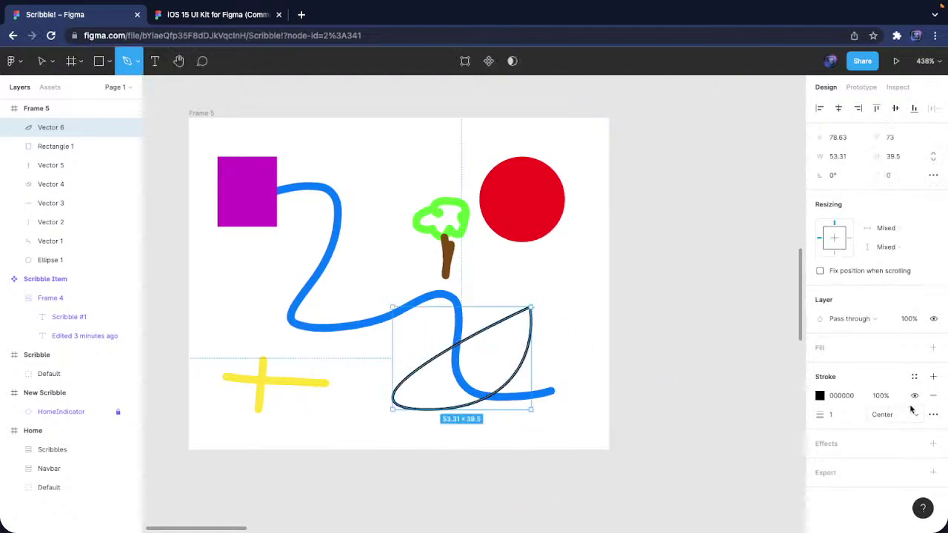
Remove the curved shape's stroke and give it a solid purple B516FF fill
{"action": "left_click", "coordinate": [933, 396]}
{"action": "left_click", "coordinate": [933, 348]}
{"action": "left_click", "coordinate": [819, 368]}
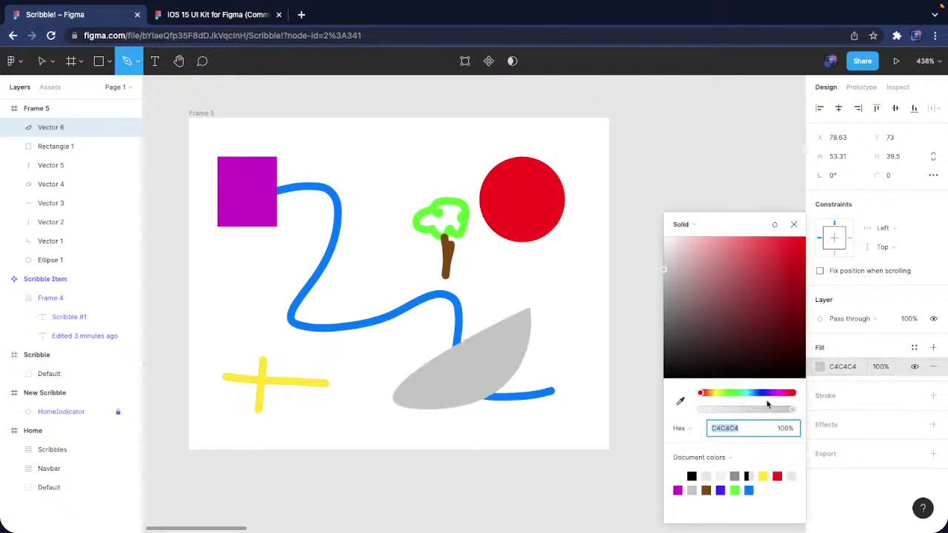
{"action": "left_click", "coordinate": [771, 393]}
{"action": "left_click", "coordinate": [769, 316]}
{"action": "left_click_drag", "start_coordinate": [769, 316], "coordinate": [794, 213]}
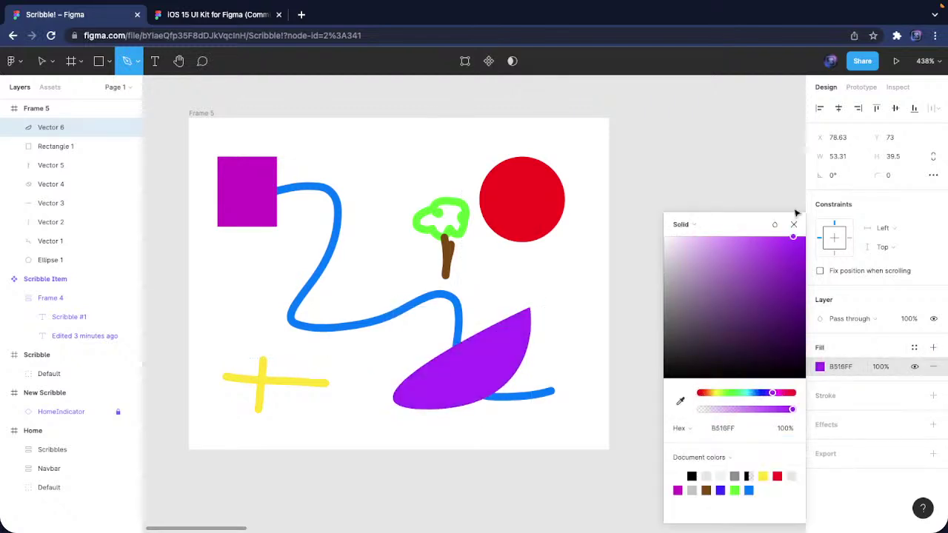
{"action": "key", "text": "Escape"}
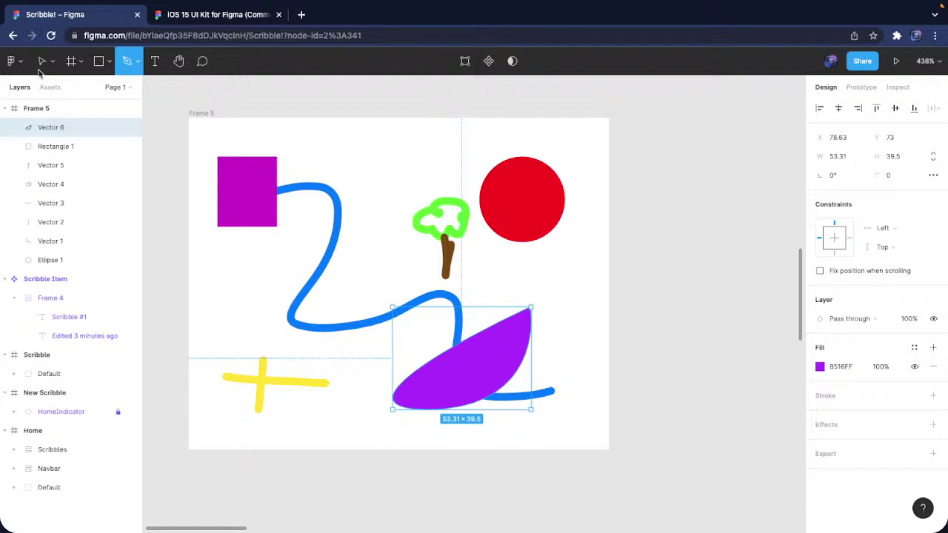
Add a 100 × 100 five-pointed star to Frame 5 and fill it with orange FF8A00
{"action": "left_click", "coordinate": [109, 61]}
{"action": "left_click", "coordinate": [75, 159]}
{"action": "left_click", "coordinate": [343, 200]}
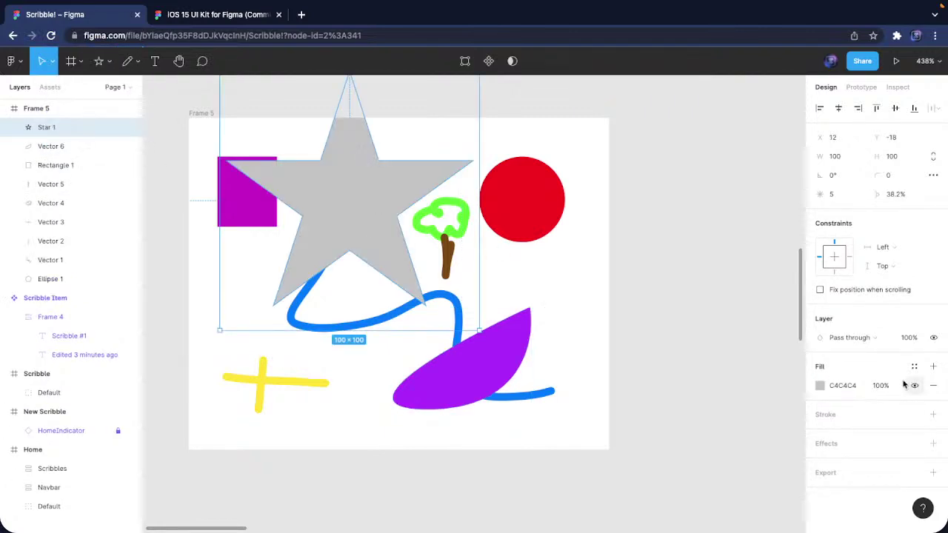
{"action": "left_click", "coordinate": [820, 384]}
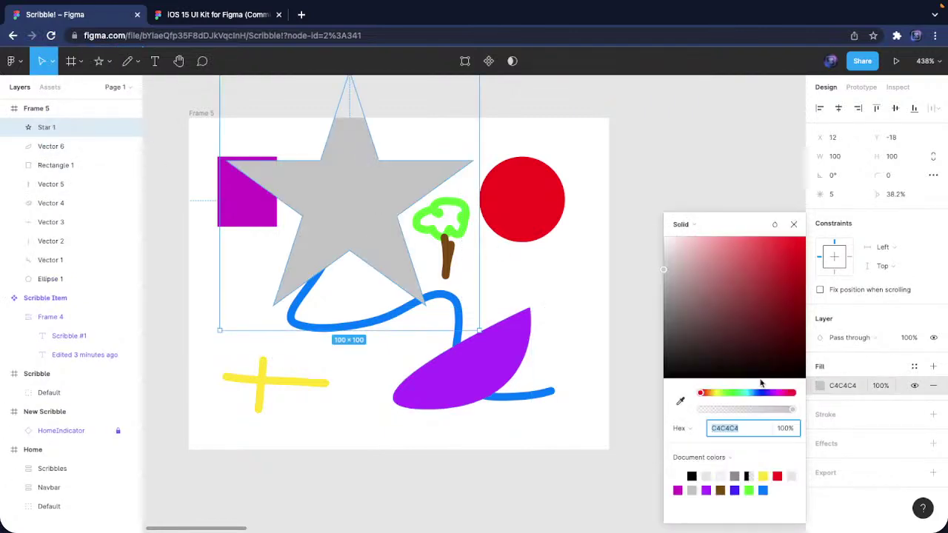
{"action": "left_click", "coordinate": [709, 392]}
{"action": "mouse_move", "coordinate": [796, 238]}
{"action": "left_mouse_down"}
{"action": "mouse_move", "coordinate": [821, 249]}
{"action": "mouse_move", "coordinate": [807, 225]}
{"action": "left_mouse_up"}
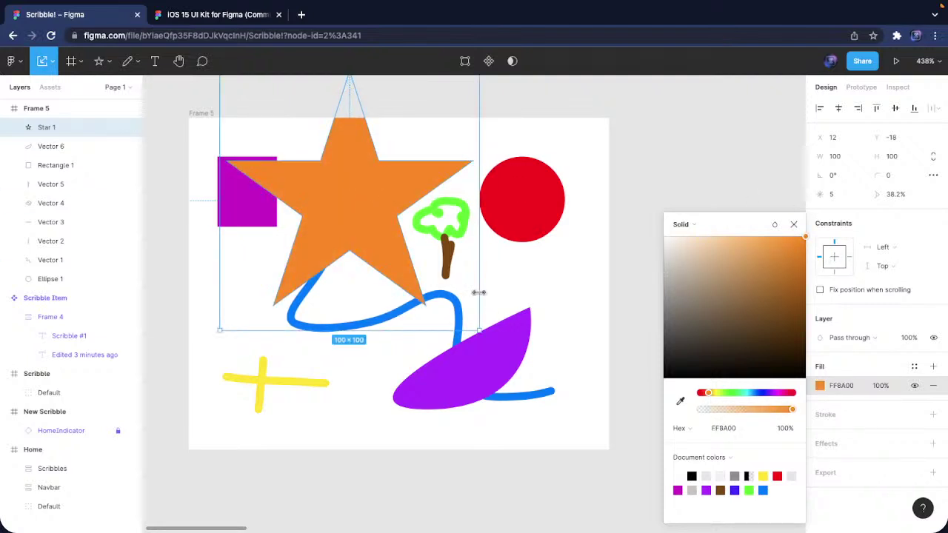
Scale the star down to about 32 × 32, move it near the center of Frame 5, and rotate it slightly
{"action": "left_click_drag", "start_coordinate": [479, 293], "coordinate": [300, 256]}
{"action": "left_click_drag", "start_coordinate": [288, 220], "coordinate": [417, 346]}
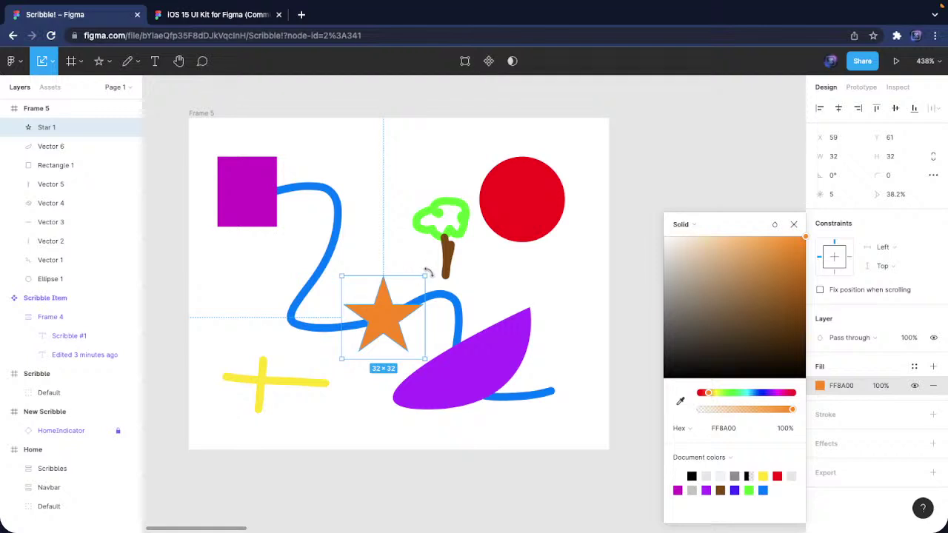
{"action": "left_click_drag", "start_coordinate": [427, 273], "coordinate": [404, 273]}
{"action": "key", "text": "Escape"}
Rename the frame holding the finished drawing to Sketch
{"action": "scroll", "coordinate": [467, 270], "scroll_direction": "down", "scroll_amount": 10}
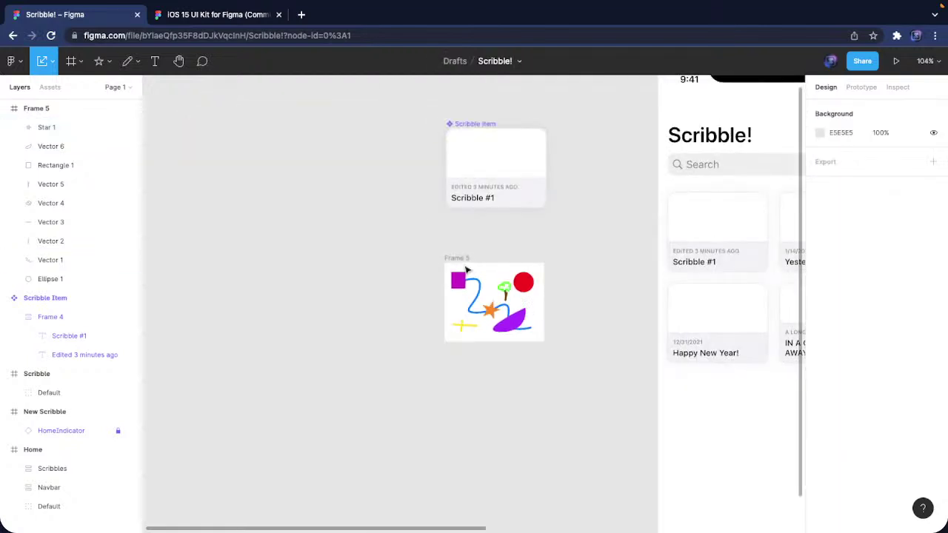
{"action": "left_click", "coordinate": [460, 261]}
{"action": "scroll", "coordinate": [846, 434], "scroll_direction": "down", "scroll_amount": 2}
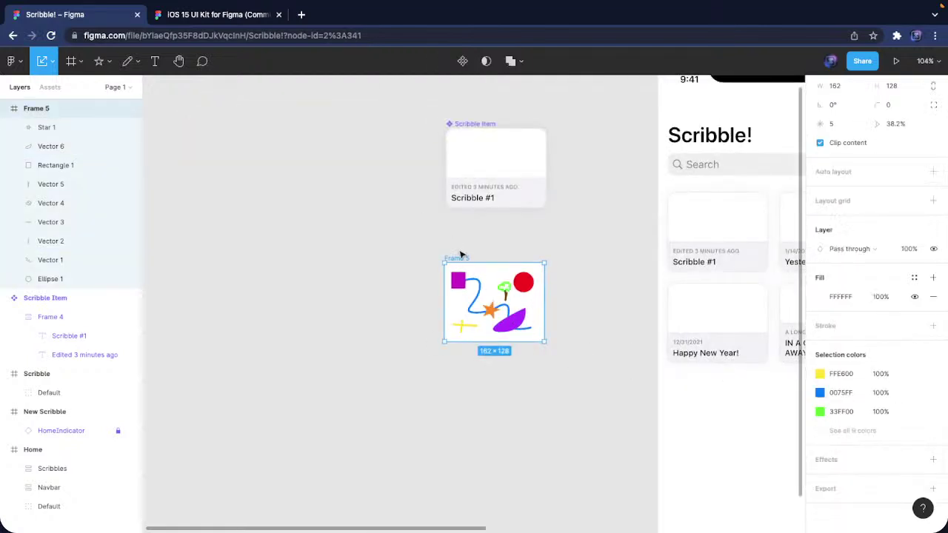
{"action": "double_click", "coordinate": [461, 257]}
{"action": "type", "text": "Sketch"}
{"action": "key", "text": "Return"}
Export the Sketch frame as a PNG at 3x scale
{"action": "left_click", "coordinate": [934, 489]}
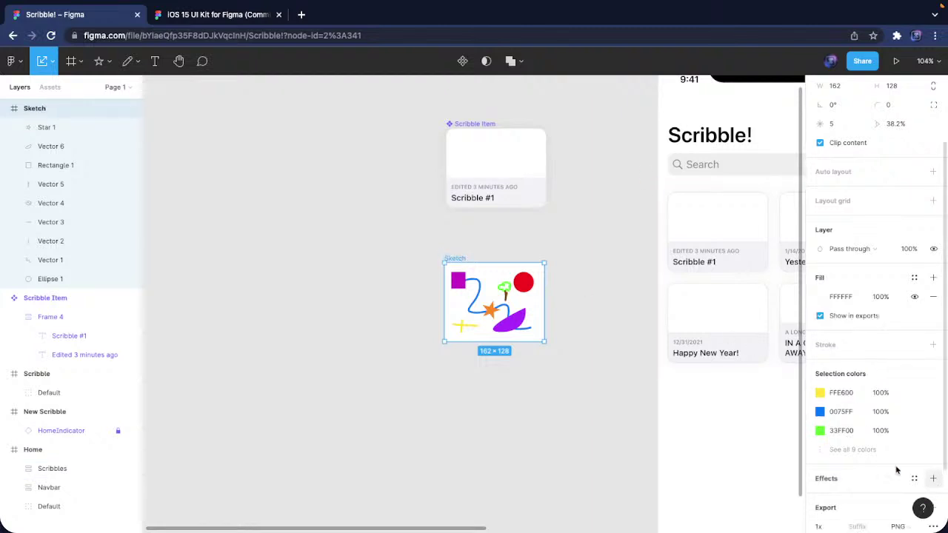
{"action": "scroll", "coordinate": [860, 460], "scroll_direction": "down", "scroll_amount": 2}
{"action": "left_click", "coordinate": [834, 441]}
{"action": "left_click", "coordinate": [834, 483]}
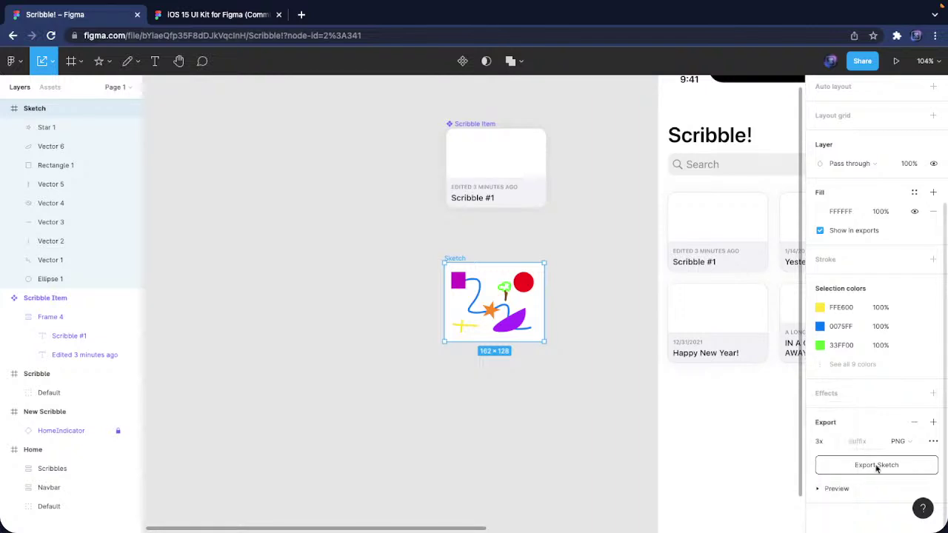
{"action": "left_click", "coordinate": [876, 465]}
Apply the exported Sketch.png as the image fill of the Scribble Item main component
{"action": "scroll", "coordinate": [387, 349], "scroll_direction": "right", "scroll_amount": 3}
{"action": "left_click", "coordinate": [254, 148]}
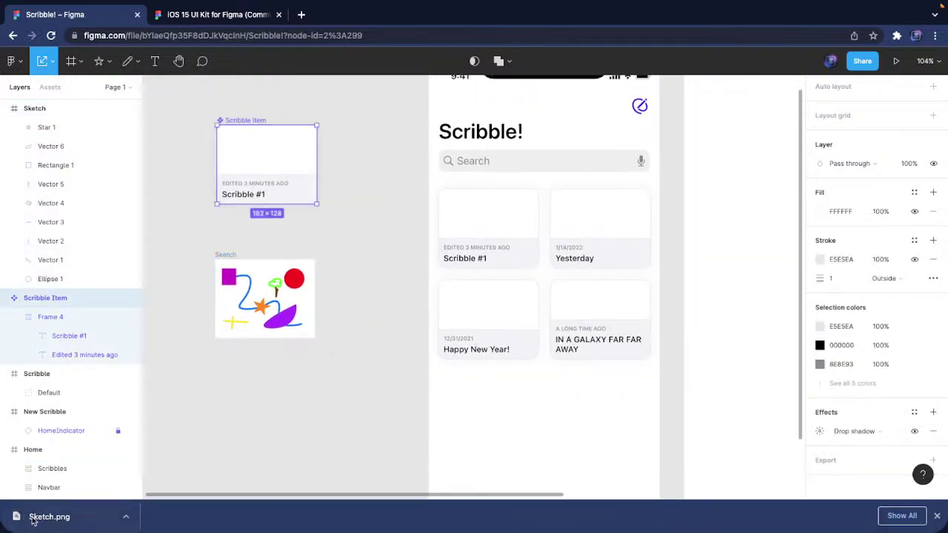
{"action": "mouse_move", "coordinate": [33, 521]}
{"action": "left_mouse_down"}
{"action": "mouse_move", "coordinate": [563, 282]}
{"action": "mouse_move", "coordinate": [845, 213]}
{"action": "left_mouse_up"}
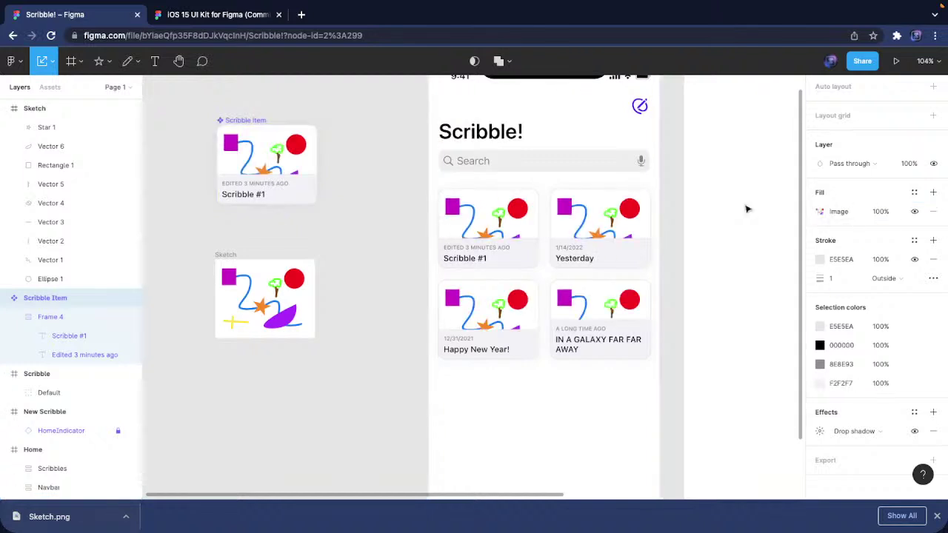
{"action": "left_click", "coordinate": [370, 370]}
Rotate the image fill 90° clockwise on the Scribble #1 card and 180° on the Yesterday card
{"action": "left_click", "coordinate": [510, 237]}
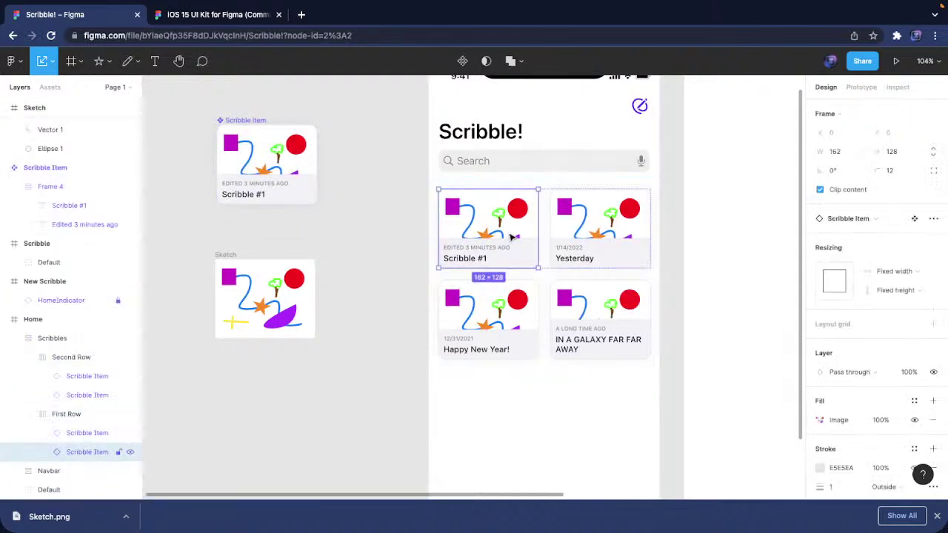
{"action": "left_click", "coordinate": [819, 420]}
{"action": "left_click", "coordinate": [791, 243]}
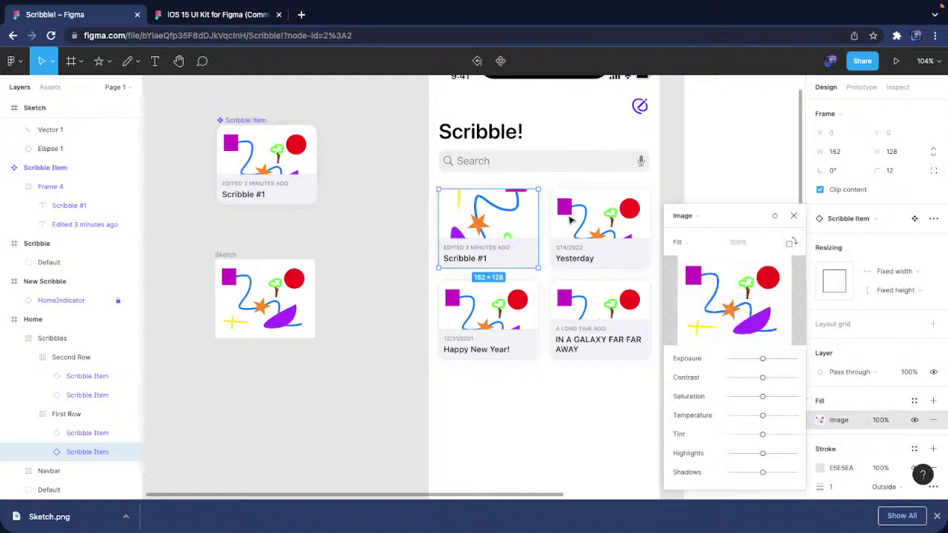
{"action": "left_click", "coordinate": [639, 231]}
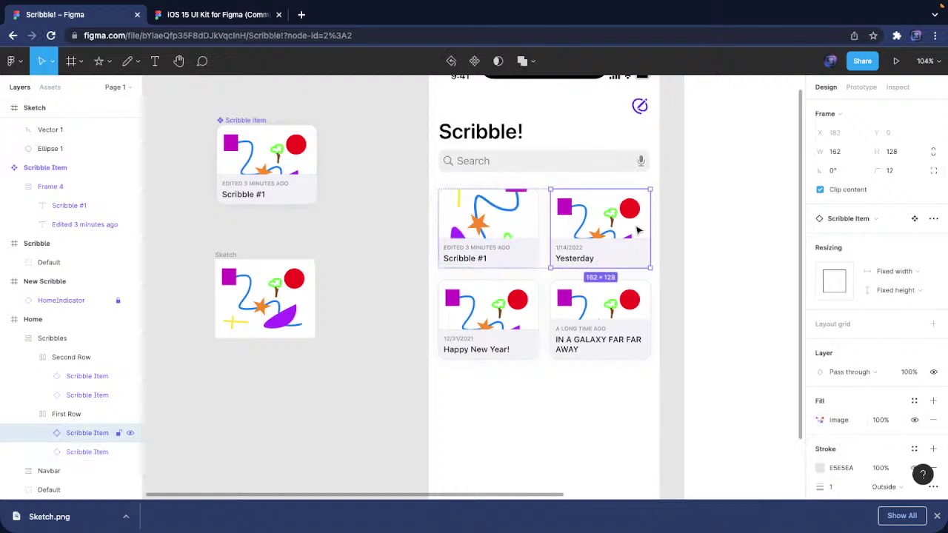
{"action": "left_click", "coordinate": [819, 420]}
{"action": "left_click", "coordinate": [791, 243]}
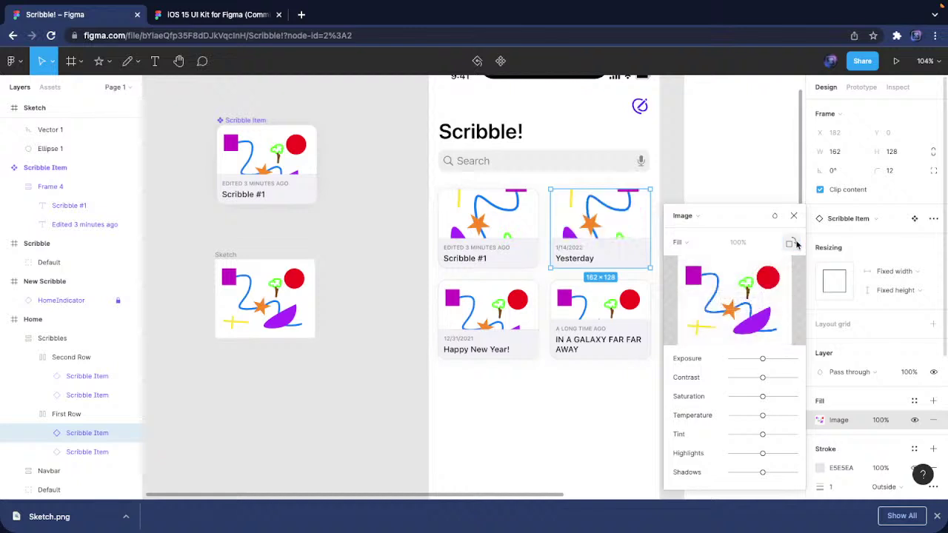
Rotate the image fill of the IN A GALAXY FAR FAR AWAY card to 90° counterclockwise
{"action": "left_click", "coordinate": [603, 313]}
{"action": "left_click", "coordinate": [619, 313]}
{"action": "left_click", "coordinate": [820, 420]}
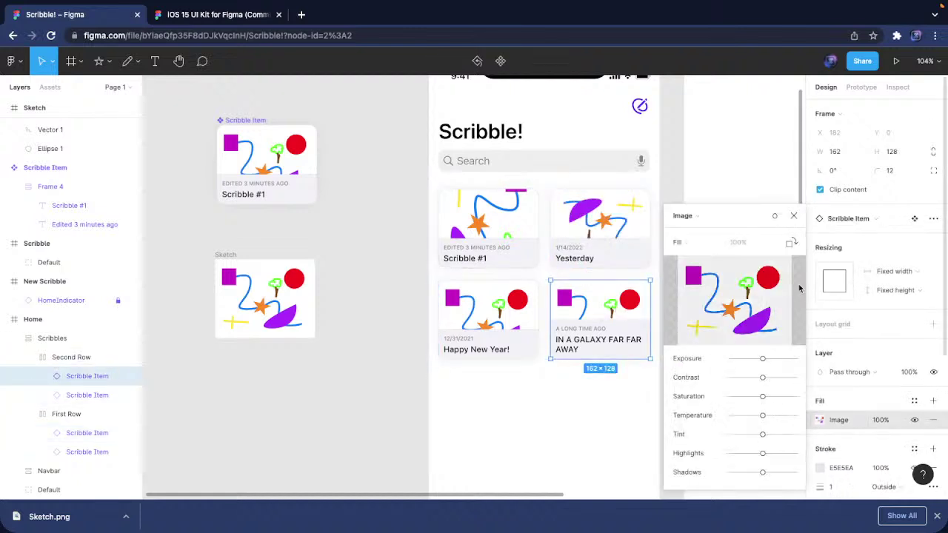
{"action": "left_click", "coordinate": [791, 244]}
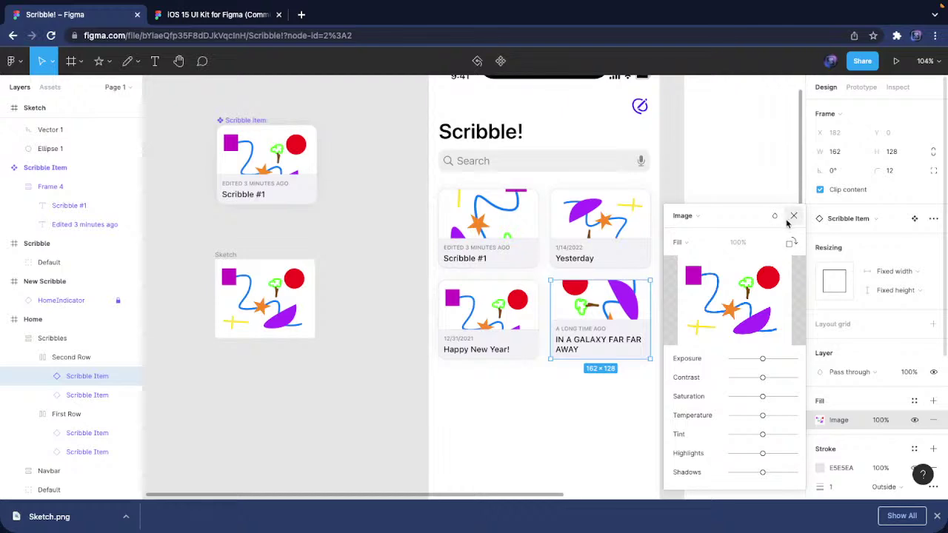
{"action": "left_click", "coordinate": [793, 215]}
Raise the image fill's Temperature to the maximum on the Scribble #1 card in the Home frame
{"action": "left_click", "coordinate": [431, 304]}
{"action": "scroll", "coordinate": [440, 300], "scroll_direction": "right", "scroll_amount": 3}
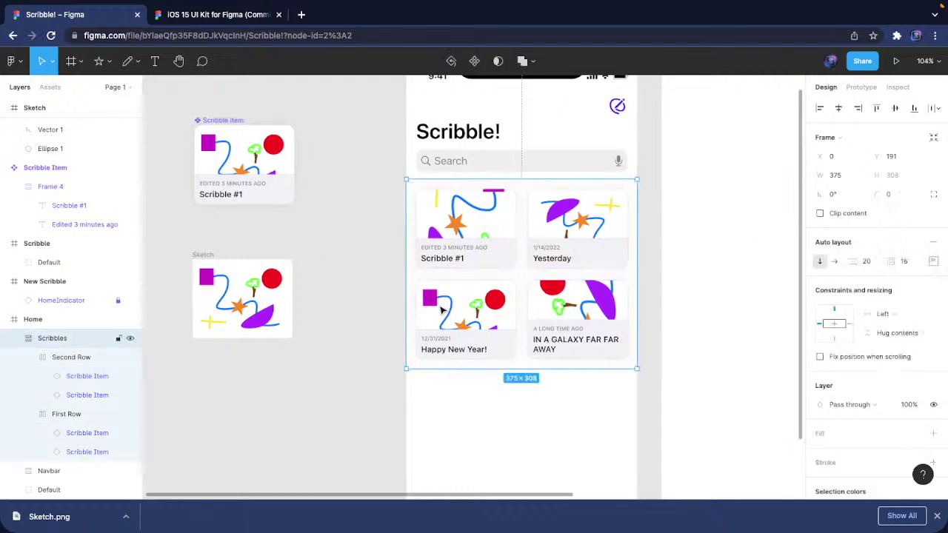
{"action": "scroll", "coordinate": [439, 304], "scroll_direction": "up", "scroll_amount": 2}
{"action": "key", "text": "shift+1"}
{"action": "scroll", "coordinate": [435, 329], "scroll_direction": "up", "scroll_amount": 5}
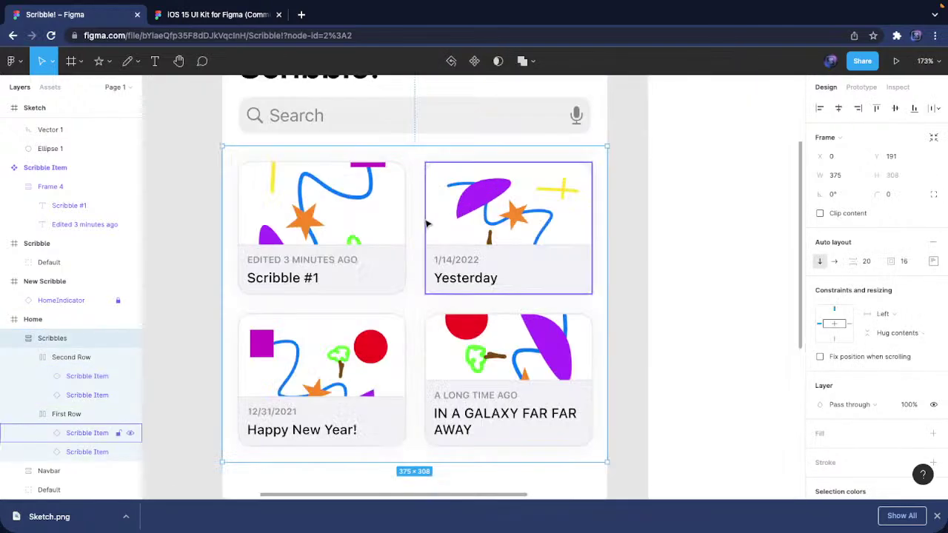
{"action": "scroll", "coordinate": [400, 258], "scroll_direction": "down", "scroll_amount": 4}
{"action": "scroll", "coordinate": [400, 257], "scroll_direction": "up", "scroll_amount": 2}
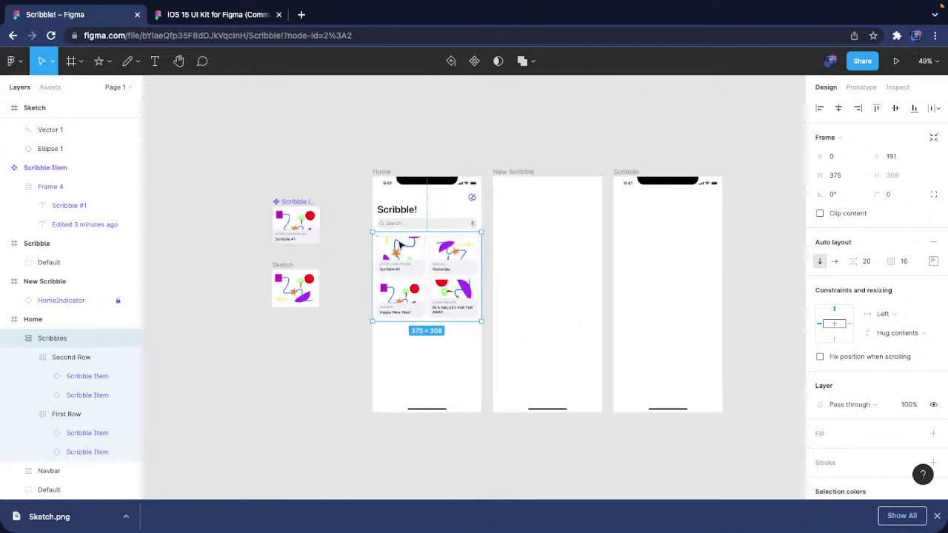
{"action": "left_click", "coordinate": [401, 252], "text": "ctrl"}
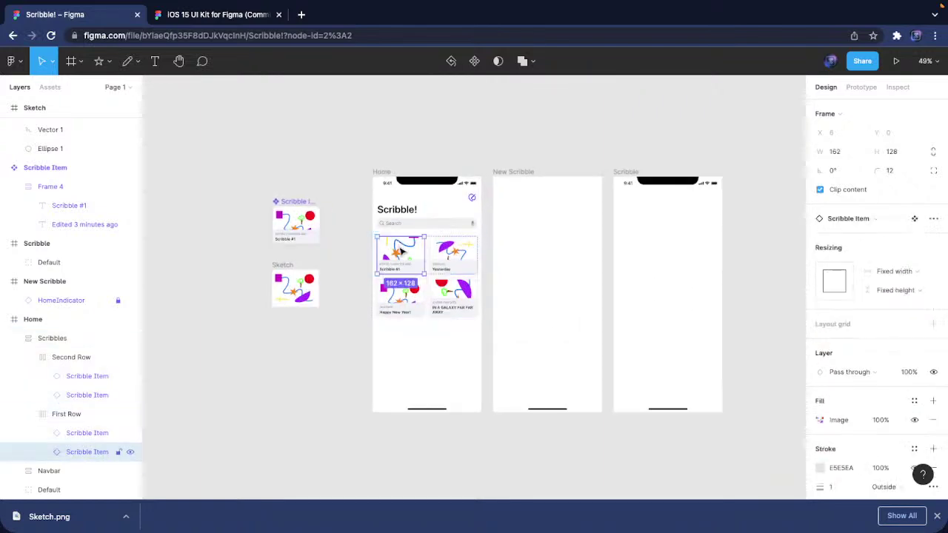
{"action": "left_click", "coordinate": [820, 420]}
{"action": "left_click_drag", "start_coordinate": [760, 361], "coordinate": [811, 362]}
{"action": "key", "text": "ctrl+z"}
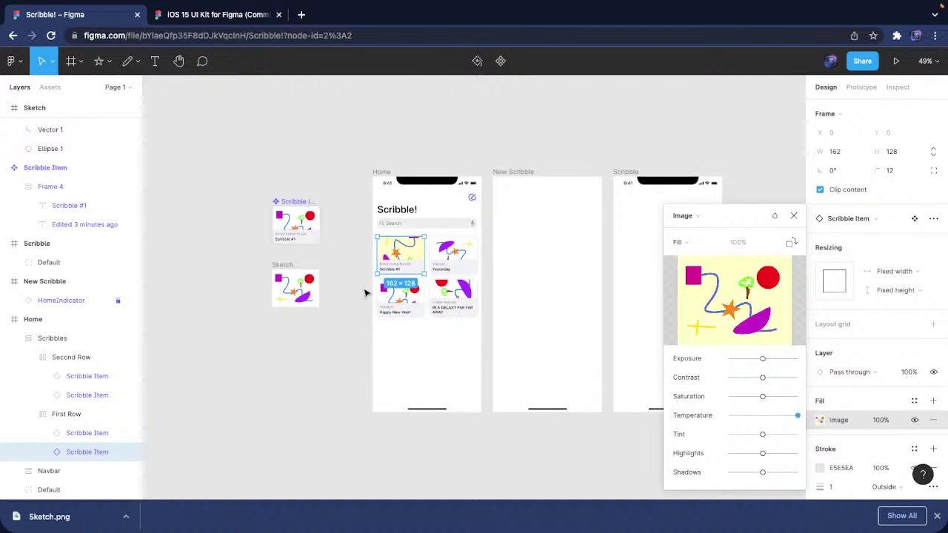
On the IN A GALAXY FAR FAR AWAY card, set the image fill's Saturation to maximum and Temperature and Tint to minimum
{"action": "scroll", "coordinate": [625, 269], "scroll_direction": "up", "scroll_amount": 5}
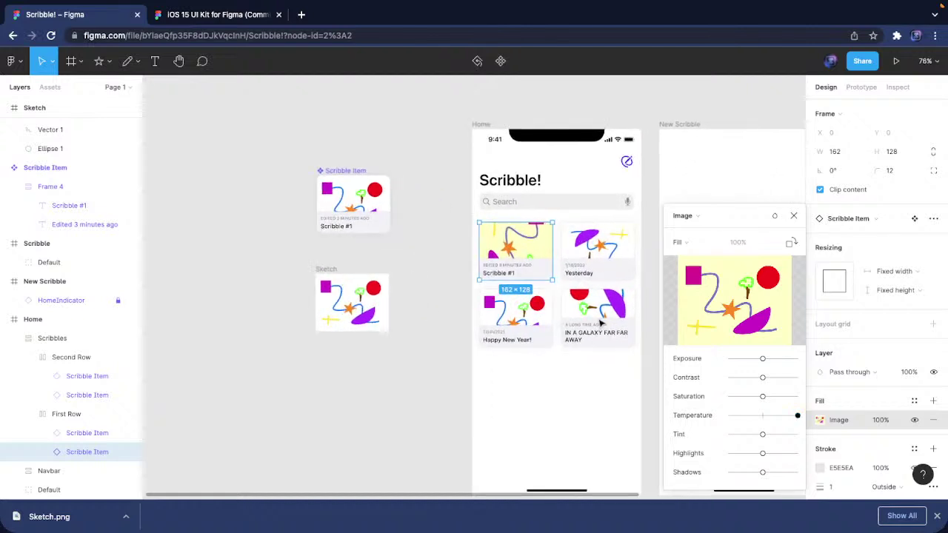
{"action": "left_click", "coordinate": [604, 305]}
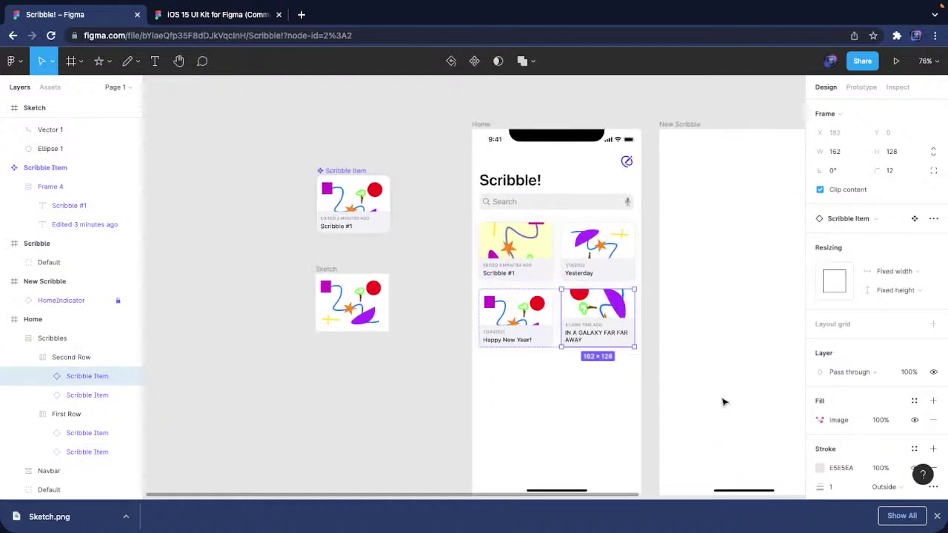
{"action": "left_click", "coordinate": [820, 420]}
{"action": "left_click_drag", "start_coordinate": [763, 416], "coordinate": [683, 418]}
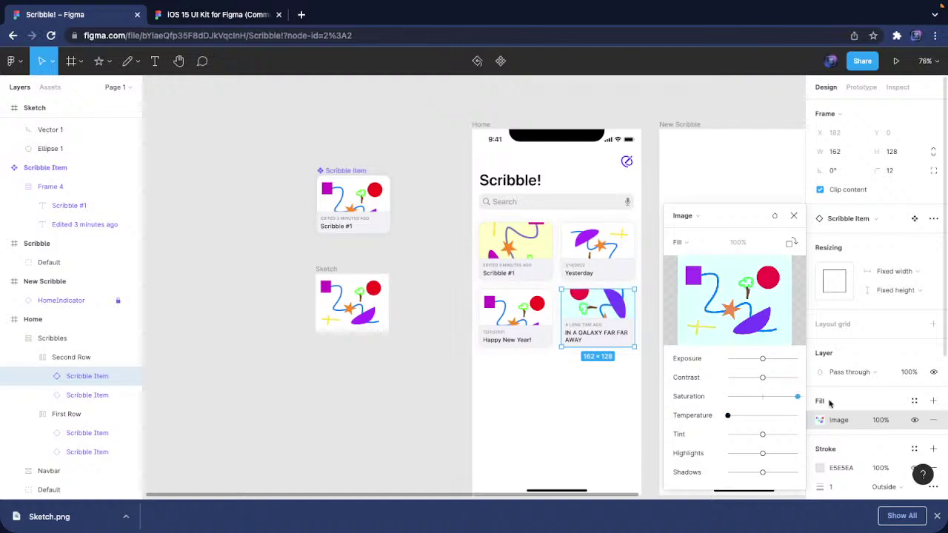
{"action": "left_click_drag", "start_coordinate": [762, 435], "coordinate": [710, 440]}
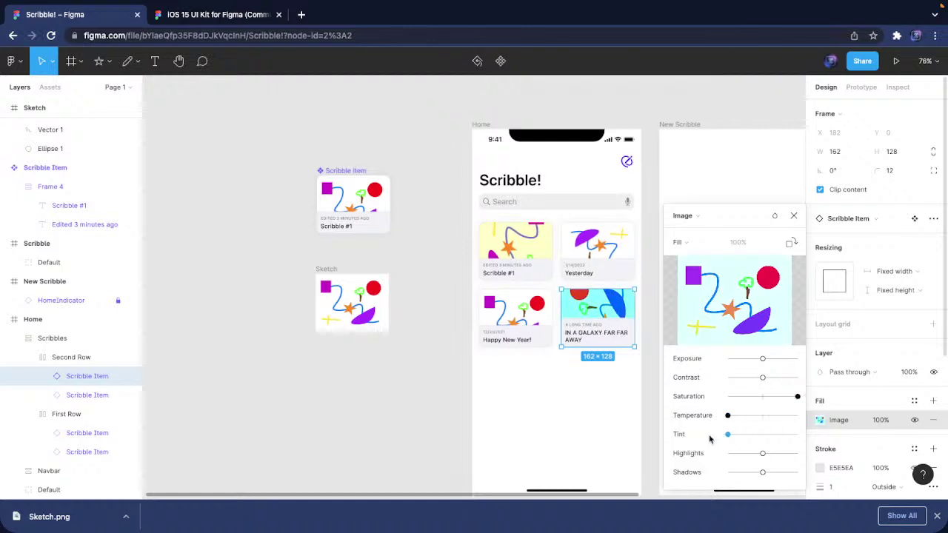
{"action": "left_click", "coordinate": [628, 439]}
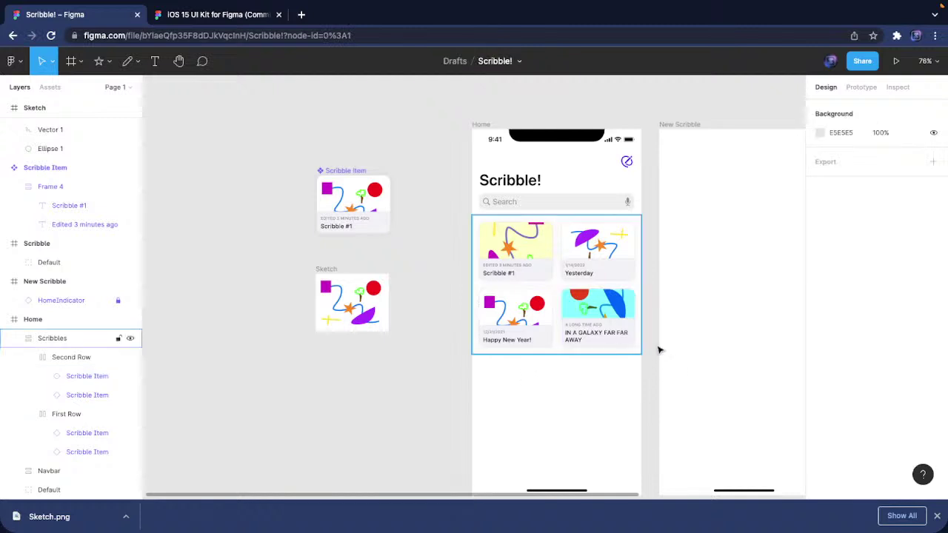
On the Happy New Year! card, set the image fill's Contrast and Shadows to minimum and Highlights to maximum, and raise Exposure about halfway
{"action": "scroll", "coordinate": [587, 348], "scroll_direction": "up", "scroll_amount": 3}
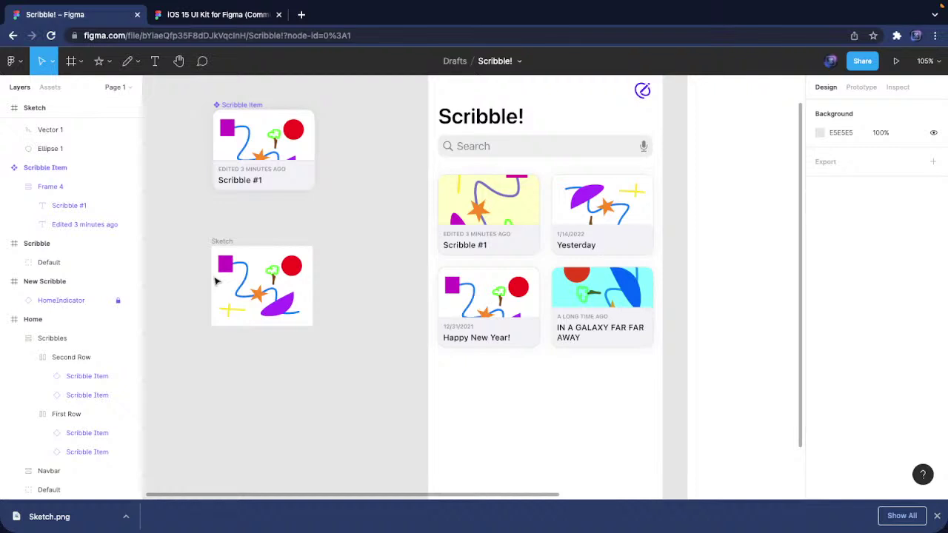
{"action": "double_click", "coordinate": [528, 314]}
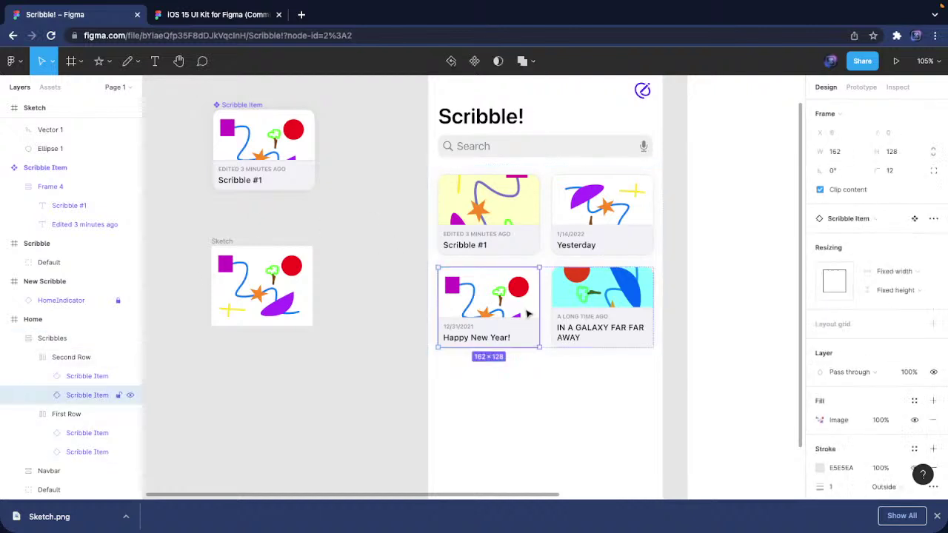
{"action": "left_click", "coordinate": [821, 420]}
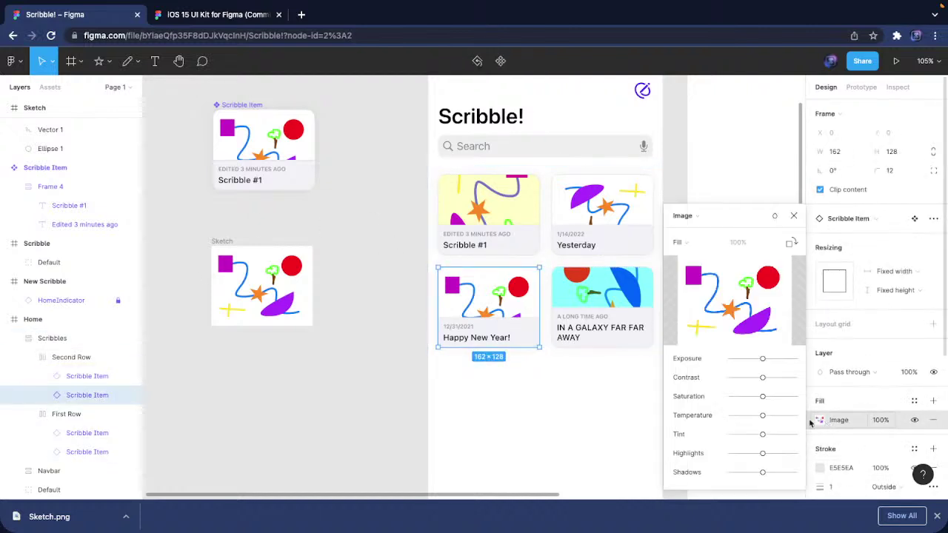
{"action": "left_click_drag", "start_coordinate": [763, 380], "coordinate": [654, 385]}
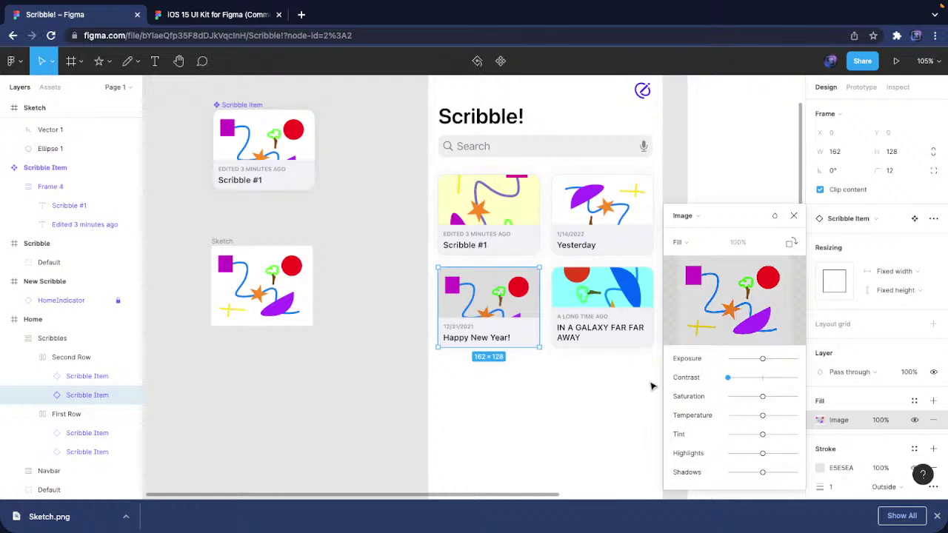
{"action": "left_click_drag", "start_coordinate": [761, 455], "coordinate": [638, 495]}
{"action": "left_click_drag", "start_coordinate": [763, 358], "coordinate": [784, 360]}
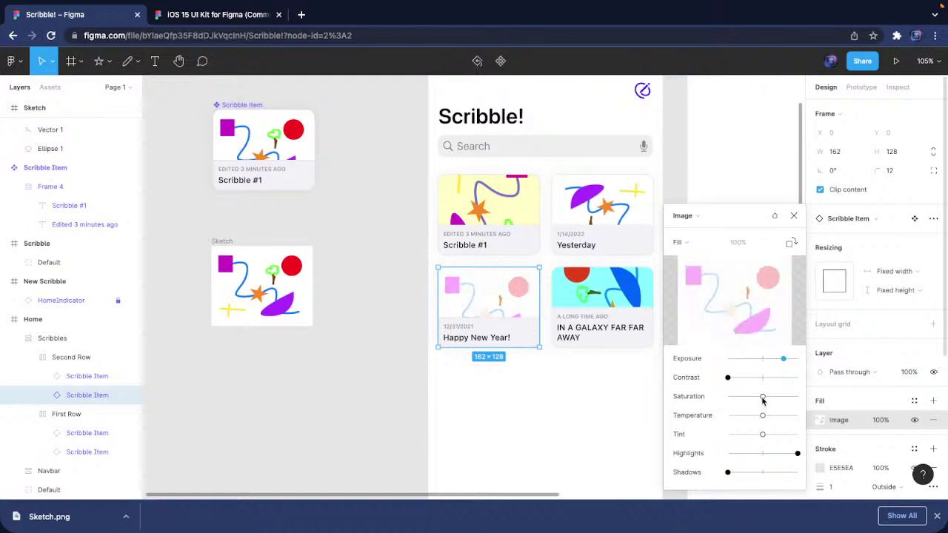
Set the Happy New Year! card image's Saturation and Temperature to minimum and lower its Exposure to about halfway below neutral
{"action": "left_click_drag", "start_coordinate": [763, 400], "coordinate": [651, 409]}
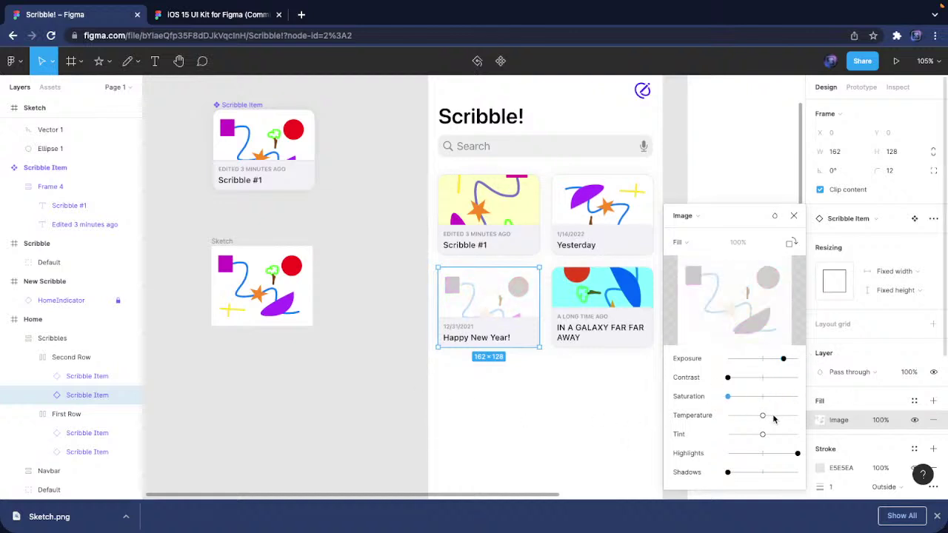
{"action": "left_click_drag", "start_coordinate": [763, 416], "coordinate": [637, 421]}
{"action": "left_click_drag", "start_coordinate": [775, 361], "coordinate": [745, 363]}
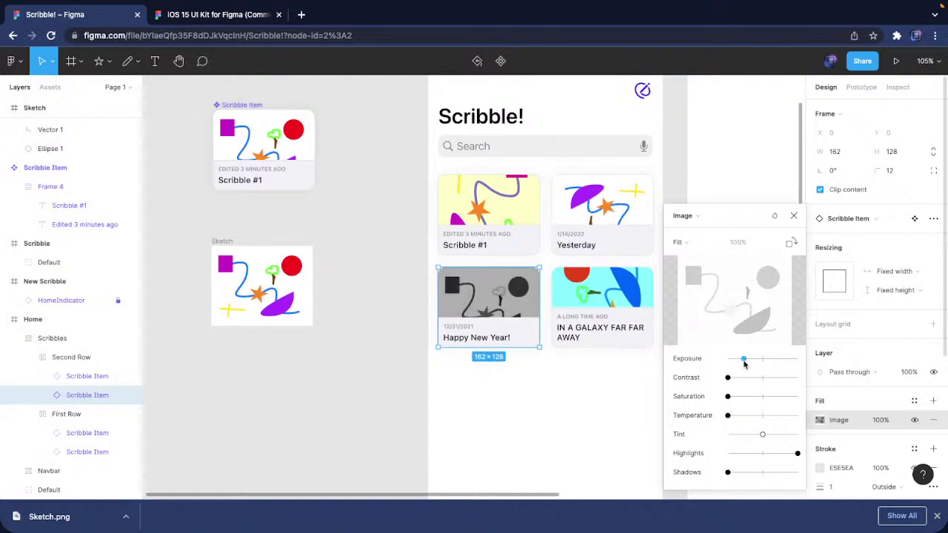
{"action": "left_click", "coordinate": [508, 413]}
{"action": "left_click", "coordinate": [509, 409]}
Place the exported Sketch.png in the Scribble frame, spanning its full width and centered vertically
{"action": "scroll", "coordinate": [561, 371], "scroll_direction": "right", "scroll_amount": 5}
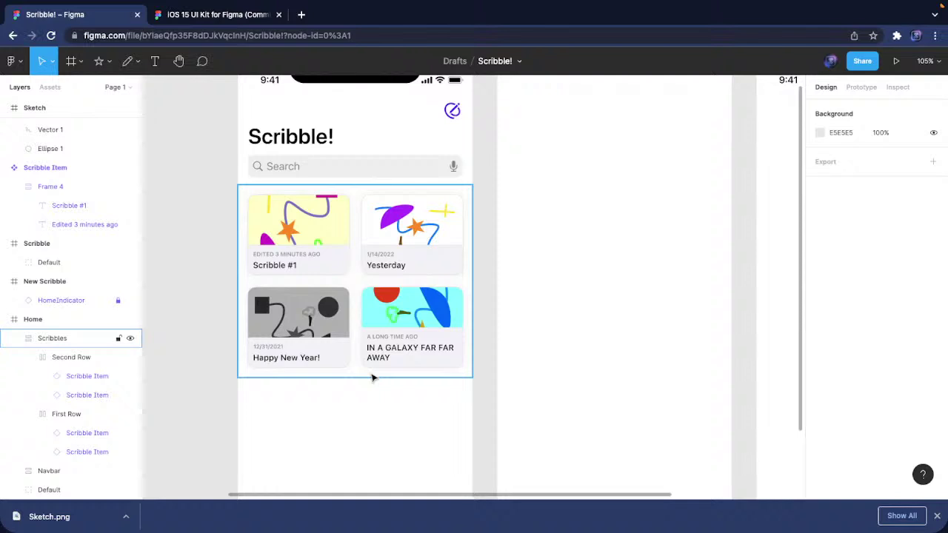
{"action": "scroll", "coordinate": [371, 381], "scroll_direction": "down", "scroll_amount": 2}
{"action": "scroll", "coordinate": [362, 354], "scroll_direction": "down", "scroll_amount": 10, "text": "ctrl"}
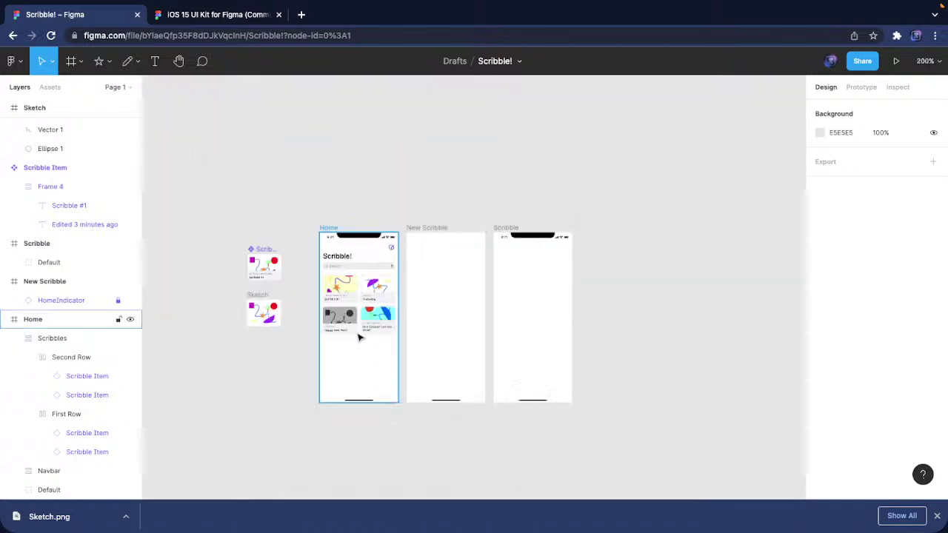
{"action": "mouse_move", "coordinate": [85, 516]}
{"action": "left_mouse_down"}
{"action": "mouse_move", "coordinate": [487, 376]}
{"action": "mouse_move", "coordinate": [541, 313]}
{"action": "mouse_move", "coordinate": [571, 311]}
{"action": "mouse_move", "coordinate": [549, 335]}
{"action": "left_mouse_up"}
{"action": "left_click", "coordinate": [625, 313]}
{"action": "scroll", "coordinate": [561, 360], "scroll_direction": "up", "scroll_amount": 1}
{"action": "left_click", "coordinate": [621, 303]}
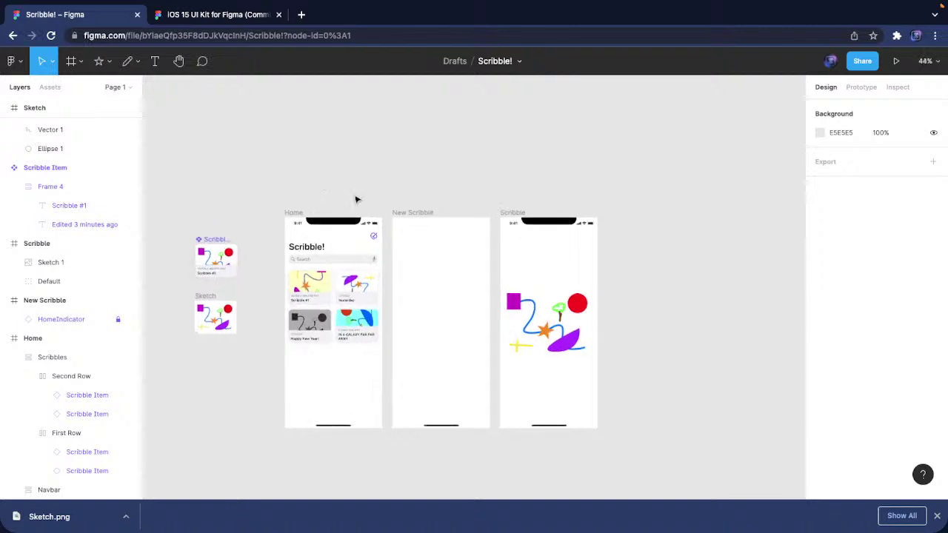
Switch to the iOS 15 UI Kit file and copy the light default TopNavigation variant for iPhone X (or newer) with Modal Stack
{"action": "scroll", "coordinate": [467, 274], "scroll_direction": "up", "scroll_amount": 5}
{"action": "scroll", "coordinate": [467, 274], "scroll_direction": "down", "scroll_amount": 2}
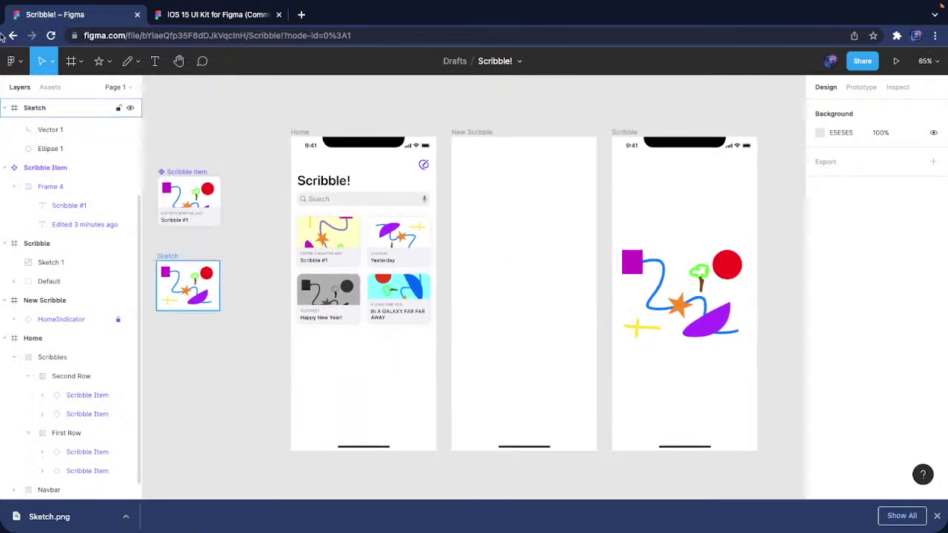
{"action": "left_click", "coordinate": [256, 15]}
{"action": "scroll", "coordinate": [477, 280], "scroll_direction": "down", "scroll_amount": 3}
{"action": "scroll", "coordinate": [478, 280], "scroll_direction": "down", "scroll_amount": 5}
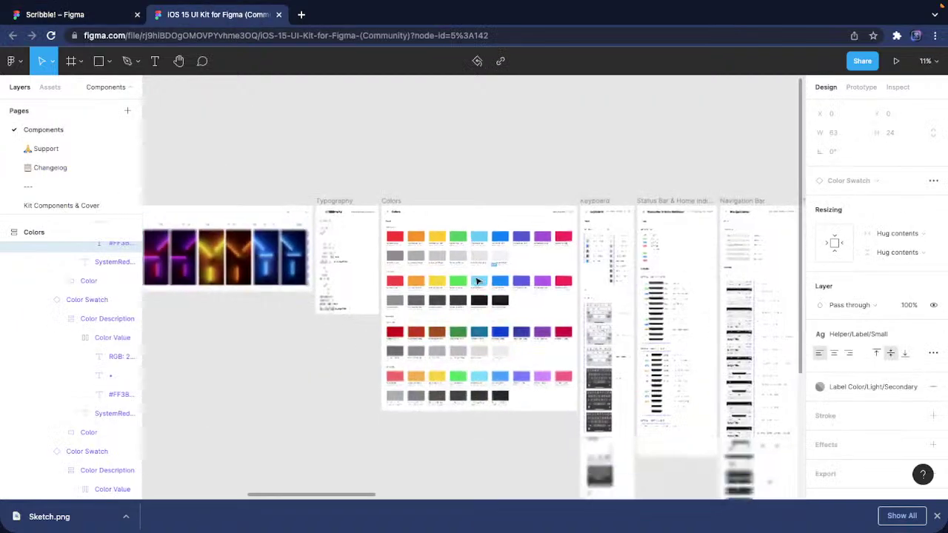
{"action": "scroll", "coordinate": [700, 203], "scroll_direction": "up", "scroll_amount": 5}
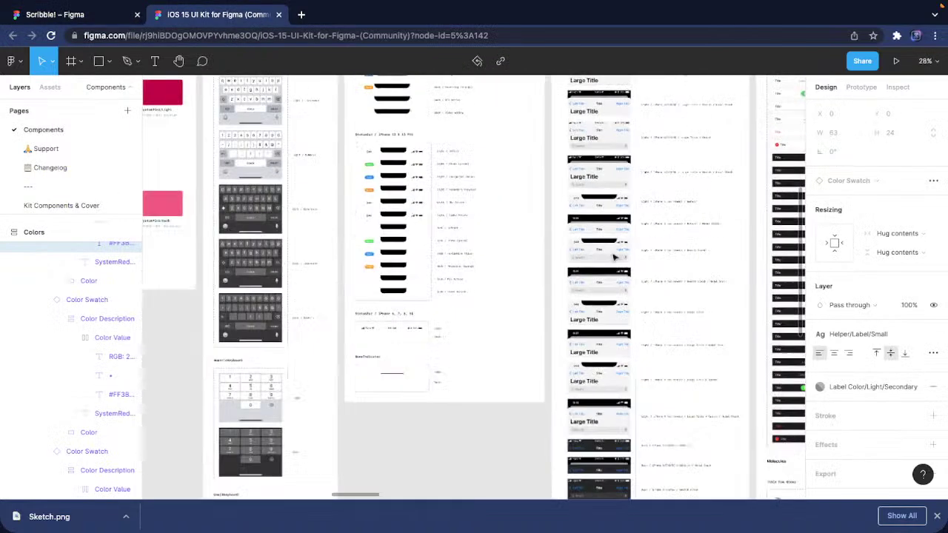
{"action": "scroll", "coordinate": [580, 198], "scroll_direction": "up", "scroll_amount": 1}
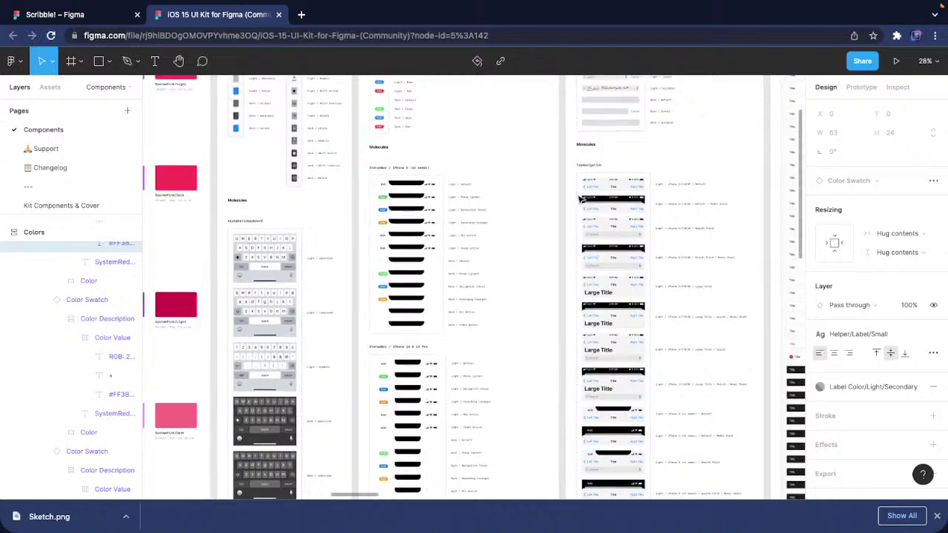
{"action": "scroll", "coordinate": [618, 257], "scroll_direction": "down", "scroll_amount": 1}
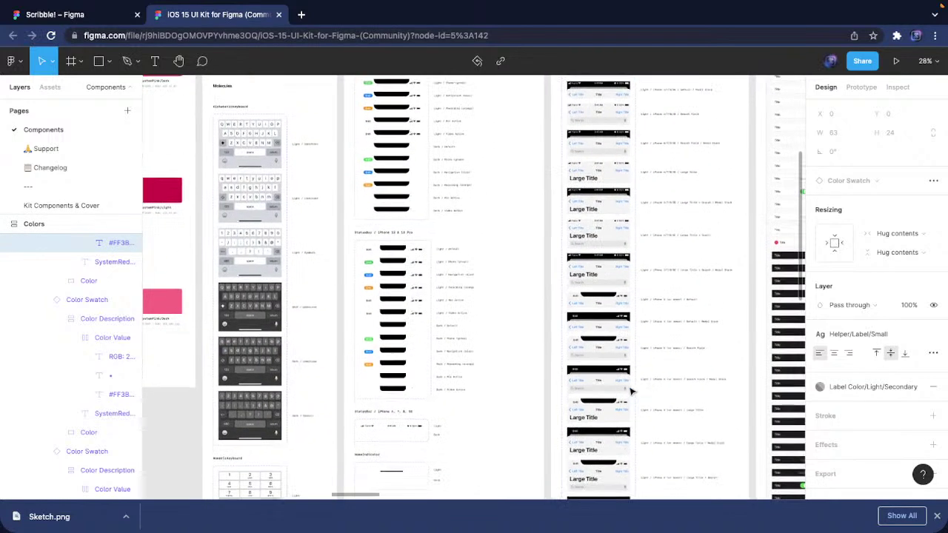
{"action": "scroll", "coordinate": [597, 289], "scroll_direction": "up", "scroll_amount": 5}
{"action": "left_click", "coordinate": [597, 290]}
{"action": "double_click", "coordinate": [595, 289]}
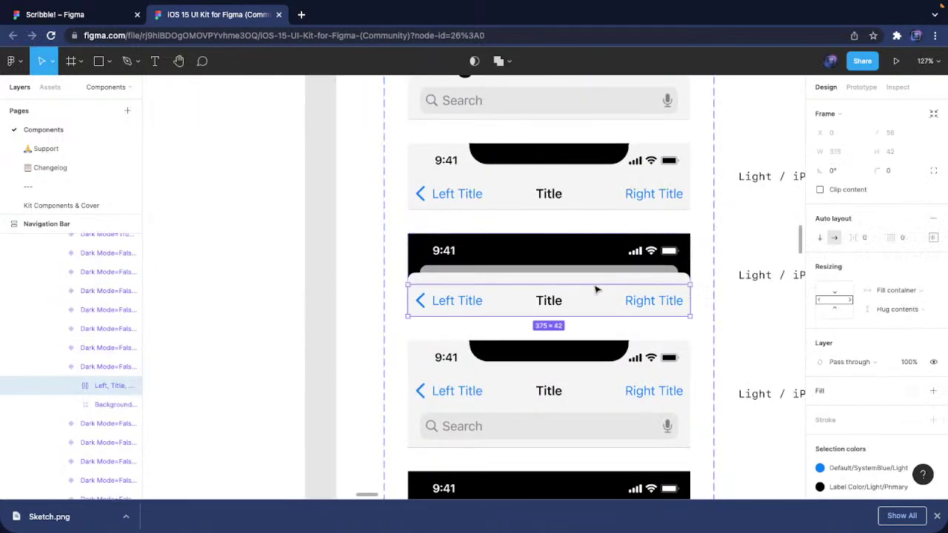
{"action": "scroll", "coordinate": [592, 283], "scroll_direction": "down", "scroll_amount": 2}
{"action": "left_click", "coordinate": [593, 249]}
{"action": "left_click", "coordinate": [600, 264]}
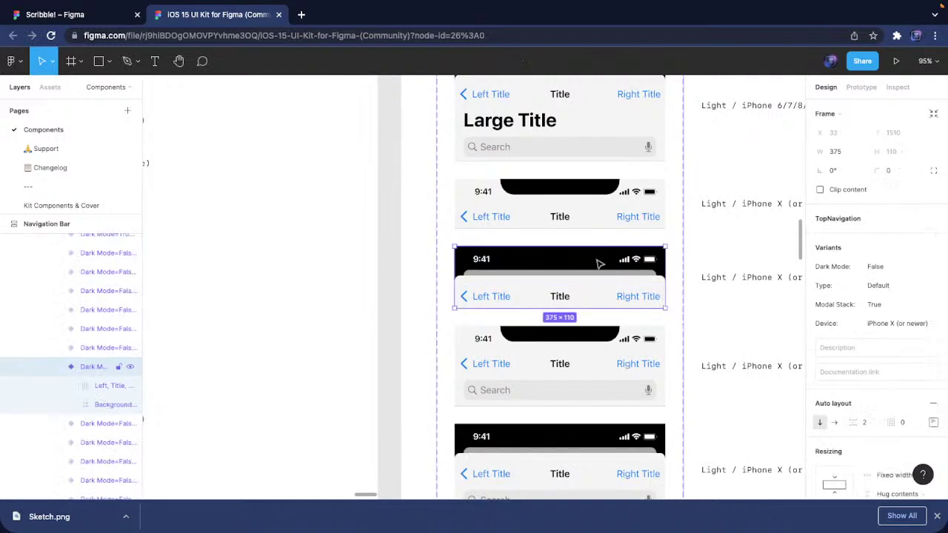
Back in the Scribble! file, paste the TopNavigation into the New Scribble frame and align it to the frame's top-left corner
{"action": "left_click", "coordinate": [86, 49]}
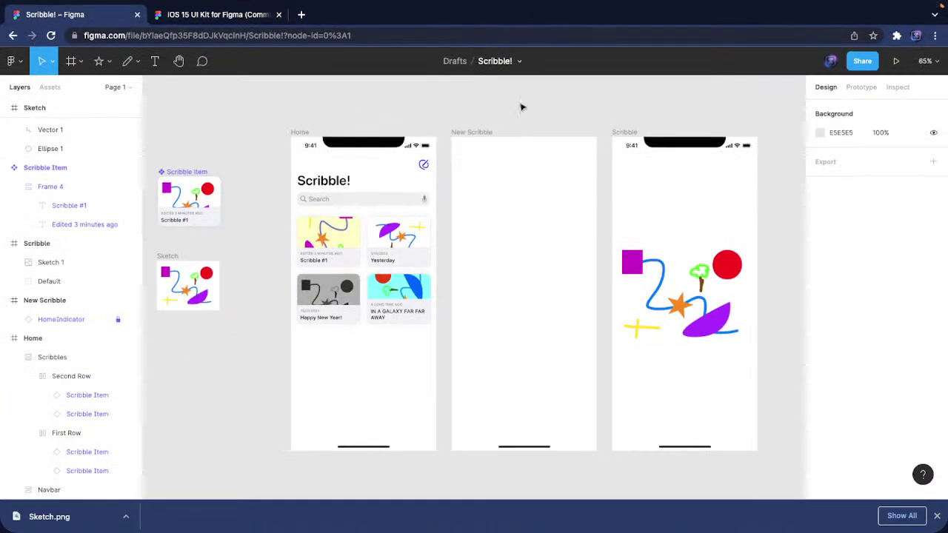
{"action": "key", "text": "super+v"}
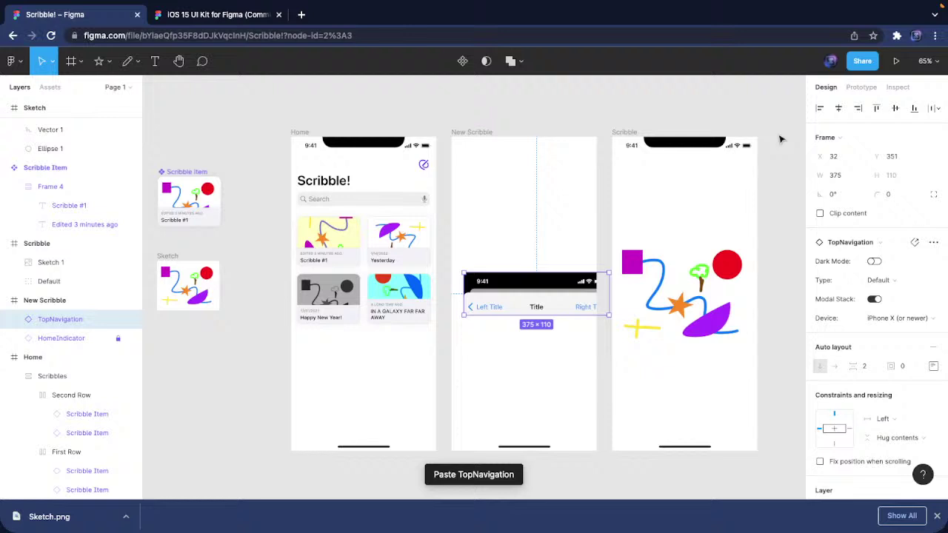
{"action": "left_click", "coordinate": [819, 108]}
{"action": "left_click", "coordinate": [877, 108]}
Try to hide the navigation bar's Left, Title, Right row and unlink the Label Color style from its Background Sheets
{"action": "double_click", "coordinate": [556, 171]}
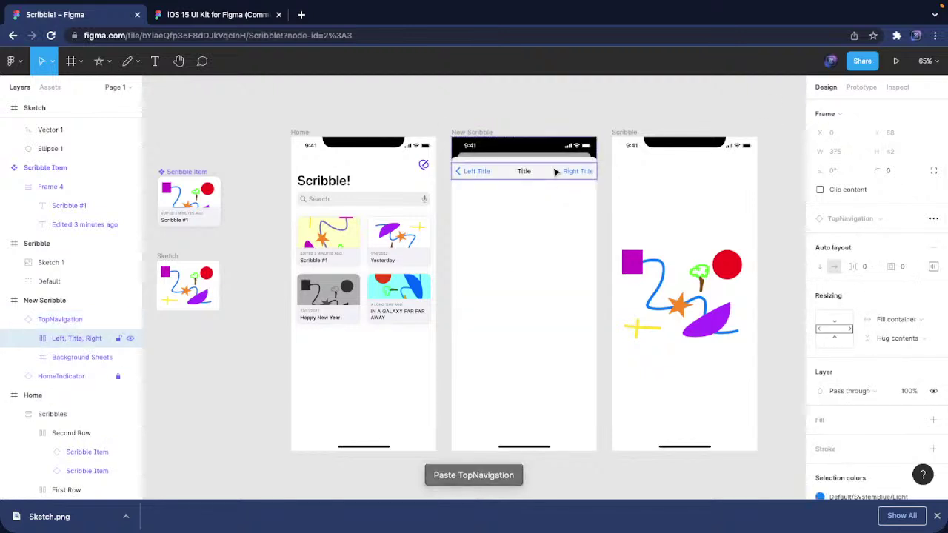
{"action": "key", "text": "super+shift+h"}
{"action": "scroll", "coordinate": [544, 167], "scroll_direction": "up", "scroll_amount": 5}
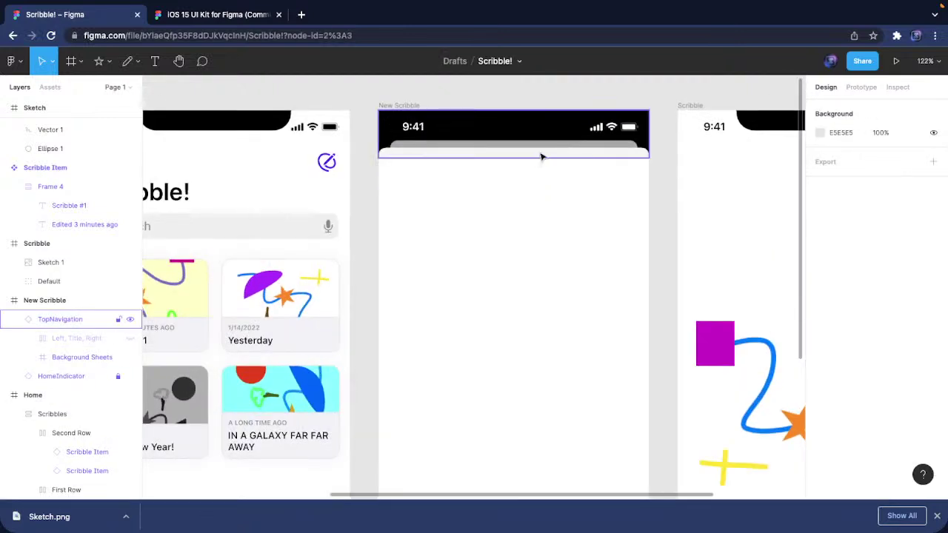
{"action": "left_click", "coordinate": [541, 157]}
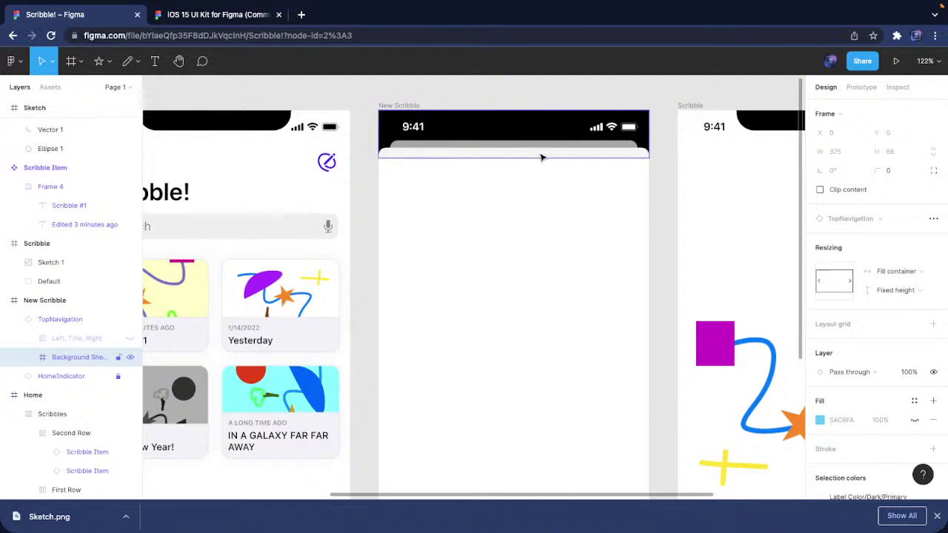
{"action": "scroll", "coordinate": [906, 282], "scroll_direction": "down", "scroll_amount": 3}
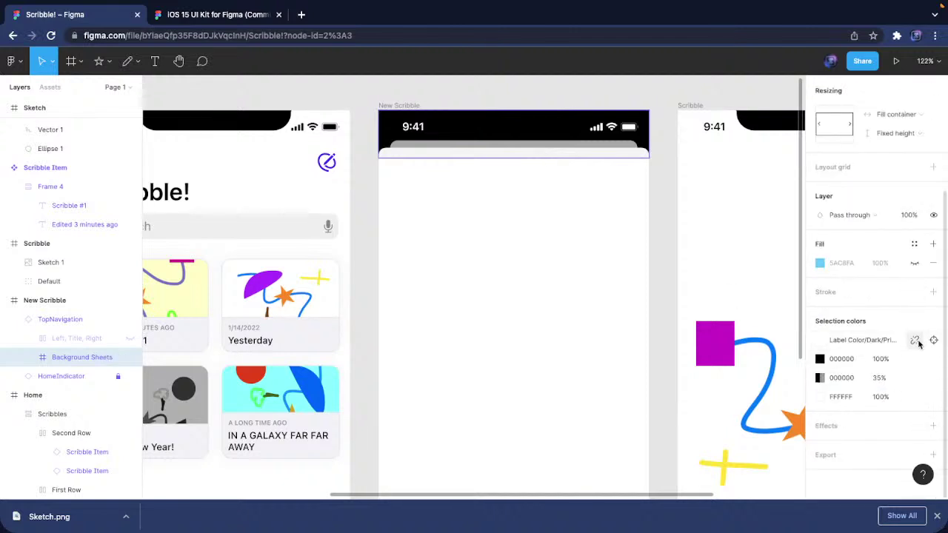
{"action": "left_click", "coordinate": [916, 340]}
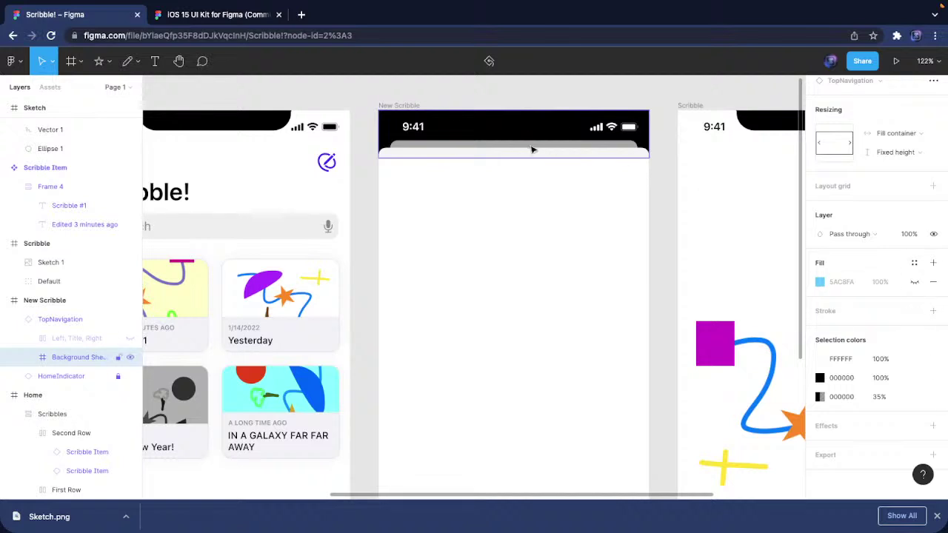
{"action": "key", "text": "Escape"}
{"action": "key", "text": "Escape"}
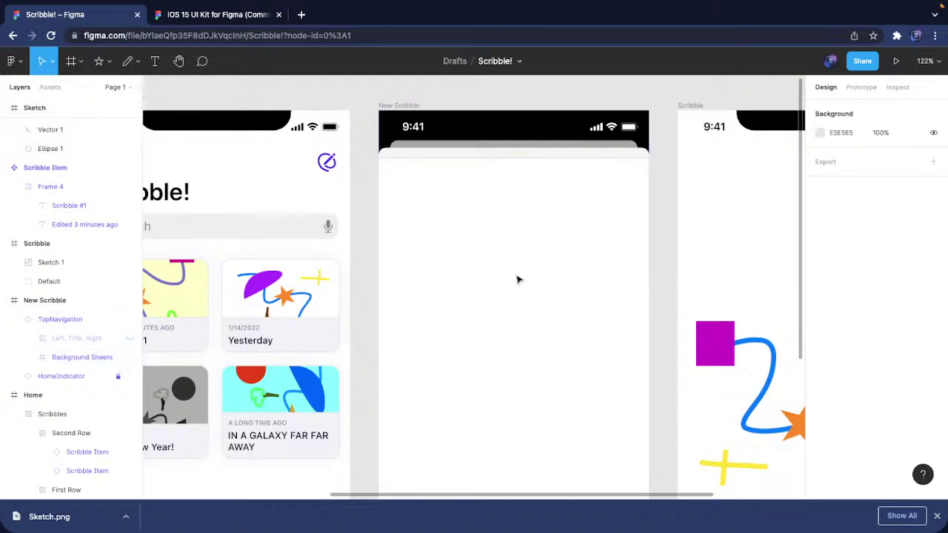
Undo the color style unlinking and the hiding of the title row
{"action": "key", "text": "ctrl+z"}
{"action": "key", "text": "ctrl+z"}
{"action": "key", "text": "Escape"}
{"action": "key", "text": "Escape"}
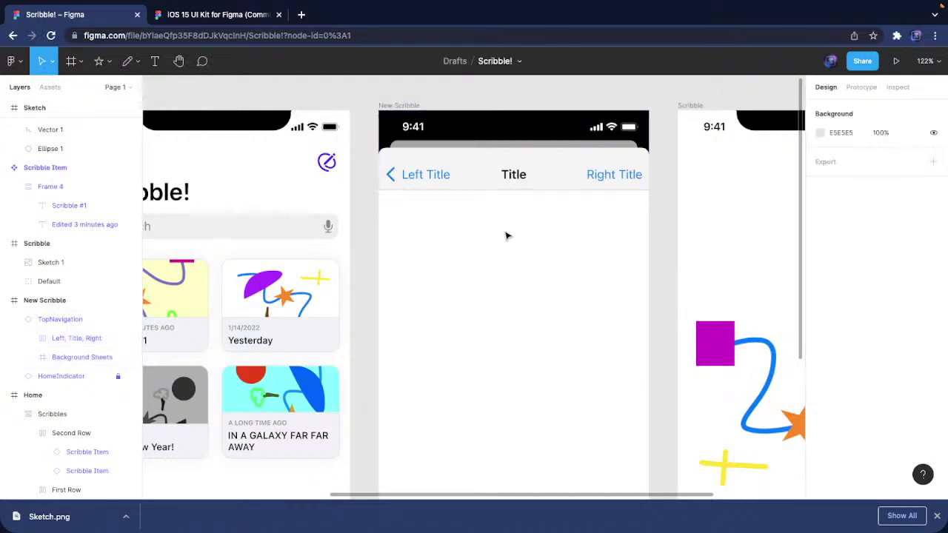
Hide the Left, Title, Right row of the New Scribble TopNavigation and detach the instance from its component
{"action": "double_click", "coordinate": [440, 182]}
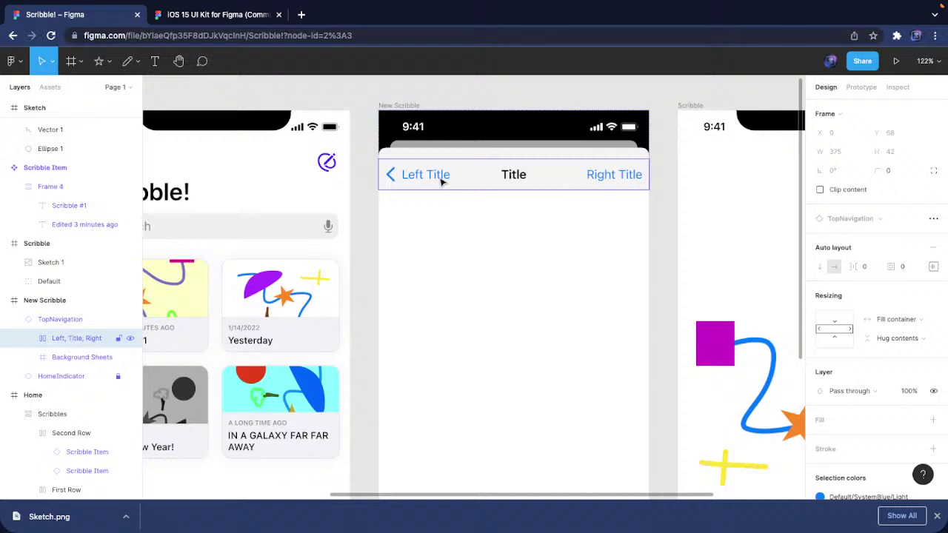
{"action": "left_click", "coordinate": [28, 342]}
{"action": "left_click", "coordinate": [43, 327]}
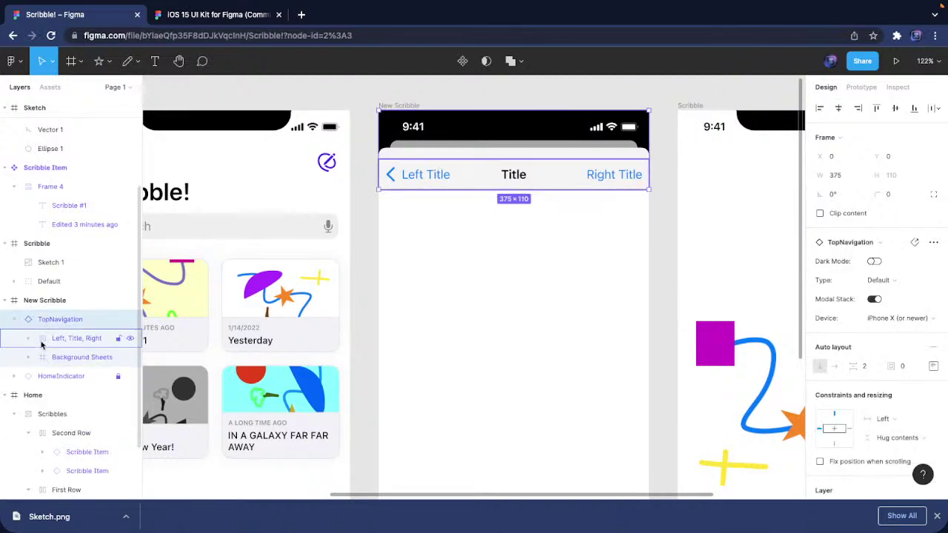
{"action": "left_click", "coordinate": [42, 341]}
{"action": "mouse_move", "coordinate": [42, 342]}
{"action": "left_mouse_down"}
{"action": "mouse_move", "coordinate": [49, 353]}
{"action": "mouse_move", "coordinate": [56, 341]}
{"action": "left_mouse_up"}
{"action": "left_click", "coordinate": [60, 319]}
{"action": "right_click", "coordinate": [59, 321]}
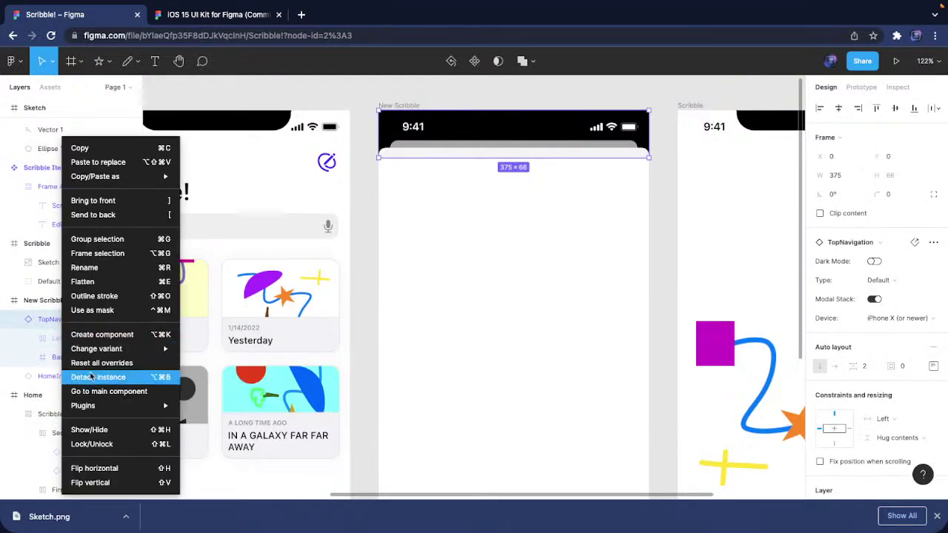
{"action": "left_click", "coordinate": [98, 377]}
Delete the hidden Left, Title, Right row and ungroup the TopNavigation frame, keeping only Background Sheets
{"action": "left_click", "coordinate": [57, 341]}
{"action": "key", "text": "Delete"}
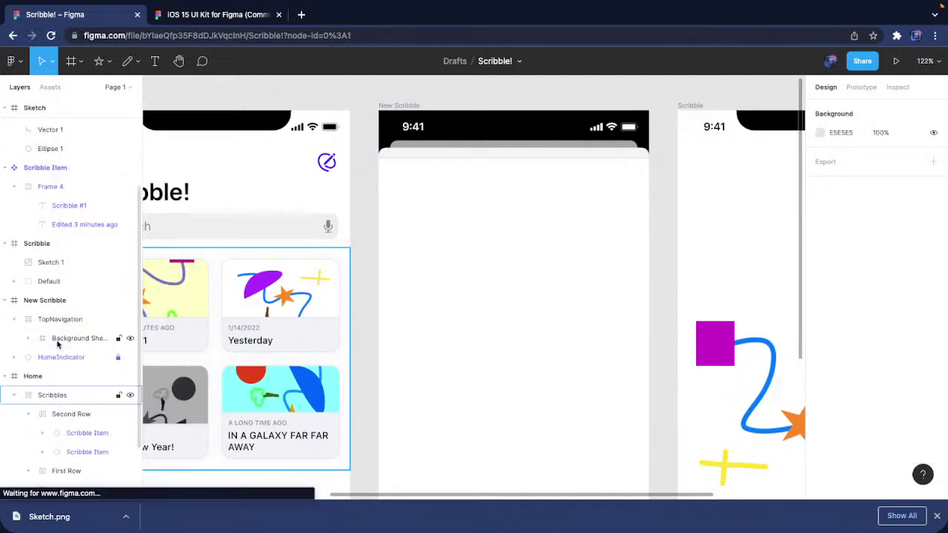
{"action": "left_click", "coordinate": [49, 323]}
{"action": "key", "text": "super+shift+g"}
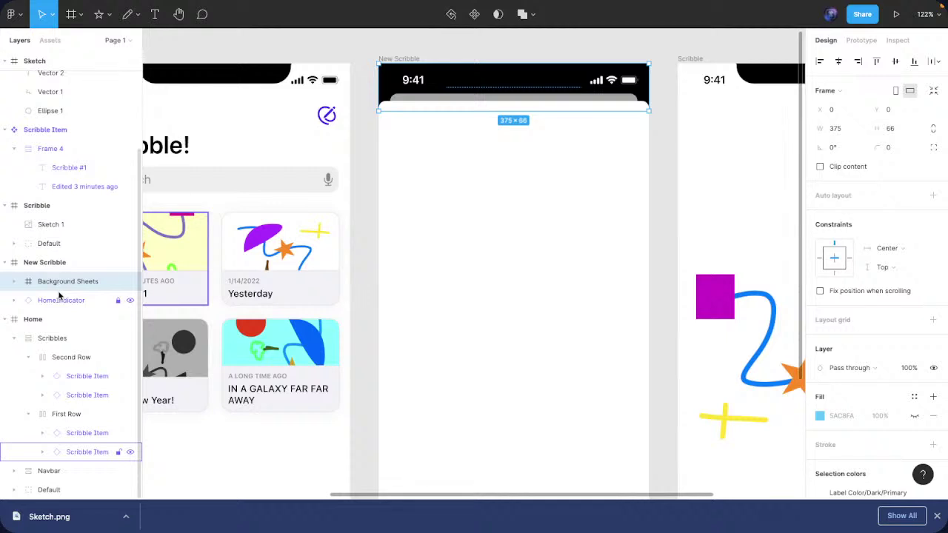
Turn on the browser's option to always show the toolbar in full screen
{"action": "mouse_move", "coordinate": [99, 4]}
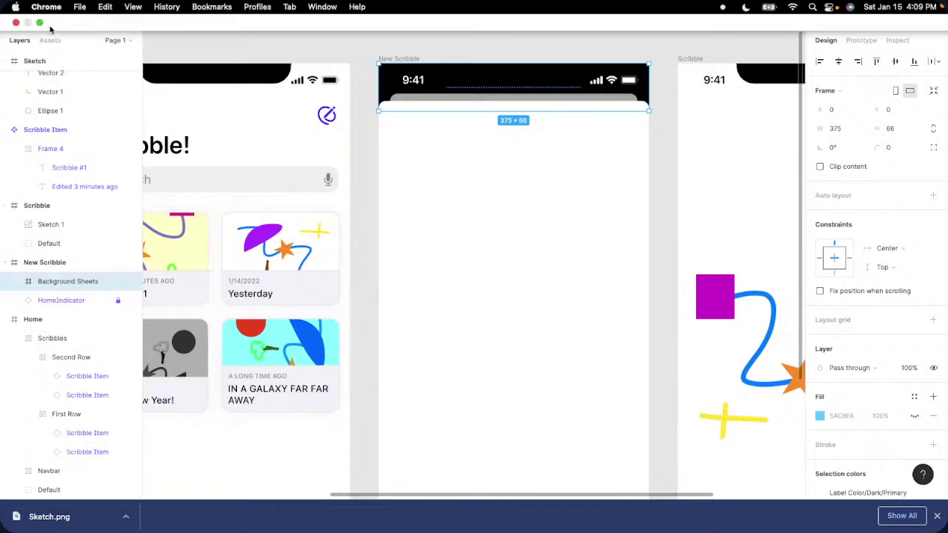
{"action": "left_click", "coordinate": [290, 6]}
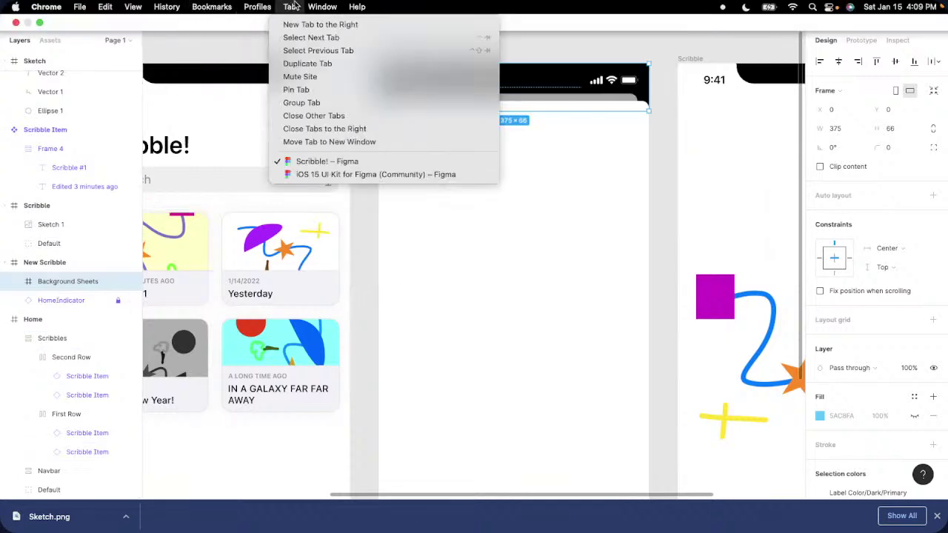
{"action": "mouse_move", "coordinate": [133, 6]}
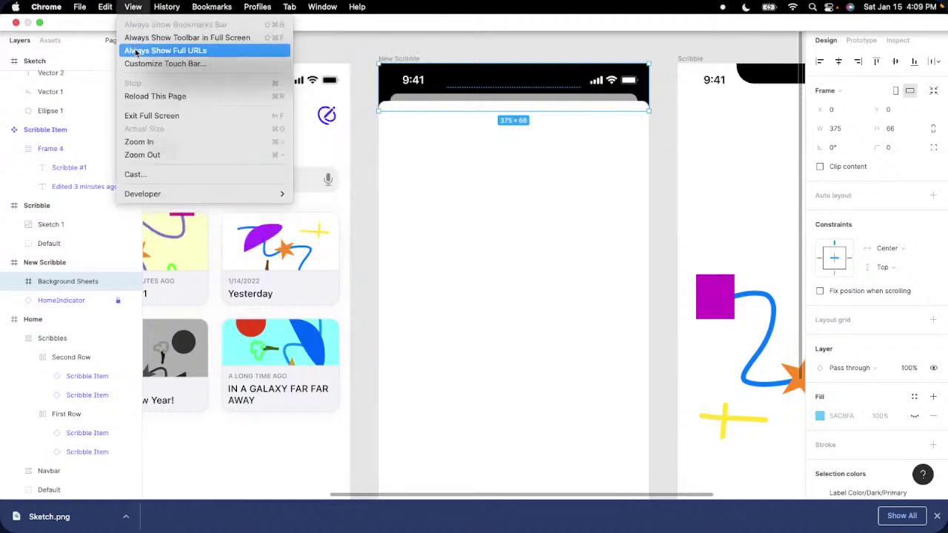
{"action": "left_click", "coordinate": [137, 37]}
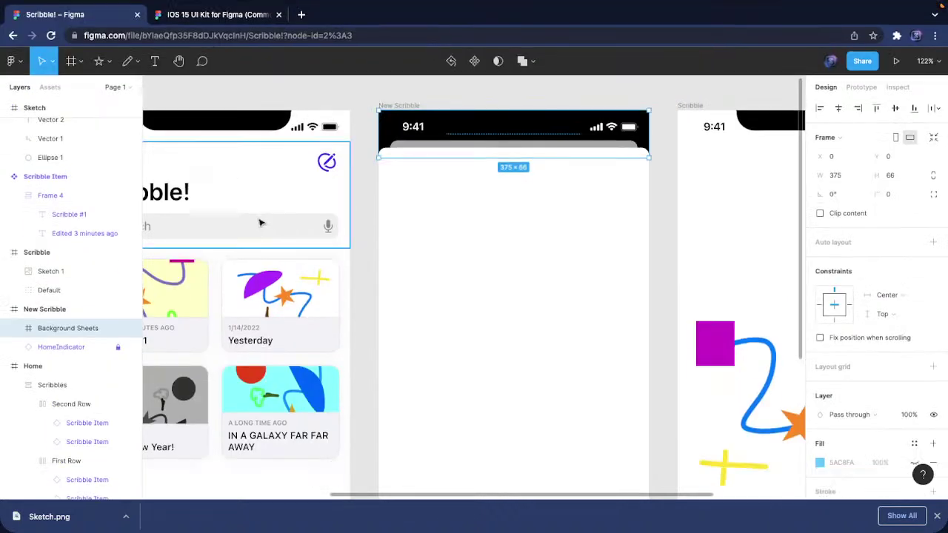
Copy the Home screen's Navbar into the New Scribble frame and place it at X 0, Y 52, below the sheet's upper edge
{"action": "scroll", "coordinate": [222, 213], "scroll_direction": "left", "scroll_amount": 2}
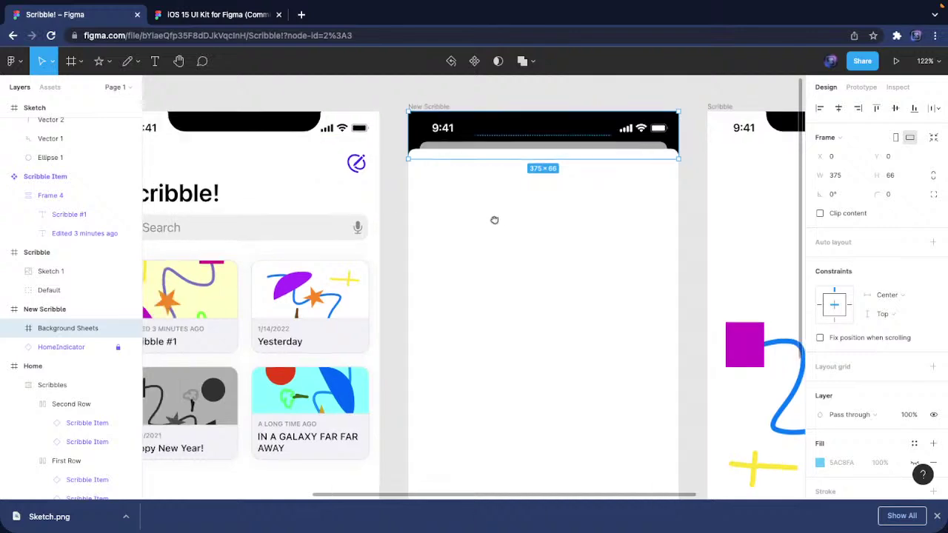
{"action": "scroll", "coordinate": [409, 171], "scroll_direction": "down", "scroll_amount": 1}
{"action": "left_click", "coordinate": [453, 218]}
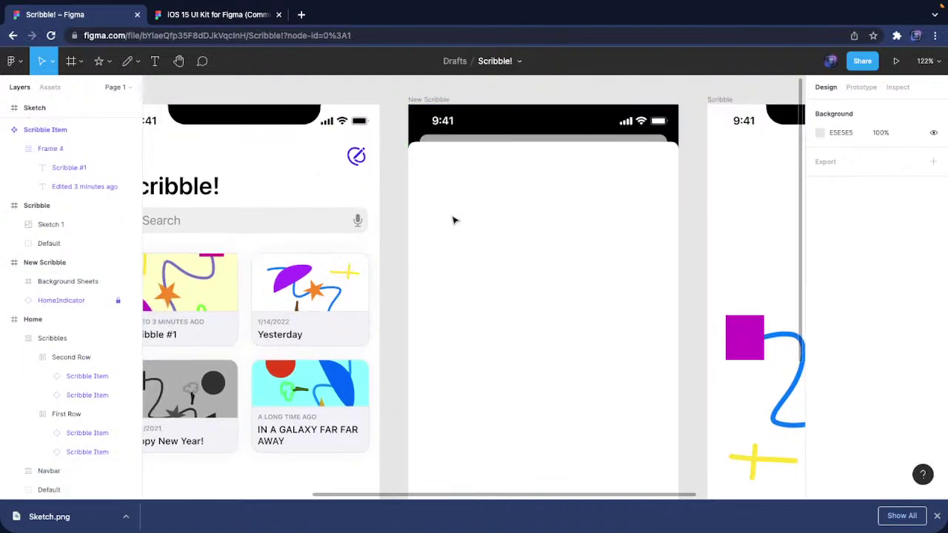
{"action": "scroll", "coordinate": [459, 223], "scroll_direction": "down", "scroll_amount": 3}
{"action": "scroll", "coordinate": [460, 224], "scroll_direction": "down", "scroll_amount": 3}
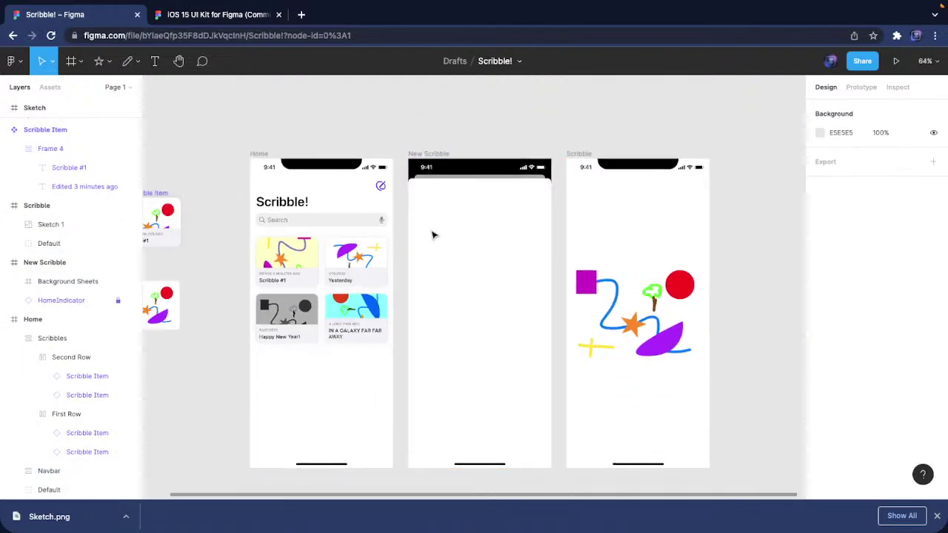
{"action": "left_click", "coordinate": [349, 186]}
{"action": "key", "text": "ctrl+c"}
{"action": "left_click", "coordinate": [426, 162]}
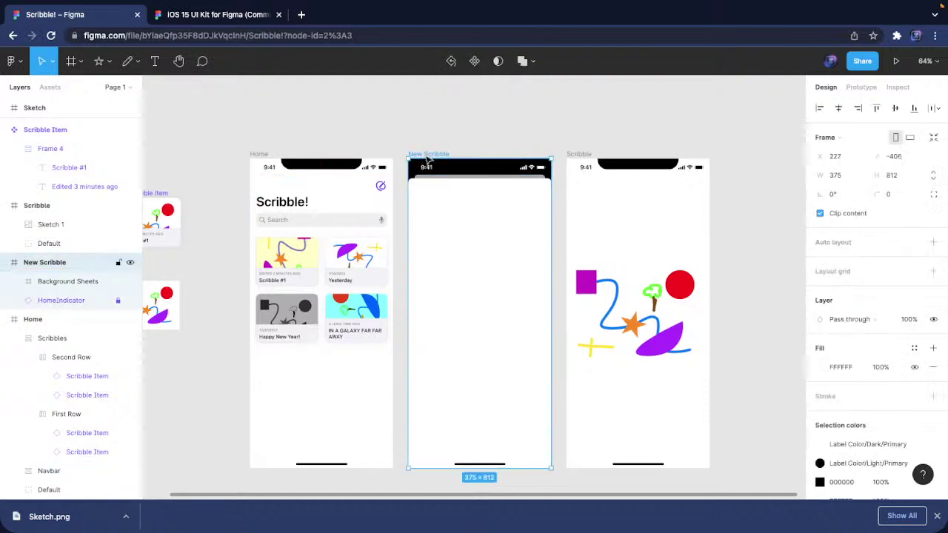
{"action": "key", "text": "ctrl+v"}
{"action": "left_click_drag", "start_coordinate": [475, 212], "coordinate": [475, 214]}
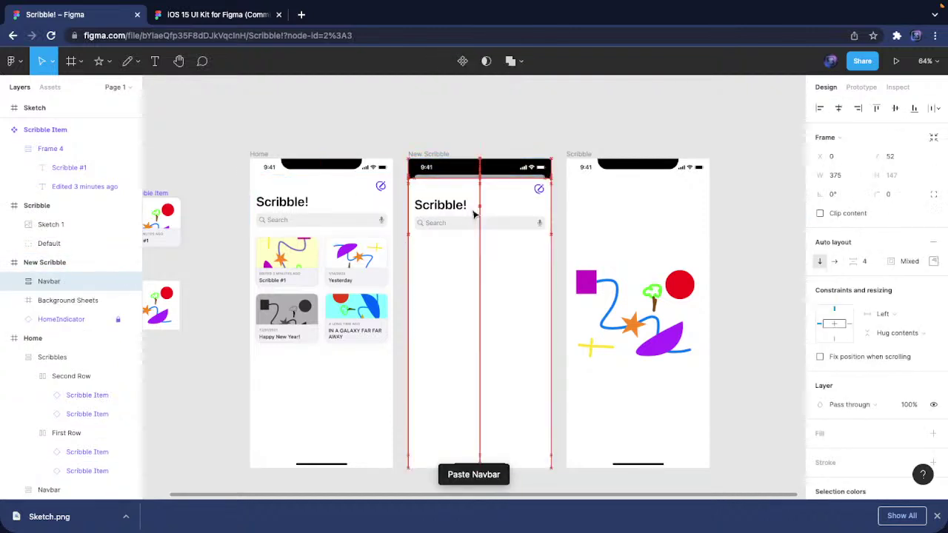
{"action": "left_click", "coordinate": [478, 131]}
Change the large title in the New Scribble frame's Navbar to "New Scribble"
{"action": "scroll", "coordinate": [452, 199], "scroll_direction": "up", "scroll_amount": 8}
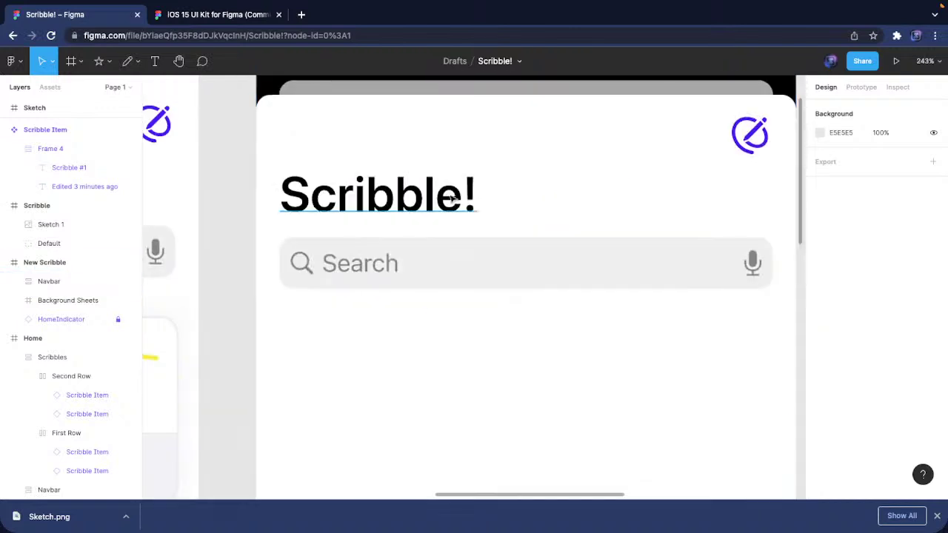
{"action": "double_click", "coordinate": [451, 199]}
{"action": "double_click", "coordinate": [452, 198]}
{"action": "type", "text": "New S"}
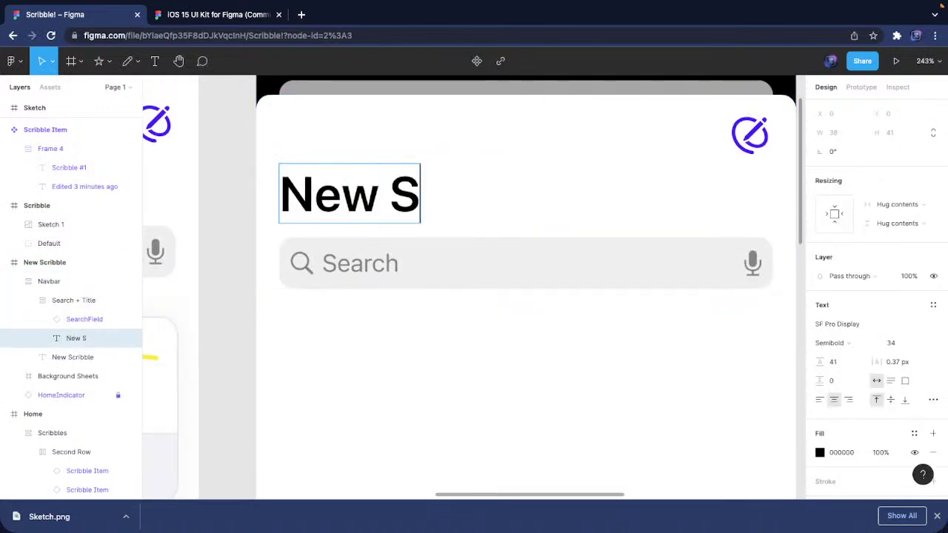
{"action": "type", "text": "cribble"}
{"action": "key", "text": "Escape"}
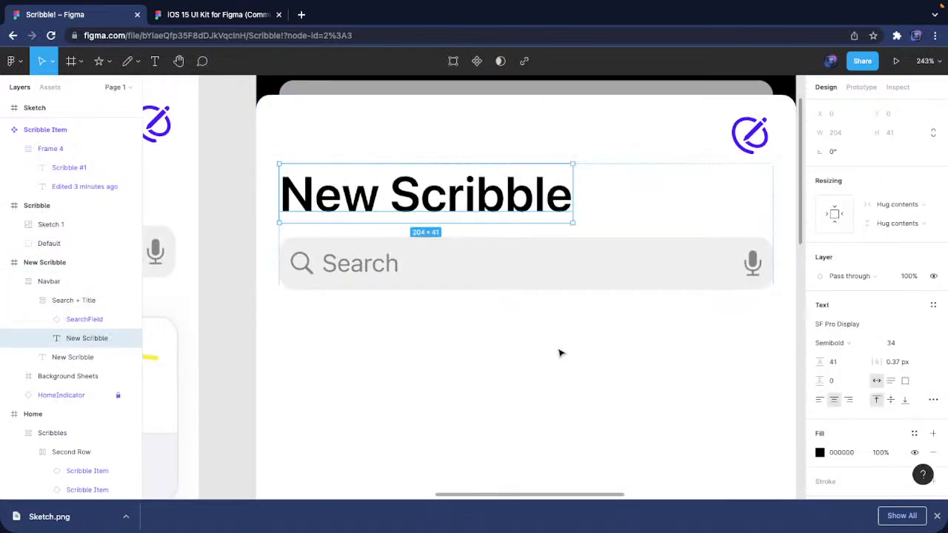
Try to delete the search field from the New Scribble frame's Navbar, and undo the deletion
{"action": "left_click", "coordinate": [632, 280]}
{"action": "key", "text": "Delete"}
{"action": "left_click", "coordinate": [619, 205]}
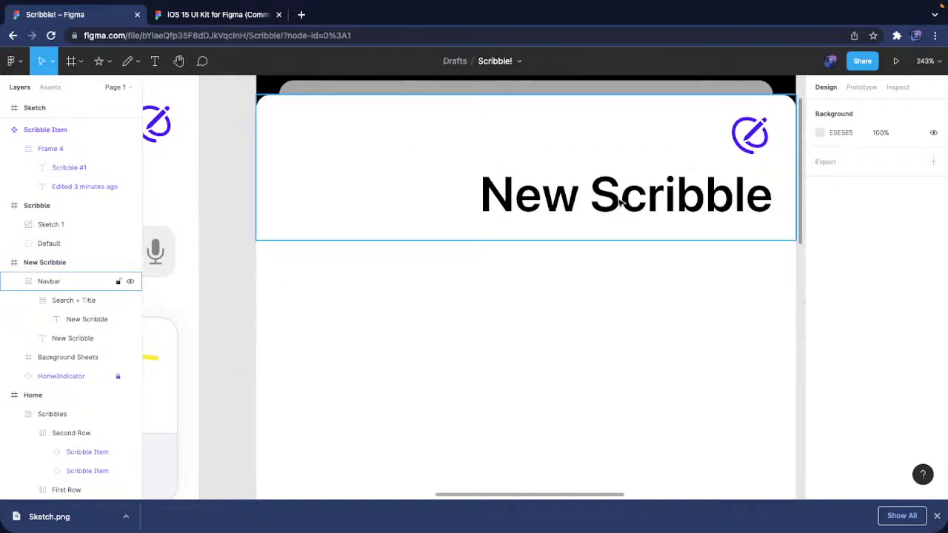
{"action": "double_click", "coordinate": [621, 201]}
{"action": "key", "text": "Escape"}
{"action": "key", "text": "Escape"}
{"action": "key", "text": "ctrl+z"}
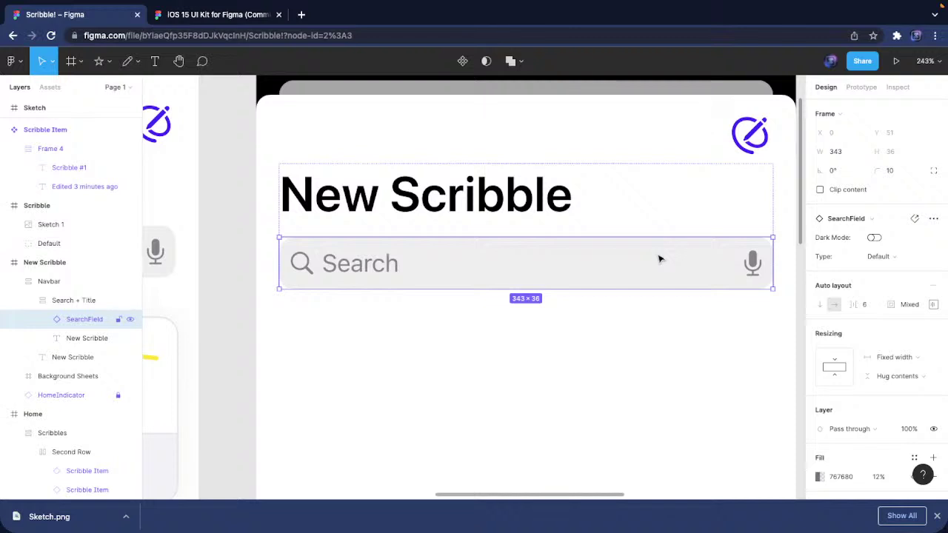
Delete the search field from the New Scribble frame's Navbar
{"action": "key", "text": "ctrl+shift+z"}
{"action": "key", "text": "ctrl+z"}
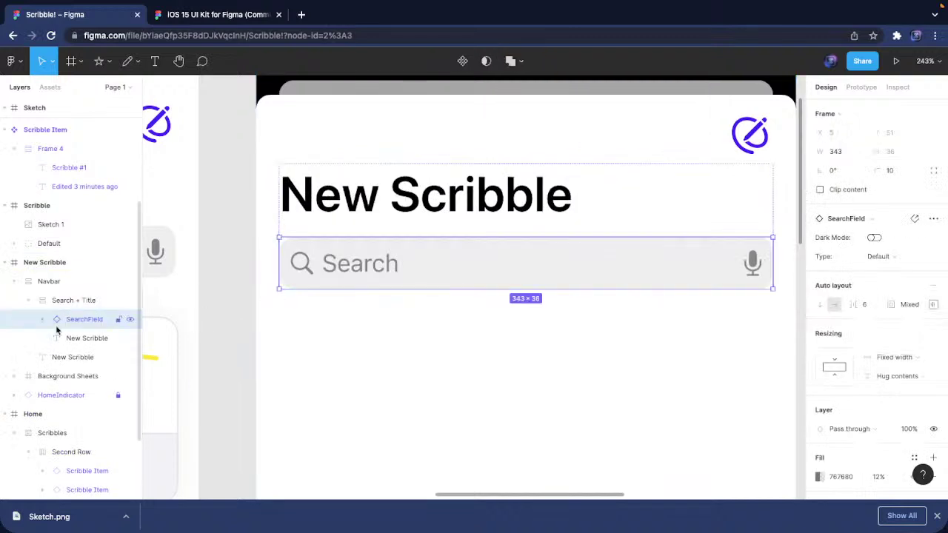
{"action": "left_click", "coordinate": [74, 335]}
{"action": "left_click", "coordinate": [74, 323]}
{"action": "key", "text": "Delete"}
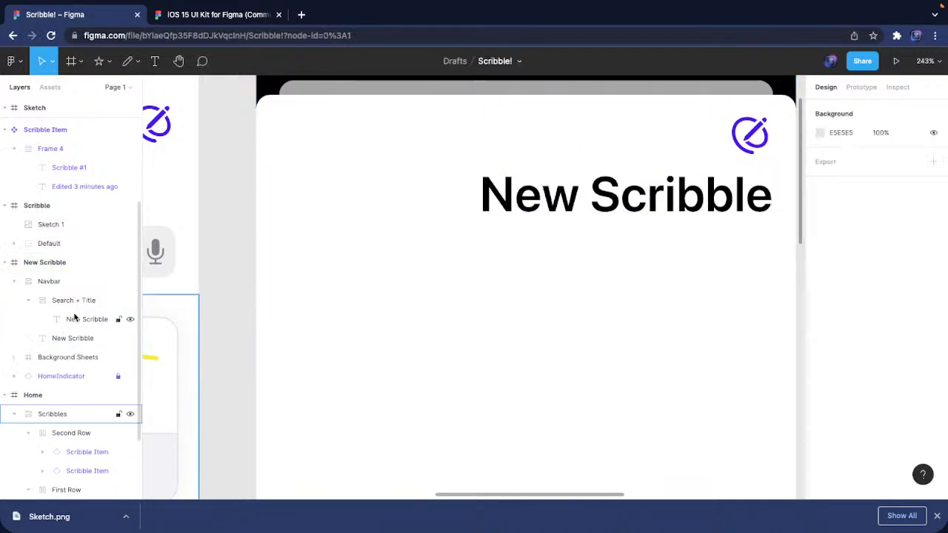
Make the Search + Title group fill the Navbar's width so that the New Scribble title aligns left
{"action": "left_click", "coordinate": [73, 300]}
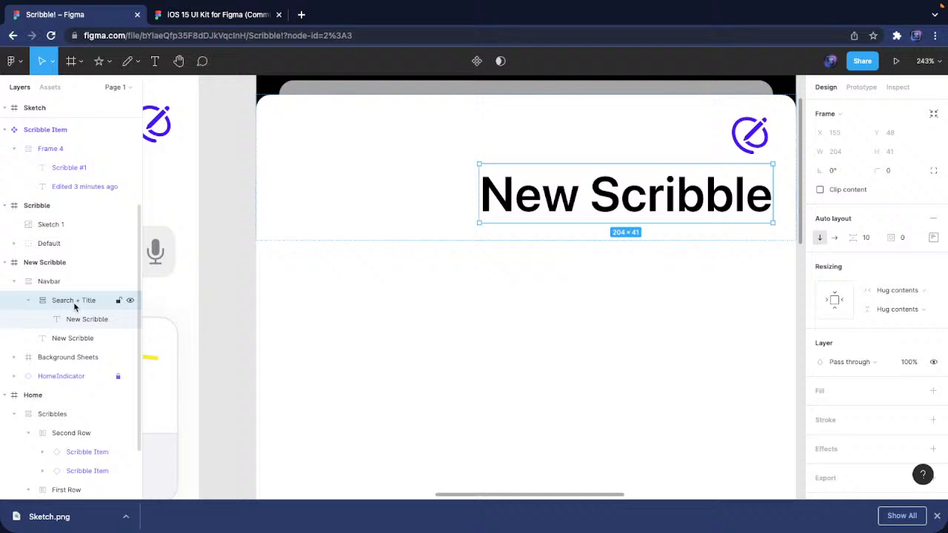
{"action": "left_click", "coordinate": [898, 290]}
{"action": "left_click", "coordinate": [901, 303]}
{"action": "left_click", "coordinate": [519, 284]}
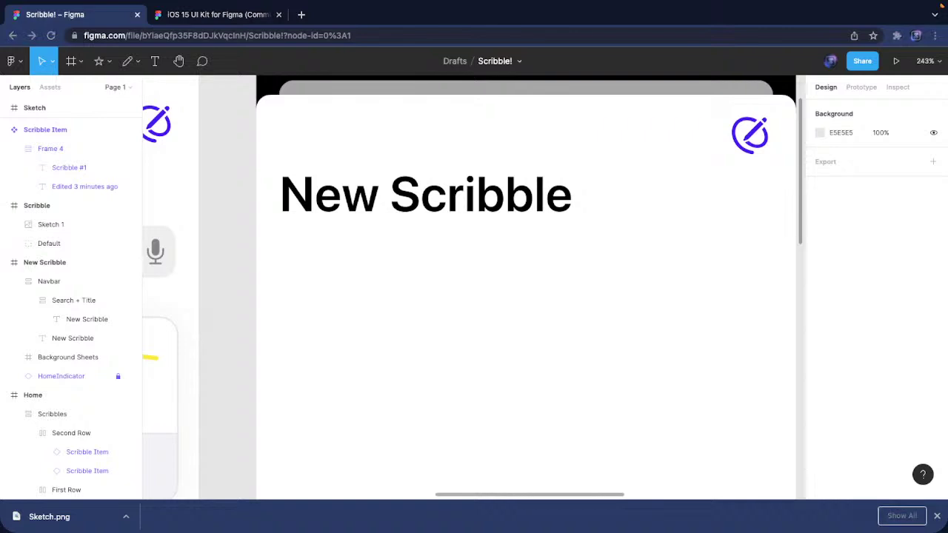
Replace the pencil icon in the New Scribble frame's Navbar with the X close symbol
{"action": "scroll", "coordinate": [672, 200], "scroll_direction": "down", "scroll_amount": 1}
{"action": "left_click", "coordinate": [750, 123]}
{"action": "double_click", "coordinate": [749, 122]}
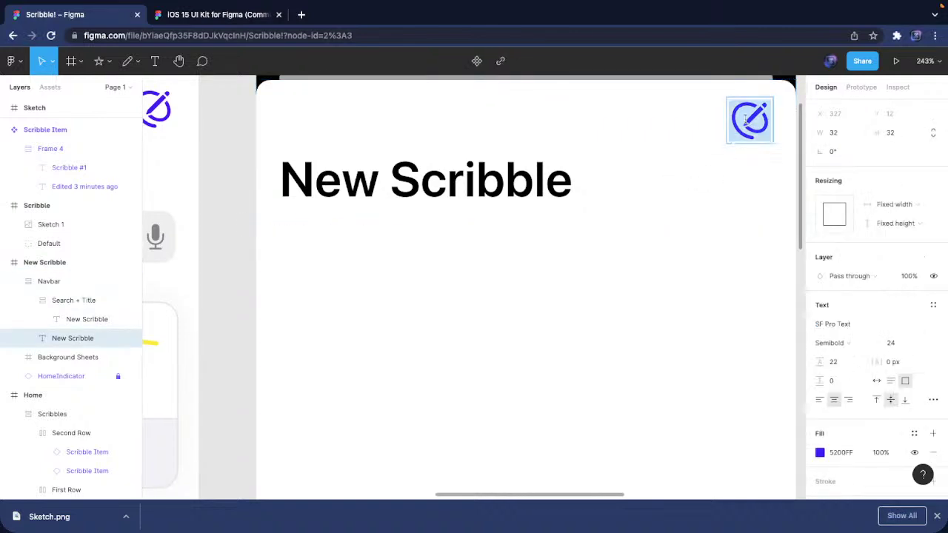
{"action": "left_click", "coordinate": [674, 320]}
{"action": "scroll", "coordinate": [675, 317], "scroll_direction": "down", "scroll_amount": 10}
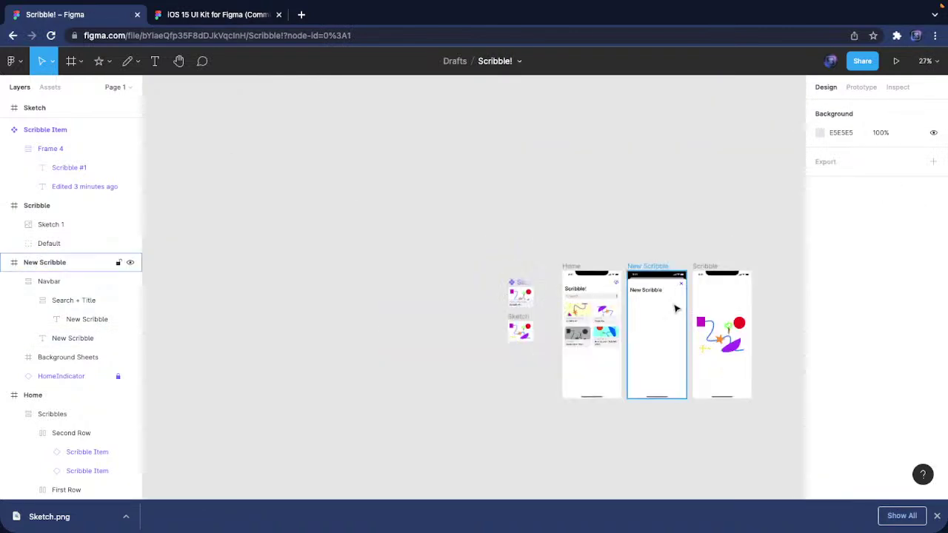
{"action": "scroll", "coordinate": [672, 302], "scroll_direction": "up", "scroll_amount": 5}
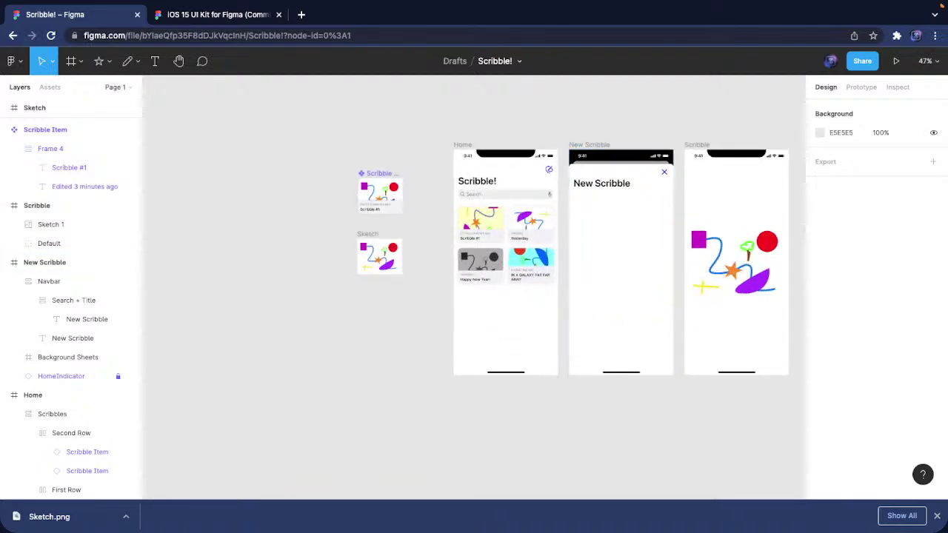
Add the text "Create Scribble" just above the home indicator in the New Scribble frame
{"action": "scroll", "coordinate": [618, 356], "scroll_direction": "up", "scroll_amount": 10}
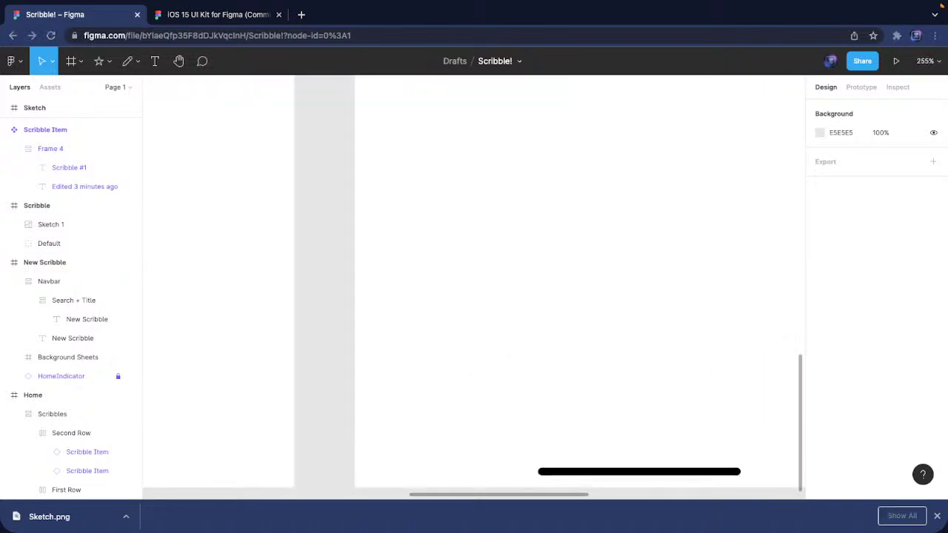
{"action": "key", "text": "t"}
{"action": "left_click", "coordinate": [570, 342]}
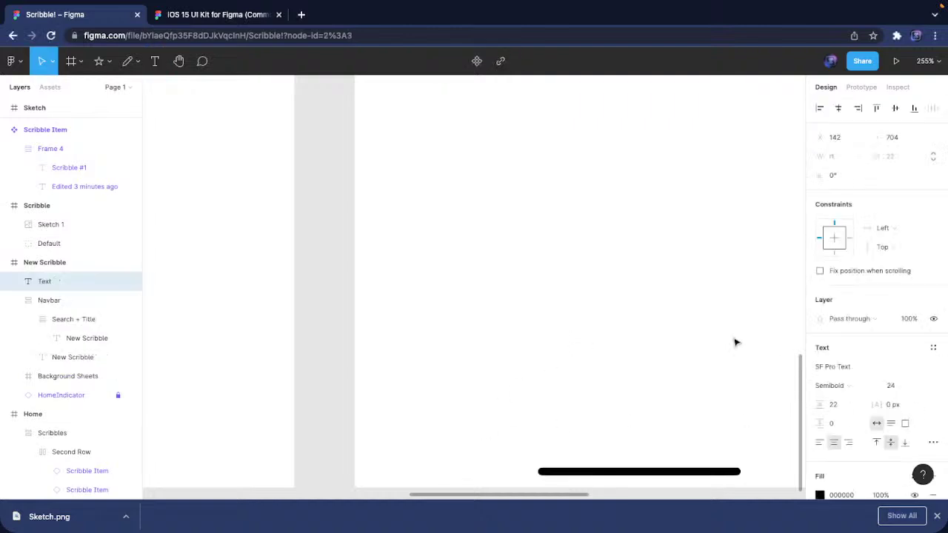
{"action": "type", "text": "Creater"}
{"action": "key", "text": "BackSpace"}
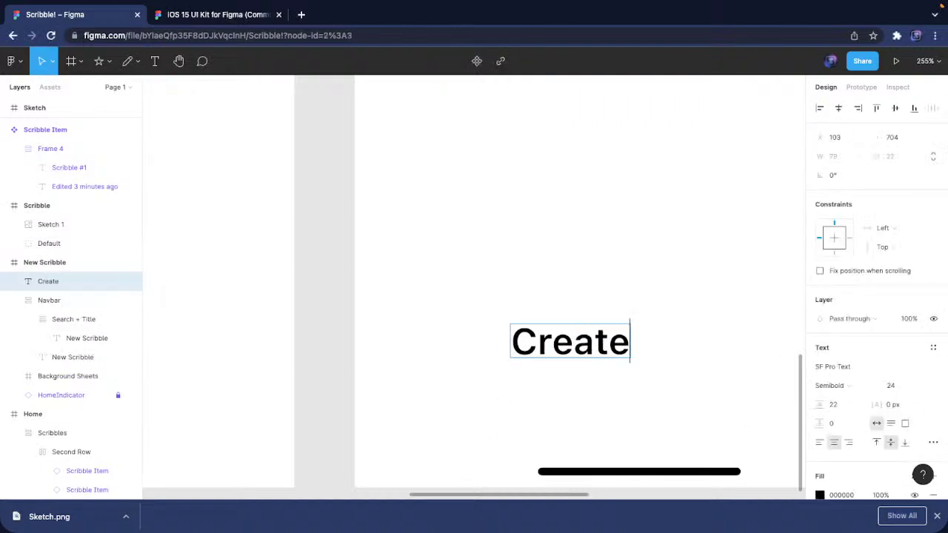
{"action": "type", "text": "e"}
{"action": "key", "text": "BackSpace"}
{"action": "type", "text": "Scr"}
{"action": "key", "text": "BackSpace"}
{"action": "type", "text": "crinbn"}
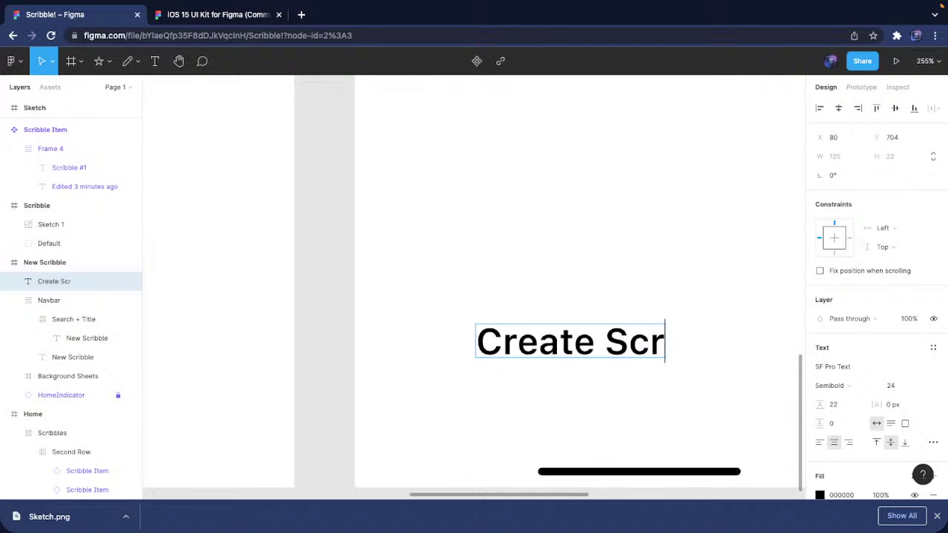
{"action": "key", "text": "BackSpace"}
{"action": "key", "text": "BackSpace"}
{"action": "key", "text": "BackSpace"}
{"action": "type", "text": "bbble"}
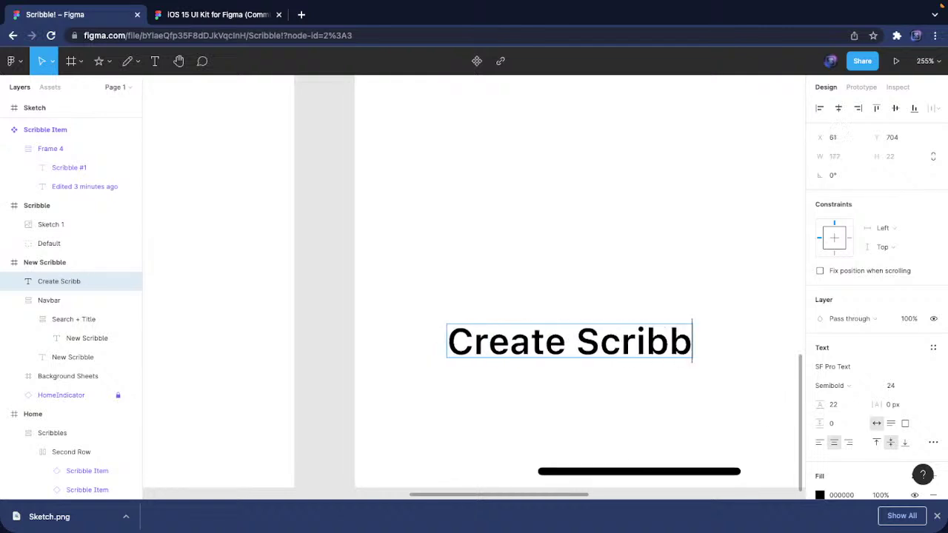
{"action": "key", "text": "BackSpace"}
{"action": "key", "text": "BackSpace"}
{"action": "key", "text": "BackSpace"}
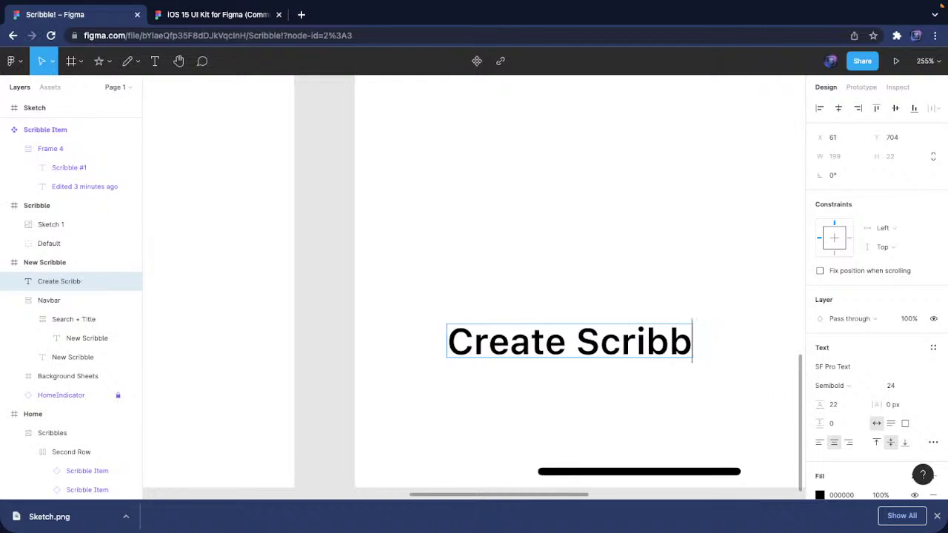
{"action": "type", "text": "le"}
{"action": "left_click", "coordinate": [937, 516]}
{"action": "key", "text": "Escape"}
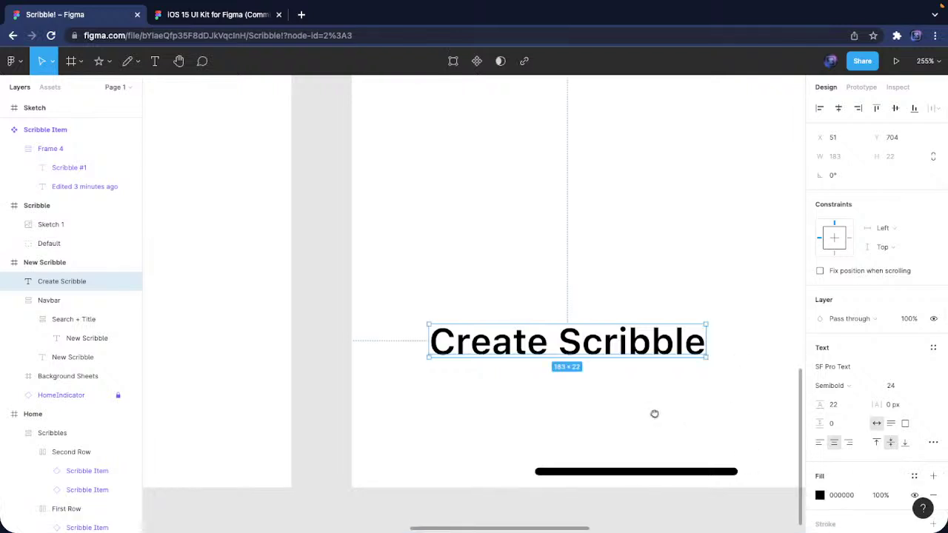
Set the Create Scribble text to Medium, size 17, with -0.7 px letter spacing, and move it to X 134, Y 720
{"action": "scroll", "coordinate": [656, 415], "scroll_direction": "right", "scroll_amount": 3}
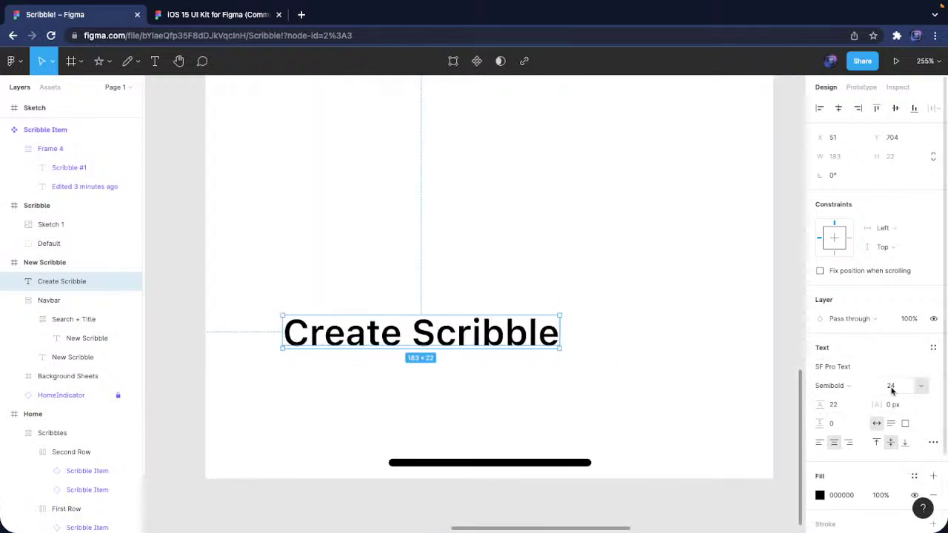
{"action": "left_click", "coordinate": [892, 389]}
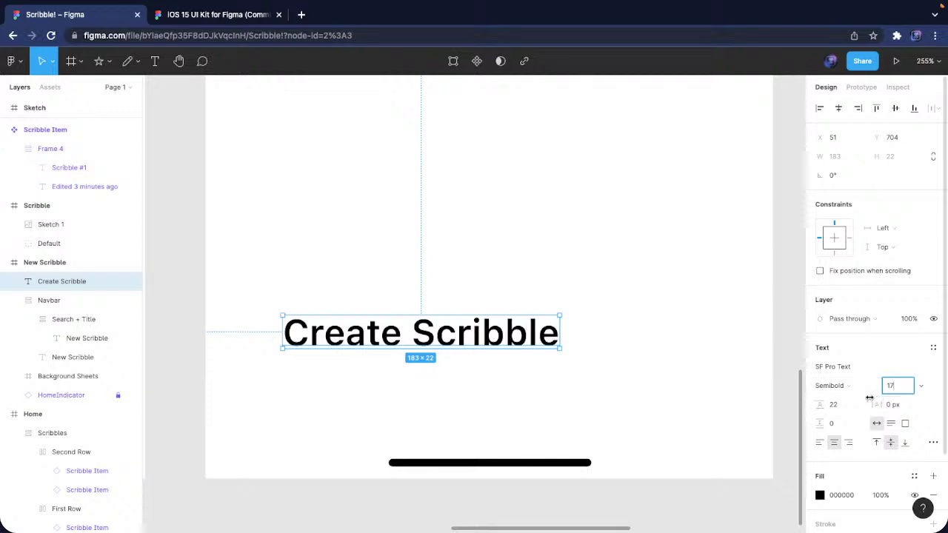
{"action": "left_click", "coordinate": [849, 413]}
{"action": "left_click", "coordinate": [900, 409]}
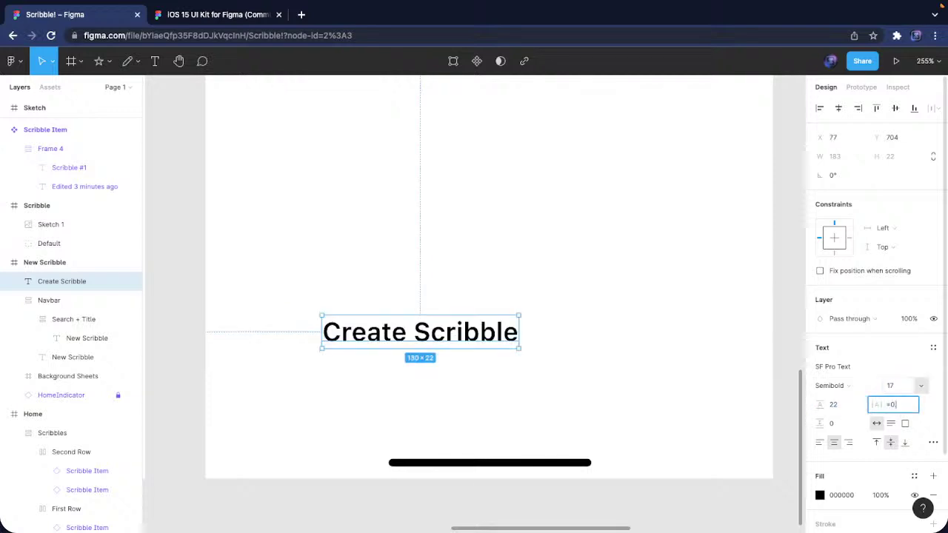
{"action": "key", "text": "Return"}
{"action": "left_click", "coordinate": [907, 407]}
{"action": "key", "text": "Return"}
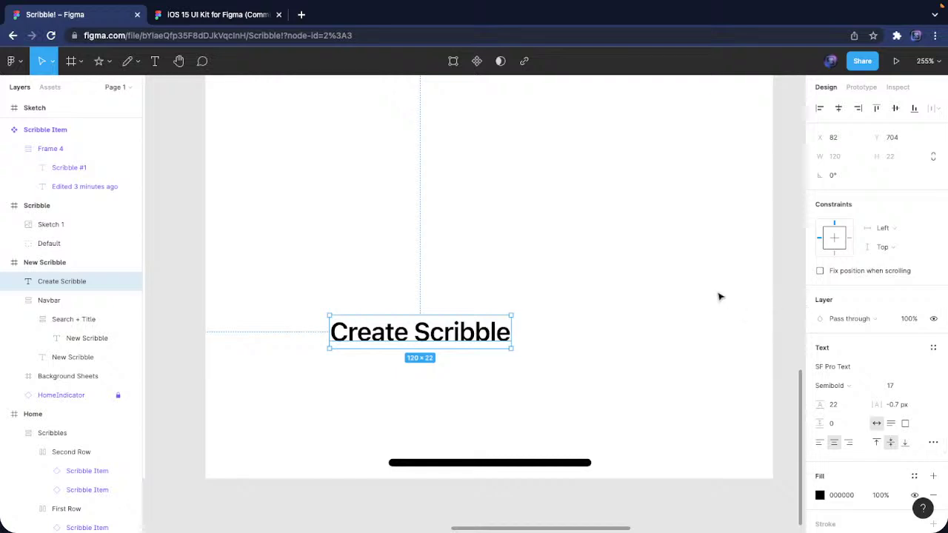
{"action": "left_click", "coordinate": [836, 385]}
{"action": "left_click", "coordinate": [840, 374]}
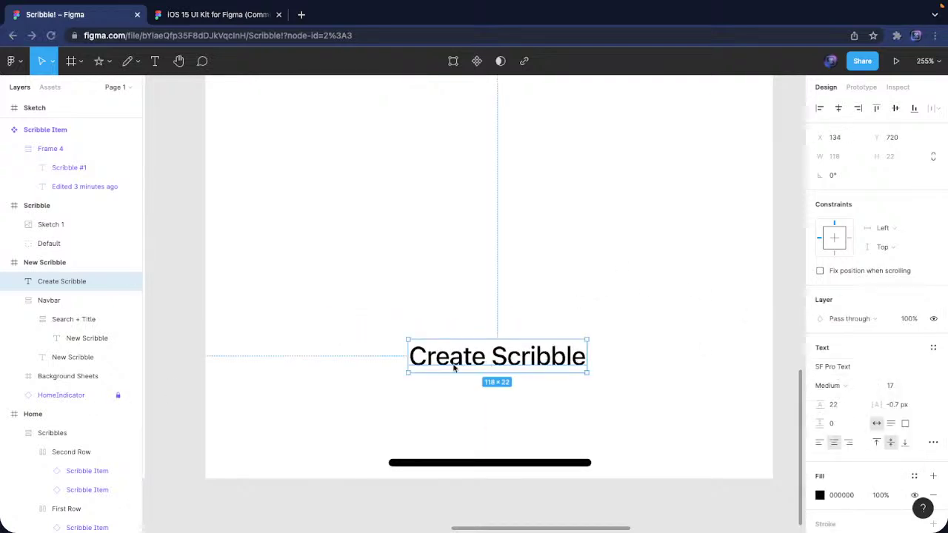
Paste the circled plus icon, set its fill to 000000 and place it directly left of the Create Scribble text
{"action": "key", "text": "super+v"}
{"action": "left_click", "coordinate": [845, 498]}
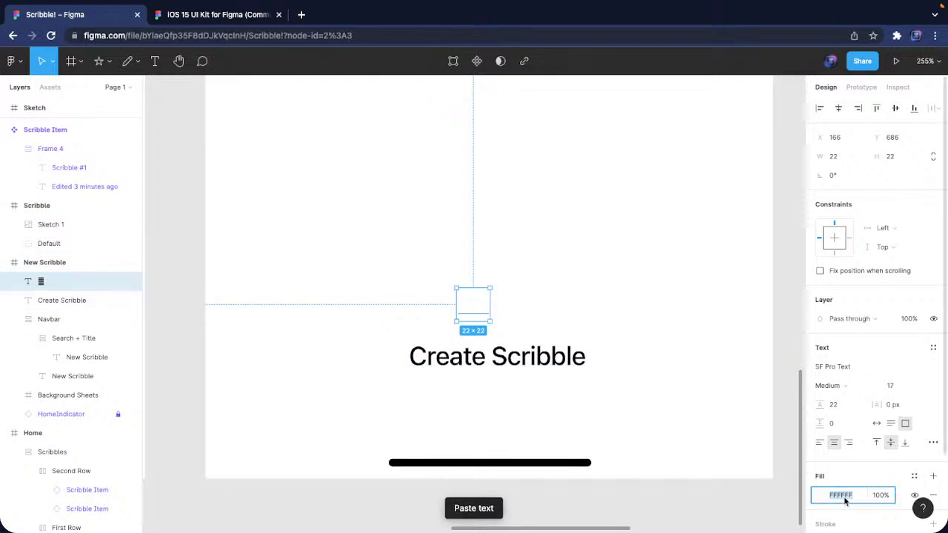
{"action": "type", "text": "000000"}
{"action": "key", "text": "Return"}
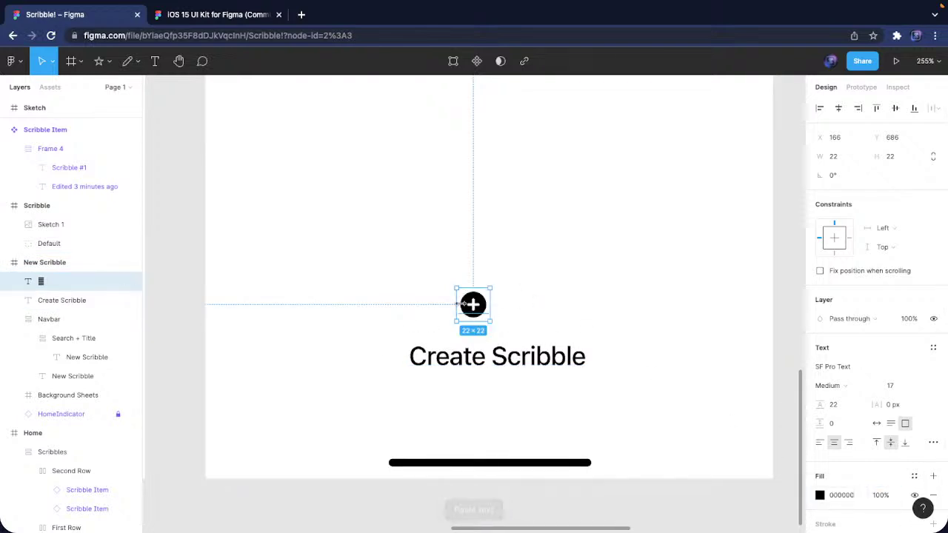
{"action": "mouse_move", "coordinate": [473, 306]}
{"action": "left_mouse_down"}
{"action": "mouse_move", "coordinate": [372, 342]}
{"action": "mouse_move", "coordinate": [379, 360]}
{"action": "mouse_move", "coordinate": [391, 361]}
{"action": "left_mouse_up"}
Combine the plus icon and the Create Scribble text in a horizontal auto layout with a spacing of 2
{"action": "left_click", "coordinate": [523, 369], "text": "shift"}
{"action": "right_click", "coordinate": [529, 364]}
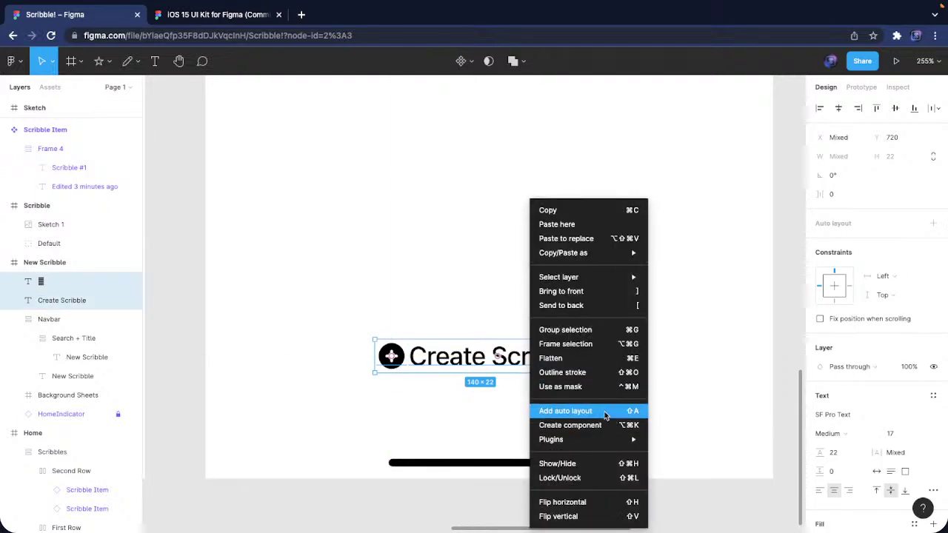
{"action": "left_click", "coordinate": [605, 414]}
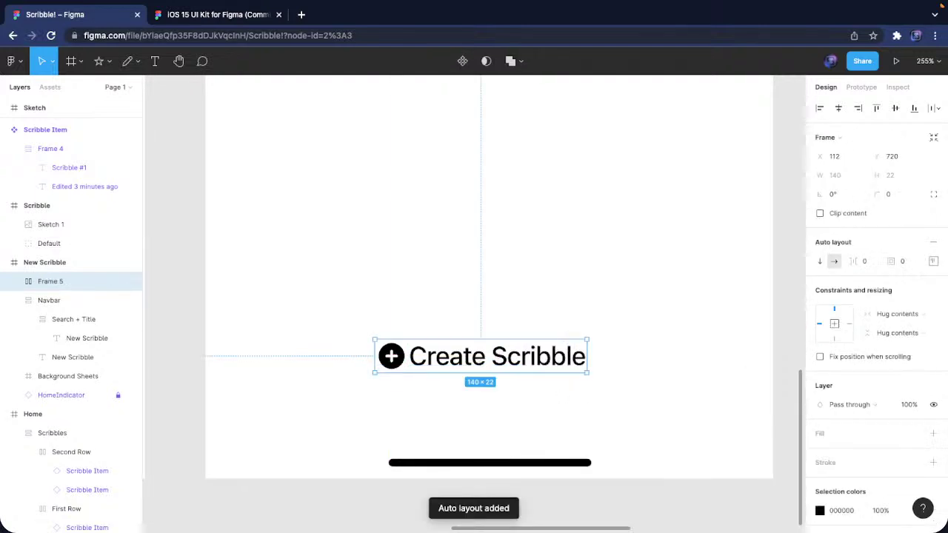
{"action": "left_click", "coordinate": [934, 261]}
{"action": "left_click", "coordinate": [865, 261]}
{"action": "type", "text": "2"}
{"action": "key", "text": "Return"}
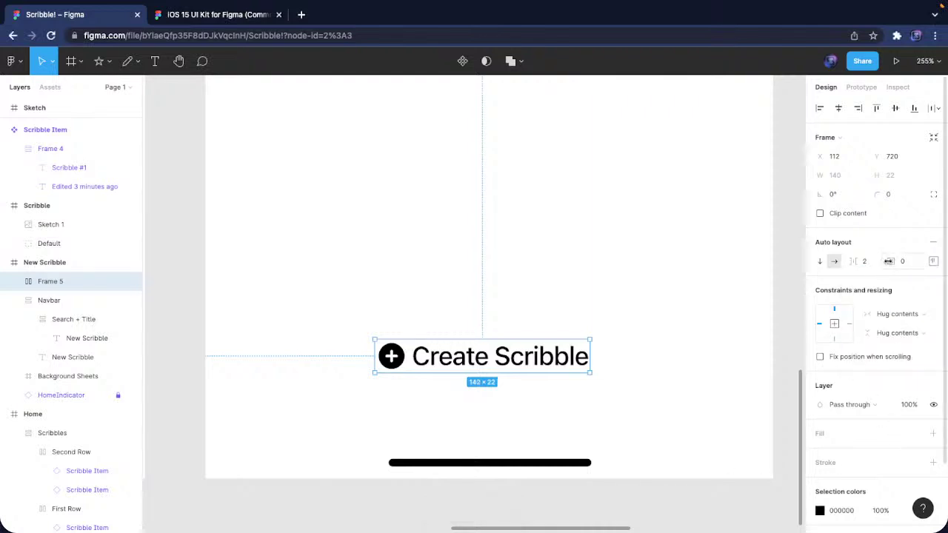
Set the Create Scribble frame's auto layout padding to 14 at top and bottom and 108 at left and right
{"action": "left_click", "coordinate": [933, 261]}
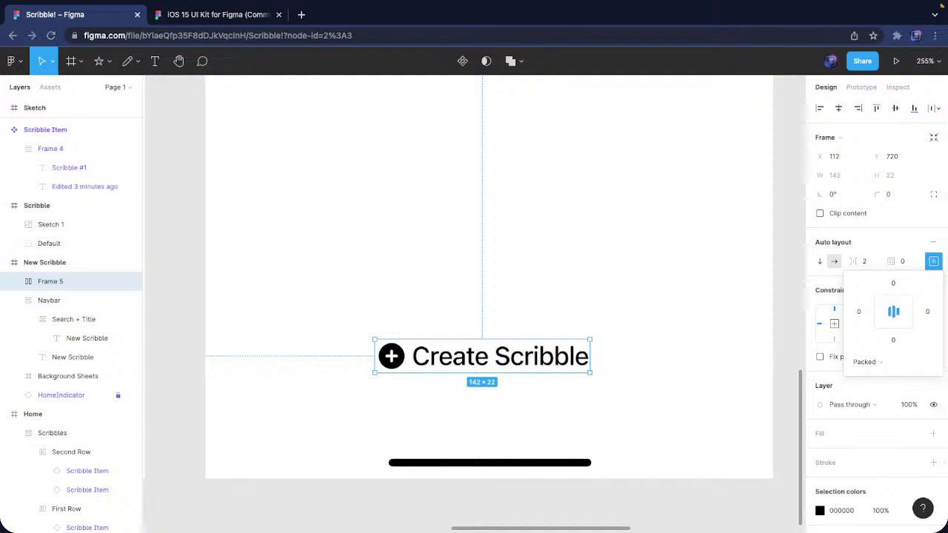
{"action": "left_click", "coordinate": [894, 283]}
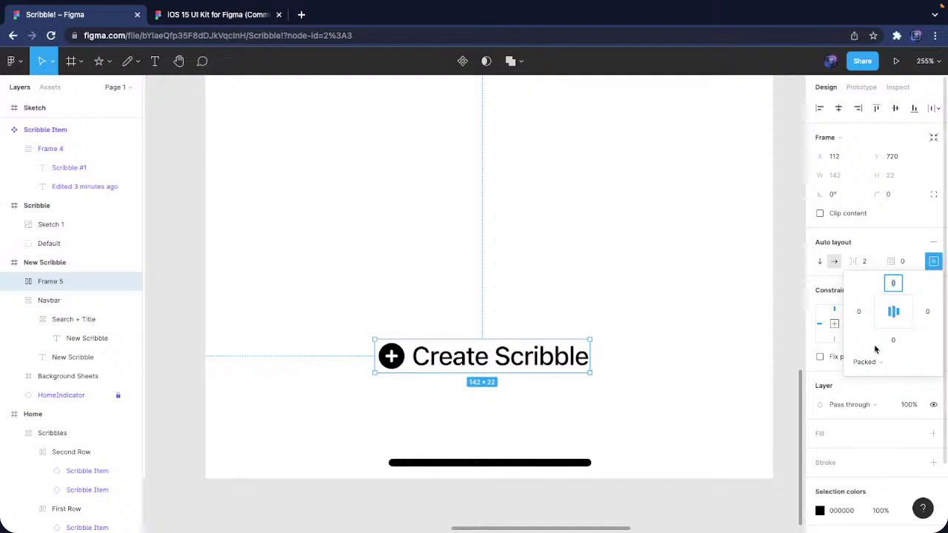
{"action": "type", "text": "14"}
{"action": "key", "text": "Tab"}
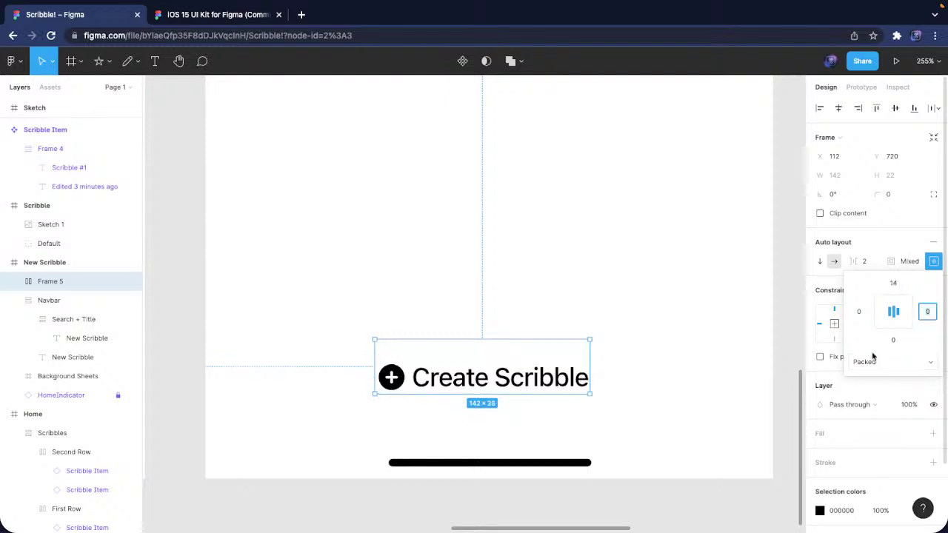
{"action": "type", "text": "108"}
{"action": "key", "text": "Tab"}
{"action": "type", "text": "14"}
{"action": "key", "text": "Tab"}
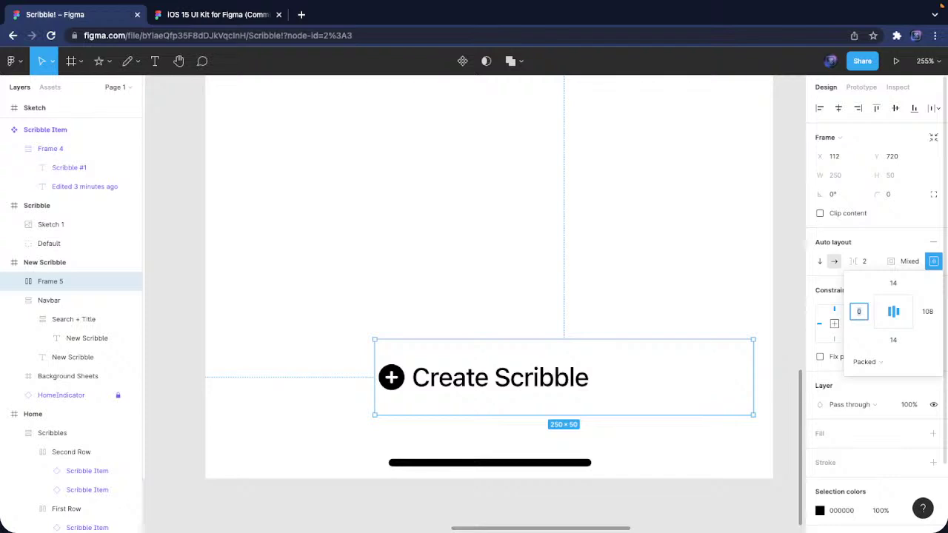
{"action": "type", "text": "108"}
{"action": "key", "text": "Tab"}
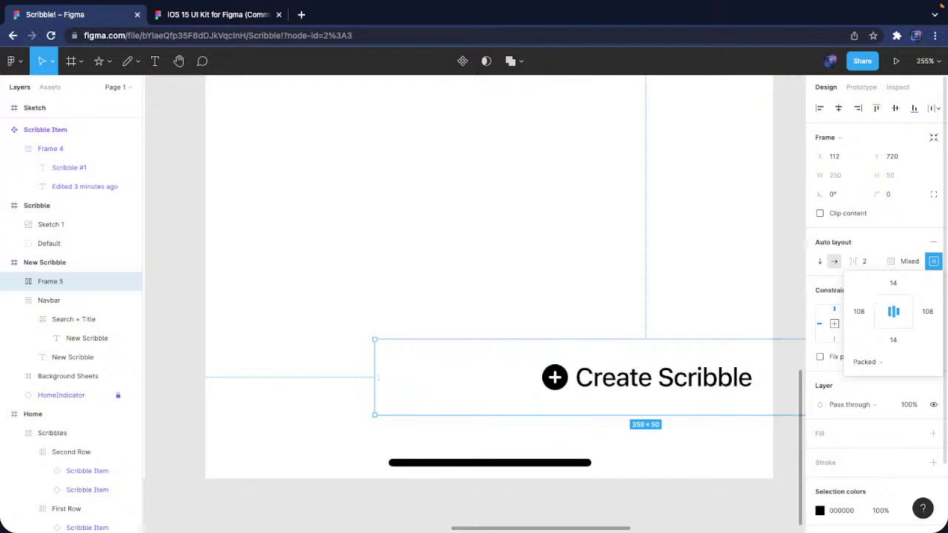
Try to recolor the Create Scribble icon and text to 5200FF, and undo the change
{"action": "left_click", "coordinate": [820, 511]}
{"action": "left_click", "coordinate": [791, 475]}
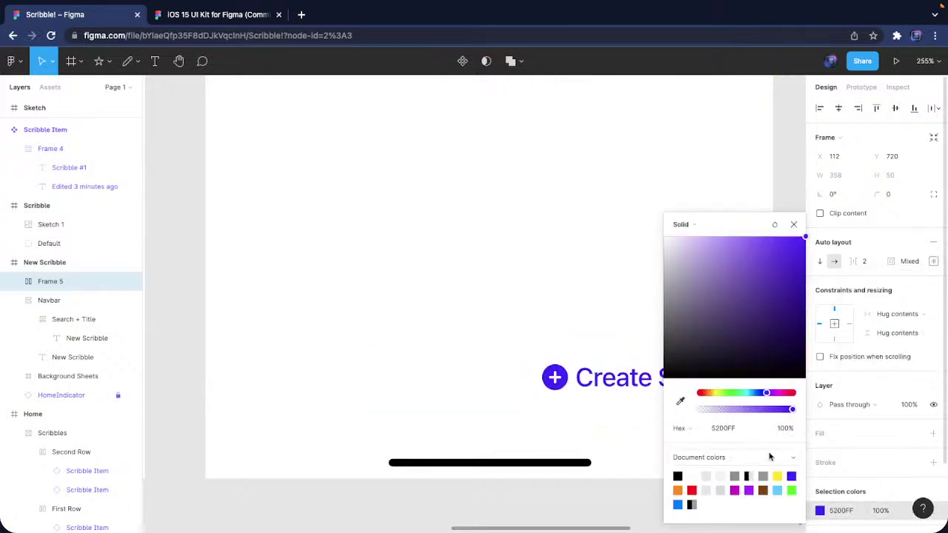
{"action": "key", "text": "ctrl+z"}
Give the Create Scribble frame a 5200FF fill and set its left padding to 108 again
{"action": "left_click", "coordinate": [932, 433]}
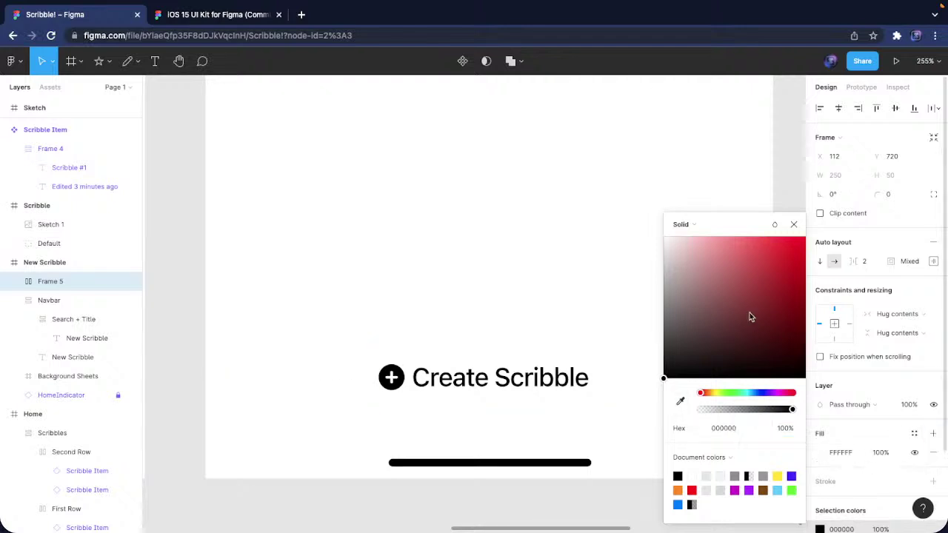
{"action": "left_click", "coordinate": [933, 261]}
{"action": "left_click", "coordinate": [860, 312]}
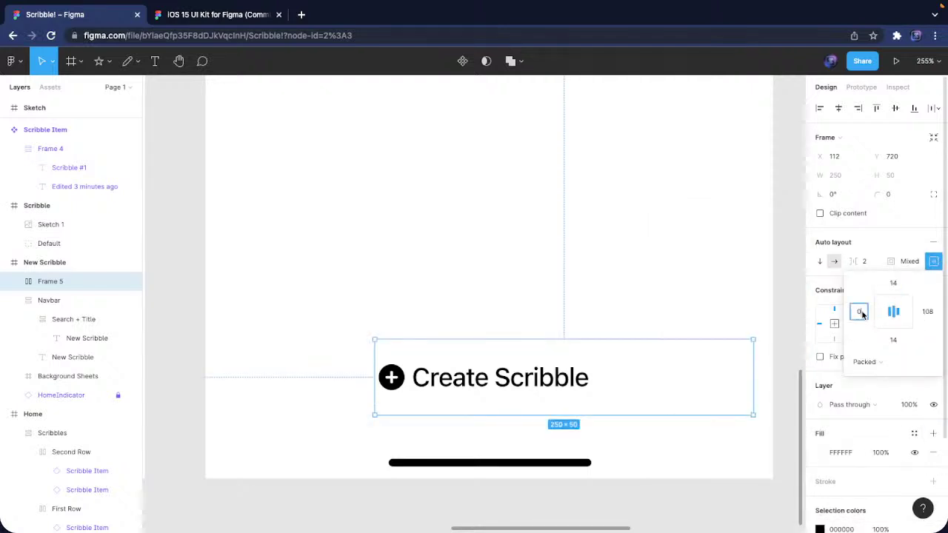
{"action": "key", "text": "Return"}
{"action": "key", "text": "Escape"}
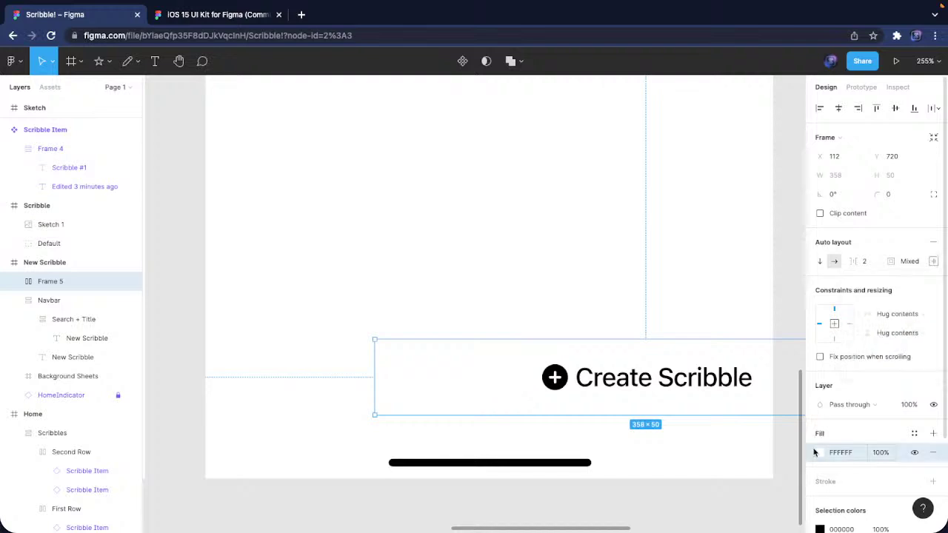
{"action": "left_click", "coordinate": [820, 453]}
{"action": "left_click", "coordinate": [791, 475]}
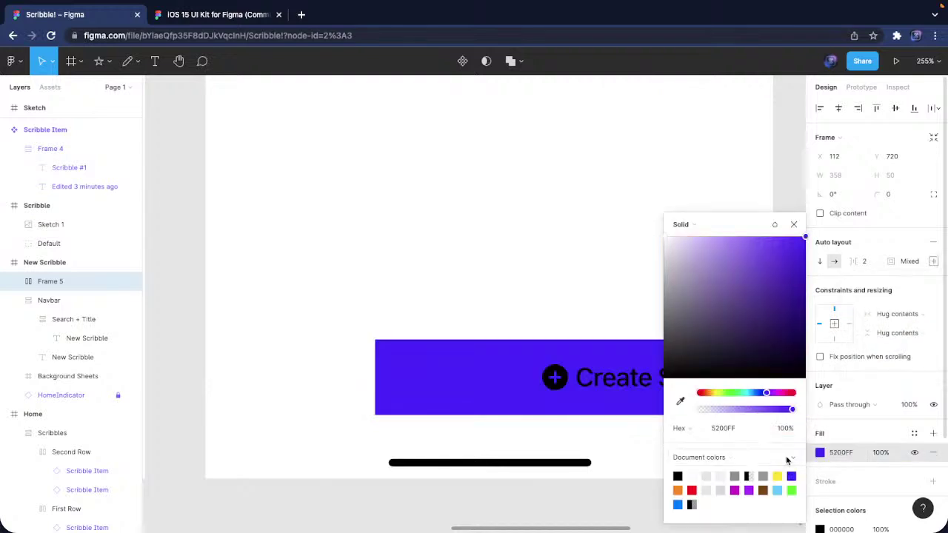
{"action": "left_click", "coordinate": [794, 225]}
Recolor the Create Scribble button's plus icon and text to FFFFFF
{"action": "left_click", "coordinate": [838, 527]}
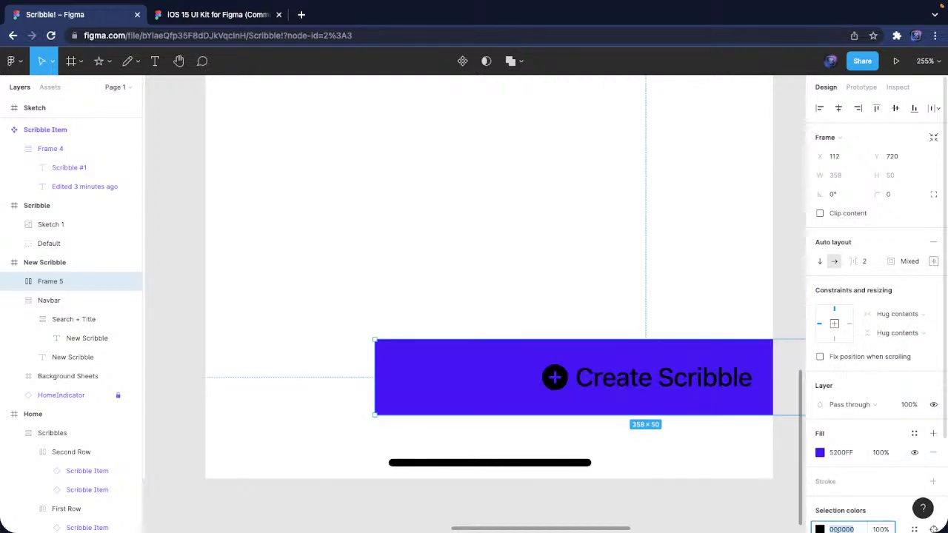
{"action": "type", "text": "FFFFFF"}
{"action": "key", "text": "Return"}
{"action": "scroll", "coordinate": [657, 517], "scroll_direction": "right", "scroll_amount": 1}
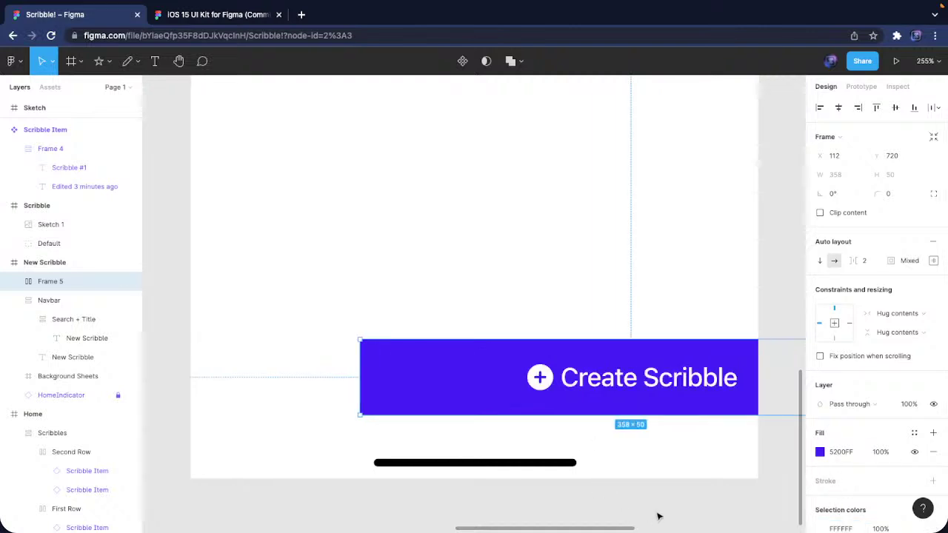
Move the Create Scribble button out of the New Scribble screen to below the Sketch frame and turn it into a component
{"action": "scroll", "coordinate": [662, 470], "scroll_direction": "down", "scroll_amount": 10}
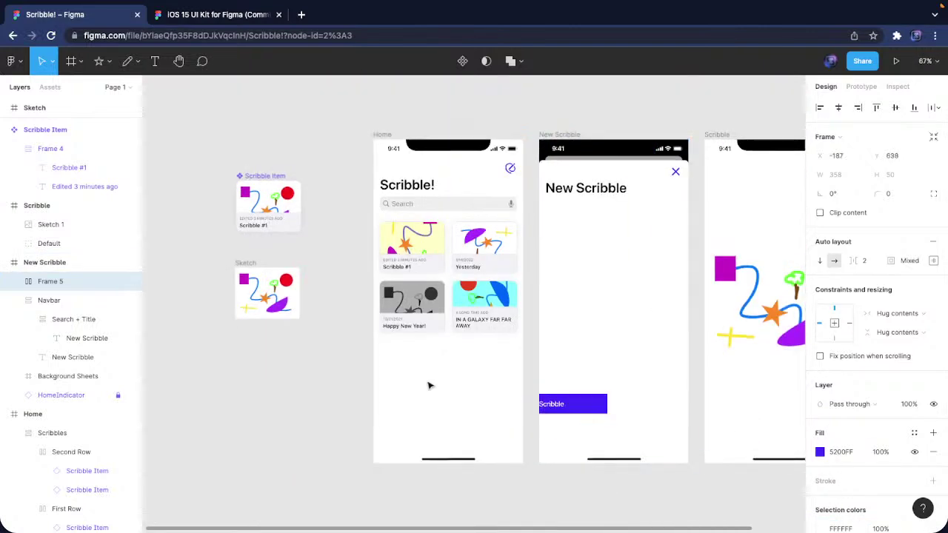
{"action": "mouse_move", "coordinate": [556, 404]}
{"action": "left_mouse_down"}
{"action": "mouse_move", "coordinate": [329, 373]}
{"action": "mouse_move", "coordinate": [252, 349]}
{"action": "mouse_move", "coordinate": [297, 359]}
{"action": "left_mouse_up"}
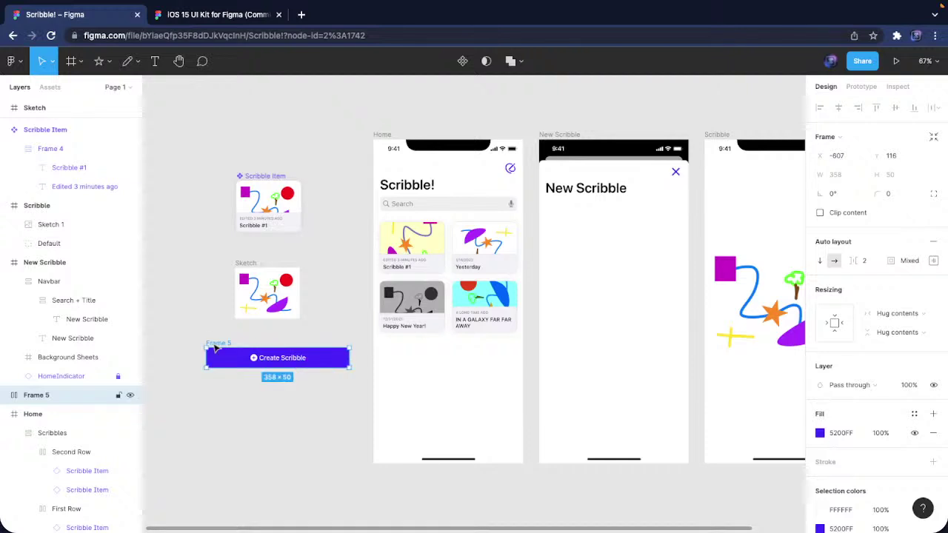
{"action": "right_click", "coordinate": [214, 348]}
{"action": "left_click", "coordinate": [264, 423]}
Rename the button component Colored Button and paste an instance of it into the New Scribble screen
{"action": "double_click", "coordinate": [221, 343]}
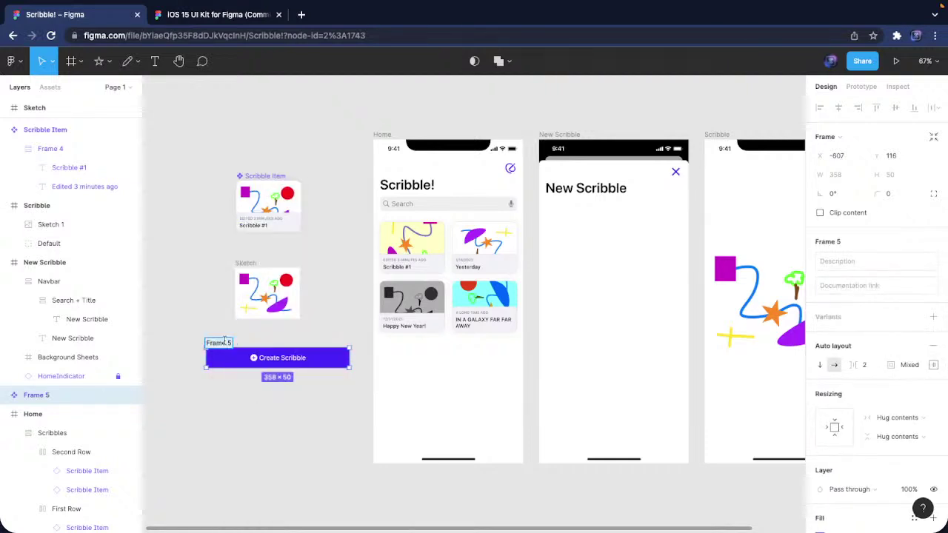
{"action": "type", "text": "Colored Button"}
{"action": "key", "text": "Return"}
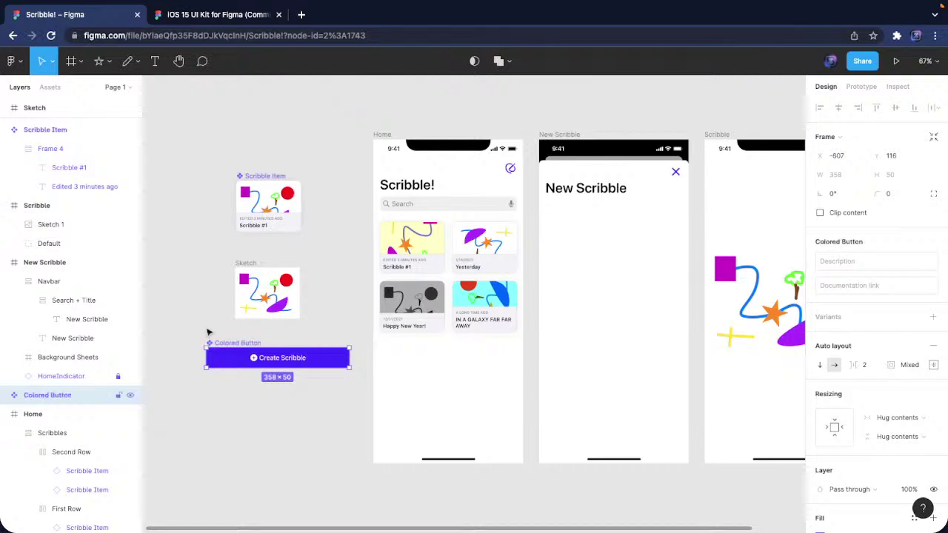
{"action": "left_click", "coordinate": [646, 296]}
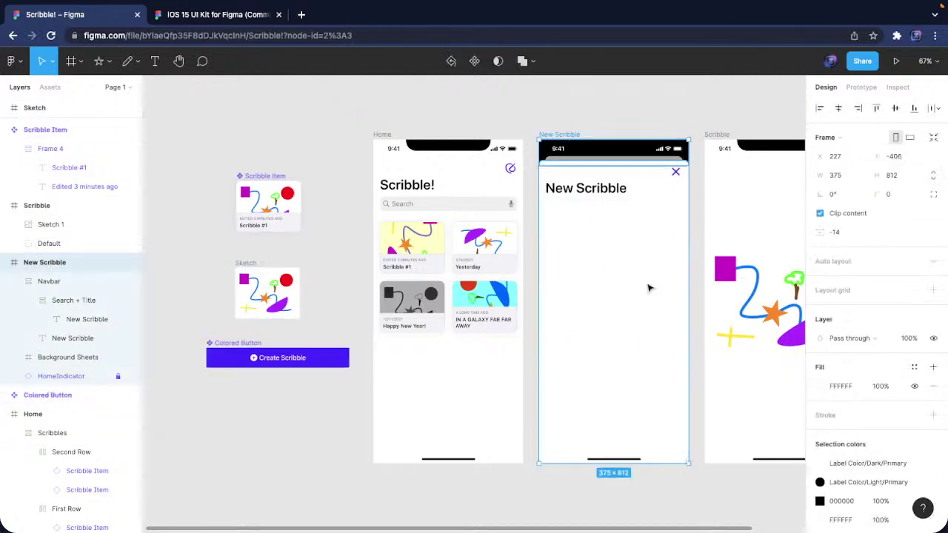
{"action": "key", "text": "ctrl+v"}
Set the corner radius of the main Colored Button component to 16
{"action": "left_click", "coordinate": [216, 360]}
{"action": "key", "text": "shift+2"}
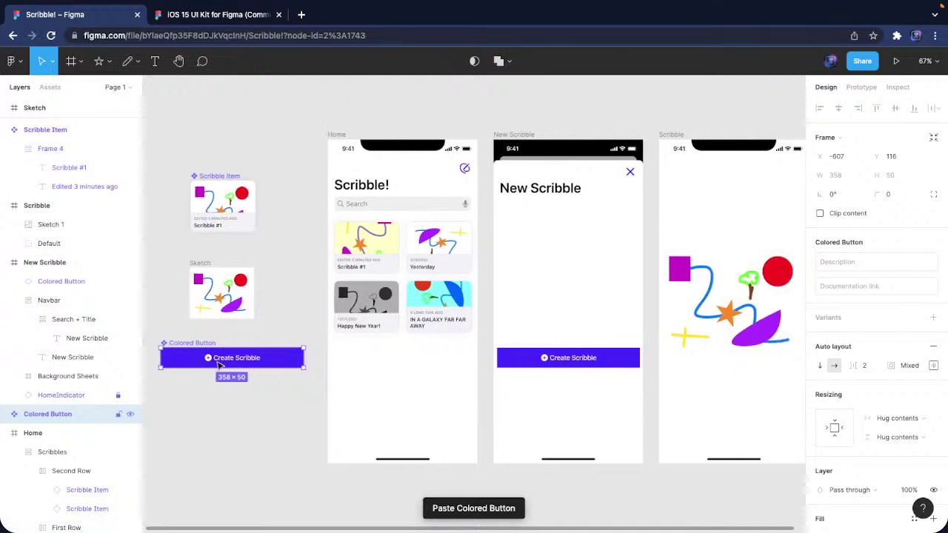
{"action": "scroll", "coordinate": [418, 388], "scroll_direction": "right", "scroll_amount": 4}
{"action": "scroll", "coordinate": [418, 387], "scroll_direction": "down", "scroll_amount": 1}
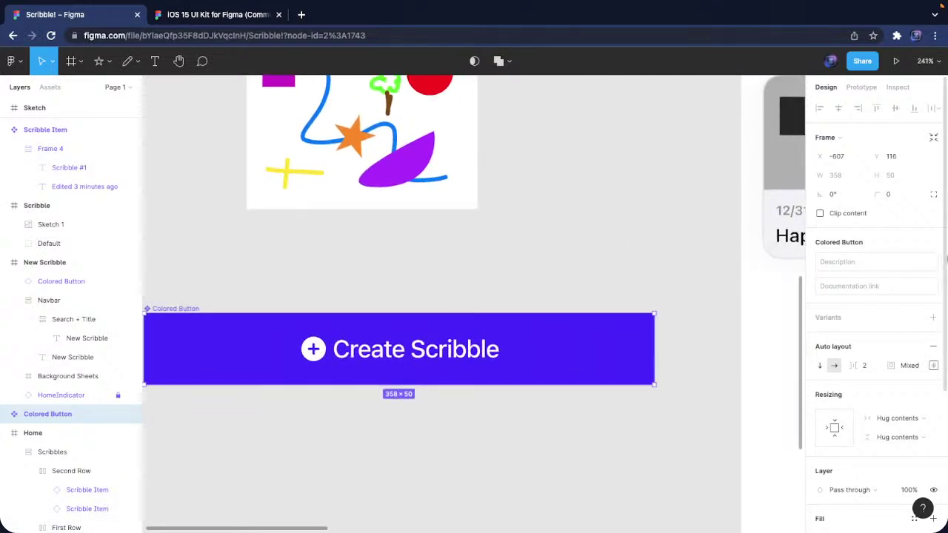
{"action": "left_click", "coordinate": [893, 194]}
{"action": "type", "text": "1"}
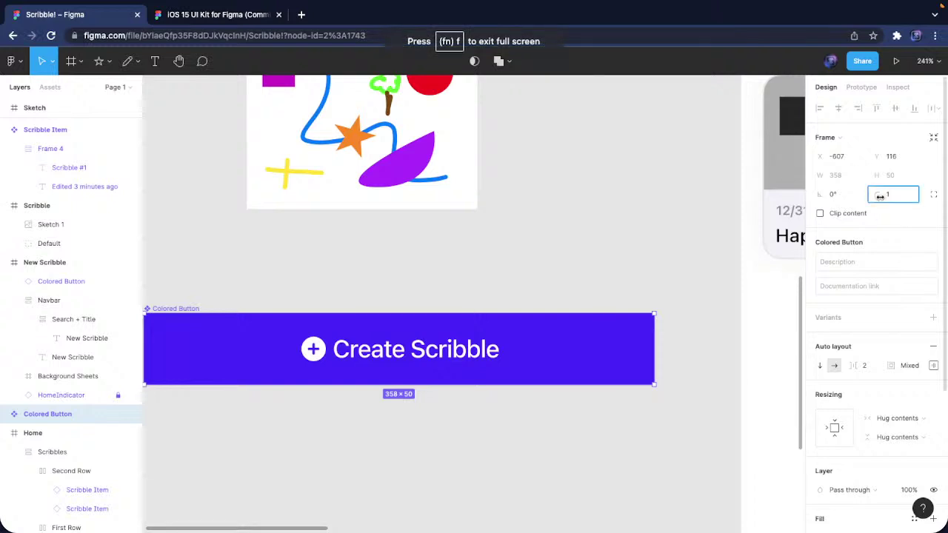
{"action": "type", "text": "6"}
{"action": "key", "text": "Return"}
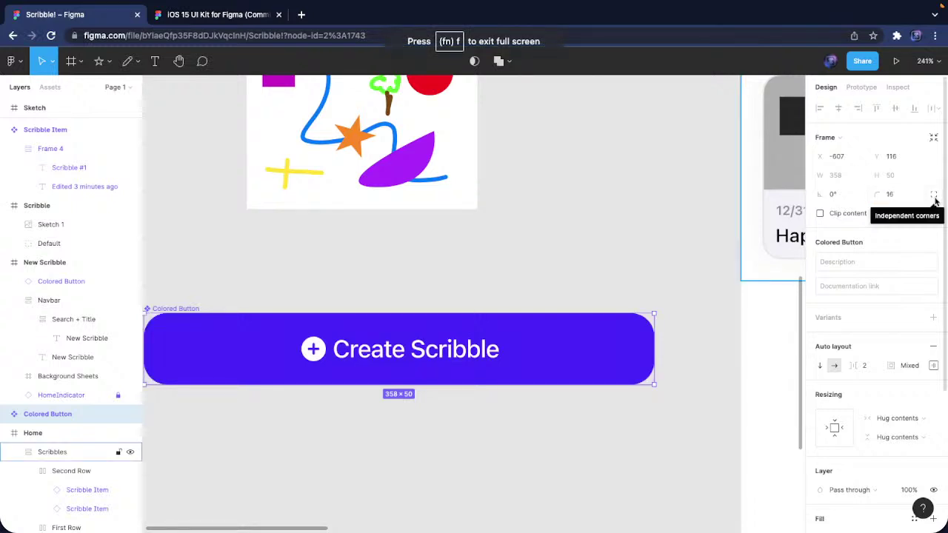
Show the Colored Button component's independent corner settings and set its corner smoothing to about 61%
{"action": "left_click", "coordinate": [934, 195]}
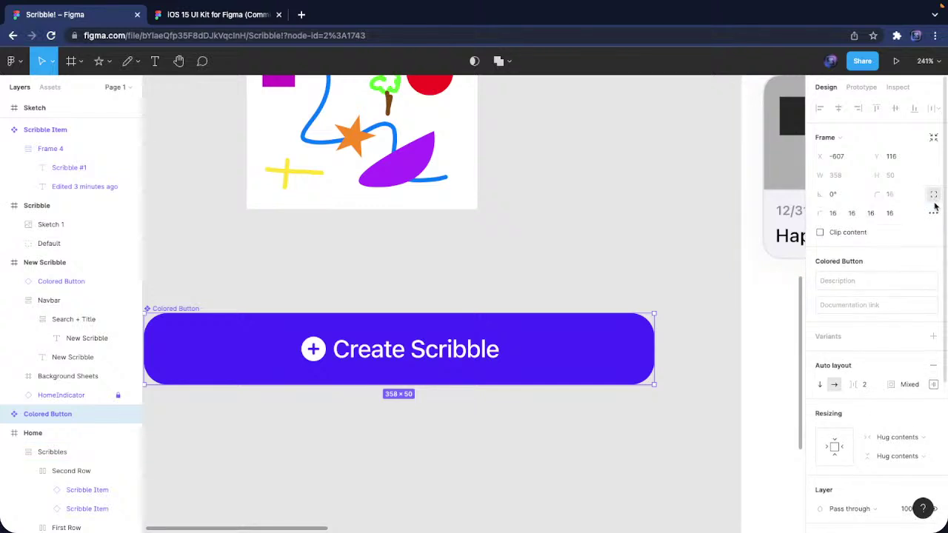
{"action": "left_click", "coordinate": [934, 213]}
{"action": "left_click_drag", "start_coordinate": [676, 242], "coordinate": [724, 252]}
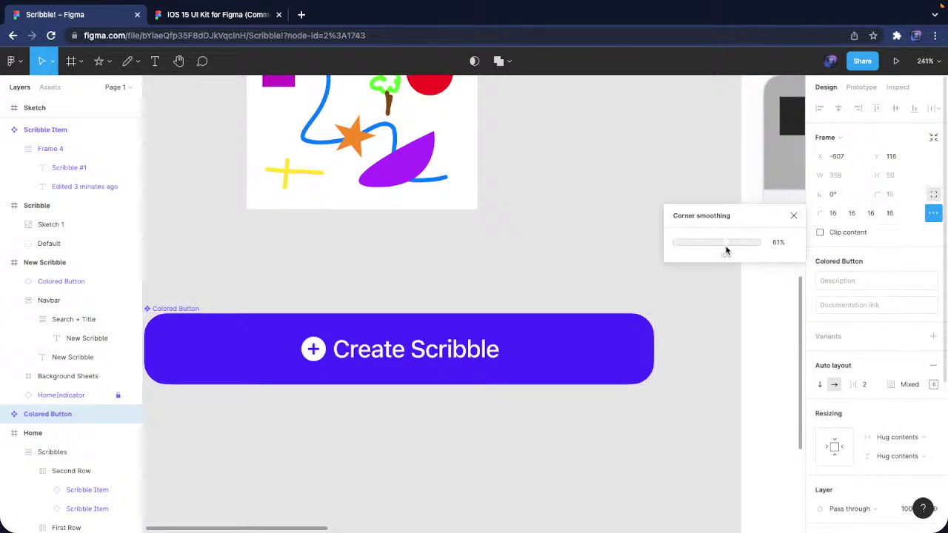
{"action": "left_click", "coordinate": [626, 275]}
Move the Colored Button instance to just above the home indicator of the New Scribble screen, at about X 9, Y 733
{"action": "scroll", "coordinate": [627, 275], "scroll_direction": "down", "scroll_amount": 5}
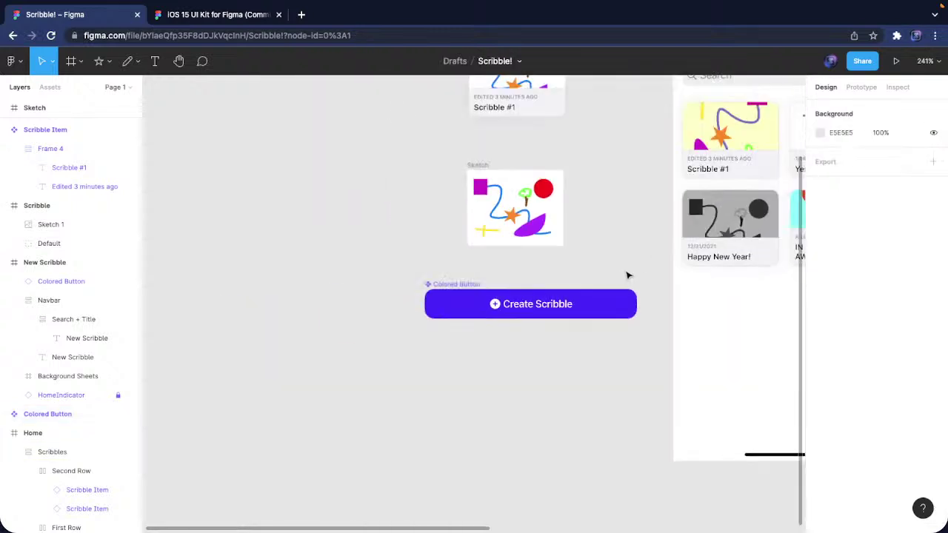
{"action": "scroll", "coordinate": [626, 275], "scroll_direction": "right", "scroll_amount": 10}
{"action": "left_click_drag", "start_coordinate": [584, 273], "coordinate": [591, 388]}
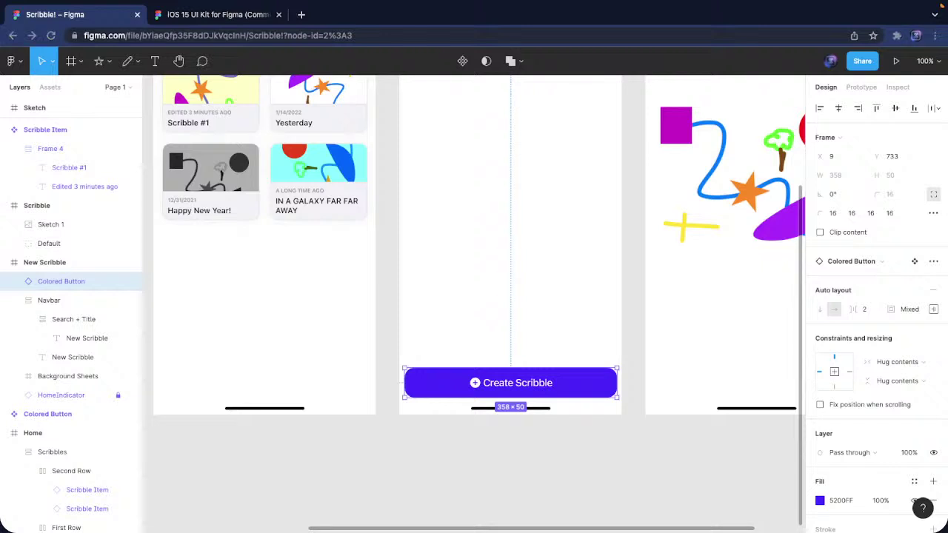
{"action": "right_click", "coordinate": [603, 385]}
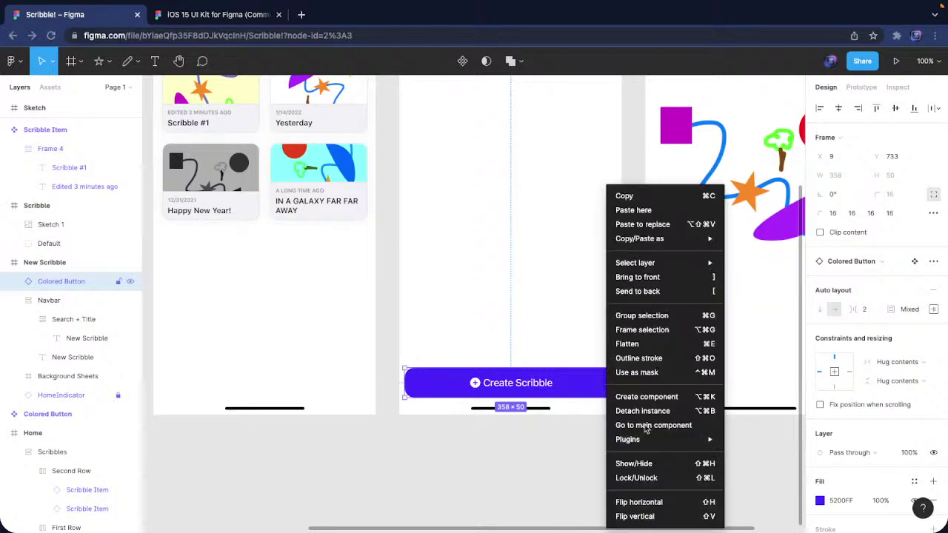
{"action": "left_click", "coordinate": [570, 304]}
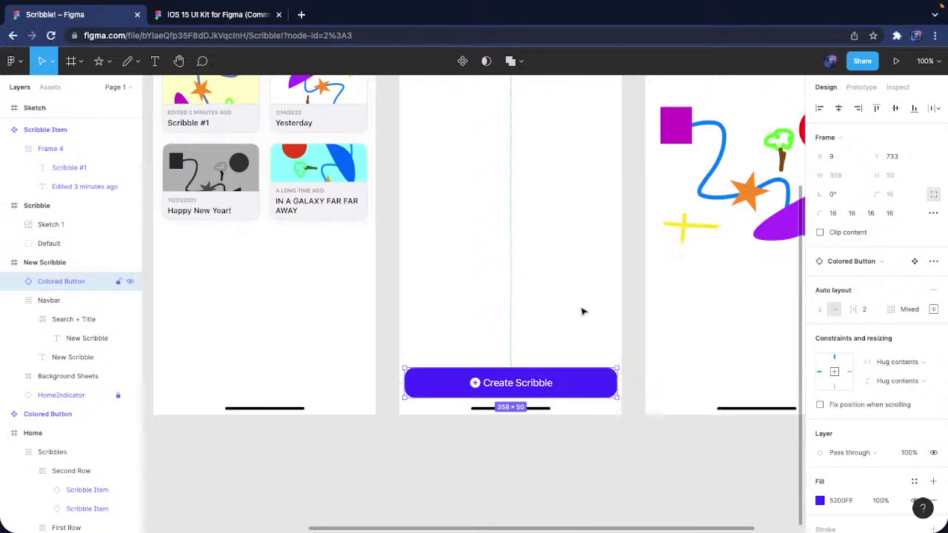
{"action": "right_click", "coordinate": [567, 384]}
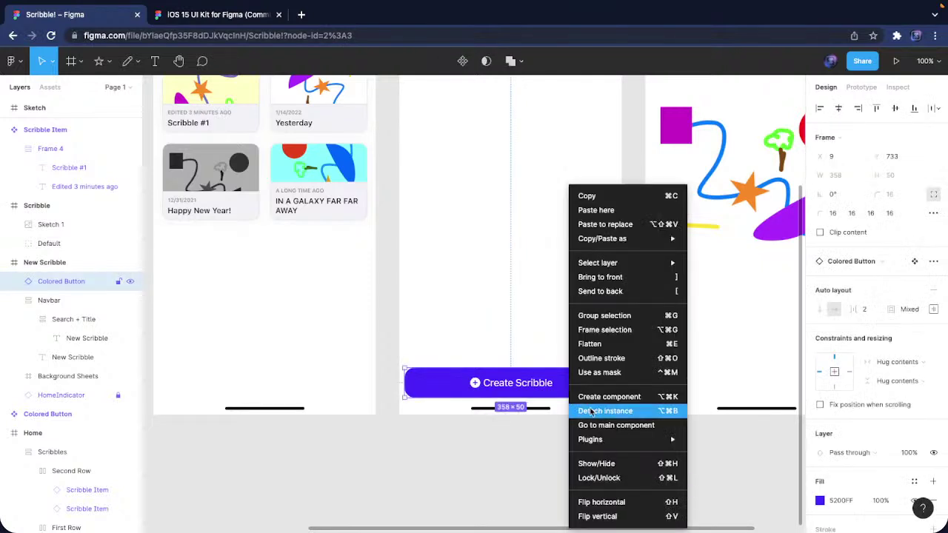
{"action": "left_click", "coordinate": [549, 328]}
{"action": "left_click", "coordinate": [585, 341]}
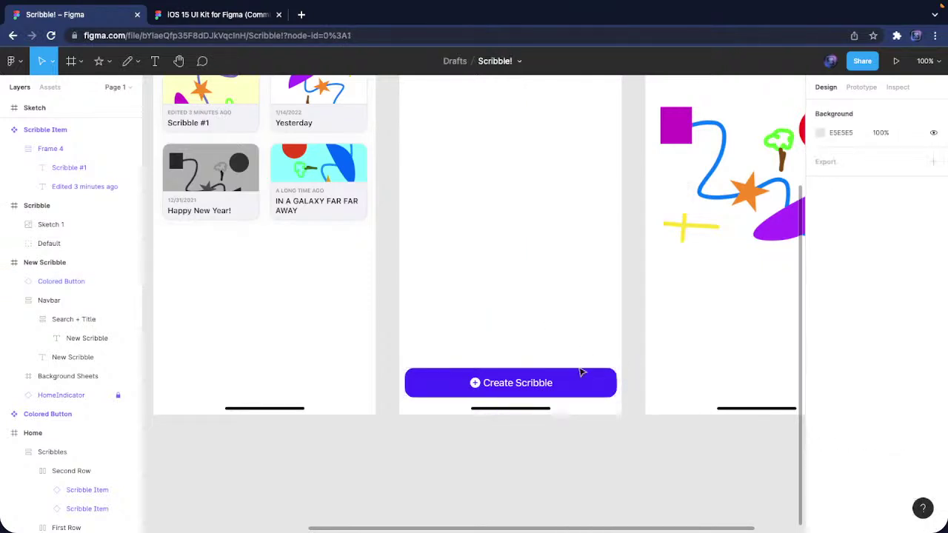
Group the Create Scribble button on the New Scribble screen, add auto layout to the group, and place it just above the home indicator
{"action": "left_click", "coordinate": [590, 394]}
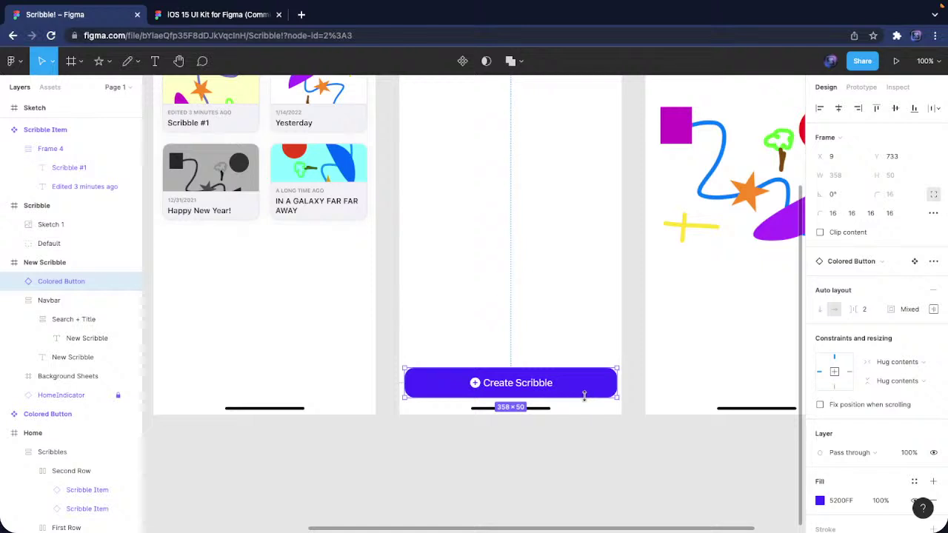
{"action": "mouse_move", "coordinate": [580, 397]}
{"action": "left_mouse_down"}
{"action": "mouse_move", "coordinate": [551, 297]}
{"action": "mouse_move", "coordinate": [561, 363]}
{"action": "mouse_move", "coordinate": [555, 274]}
{"action": "left_mouse_up"}
{"action": "right_click", "coordinate": [566, 280]}
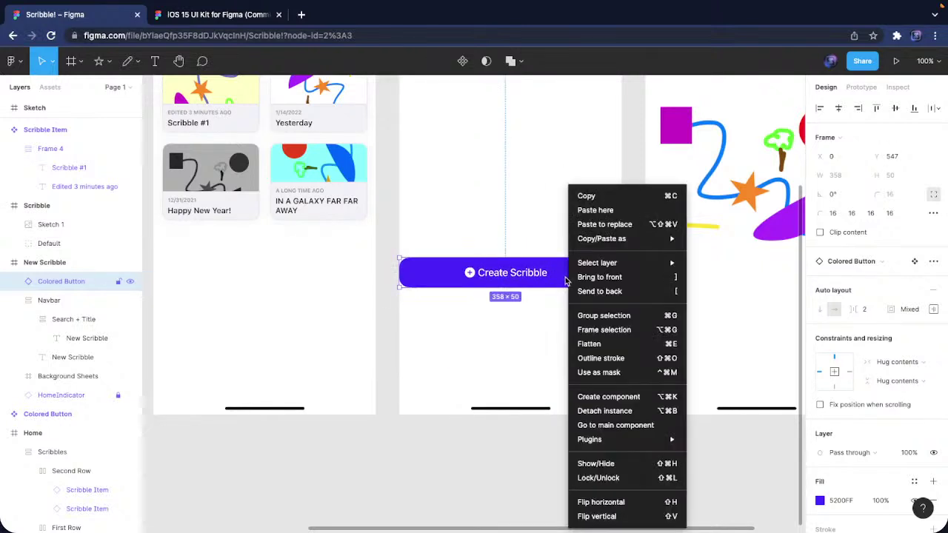
{"action": "key", "text": "Escape"}
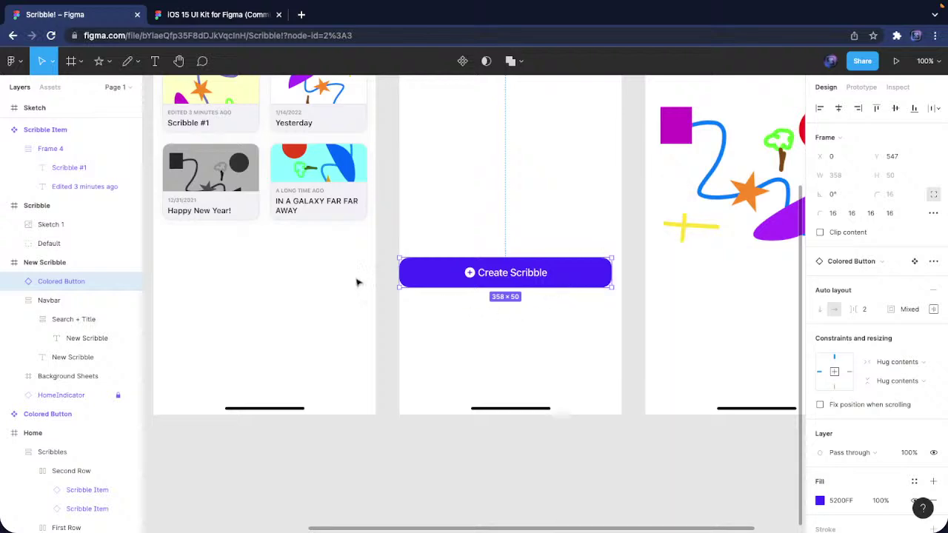
{"action": "left_click", "coordinate": [13, 61]}
{"action": "key", "text": "Escape"}
{"action": "key", "text": "ctrl+alt+g"}
{"action": "right_click", "coordinate": [567, 277]}
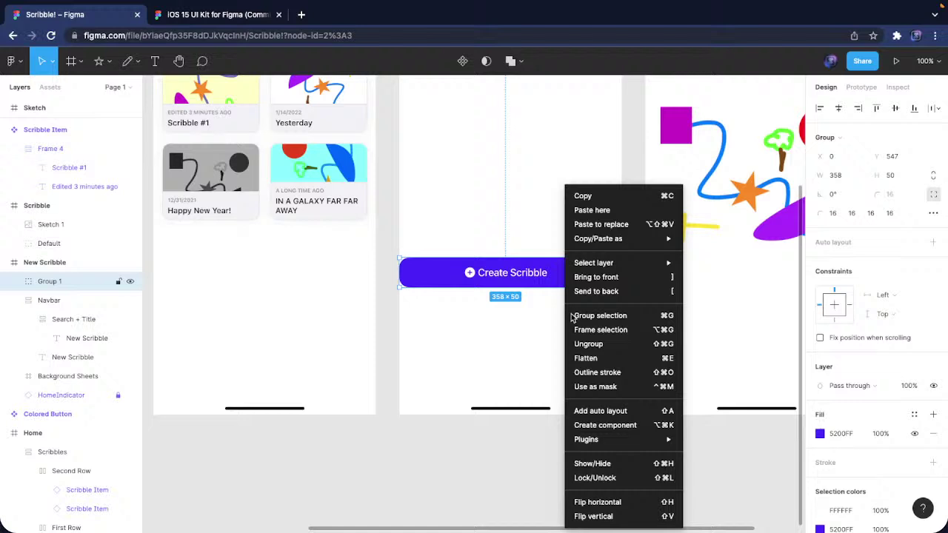
{"action": "left_click", "coordinate": [617, 412]}
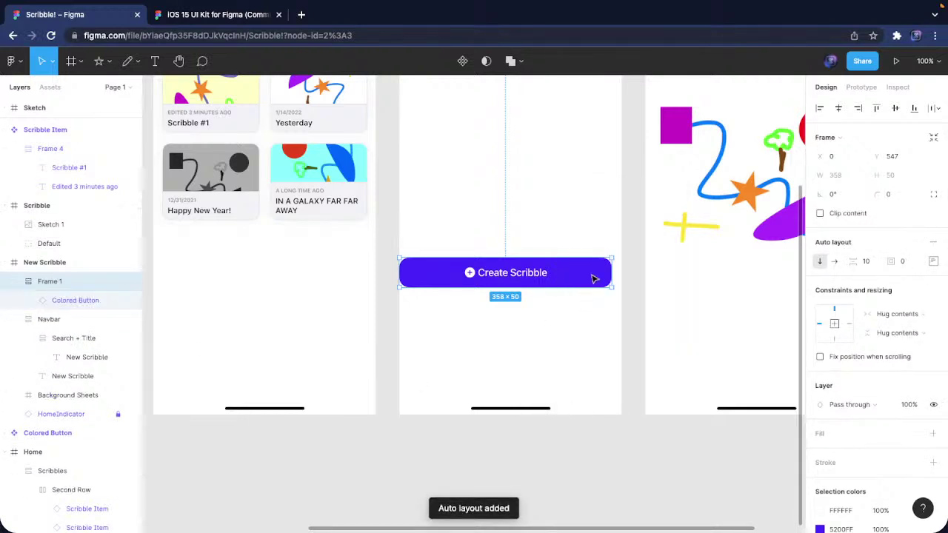
{"action": "left_click_drag", "start_coordinate": [593, 278], "coordinate": [597, 386]}
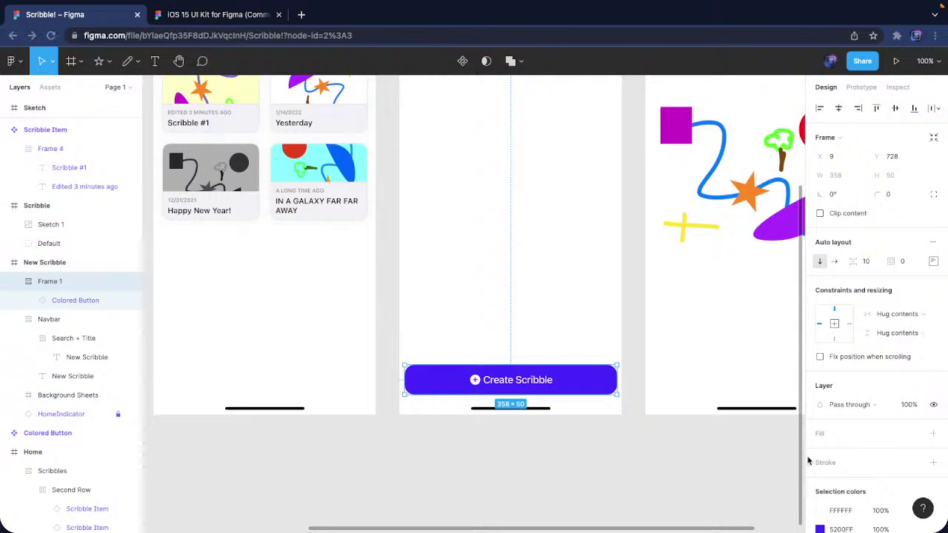
Give the auto layout frame around the Create Scribble button a fill of F2F2F7
{"action": "left_click", "coordinate": [933, 434]}
{"action": "left_click", "coordinate": [844, 452]}
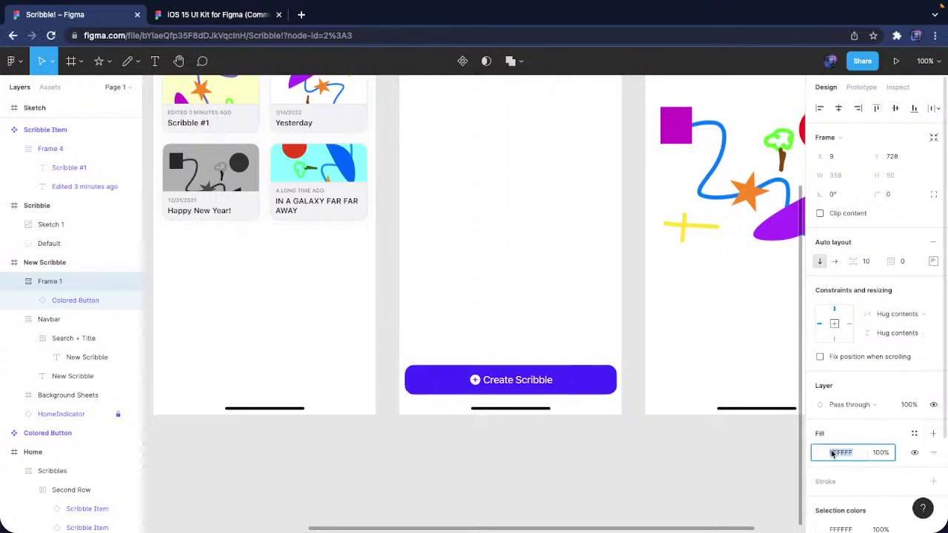
{"action": "type", "text": "F2F2F7"}
{"action": "key", "text": "Return"}
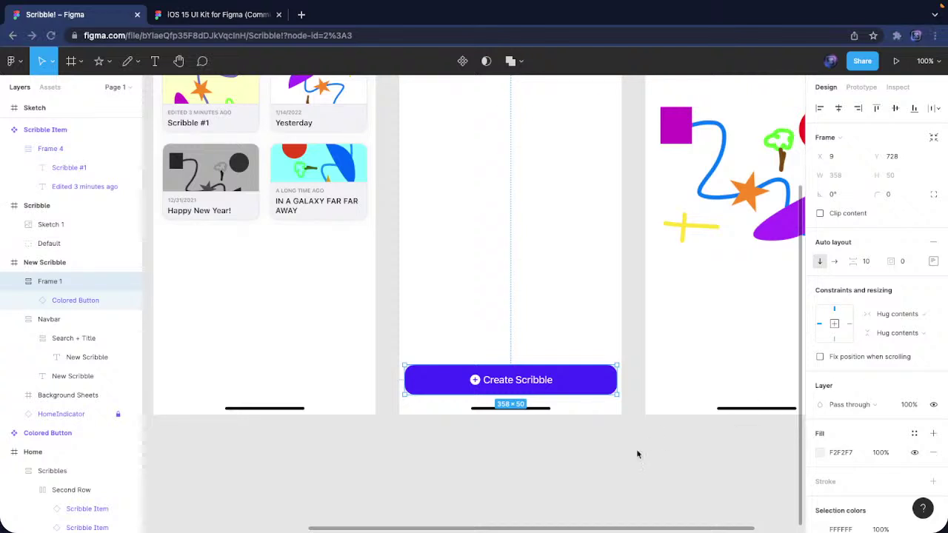
Add a stroke in E5E5EA to the button's frame and position it outside
{"action": "left_click", "coordinate": [933, 481]}
{"action": "left_click", "coordinate": [841, 500]}
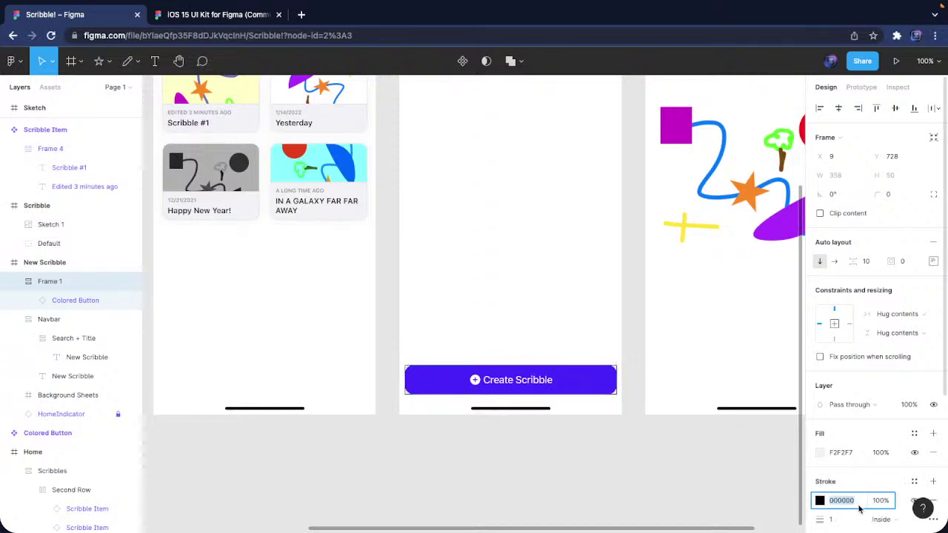
{"action": "type", "text": "E5E5EA"}
{"action": "left_click", "coordinate": [881, 520]}
{"action": "left_click", "coordinate": [893, 508]}
{"action": "scroll", "coordinate": [882, 484], "scroll_direction": "down", "scroll_amount": 2}
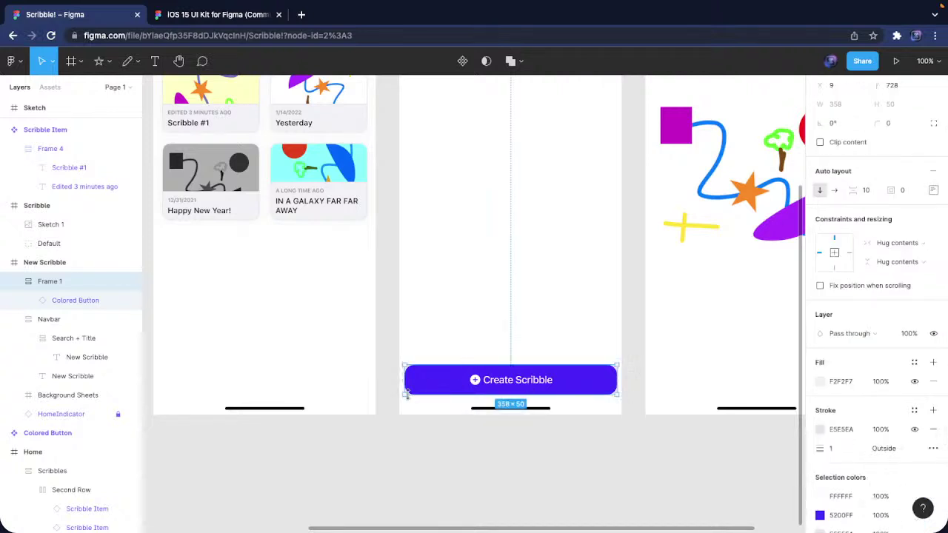
Resize the button's frame to 375 × 84 across the base of the New Scribble screen and align its content top center
{"action": "left_click_drag", "start_coordinate": [406, 394], "coordinate": [398, 415]}
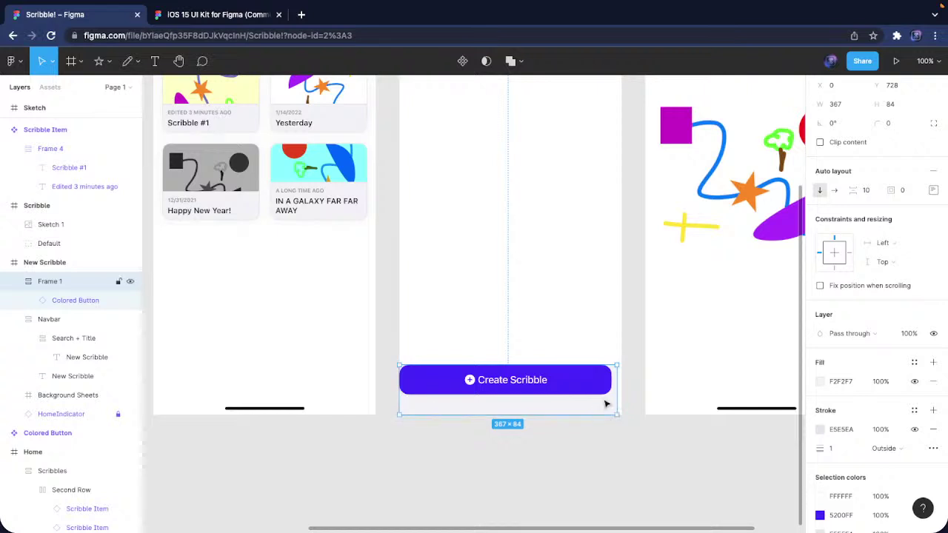
{"action": "left_click_drag", "start_coordinate": [618, 366], "coordinate": [621, 365]}
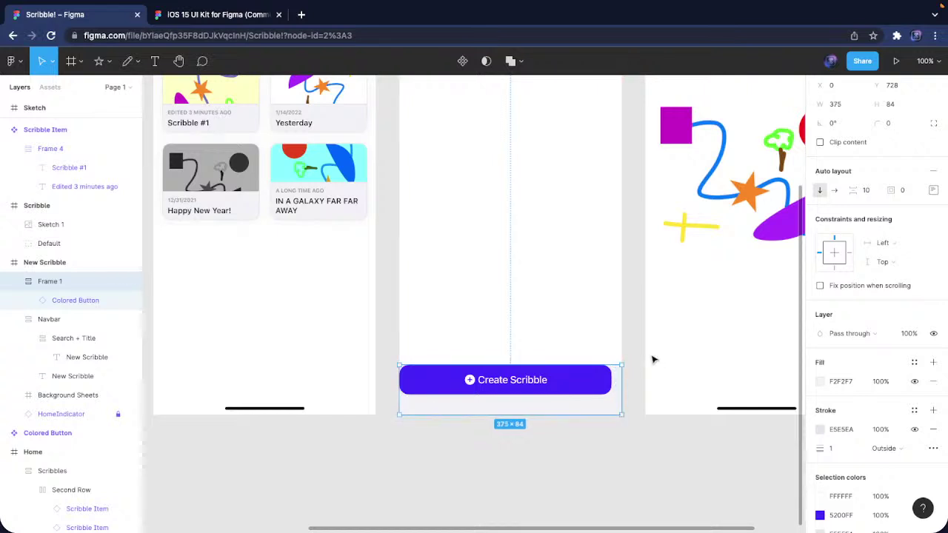
{"action": "left_click", "coordinate": [933, 191]}
{"action": "left_click", "coordinate": [893, 234]}
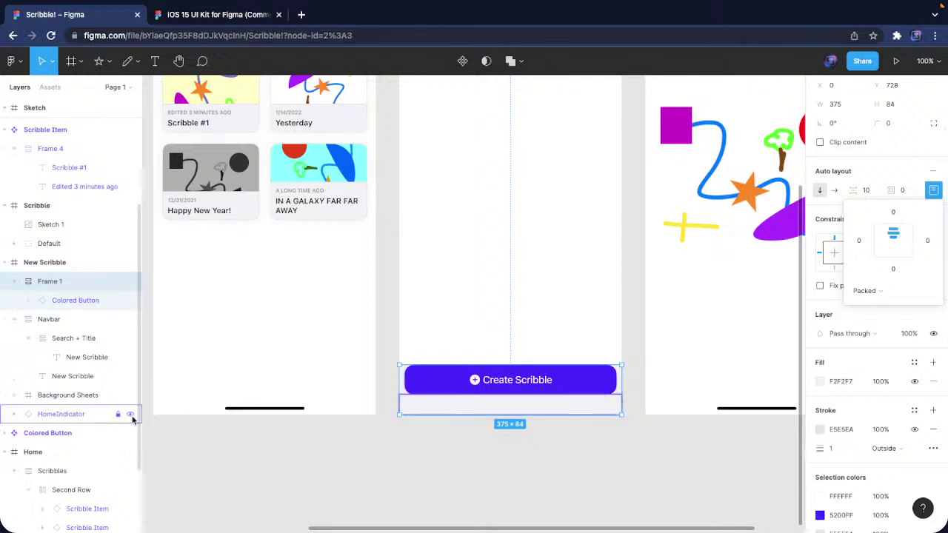
Move the HomeIndicator layer above Frame 1 in the New Scribble screen's layer order
{"action": "left_click", "coordinate": [15, 285]}
{"action": "left_click_drag", "start_coordinate": [47, 395], "coordinate": [60, 282]}
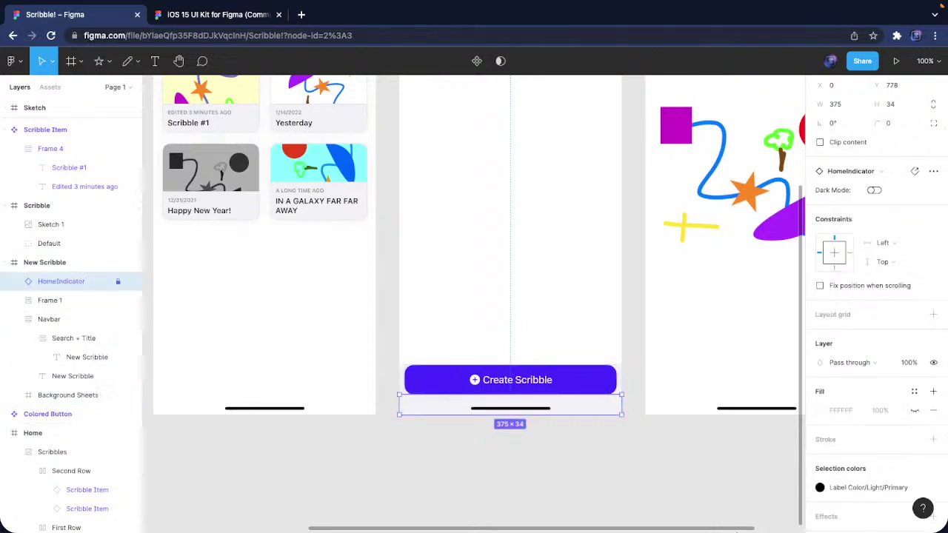
{"action": "left_click", "coordinate": [639, 394]}
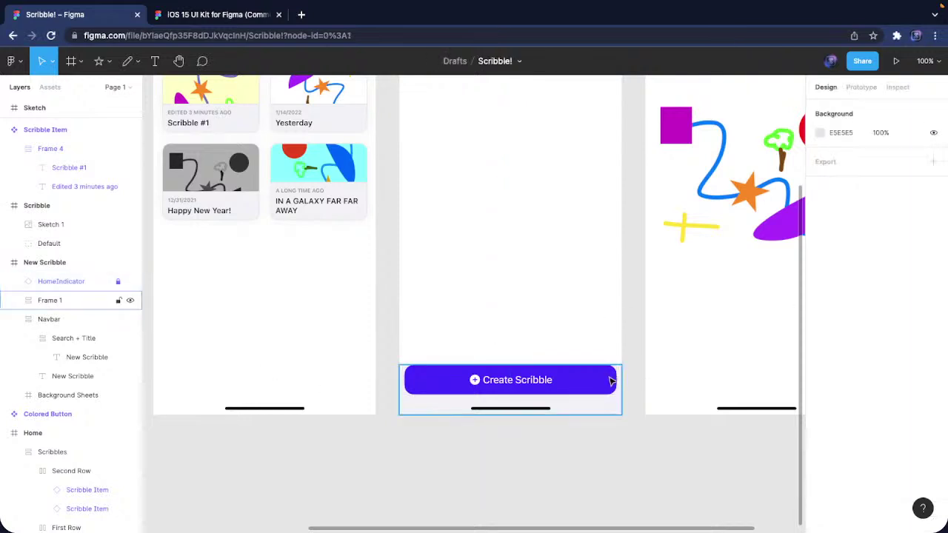
Set the button frame's padding to 22 at the top, left and right and 30 at the bottom
{"action": "left_click", "coordinate": [615, 382]}
{"action": "left_click", "coordinate": [934, 262]}
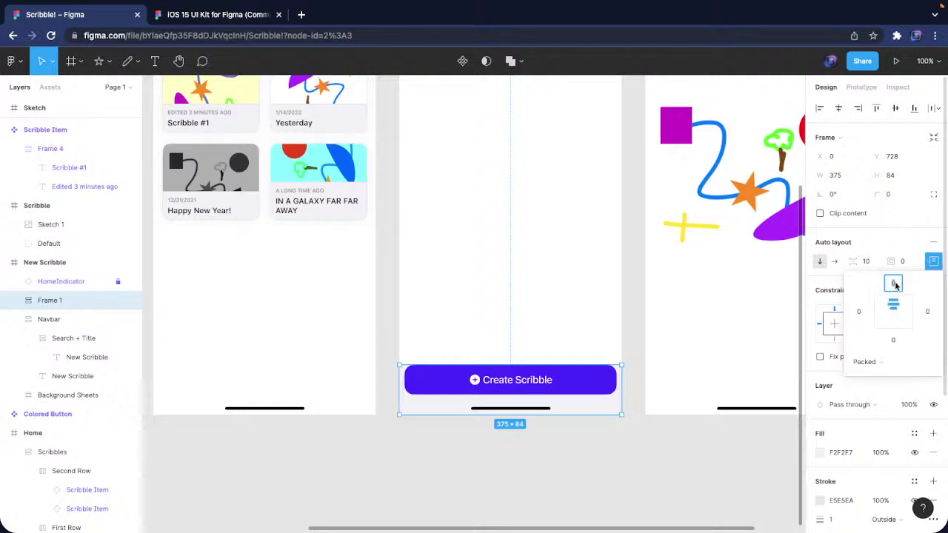
{"action": "left_click", "coordinate": [895, 284]}
{"action": "type", "text": "22"}
{"action": "key", "text": "Tab"}
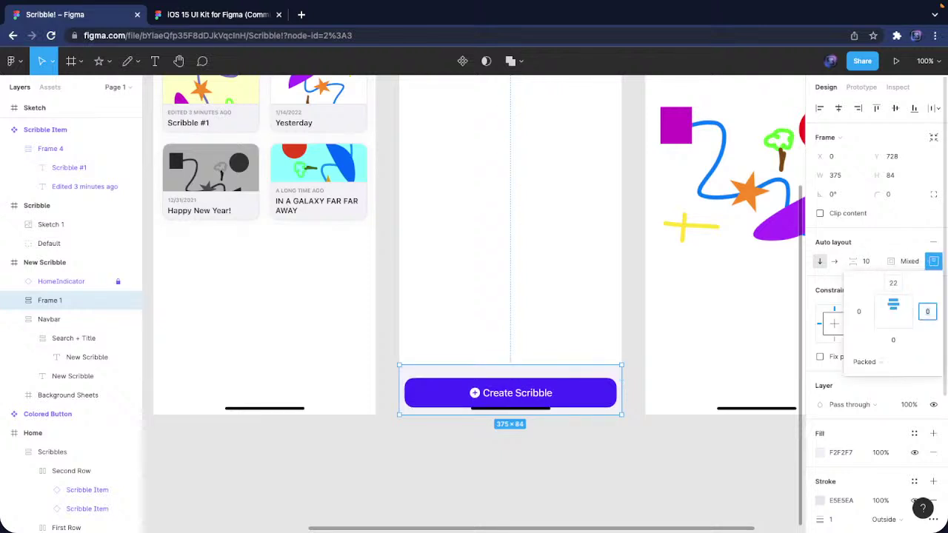
{"action": "type", "text": "22"}
{"action": "key", "text": "Tab"}
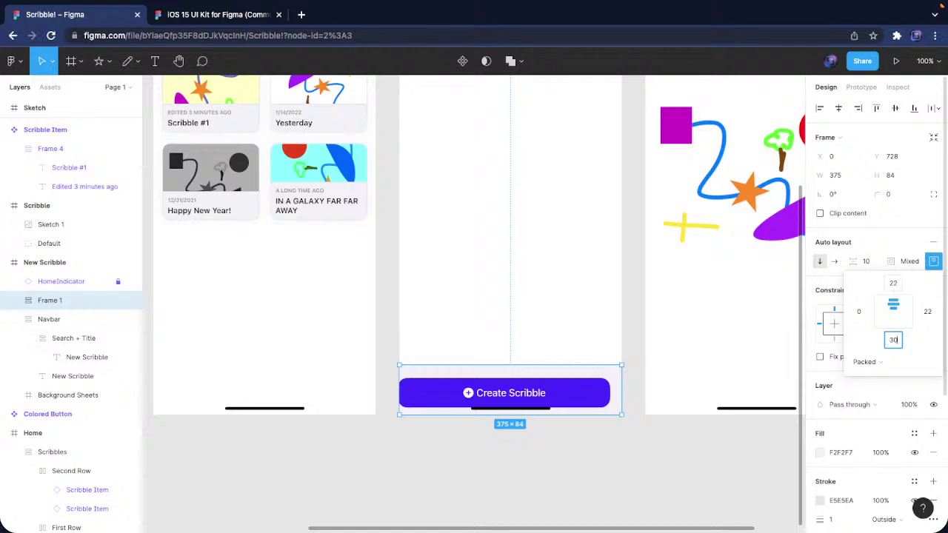
{"action": "right_click", "coordinate": [894, 284]}
{"action": "left_click", "coordinate": [910, 338]}
{"action": "left_click", "coordinate": [858, 314]}
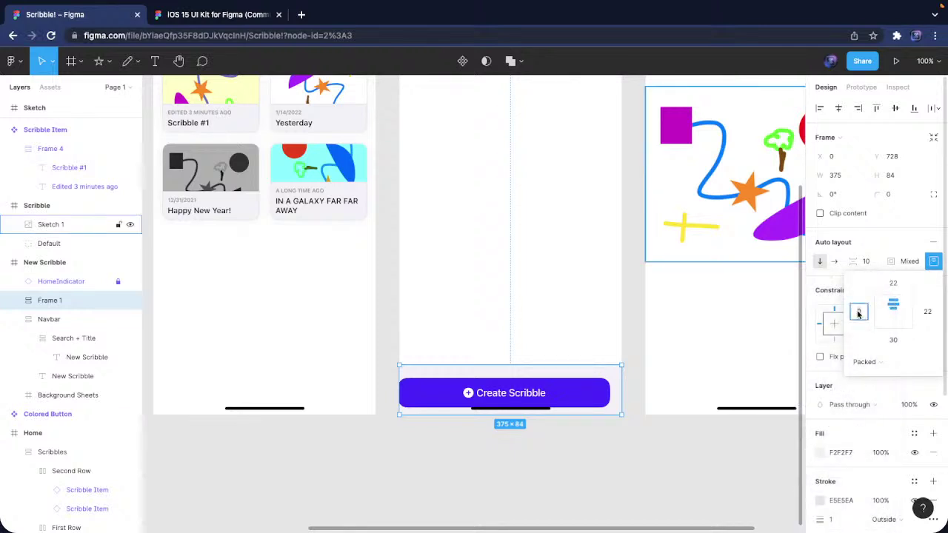
{"action": "type", "text": "22"}
{"action": "key", "text": "Return"}
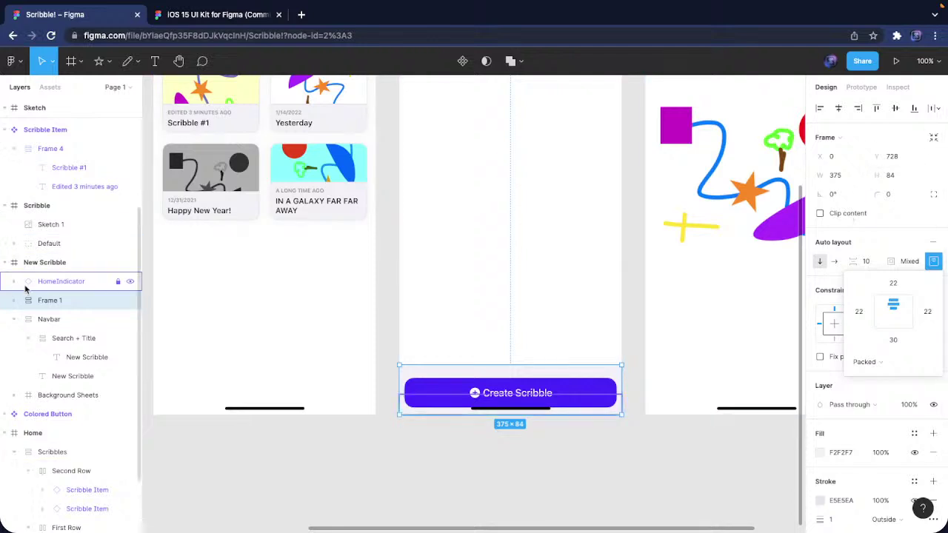
{"action": "left_click", "coordinate": [916, 228]}
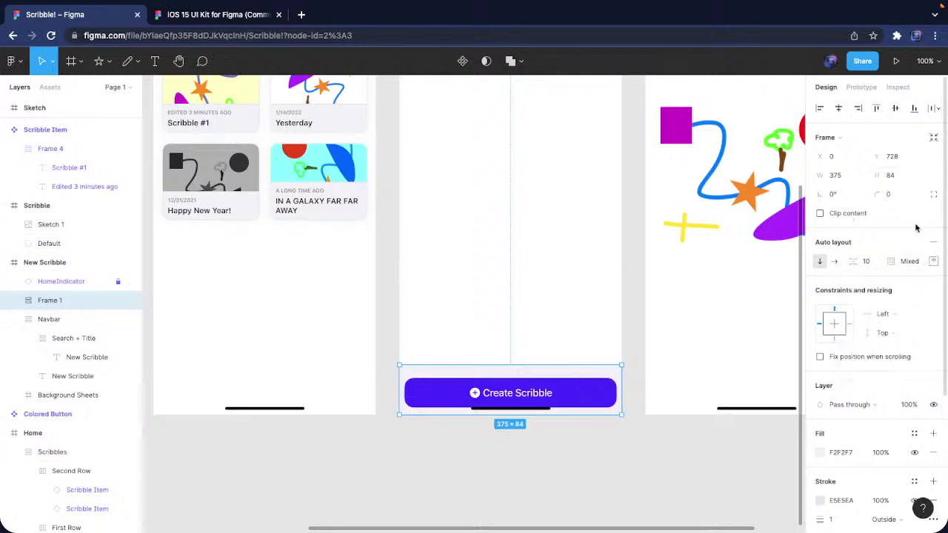
Set the button frame's vertical resizing to Hug contents and align the frame with the New Scribble screen's bottom edge
{"action": "left_click", "coordinate": [897, 312]}
{"action": "left_click", "coordinate": [850, 312]}
{"action": "left_click", "coordinate": [911, 333]}
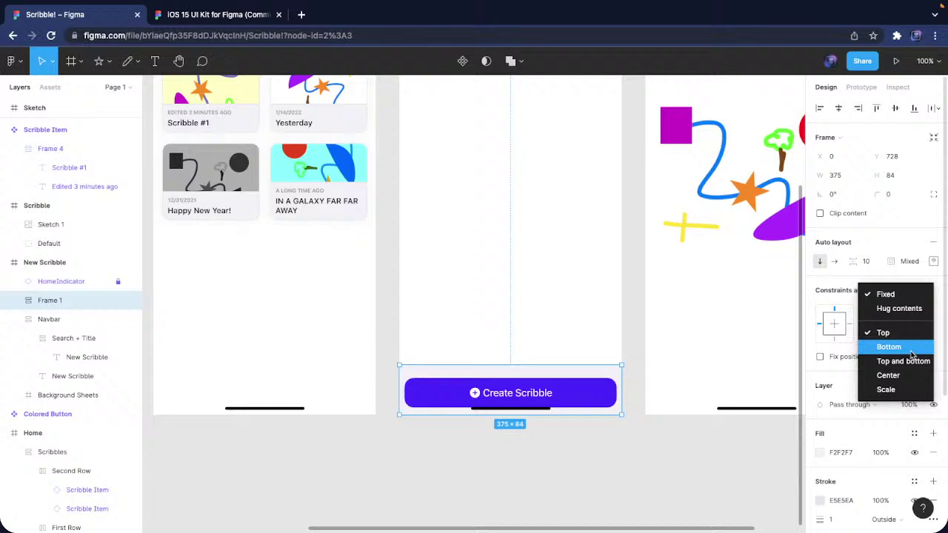
{"action": "left_click", "coordinate": [913, 310]}
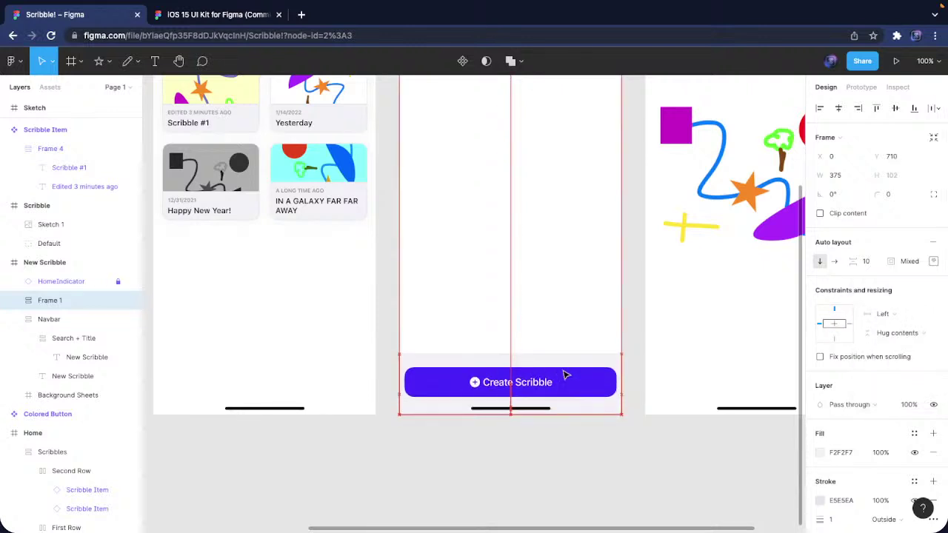
{"action": "left_click", "coordinate": [514, 427]}
Add a text layer reading "Scribble Info" in the empty area of the New Scribble screen
{"action": "scroll", "coordinate": [461, 381], "scroll_direction": "left", "scroll_amount": 3}
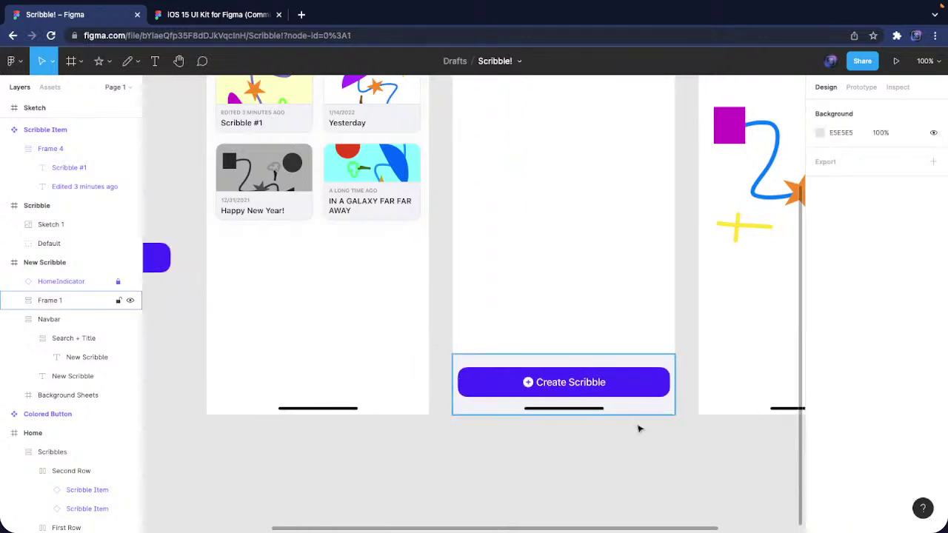
{"action": "scroll", "coordinate": [546, 394], "scroll_direction": "up", "scroll_amount": 5}
{"action": "scroll", "coordinate": [546, 392], "scroll_direction": "down", "scroll_amount": 8}
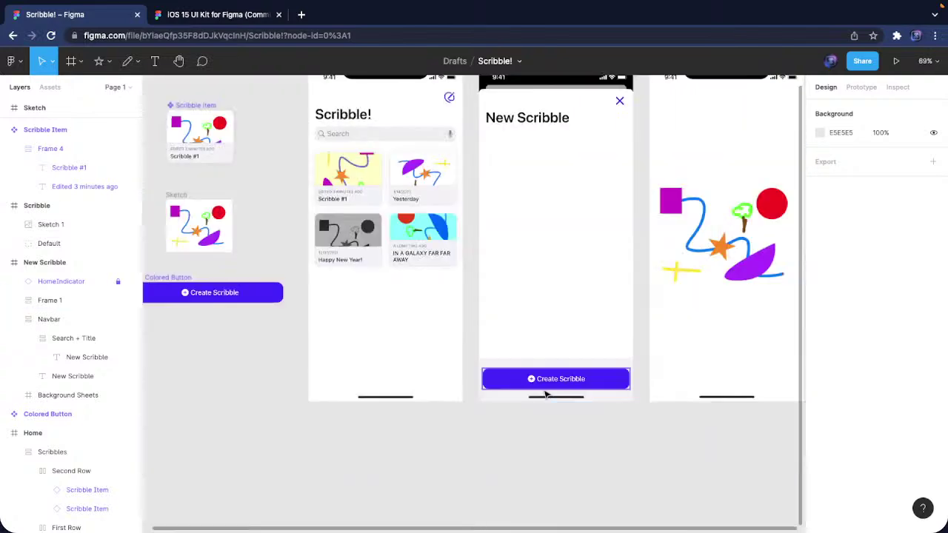
{"action": "scroll", "coordinate": [529, 427], "scroll_direction": "up", "scroll_amount": 2}
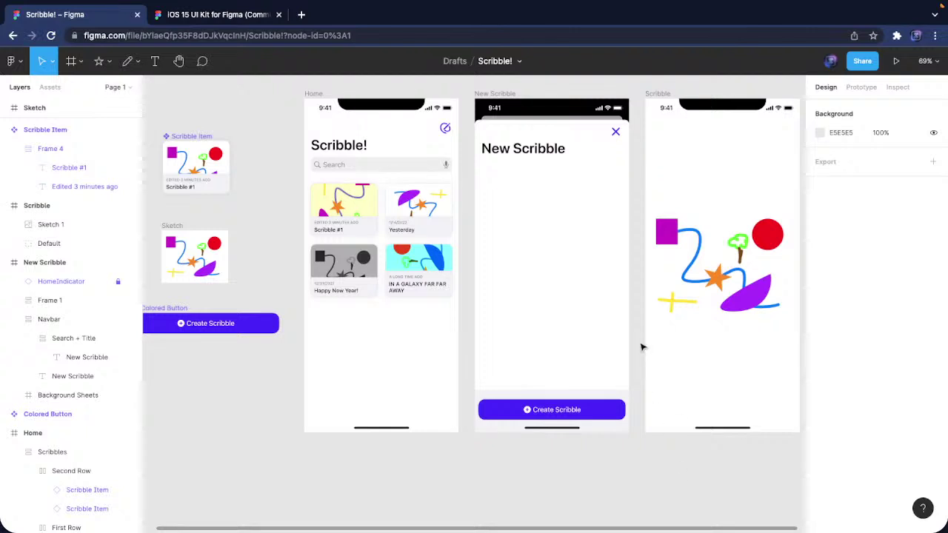
{"action": "key", "text": "t"}
{"action": "left_click", "coordinate": [511, 277]}
{"action": "type", "text": "Sc"}
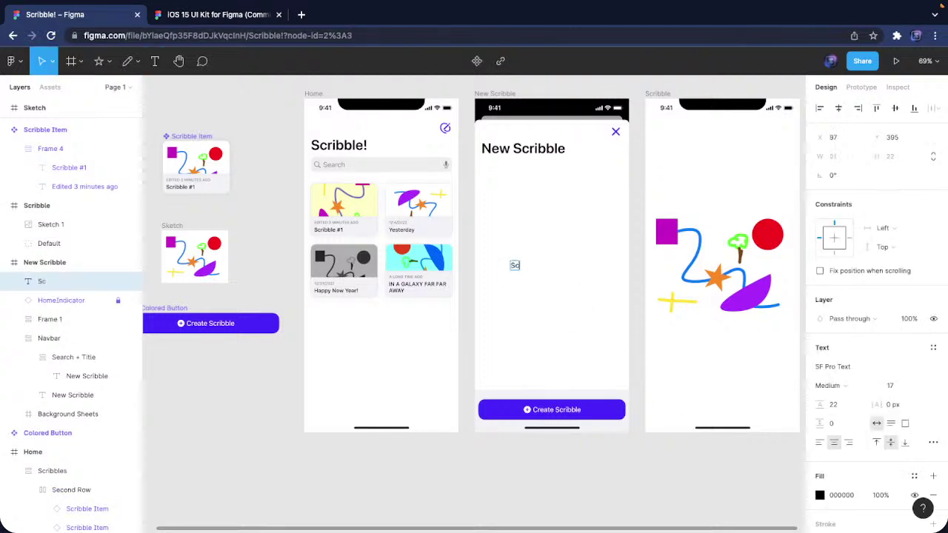
{"action": "type", "text": "ribble I"}
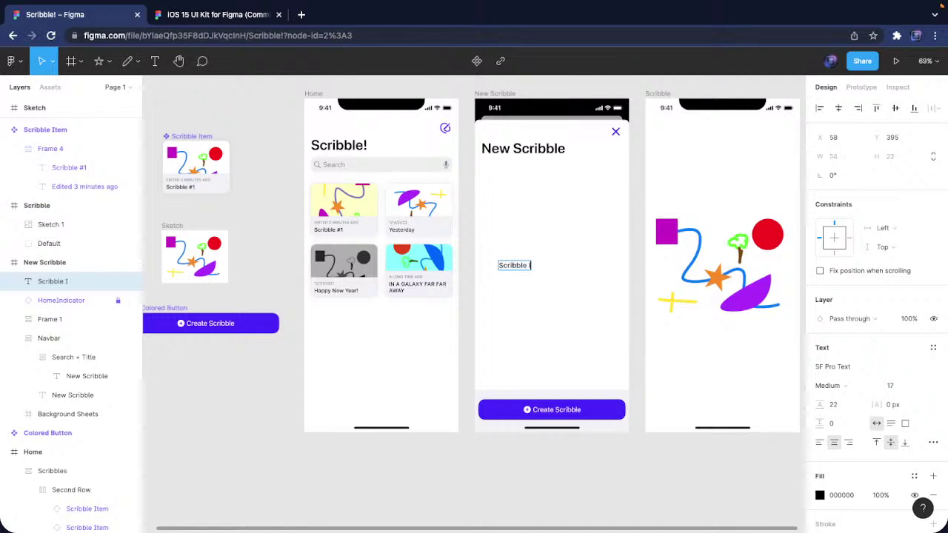
{"action": "type", "text": "nfo"}
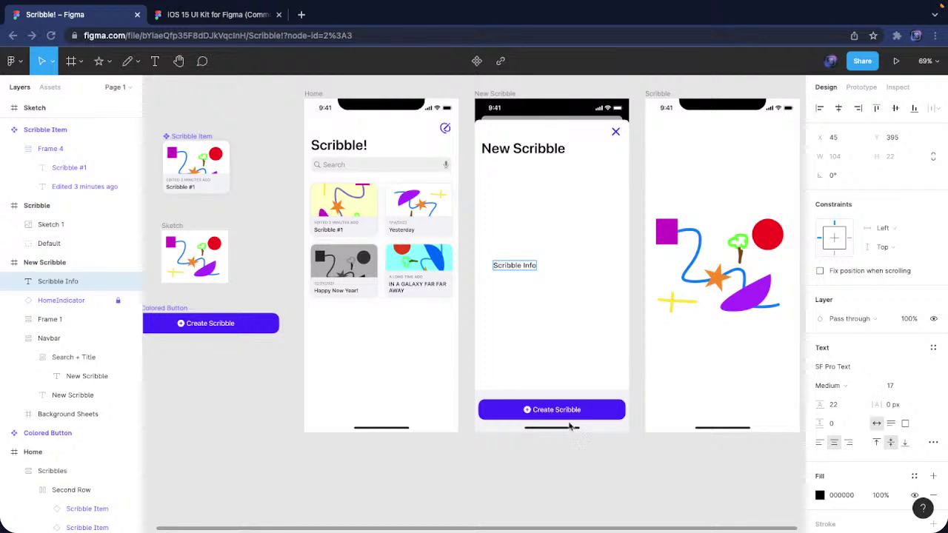
Duplicate the "Scribble Info" label and change the copy's text to "Scribble Preferences", placed below the original in the New Scribble screen
{"action": "mouse_move", "coordinate": [514, 267]}
{"action": "left_mouse_down"}
{"action": "mouse_move", "coordinate": [489, 211]}
{"action": "mouse_move", "coordinate": [500, 237]}
{"action": "left_mouse_up"}
{"action": "key", "text": "ctrl+v"}
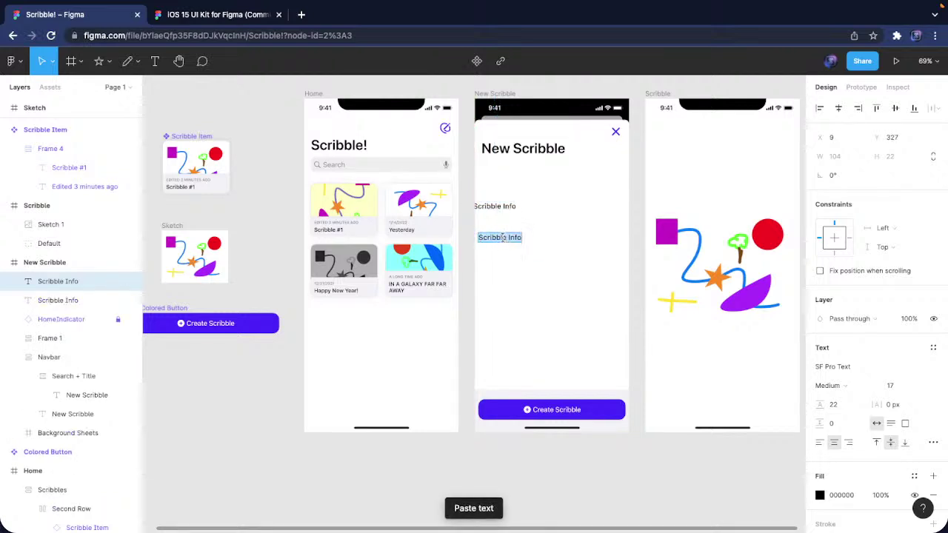
{"action": "type", "text": "Scribble"}
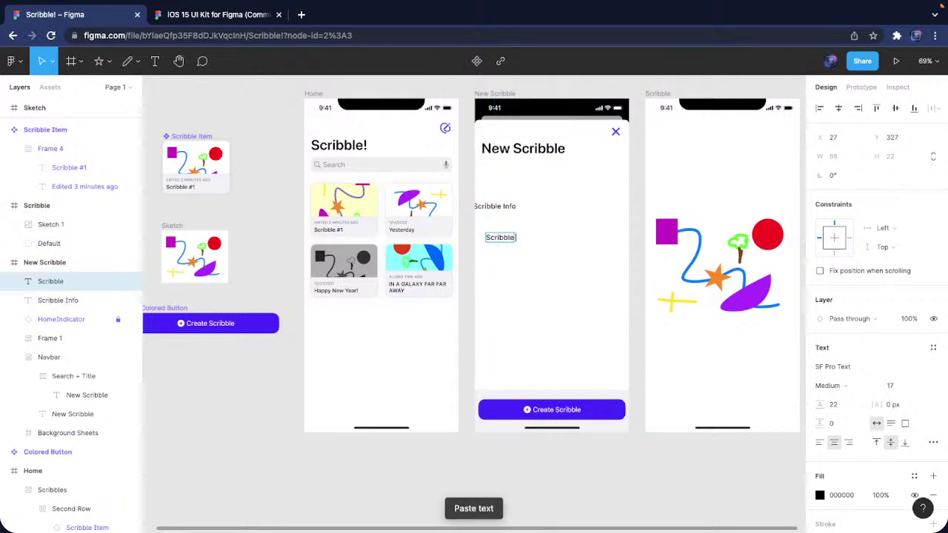
{"action": "type", "text": " Preferences"}
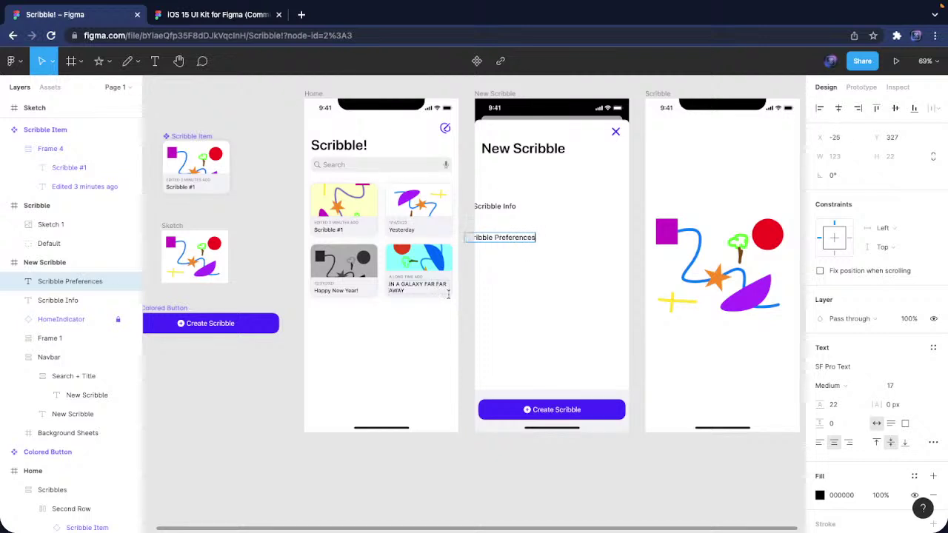
{"action": "key", "text": "Escape"}
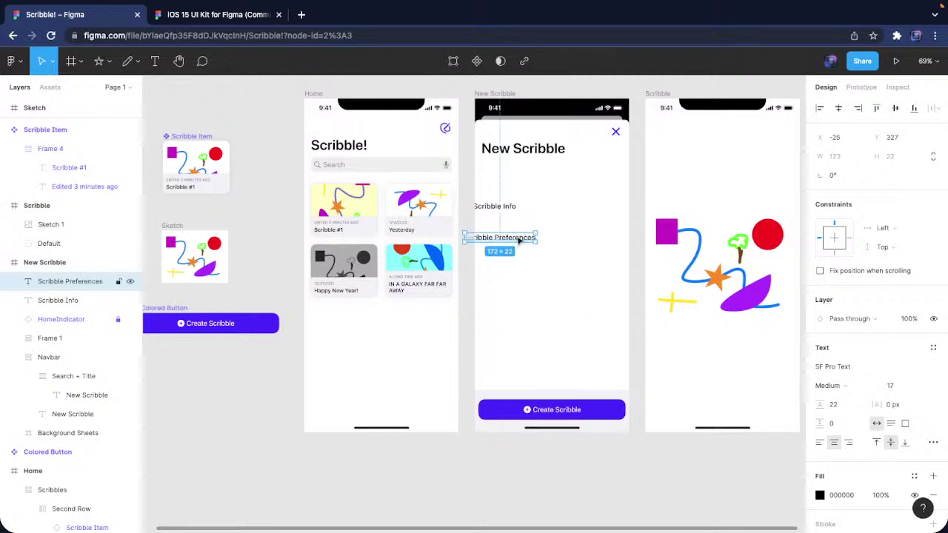
{"action": "left_click", "coordinate": [485, 206]}
Switch to the iOS 15 UI Kit file and copy the Light / Default TextField component from its Text Field section
{"action": "left_click", "coordinate": [275, 24]}
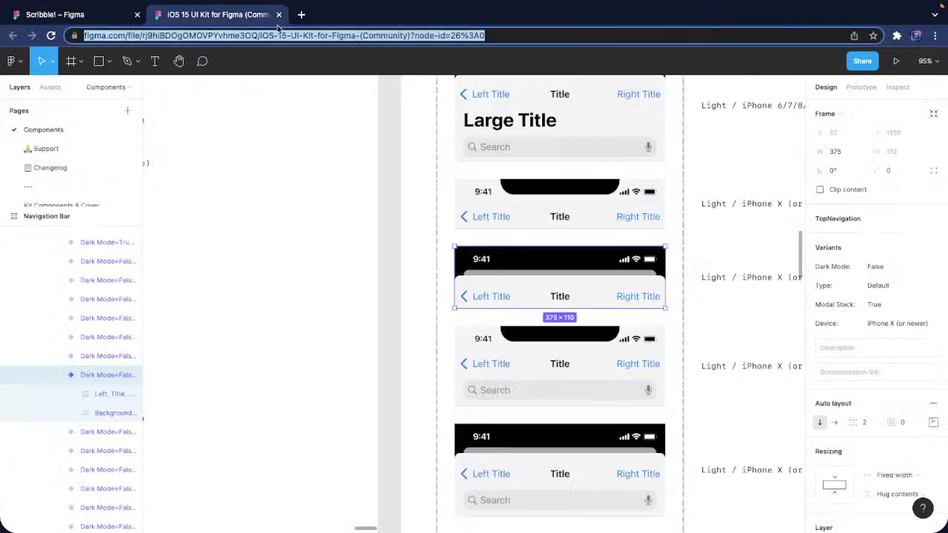
{"action": "scroll", "coordinate": [383, 262], "scroll_direction": "down", "scroll_amount": 5}
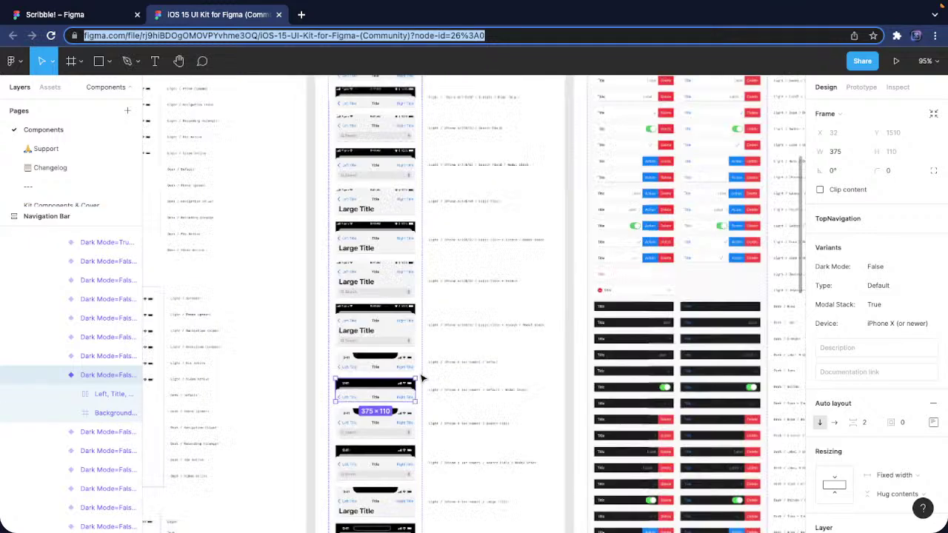
{"action": "scroll", "coordinate": [422, 379], "scroll_direction": "down", "scroll_amount": 5}
{"action": "scroll", "coordinate": [501, 260], "scroll_direction": "right", "scroll_amount": 2}
{"action": "scroll", "coordinate": [500, 260], "scroll_direction": "up", "scroll_amount": 3}
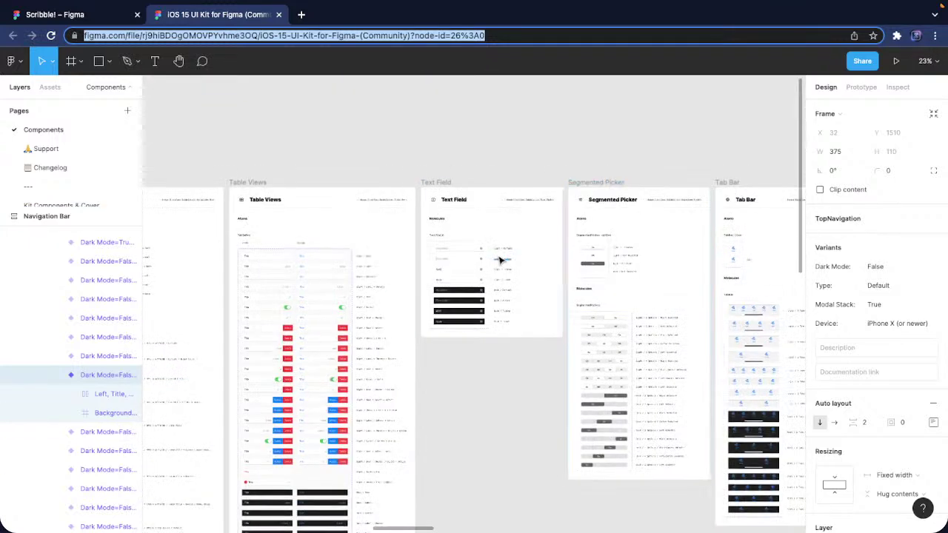
{"action": "scroll", "coordinate": [454, 260], "scroll_direction": "up", "scroll_amount": 2}
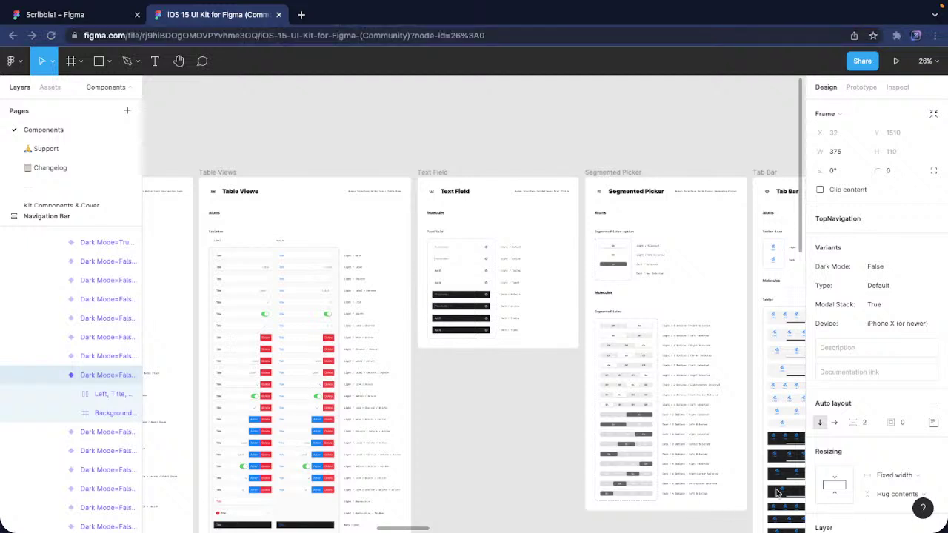
{"action": "left_click", "coordinate": [445, 250]}
{"action": "scroll", "coordinate": [446, 252], "scroll_direction": "up", "scroll_amount": 3}
{"action": "key", "text": "Escape"}
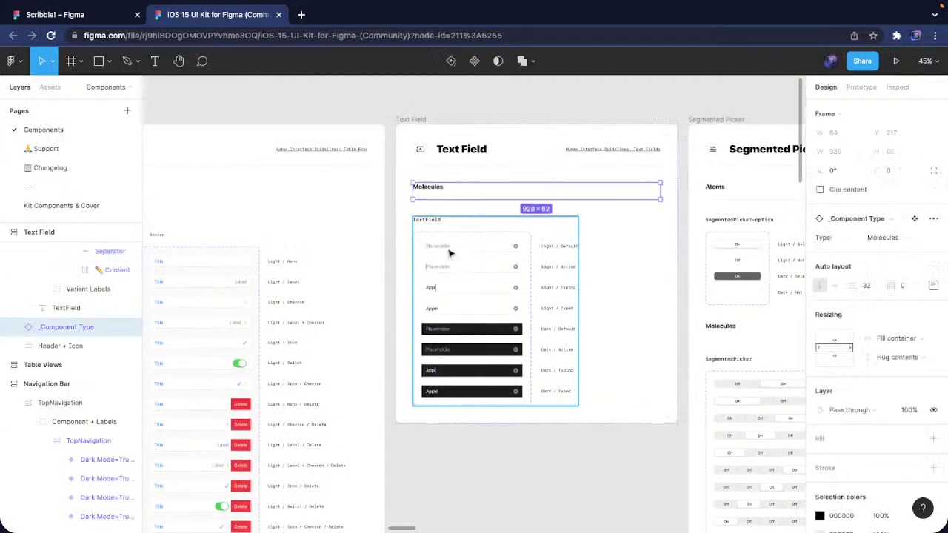
{"action": "double_click", "coordinate": [449, 252]}
{"action": "double_click", "coordinate": [449, 252]}
{"action": "double_click", "coordinate": [449, 252]}
{"action": "double_click", "coordinate": [449, 250]}
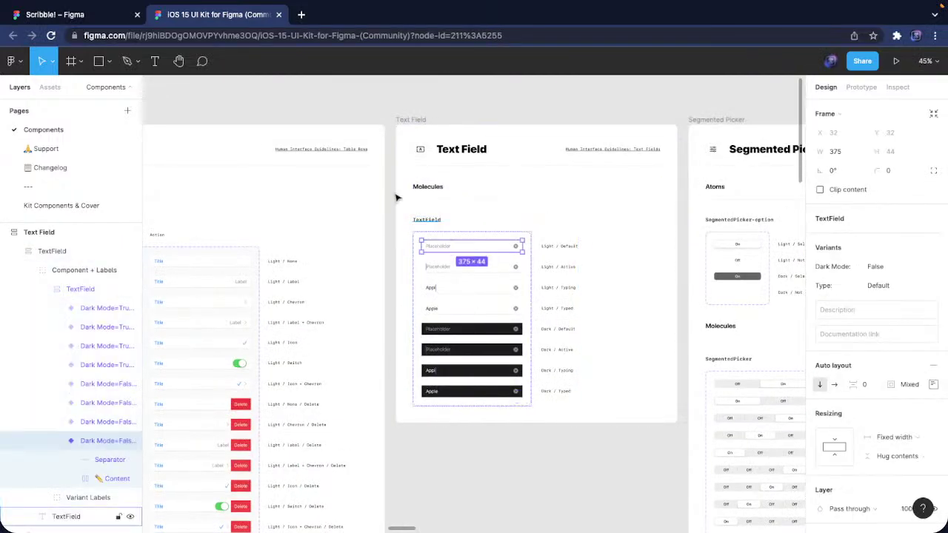
Return to the Scribble! file, paste the TextField into the New Scribble screen, and duplicate it twice to make a vertical stack
{"action": "left_click", "coordinate": [49, 16]}
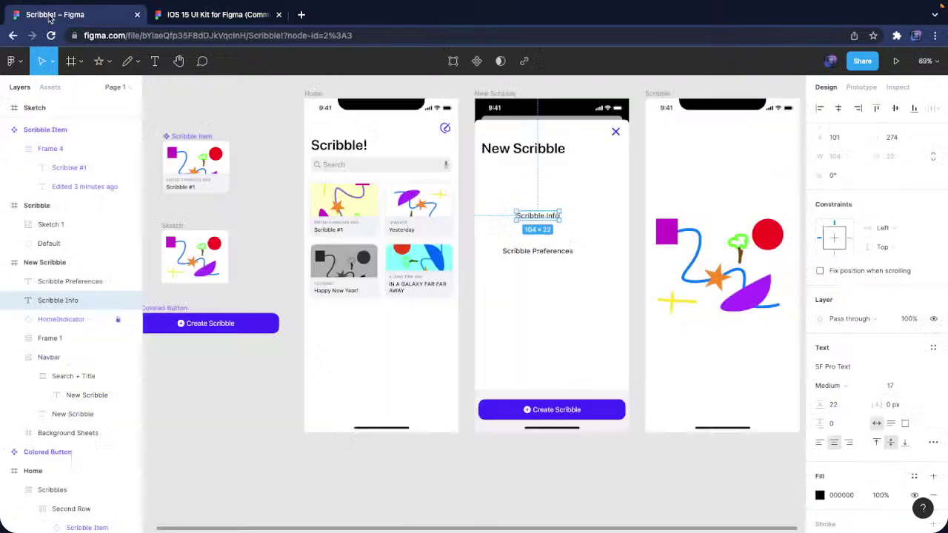
{"action": "key", "text": "Escape"}
{"action": "key", "text": "ctrl+v"}
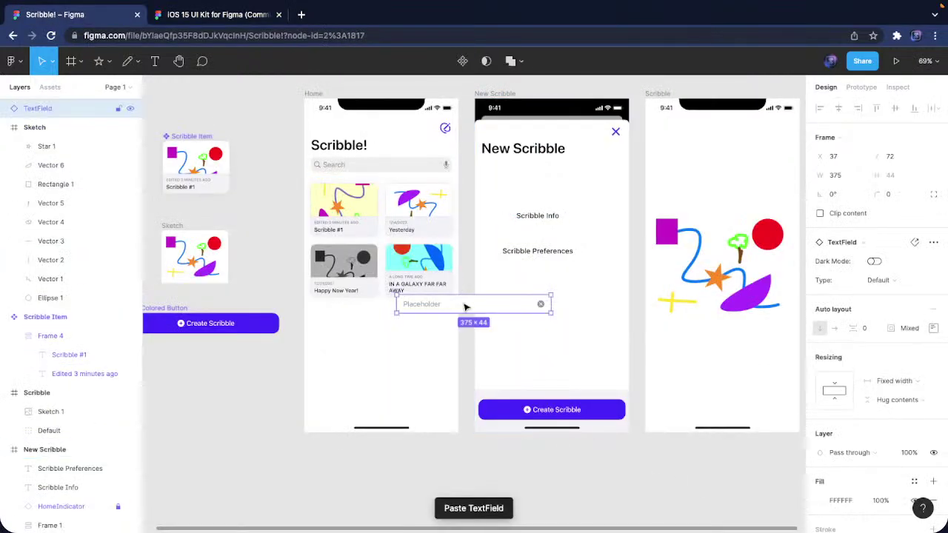
{"action": "mouse_move", "coordinate": [466, 304]}
{"action": "left_mouse_down"}
{"action": "mouse_move", "coordinate": [557, 308]}
{"action": "mouse_move", "coordinate": [549, 300]}
{"action": "mouse_move", "coordinate": [553, 324]}
{"action": "mouse_move", "coordinate": [556, 297]}
{"action": "mouse_move", "coordinate": [557, 322]}
{"action": "left_mouse_up"}
{"action": "key", "text": "ctrl+d"}
{"action": "key", "text": "ctrl+d"}
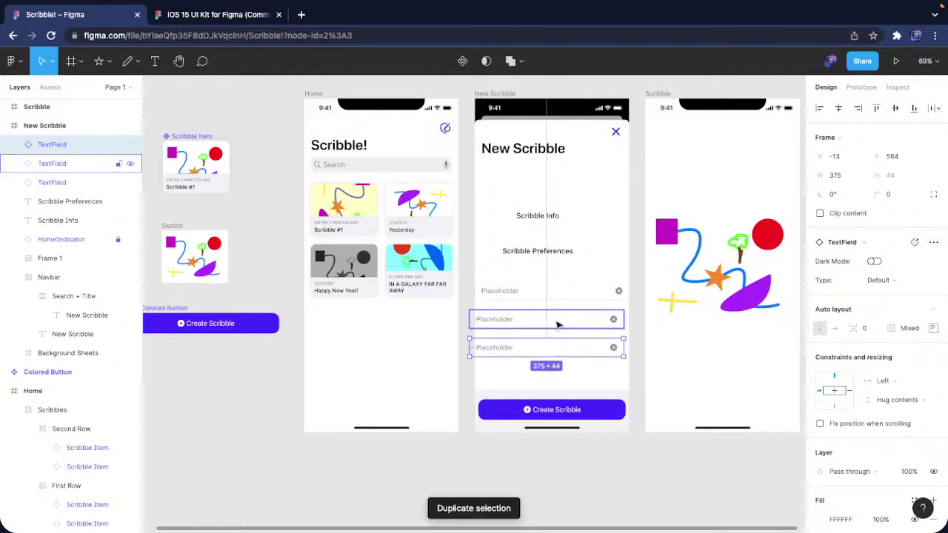
Wrap the three text fields in a vertical auto layout frame with 0 spacing between items
{"action": "left_click", "coordinate": [557, 324], "text": "shift"}
{"action": "left_click", "coordinate": [557, 301], "text": "shift"}
{"action": "right_click", "coordinate": [556, 301]}
{"action": "left_click", "coordinate": [620, 367]}
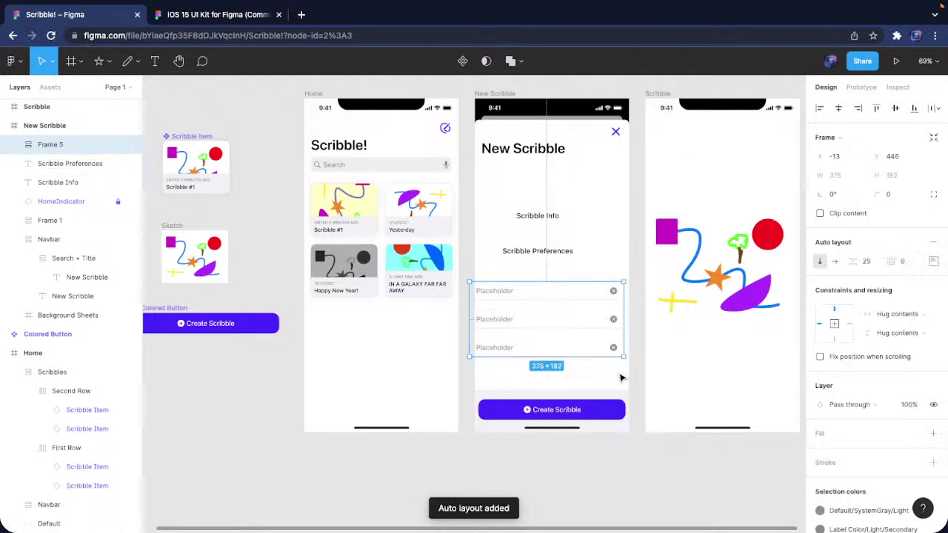
{"action": "left_click", "coordinate": [867, 261]}
{"action": "type", "text": "0"}
{"action": "key", "text": "Return"}
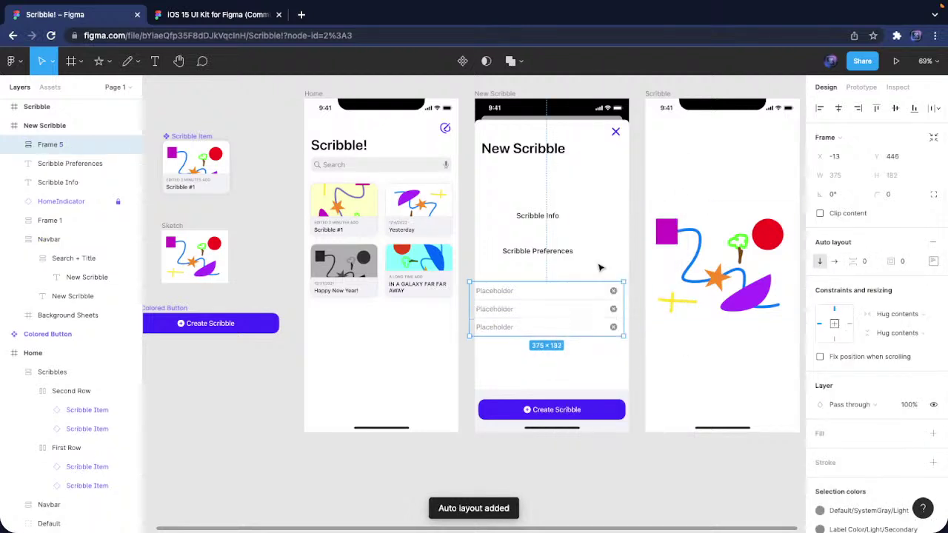
Wrap the "Scribble Info" label in an auto layout frame and set its top, right and bottom padding to 0
{"action": "right_click", "coordinate": [539, 216]}
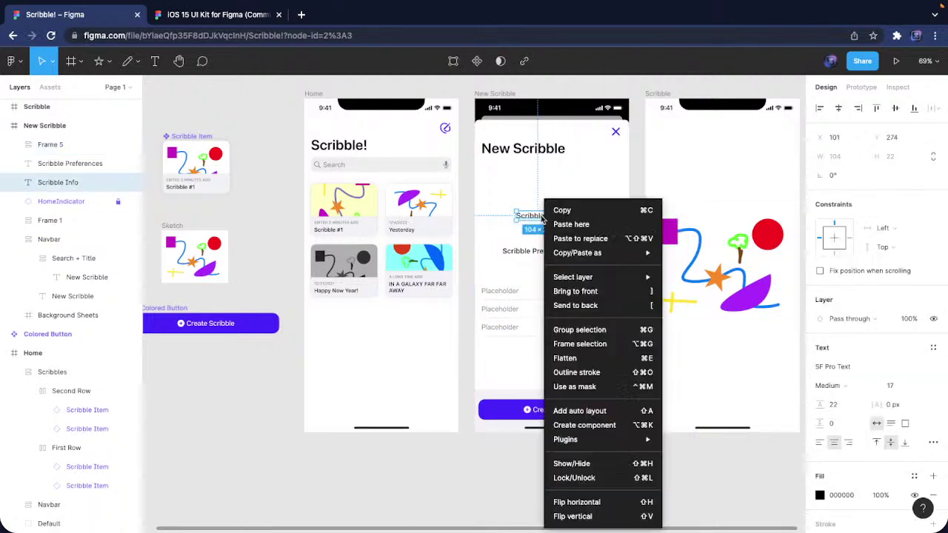
{"action": "left_click", "coordinate": [593, 411]}
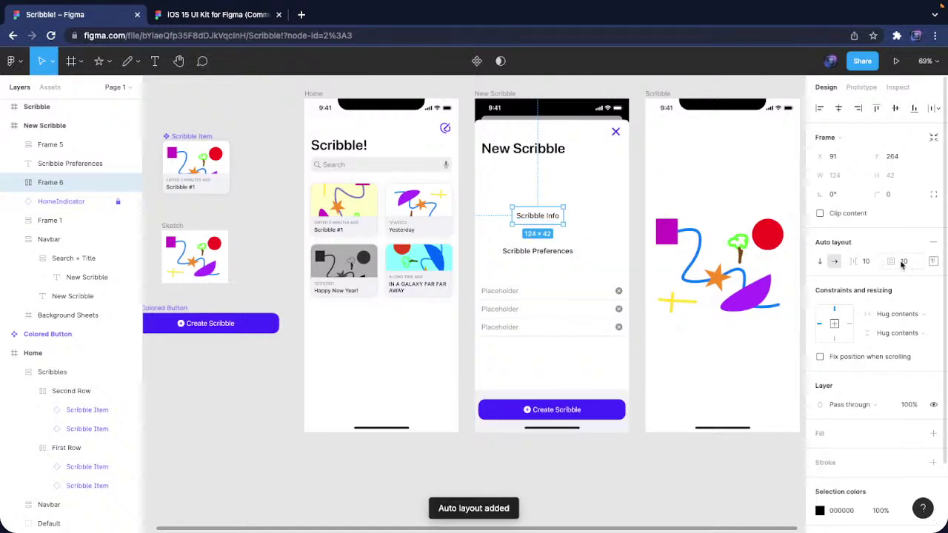
{"action": "left_click", "coordinate": [932, 262]}
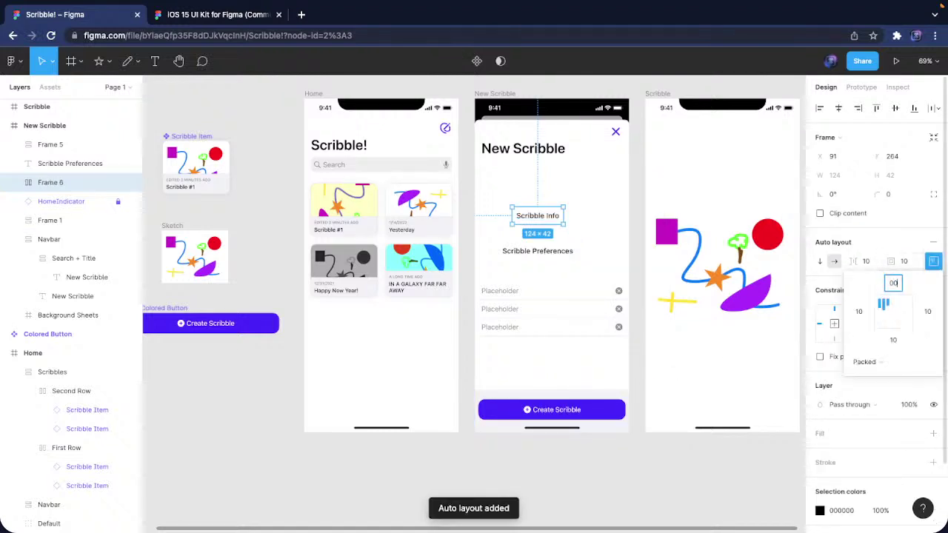
{"action": "type", "text": "00"}
{"action": "key", "text": "Return"}
{"action": "key", "text": "Tab"}
{"action": "type", "text": "0"}
{"action": "key", "text": "Tab"}
{"action": "type", "text": "0"}
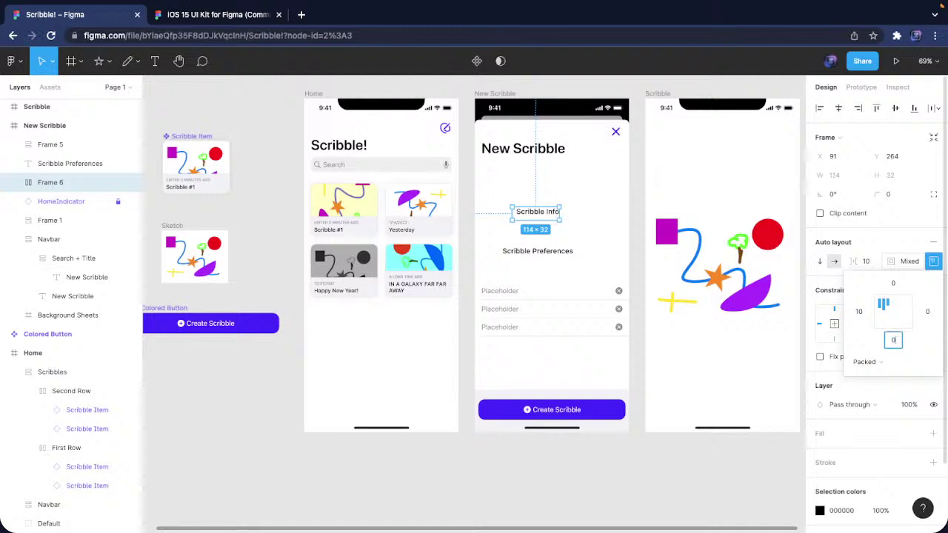
{"action": "key", "text": "Tab"}
{"action": "key", "text": "Tab"}
Set the "Scribble Info" frame's left and right padding to 16
{"action": "left_click", "coordinate": [859, 312]}
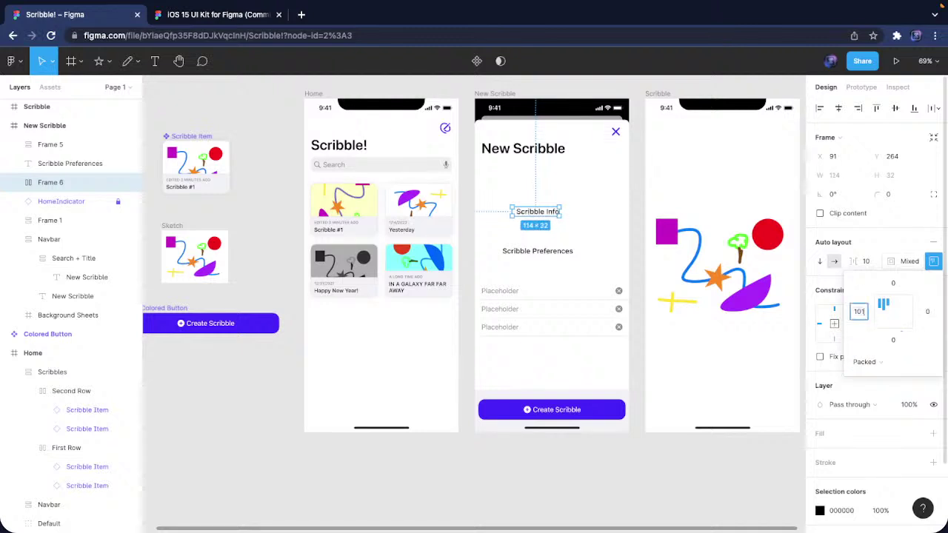
{"action": "type", "text": "16"}
{"action": "key", "text": "Return"}
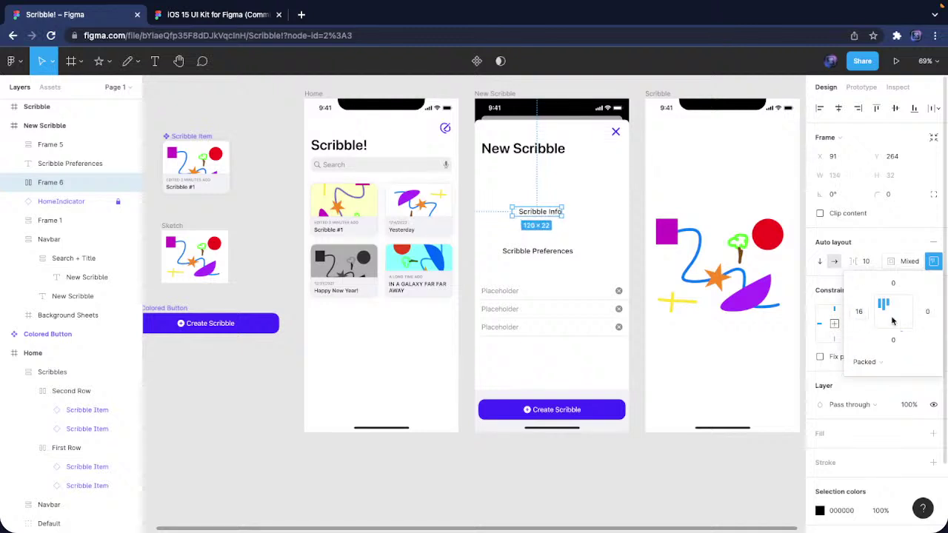
{"action": "left_click", "coordinate": [927, 311]}
{"action": "type", "text": "16"}
{"action": "key", "text": "Return"}
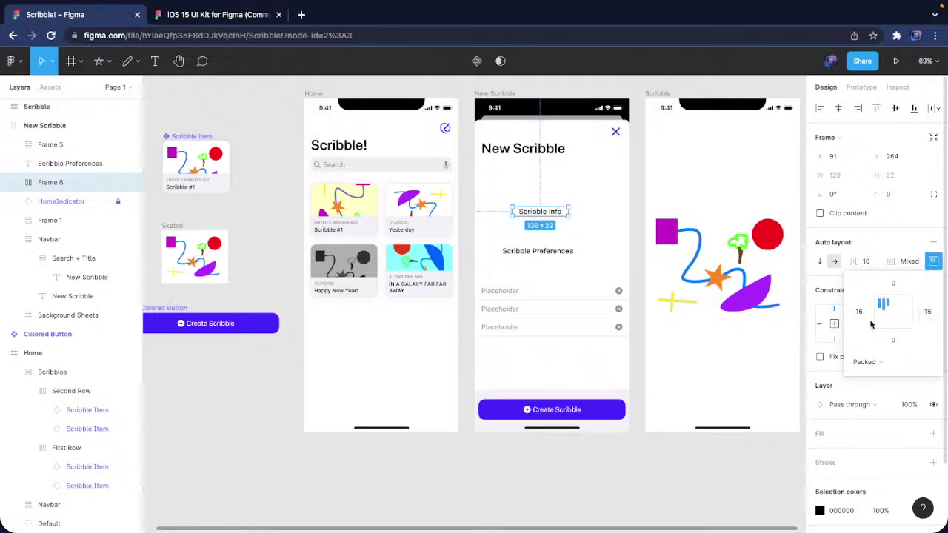
Delete the "Scribble Preferences" label and align the "Scribble Info" frame's contents to the left, vertically centered
{"action": "left_click", "coordinate": [547, 252]}
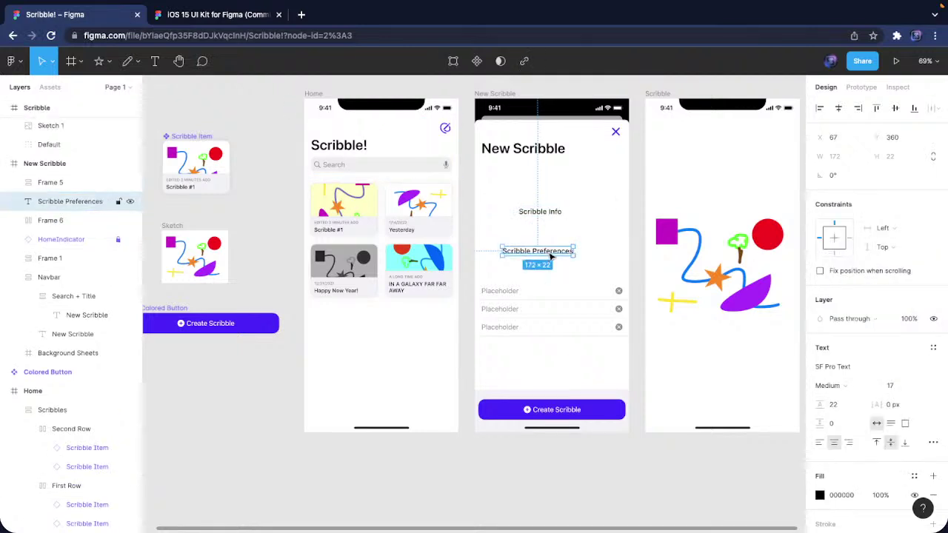
{"action": "key", "text": "Delete"}
{"action": "left_click", "coordinate": [934, 260]}
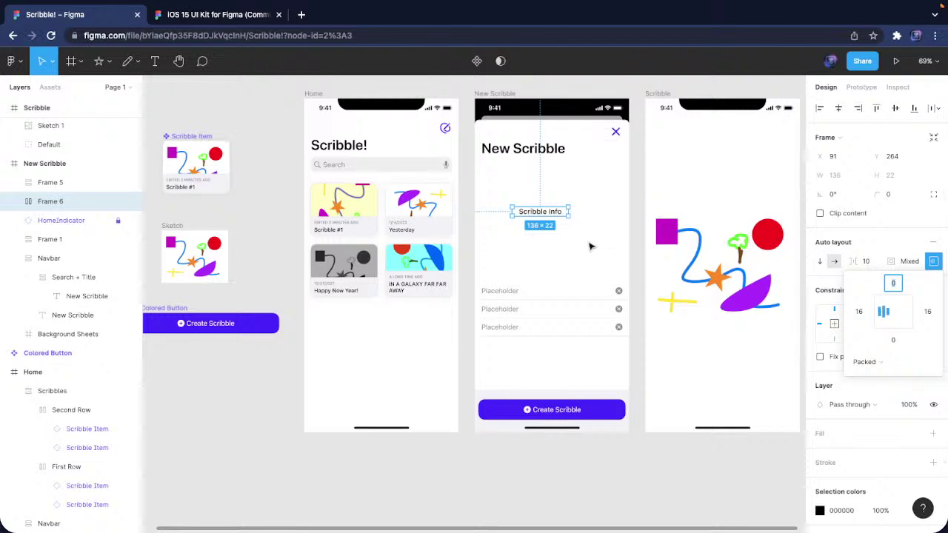
{"action": "left_click", "coordinate": [870, 242]}
{"action": "left_click", "coordinate": [898, 314]}
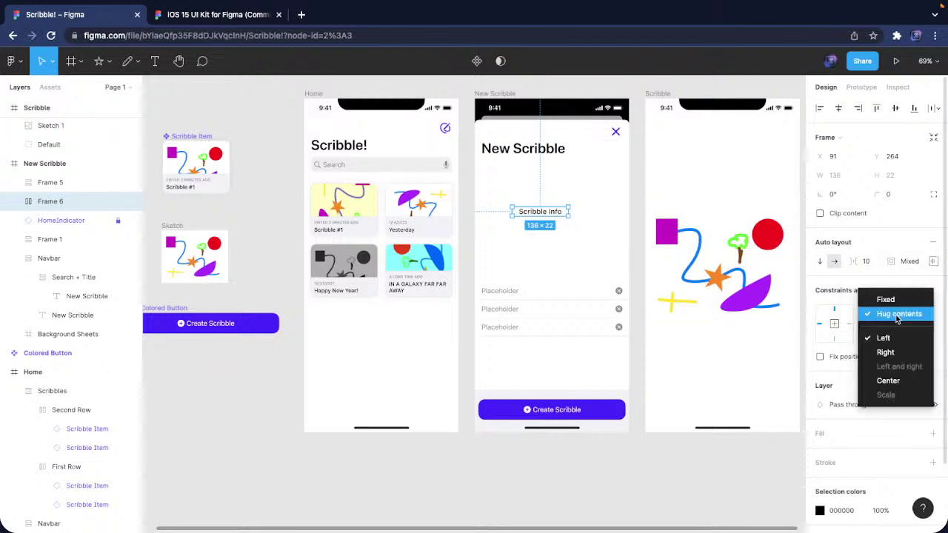
Combine the "Scribble Info" frame and the text field list in a vertical auto layout frame with a spacing of 8
{"action": "left_click", "coordinate": [571, 215]}
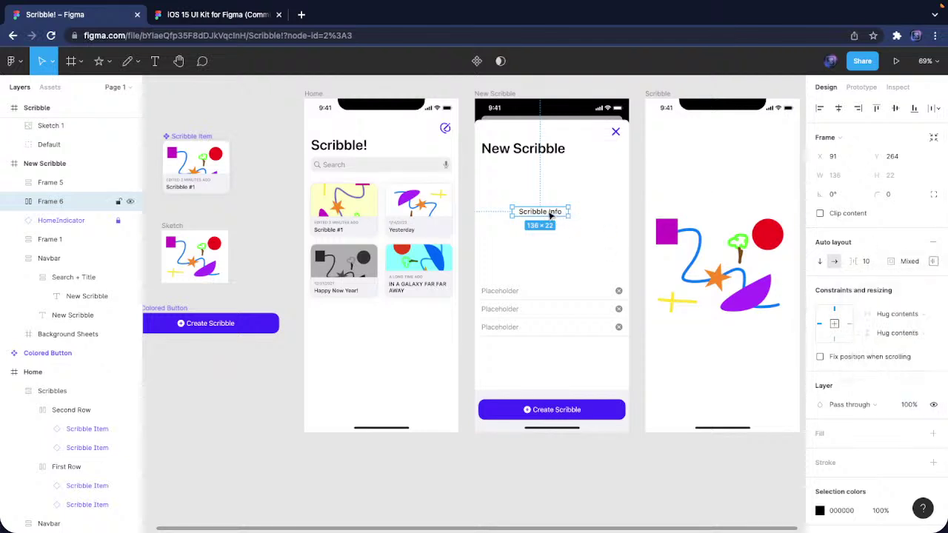
{"action": "left_click", "coordinate": [514, 292], "text": "shift"}
{"action": "right_click", "coordinate": [514, 291]}
{"action": "left_click", "coordinate": [600, 414]}
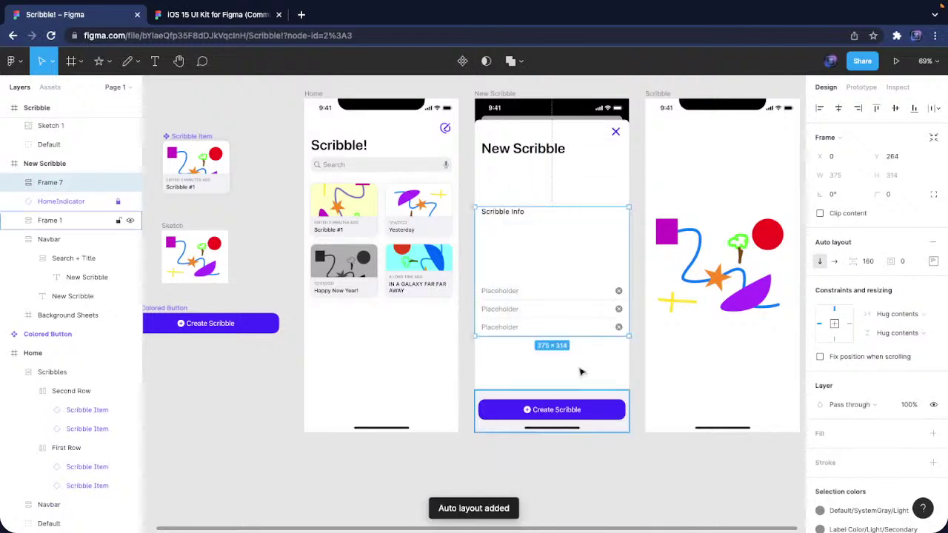
{"action": "left_click", "coordinate": [872, 262]}
{"action": "type", "text": "16"}
{"action": "key", "text": "Return"}
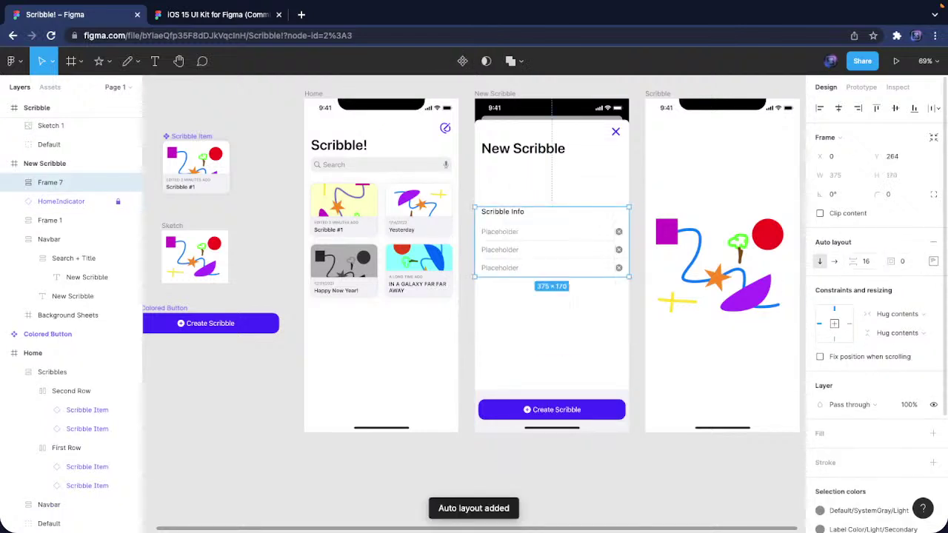
{"action": "left_click", "coordinate": [866, 261]}
{"action": "type", "text": "8"}
{"action": "key", "text": "Return"}
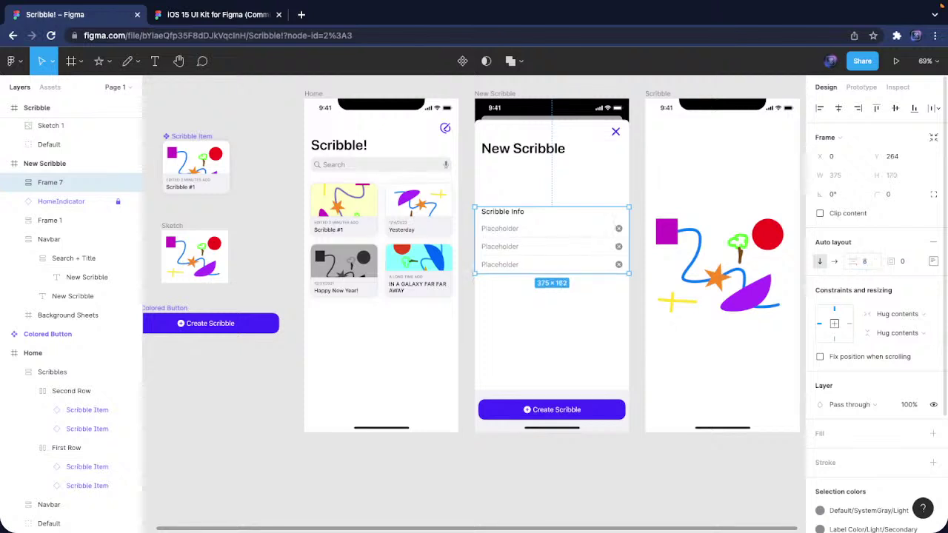
Move the "Scribble Info" section up beneath the New Scribble title and place a copy of it below
{"action": "left_click_drag", "start_coordinate": [516, 245], "coordinate": [516, 200]}
{"action": "key", "text": "ctrl+v"}
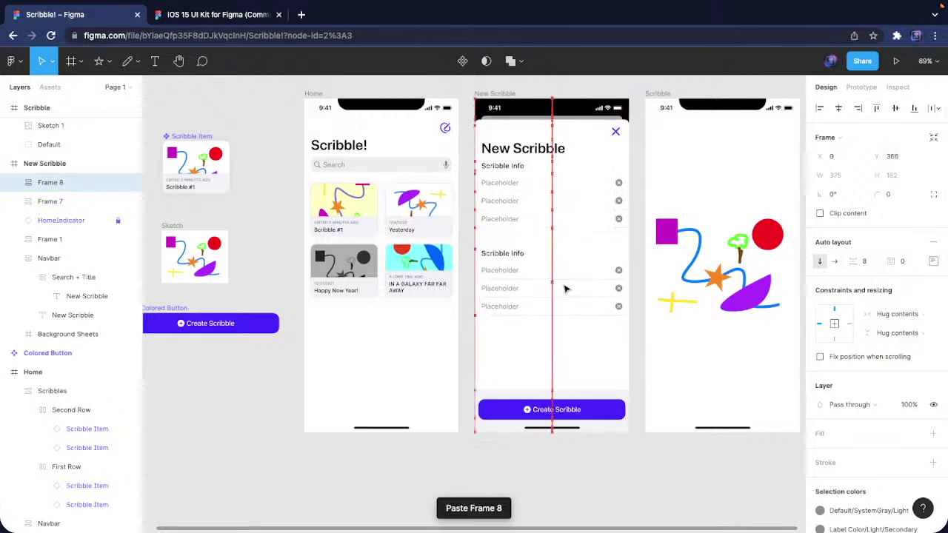
Wrap both "Scribble Info" sections in a vertical auto layout frame with a spacing of 32 and a top padding of 16
{"action": "right_click", "coordinate": [566, 220]}
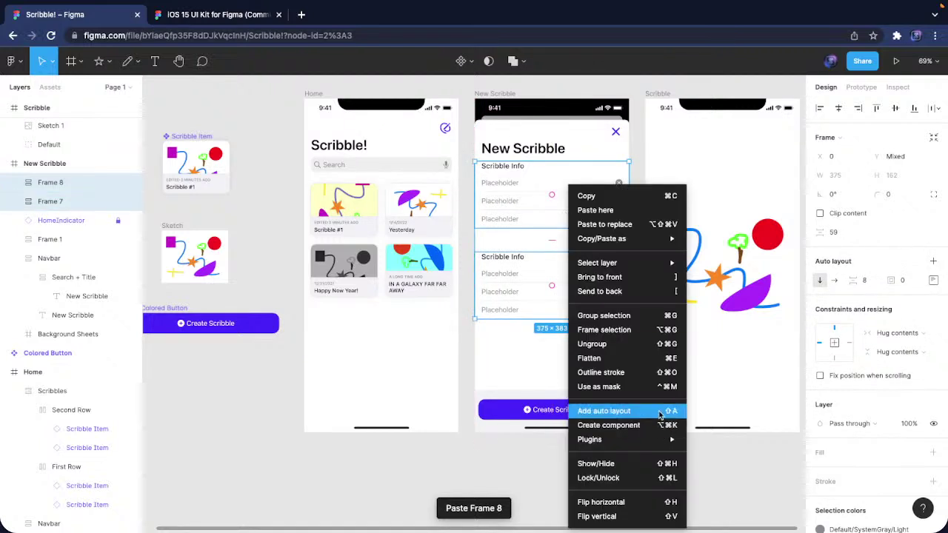
{"action": "left_click", "coordinate": [623, 409]}
{"action": "left_click", "coordinate": [863, 262]}
{"action": "type", "text": "32"}
{"action": "key", "text": "Return"}
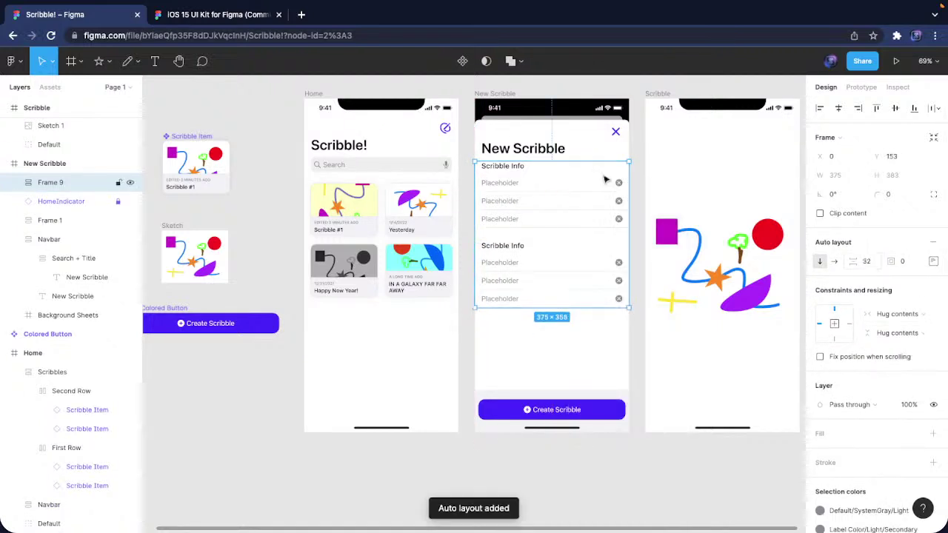
{"action": "left_click", "coordinate": [933, 260]}
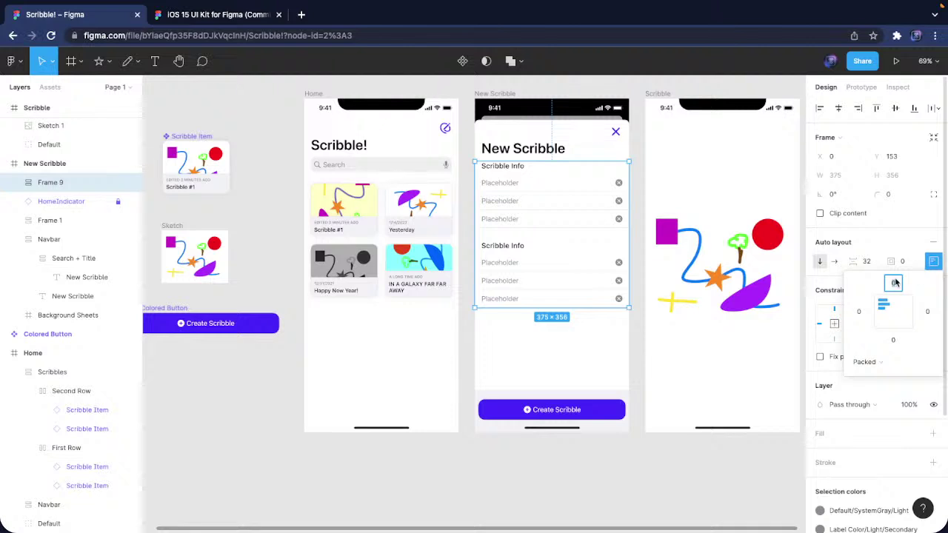
{"action": "type", "text": "16"}
{"action": "key", "text": "Return"}
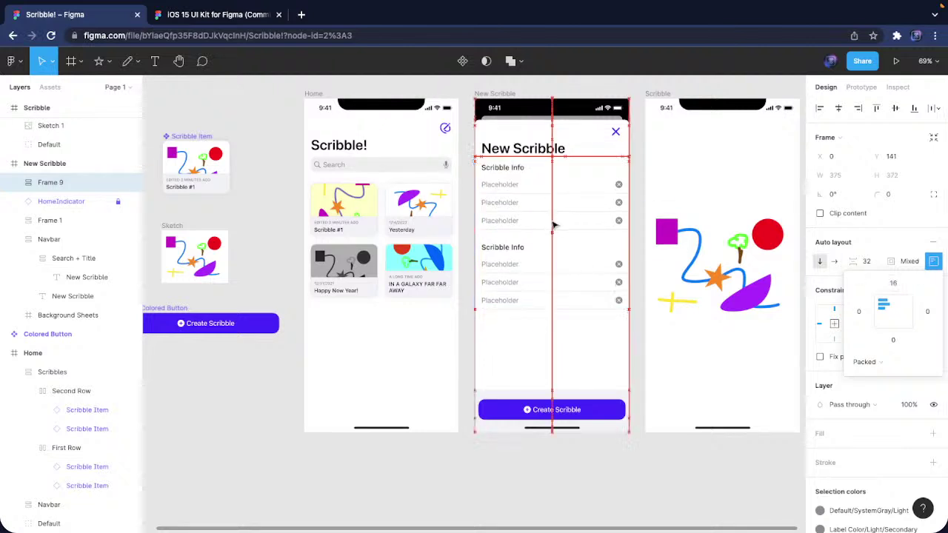
Change the heading of the second form section on the New Scribble screen to "Scribble Preferences"
{"action": "double_click", "coordinate": [517, 249]}
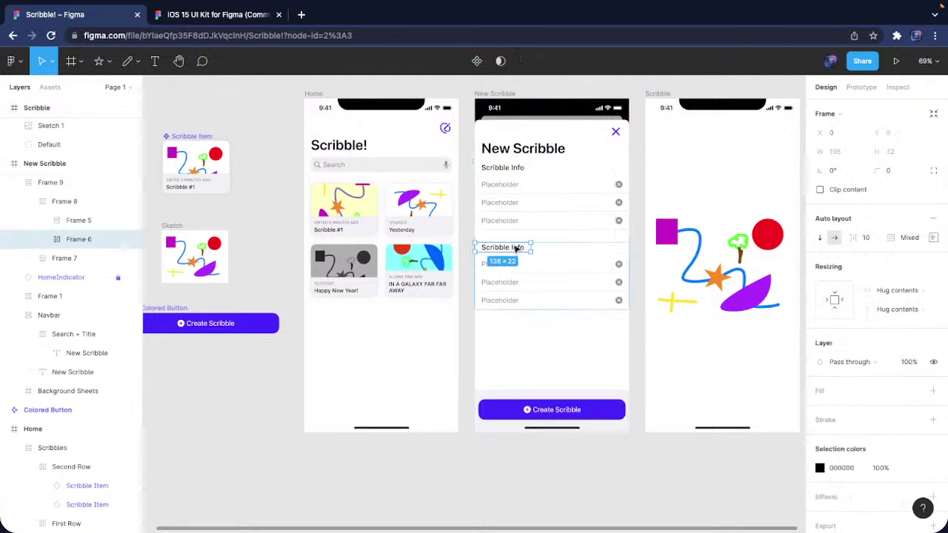
{"action": "double_click", "coordinate": [517, 249]}
{"action": "double_click", "coordinate": [518, 249]}
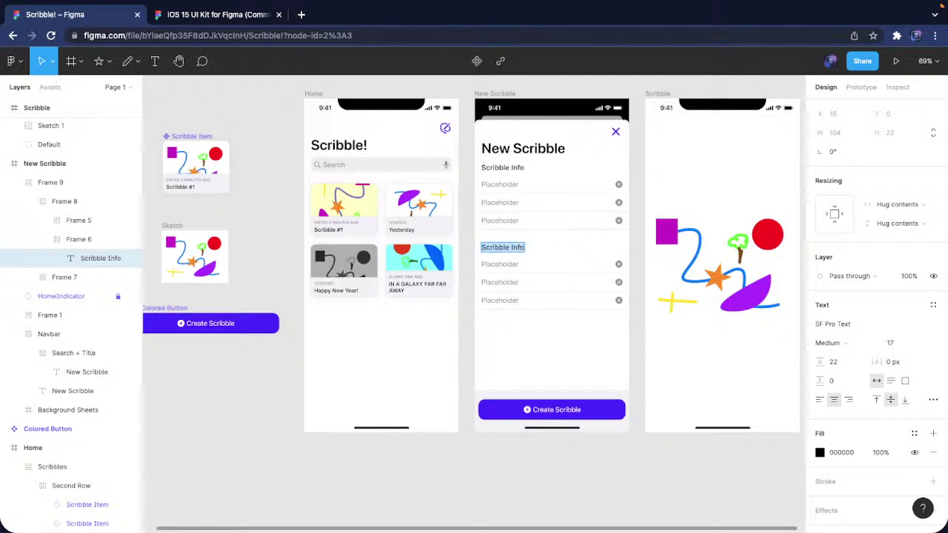
{"action": "type", "text": "Scribble Preferences"}
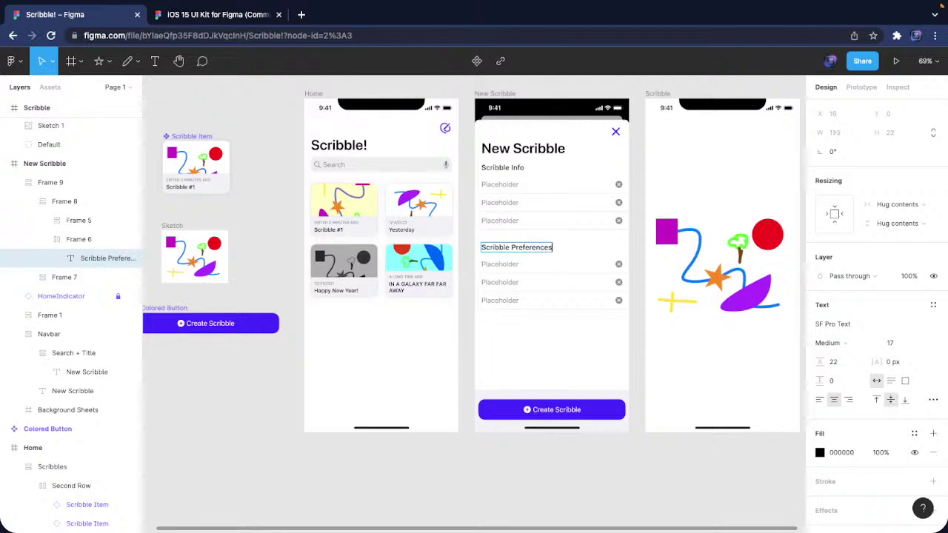
{"action": "key", "text": "Escape"}
{"action": "key", "text": "Escape"}
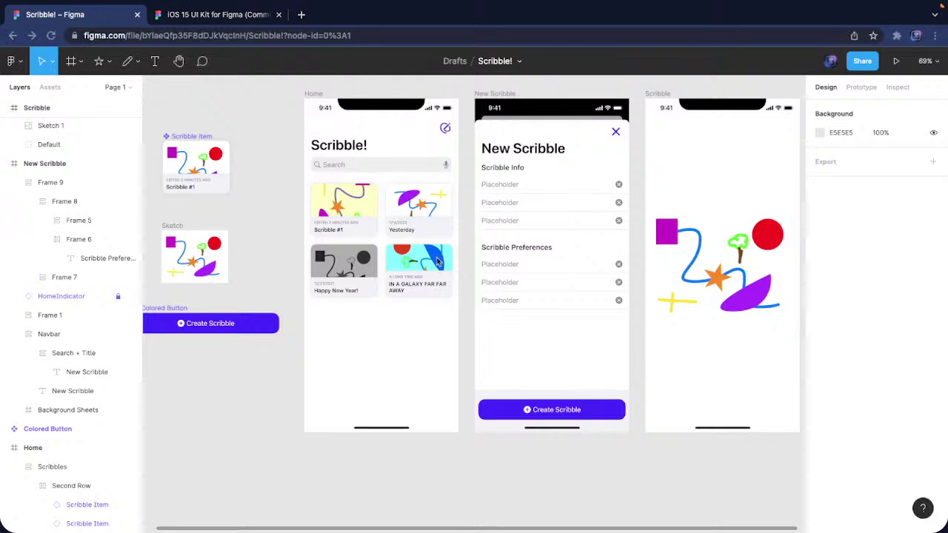
Set the placeholder text of the first Scribble Info field to "Scribble #1"
{"action": "left_click", "coordinate": [495, 189]}
{"action": "double_click", "coordinate": [496, 189]}
{"action": "double_click", "coordinate": [497, 189]}
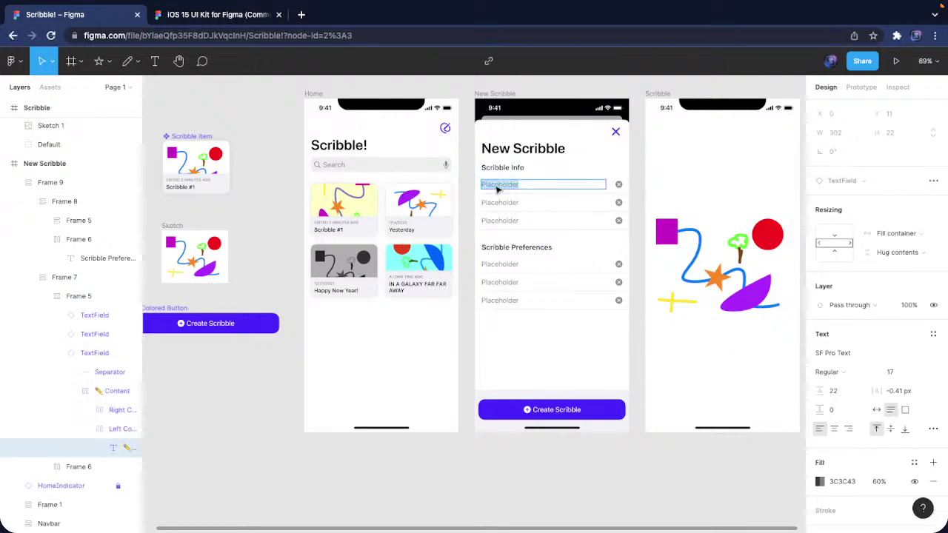
{"action": "type", "text": "Scribble"}
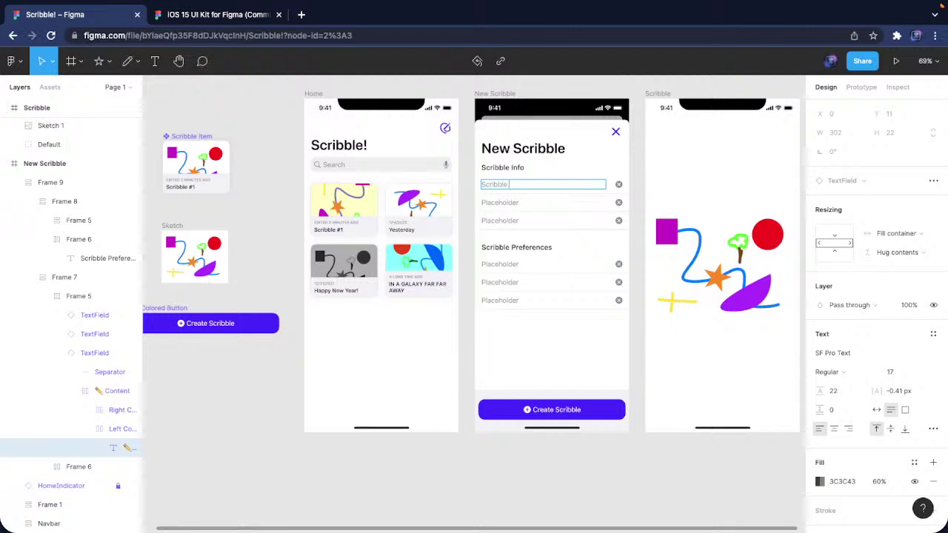
{"action": "type", "text": " #1"}
Fill the second Scribble Info field with "January 15th, 2021" and the third with a person's full name
{"action": "double_click", "coordinate": [488, 203]}
{"action": "double_click", "coordinate": [488, 204]}
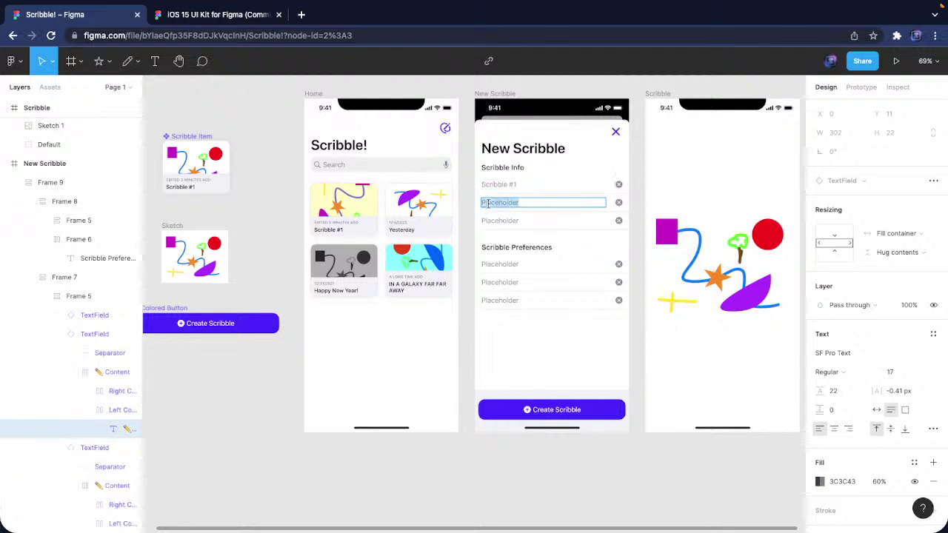
{"action": "type", "text": "Janu"}
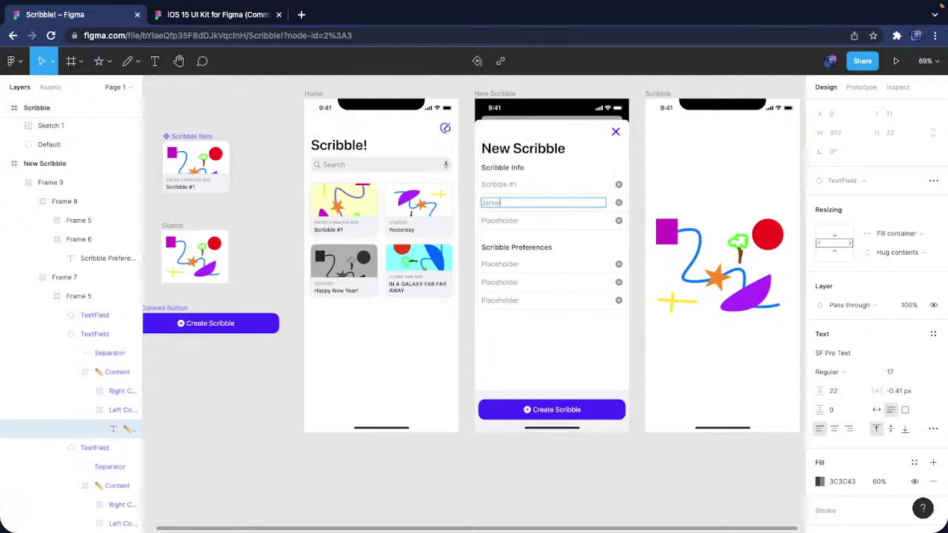
{"action": "type", "text": "ary 1th"}
{"action": "key", "text": "BackSpace"}
{"action": "key", "text": "BackSpace"}
{"action": "type", "text": "6"}
{"action": "double_click", "coordinate": [501, 221]}
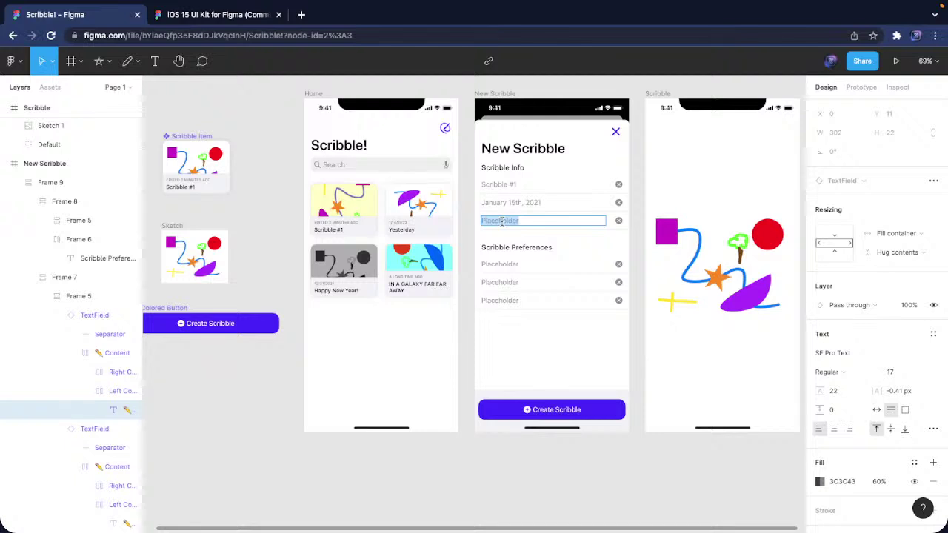
{"action": "type", "text": "Greg Heffley"}
{"action": "double_click", "coordinate": [500, 264]}
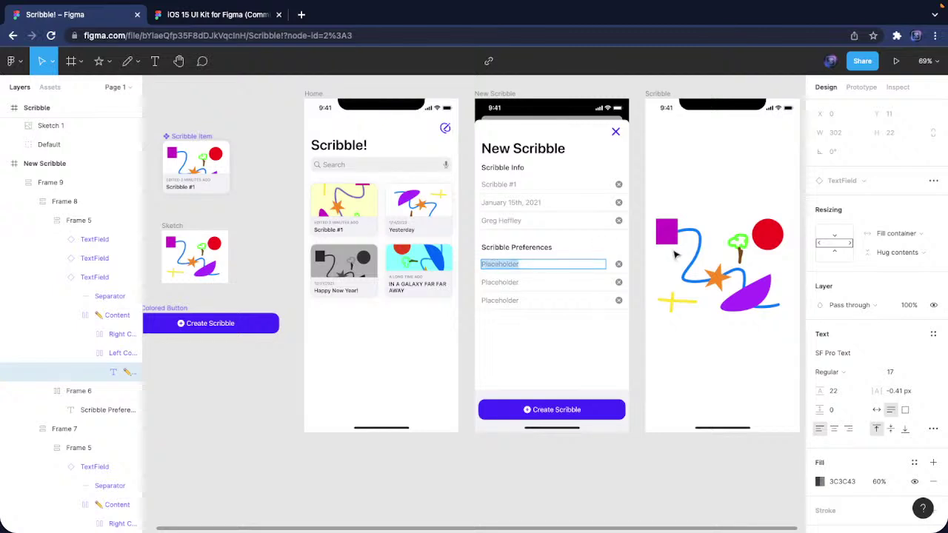
{"action": "key", "text": "Escape"}
{"action": "left_click", "coordinate": [560, 350]}
{"action": "left_click", "coordinate": [574, 276]}
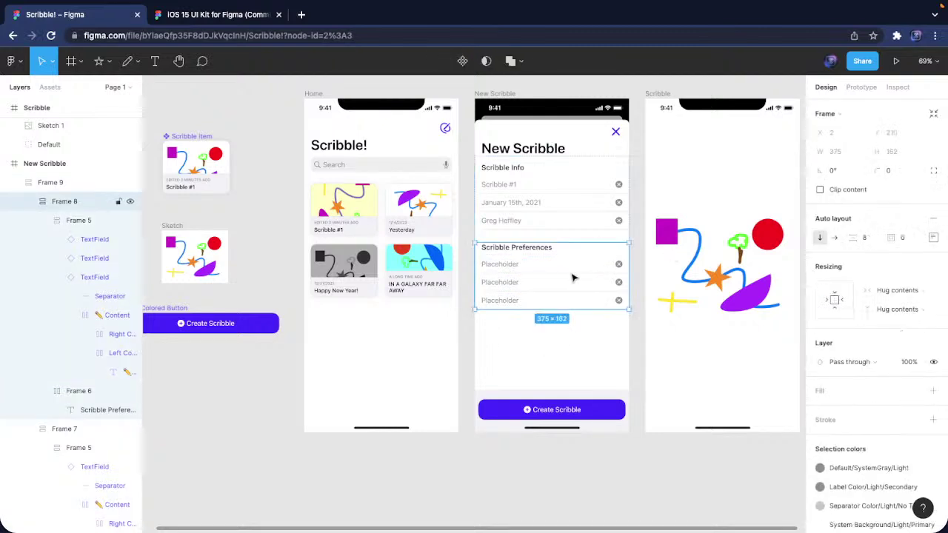
{"action": "left_click", "coordinate": [523, 215]}
In the iOS 15 UI Kit file, copy the light TableRow variant with a title label and a switch
{"action": "left_click", "coordinate": [215, 14]}
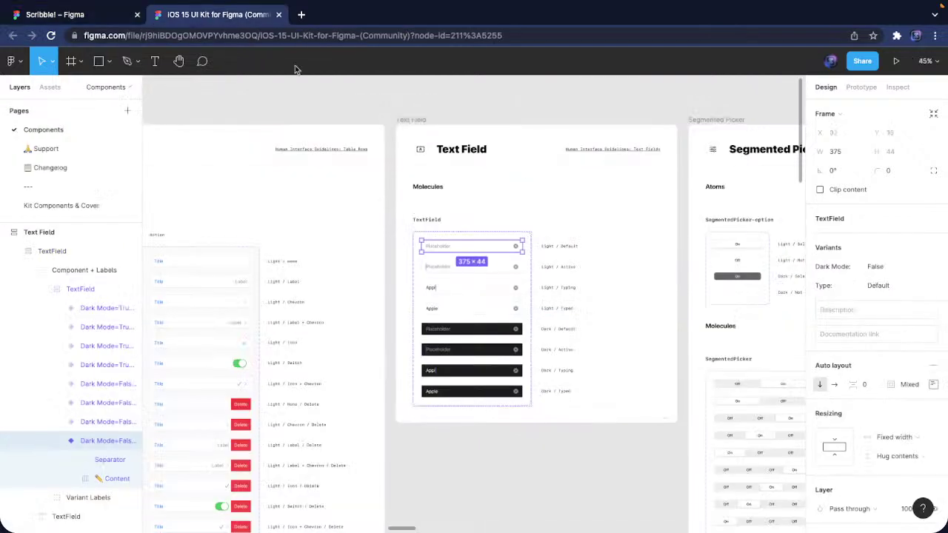
{"action": "scroll", "coordinate": [320, 238], "scroll_direction": "left", "scroll_amount": 5}
{"action": "left_click", "coordinate": [391, 323]}
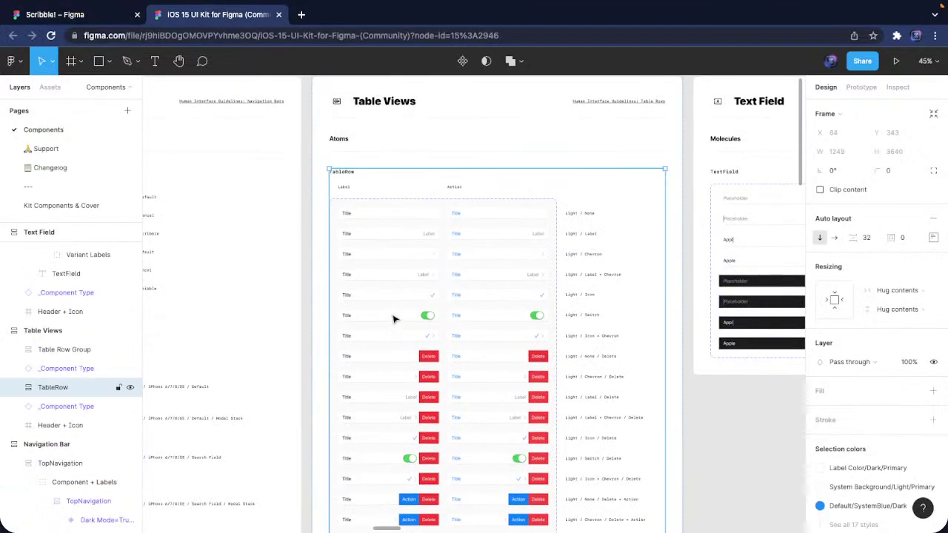
{"action": "left_click", "coordinate": [394, 317]}
{"action": "left_click", "coordinate": [393, 317]}
{"action": "left_click", "coordinate": [377, 295]}
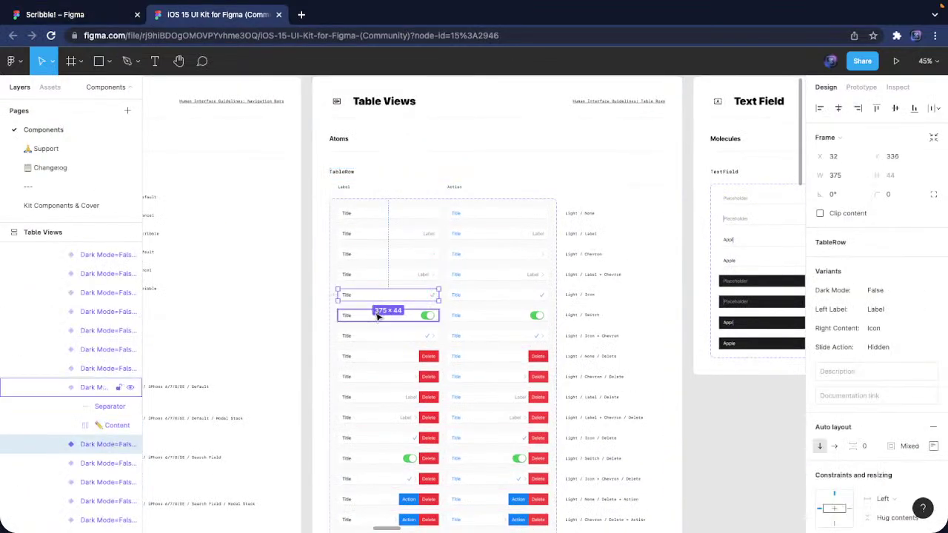
Return to the Scribble! file and replace the last Scribble Preferences text field with the copied switch row
{"action": "left_click", "coordinate": [74, 14]}
{"action": "left_click", "coordinate": [555, 299]}
{"action": "left_click", "coordinate": [555, 296]}
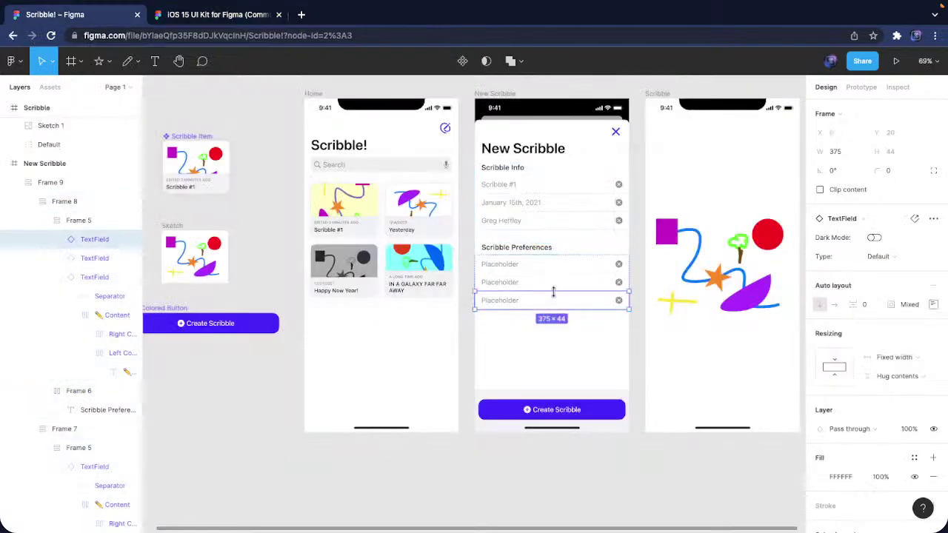
{"action": "key", "text": "ctrl+v"}
Delete the remaining placeholder text fields from the Scribble Preferences list, keeping only the switch row
{"action": "left_click", "coordinate": [549, 291]}
{"action": "key", "text": "Delete"}
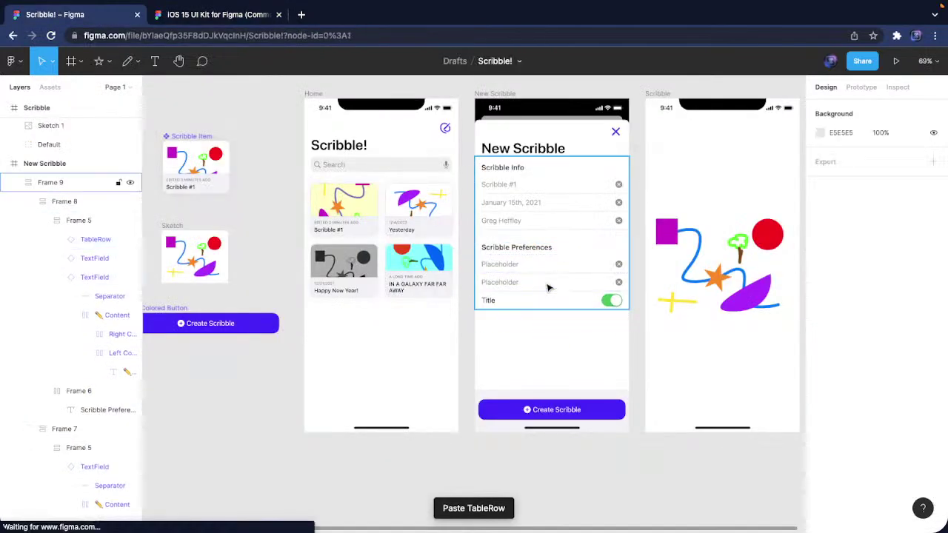
{"action": "left_click", "coordinate": [549, 286]}
{"action": "left_click", "coordinate": [549, 287]}
{"action": "key", "text": "Delete"}
{"action": "left_click", "coordinate": [547, 265]}
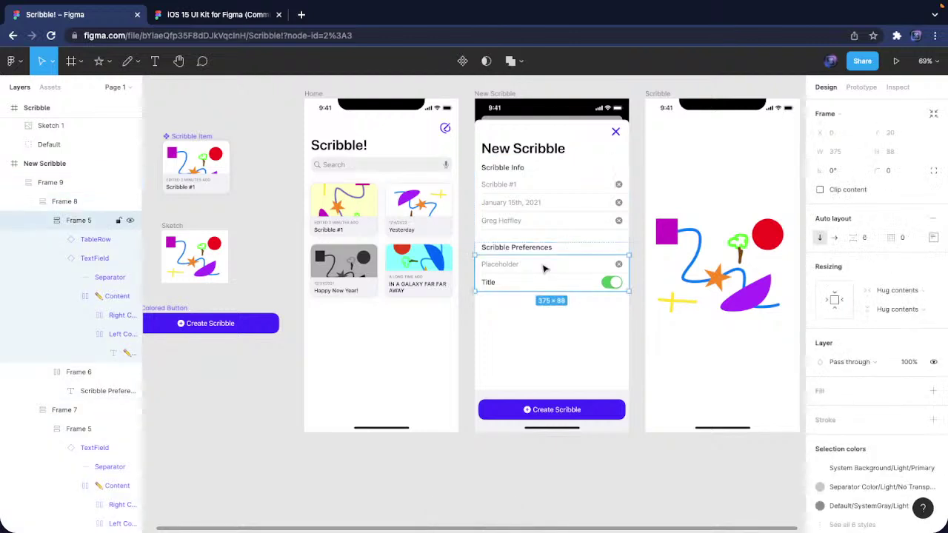
{"action": "left_click", "coordinate": [547, 265]}
{"action": "key", "text": "Delete"}
Change the switch row's title under Scribble Preferences to "Colored?"
{"action": "left_click", "coordinate": [491, 264]}
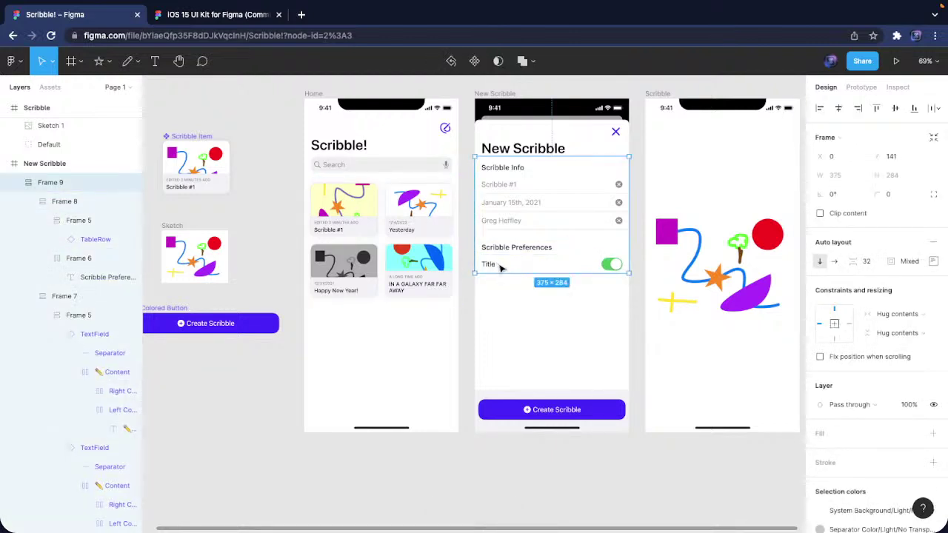
{"action": "double_click", "coordinate": [493, 265]}
{"action": "double_click", "coordinate": [494, 265]}
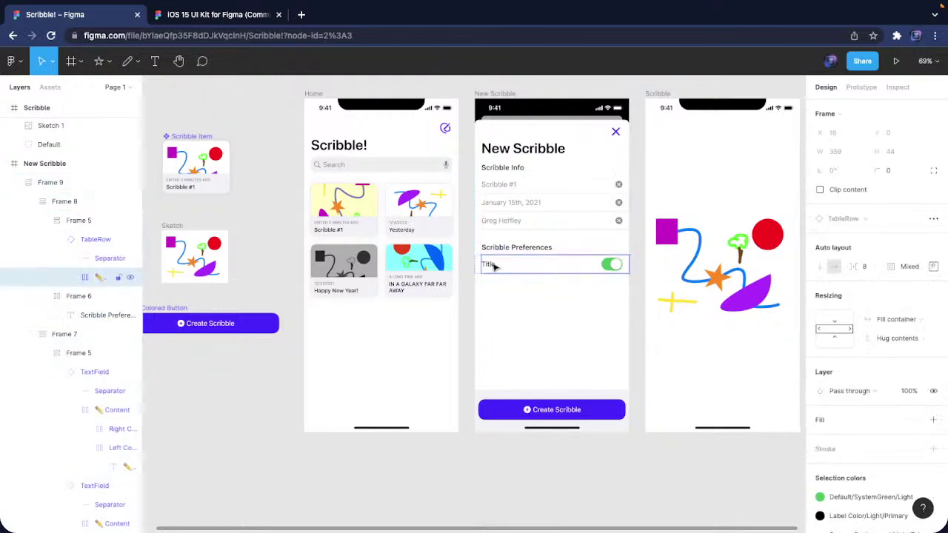
{"action": "double_click", "coordinate": [493, 264]}
{"action": "double_click", "coordinate": [493, 263]}
{"action": "double_click", "coordinate": [511, 262]}
{"action": "type", "text": "Co"}
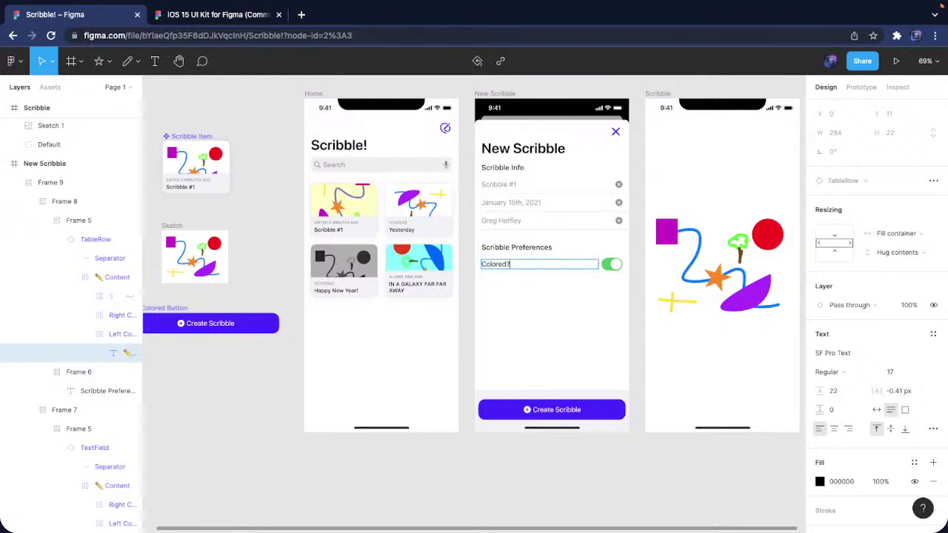
{"action": "left_click", "coordinate": [502, 303]}
{"action": "left_click", "coordinate": [519, 255]}
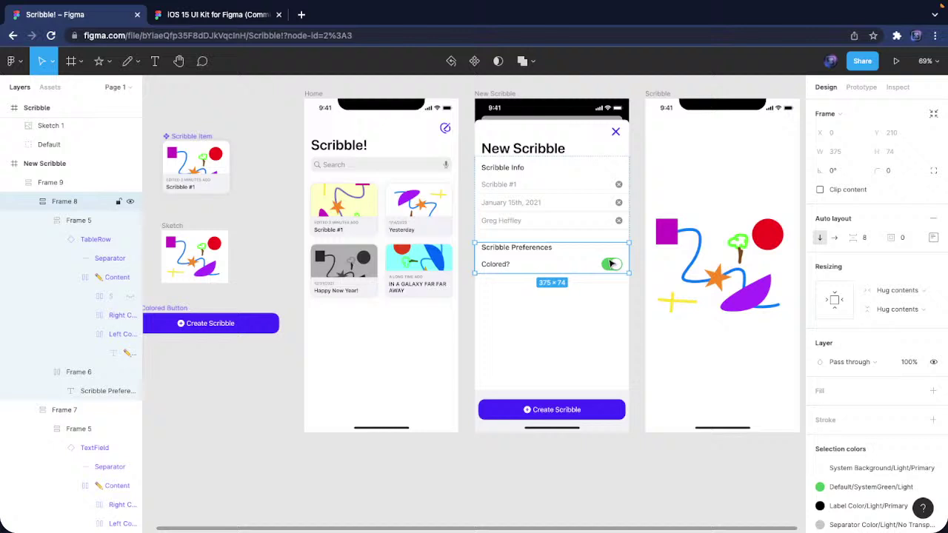
Copy the light Label + Chevron table row from the iOS 15 UI Kit and paste it below the "Colored?" row in the Scribble! file
{"action": "left_click", "coordinate": [184, 21]}
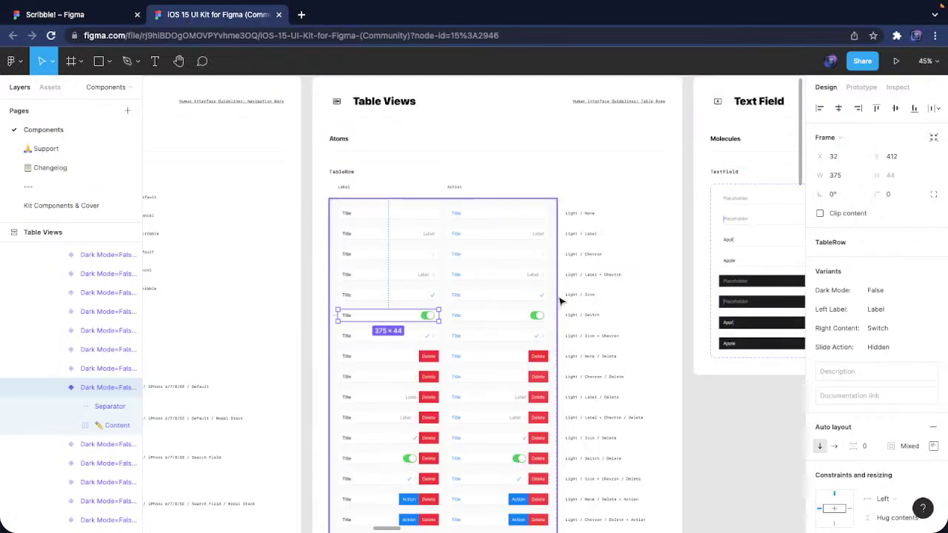
{"action": "left_click", "coordinate": [377, 236]}
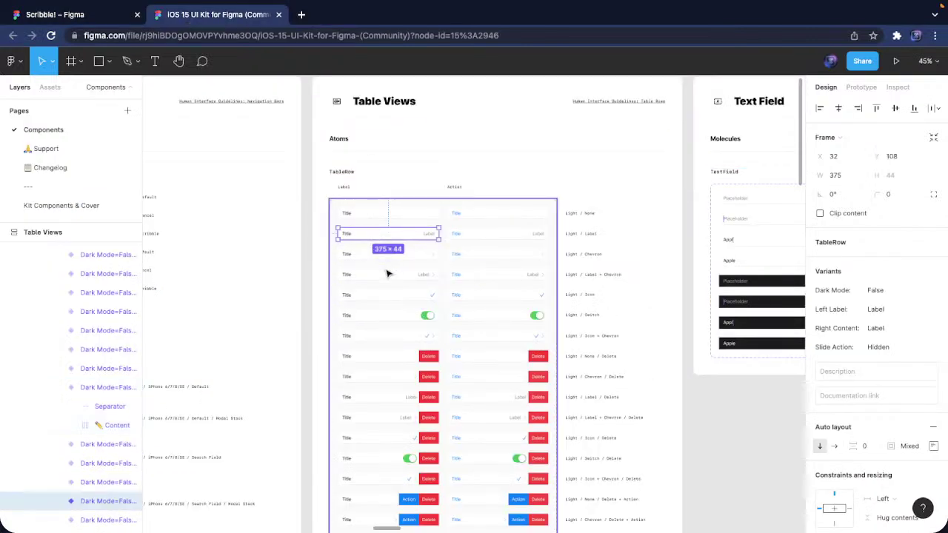
{"action": "left_click", "coordinate": [390, 274]}
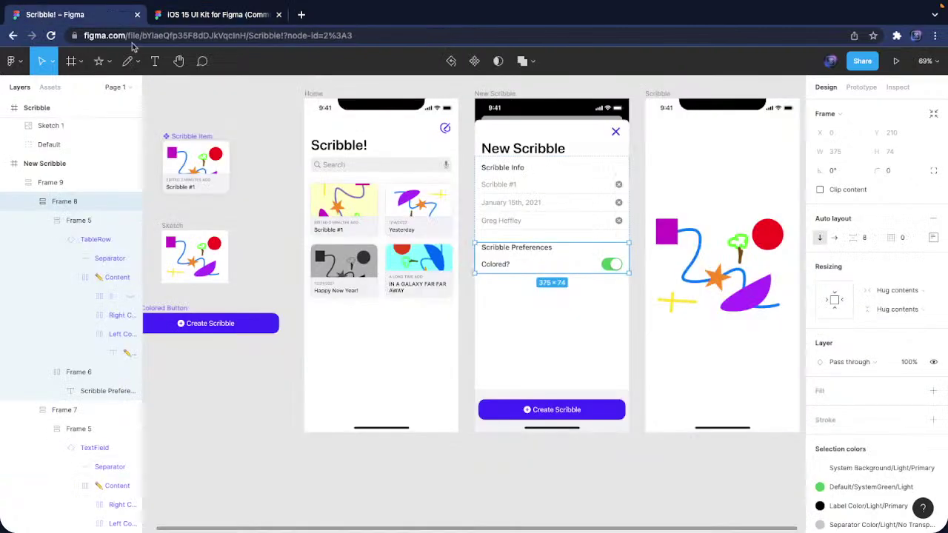
{"action": "left_click", "coordinate": [52, 14]}
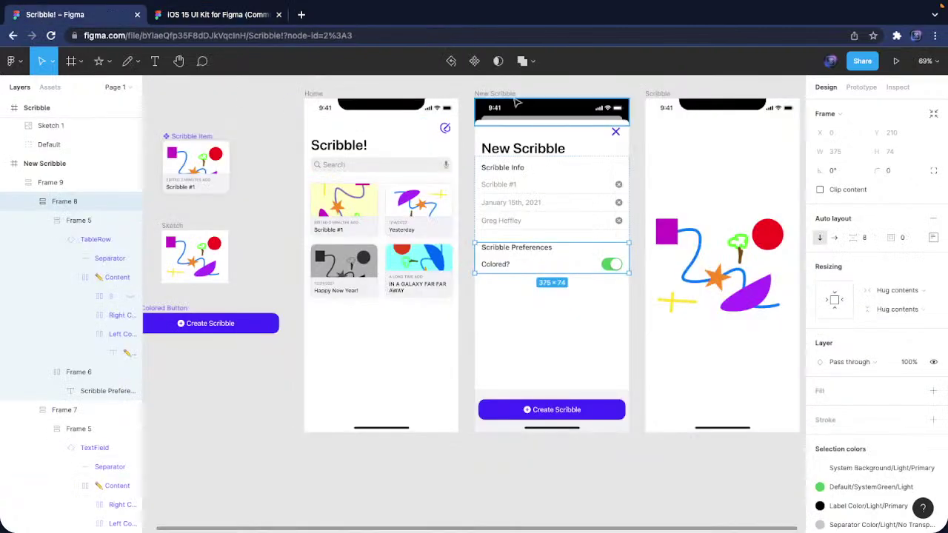
{"action": "left_click", "coordinate": [609, 338]}
{"action": "key", "text": "ctrl+v"}
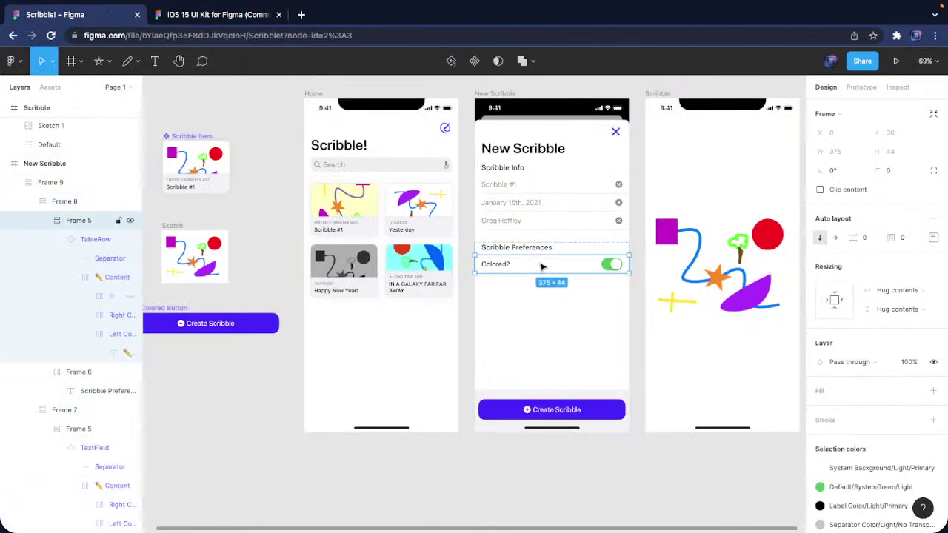
Set the value label beside the chevron in the new table row to "Default"
{"action": "double_click", "coordinate": [609, 294]}
{"action": "double_click", "coordinate": [609, 294]}
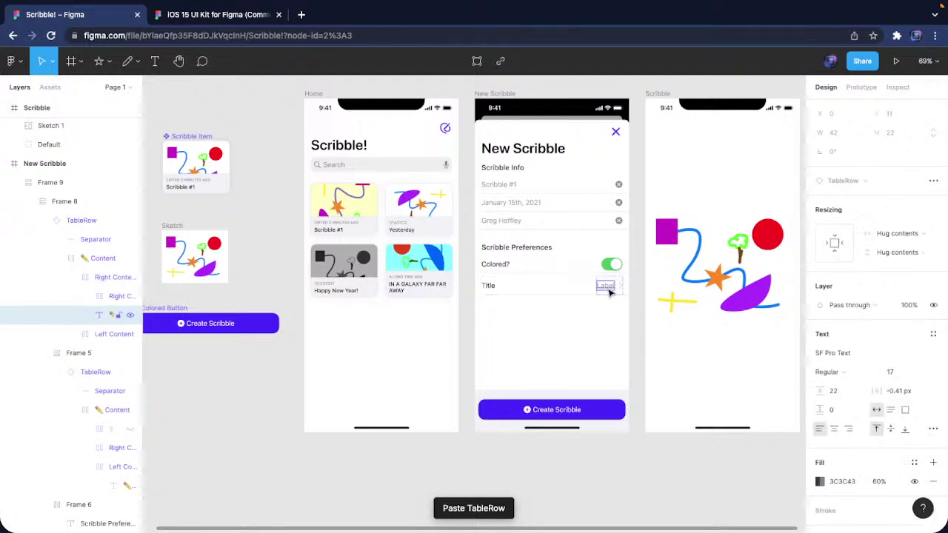
{"action": "key", "text": "Escape"}
{"action": "key", "text": "Escape"}
{"action": "key", "text": "Escape"}
{"action": "double_click", "coordinate": [609, 291]}
{"action": "double_click", "coordinate": [609, 288]}
{"action": "double_click", "coordinate": [609, 287]}
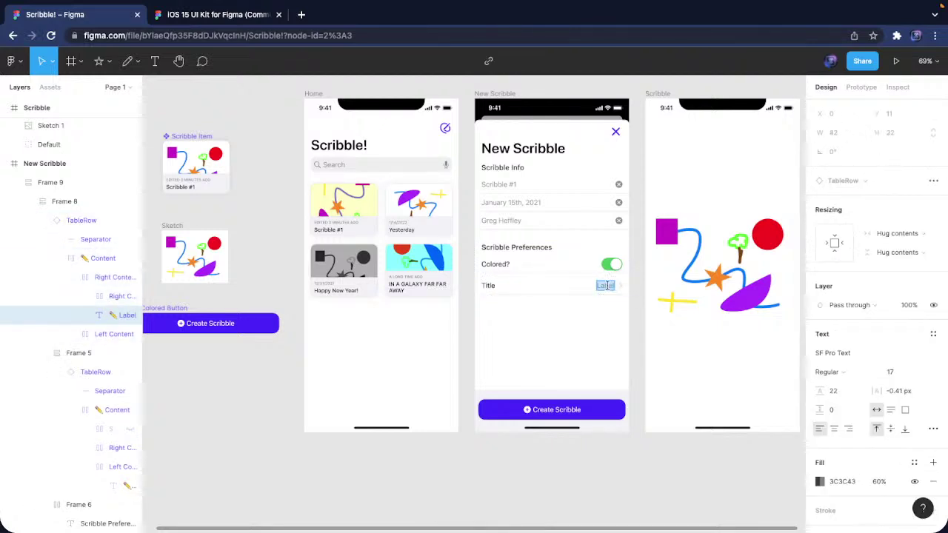
Change the title of the chevron table row to "Background"
{"action": "double_click", "coordinate": [489, 286]}
{"action": "type", "text": "Background"}
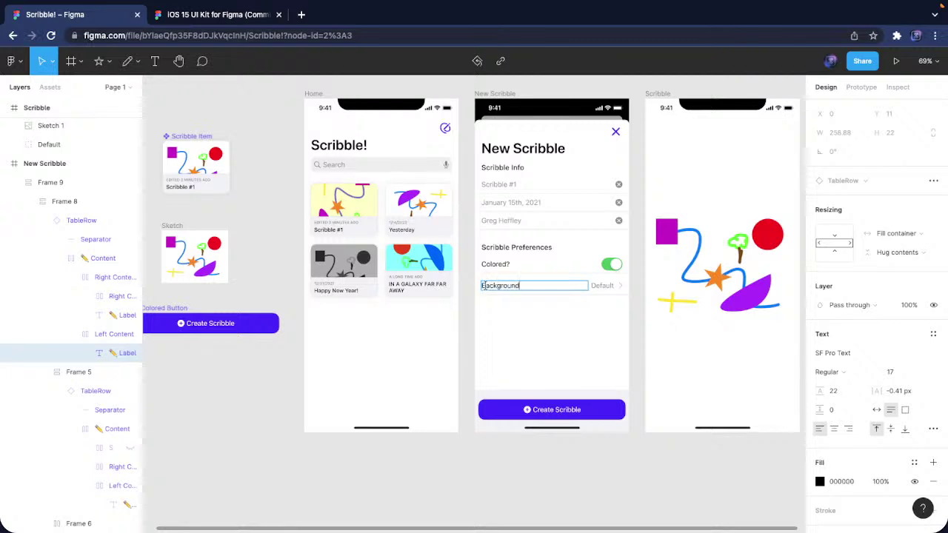
{"action": "left_click", "coordinate": [524, 315]}
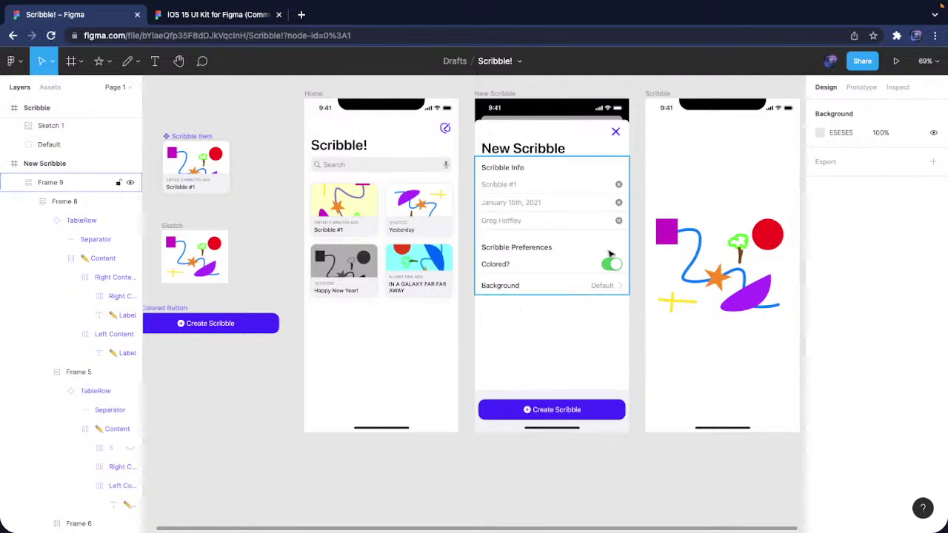
{"action": "scroll", "coordinate": [709, 329], "scroll_direction": "right", "scroll_amount": 3}
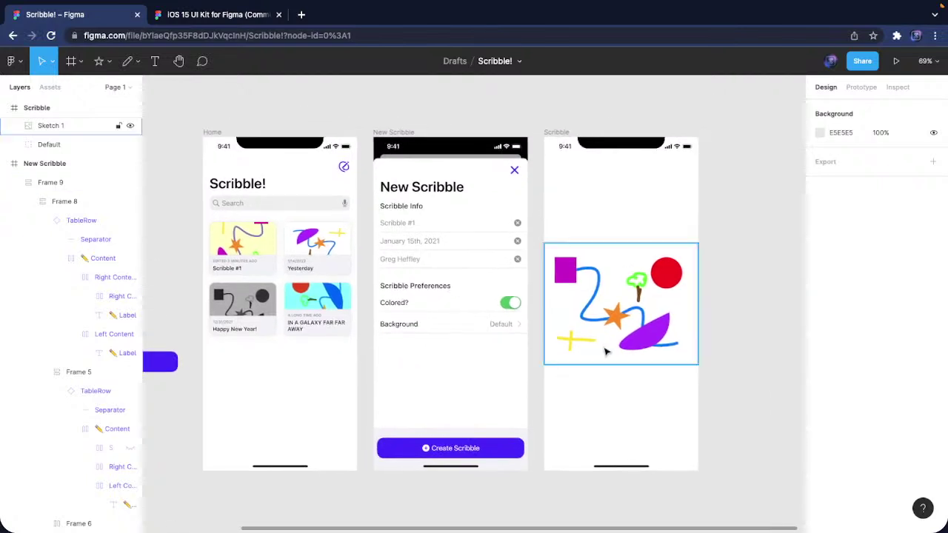
{"action": "scroll", "coordinate": [438, 338], "scroll_direction": "left", "scroll_amount": 4}
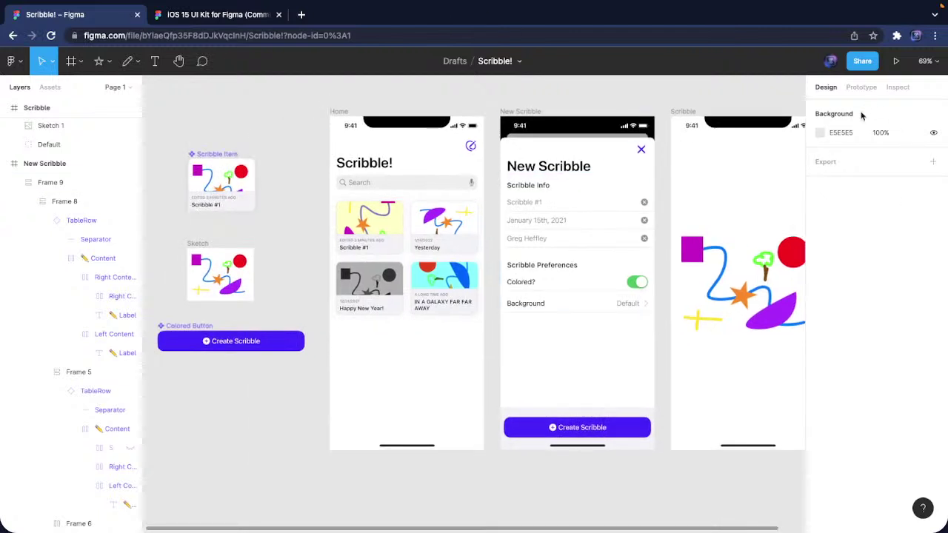
{"action": "scroll", "coordinate": [688, 215], "scroll_direction": "right", "scroll_amount": 3}
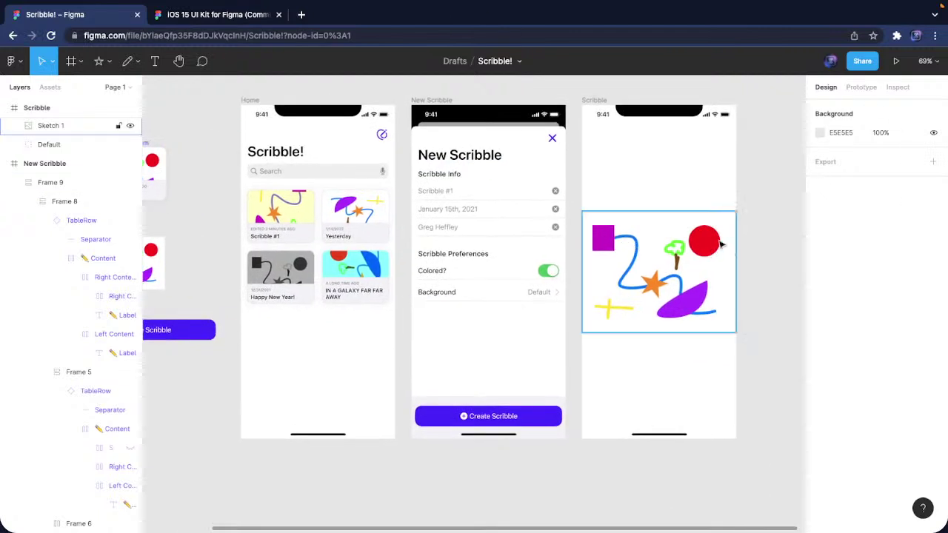
Copy the light iPhone X (or newer) Default navigation bar from the iOS 15 UI Kit
{"action": "left_click", "coordinate": [254, 14]}
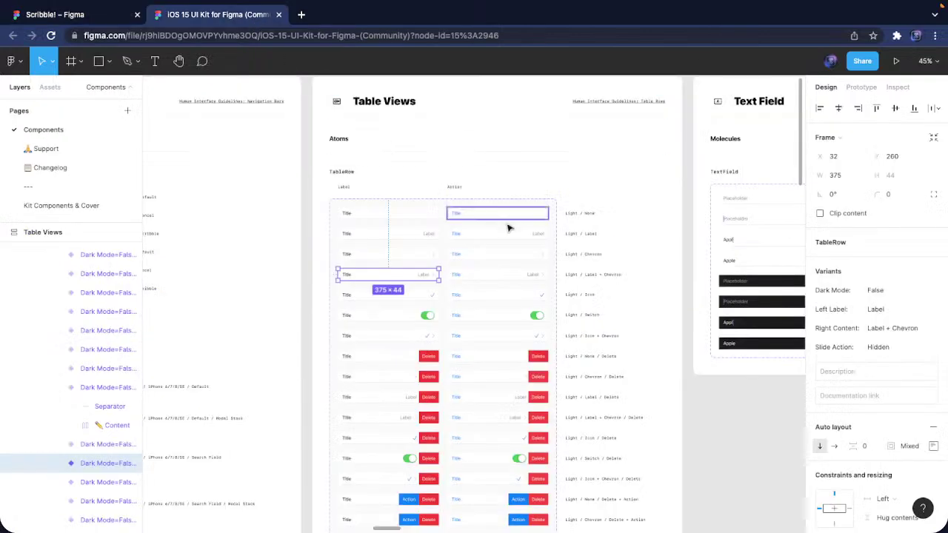
{"action": "scroll", "coordinate": [568, 237], "scroll_direction": "down", "scroll_amount": 10}
{"action": "scroll", "coordinate": [567, 237], "scroll_direction": "left", "scroll_amount": 3}
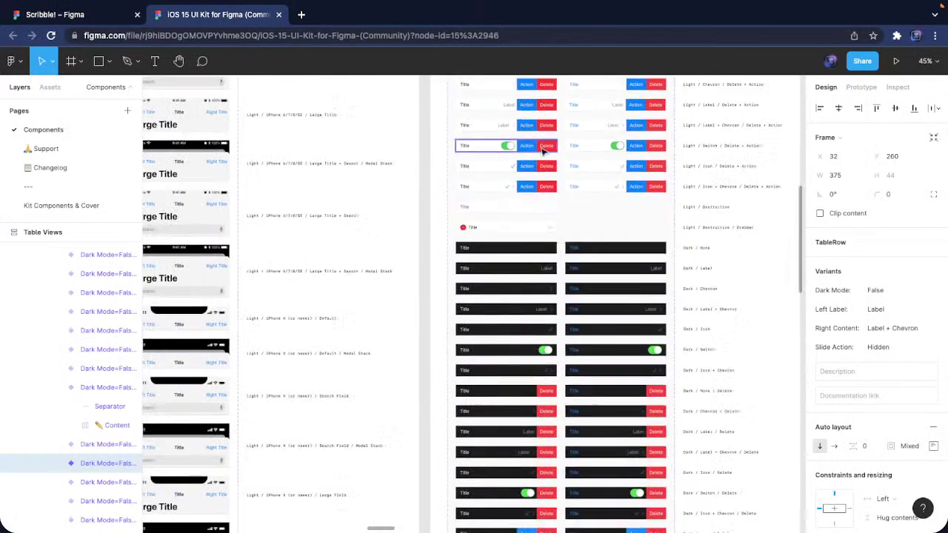
{"action": "scroll", "coordinate": [543, 218], "scroll_direction": "down", "scroll_amount": 10}
{"action": "scroll", "coordinate": [534, 233], "scroll_direction": "up", "scroll_amount": 8}
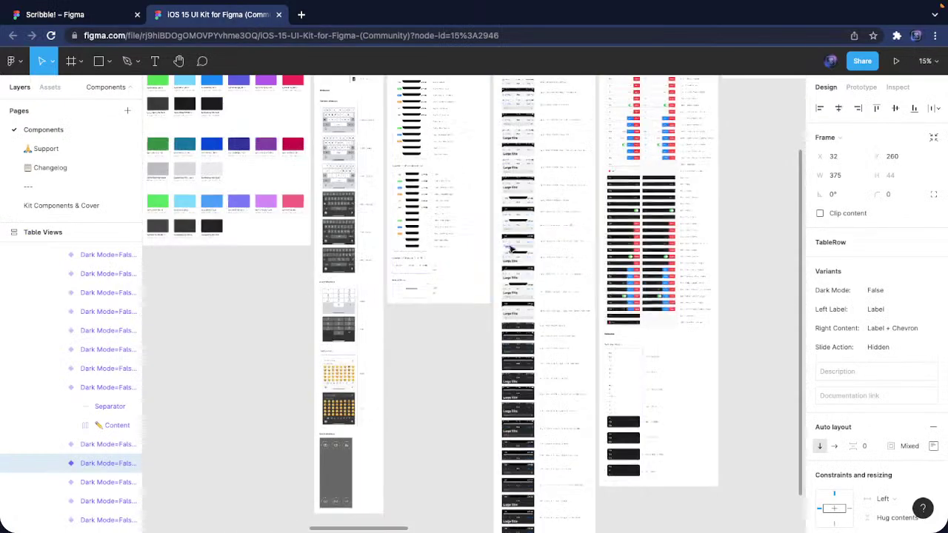
{"action": "scroll", "coordinate": [524, 237], "scroll_direction": "up", "scroll_amount": 6}
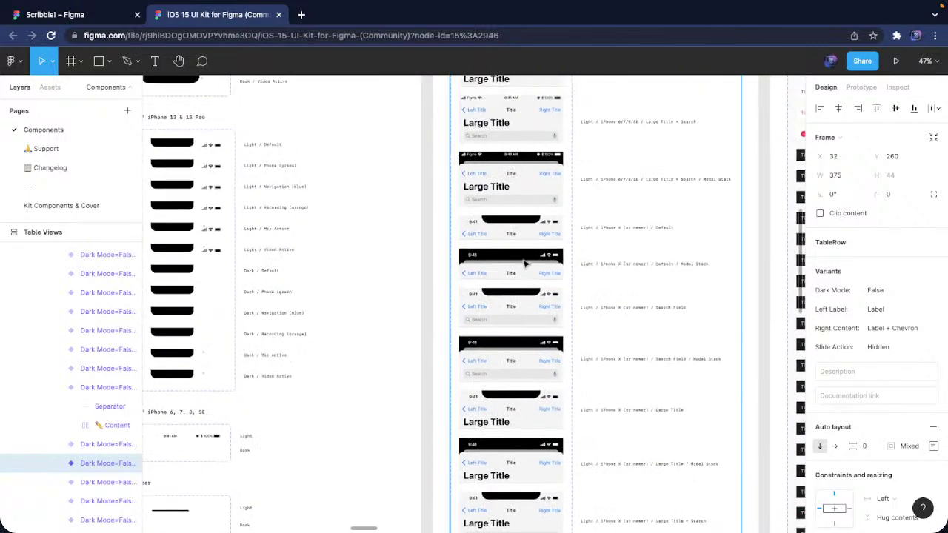
{"action": "left_click", "coordinate": [521, 234]}
{"action": "double_click", "coordinate": [521, 234]}
{"action": "left_click", "coordinate": [511, 185]}
{"action": "left_click", "coordinate": [511, 226]}
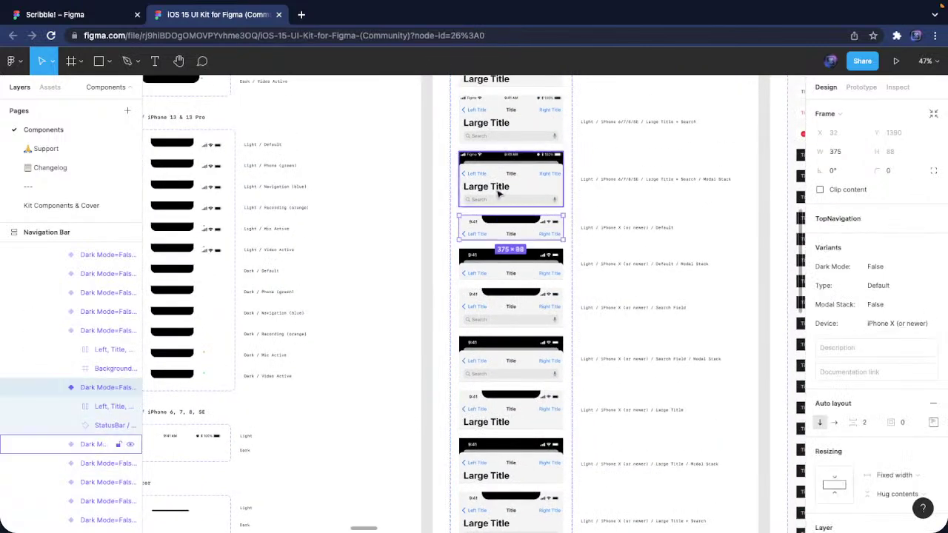
Paste the navigation bar into the Scribble screen of the Scribble! file and align it to the frame's top-left corner
{"action": "left_click", "coordinate": [132, 19]}
{"action": "left_click", "coordinate": [590, 115]}
{"action": "key", "text": "ctrl+v"}
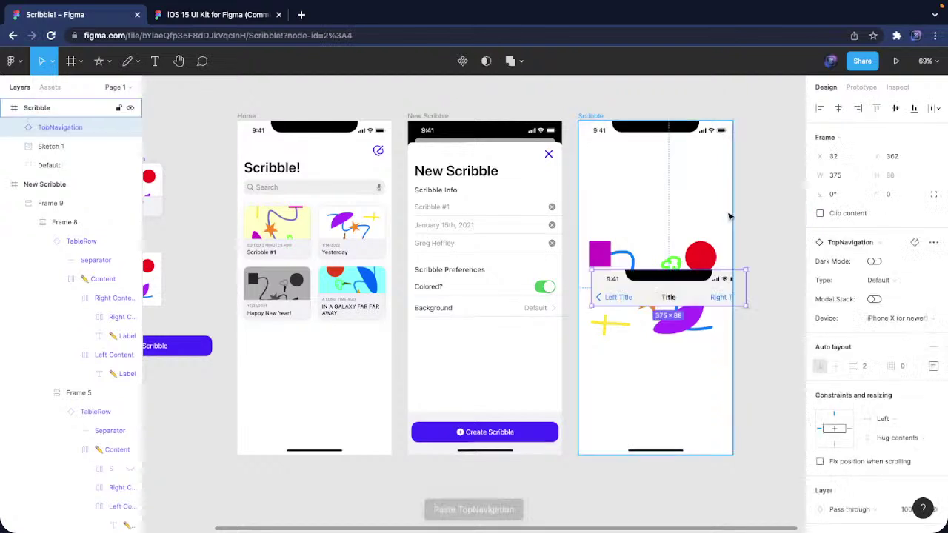
{"action": "left_click", "coordinate": [821, 108]}
{"action": "left_click", "coordinate": [876, 108]}
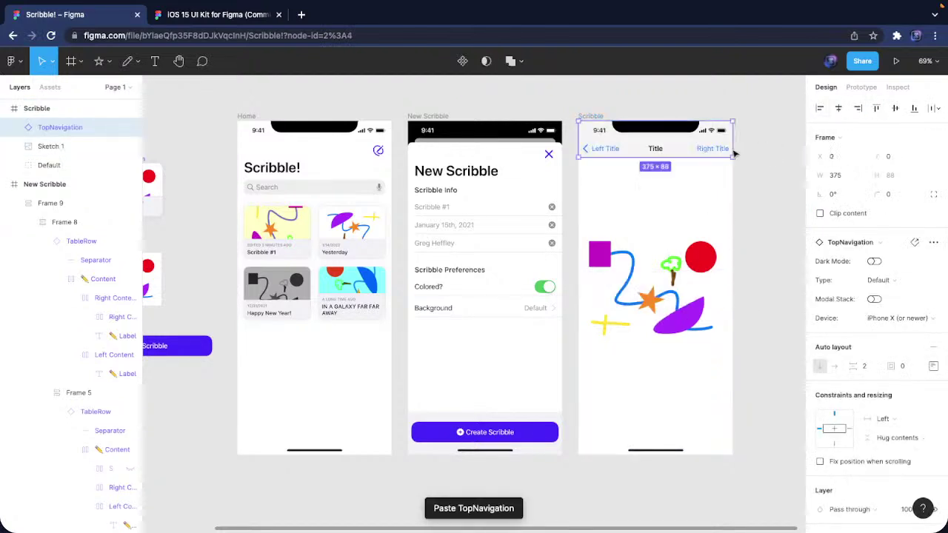
Set the navigation bar's background fill to white (FFFFFF) at 100% opacity
{"action": "scroll", "coordinate": [852, 385], "scroll_direction": "down", "scroll_amount": 5}
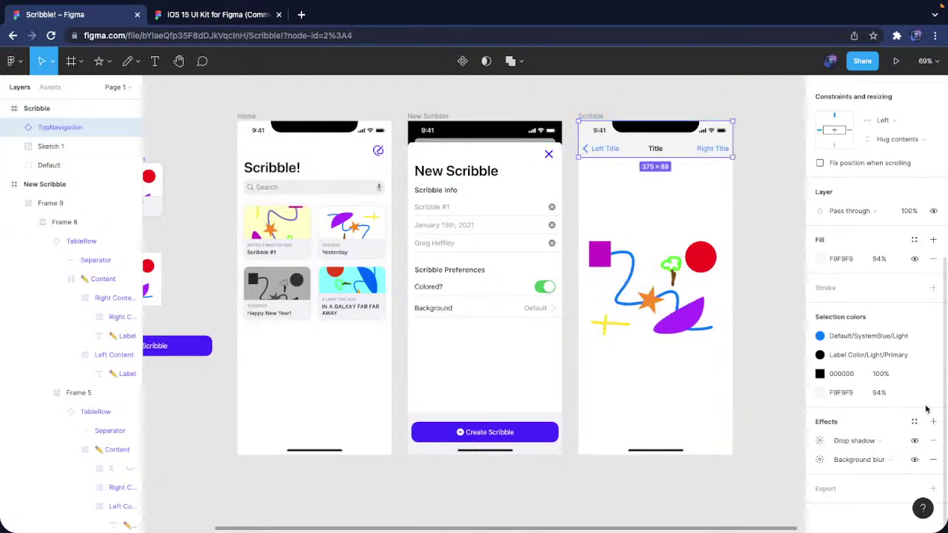
{"action": "left_click", "coordinate": [850, 396]}
{"action": "type", "text": "f"}
{"action": "key", "text": "Tab"}
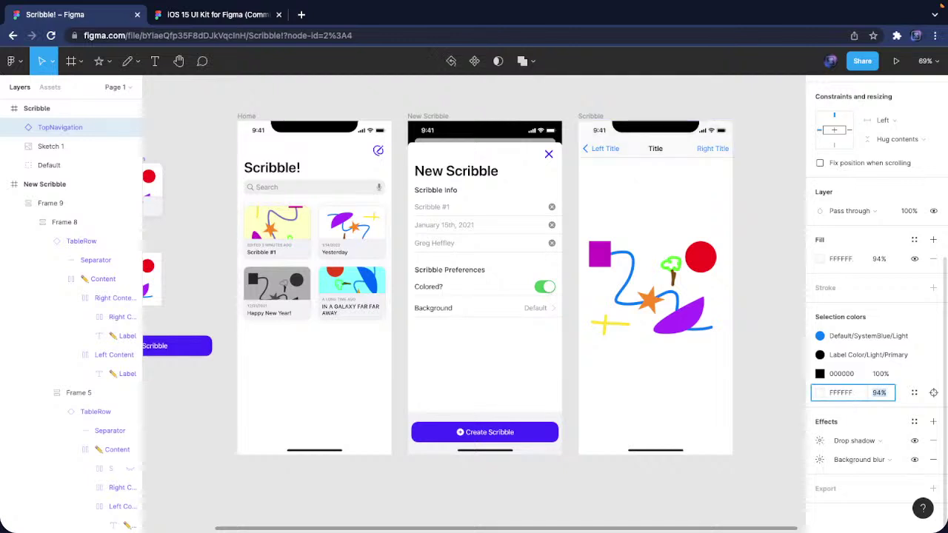
{"action": "type", "text": "100"}
{"action": "key", "text": "Return"}
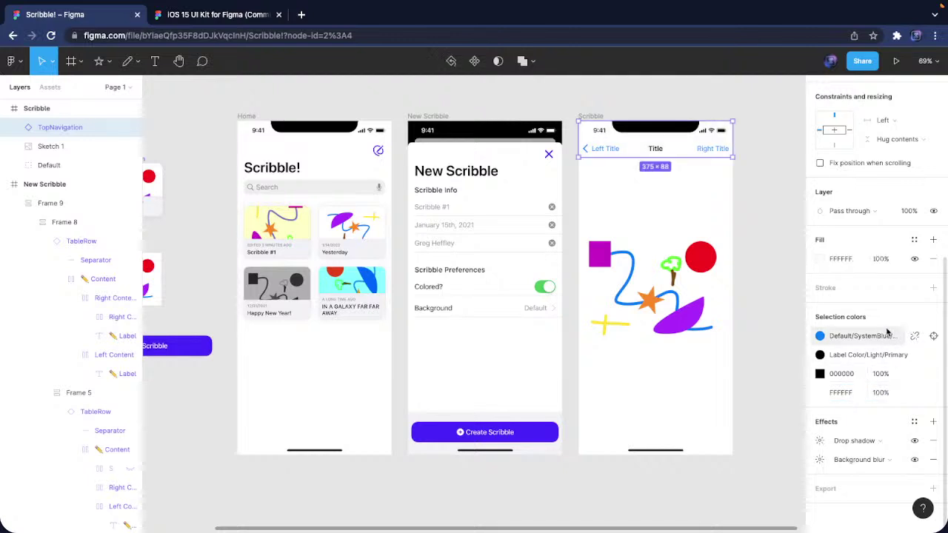
Change the navigation bar's left title to "Back" and its right title to "Details"
{"action": "double_click", "coordinate": [609, 150]}
{"action": "double_click", "coordinate": [609, 150]}
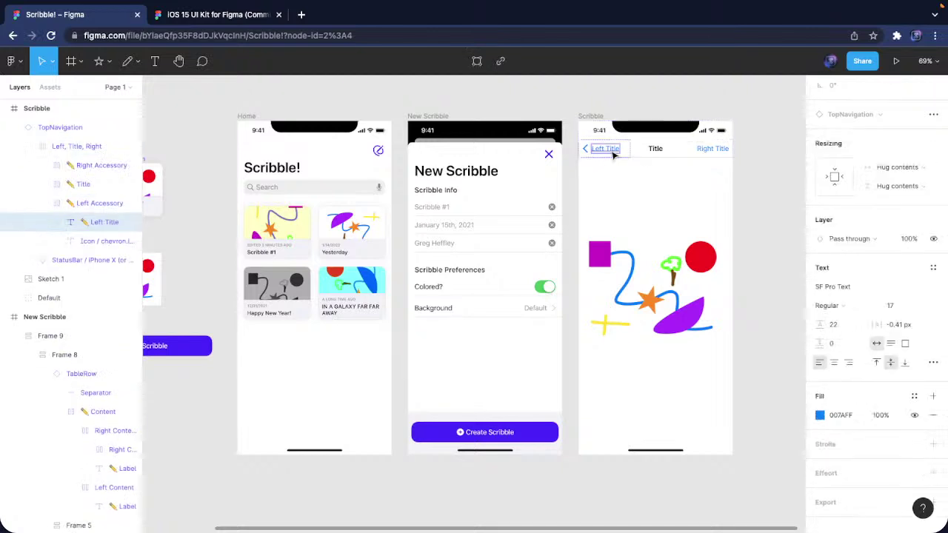
{"action": "double_click", "coordinate": [609, 149]}
{"action": "type", "text": "Back"}
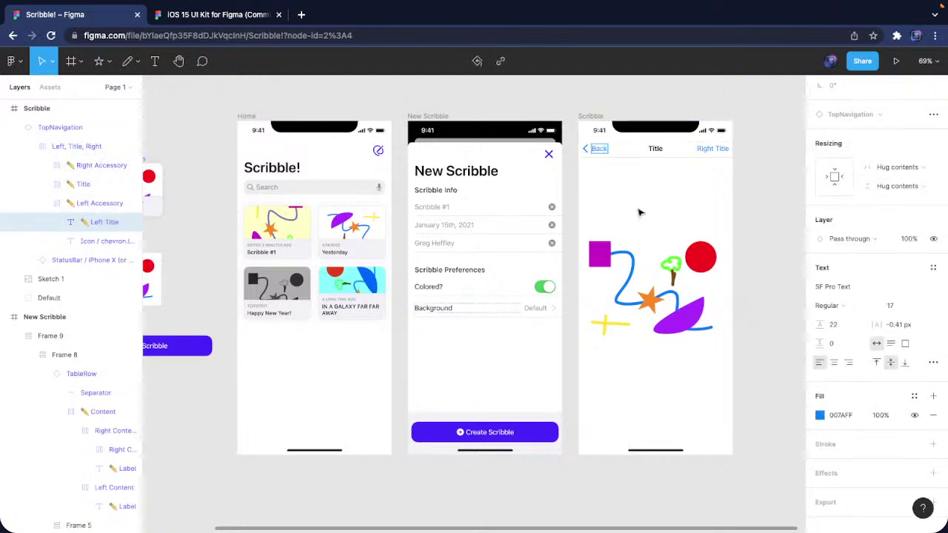
{"action": "double_click", "coordinate": [711, 148]}
{"action": "type", "text": "Detai"}
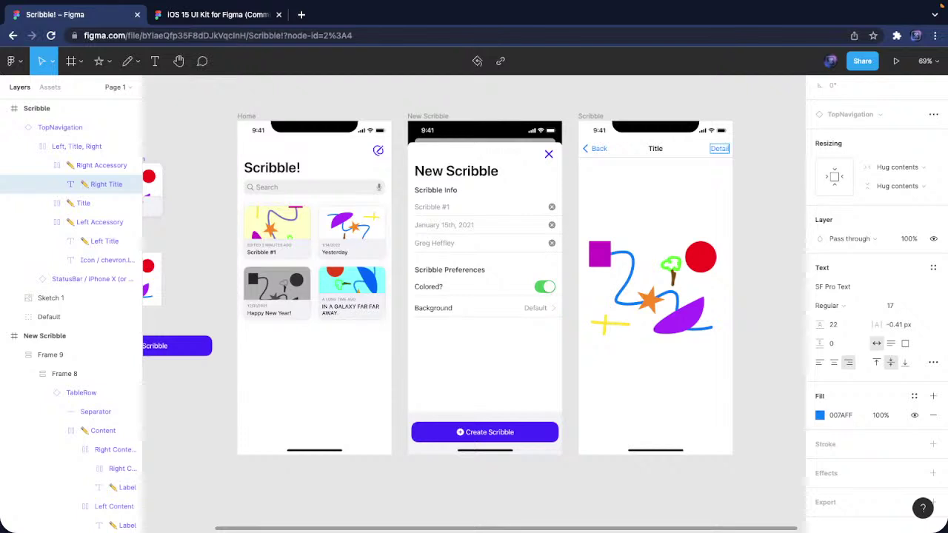
{"action": "type", "text": "ls"}
{"action": "key", "text": "Escape"}
Detach the navigation bar's SystemBlue color style and recolor its links with the violet-blue document color
{"action": "left_click", "coordinate": [718, 154]}
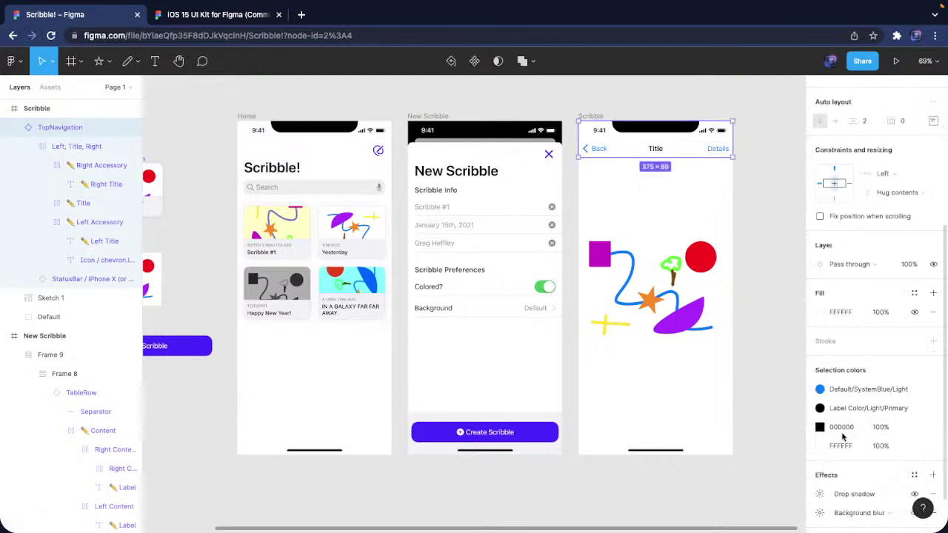
{"action": "left_click", "coordinate": [916, 389]}
{"action": "left_click", "coordinate": [820, 427]}
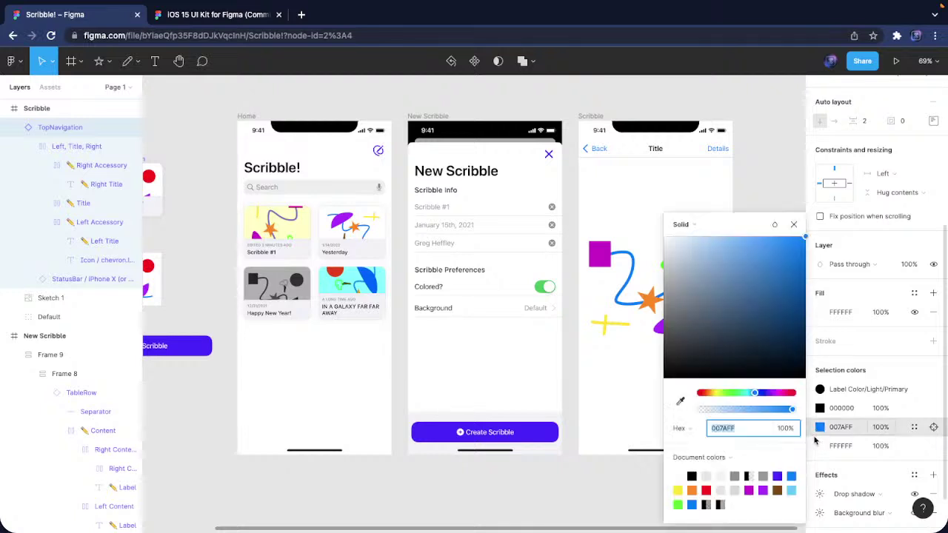
{"action": "left_click", "coordinate": [779, 475]}
{"action": "left_click", "coordinate": [734, 202]}
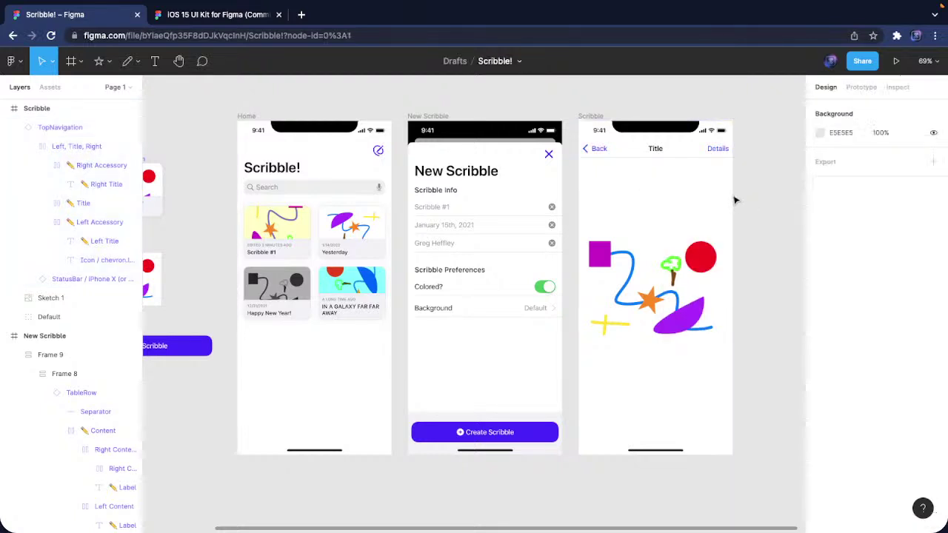
Change the center title of the Scribble screen's navigation bar to "Scribble"
{"action": "left_click", "coordinate": [656, 148]}
{"action": "double_click", "coordinate": [656, 148]}
{"action": "double_click", "coordinate": [655, 148]}
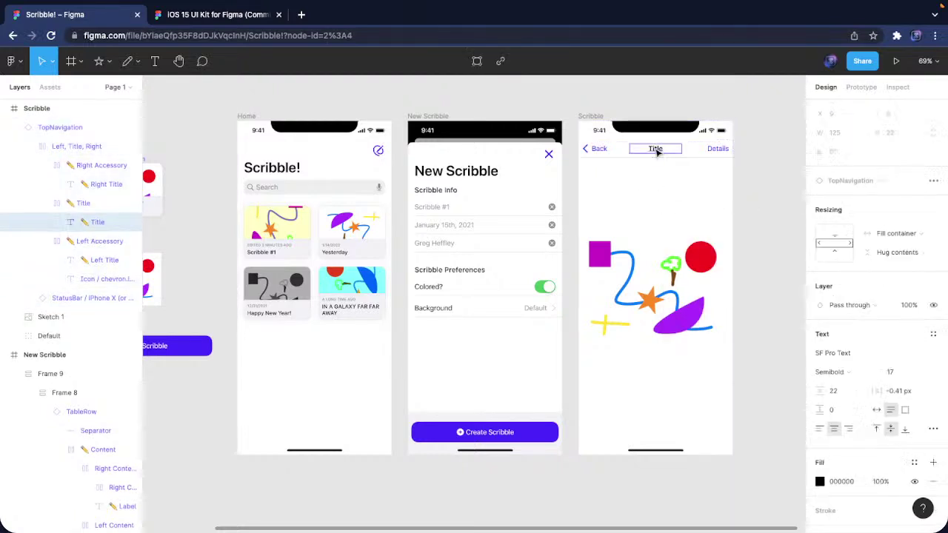
{"action": "double_click", "coordinate": [656, 148]}
{"action": "type", "text": "Scribble"}
{"action": "left_click", "coordinate": [725, 228]}
{"action": "left_click", "coordinate": [770, 231]}
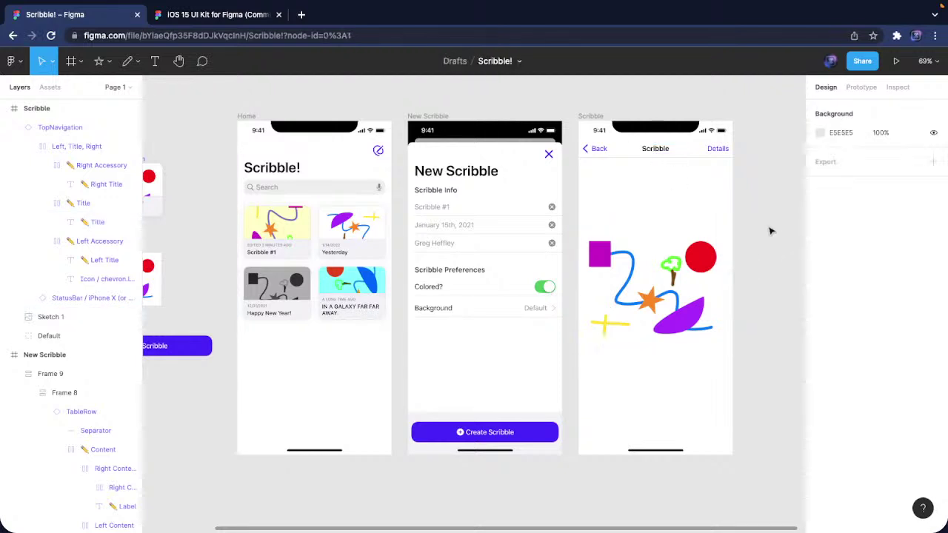
Place a 100 × 100 circle on the empty canvas below the Scribble screen and put a copy beside it
{"action": "left_click_drag", "start_coordinate": [755, 300], "coordinate": [695, 300]}
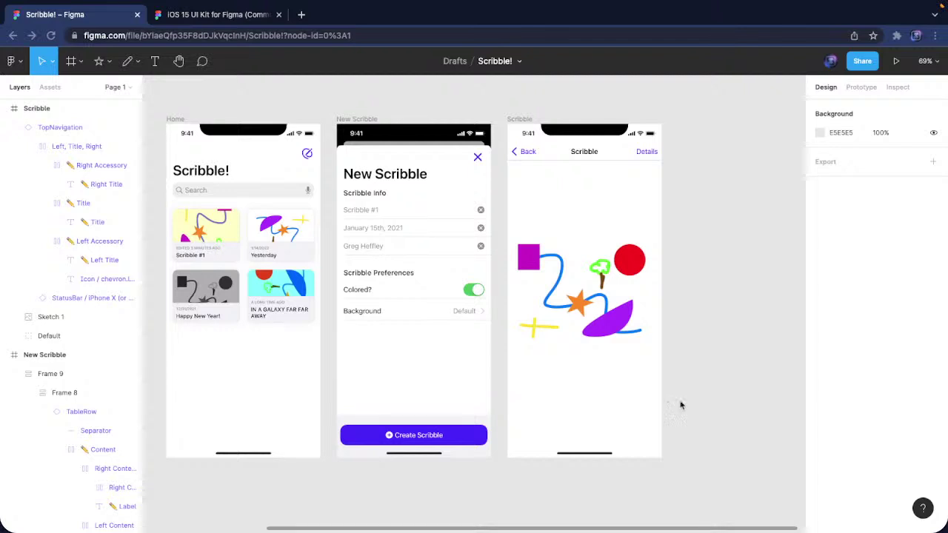
{"action": "scroll", "coordinate": [572, 429], "scroll_direction": "up", "scroll_amount": 10}
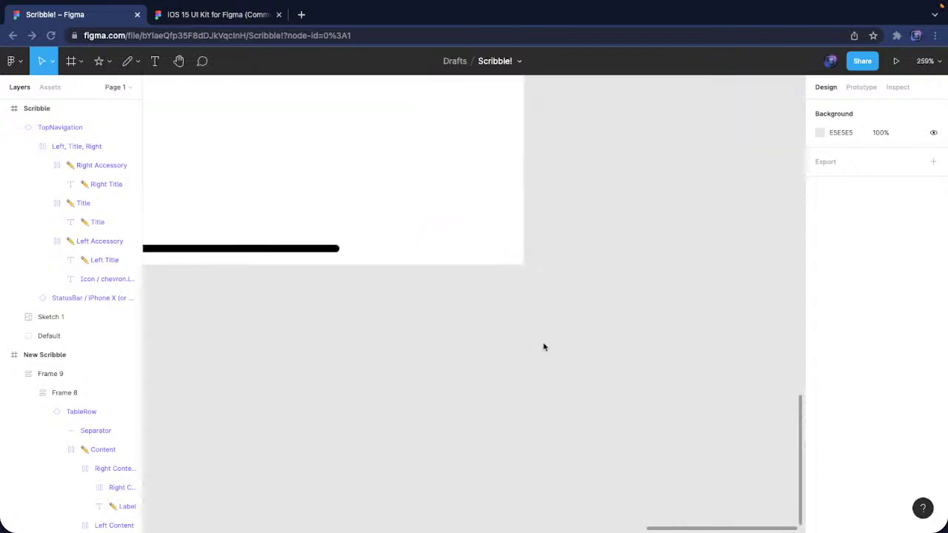
{"action": "key", "text": "o"}
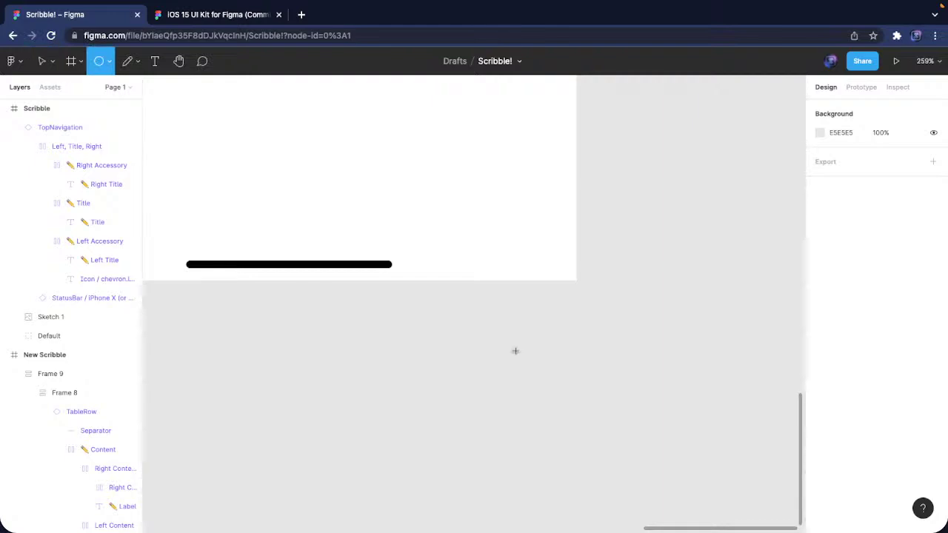
{"action": "left_click", "coordinate": [514, 351]}
{"action": "left_click_drag", "start_coordinate": [531, 363], "coordinate": [512, 402]}
{"action": "key", "text": "ctrl+v"}
{"action": "left_click_drag", "start_coordinate": [743, 418], "coordinate": [682, 397]}
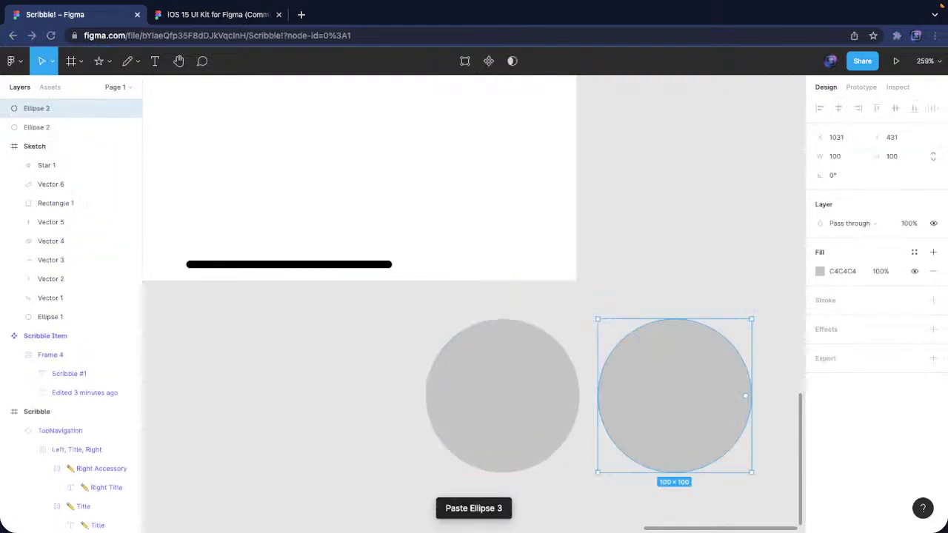
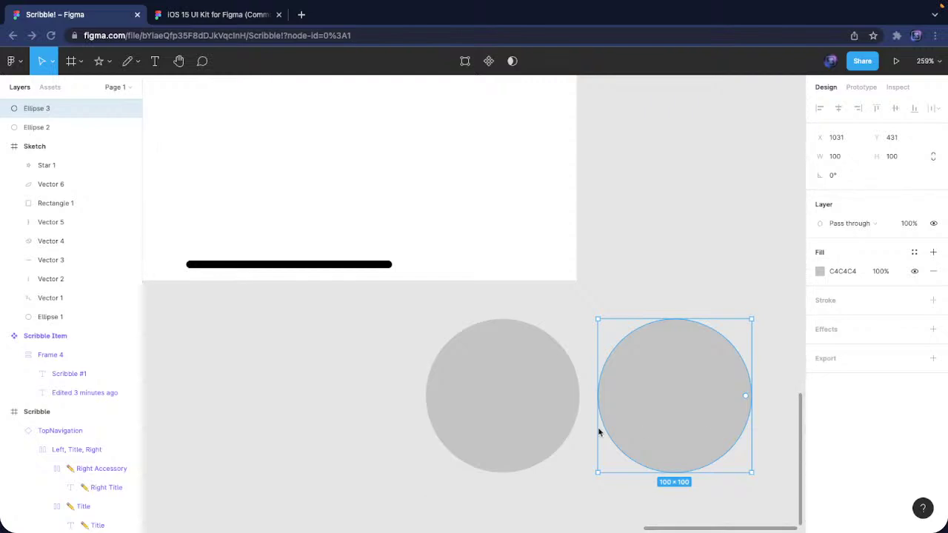
Resize the original circle to 18 × 18 and move it closer to the copied circle
{"action": "left_click", "coordinate": [487, 409]}
{"action": "left_click", "coordinate": [846, 159]}
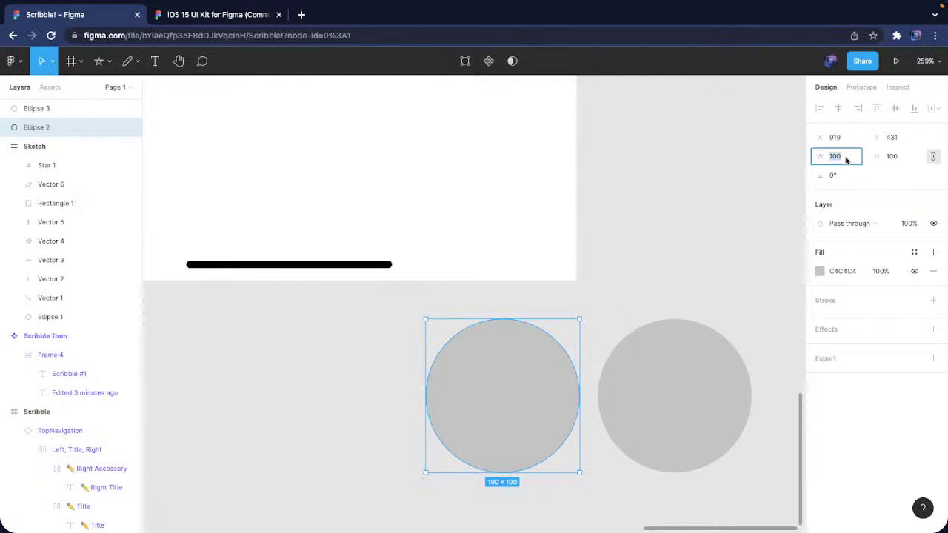
{"action": "type", "text": "18"}
{"action": "key", "text": "Return"}
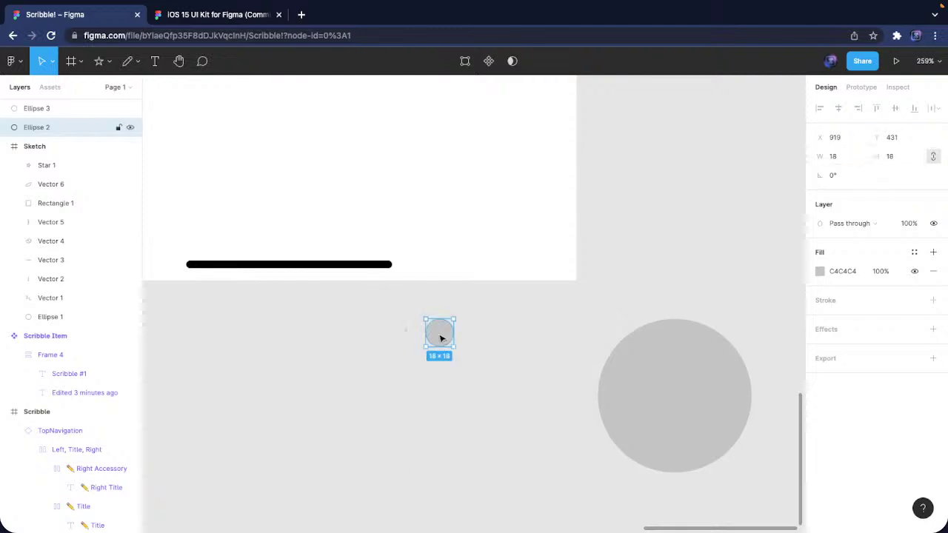
{"action": "left_click_drag", "start_coordinate": [442, 337], "coordinate": [517, 389]}
Resize the copied circle to 28 × 28 and move it right next to the 18 × 18 circle
{"action": "left_click", "coordinate": [631, 406]}
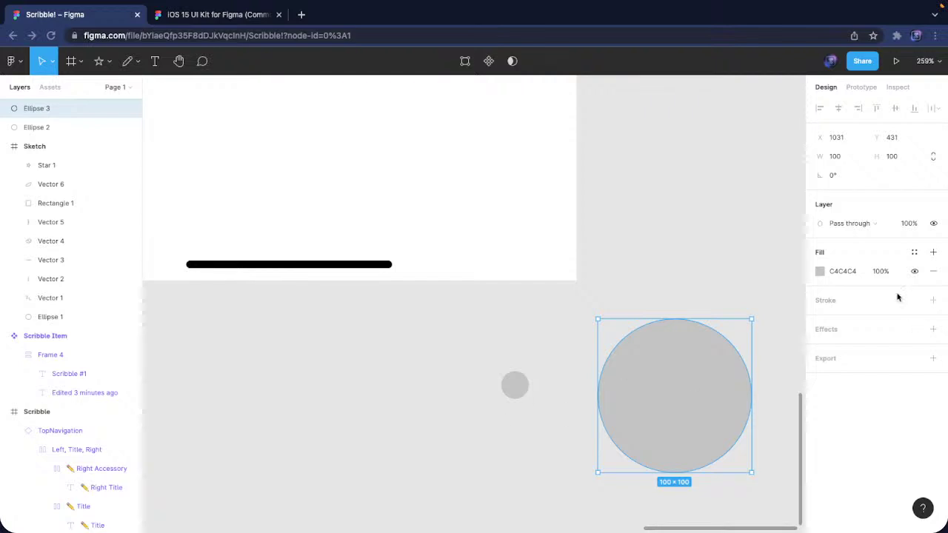
{"action": "left_click", "coordinate": [890, 158]}
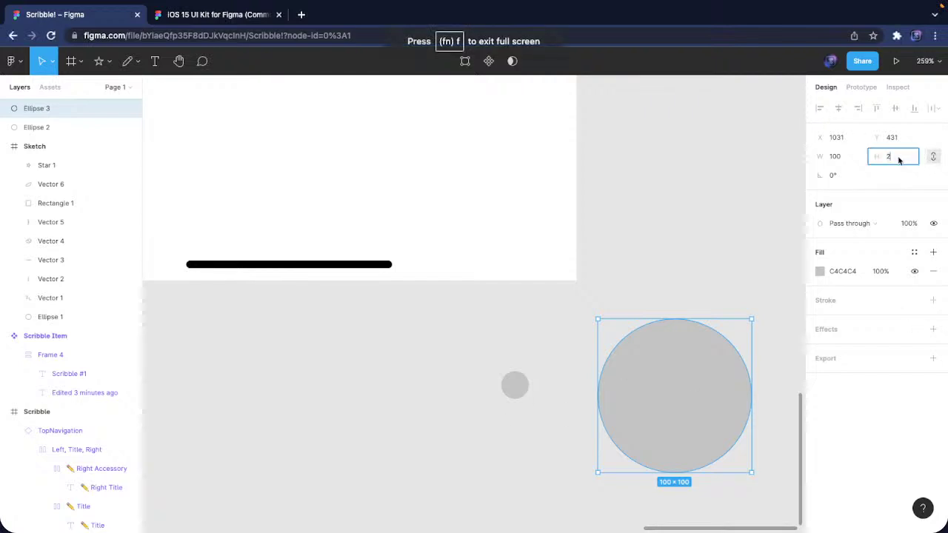
{"action": "key", "text": "Return"}
{"action": "left_click_drag", "start_coordinate": [617, 339], "coordinate": [551, 393]}
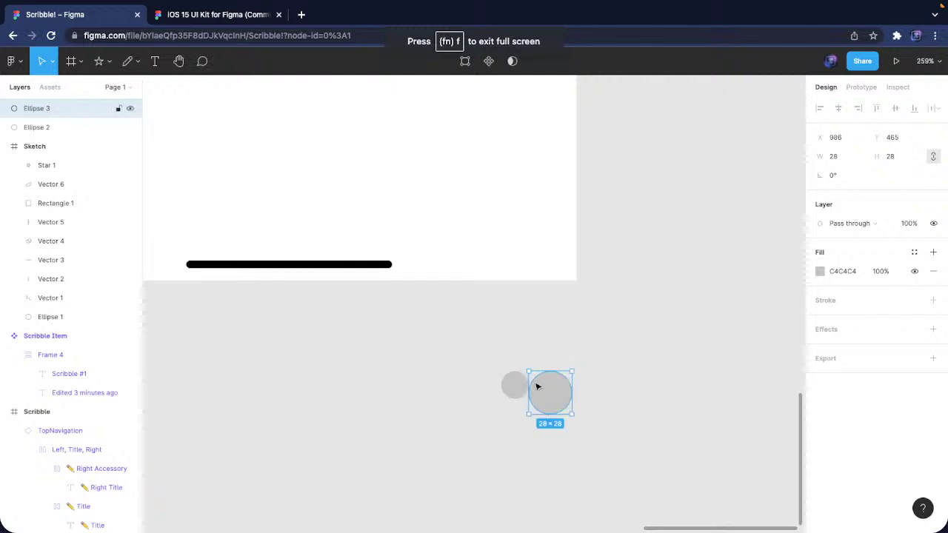
Group the two circles and center the smaller one horizontally and vertically within the larger one
{"action": "left_click", "coordinate": [520, 388], "text": "shift"}
{"action": "key", "text": "super+g"}
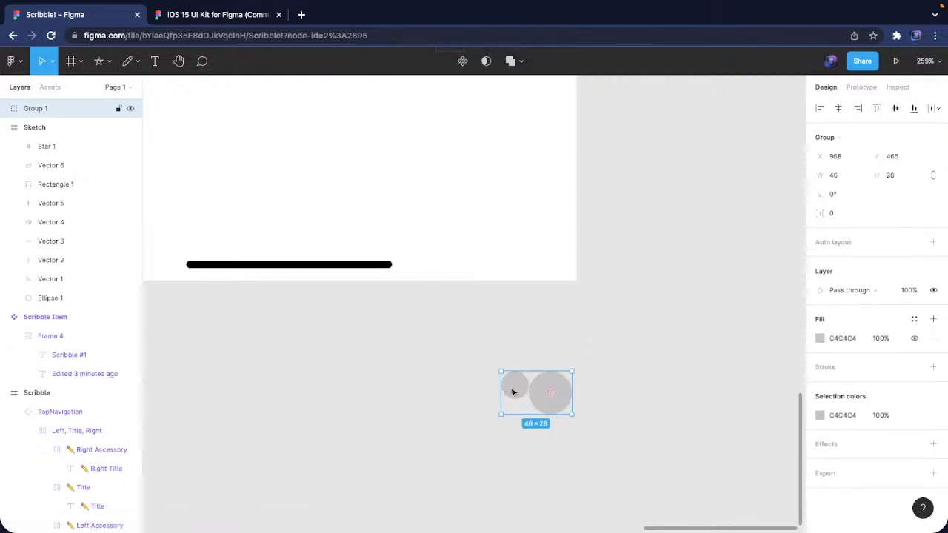
{"action": "double_click", "coordinate": [512, 391]}
{"action": "left_click", "coordinate": [839, 108]}
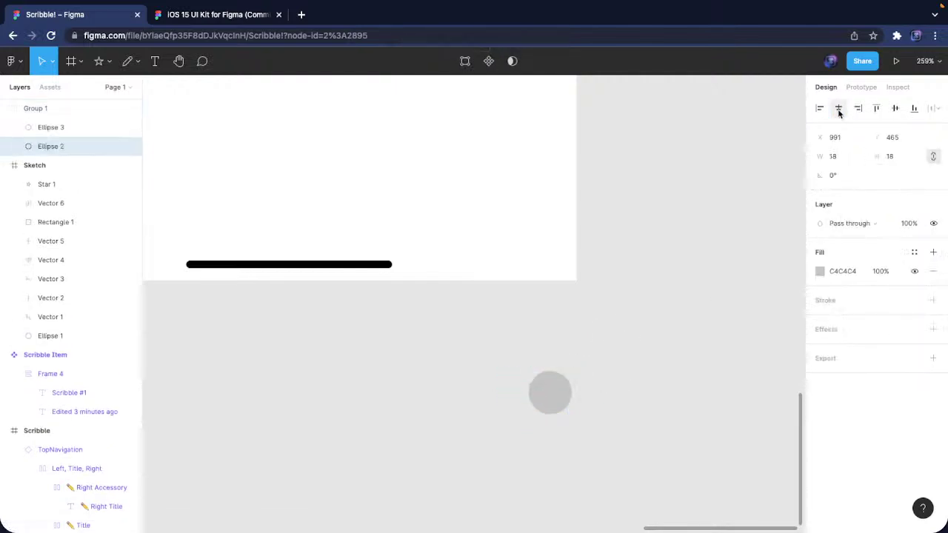
{"action": "left_click", "coordinate": [895, 109]}
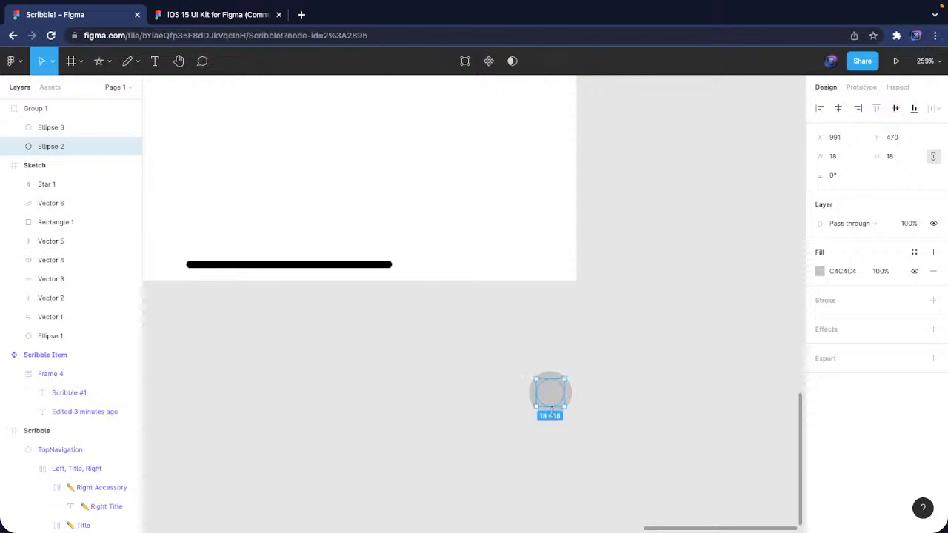
Fill the smaller circle with black and move its layer above the larger circle in the group
{"action": "left_click", "coordinate": [849, 273]}
{"action": "type", "text": "0"}
{"action": "key", "text": "Return"}
{"action": "left_click_drag", "start_coordinate": [64, 151], "coordinate": [65, 120]}
{"action": "left_click", "coordinate": [508, 440]}
{"action": "scroll", "coordinate": [588, 407], "scroll_direction": "up", "scroll_amount": 6}
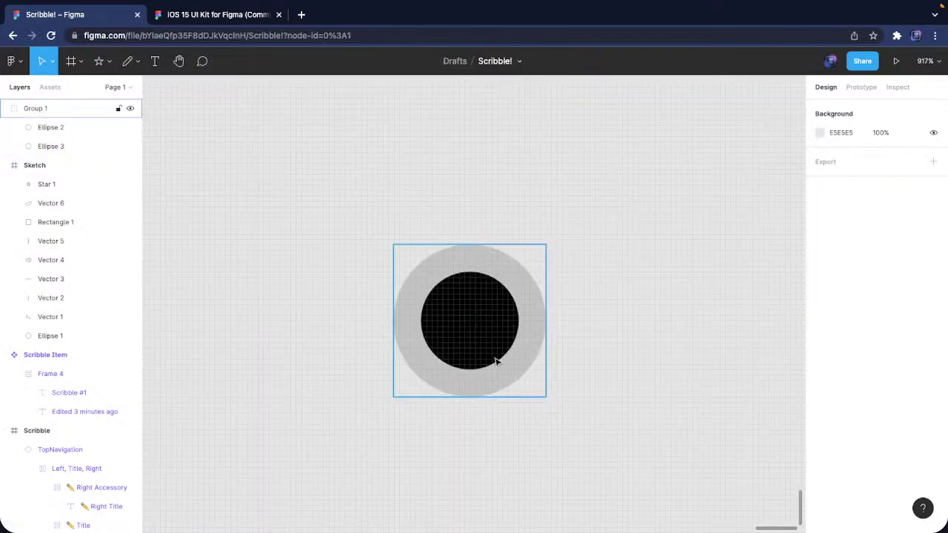
Remove the larger circle's fill and give it a black inside stroke with a width of 3
{"action": "left_click", "coordinate": [497, 361]}
{"action": "left_click", "coordinate": [39, 147]}
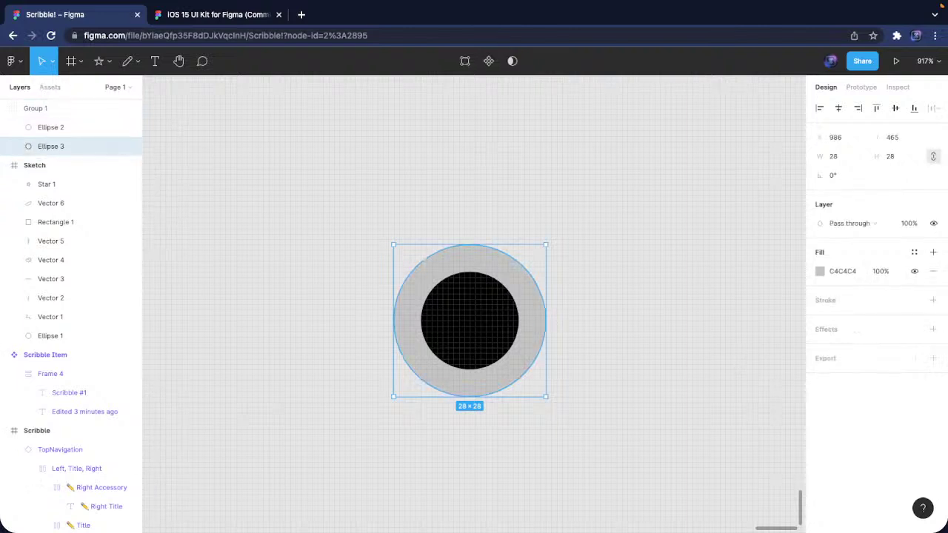
{"action": "left_click", "coordinate": [934, 271]}
{"action": "left_click", "coordinate": [934, 281]}
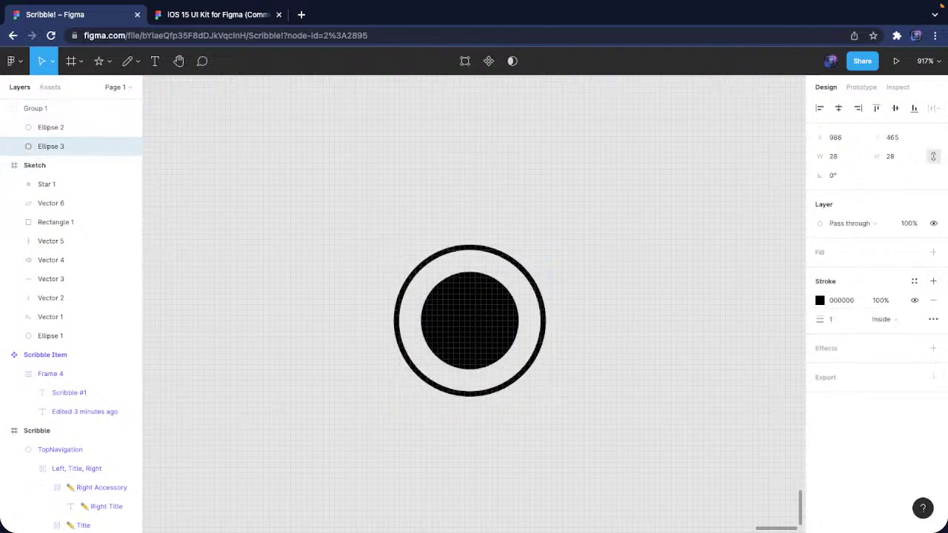
{"action": "left_click", "coordinate": [850, 317]}
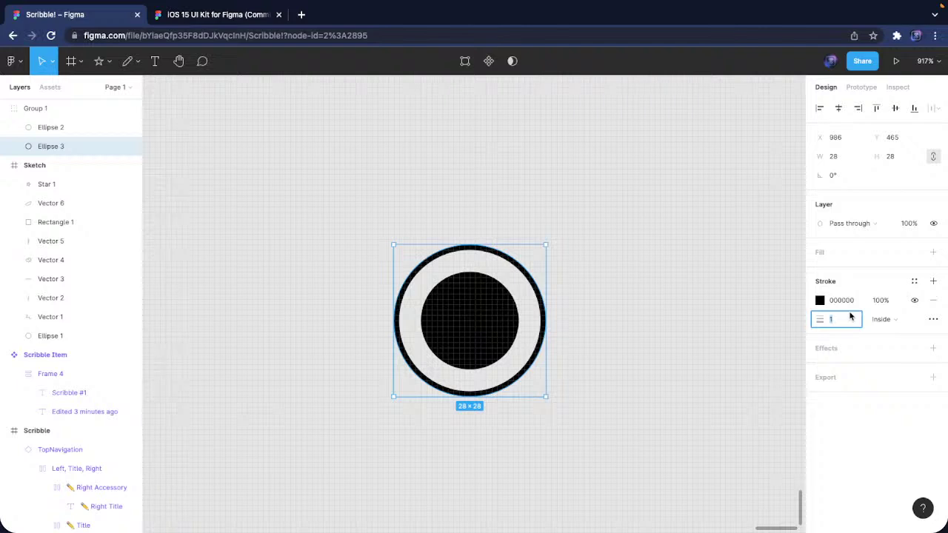
{"action": "key", "text": "Up"}
{"action": "key", "text": "Up"}
{"action": "key", "text": "Up"}
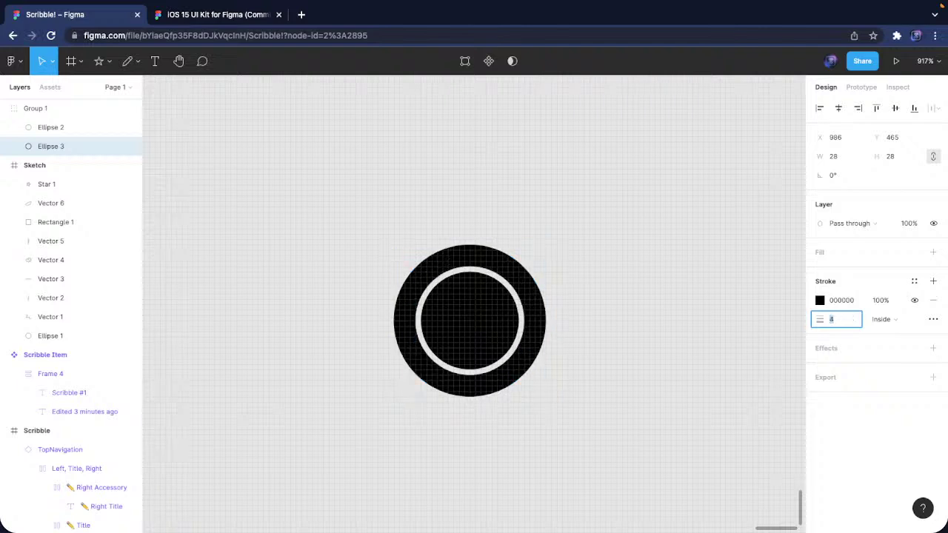
{"action": "key", "text": "Up"}
{"action": "left_click", "coordinate": [820, 301]}
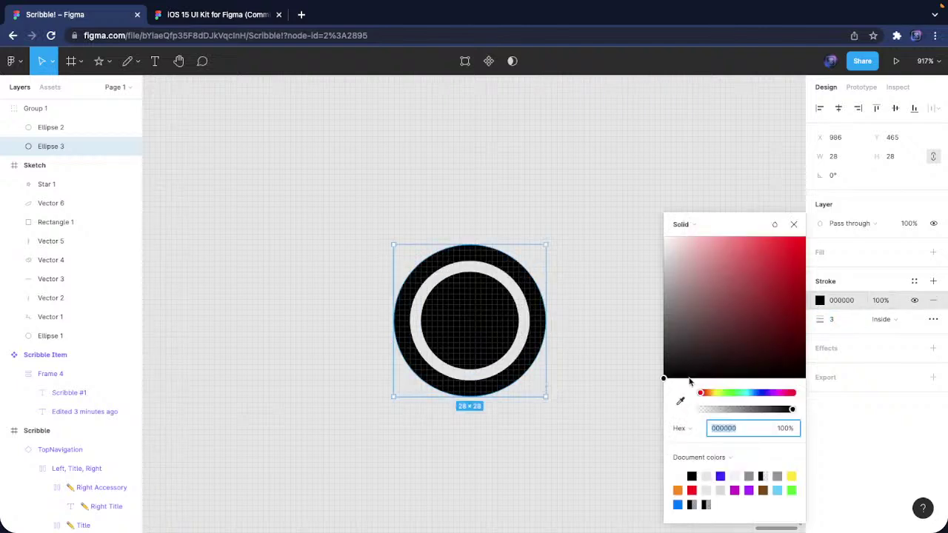
{"action": "left_click", "coordinate": [546, 398]}
{"action": "double_click", "coordinate": [528, 373]}
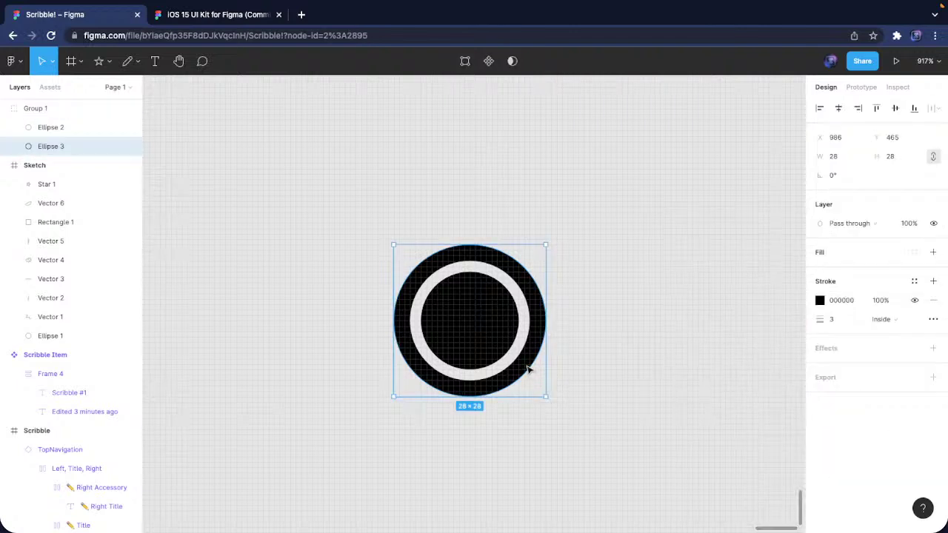
Change the larger circle's stroke paint to an angular gradient after trying the linear, radial and diamond types
{"action": "left_click", "coordinate": [820, 302]}
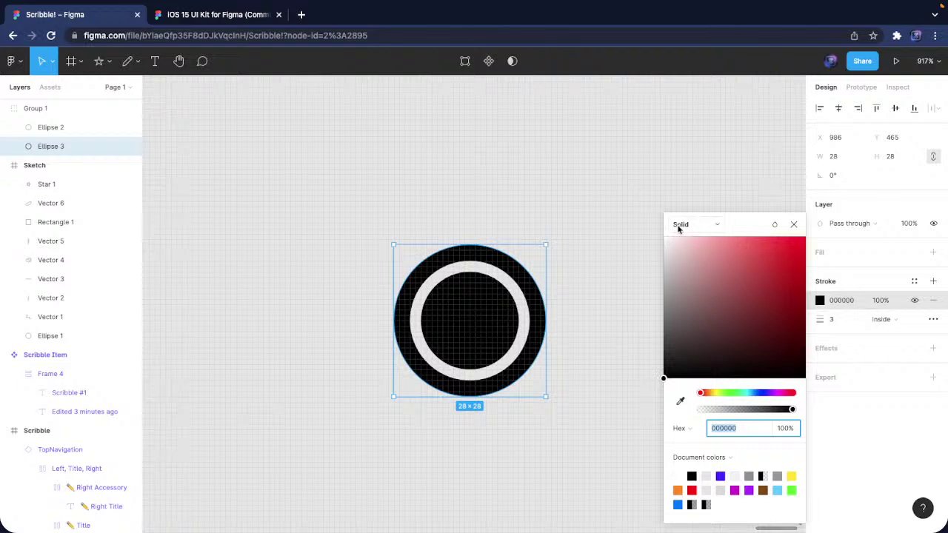
{"action": "left_click", "coordinate": [678, 225]}
{"action": "left_click", "coordinate": [680, 236]}
{"action": "left_click", "coordinate": [686, 191]}
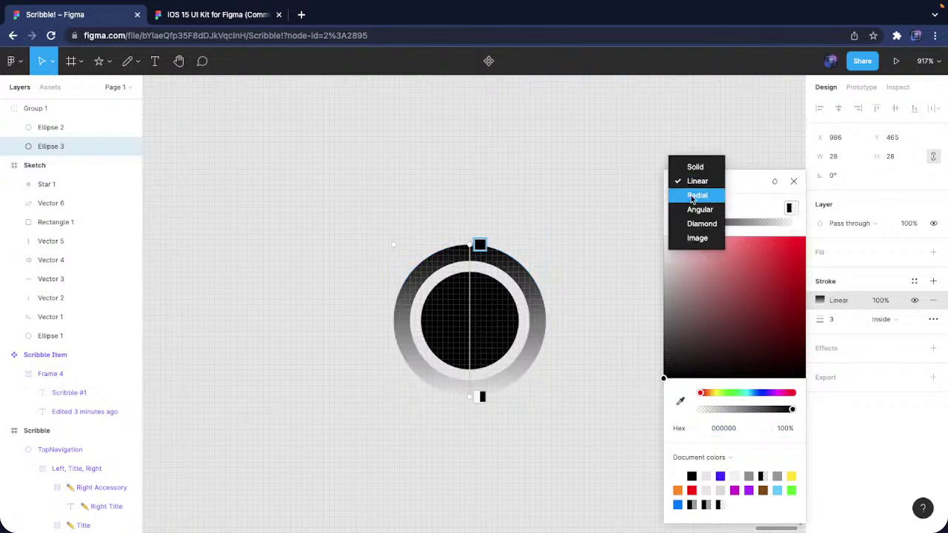
{"action": "left_click", "coordinate": [698, 195]}
{"action": "left_click", "coordinate": [692, 180]}
{"action": "left_click", "coordinate": [701, 210]}
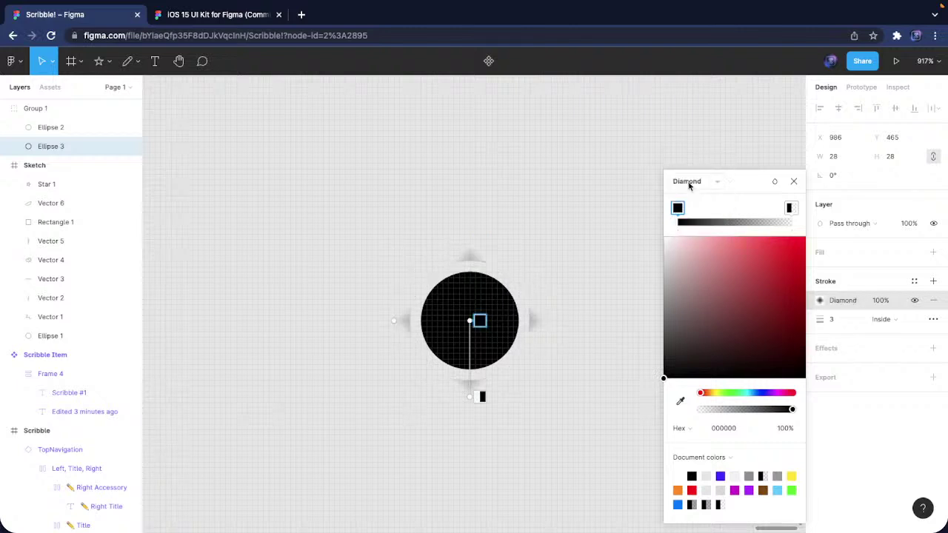
{"action": "left_click", "coordinate": [690, 184]}
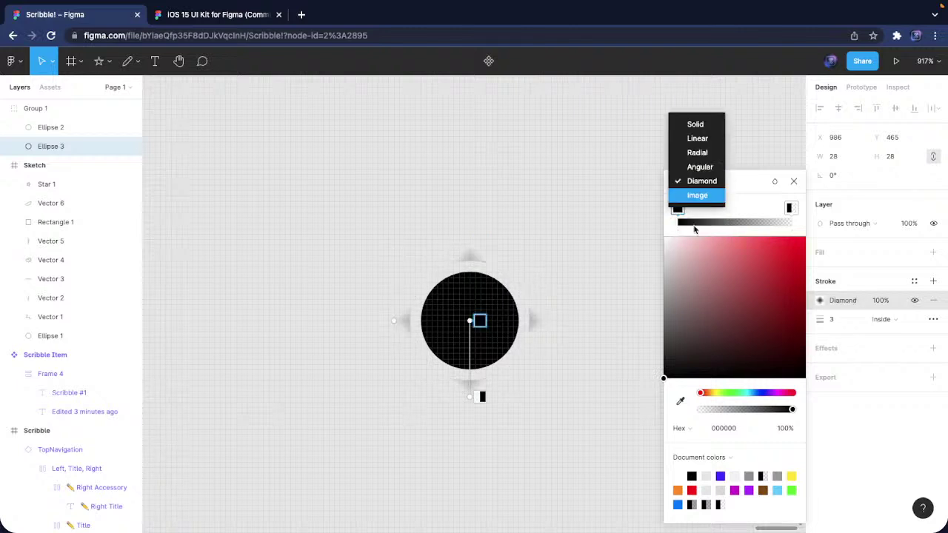
{"action": "left_click", "coordinate": [689, 172]}
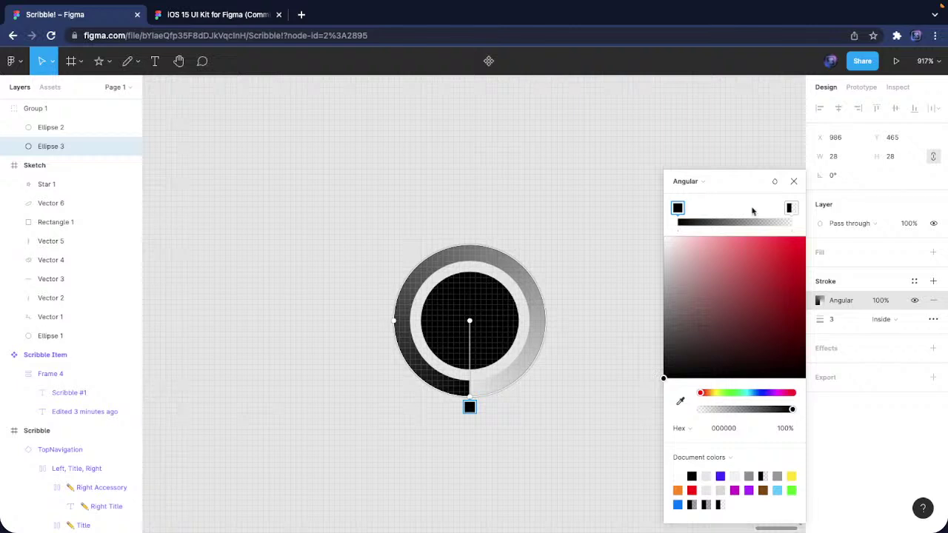
Delete the transparent gradient stop, colour the remaining stop red FF0000, and add a violet 8000FF stop at the other end
{"action": "left_click", "coordinate": [791, 208]}
{"action": "key", "text": "Delete"}
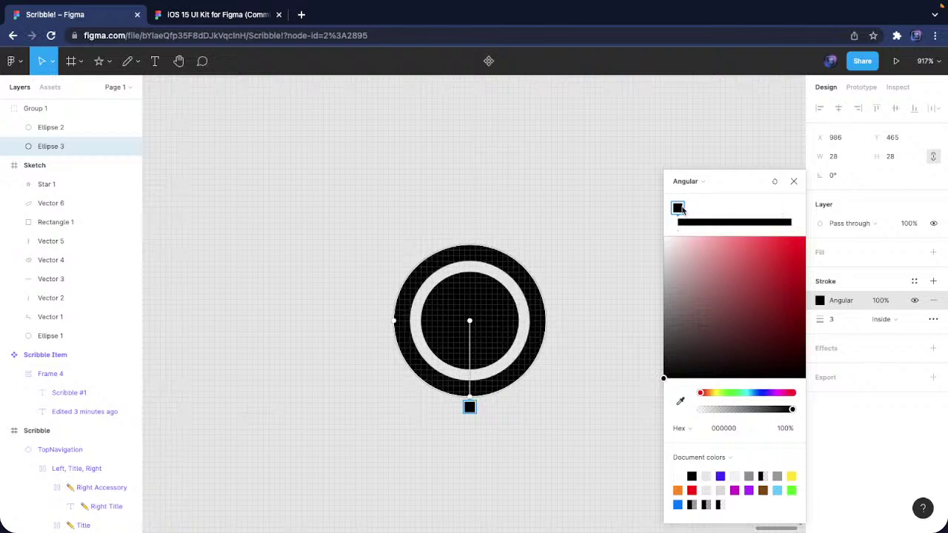
{"action": "mouse_move", "coordinate": [710, 279]}
{"action": "left_mouse_down"}
{"action": "mouse_move", "coordinate": [779, 275]}
{"action": "mouse_move", "coordinate": [815, 228]}
{"action": "left_mouse_up"}
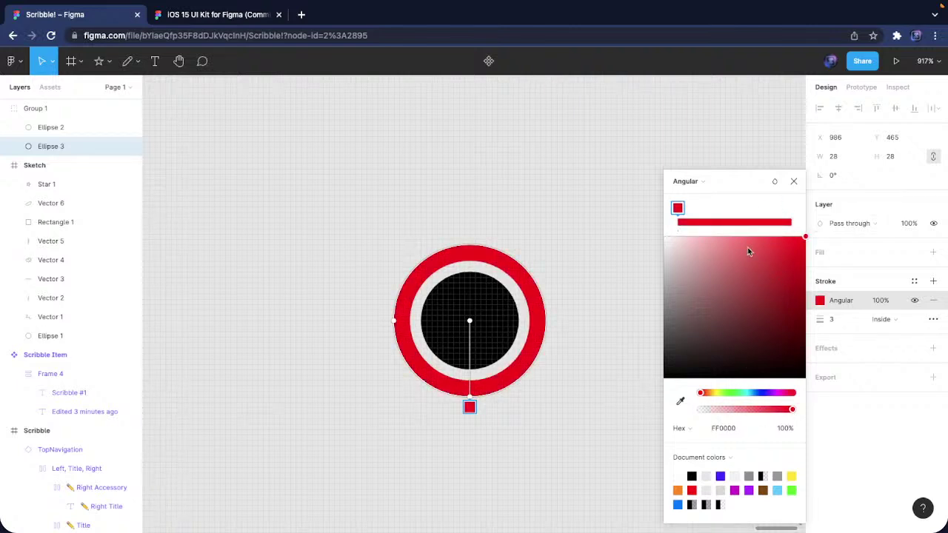
{"action": "left_click", "coordinate": [789, 223]}
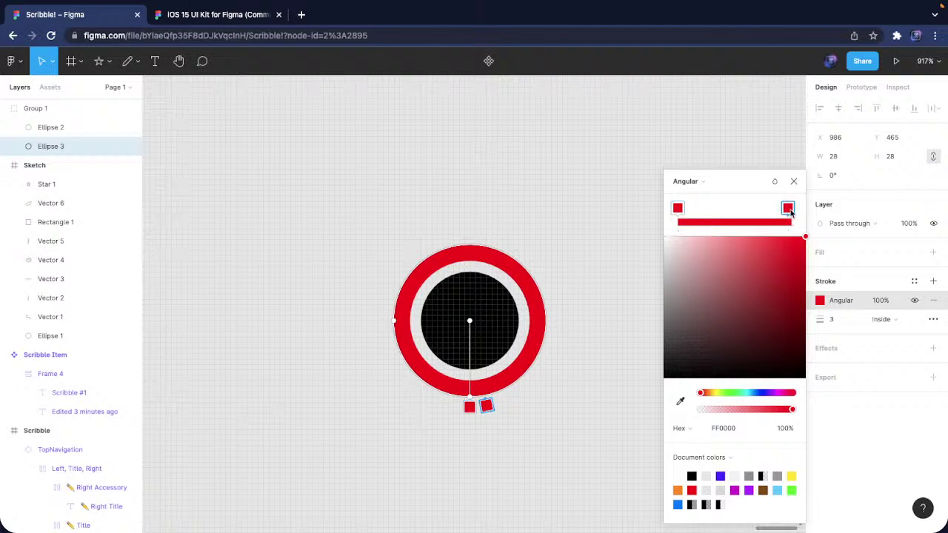
{"action": "left_click", "coordinate": [770, 395]}
Add an orange C16800 stop near the red end of the gradient and spread further stops toward the violet end
{"action": "left_click", "coordinate": [735, 222]}
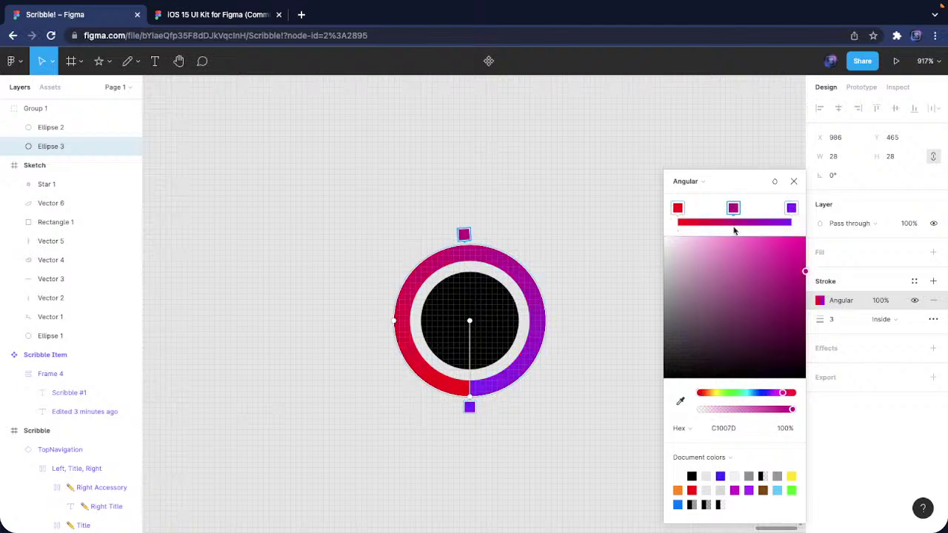
{"action": "left_click", "coordinate": [709, 394]}
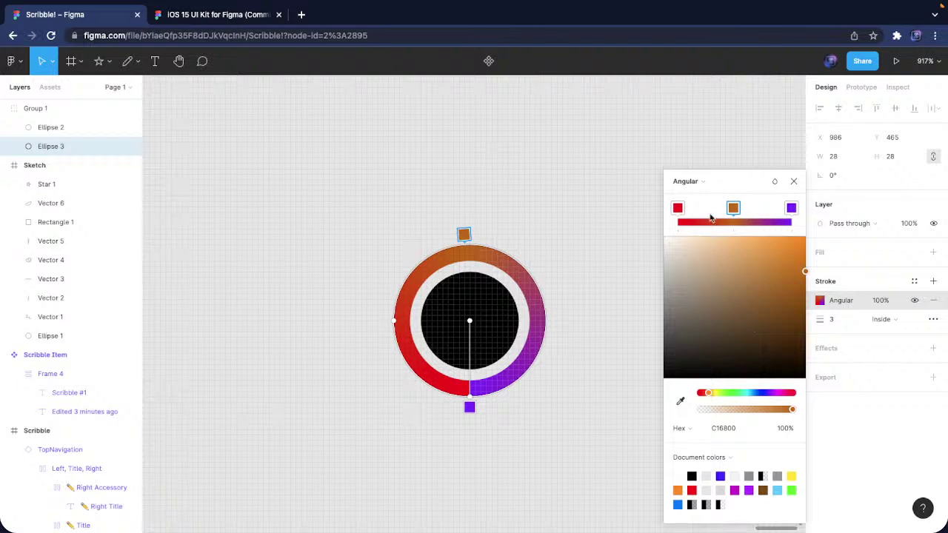
{"action": "left_click_drag", "start_coordinate": [729, 209], "coordinate": [700, 211]}
{"action": "left_click", "coordinate": [716, 223]}
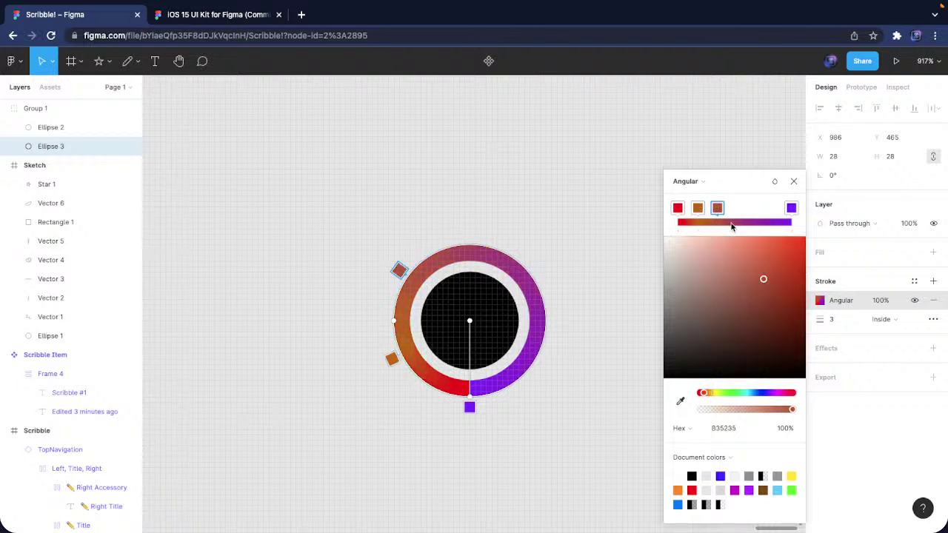
{"action": "left_click", "coordinate": [739, 224]}
{"action": "left_click", "coordinate": [763, 224]}
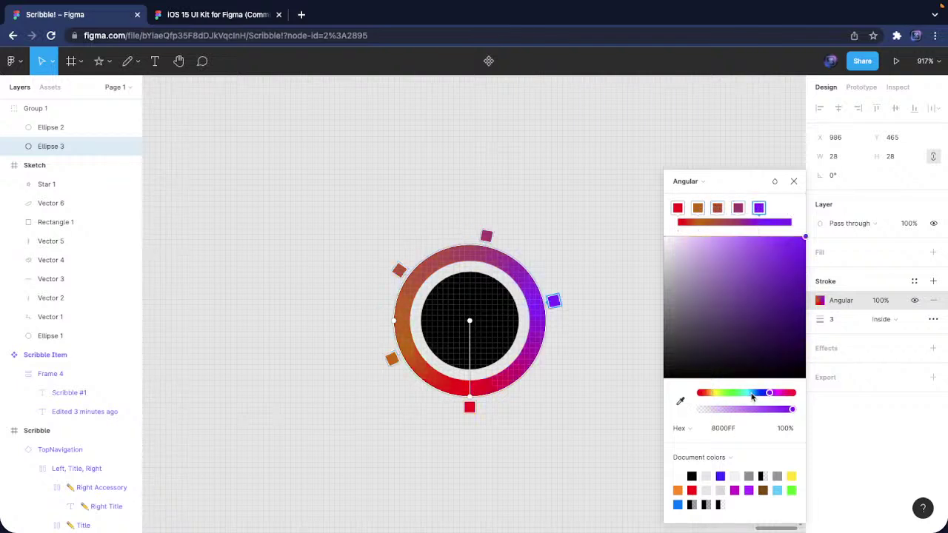
Recolour the last gradient stop light blue 00B2FF and the stop before it bright green
{"action": "left_click", "coordinate": [752, 395]}
{"action": "left_click", "coordinate": [737, 208]}
{"action": "left_click", "coordinate": [734, 394]}
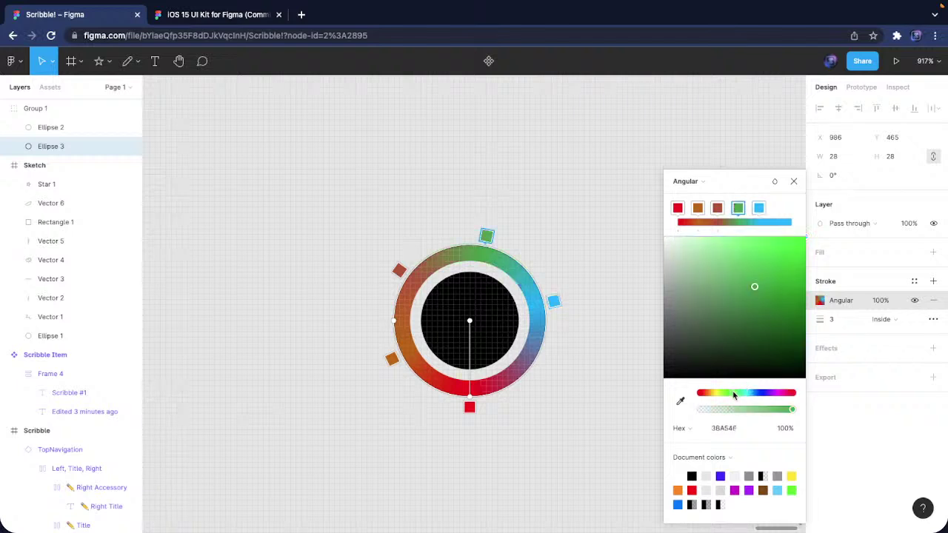
{"action": "left_click", "coordinate": [753, 245]}
Recolour the third gradient stop bright yellow and brighten the second stop to a vivid orange
{"action": "left_click", "coordinate": [718, 211]}
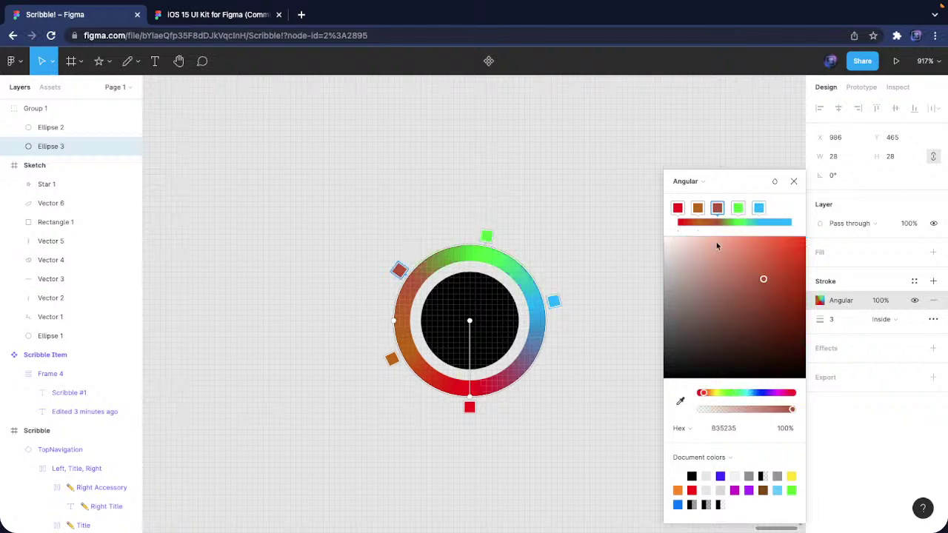
{"action": "left_click", "coordinate": [715, 393]}
{"action": "left_click_drag", "start_coordinate": [760, 345], "coordinate": [806, 215]}
{"action": "left_click", "coordinate": [698, 208]}
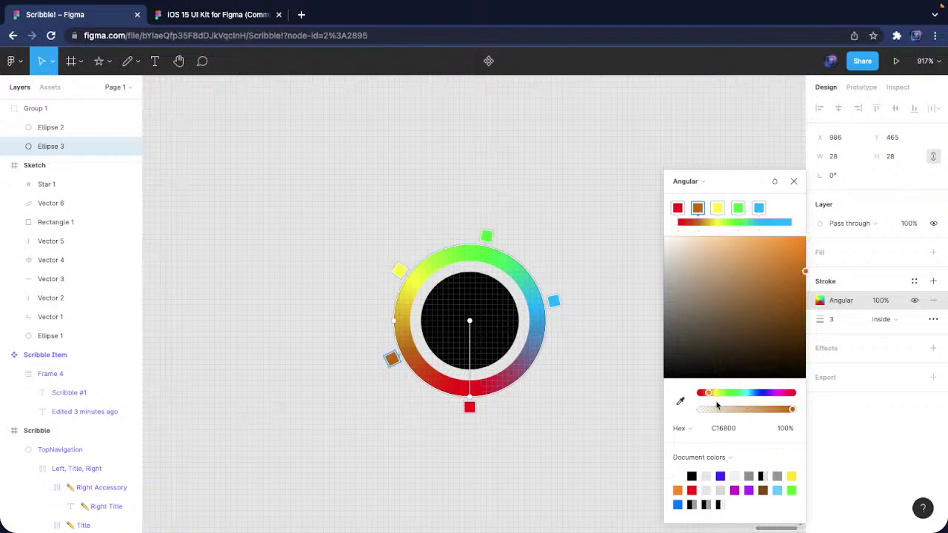
{"action": "left_click_drag", "start_coordinate": [730, 369], "coordinate": [829, 193]}
Add a sixth stop after the light blue one, colour it violet 6100FF, and close the gradient settings
{"action": "left_click", "coordinate": [776, 224]}
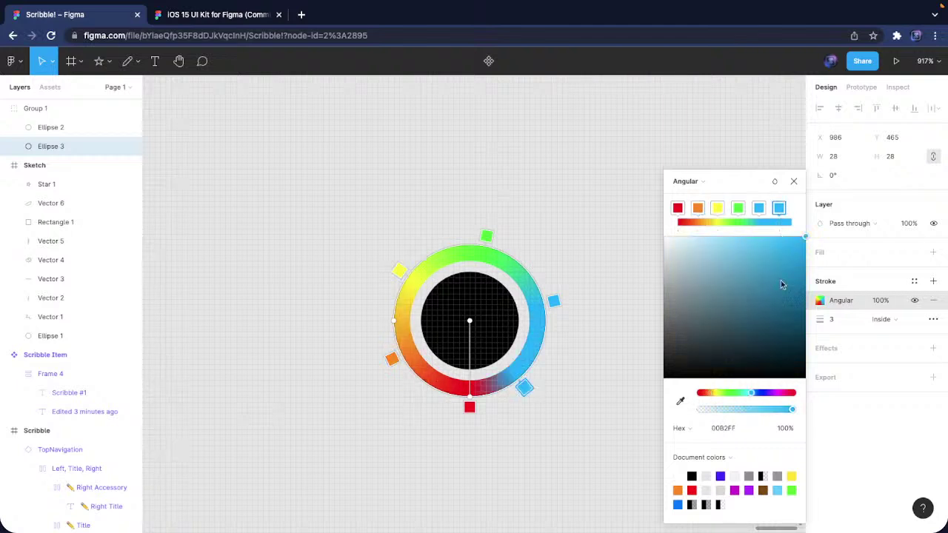
{"action": "left_click", "coordinate": [769, 393]}
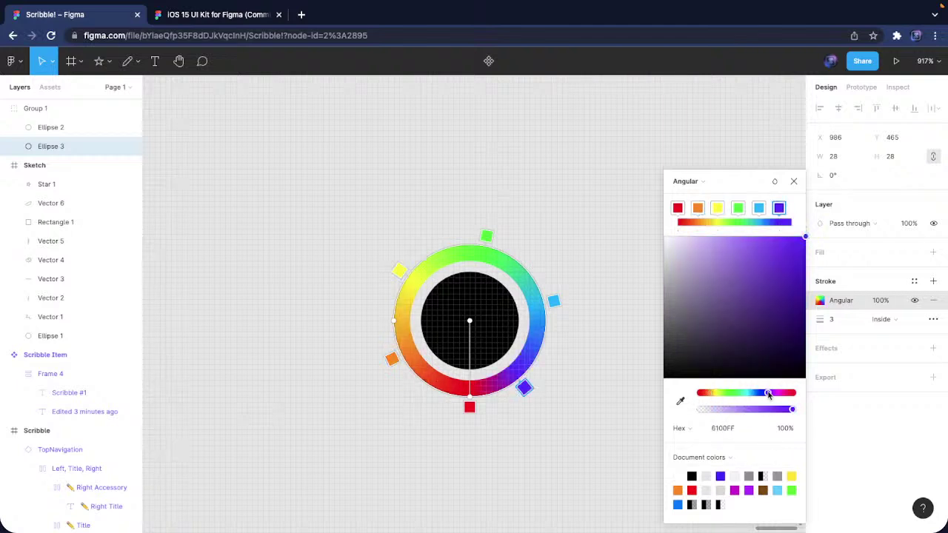
{"action": "key", "text": "Escape"}
{"action": "left_click", "coordinate": [629, 415]}
Move the color-picker group into the lower part of the Scribble screen at X 237, Y 691
{"action": "scroll", "coordinate": [514, 360], "scroll_direction": "down", "scroll_amount": 10}
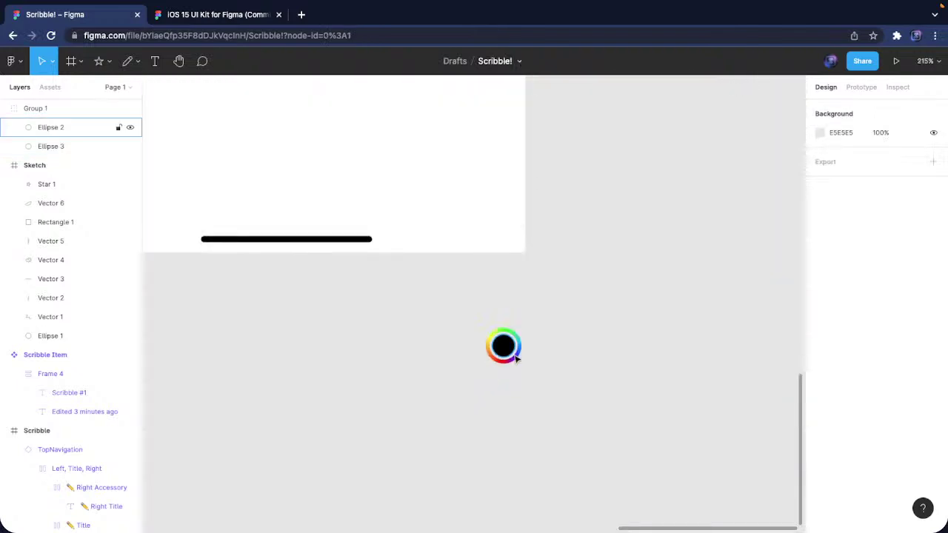
{"action": "left_click", "coordinate": [516, 359]}
{"action": "scroll", "coordinate": [511, 354], "scroll_direction": "down", "scroll_amount": 3}
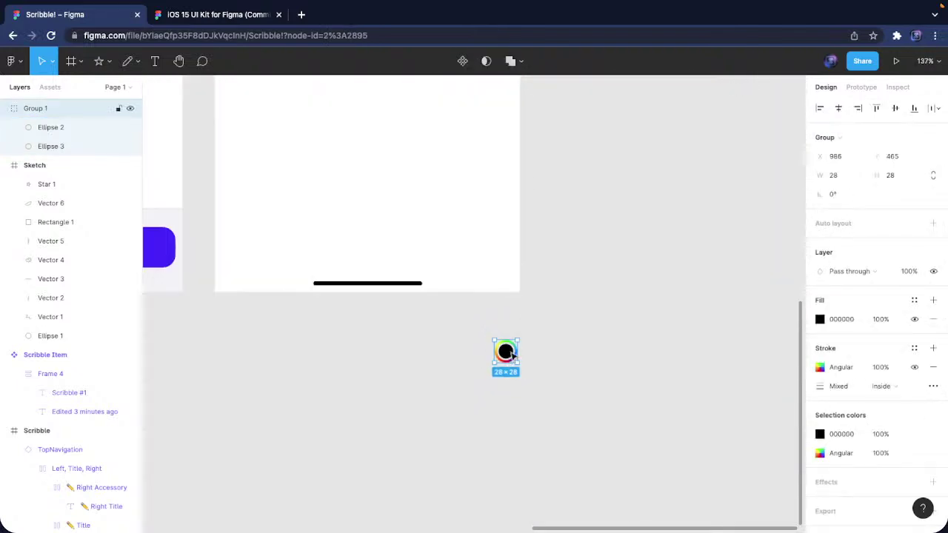
{"action": "left_click_drag", "start_coordinate": [511, 354], "coordinate": [430, 221]}
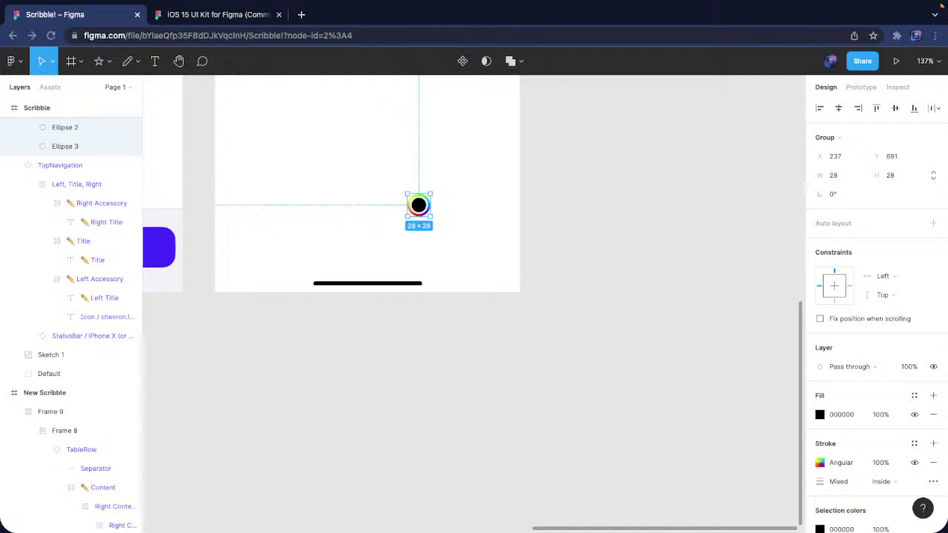
{"action": "left_click", "coordinate": [422, 250]}
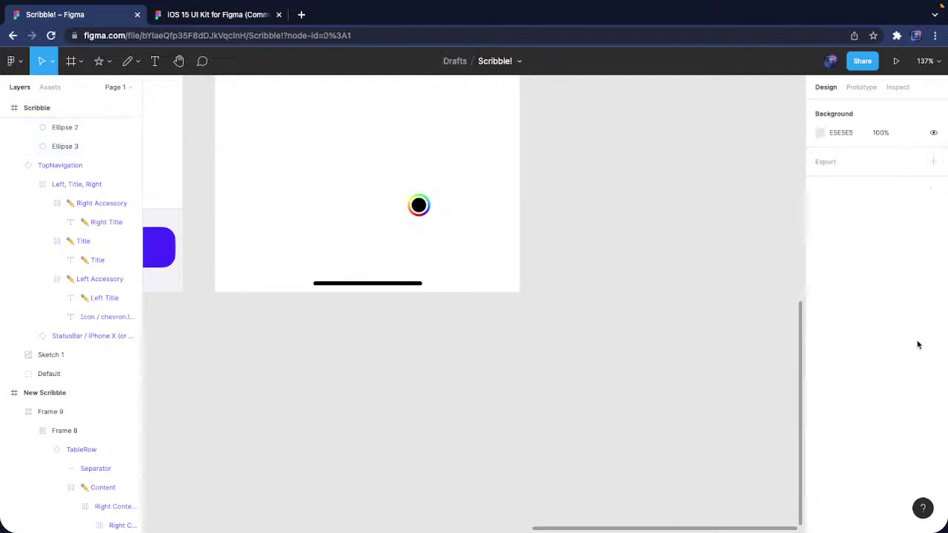
Paste the purple plus-circle icon, resize it to 28 × 28, and place it just below the color picker
{"action": "scroll", "coordinate": [538, 346], "scroll_direction": "down", "scroll_amount": 3}
{"action": "left_click", "coordinate": [454, 247]}
{"action": "left_click", "coordinate": [537, 235]}
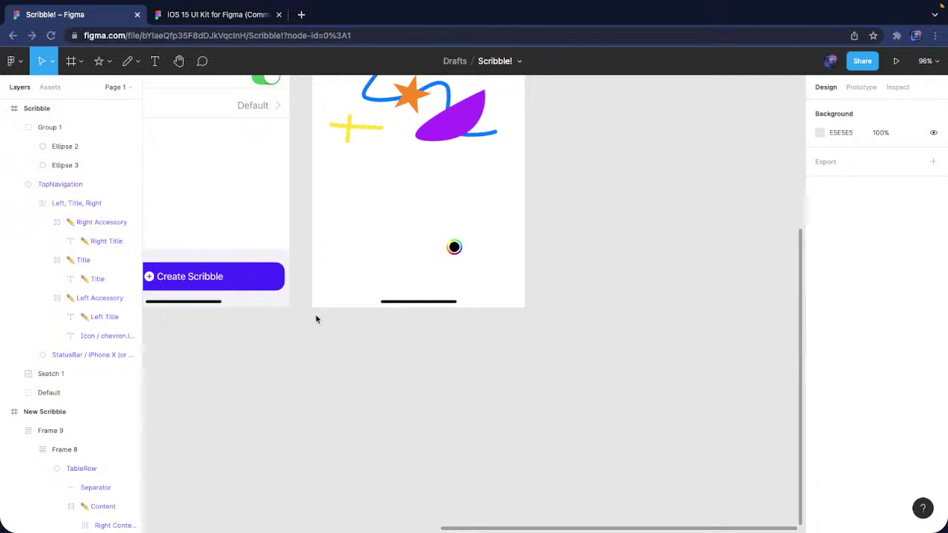
{"action": "key", "text": "ctrl+v"}
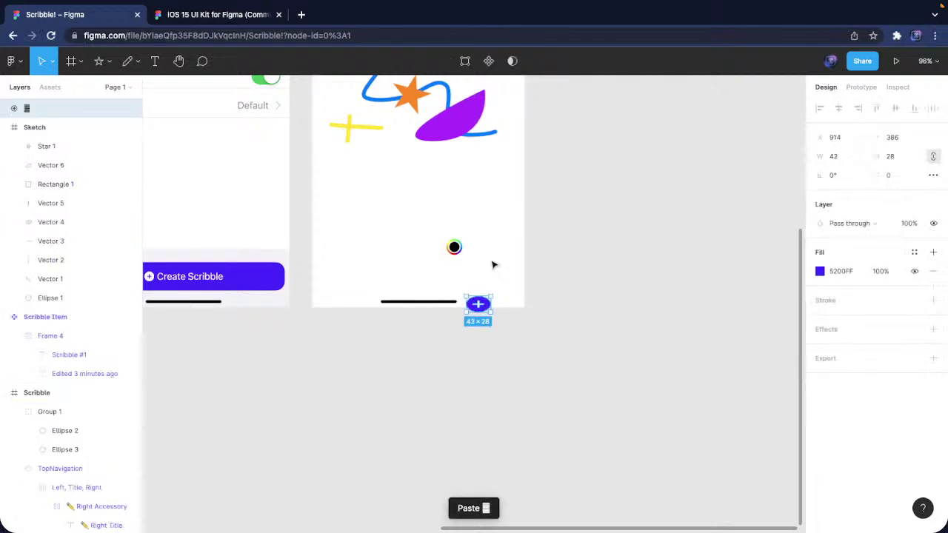
{"action": "left_click_drag", "start_coordinate": [478, 304], "coordinate": [478, 277]}
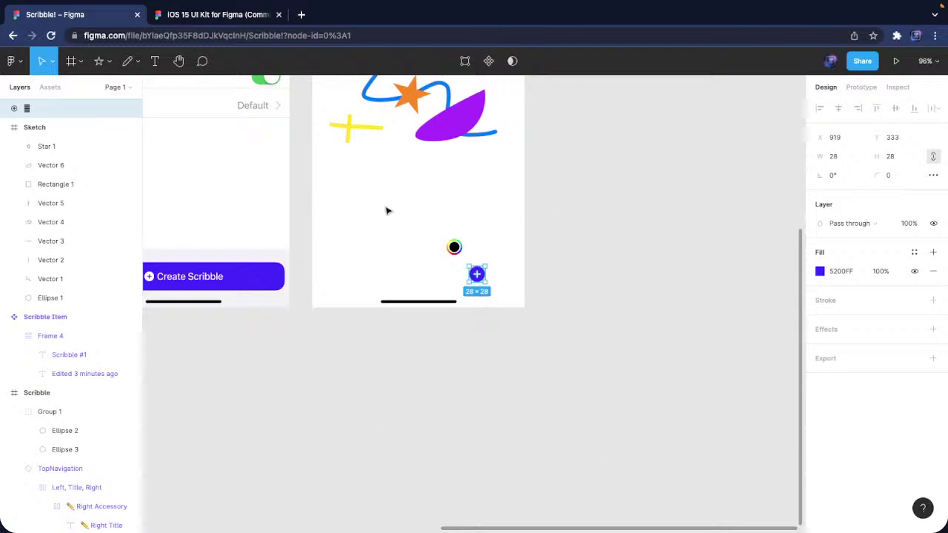
Paste the crossed pencil-and-tool icon and the circled pencil icon, placing both beside the color picker in the blank area under the sketch
{"action": "key", "text": "ctrl+v"}
{"action": "left_click_drag", "start_coordinate": [475, 304], "coordinate": [399, 207]}
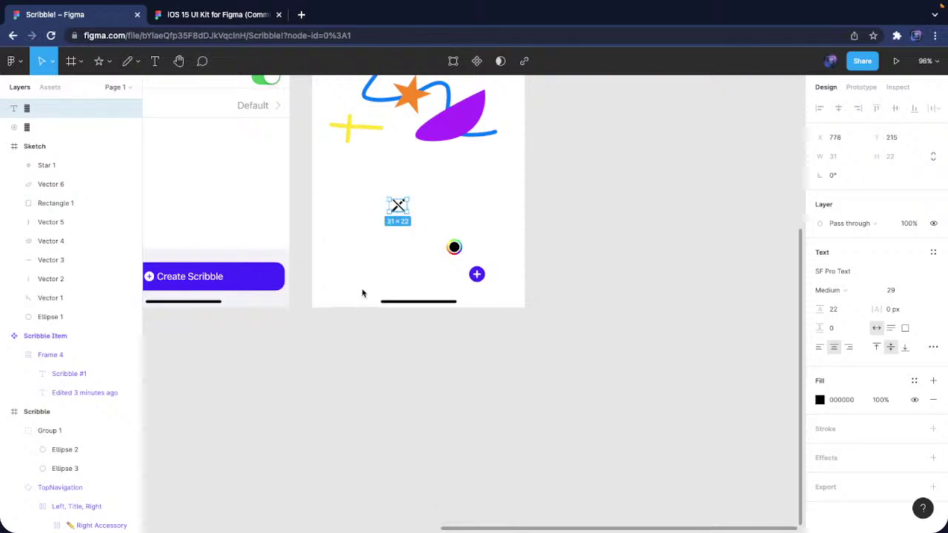
{"action": "left_click", "coordinate": [411, 286]}
{"action": "key", "text": "ctrl+v"}
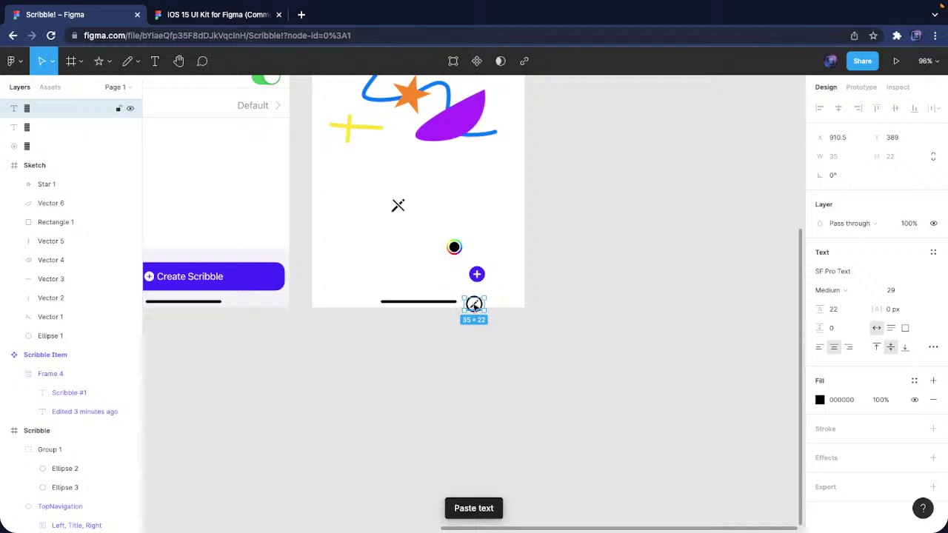
{"action": "left_click_drag", "start_coordinate": [474, 307], "coordinate": [389, 241]}
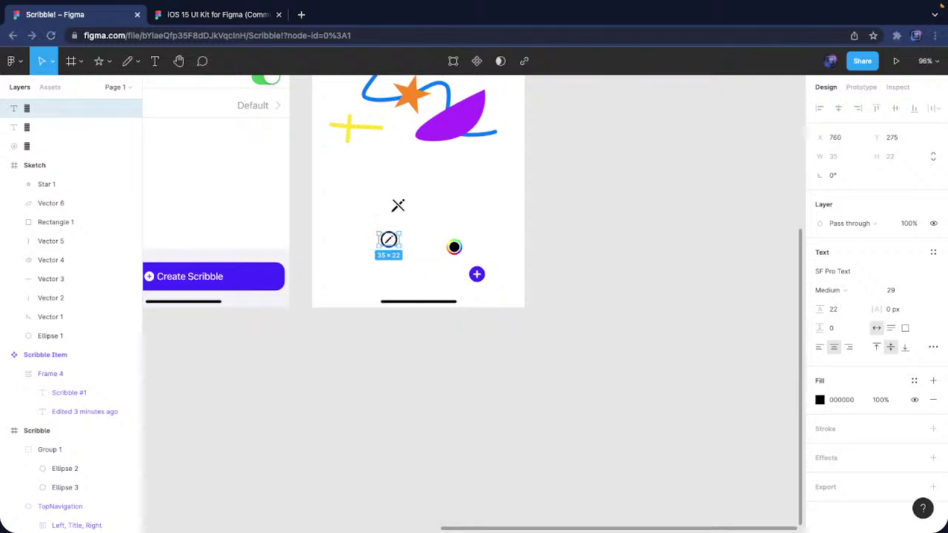
{"action": "left_click", "coordinate": [406, 256]}
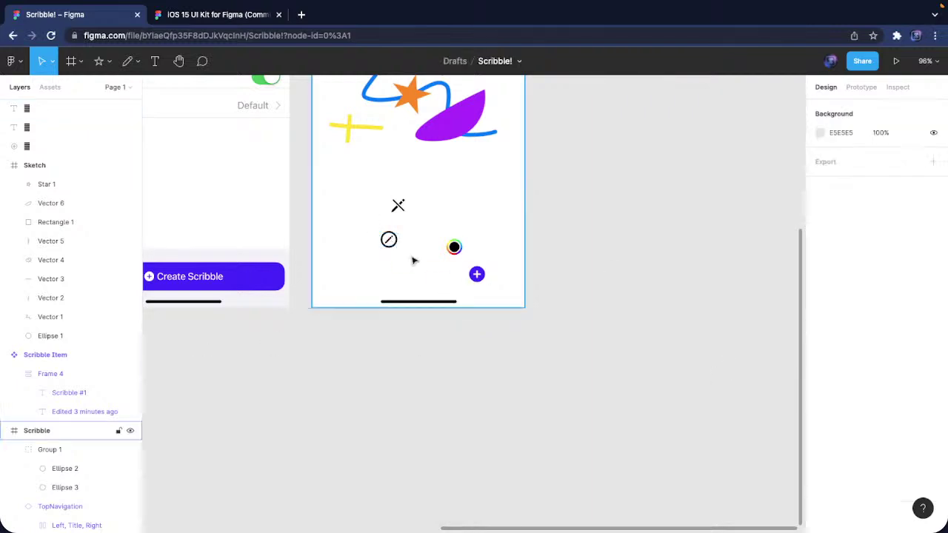
Paste the circled pen-tip icon and set its fill to 000000
{"action": "key", "text": "ctrl+v"}
{"action": "left_click", "coordinate": [835, 399]}
{"action": "type", "text": "000000"}
{"action": "key", "text": "Return"}
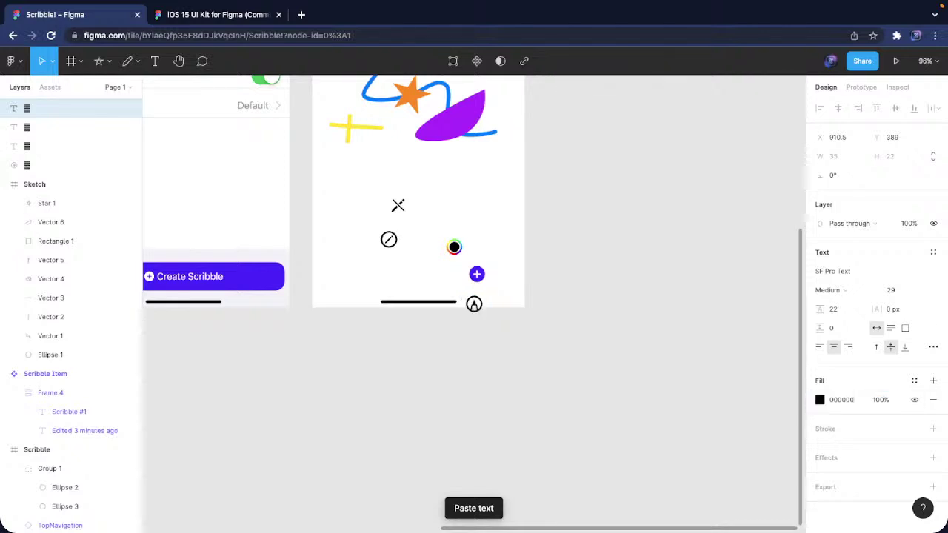
Move the circled pen-tip icon beside the crossed and circled pencil icons in the blank area under the sketch
{"action": "left_click_drag", "start_coordinate": [477, 308], "coordinate": [372, 222]}
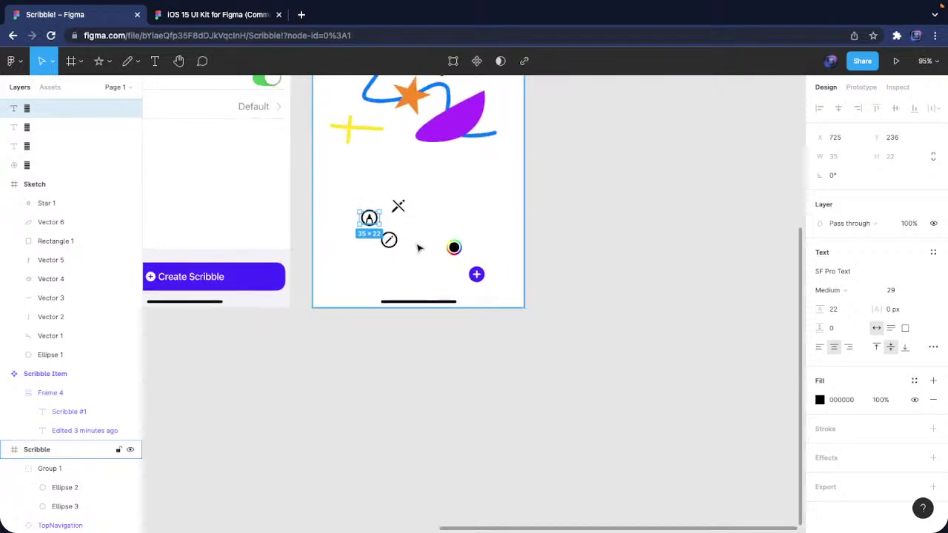
{"action": "scroll", "coordinate": [415, 249], "scroll_direction": "up", "scroll_amount": 5}
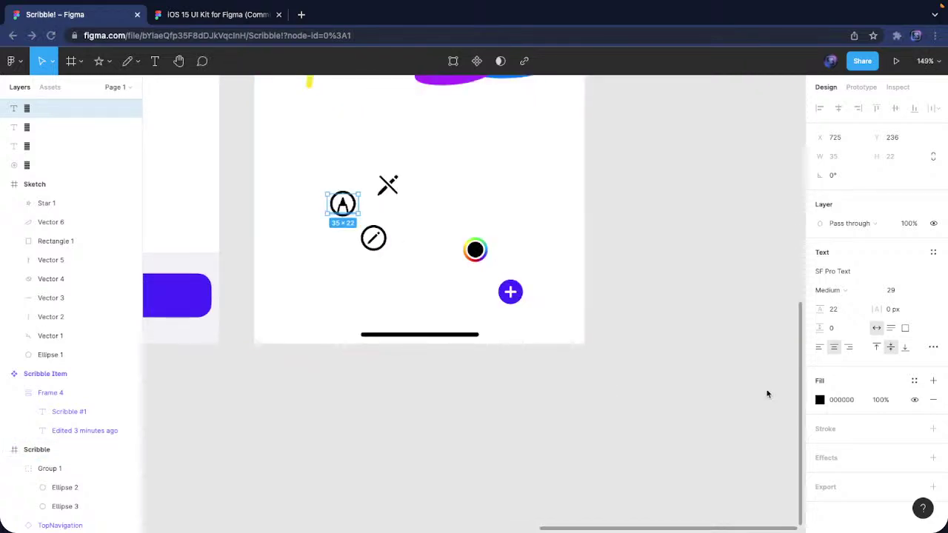
Arrange the color picker and the purple plus icon in a horizontal auto-layout row with a spacing of 8
{"action": "left_click", "coordinate": [475, 249]}
{"action": "left_click", "coordinate": [511, 292], "text": "shift"}
{"action": "right_click", "coordinate": [518, 295]}
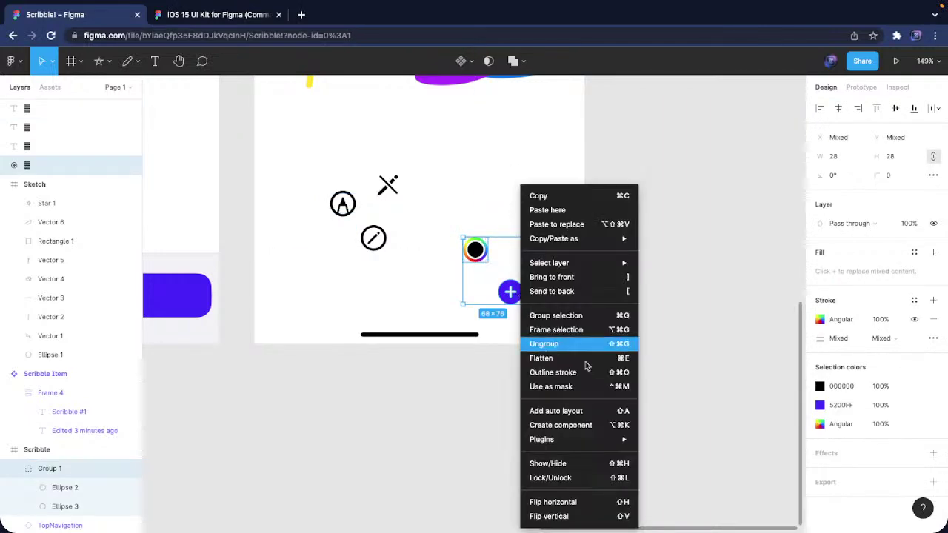
{"action": "left_click", "coordinate": [551, 411]}
{"action": "left_click", "coordinate": [837, 262]}
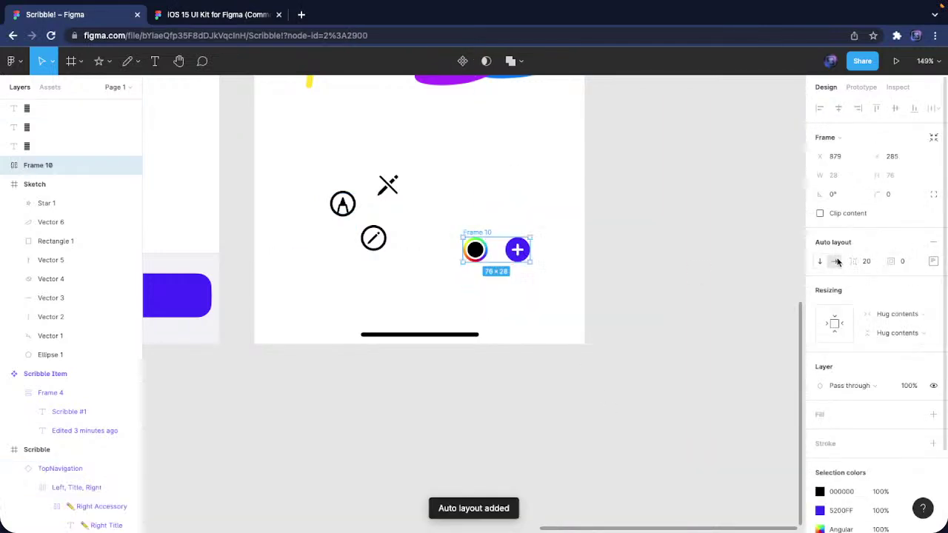
{"action": "scroll", "coordinate": [523, 445], "scroll_direction": "down", "scroll_amount": 5}
Paste the color-picker row into the Scribble frame and place it just below the sketch's purple shape
{"action": "mouse_move", "coordinate": [515, 363]}
{"action": "left_mouse_down"}
{"action": "mouse_move", "coordinate": [523, 290]}
{"action": "mouse_move", "coordinate": [551, 280]}
{"action": "left_mouse_up"}
{"action": "scroll", "coordinate": [594, 407], "scroll_direction": "left", "scroll_amount": 2}
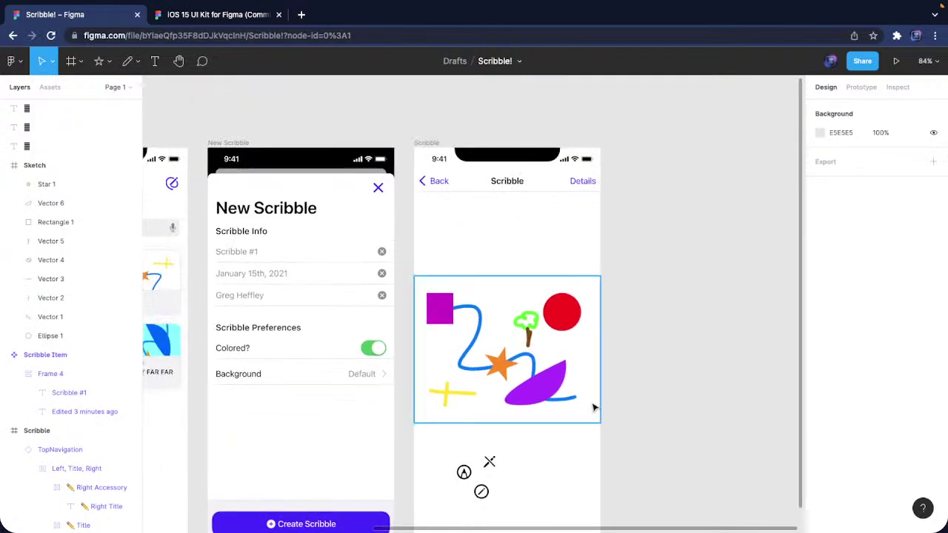
{"action": "key", "text": "super+v"}
{"action": "scroll", "coordinate": [555, 244], "scroll_direction": "down", "scroll_amount": 2}
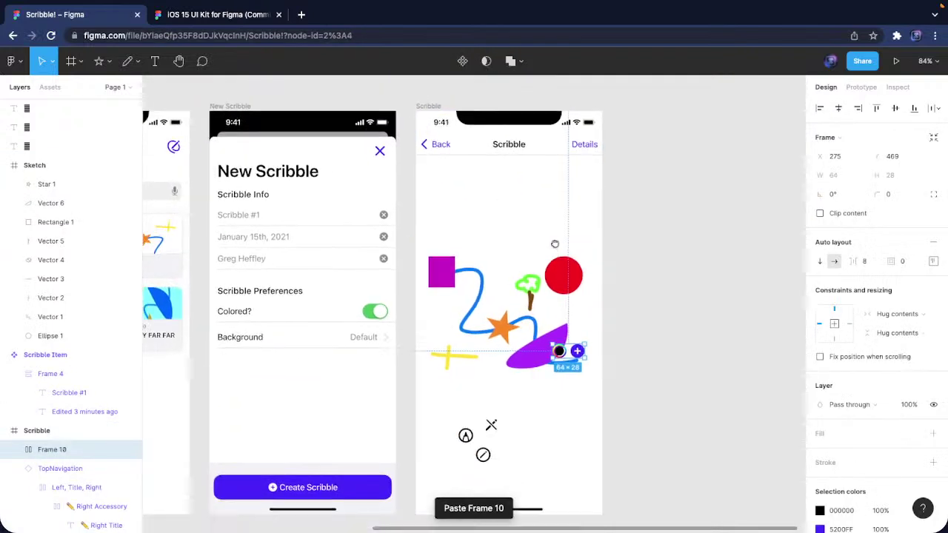
{"action": "scroll", "coordinate": [555, 244], "scroll_direction": "down", "scroll_amount": 4}
{"action": "left_click_drag", "start_coordinate": [565, 284], "coordinate": [553, 357]}
Move the three black drawing-tool icon layers into the Scribble frame
{"action": "left_click", "coordinate": [465, 367]}
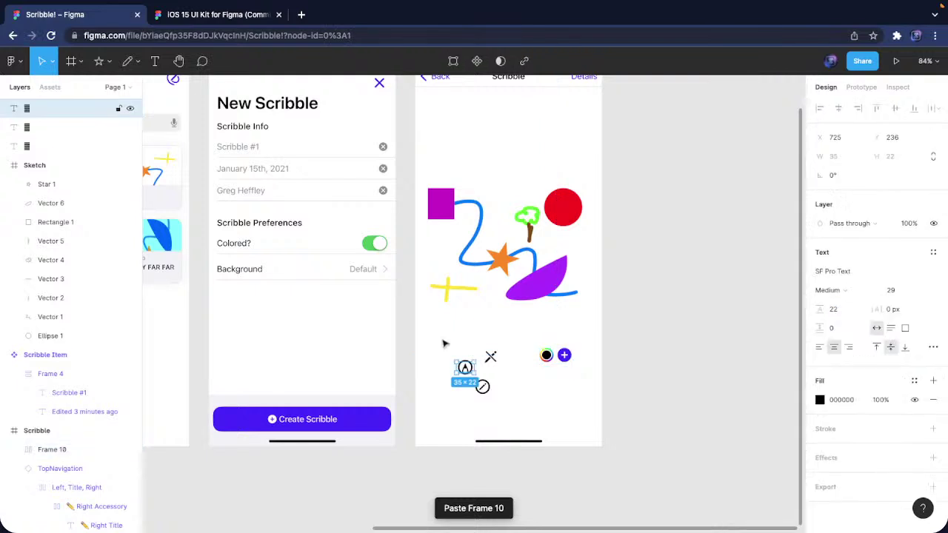
{"action": "left_click", "coordinate": [67, 146], "text": "shift"}
{"action": "left_click", "coordinate": [5, 165]}
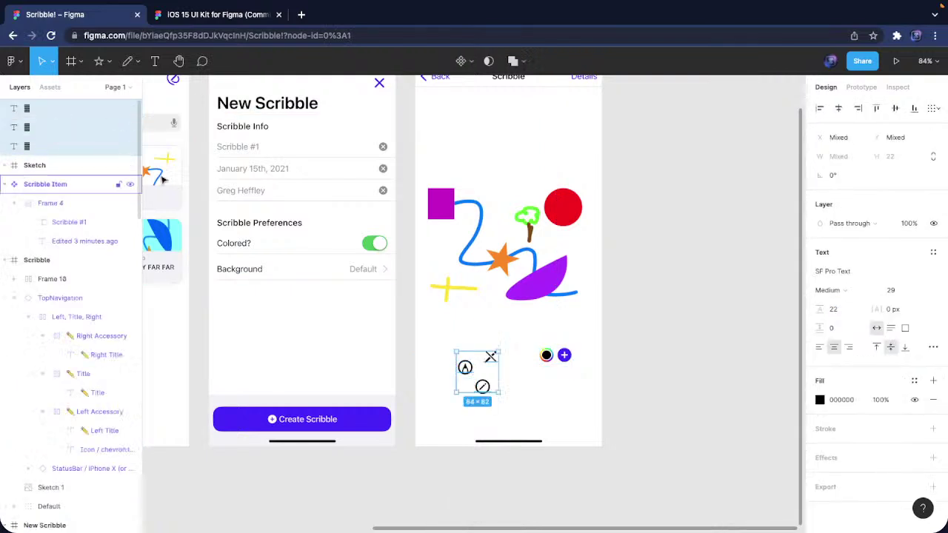
{"action": "scroll", "coordinate": [163, 179], "scroll_direction": "up", "scroll_amount": 5}
{"action": "left_click", "coordinate": [5, 185]}
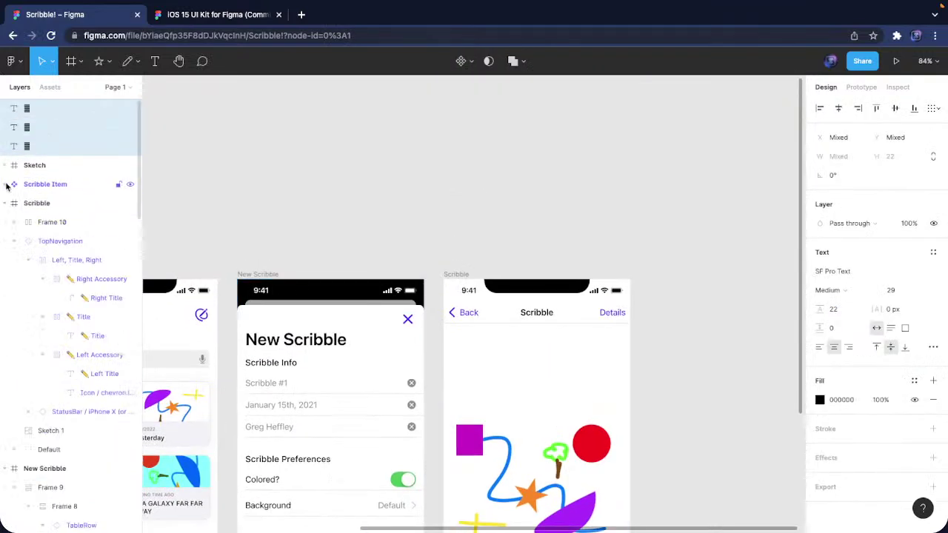
{"action": "left_click_drag", "start_coordinate": [45, 199], "coordinate": [46, 200]}
{"action": "scroll", "coordinate": [552, 352], "scroll_direction": "down", "scroll_amount": 5}
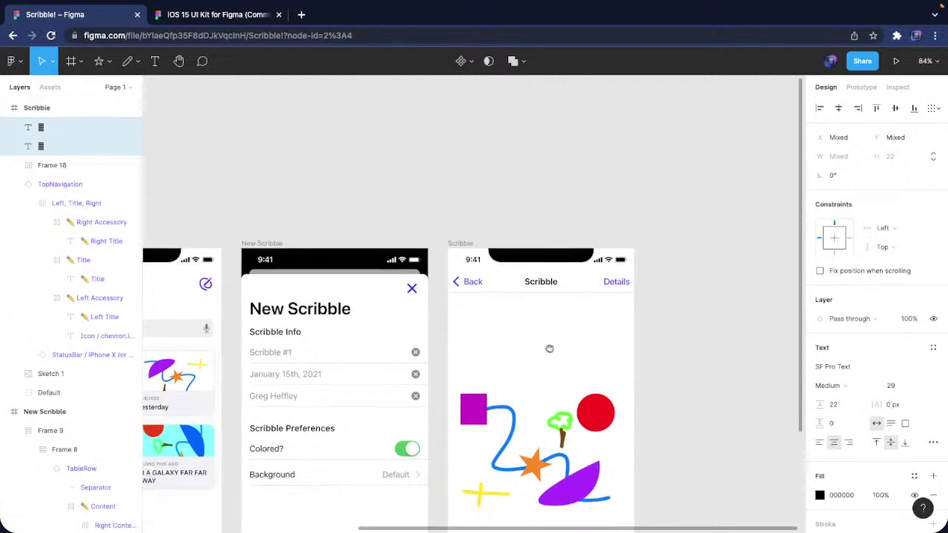
Wrap the circled pen-tip icon alone in an auto-layout frame
{"action": "scroll", "coordinate": [563, 450], "scroll_direction": "left", "scroll_amount": 3}
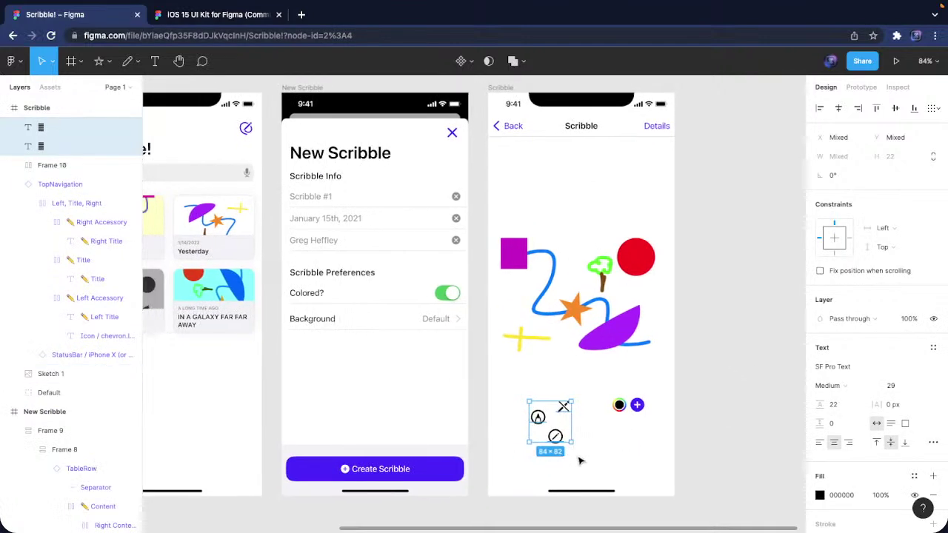
{"action": "scroll", "coordinate": [589, 458], "scroll_direction": "left", "scroll_amount": 3}
{"action": "scroll", "coordinate": [602, 456], "scroll_direction": "up", "scroll_amount": 10}
{"action": "scroll", "coordinate": [605, 454], "scroll_direction": "down", "scroll_amount": 5}
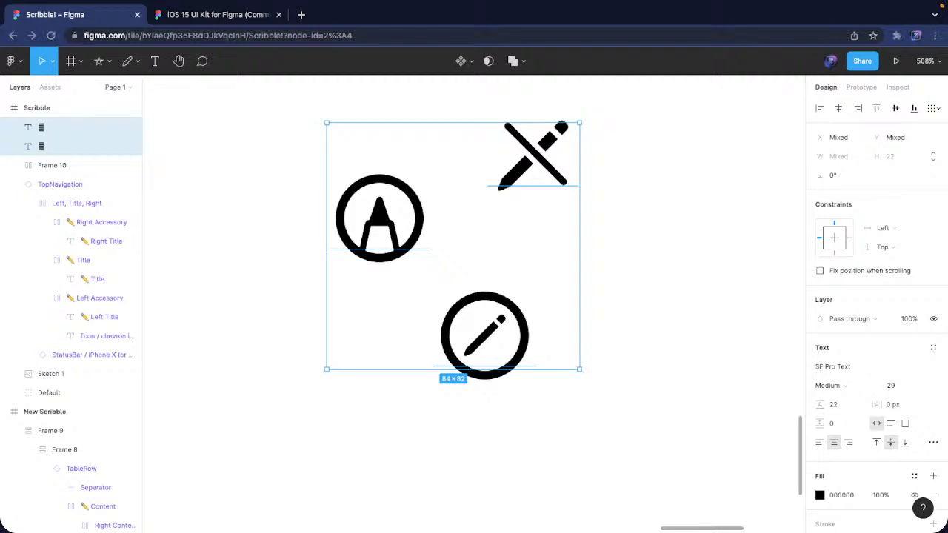
{"action": "left_click", "coordinate": [709, 276]}
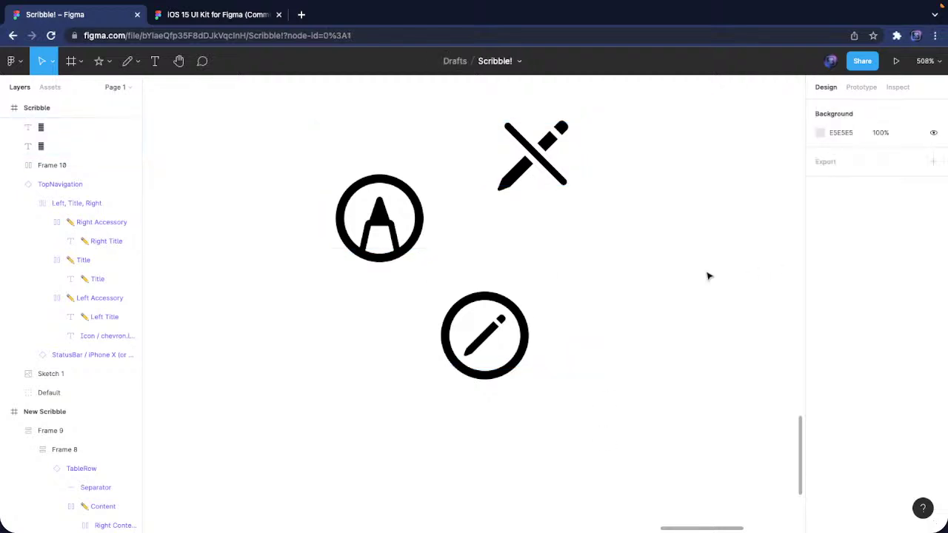
{"action": "right_click", "coordinate": [387, 245]}
{"action": "left_click", "coordinate": [478, 409]}
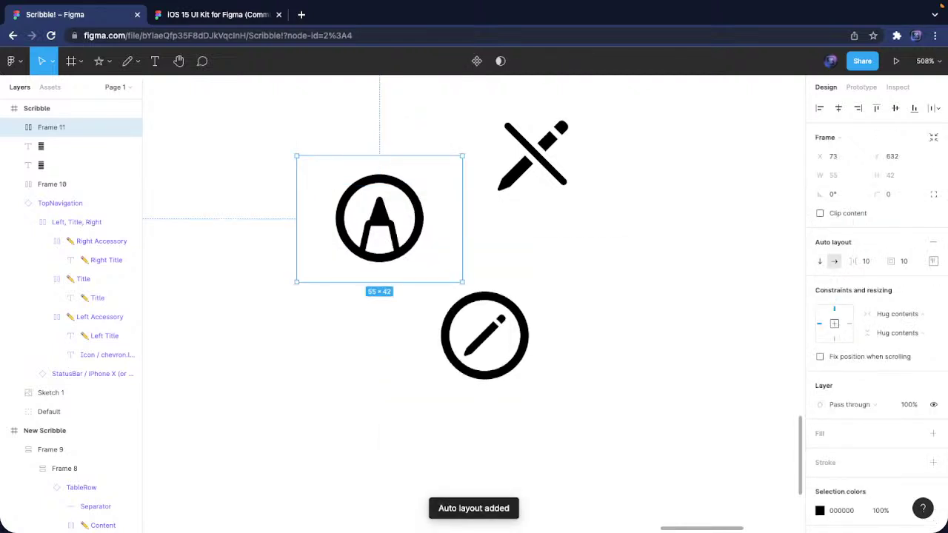
Give the pen-tip icon's frame a fixed size of 40 × 40
{"action": "left_click", "coordinate": [906, 314]}
{"action": "left_click", "coordinate": [900, 332]}
{"action": "left_click", "coordinate": [900, 333]}
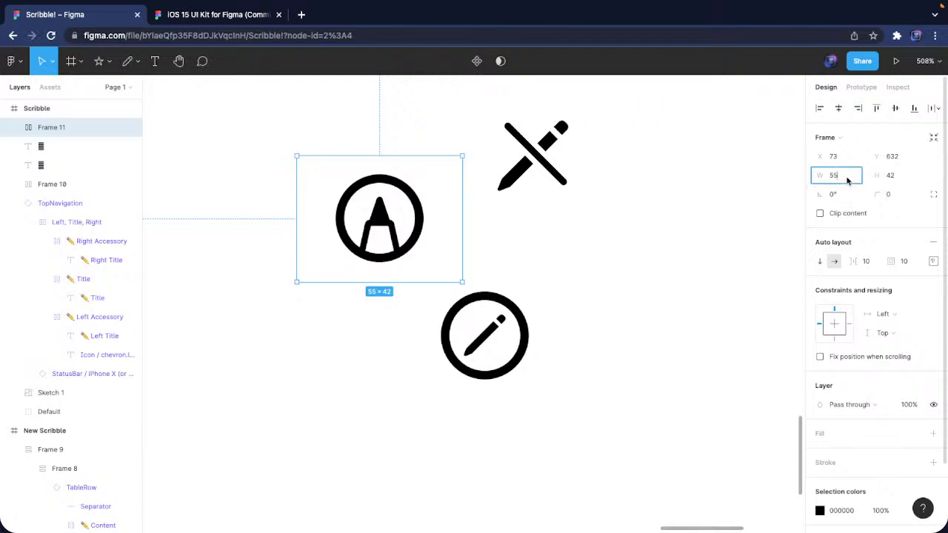
{"action": "type", "text": "40"}
{"action": "key", "text": "Tab"}
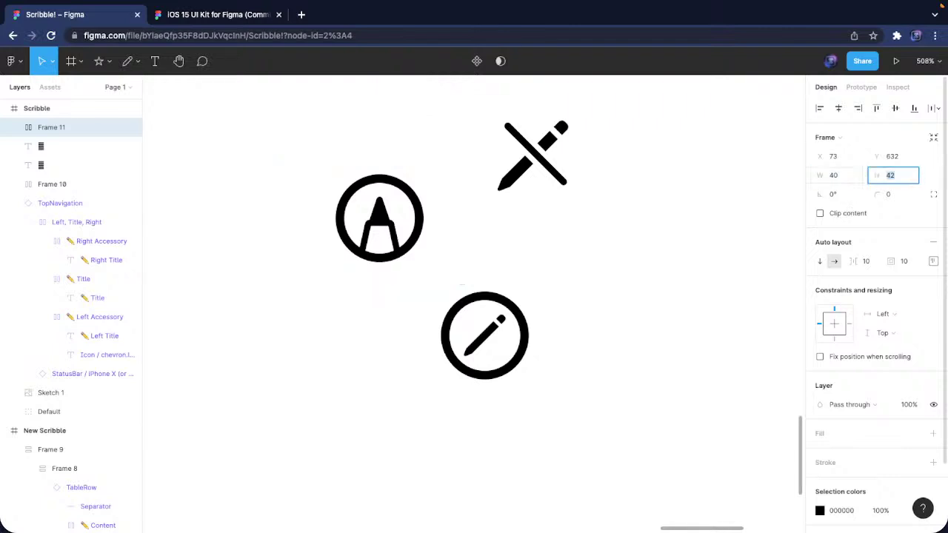
{"action": "key", "text": "Return"}
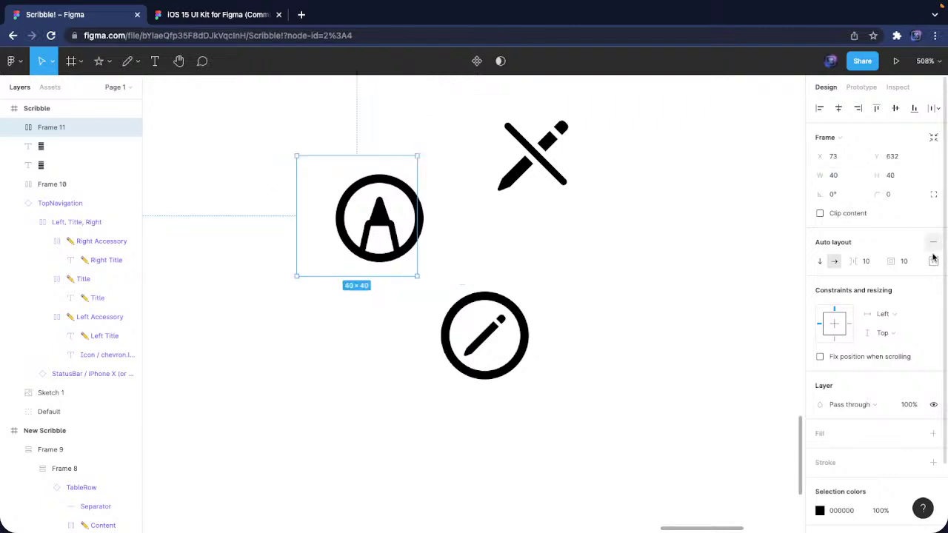
Center the icon inside its auto-layout frame and set the padding to 8
{"action": "left_click", "coordinate": [933, 259]}
{"action": "left_click", "coordinate": [893, 312]}
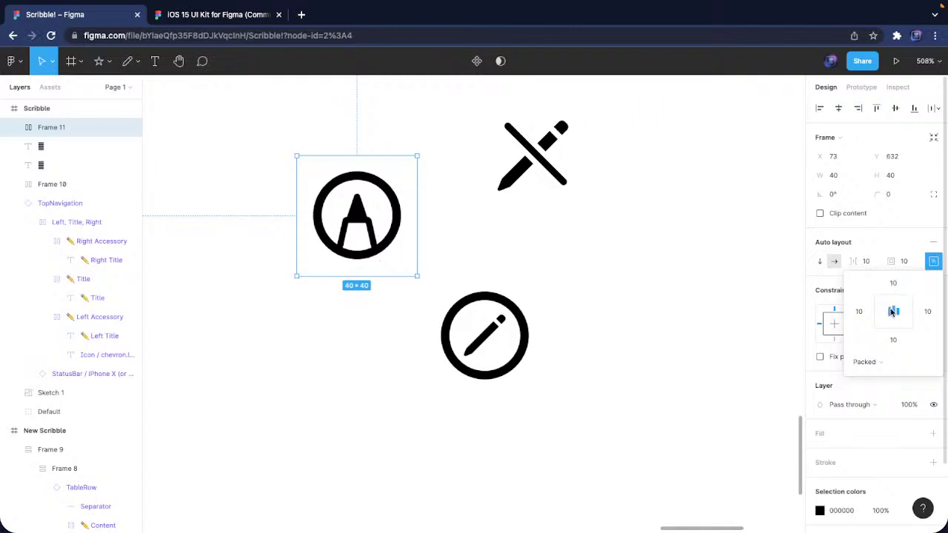
{"action": "left_click", "coordinate": [907, 262]}
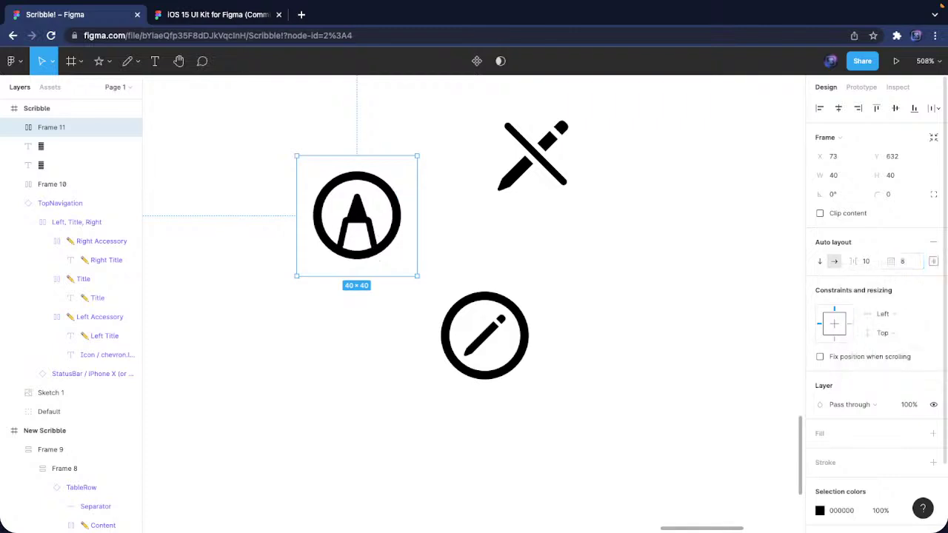
Add a solid blue 547AFF fill to the pen-tip icon's frame
{"action": "left_click", "coordinate": [933, 434]}
{"action": "left_click", "coordinate": [859, 454]}
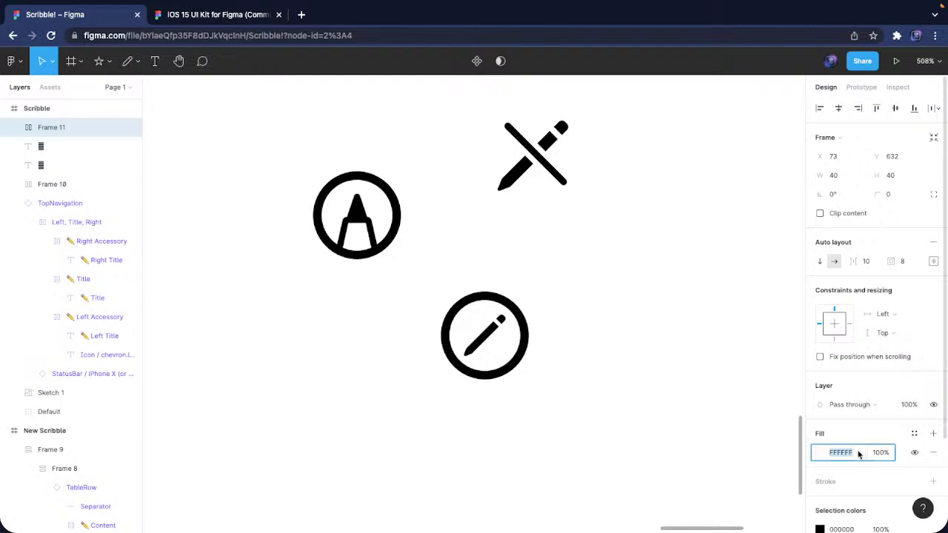
{"action": "left_click", "coordinate": [822, 454]}
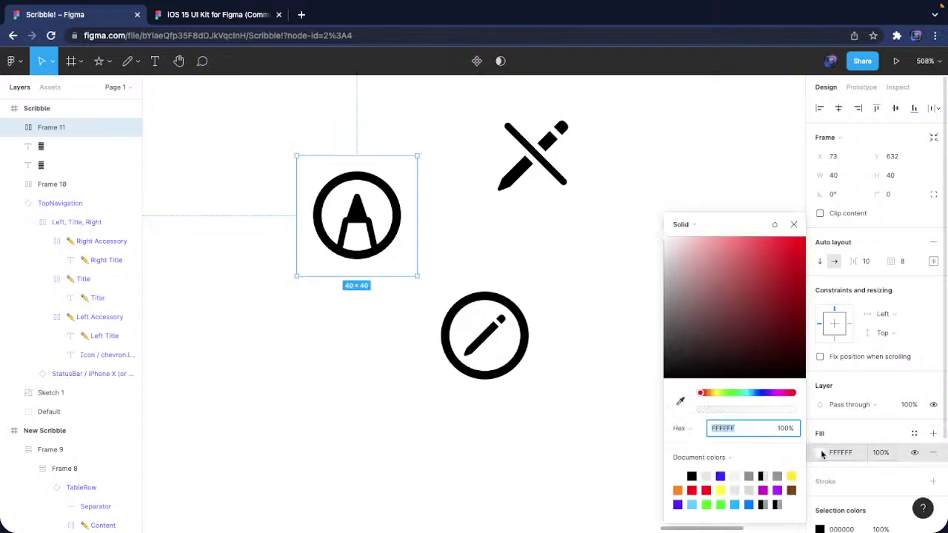
{"action": "left_click", "coordinate": [759, 393]}
{"action": "left_click_drag", "start_coordinate": [768, 311], "coordinate": [756, 232]}
{"action": "left_click", "coordinate": [793, 224]}
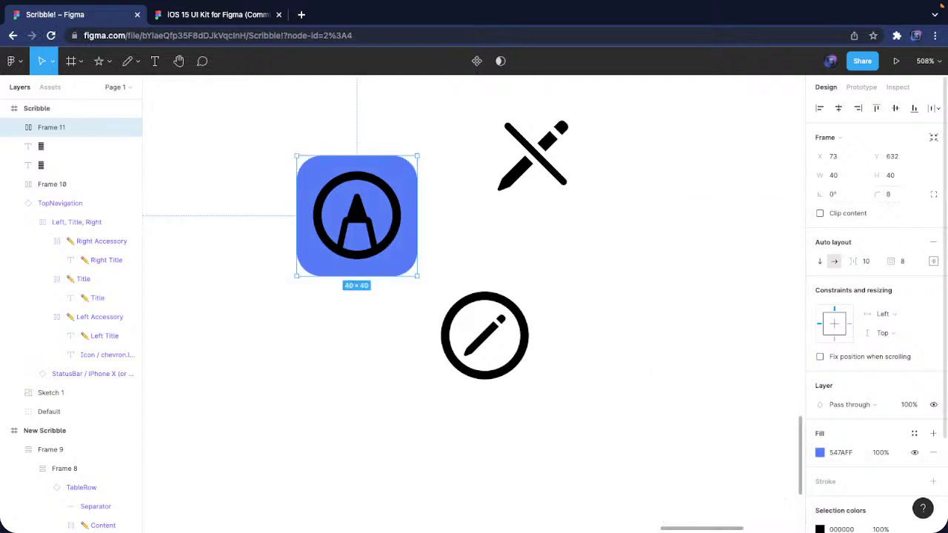
Round the blue tile's corners to a radius of 8 with 60% corner smoothing
{"action": "left_click", "coordinate": [934, 194]}
{"action": "left_click", "coordinate": [933, 213]}
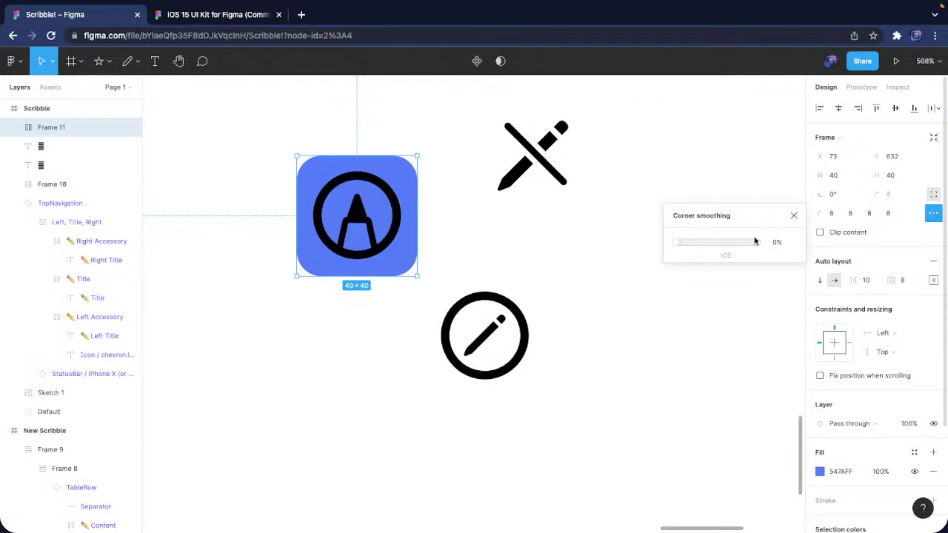
{"action": "type", "text": "60"}
{"action": "key", "text": "Return"}
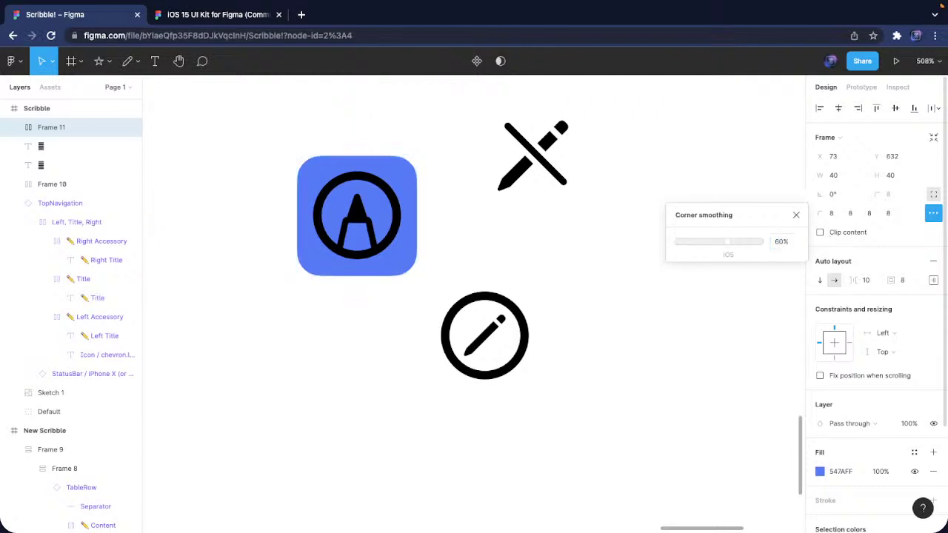
{"action": "left_click", "coordinate": [796, 216]}
{"action": "left_click", "coordinate": [845, 472]}
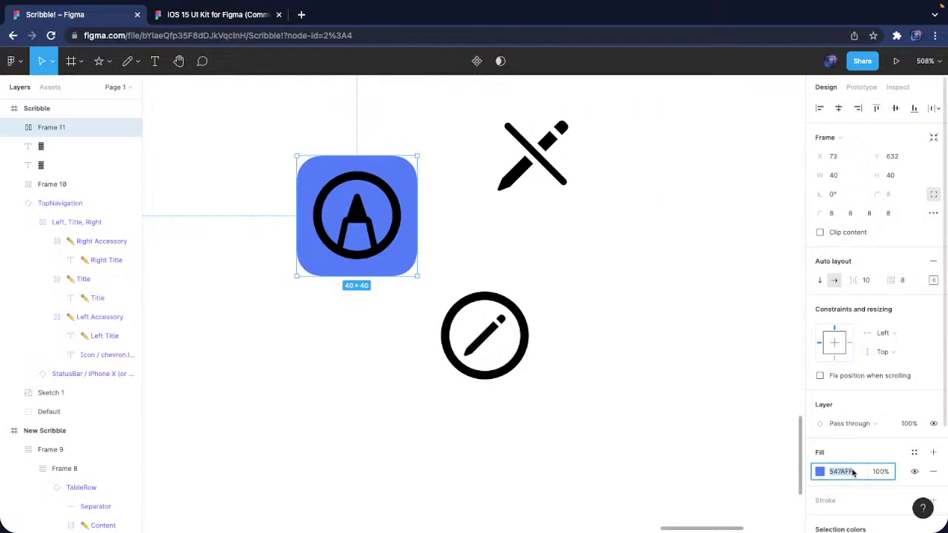
{"action": "type", "text": "FFFFFF"}
{"action": "key", "text": "Return"}
{"action": "key", "text": "ctrl+z"}
Change the black pen-tip icon on the blue tile to FFFFFF
{"action": "scroll", "coordinate": [857, 480], "scroll_direction": "down", "scroll_amount": 2}
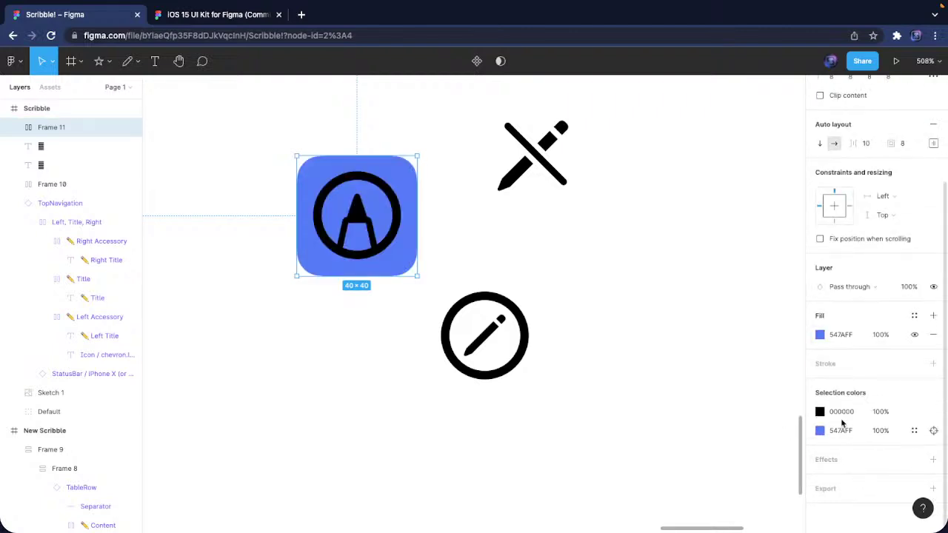
{"action": "type", "text": "FFFFFF"}
{"action": "key", "text": "Return"}
Paste two copies of the blue pen-tip tile below the original
{"action": "key", "text": "shift+1"}
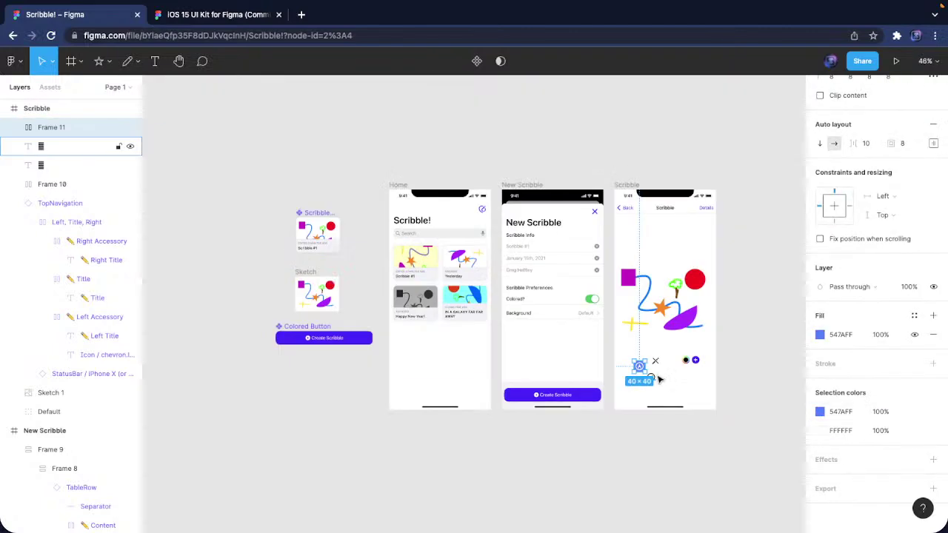
{"action": "scroll", "coordinate": [611, 370], "scroll_direction": "up", "scroll_amount": 5}
{"action": "key", "text": "ctrl+v"}
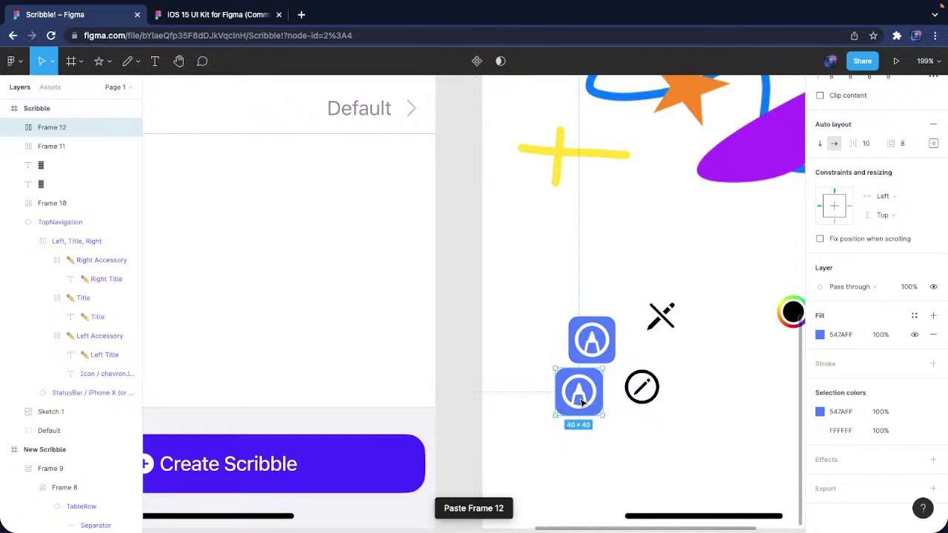
{"action": "key", "text": "ctrl+v"}
Replace the pen-tip icons in the two copied tiles with the circled pencil and the crossed pencil-and-tool icons
{"action": "left_click_drag", "start_coordinate": [641, 388], "coordinate": [579, 391]}
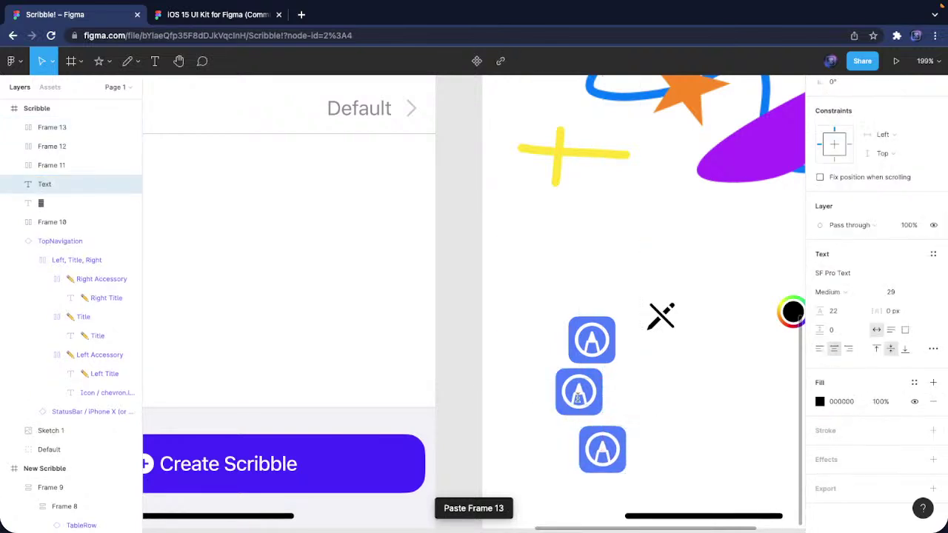
{"action": "left_click", "coordinate": [662, 316]}
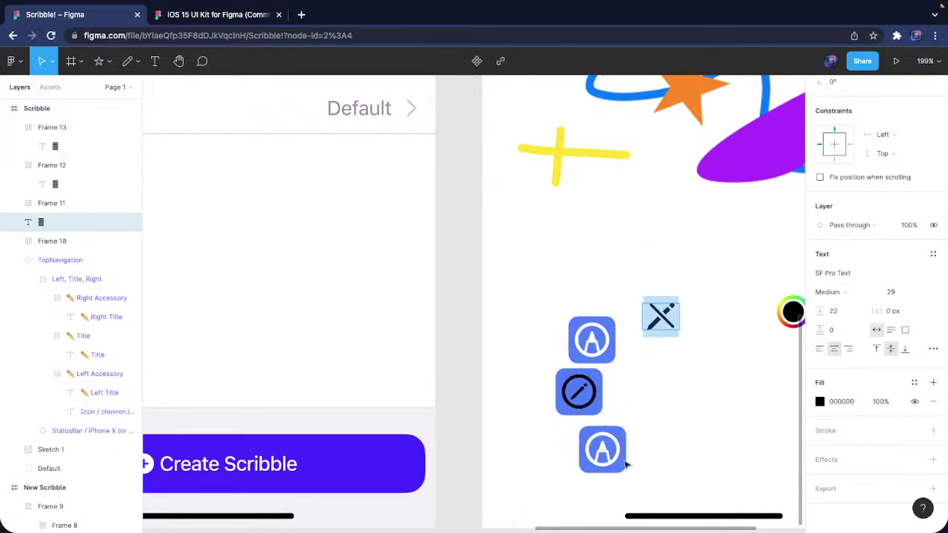
{"action": "left_click_drag", "start_coordinate": [662, 317], "coordinate": [593, 448]}
{"action": "left_click", "coordinate": [688, 477]}
Set the blue fill opacity to 0% on the circled pencil tile and the crossed-tool tile
{"action": "left_click", "coordinate": [578, 391]}
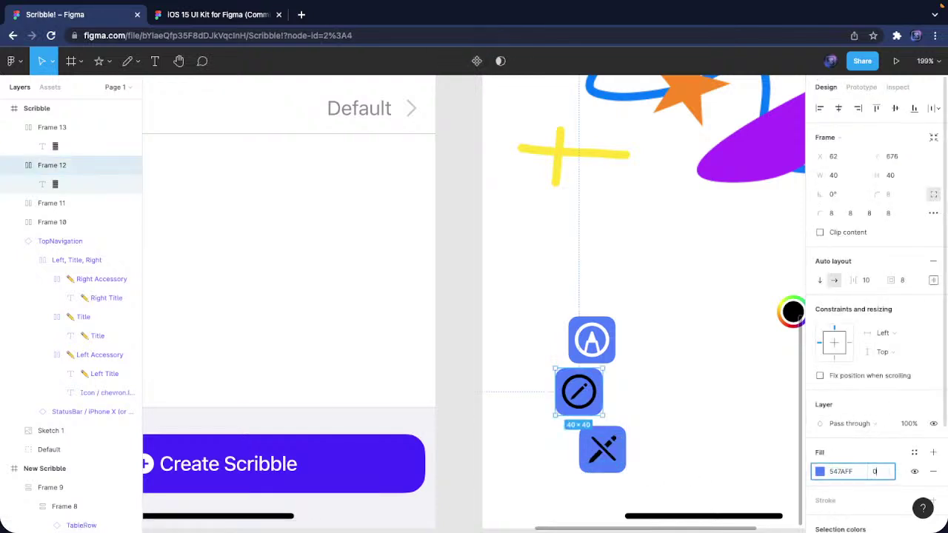
{"action": "key", "text": "Return"}
{"action": "left_click", "coordinate": [583, 468]}
{"action": "left_click", "coordinate": [874, 477]}
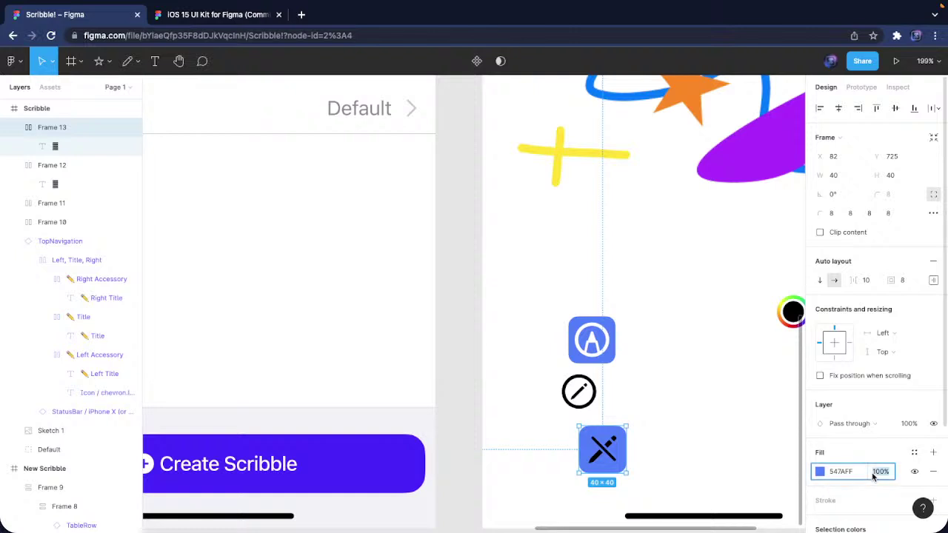
{"action": "type", "text": "0"}
{"action": "key", "text": "Return"}
Combine the three drawing-tool tiles into one horizontal auto-layout row
{"action": "left_click_drag", "start_coordinate": [483, 339], "coordinate": [615, 417]}
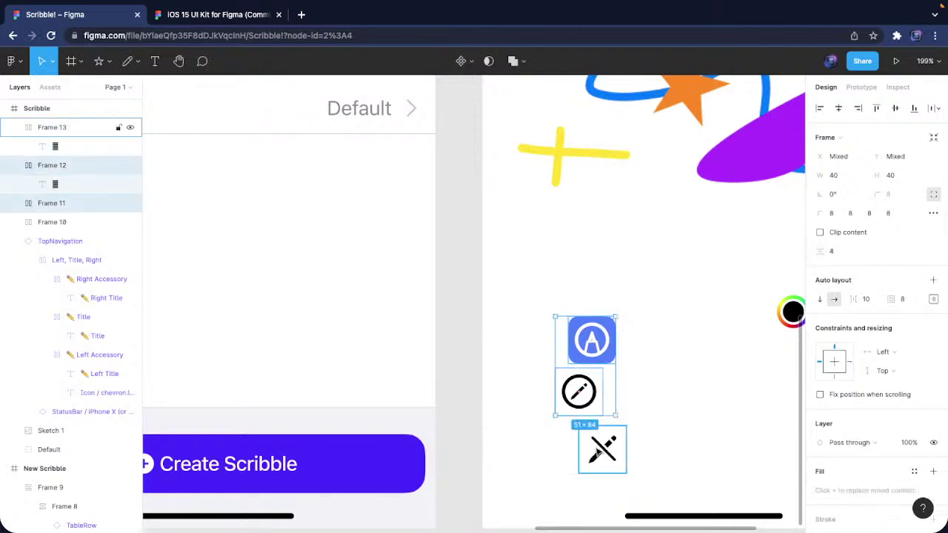
{"action": "left_click", "coordinate": [599, 452], "text": "shift"}
{"action": "right_click", "coordinate": [599, 452]}
{"action": "left_click", "coordinate": [646, 412]}
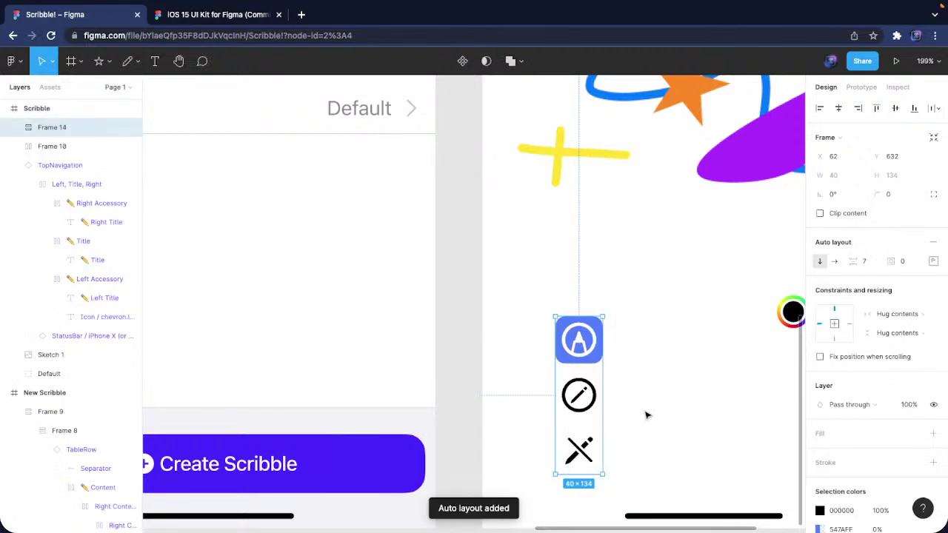
{"action": "left_click", "coordinate": [835, 262]}
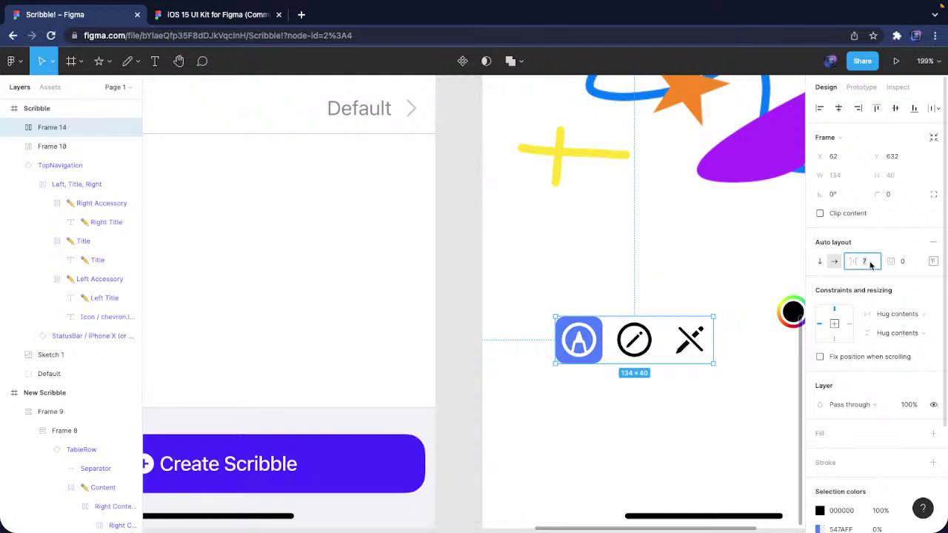
Combine the drawing-tool row and the color and plus buttons into one horizontal auto-layout row, vertically centred
{"action": "scroll", "coordinate": [728, 397], "scroll_direction": "right", "scroll_amount": 4}
{"action": "scroll", "coordinate": [728, 398], "scroll_direction": "down", "scroll_amount": 1}
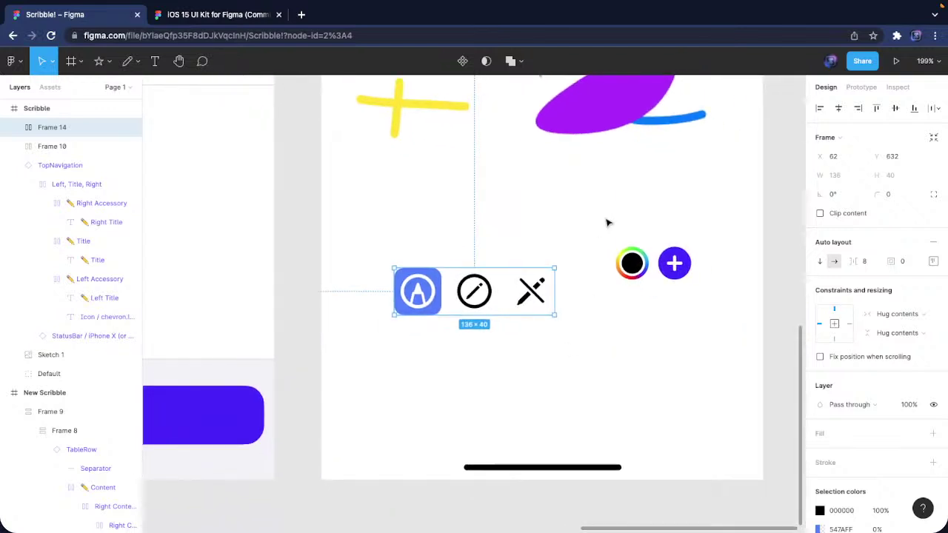
{"action": "left_click", "coordinate": [680, 273], "text": "shift"}
{"action": "right_click", "coordinate": [680, 273]}
{"action": "left_click", "coordinate": [782, 411]}
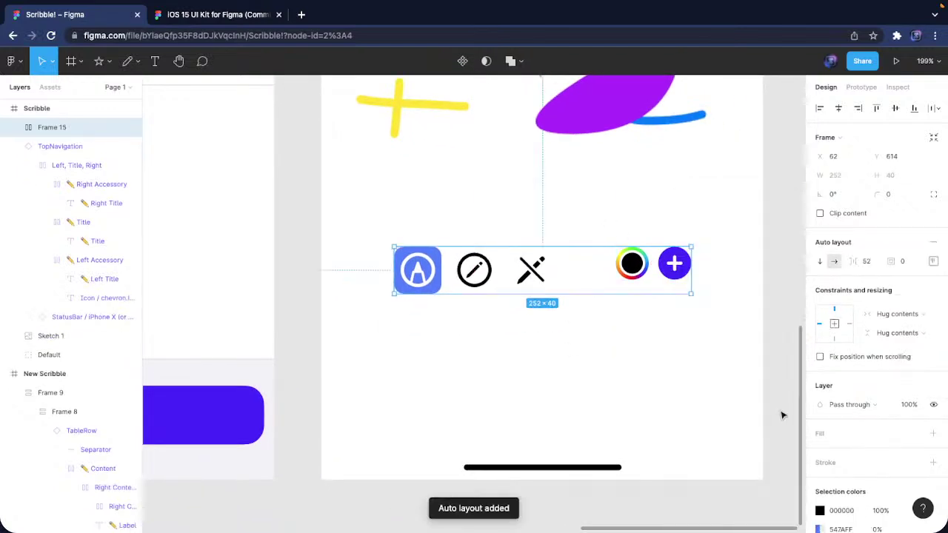
{"action": "left_click", "coordinate": [934, 260]}
{"action": "left_click", "coordinate": [909, 313]}
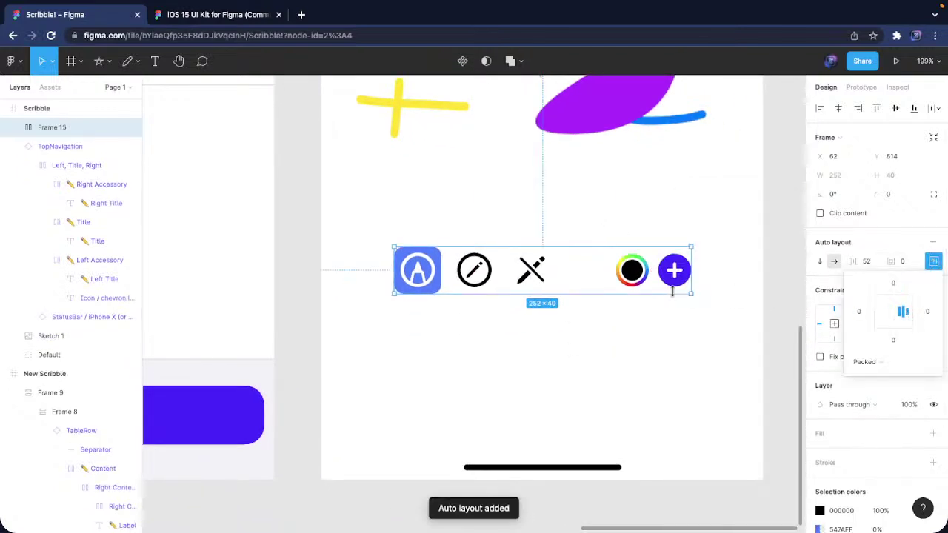
Set the combined toolbar row's spacing mode to Space between, with a fixed width of 252
{"action": "scroll", "coordinate": [672, 289], "scroll_direction": "right", "scroll_amount": 3}
{"action": "left_click", "coordinate": [873, 363]}
{"action": "left_click", "coordinate": [887, 376]}
{"action": "scroll", "coordinate": [578, 324], "scroll_direction": "right", "scroll_amount": 2}
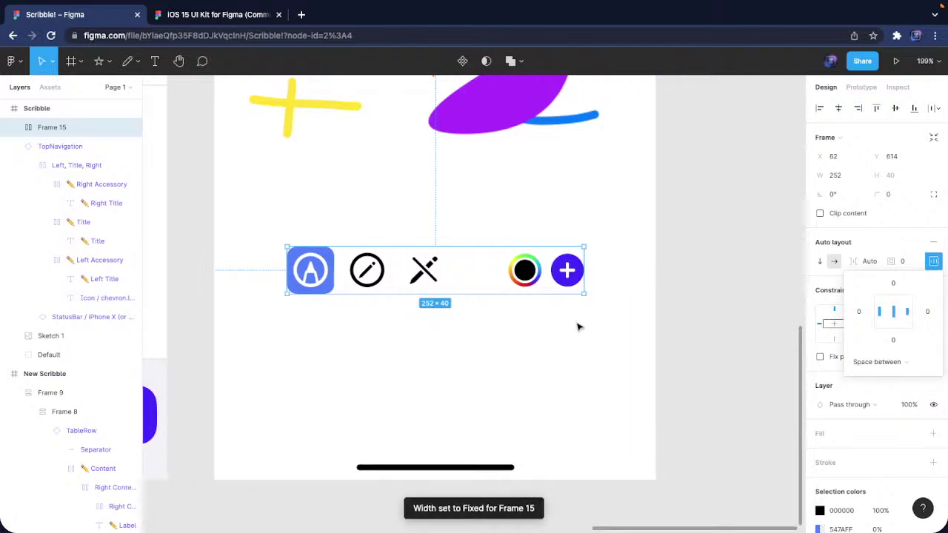
{"action": "mouse_move", "coordinate": [561, 271]}
{"action": "left_mouse_down"}
{"action": "mouse_move", "coordinate": [630, 271]}
{"action": "mouse_move", "coordinate": [542, 272]}
{"action": "mouse_move", "coordinate": [566, 271]}
{"action": "left_mouse_up"}
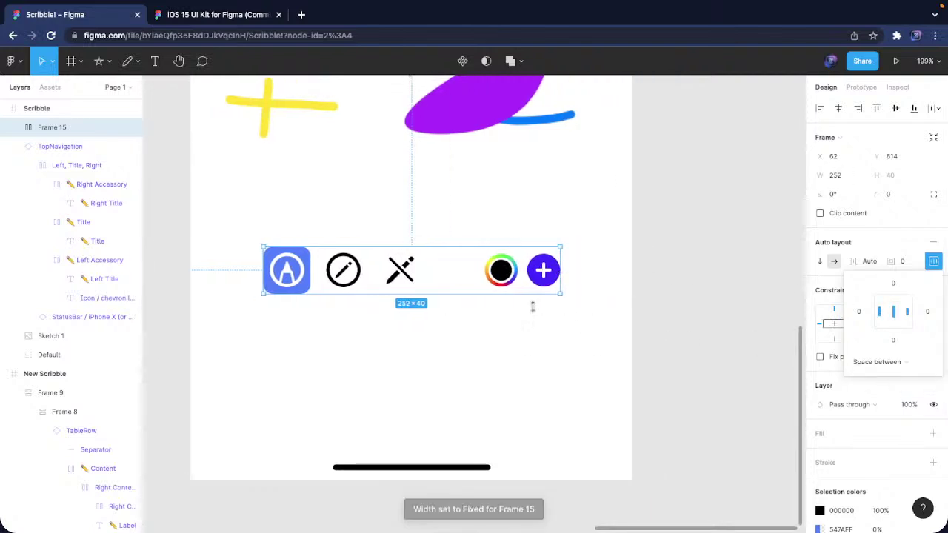
Copy the New Scribble screen's Create Scribble bottom bar and place the copy on the Scribble screen
{"action": "scroll", "coordinate": [641, 269], "scroll_direction": "left", "scroll_amount": 3}
{"action": "scroll", "coordinate": [637, 273], "scroll_direction": "right", "scroll_amount": 1}
{"action": "scroll", "coordinate": [595, 293], "scroll_direction": "down", "scroll_amount": 5}
{"action": "left_click", "coordinate": [434, 318]}
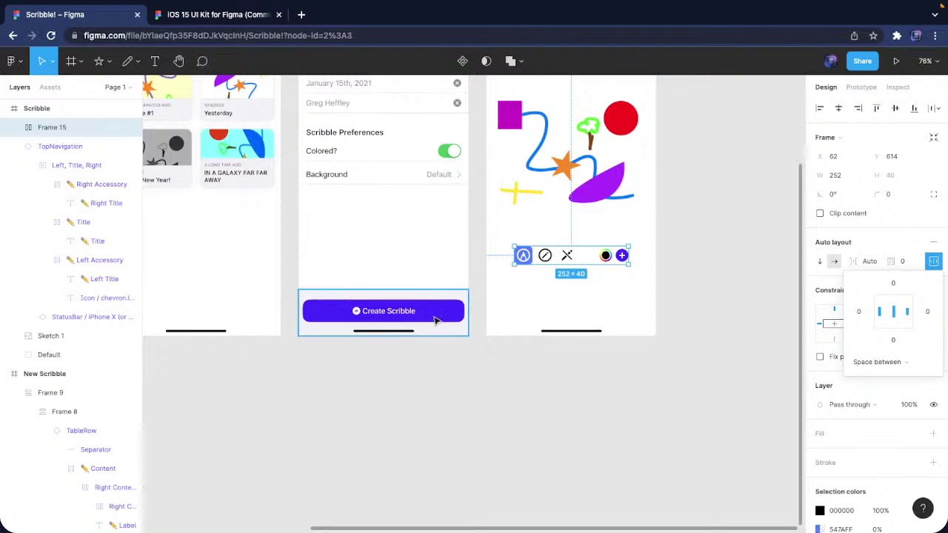
{"action": "scroll", "coordinate": [550, 360], "scroll_direction": "up", "scroll_amount": 3}
{"action": "key", "text": "ctrl+v"}
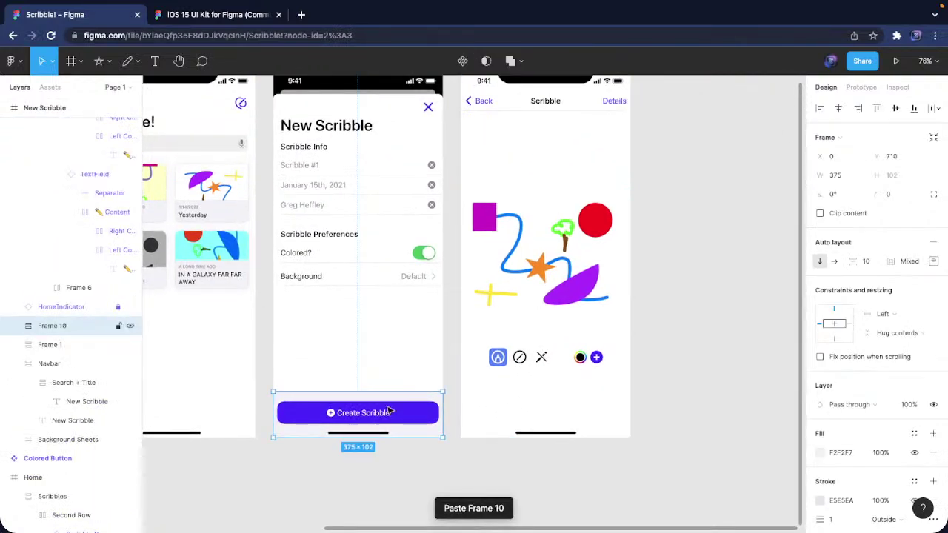
{"action": "left_click_drag", "start_coordinate": [392, 415], "coordinate": [551, 398]}
Move the toolbar row into the copied bottom bar and delete the bar's Create Scribble button
{"action": "left_click", "coordinate": [600, 354]}
{"action": "key", "text": "ctrl+x"}
{"action": "left_click", "coordinate": [578, 383]}
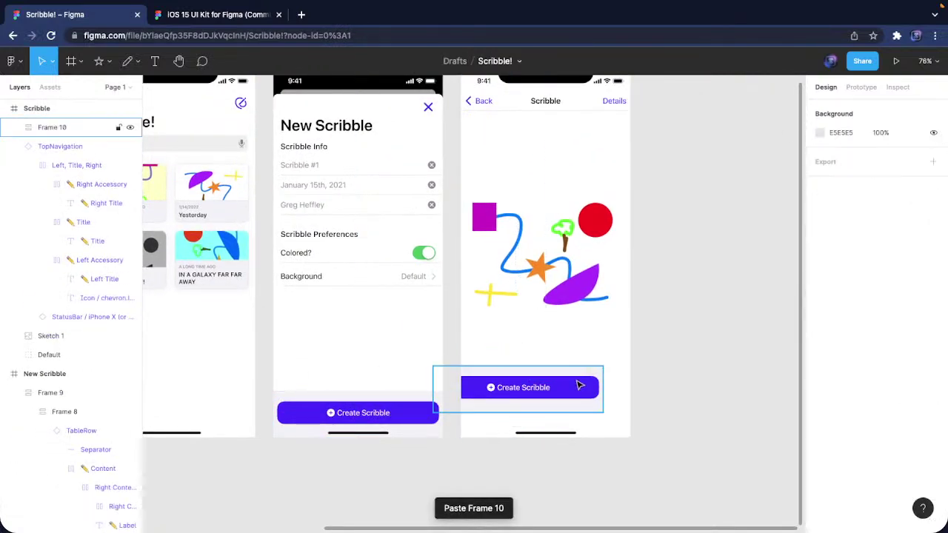
{"action": "double_click", "coordinate": [578, 383]}
{"action": "key", "text": "ctrl+v"}
{"action": "left_click", "coordinate": [567, 391]}
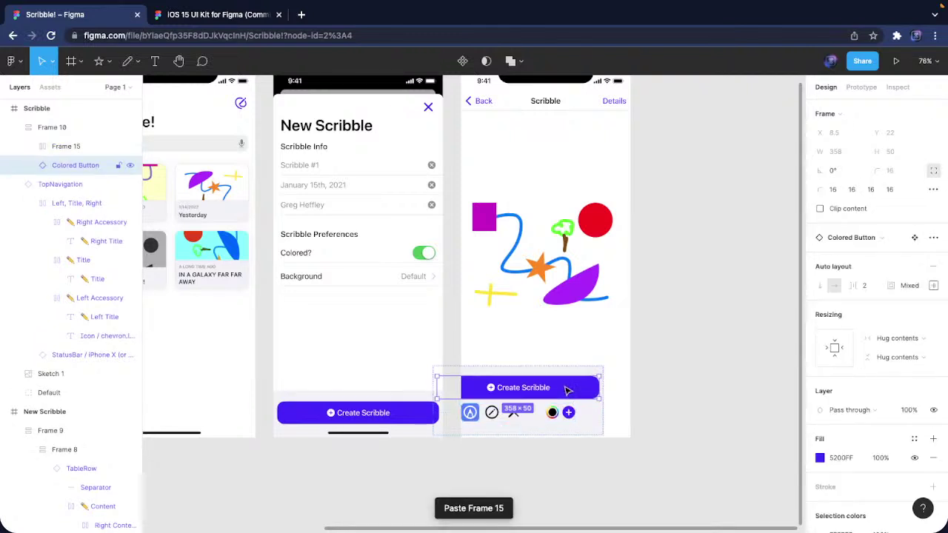
{"action": "key", "text": "Delete"}
Align the toolbar's bottom bar with the lower edge of the Scribble screen at X 0, Y 720
{"action": "scroll", "coordinate": [578, 400], "scroll_direction": "left", "scroll_amount": 2}
{"action": "left_click", "coordinate": [601, 415]}
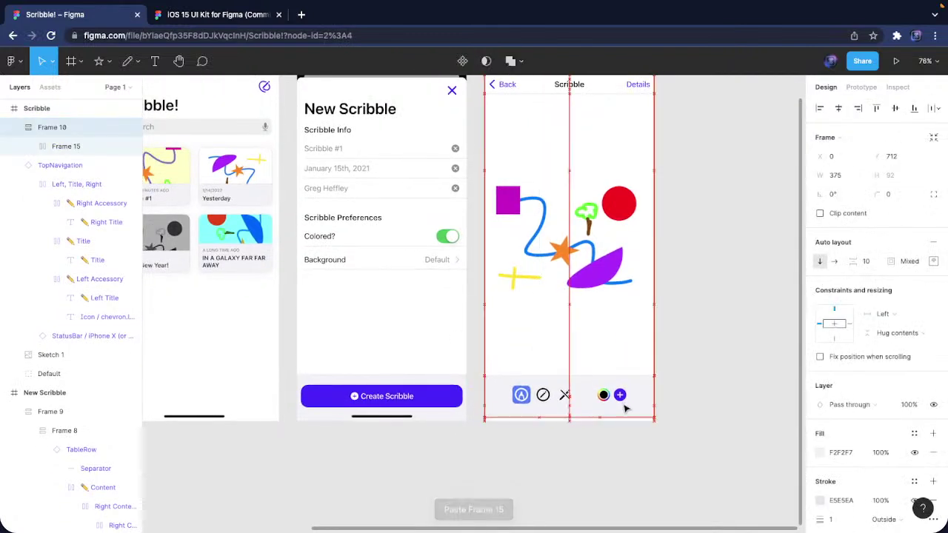
{"action": "left_click", "coordinate": [657, 447]}
{"action": "left_click", "coordinate": [601, 398]}
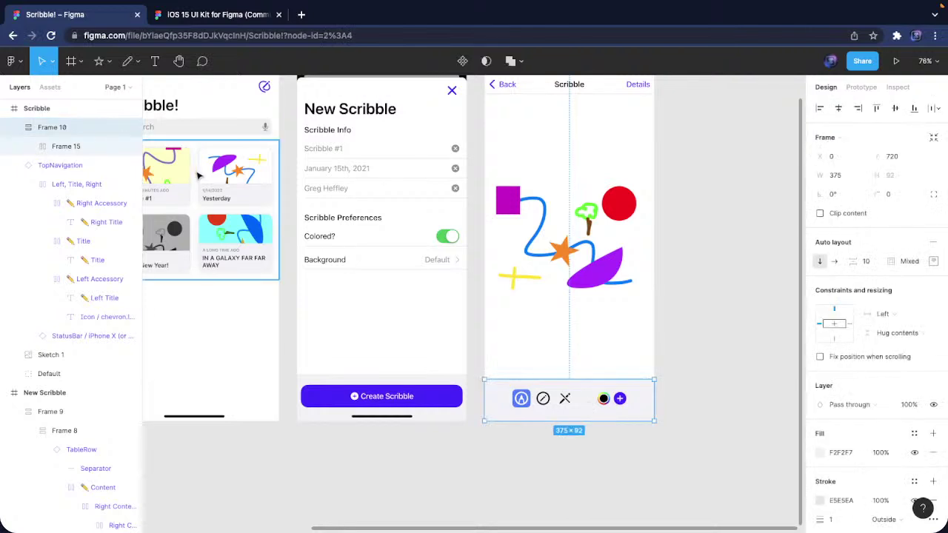
Try to move the toolbar bar beneath the Default frame in the layer order
{"action": "left_click", "coordinate": [13, 165]}
{"action": "left_click_drag", "start_coordinate": [46, 130], "coordinate": [43, 209]}
{"action": "key", "text": "ctrl+z"}
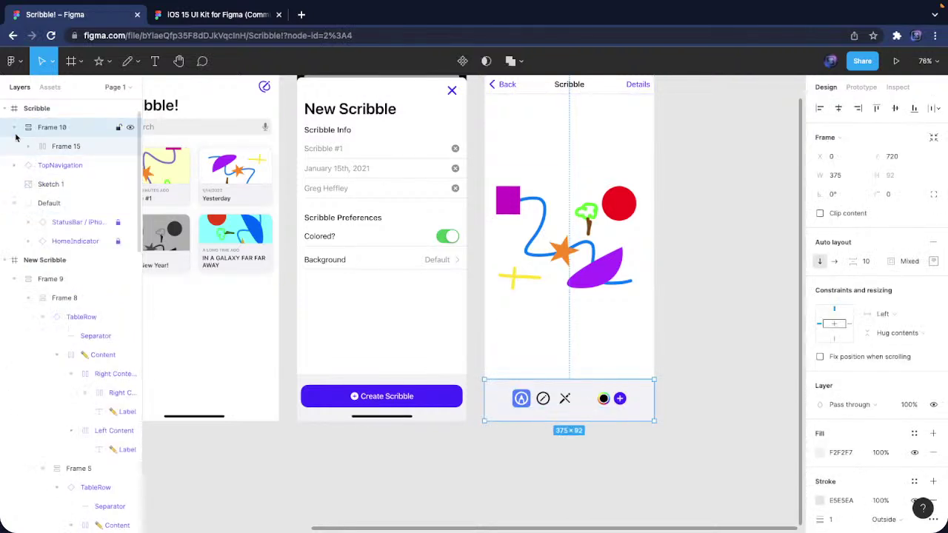
{"action": "key", "text": "ctrl+shift+z"}
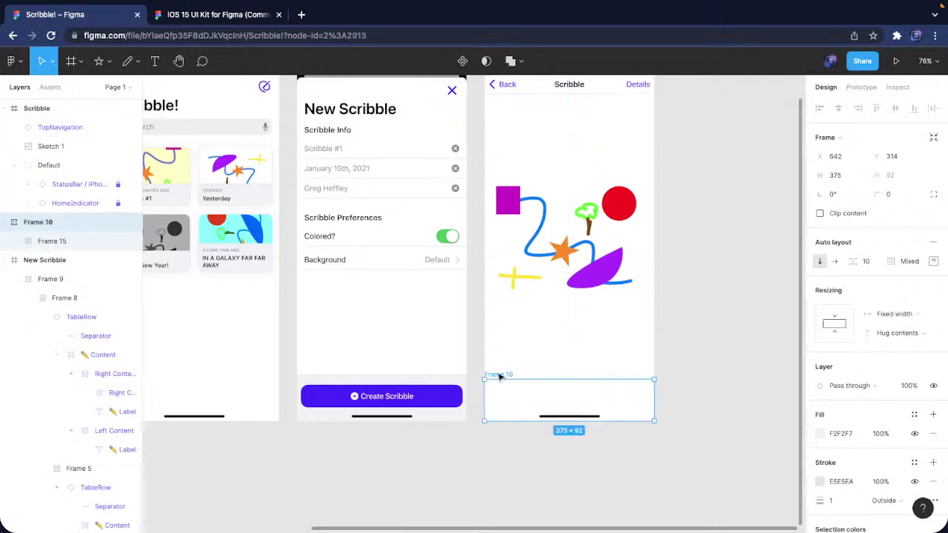
{"action": "key", "text": "ctrl+z"}
Collapse the Scribble screen's layers and reorder the toolbar bar beneath the Default frame, keeping it inside the screen
{"action": "left_click", "coordinate": [14, 127]}
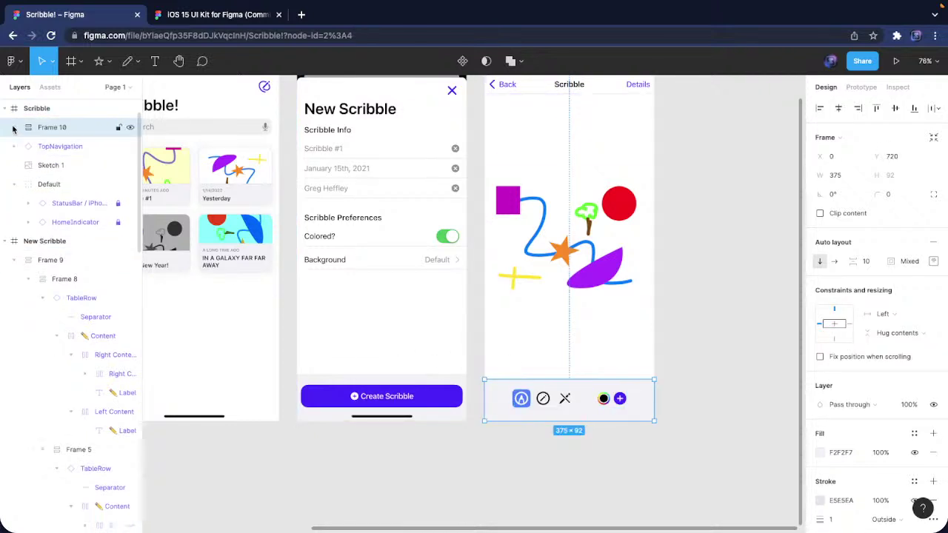
{"action": "left_click", "coordinate": [13, 146]}
{"action": "left_click", "coordinate": [13, 146]}
{"action": "left_click", "coordinate": [16, 165]}
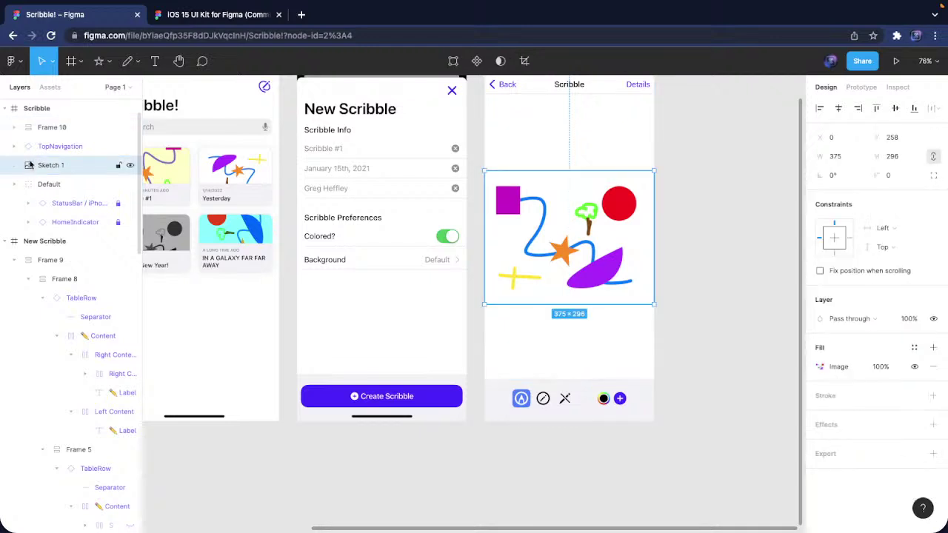
{"action": "left_click", "coordinate": [16, 185]}
{"action": "left_click_drag", "start_coordinate": [44, 128], "coordinate": [45, 189]}
{"action": "left_click", "coordinate": [619, 440]}
Set the toolbar row's horizontal resizing to Fill container within the bottom bar
{"action": "double_click", "coordinate": [620, 398]}
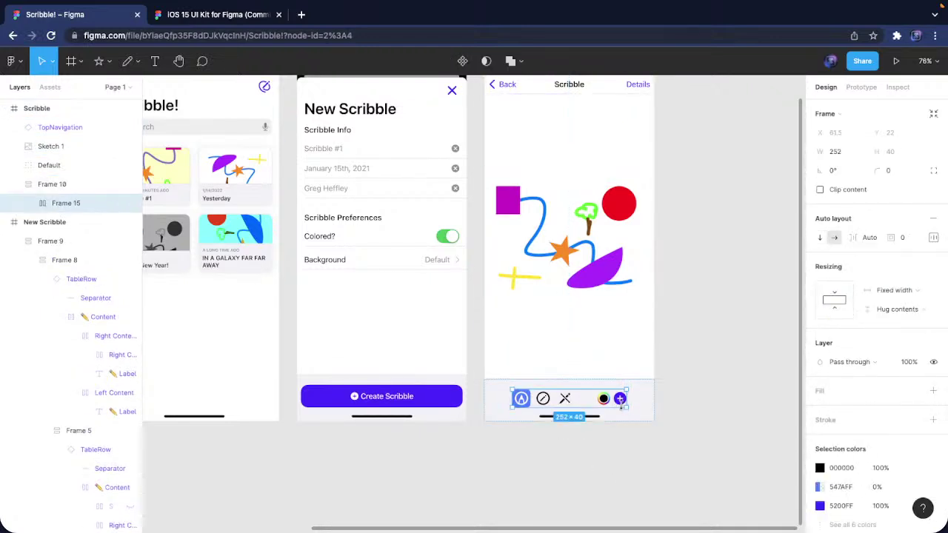
{"action": "left_click", "coordinate": [913, 291]}
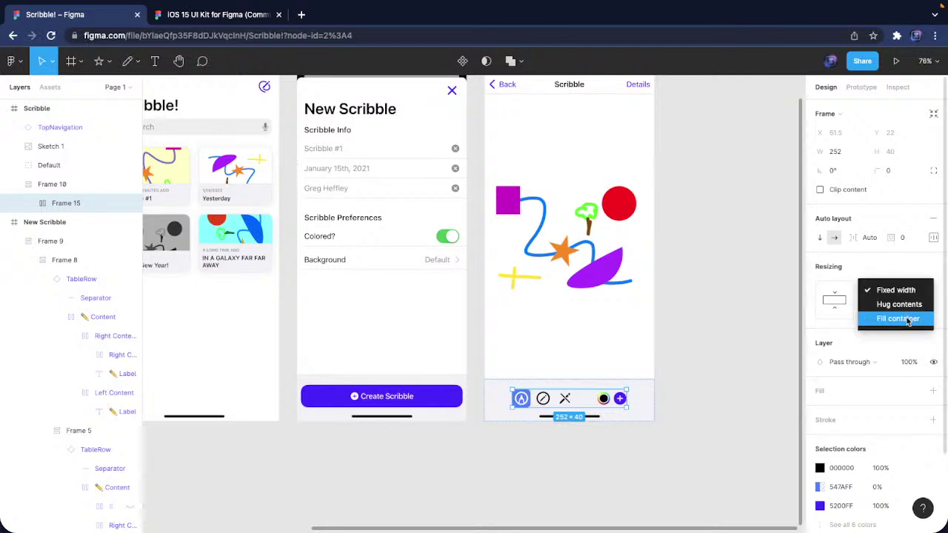
{"action": "left_click", "coordinate": [918, 318]}
{"action": "left_click", "coordinate": [690, 400]}
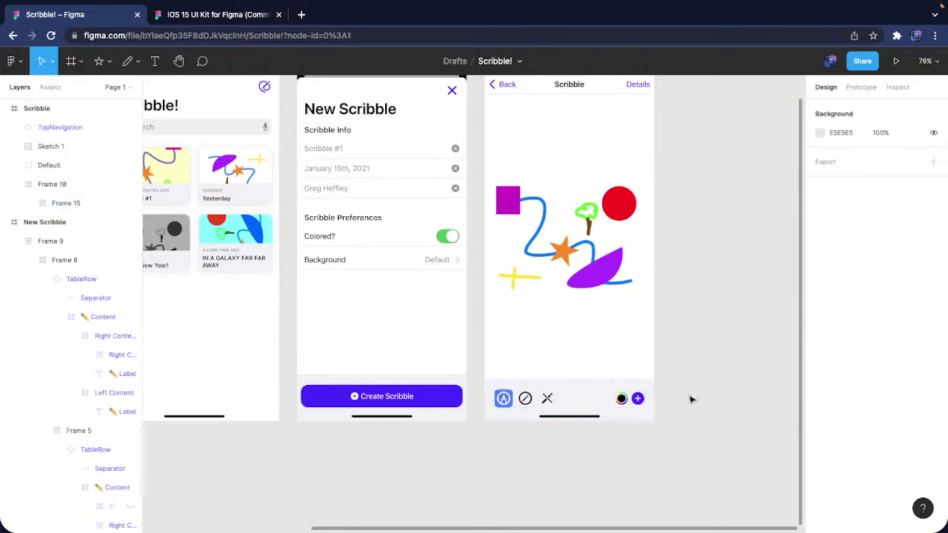
Try narrowing the toolbar row to a width of 290
{"action": "left_click", "coordinate": [66, 203]}
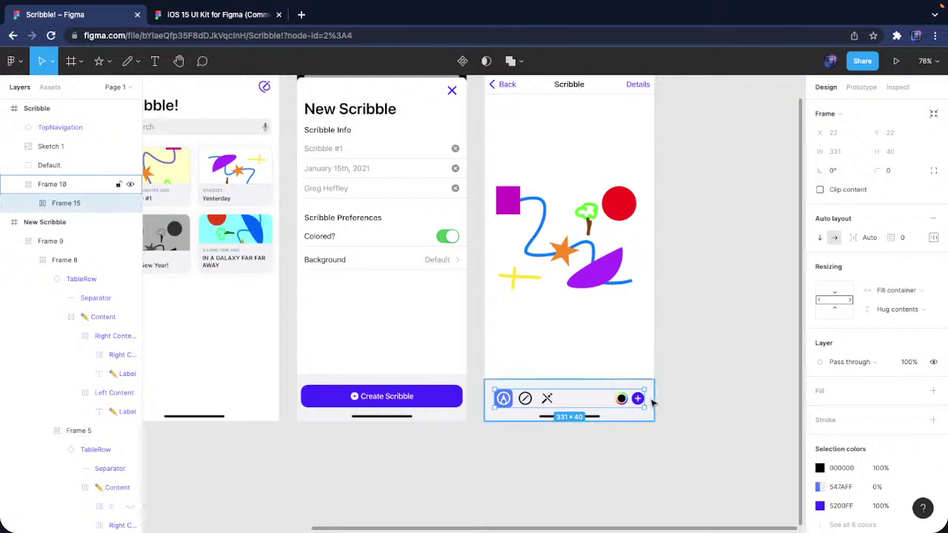
{"action": "mouse_move", "coordinate": [645, 400]}
{"action": "left_mouse_down"}
{"action": "mouse_move", "coordinate": [622, 400]}
{"action": "mouse_move", "coordinate": [636, 400]}
{"action": "left_mouse_up"}
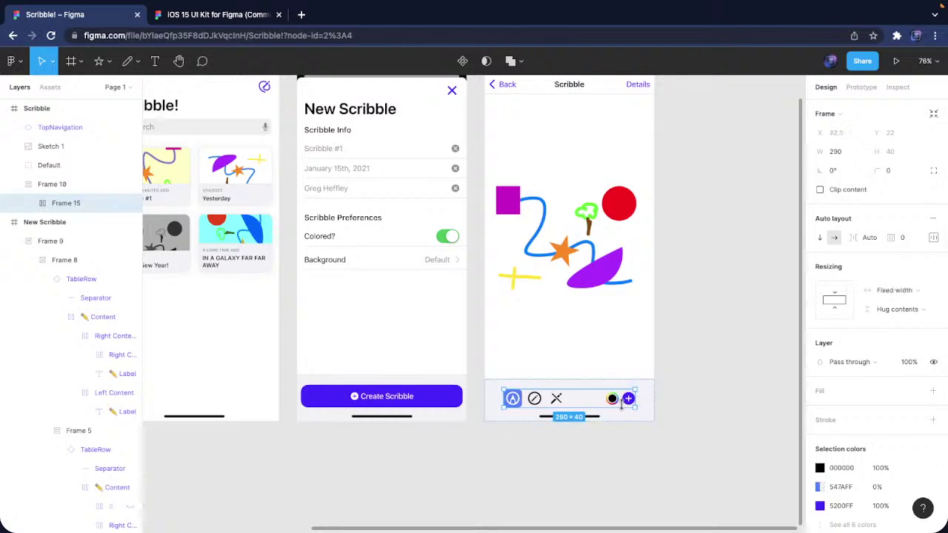
{"action": "left_click", "coordinate": [670, 428]}
{"action": "scroll", "coordinate": [652, 417], "scroll_direction": "right", "scroll_amount": 2}
{"action": "left_click", "coordinate": [609, 212]}
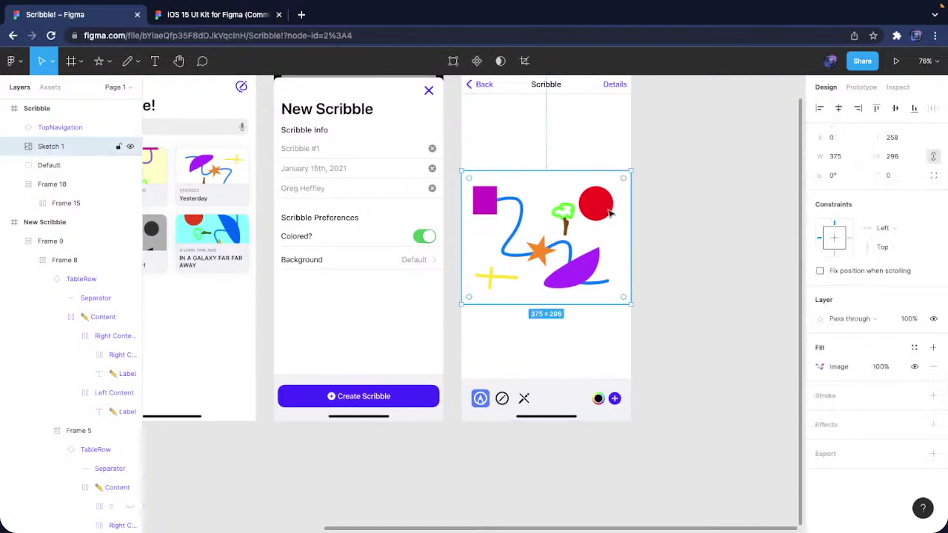
{"action": "left_click", "coordinate": [693, 226]}
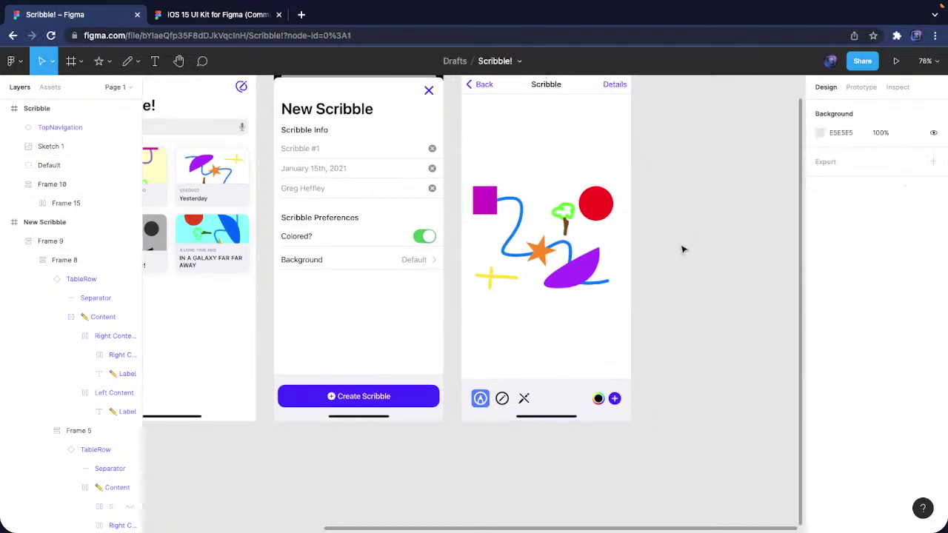
{"action": "scroll", "coordinate": [756, 278], "scroll_direction": "down", "scroll_amount": 3}
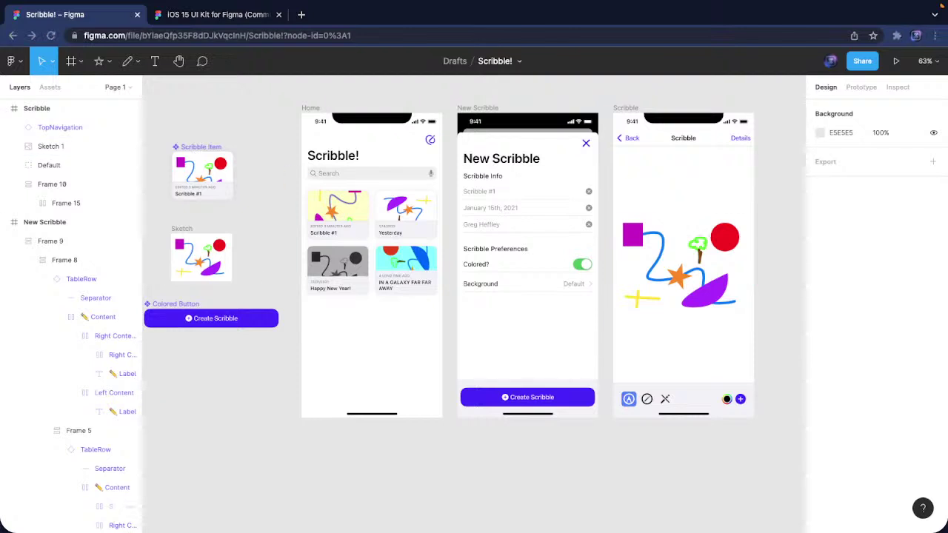
Switch to the iOS 15 UI Kit file and copy the light Grid variant of the ColorPicker component
{"action": "left_click", "coordinate": [200, 16]}
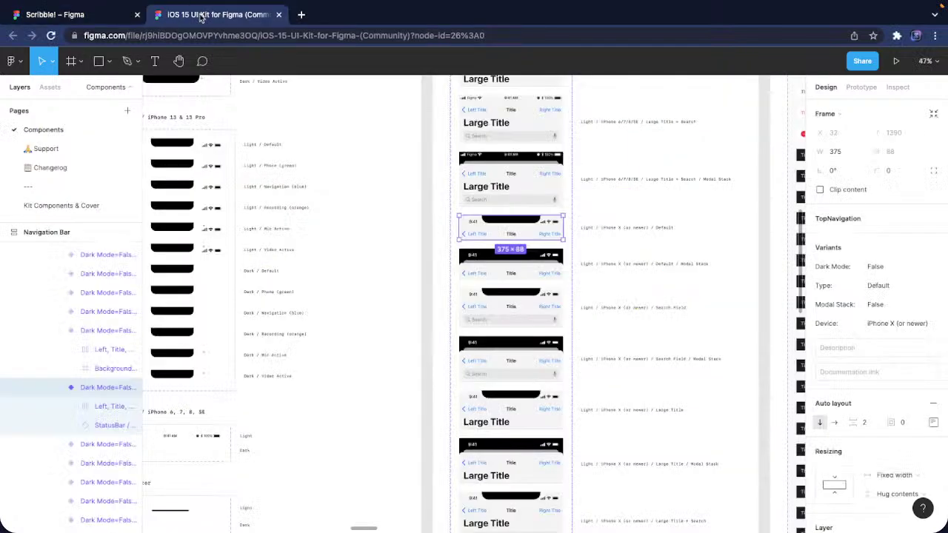
{"action": "scroll", "coordinate": [557, 330], "scroll_direction": "right", "scroll_amount": 5}
{"action": "scroll", "coordinate": [557, 330], "scroll_direction": "down", "scroll_amount": 10}
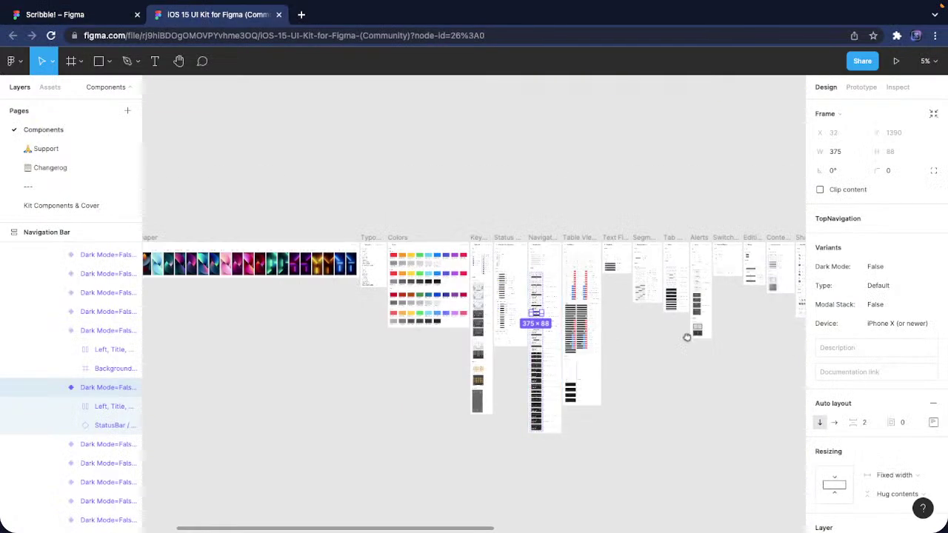
{"action": "scroll", "coordinate": [687, 337], "scroll_direction": "right", "scroll_amount": 15}
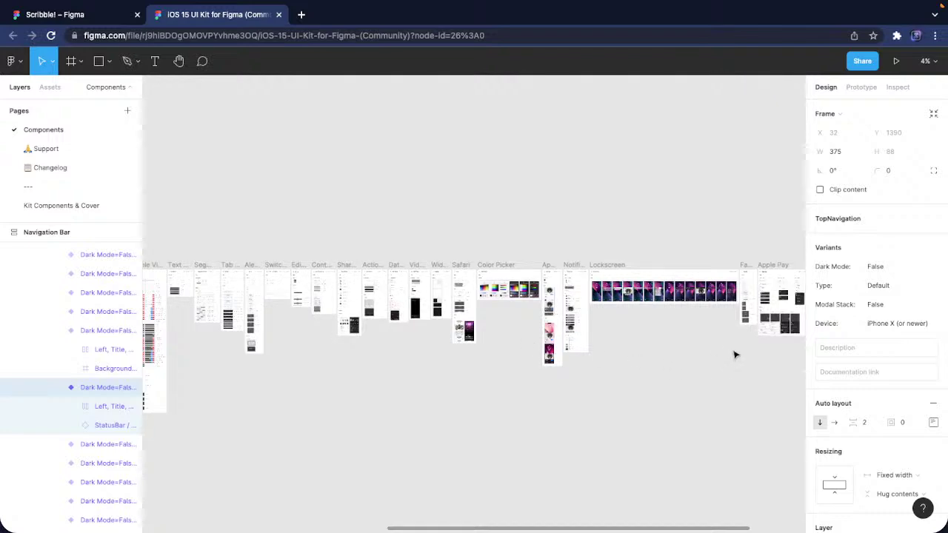
{"action": "scroll", "coordinate": [482, 326], "scroll_direction": "up", "scroll_amount": 10}
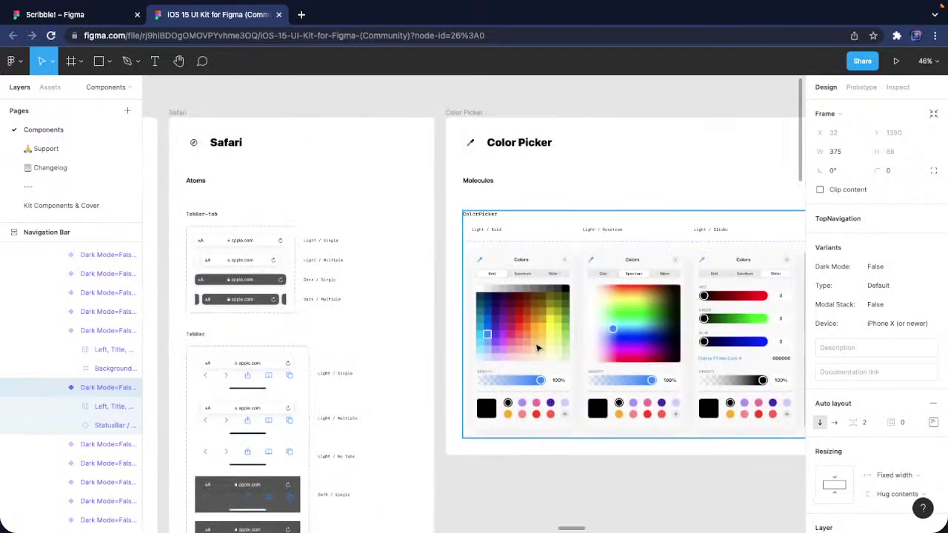
{"action": "left_click", "coordinate": [538, 348]}
{"action": "double_click", "coordinate": [538, 348]}
{"action": "double_click", "coordinate": [539, 347]}
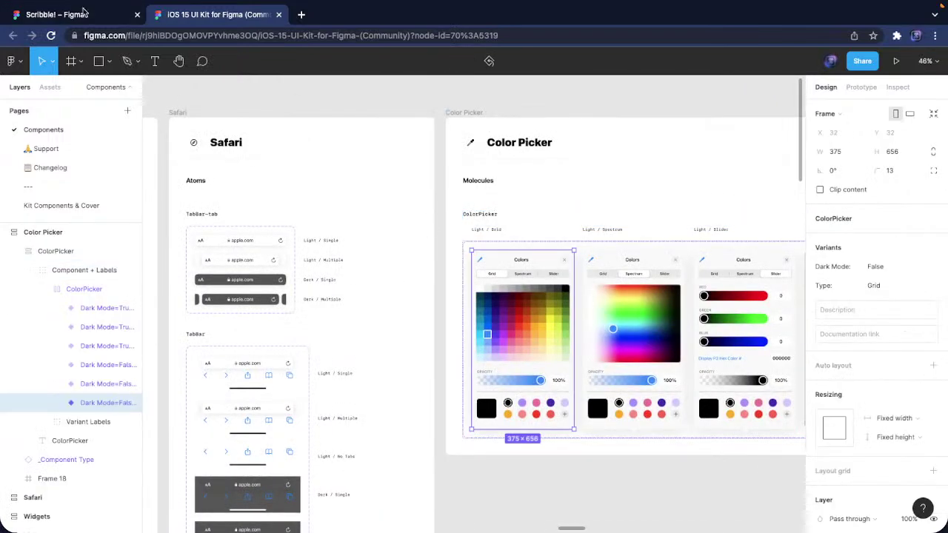
{"action": "key", "text": "ctrl+c"}
Paste the color picker into the Scribble! file below the Colored Button component and detach its instance
{"action": "left_click", "coordinate": [84, 11]}
{"action": "scroll", "coordinate": [707, 269], "scroll_direction": "up", "scroll_amount": 3}
{"action": "key", "text": "ctrl+v"}
{"action": "mouse_move", "coordinate": [498, 279]}
{"action": "left_mouse_down"}
{"action": "mouse_move", "coordinate": [683, 380]}
{"action": "mouse_move", "coordinate": [542, 231]}
{"action": "left_mouse_up"}
{"action": "right_click", "coordinate": [556, 297]}
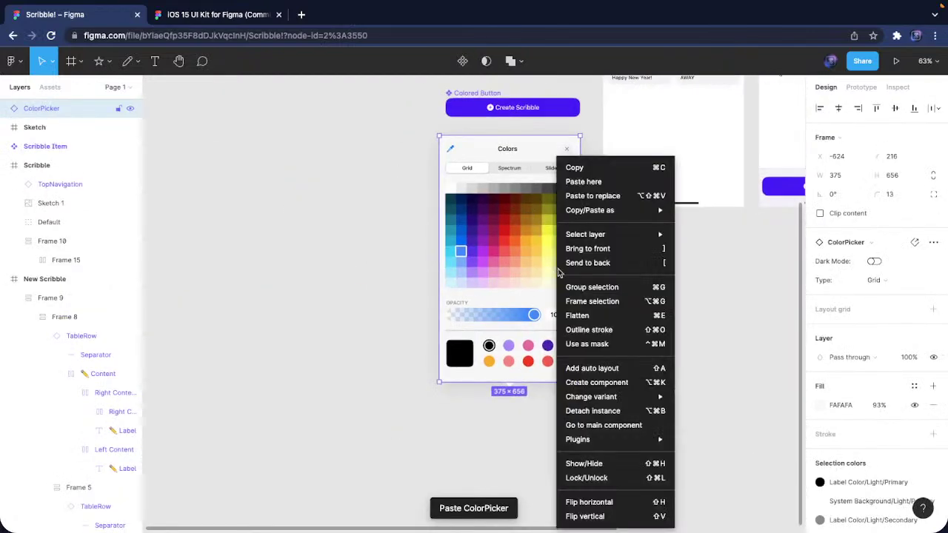
{"action": "left_click", "coordinate": [604, 411]}
Shift the color picker's Bottom Arrow horizontally along the lower edge so it points beside the last red swatch
{"action": "scroll", "coordinate": [549, 415], "scroll_direction": "down", "scroll_amount": 2}
{"action": "scroll", "coordinate": [523, 328], "scroll_direction": "left", "scroll_amount": 3}
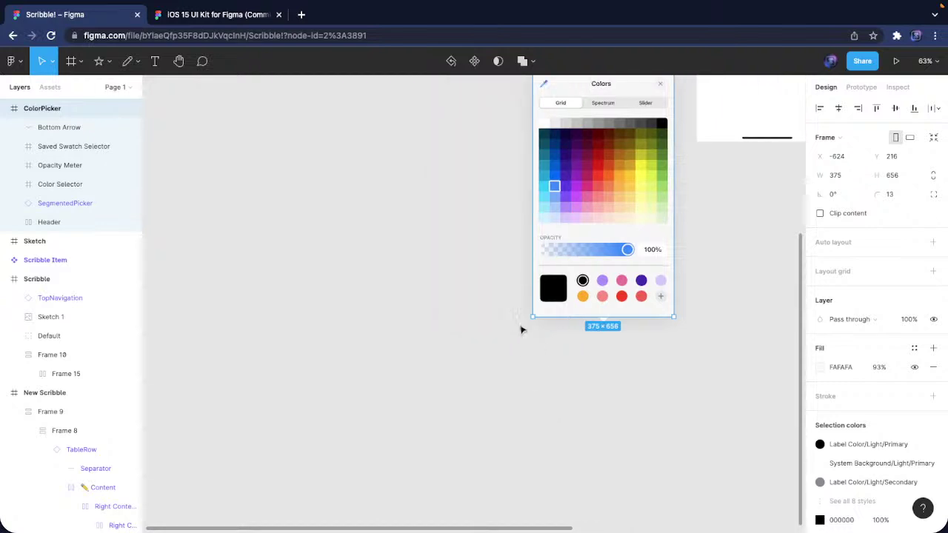
{"action": "scroll", "coordinate": [648, 340], "scroll_direction": "up", "scroll_amount": 10}
{"action": "left_click", "coordinate": [428, 256]}
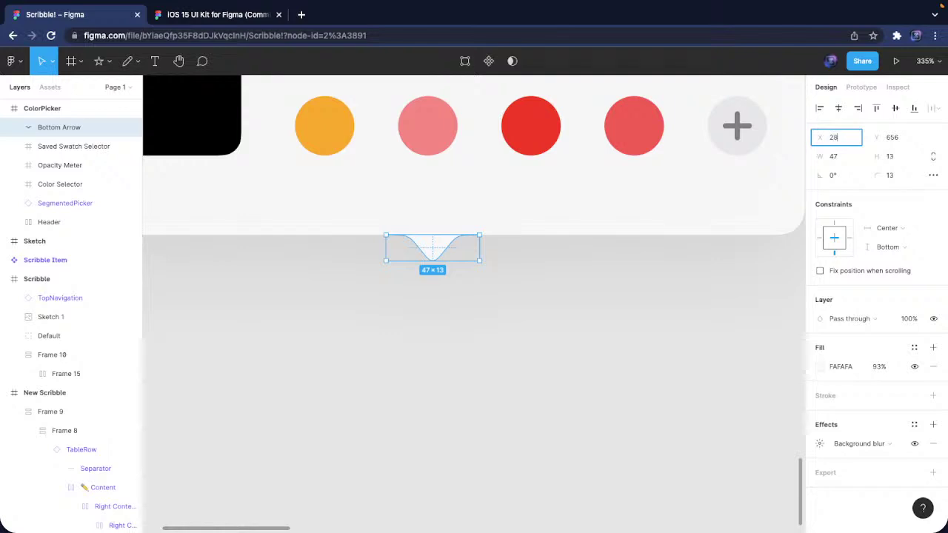
{"action": "key", "text": "Return"}
{"action": "left_click", "coordinate": [720, 364]}
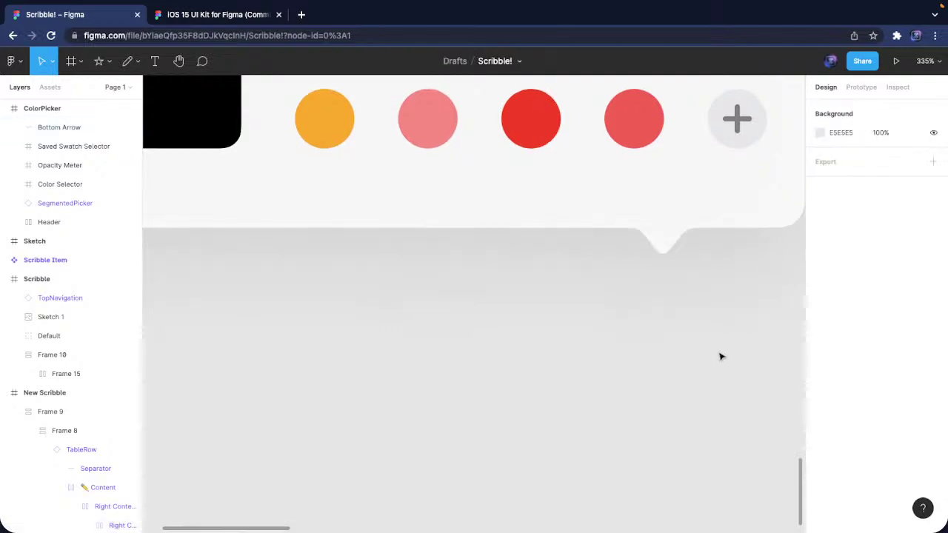
Nudge the ColorPicker frame slightly away from the Colored Button and turn it into a component
{"action": "scroll", "coordinate": [721, 355], "scroll_direction": "right", "scroll_amount": 3}
{"action": "scroll", "coordinate": [719, 348], "scroll_direction": "down", "scroll_amount": 10}
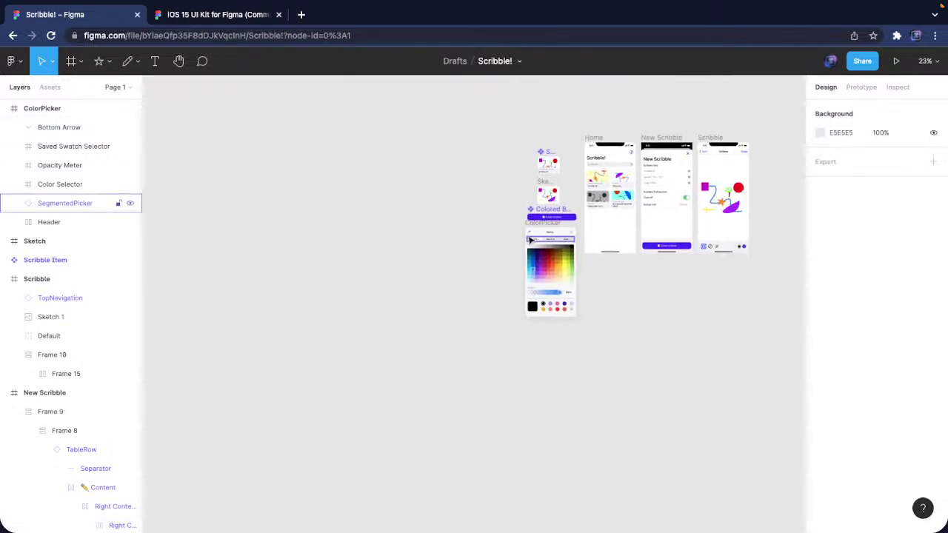
{"action": "left_click_drag", "start_coordinate": [539, 229], "coordinate": [540, 230]}
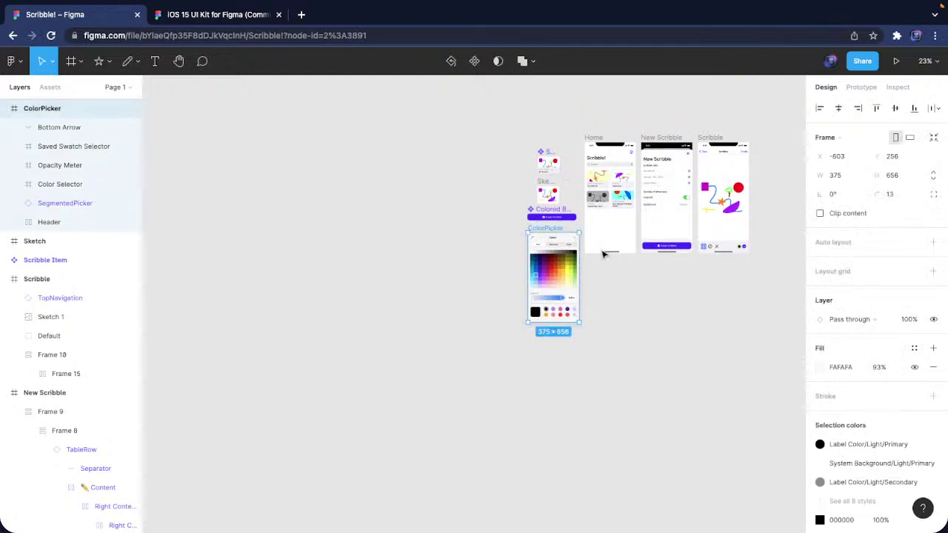
{"action": "right_click", "coordinate": [564, 282]}
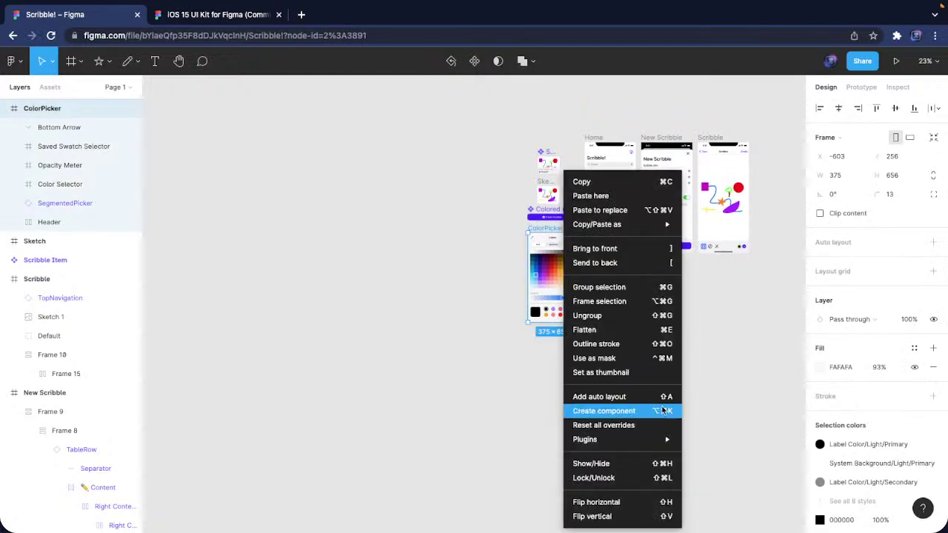
{"action": "left_click", "coordinate": [667, 411]}
{"action": "left_click", "coordinate": [709, 374]}
Move the Home, New Scribble and Scribble screens together to the right, leaving a wider gap beside the component column
{"action": "scroll", "coordinate": [741, 266], "scroll_direction": "right", "scroll_amount": 3}
{"action": "scroll", "coordinate": [667, 279], "scroll_direction": "up", "scroll_amount": 3}
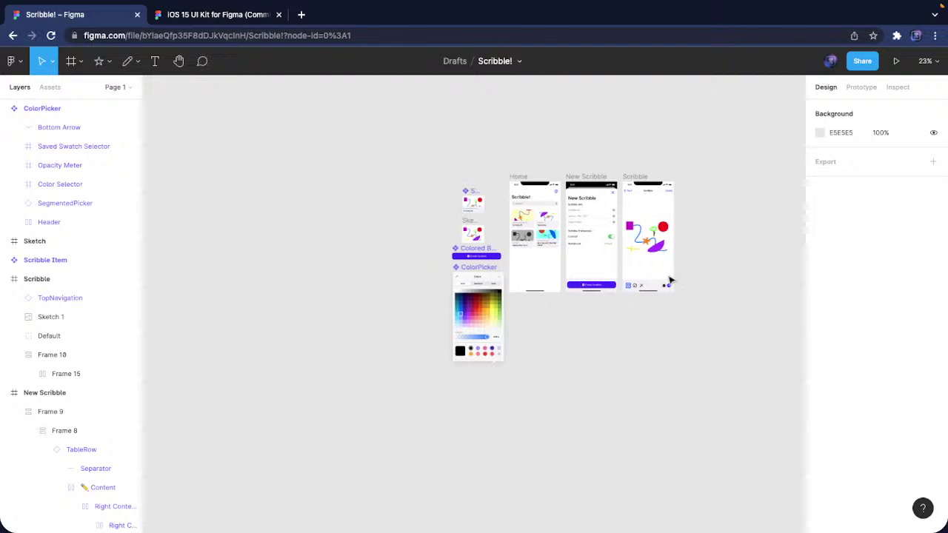
{"action": "left_click_drag", "start_coordinate": [457, 135], "coordinate": [707, 327]}
{"action": "left_click", "coordinate": [444, 140]}
{"action": "left_click", "coordinate": [468, 151]}
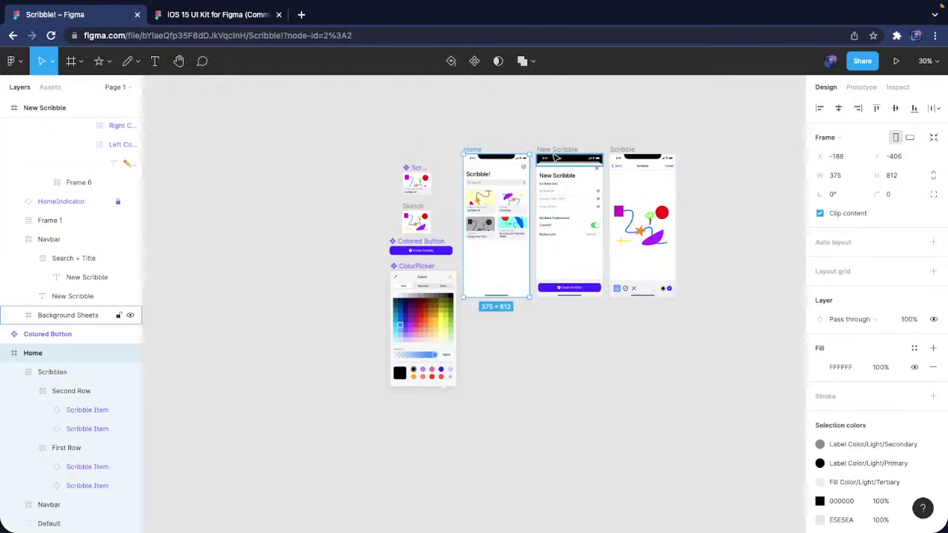
{"action": "left_click", "coordinate": [557, 150], "text": "shift"}
{"action": "left_click", "coordinate": [557, 150]}
{"action": "left_click", "coordinate": [485, 150], "text": "shift"}
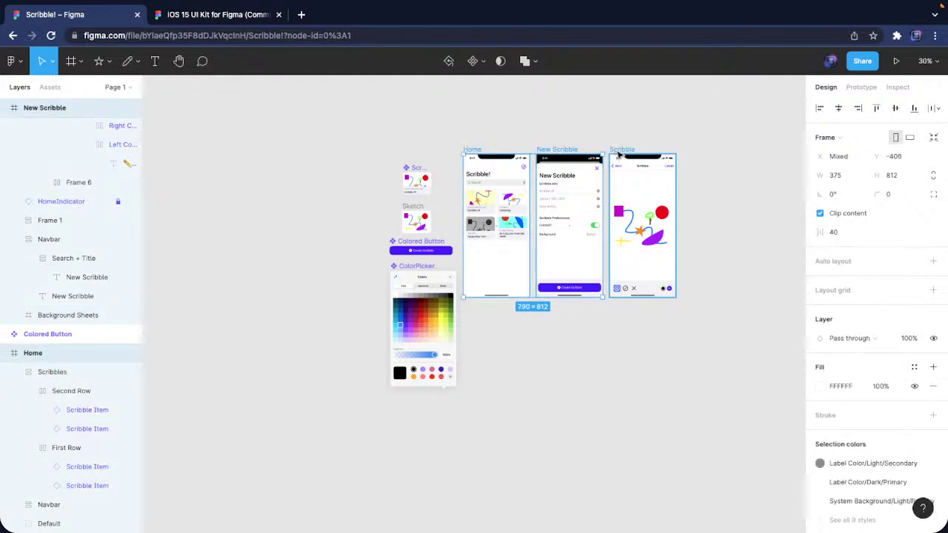
{"action": "left_click", "coordinate": [615, 151], "text": "shift"}
{"action": "left_click_drag", "start_coordinate": [622, 150], "coordinate": [656, 201]}
{"action": "key", "text": "Escape"}
{"action": "scroll", "coordinate": [776, 287], "scroll_direction": "up", "scroll_amount": 2}
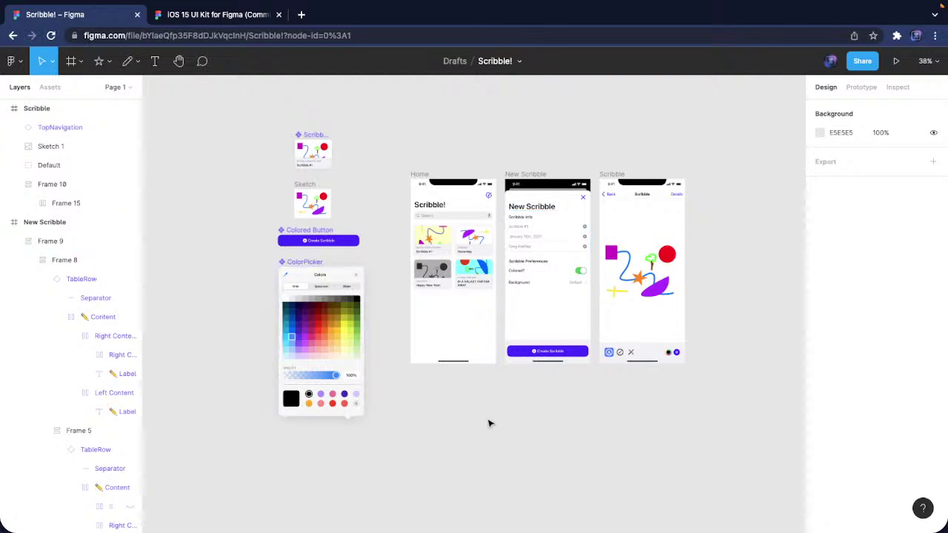
{"action": "scroll", "coordinate": [489, 424], "scroll_direction": "up", "scroll_amount": 5}
{"action": "scroll", "coordinate": [492, 395], "scroll_direction": "down", "scroll_amount": 5}
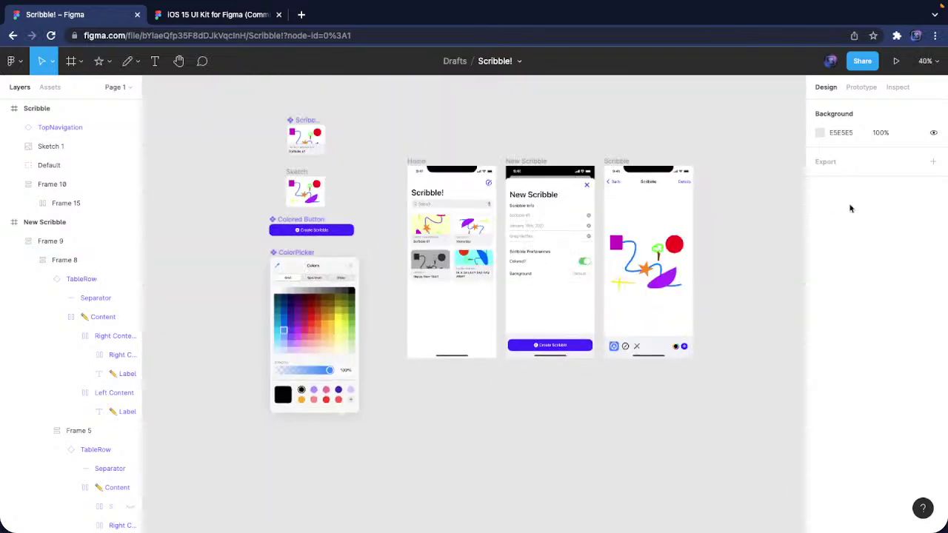
Add an On tap prototype interaction to the Home screen's new-scribble icon that opens New Scribble as an overlay
{"action": "left_click", "coordinate": [862, 87]}
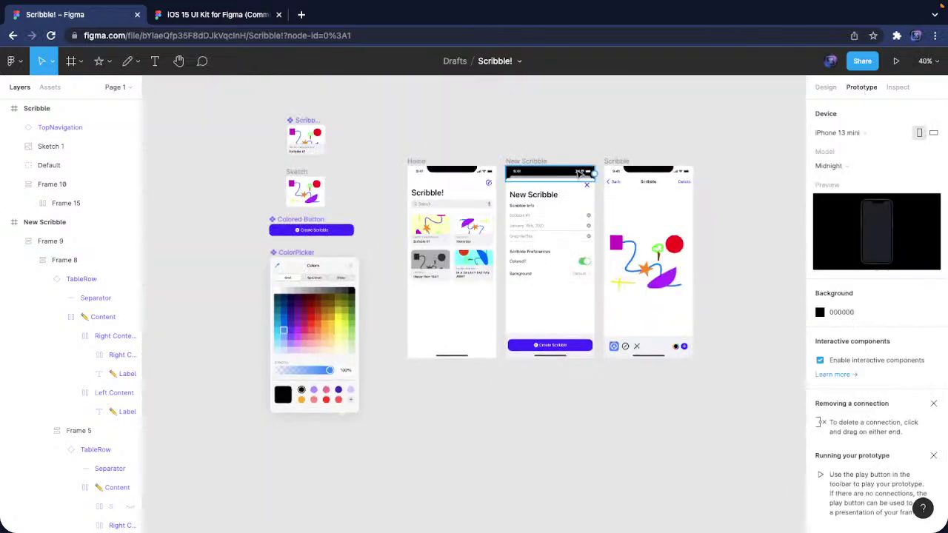
{"action": "left_click", "coordinate": [489, 185]}
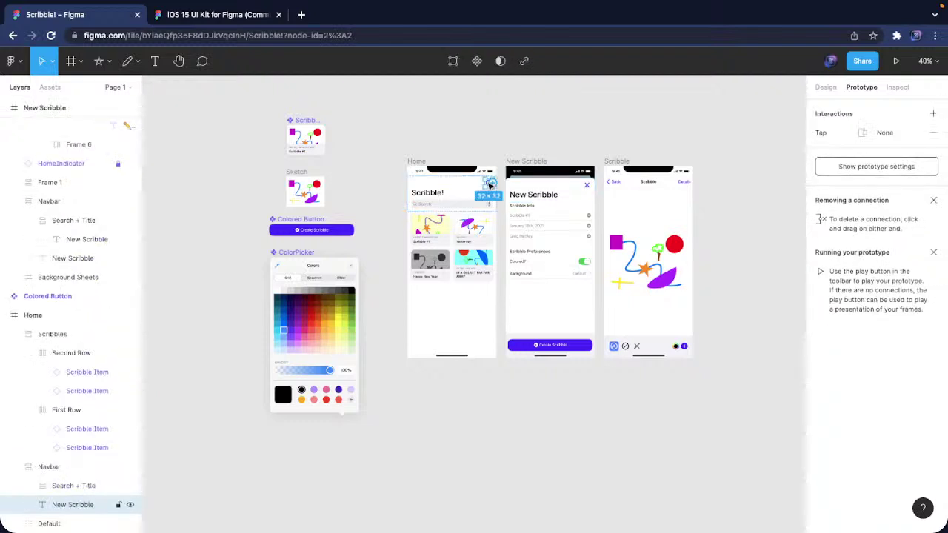
{"action": "scroll", "coordinate": [495, 196], "scroll_direction": "up", "scroll_amount": 2}
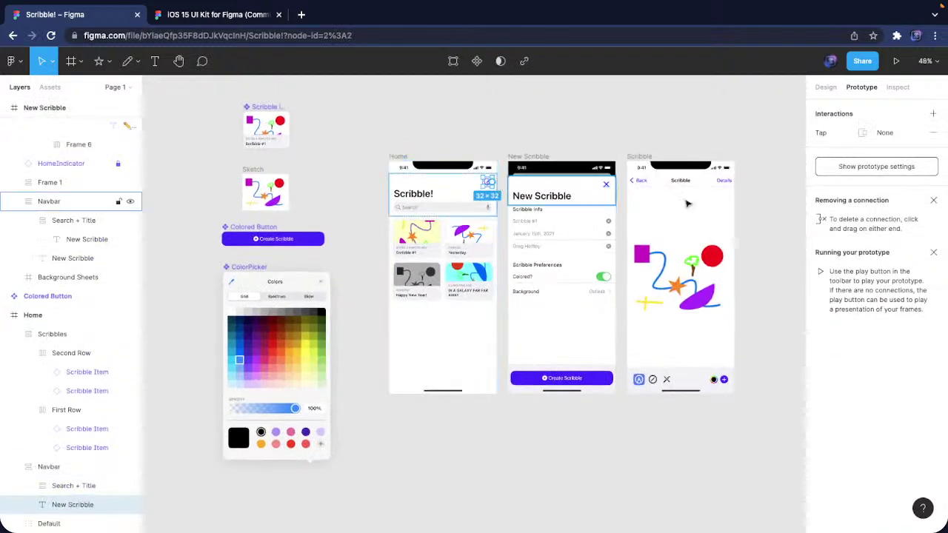
{"action": "left_click", "coordinate": [933, 133]}
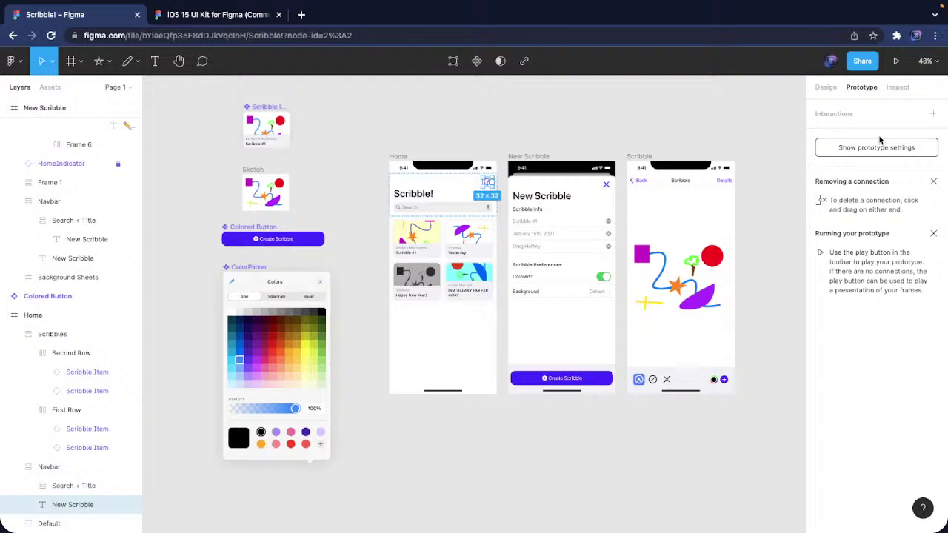
{"action": "left_click", "coordinate": [932, 115]}
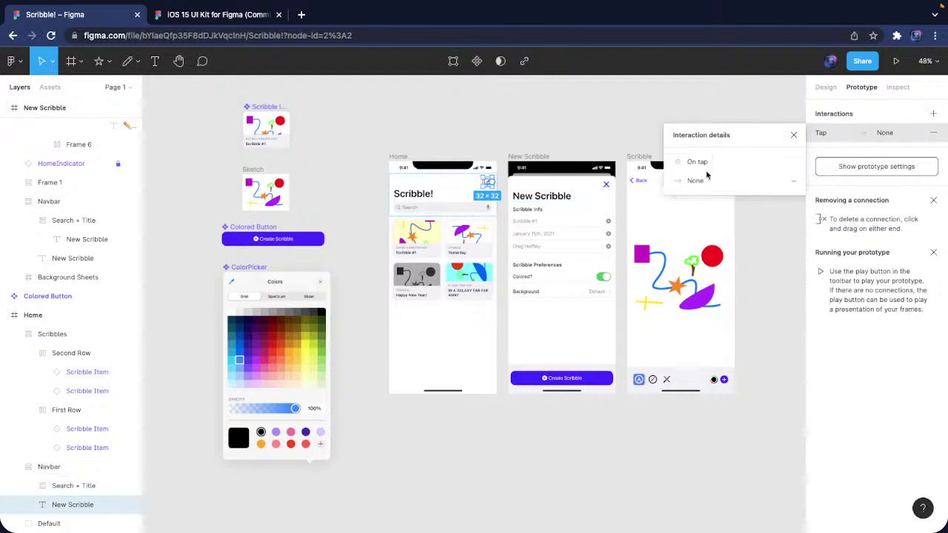
{"action": "left_click", "coordinate": [706, 180]}
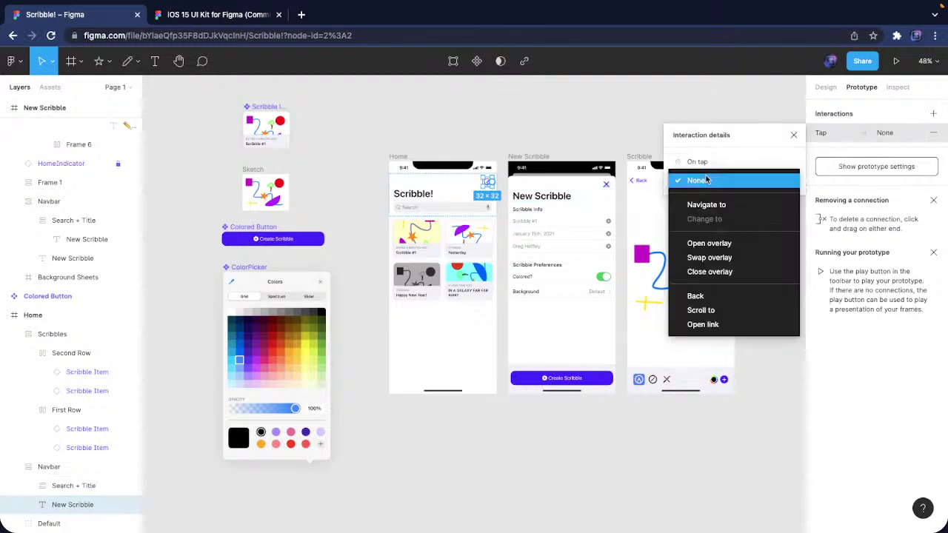
{"action": "left_click", "coordinate": [724, 246]}
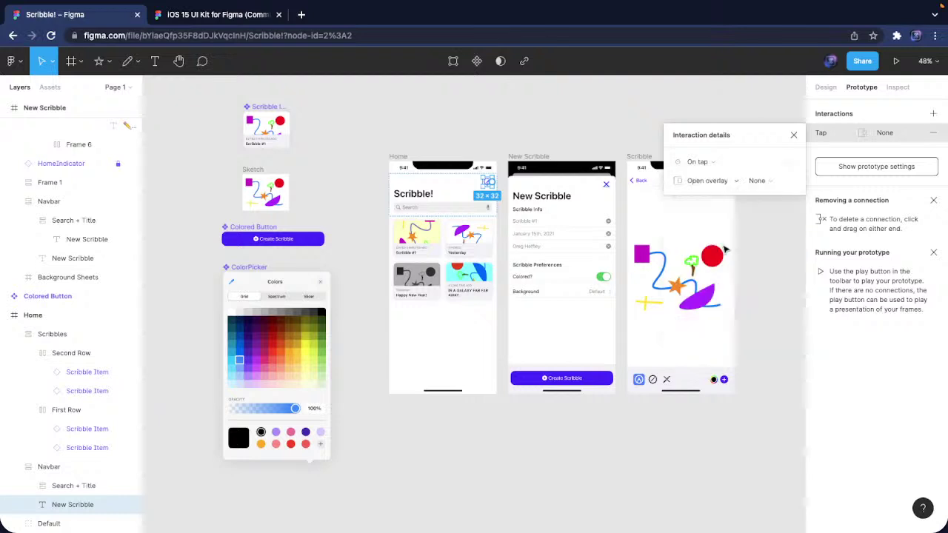
{"action": "left_click", "coordinate": [781, 179]}
{"action": "left_click", "coordinate": [776, 210]}
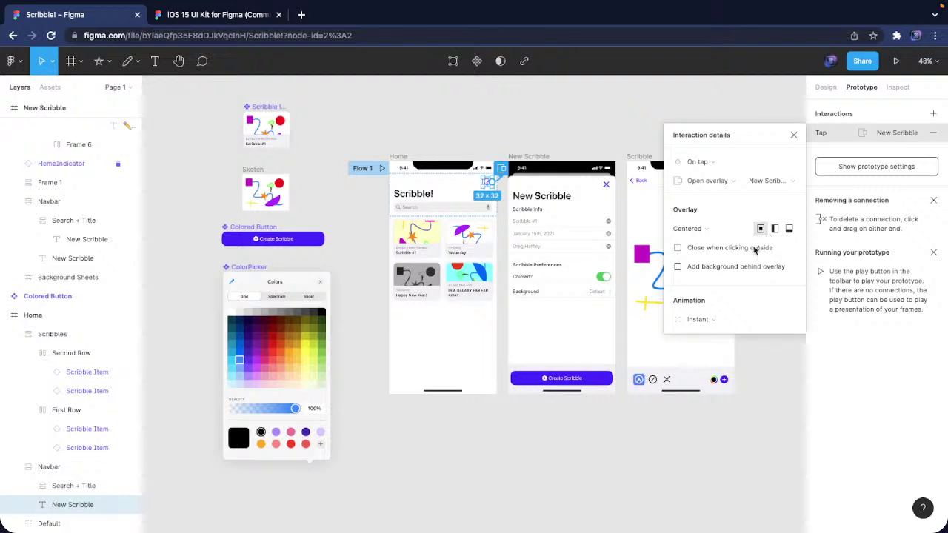
Set the New Scribble overlay's animation to Move in with the upward direction
{"action": "left_click", "coordinate": [708, 318]}
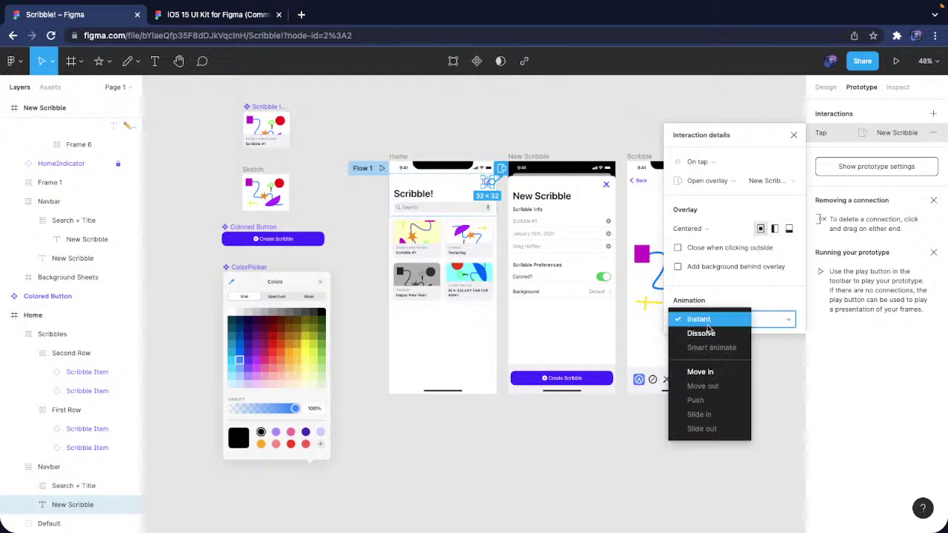
{"action": "left_click", "coordinate": [715, 370]}
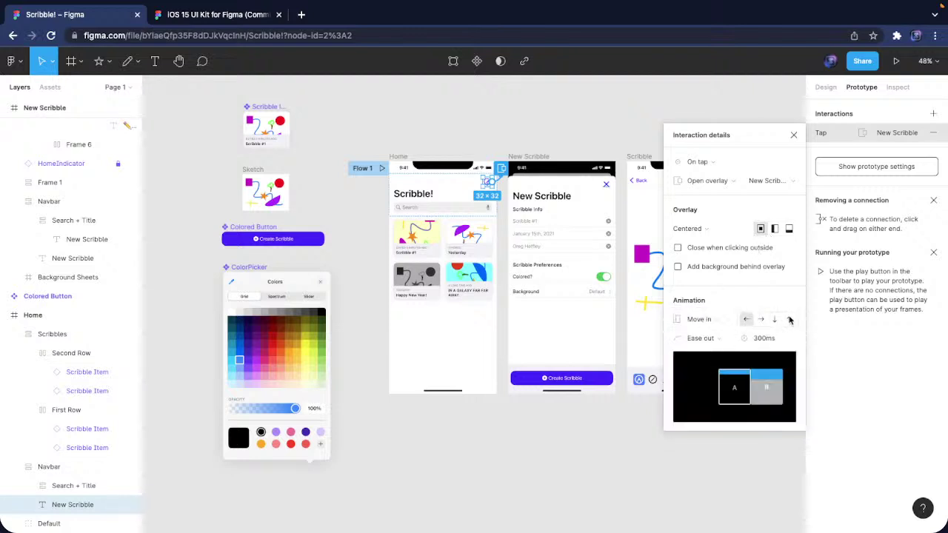
{"action": "left_click", "coordinate": [790, 320]}
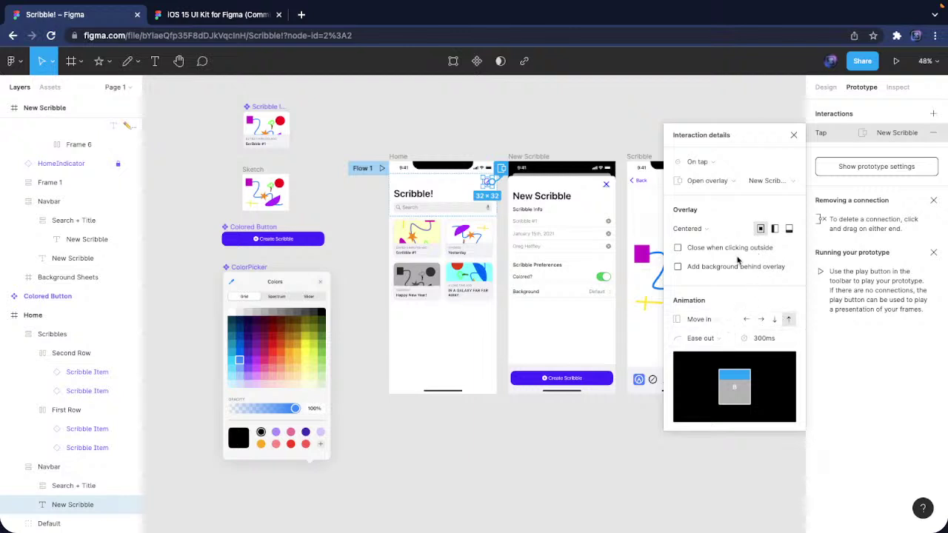
Give the New Scribble screen's X icon an On tap interaction that closes the overlay
{"action": "scroll", "coordinate": [567, 340], "scroll_direction": "right", "scroll_amount": 4}
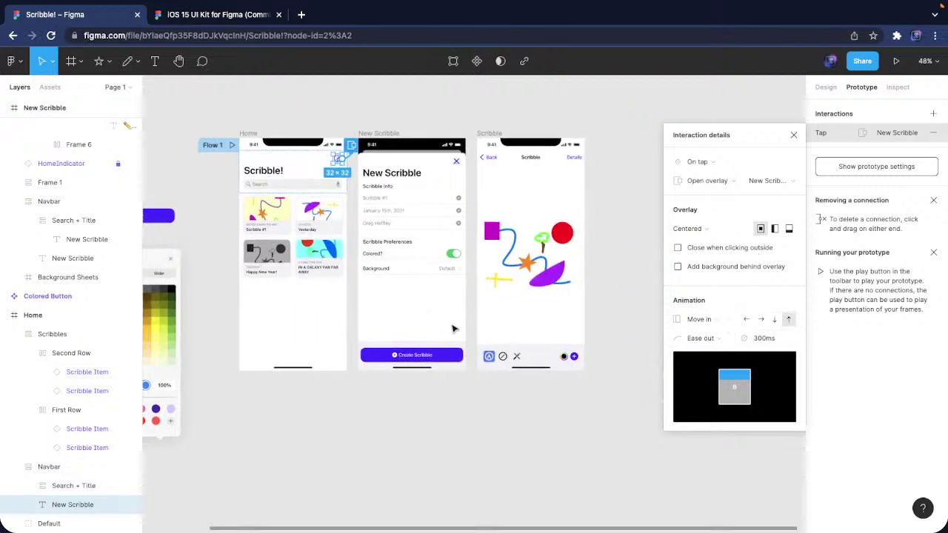
{"action": "left_click", "coordinate": [456, 168]}
{"action": "left_click", "coordinate": [456, 168]}
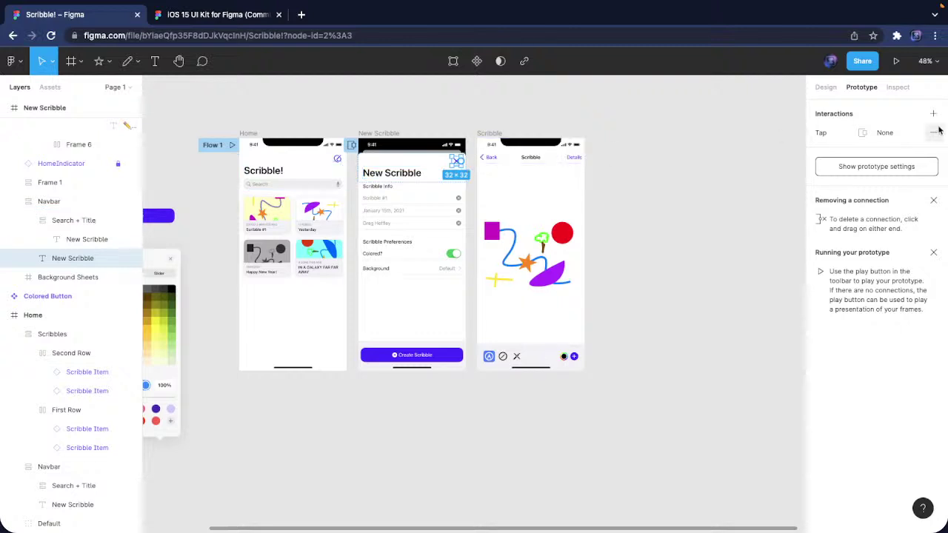
{"action": "left_click", "coordinate": [883, 134]}
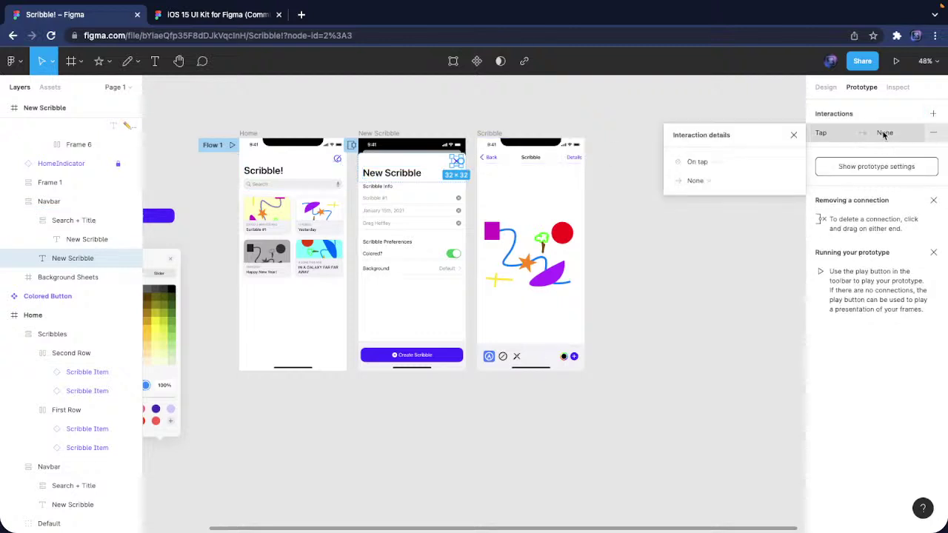
{"action": "left_click", "coordinate": [704, 165]}
{"action": "left_click", "coordinate": [701, 180]}
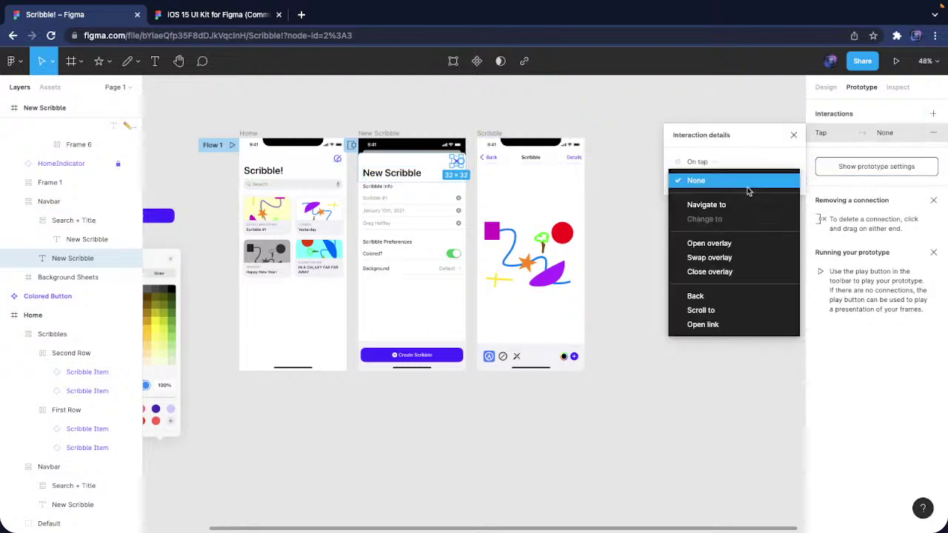
{"action": "left_click", "coordinate": [719, 274]}
{"action": "left_click", "coordinate": [719, 274]}
{"action": "scroll", "coordinate": [508, 213], "scroll_direction": "left", "scroll_amount": 5}
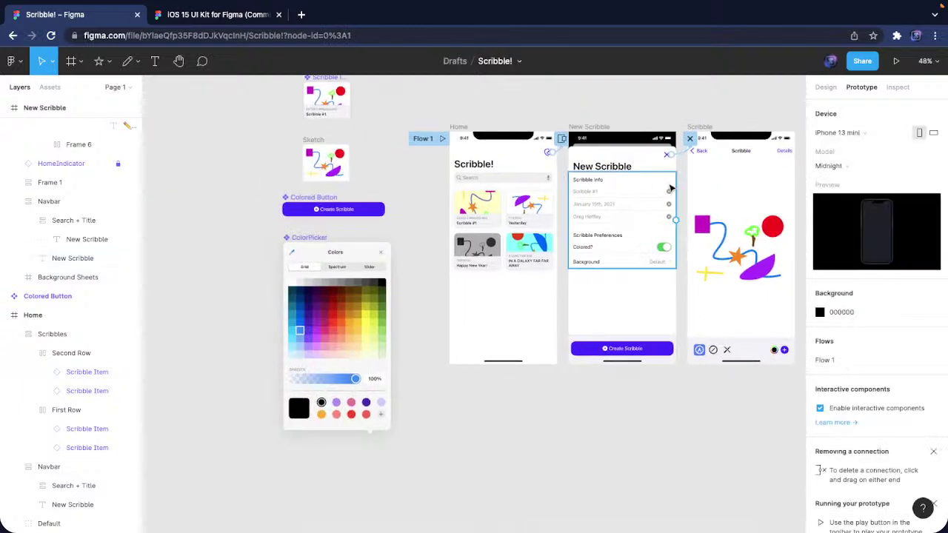
Connect the Scribble Item main component to the Scribble screen with an On tap Navigate to interaction
{"action": "scroll", "coordinate": [354, 117], "scroll_direction": "up", "scroll_amount": 3}
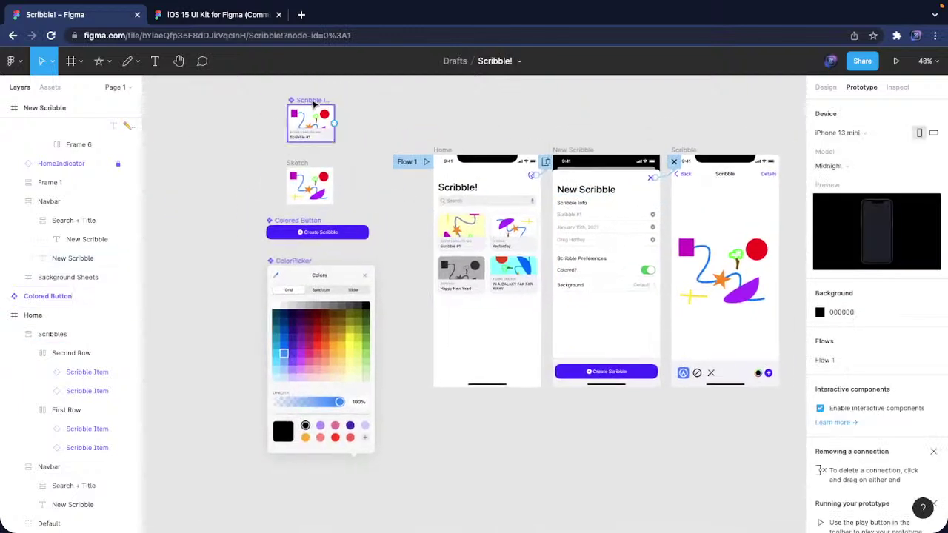
{"action": "left_click", "coordinate": [332, 125]}
{"action": "mouse_move", "coordinate": [335, 124]}
{"action": "left_mouse_down"}
{"action": "mouse_move", "coordinate": [737, 127]}
{"action": "mouse_move", "coordinate": [730, 238]}
{"action": "left_mouse_up"}
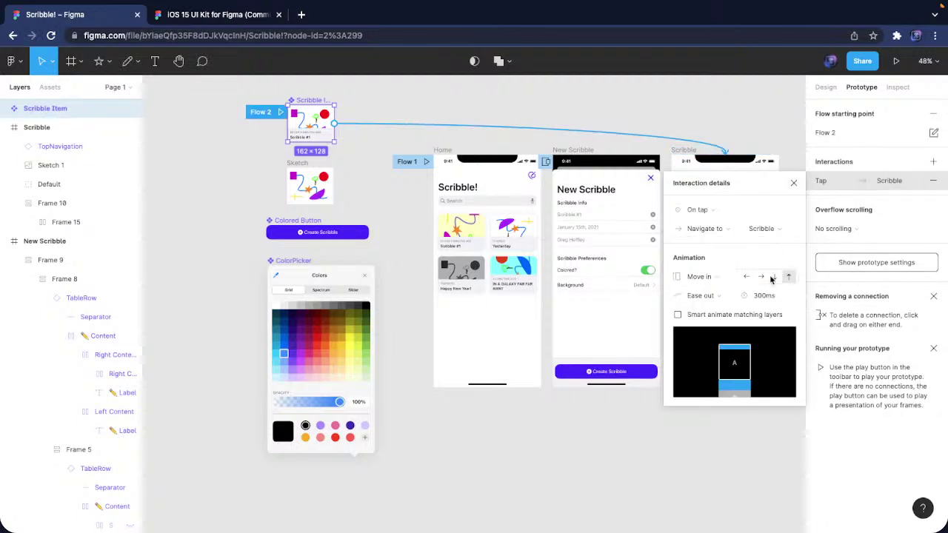
Set the Scribble Item connection's animation to Slide in toward the left, with Smart animate matching layers enabled
{"action": "left_click", "coordinate": [704, 276]}
{"action": "left_click", "coordinate": [697, 303]}
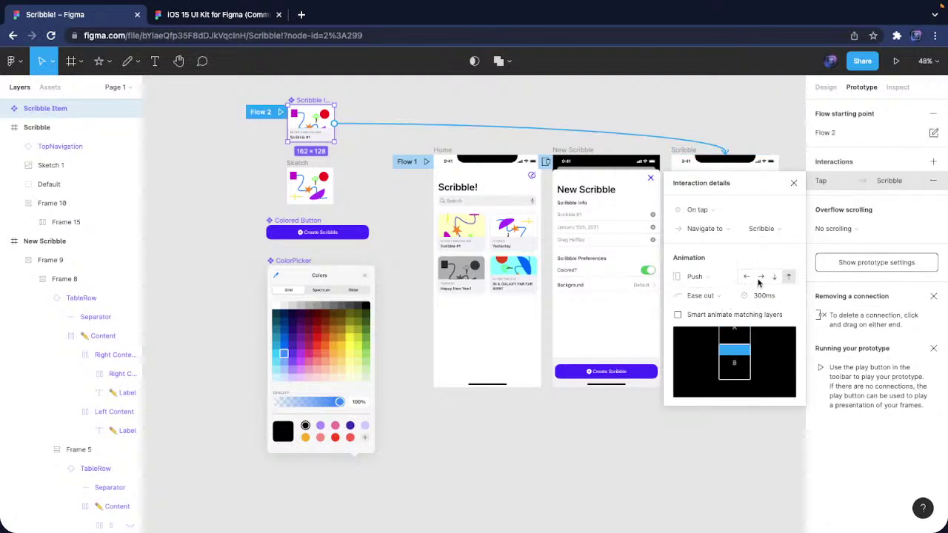
{"action": "left_click", "coordinate": [760, 278]}
{"action": "left_click", "coordinate": [745, 277]}
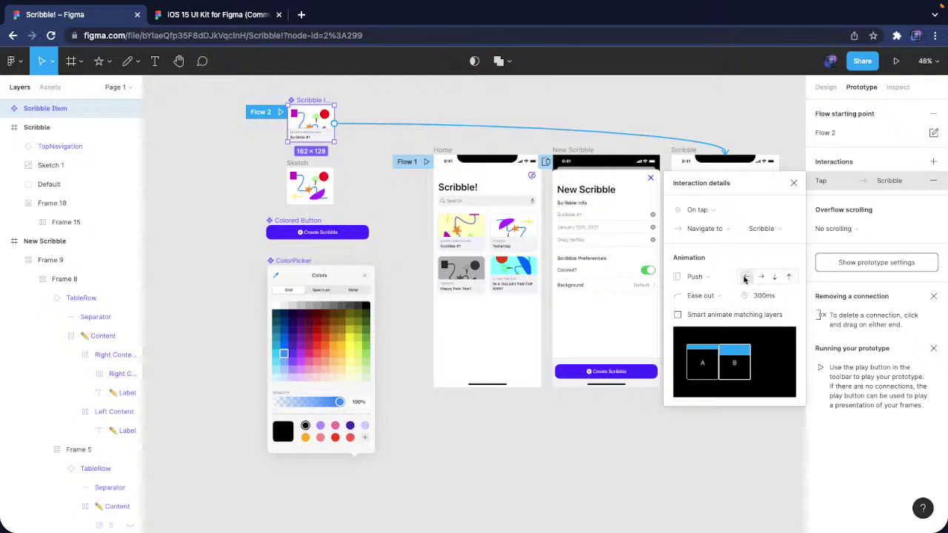
{"action": "left_click", "coordinate": [726, 277]}
{"action": "left_click", "coordinate": [722, 291]}
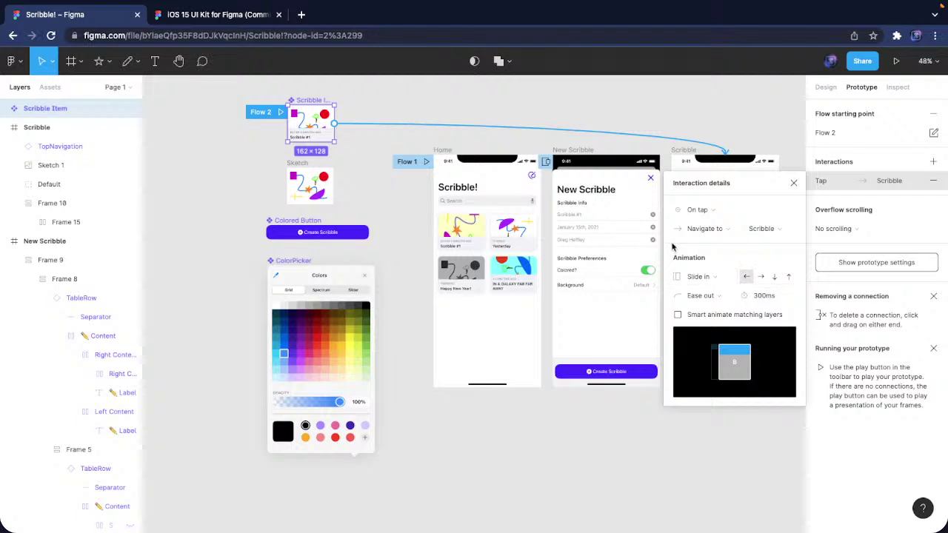
{"action": "scroll", "coordinate": [652, 326], "scroll_direction": "right", "scroll_amount": 3}
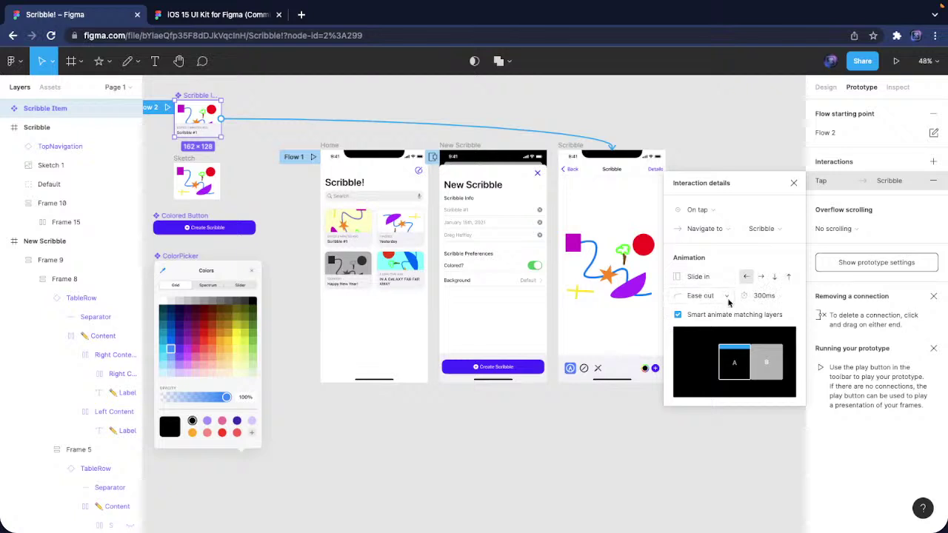
{"action": "left_click", "coordinate": [795, 183]}
Add an On tap Back interaction to the Left Accessory in the Scribble screen's top navigation
{"action": "double_click", "coordinate": [578, 170]}
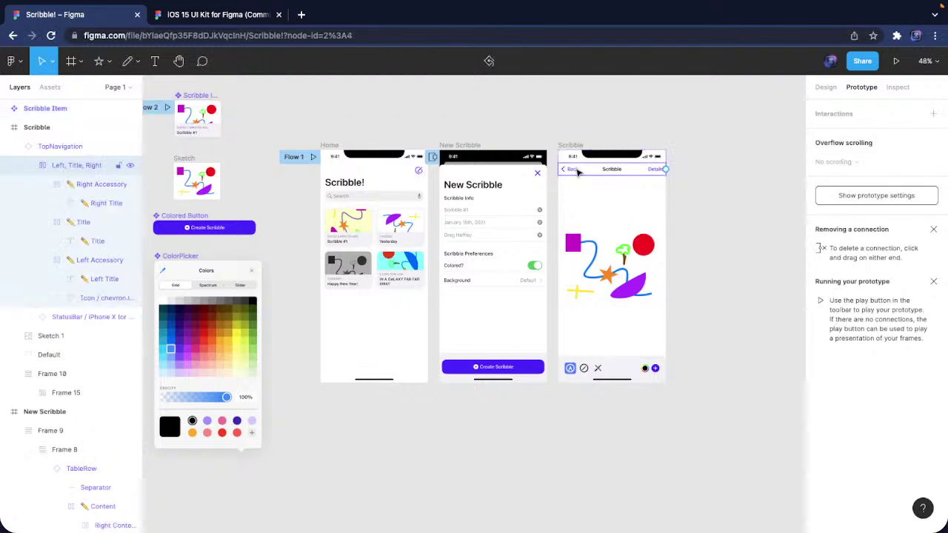
{"action": "double_click", "coordinate": [577, 172]}
{"action": "left_click", "coordinate": [575, 170]}
{"action": "double_click", "coordinate": [576, 173]}
{"action": "double_click", "coordinate": [576, 174]}
{"action": "left_click", "coordinate": [934, 113]}
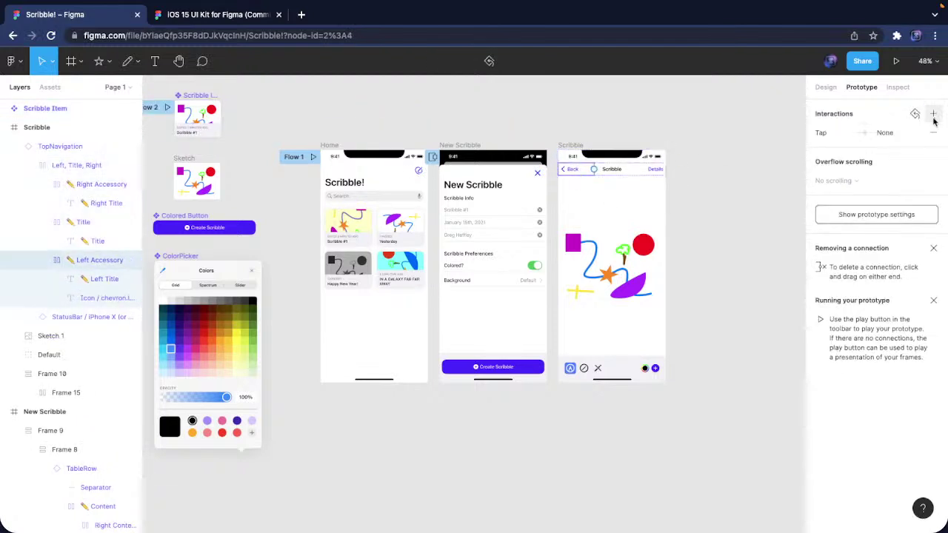
{"action": "left_click", "coordinate": [911, 134]}
{"action": "left_click", "coordinate": [753, 183]}
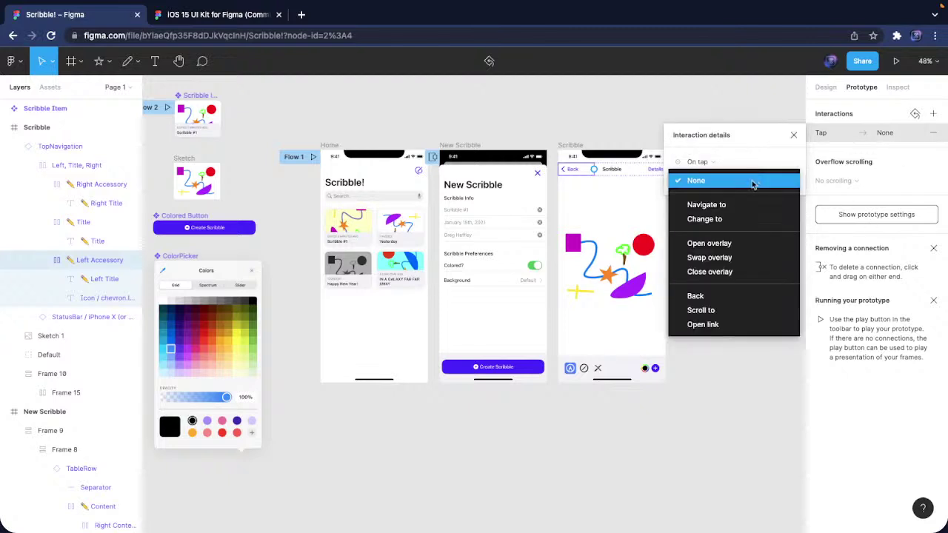
{"action": "left_click", "coordinate": [737, 297]}
{"action": "left_click", "coordinate": [751, 368]}
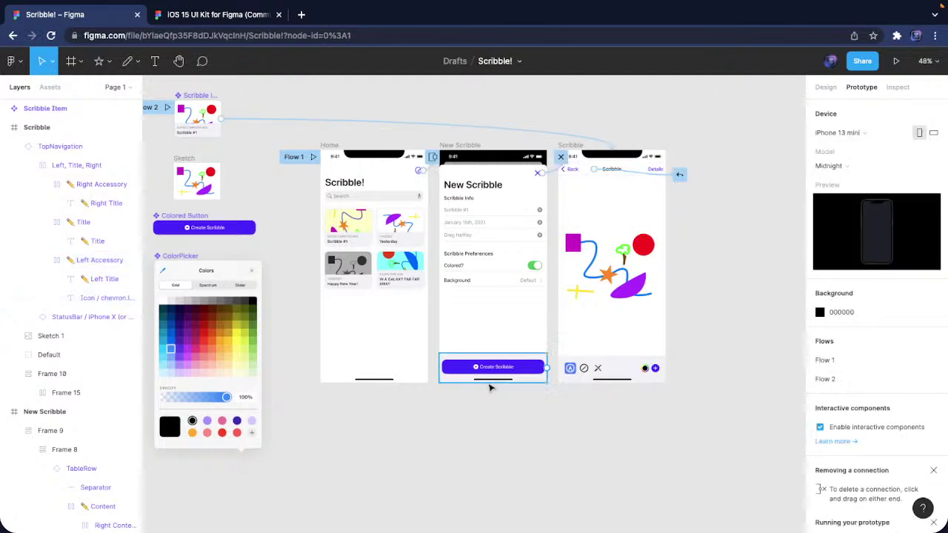
Connect the Colored Button main component to the Scribble screen with an On tap Navigate to interaction using Slide in toward the left
{"action": "left_click", "coordinate": [515, 369]}
{"action": "left_click", "coordinate": [551, 369]}
{"action": "left_click", "coordinate": [252, 227]}
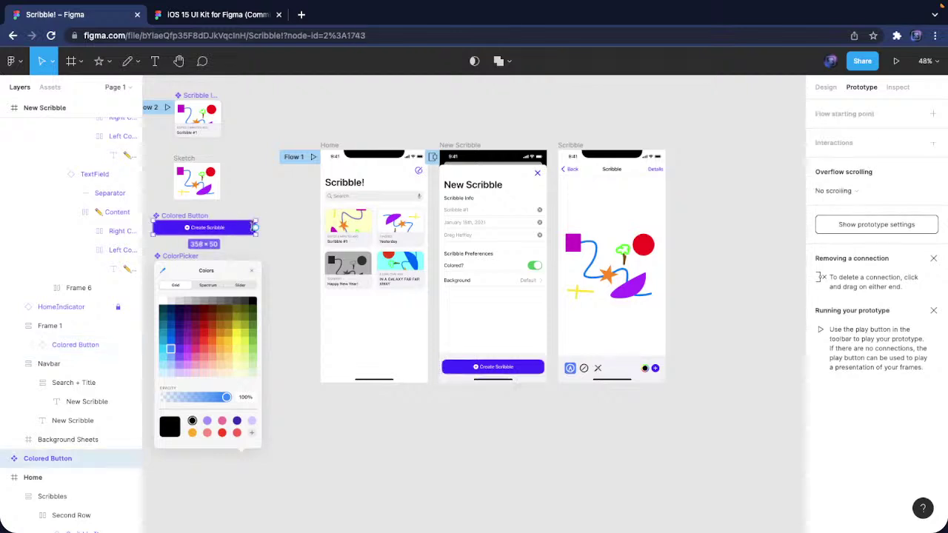
{"action": "left_click_drag", "start_coordinate": [257, 229], "coordinate": [572, 262]}
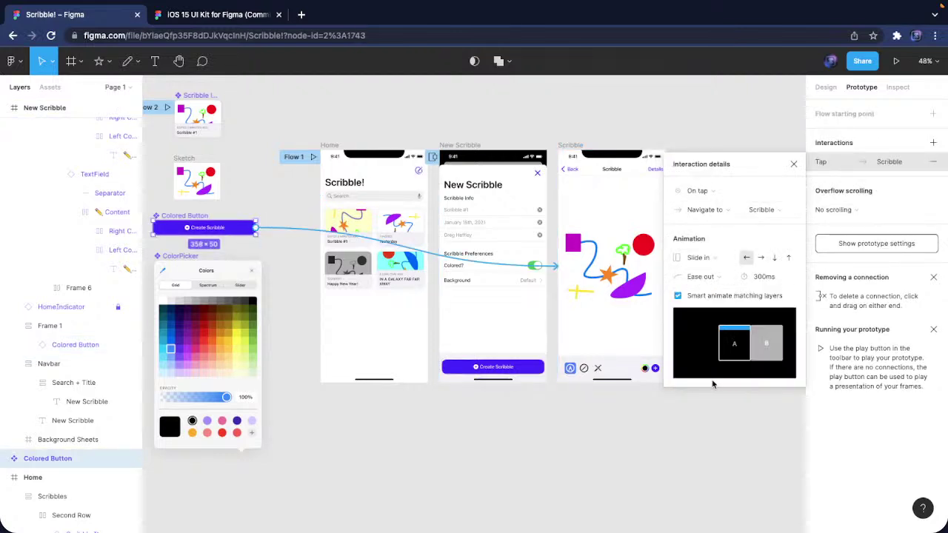
{"action": "left_click", "coordinate": [670, 410]}
Connect the color circle group in the Scribble screen's bottom toolbar to the ColorPicker with an On tap Open overlay interaction
{"action": "scroll", "coordinate": [642, 436], "scroll_direction": "up", "scroll_amount": 2}
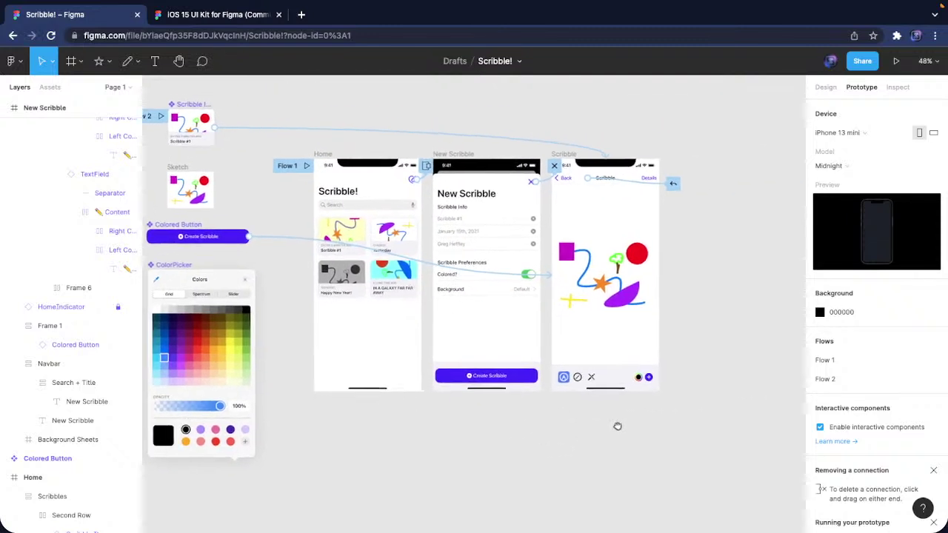
{"action": "left_click_drag", "start_coordinate": [618, 427], "coordinate": [659, 428]}
{"action": "left_click", "coordinate": [681, 380]}
{"action": "left_click", "coordinate": [681, 381]}
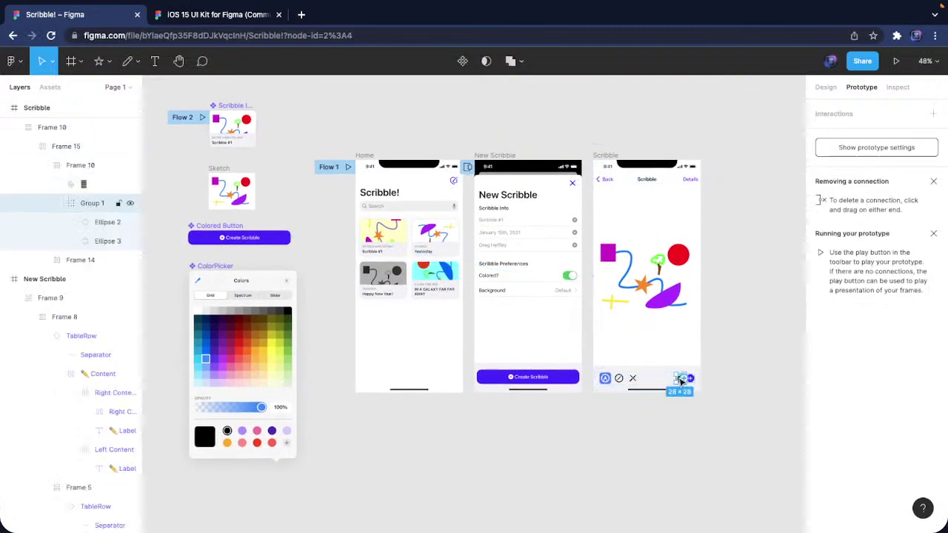
{"action": "left_click_drag", "start_coordinate": [688, 380], "coordinate": [275, 426]}
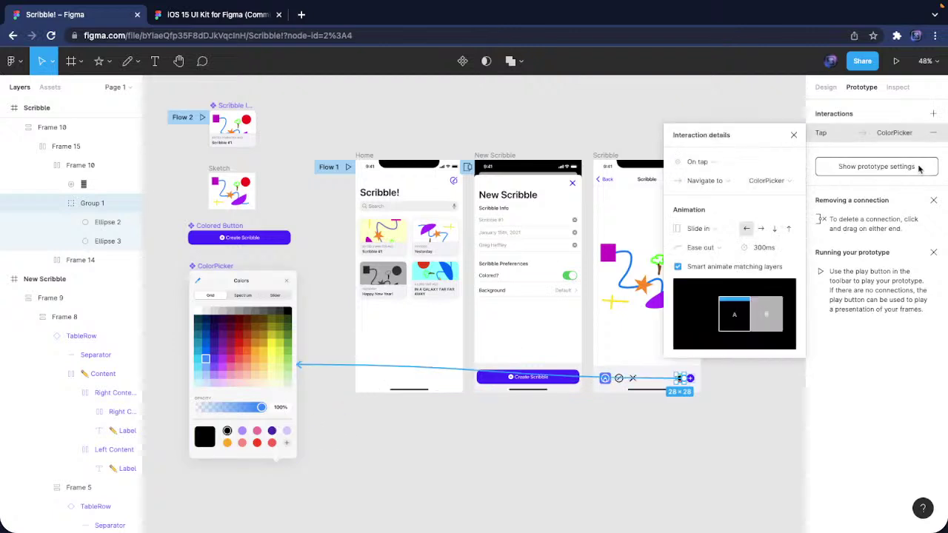
{"action": "left_click", "coordinate": [742, 181]}
{"action": "left_click", "coordinate": [738, 216]}
Set the ColorPicker overlay's position to Manual and place it on the Scribble screen directly above the bottom toolbar
{"action": "left_click", "coordinate": [717, 229]}
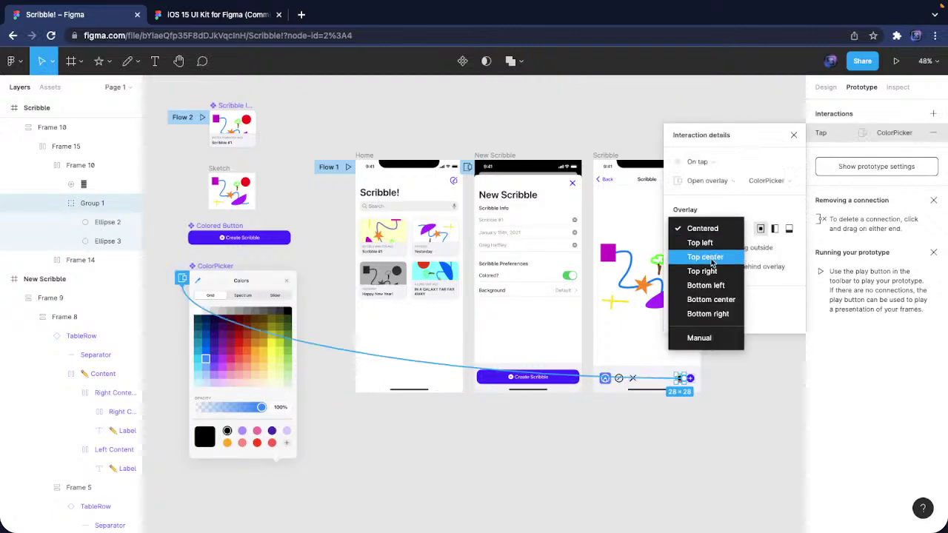
{"action": "left_click", "coordinate": [681, 341]}
{"action": "scroll", "coordinate": [525, 266], "scroll_direction": "right", "scroll_amount": 3}
{"action": "scroll", "coordinate": [525, 267], "scroll_direction": "right", "scroll_amount": 2}
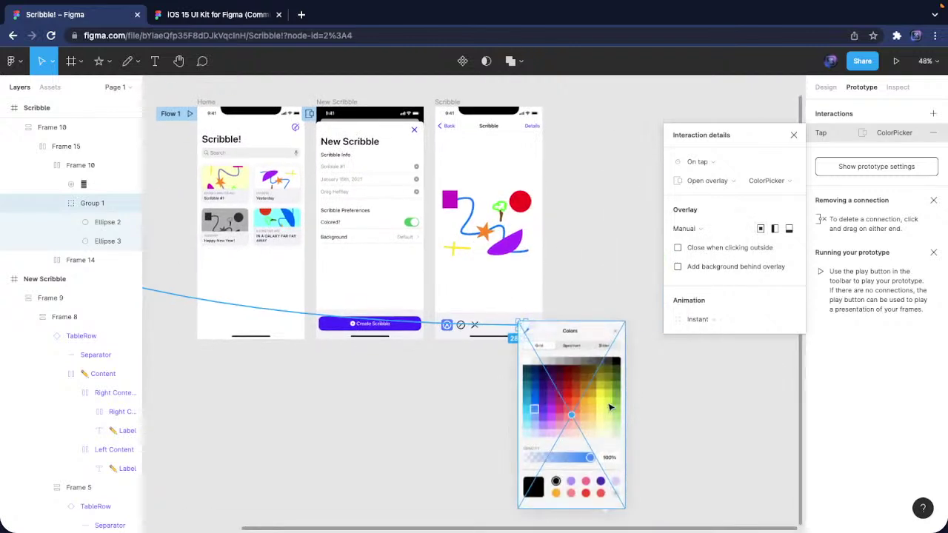
{"action": "mouse_move", "coordinate": [611, 411]}
{"action": "left_mouse_down"}
{"action": "mouse_move", "coordinate": [575, 247]}
{"action": "mouse_move", "coordinate": [511, 181]}
{"action": "mouse_move", "coordinate": [529, 213]}
{"action": "left_mouse_up"}
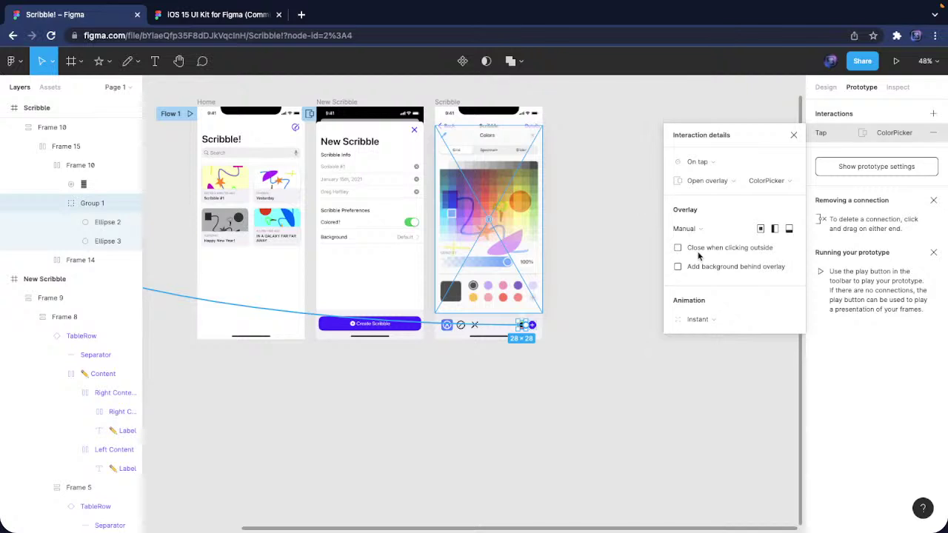
Make the ColorPicker overlay close when clicking outside, add a background behind it, and set its animation to Dissolve
{"action": "left_click", "coordinate": [715, 273]}
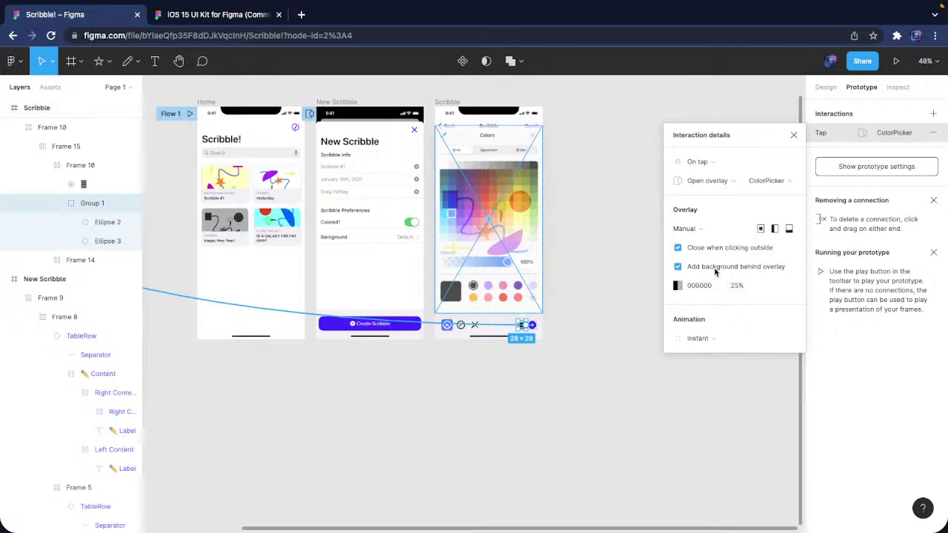
{"action": "left_click", "coordinate": [702, 340]}
{"action": "left_click", "coordinate": [702, 350]}
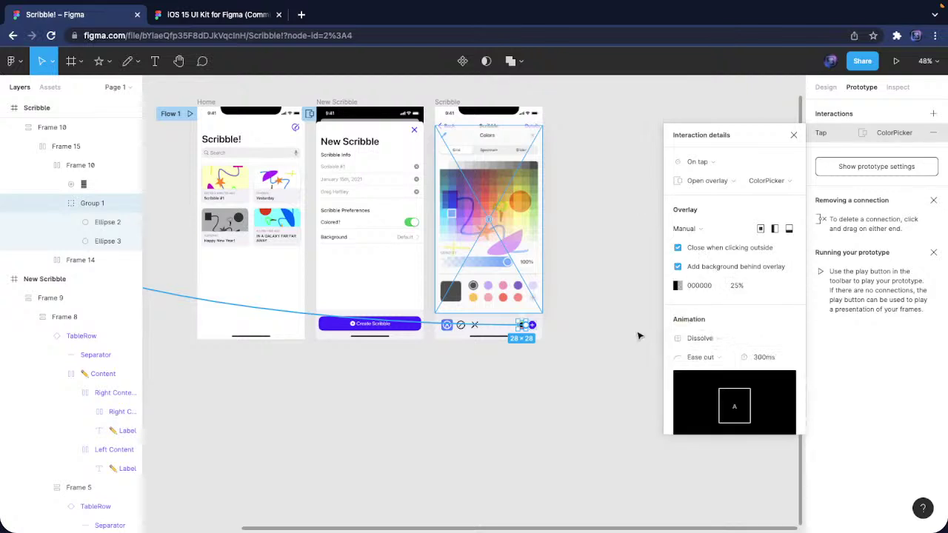
{"action": "left_click", "coordinate": [794, 135]}
{"action": "scroll", "coordinate": [567, 230], "scroll_direction": "left", "scroll_amount": 5}
{"action": "scroll", "coordinate": [568, 231], "scroll_direction": "up", "scroll_amount": 3}
{"action": "left_click", "coordinate": [739, 138]}
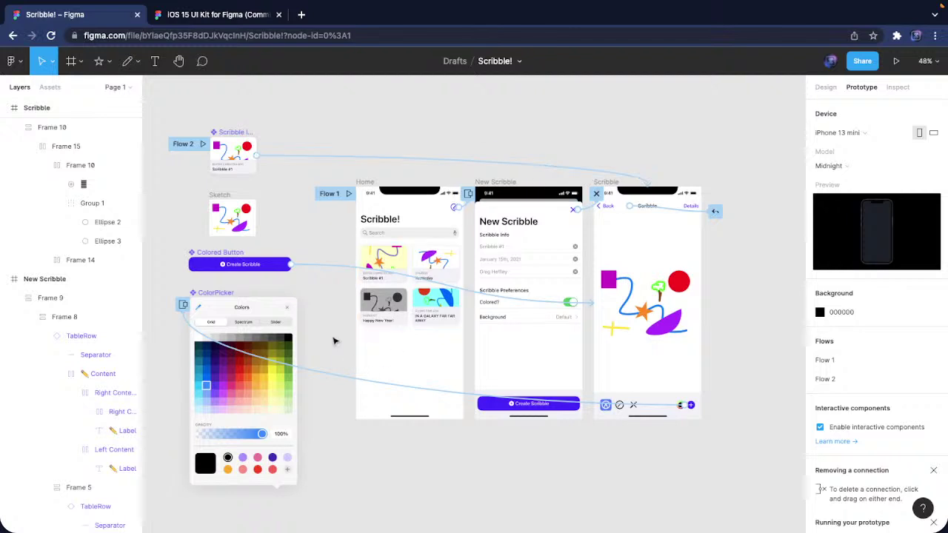
Preview Flow 1 and test opening Scribble #1, going back, and opening and dismissing the color picker overlay
{"action": "left_click", "coordinate": [897, 61]}
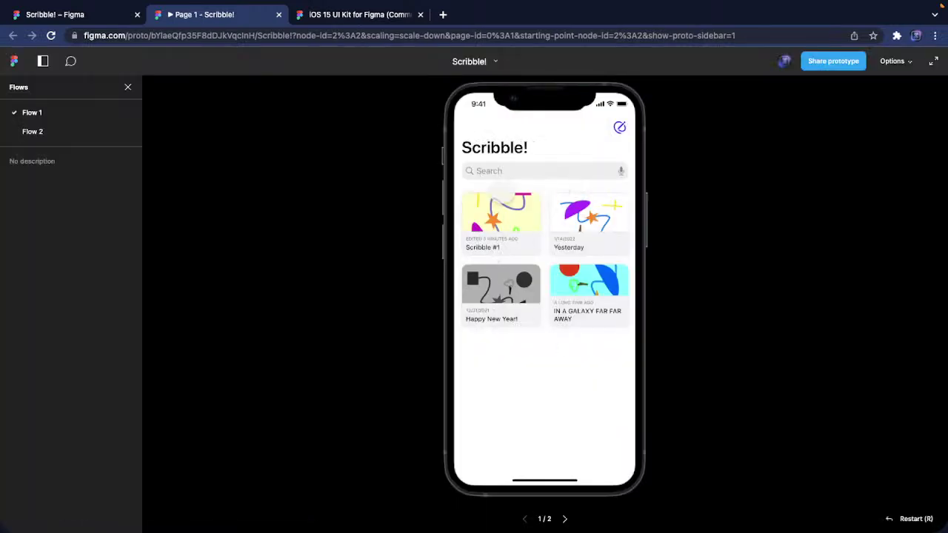
{"action": "left_click", "coordinate": [492, 220]}
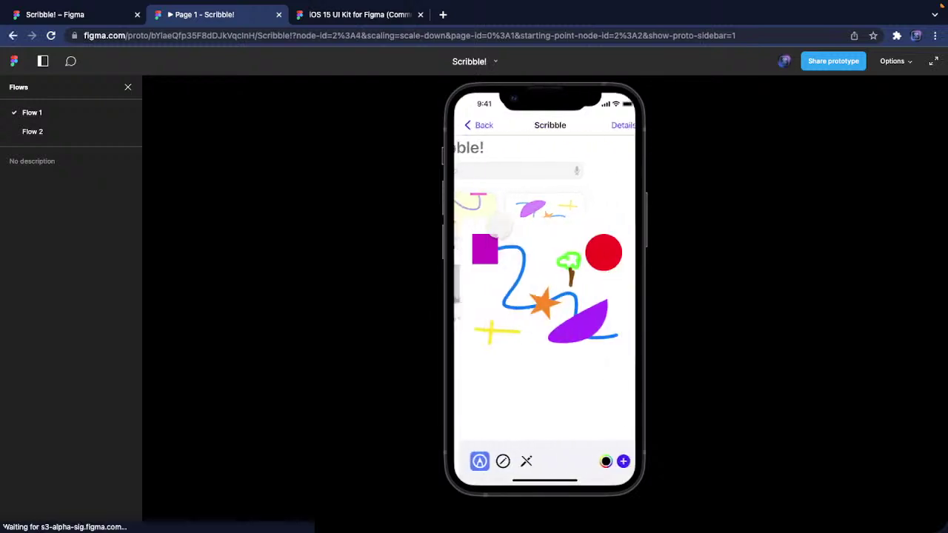
{"action": "left_click", "coordinate": [478, 126]}
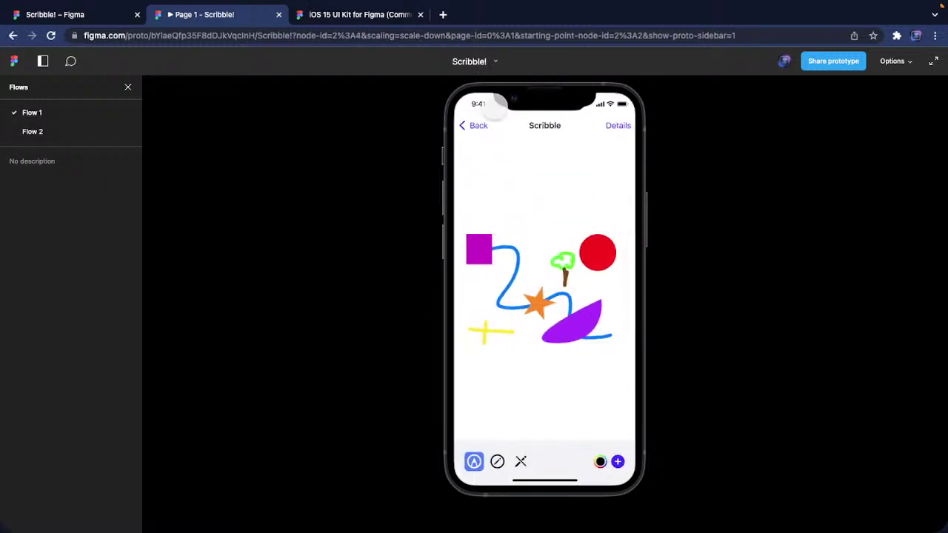
{"action": "left_click", "coordinate": [475, 125]}
{"action": "left_click", "coordinate": [501, 220]}
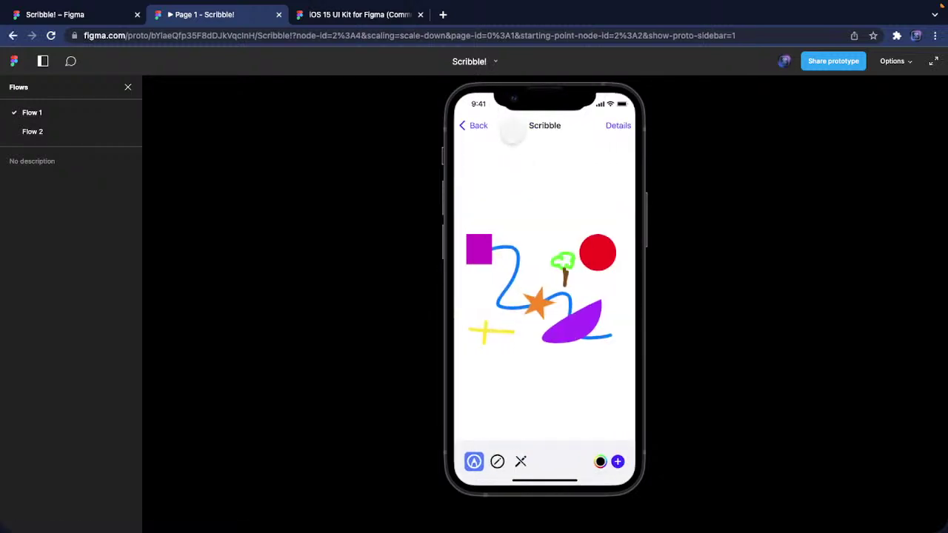
{"action": "left_click", "coordinate": [600, 461]}
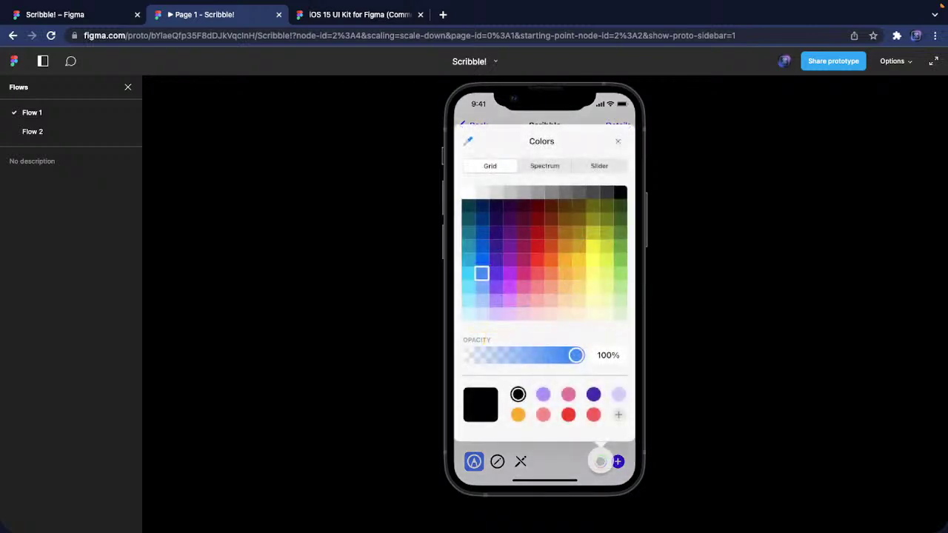
{"action": "left_click", "coordinate": [607, 102]}
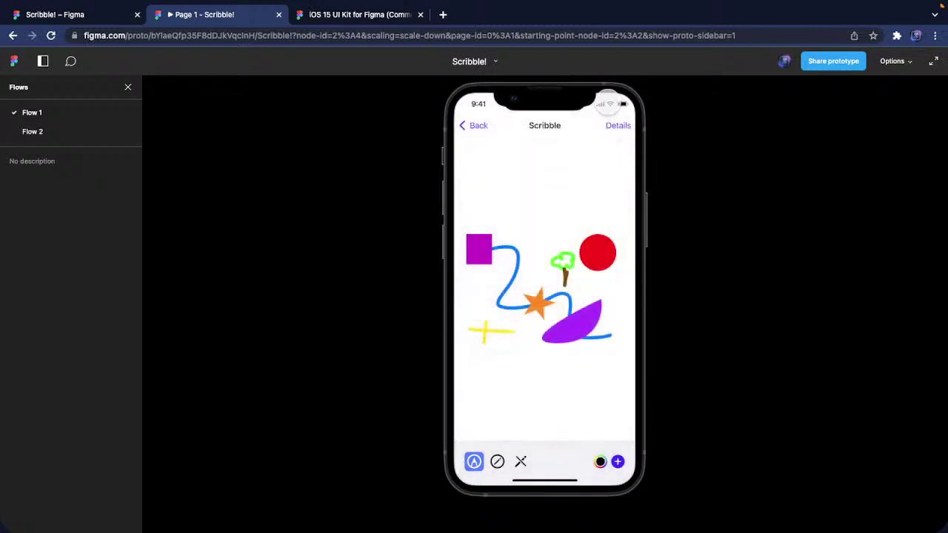
{"action": "left_click", "coordinate": [475, 127]}
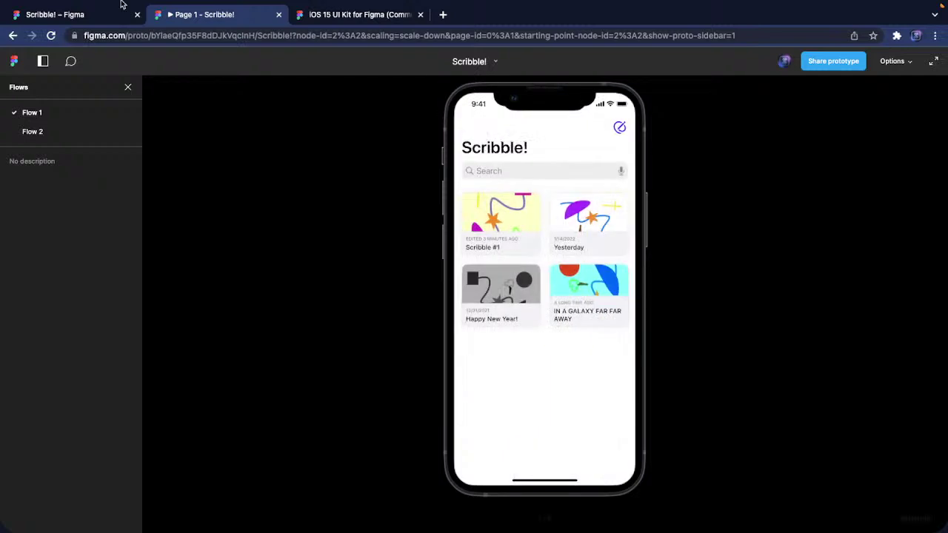
Return to the design file and hide the Notch layer inside the Home screen's status bar
{"action": "left_click", "coordinate": [78, 14]}
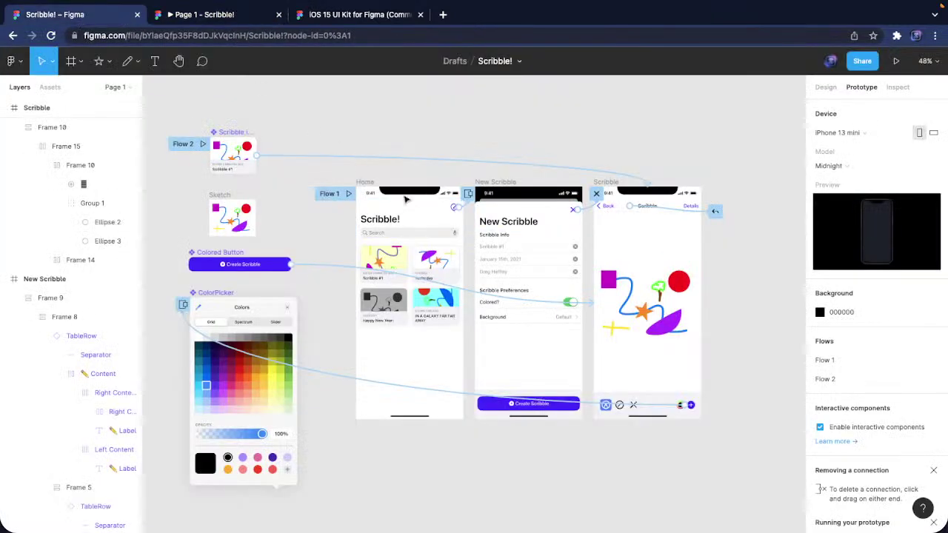
{"action": "left_click", "coordinate": [365, 182]}
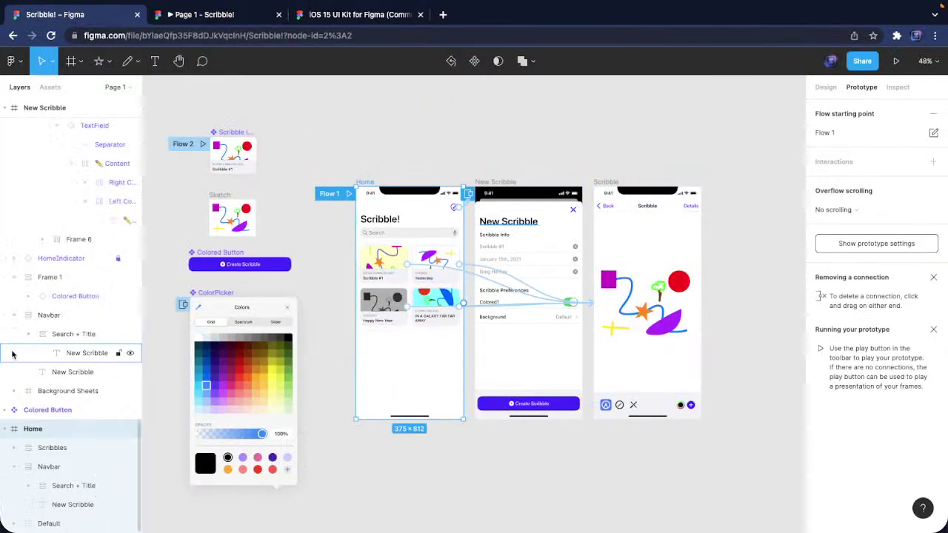
{"action": "scroll", "coordinate": [15, 497], "scroll_direction": "up", "scroll_amount": 1}
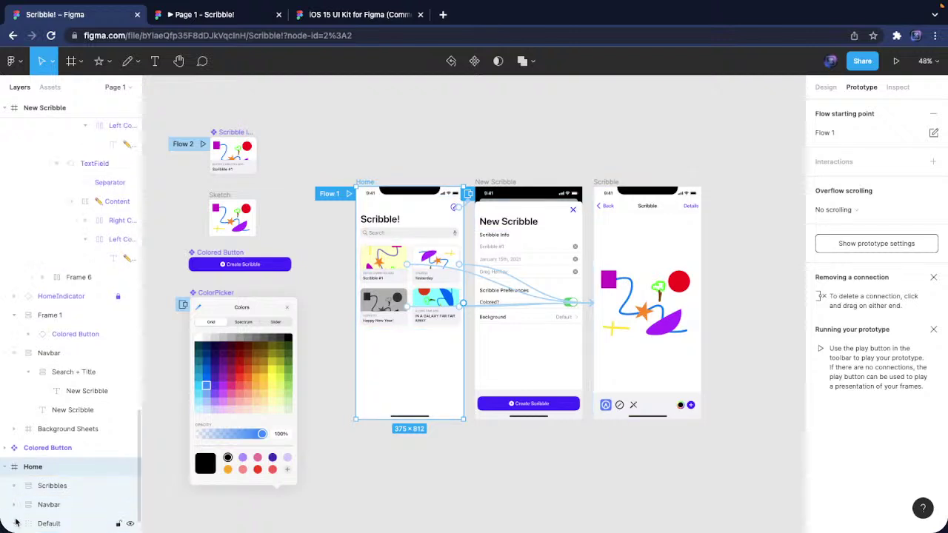
{"action": "left_click", "coordinate": [15, 524]}
{"action": "scroll", "coordinate": [22, 512], "scroll_direction": "down", "scroll_amount": 1}
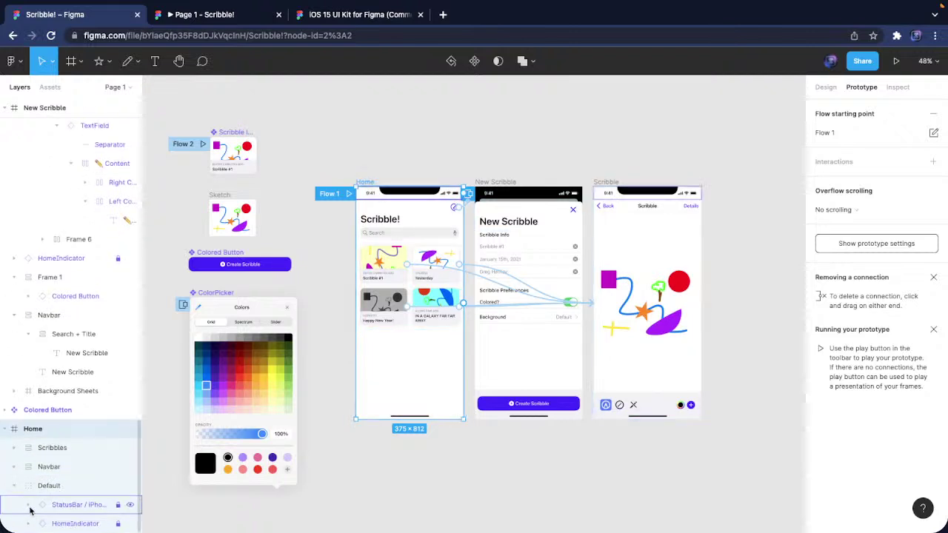
{"action": "left_click", "coordinate": [28, 505]}
{"action": "scroll", "coordinate": [59, 504], "scroll_direction": "down", "scroll_amount": 2}
{"action": "left_click", "coordinate": [72, 505]}
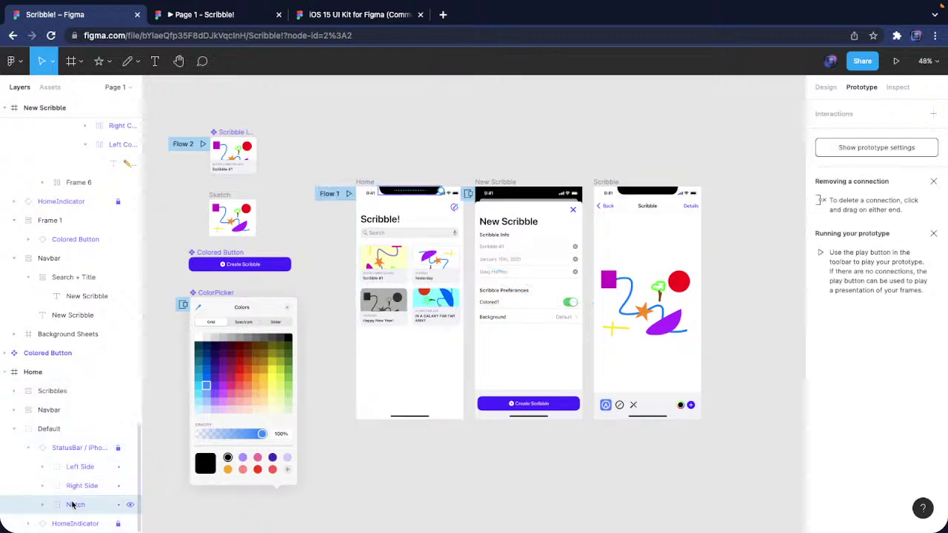
{"action": "key", "text": "Escape"}
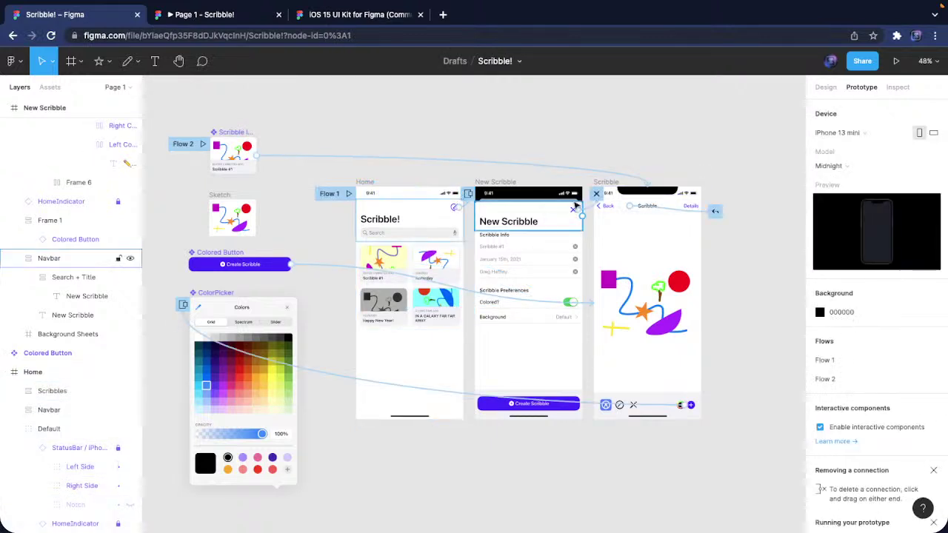
Hide the Notch layer in the Scribble screen's status bar
{"action": "left_click", "coordinate": [672, 194]}
{"action": "left_click", "coordinate": [672, 194]}
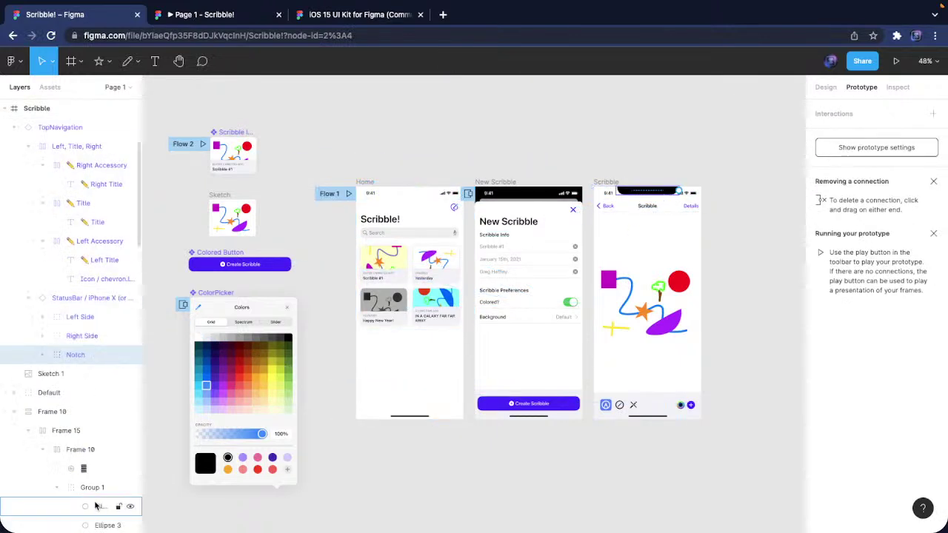
{"action": "key", "text": "ctrl+shift+h"}
{"action": "left_click", "coordinate": [498, 155]}
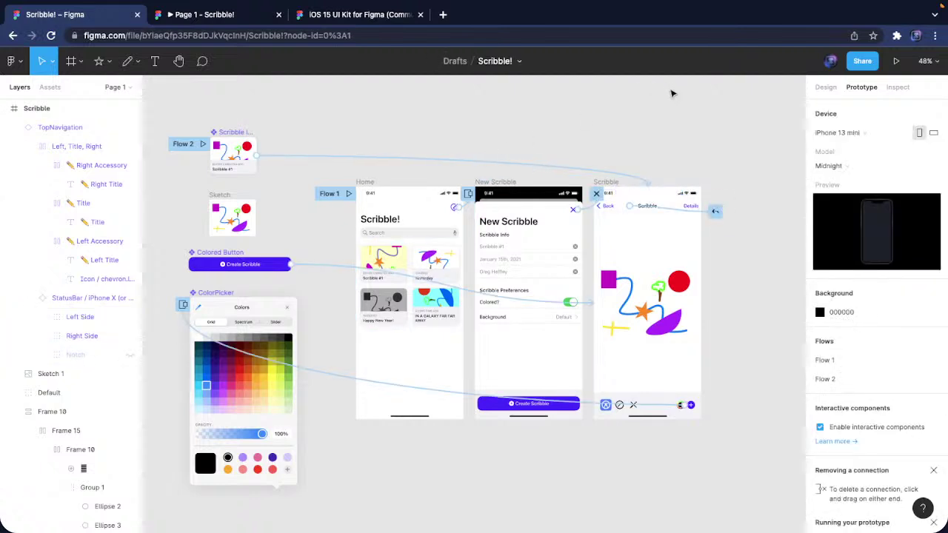
Set the prototype's preview device to iPhone 11 Pro with the Silver model
{"action": "left_click", "coordinate": [865, 135]}
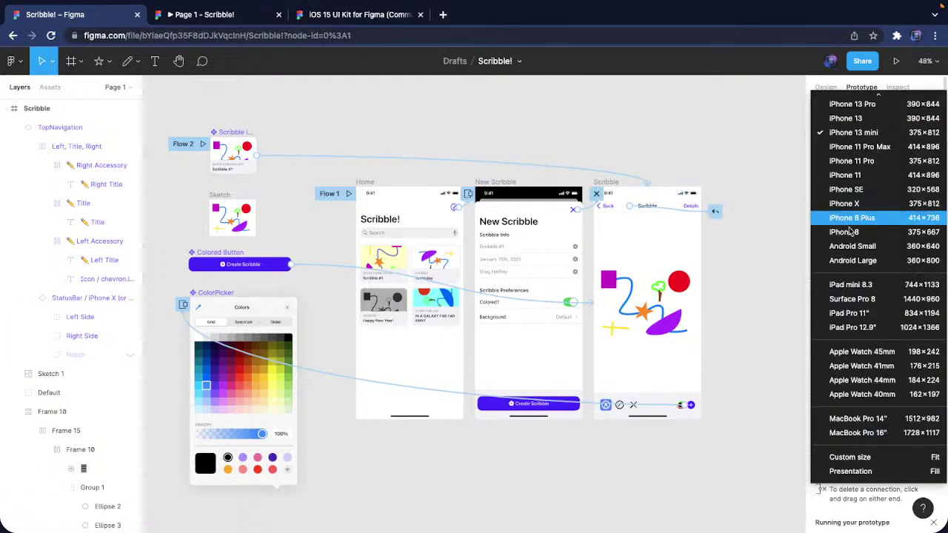
{"action": "left_click", "coordinate": [873, 170]}
{"action": "left_click", "coordinate": [872, 165]}
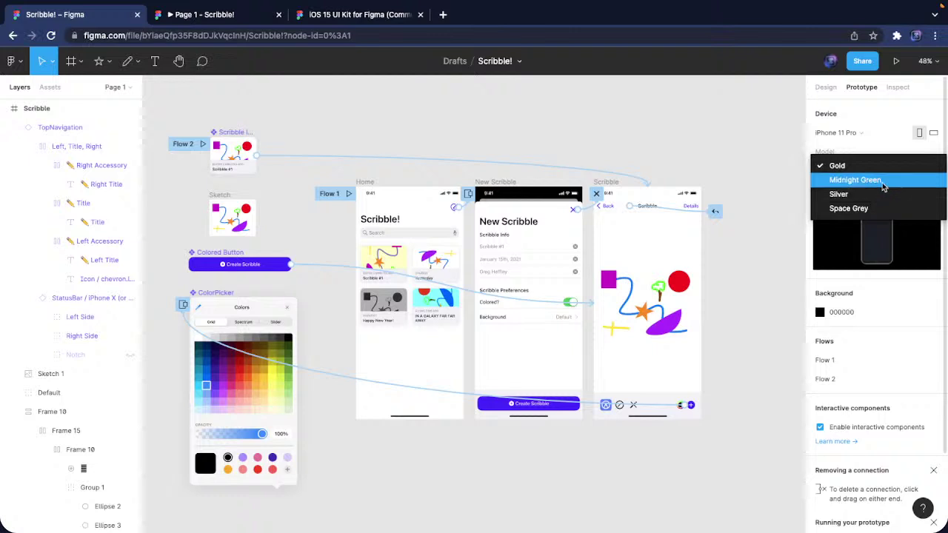
{"action": "left_click", "coordinate": [879, 195]}
Close the old prototype preview and locate Flow 2's starting point on the canvas
{"action": "mouse_move", "coordinate": [280, 23]}
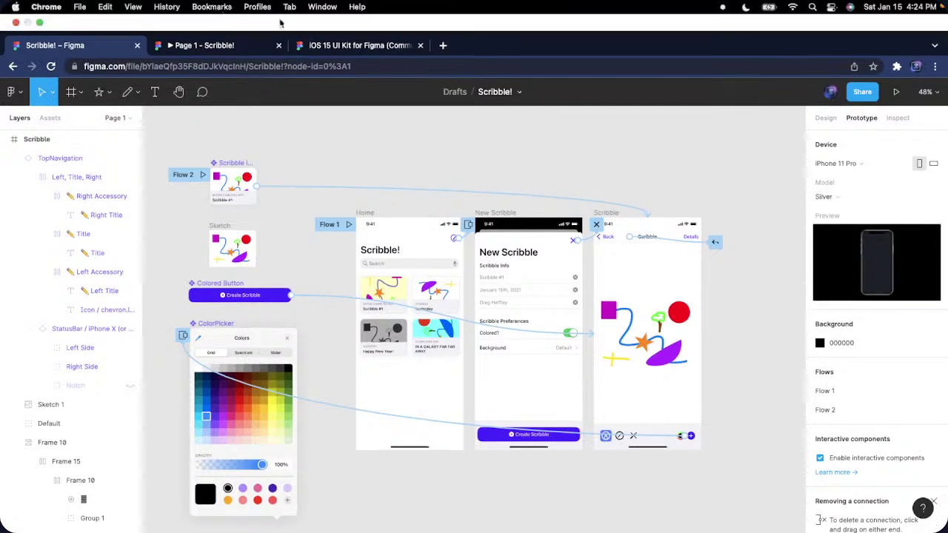
{"action": "left_click", "coordinate": [279, 46]}
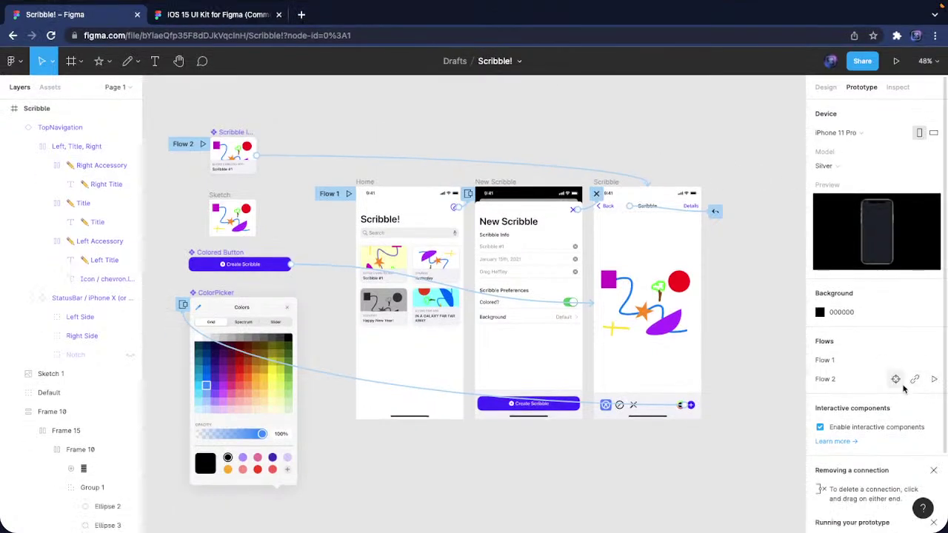
{"action": "left_click", "coordinate": [896, 378]}
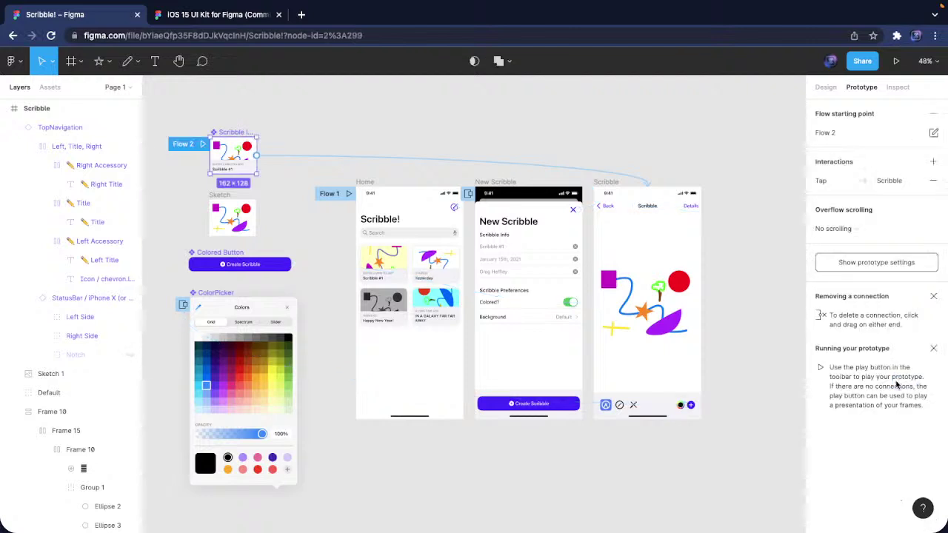
{"action": "left_click", "coordinate": [563, 93]}
Run the prototype again on the new device and test opening a scribble, going back, and opening the color picker
{"action": "left_click", "coordinate": [896, 60]}
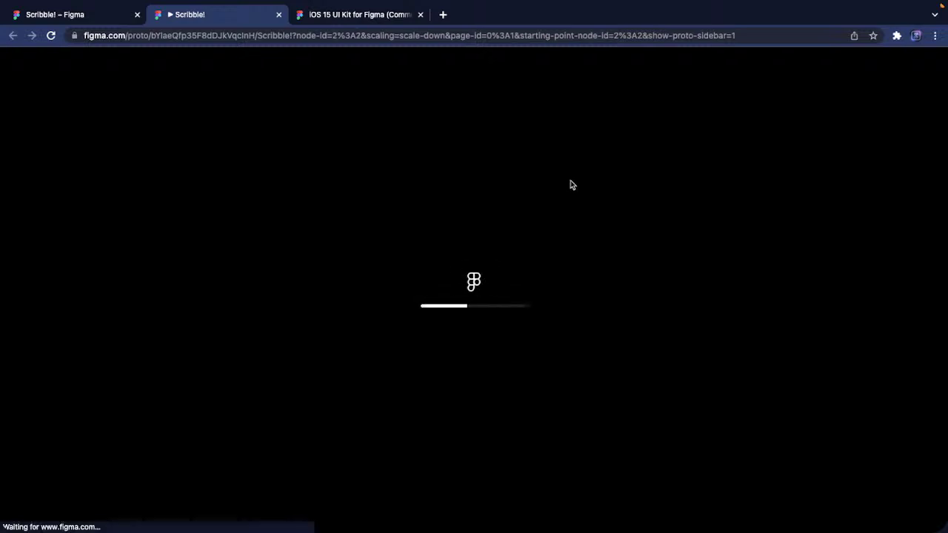
{"action": "left_click", "coordinate": [513, 235]}
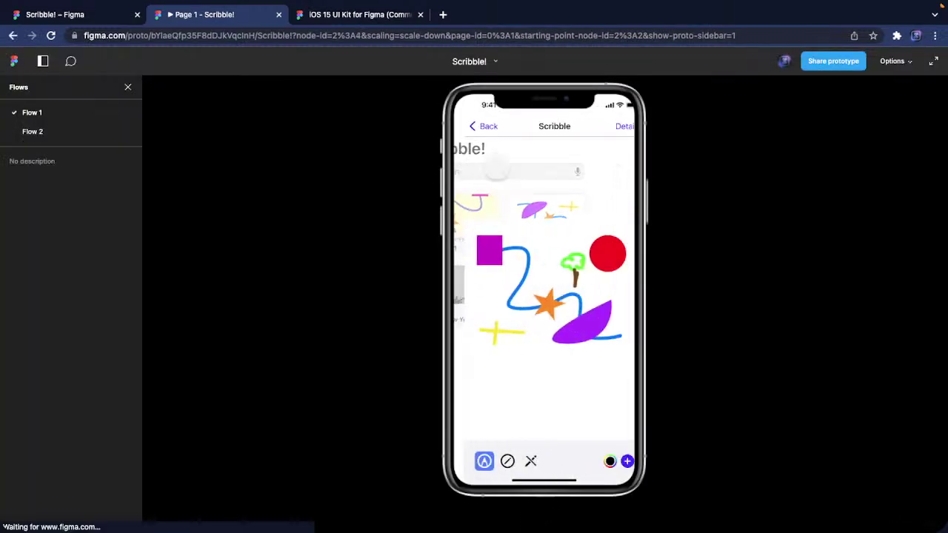
{"action": "left_click", "coordinate": [480, 131]}
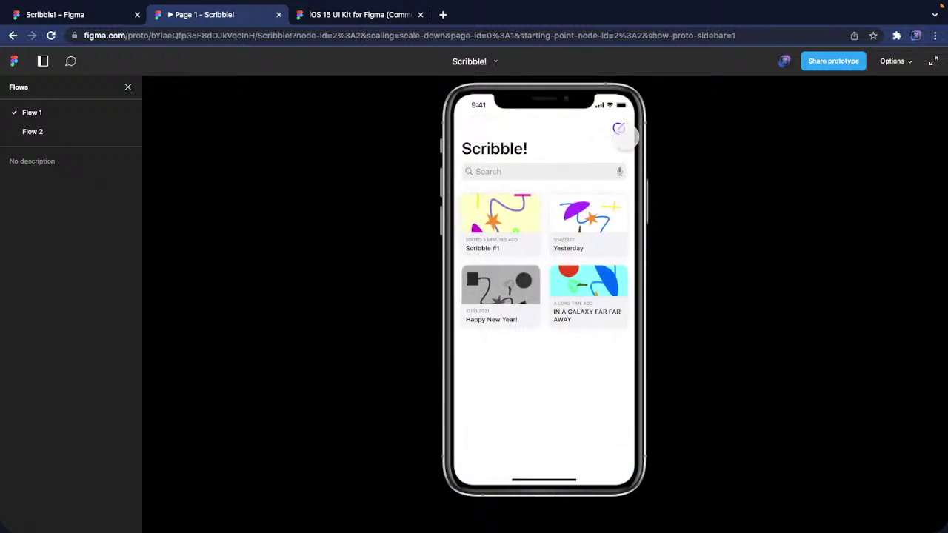
{"action": "left_click", "coordinate": [600, 460]}
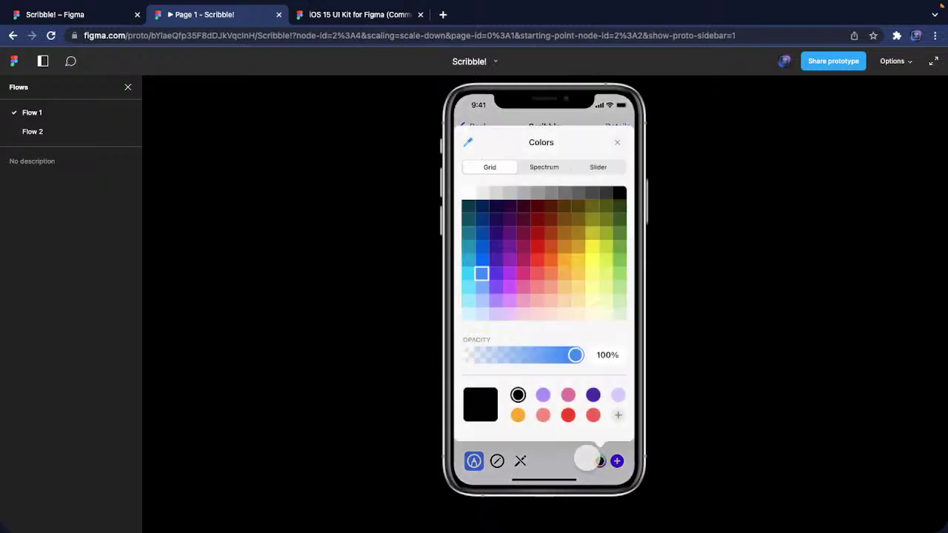
Test opening and dismissing the color picker in the prototype preview, and go back from the Scribble screen to Home
{"action": "left_click", "coordinate": [599, 460]}
{"action": "left_click", "coordinate": [599, 460]}
{"action": "left_click", "coordinate": [430, 123]}
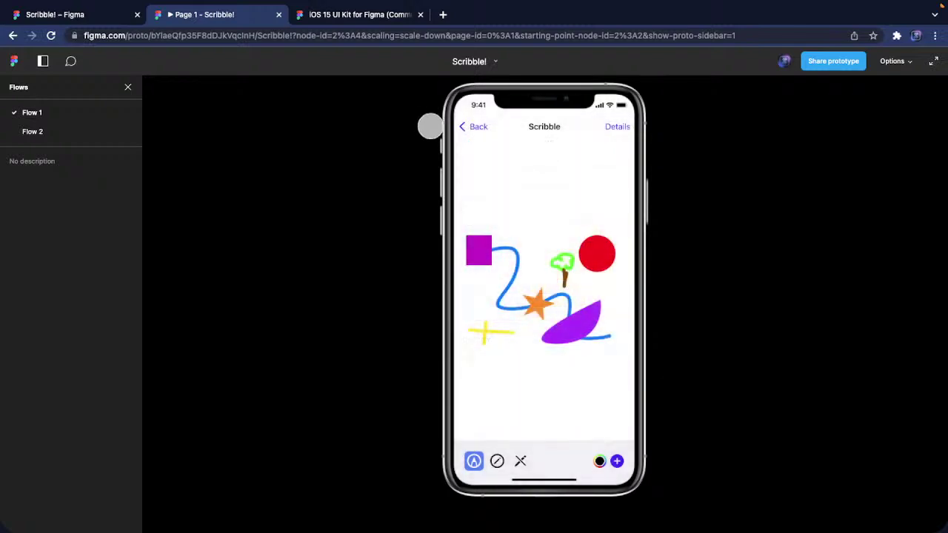
{"action": "left_click", "coordinate": [513, 130]}
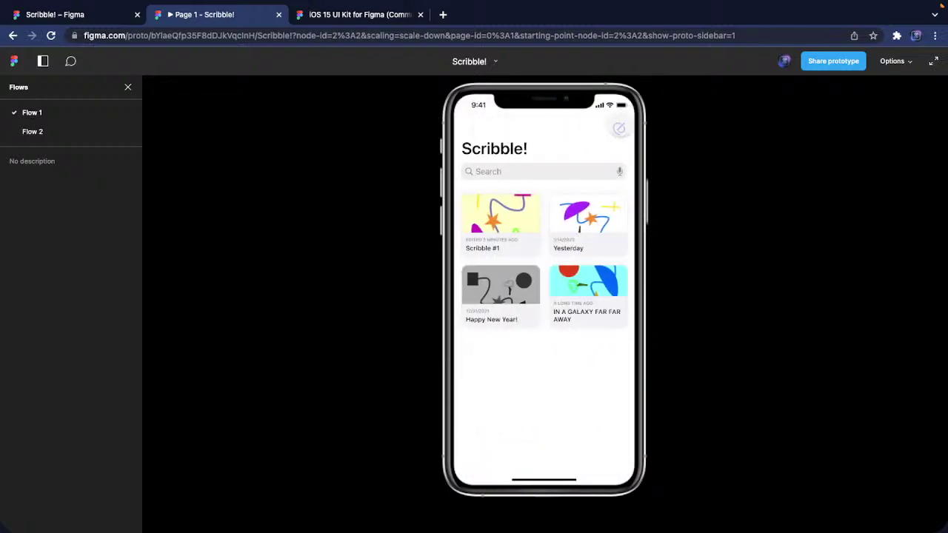
Test creating a scribble in the prototype: open New Scribble from Home, try the Colored? switch, create the scribble and go back
{"action": "left_click", "coordinate": [59, 7]}
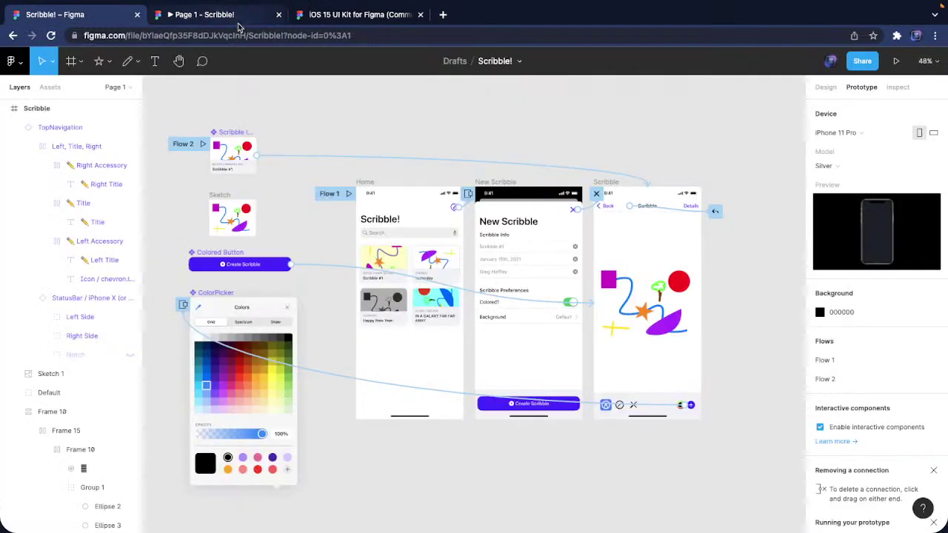
{"action": "left_click", "coordinate": [239, 24]}
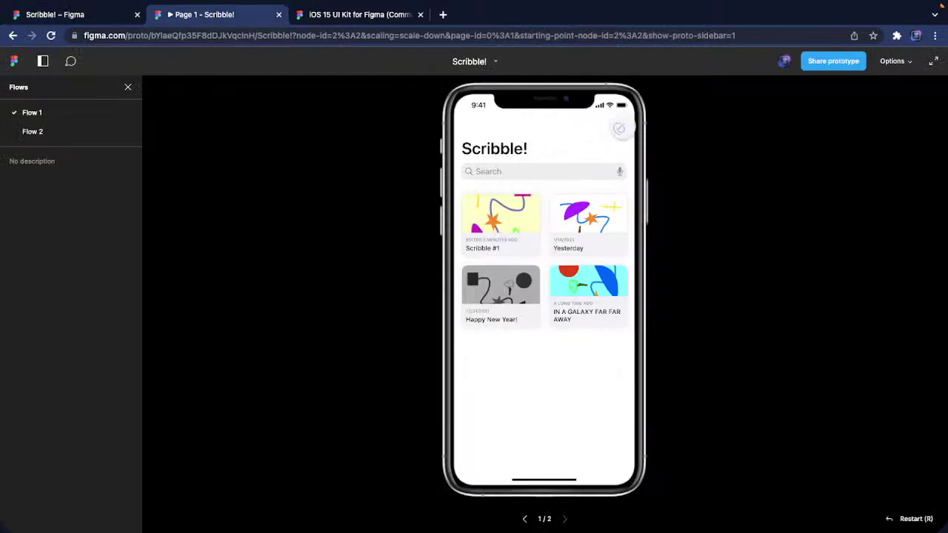
{"action": "left_click", "coordinate": [619, 128]}
{"action": "left_click", "coordinate": [620, 133]}
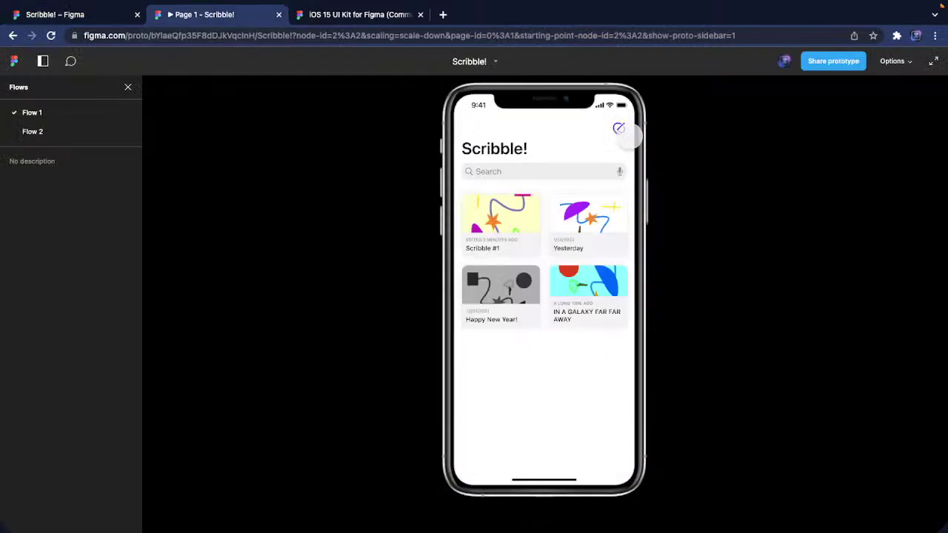
{"action": "left_click", "coordinate": [619, 133]}
{"action": "left_click", "coordinate": [618, 129]}
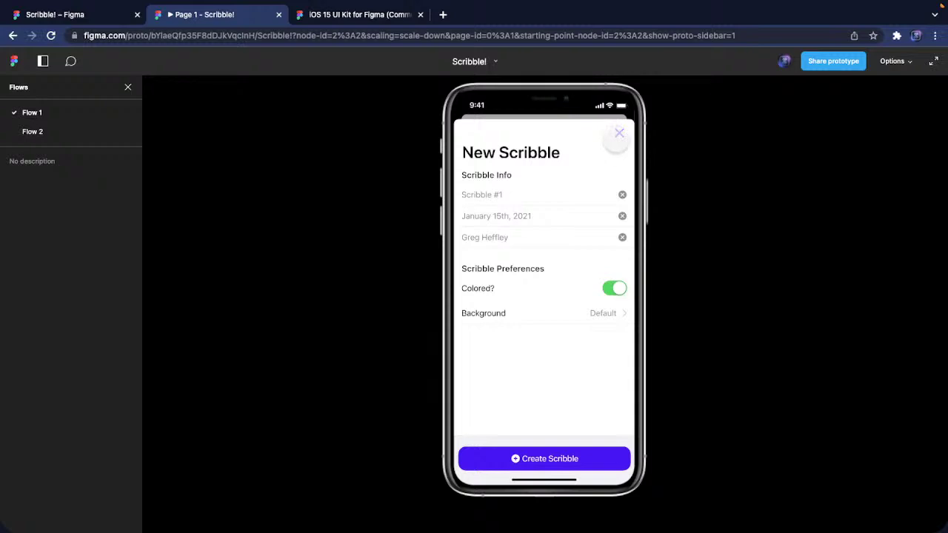
{"action": "left_click", "coordinate": [610, 288]}
{"action": "left_click", "coordinate": [575, 463]}
{"action": "left_click", "coordinate": [477, 130]}
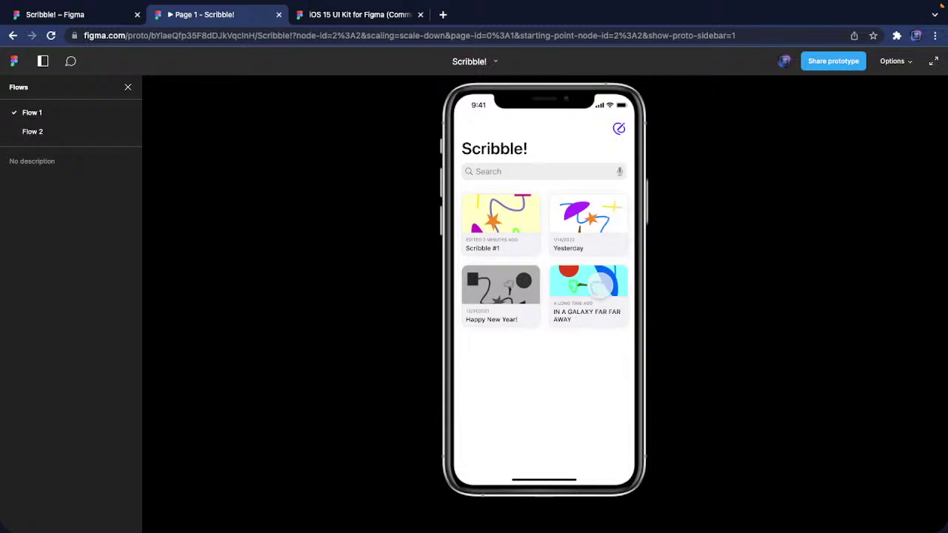
Test opening the IN A GALAXY FAR FAR AWAY scribble and going back to Home, and hide the preview's flows sidebar
{"action": "left_click", "coordinate": [600, 283]}
{"action": "left_click", "coordinate": [485, 125]}
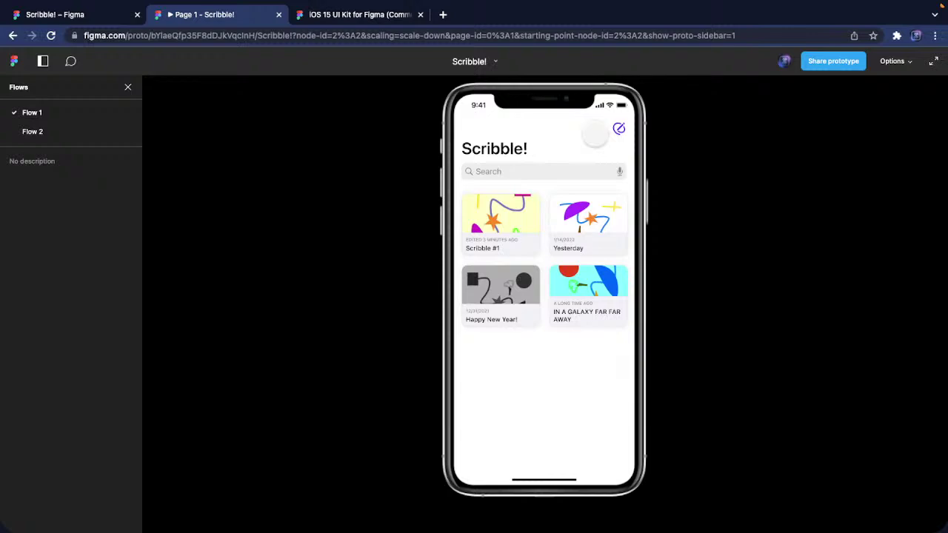
{"action": "left_click", "coordinate": [128, 87]}
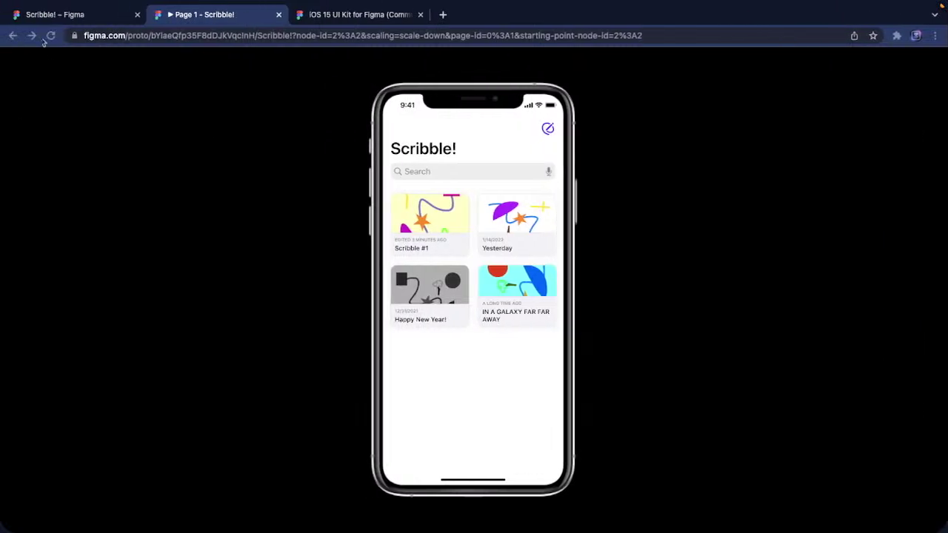
Return to the design file and review the screens on the canvas with and without their prototype connections
{"action": "left_click", "coordinate": [117, 22]}
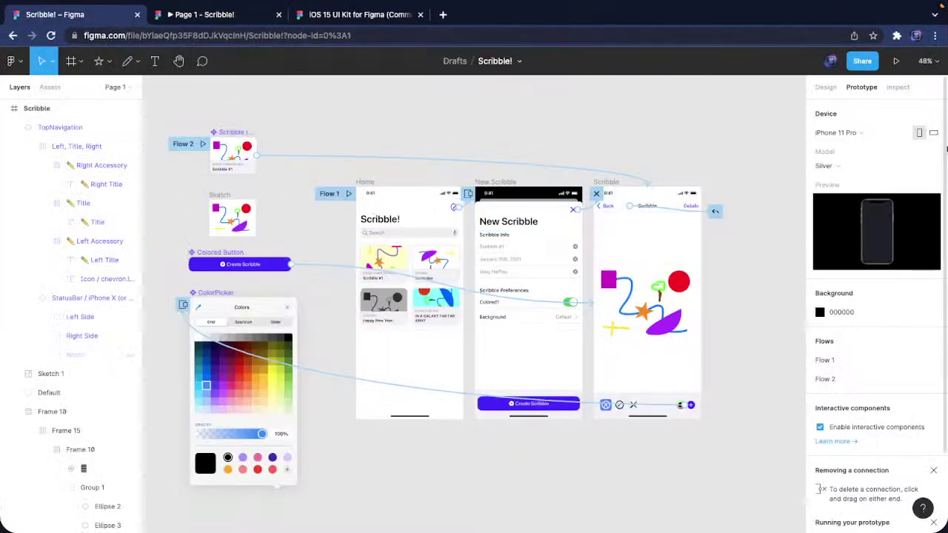
{"action": "left_click", "coordinate": [826, 87]}
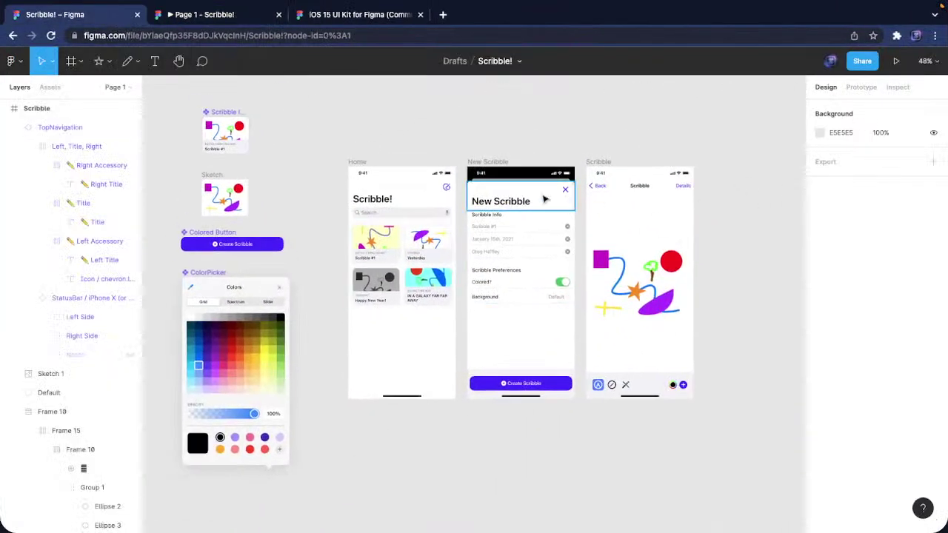
{"action": "left_click", "coordinate": [861, 86]}
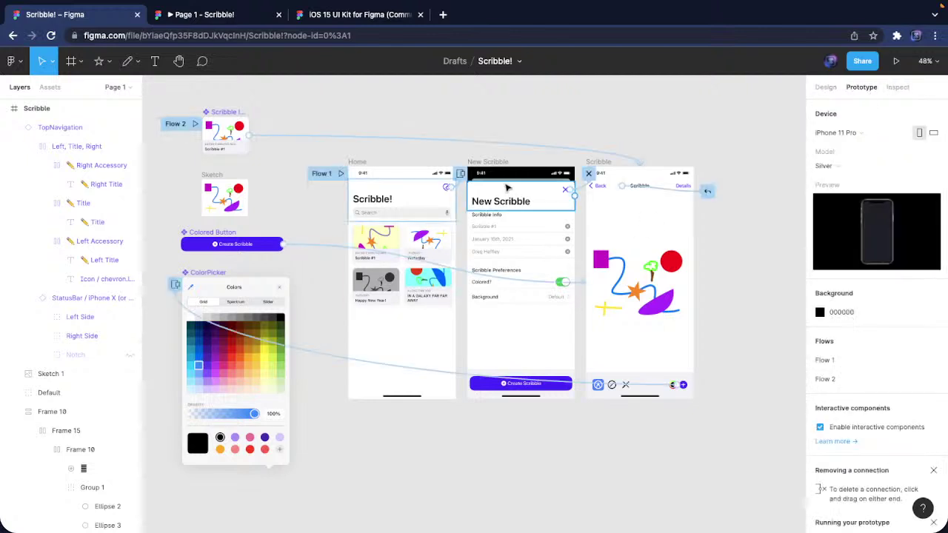
{"action": "scroll", "coordinate": [498, 222], "scroll_direction": "left", "scroll_amount": 3}
{"action": "scroll", "coordinate": [739, 132], "scroll_direction": "right", "scroll_amount": 3}
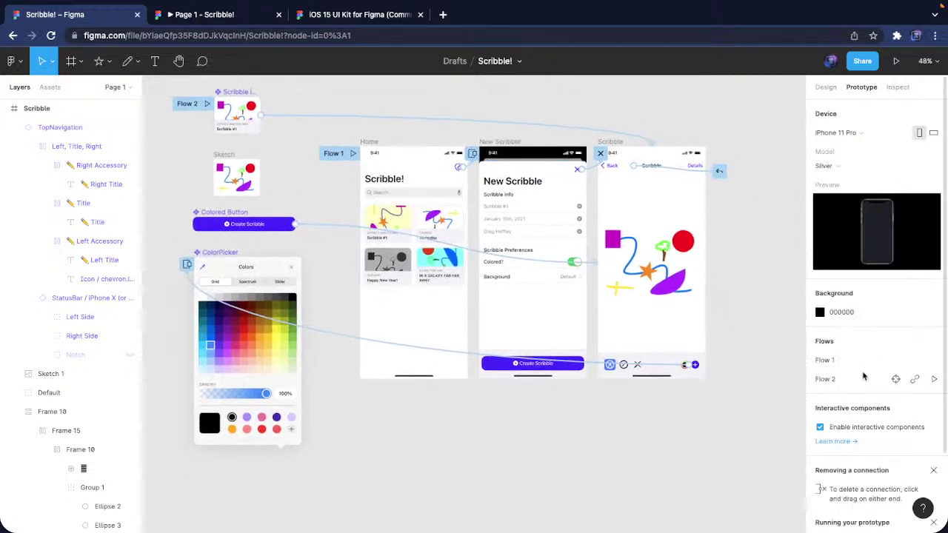
{"action": "scroll", "coordinate": [662, 415], "scroll_direction": "up", "scroll_amount": 10}
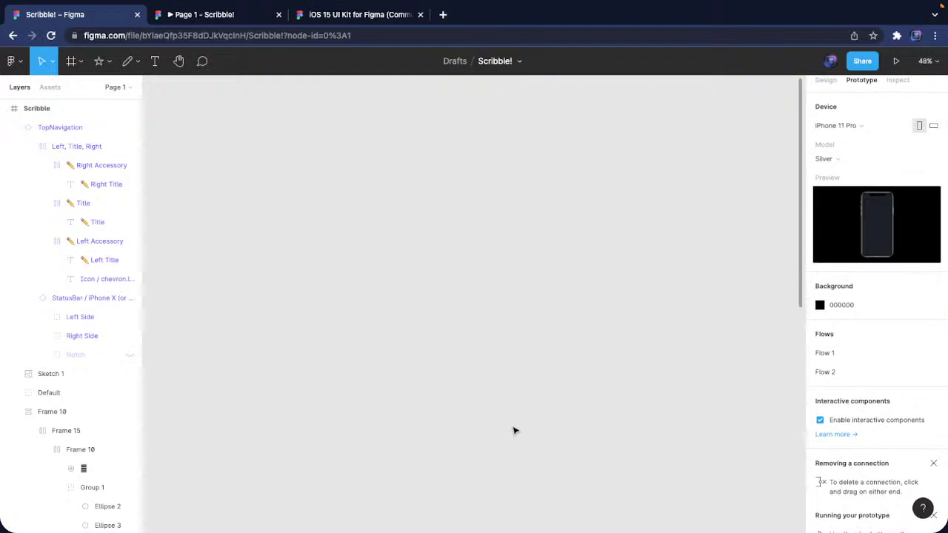
{"action": "scroll", "coordinate": [514, 429], "scroll_direction": "down", "scroll_amount": 8}
{"action": "scroll", "coordinate": [516, 428], "scroll_direction": "down", "scroll_amount": 2}
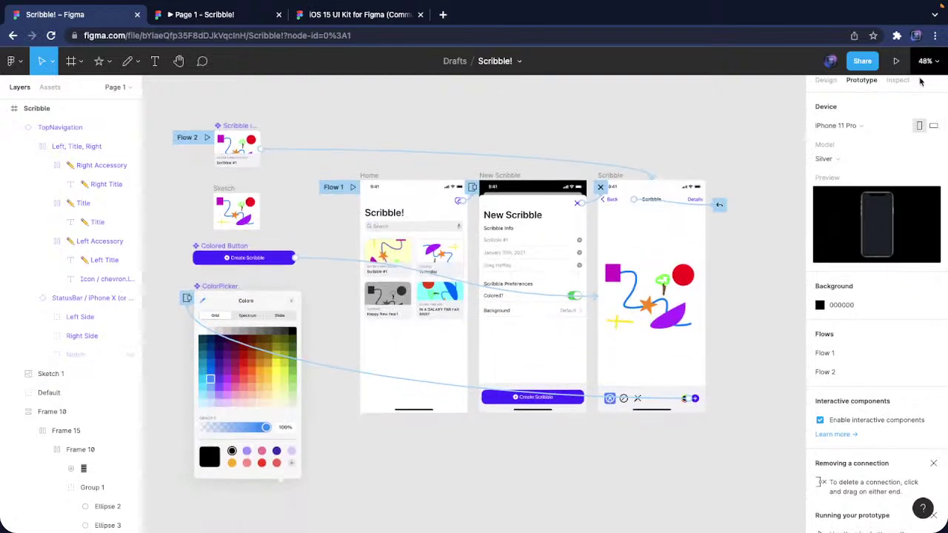
Inspect the CSS code of the New Scribble screen's Navbar and return to its design properties
{"action": "left_click", "coordinate": [896, 86]}
{"action": "left_click", "coordinate": [512, 216]}
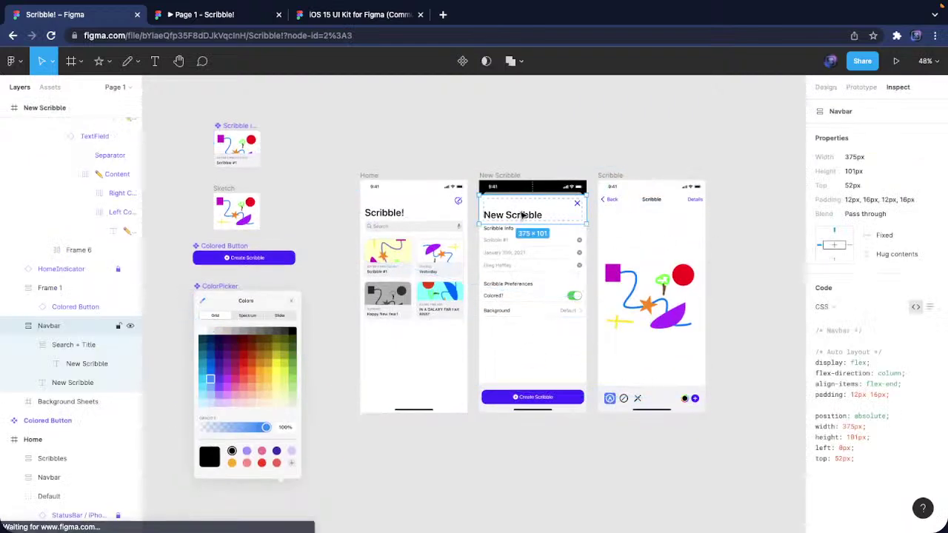
{"action": "left_click", "coordinate": [826, 88]}
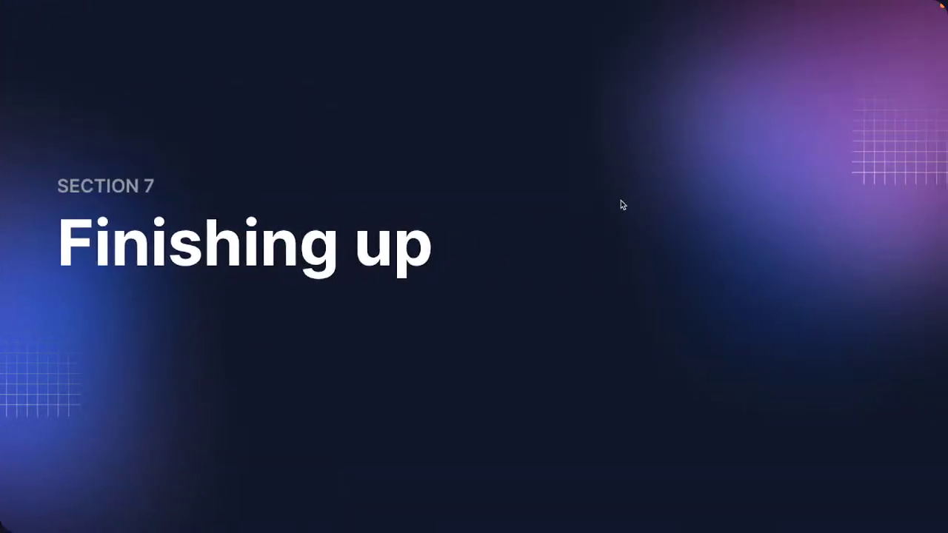
{"action": "key", "text": "Right"}
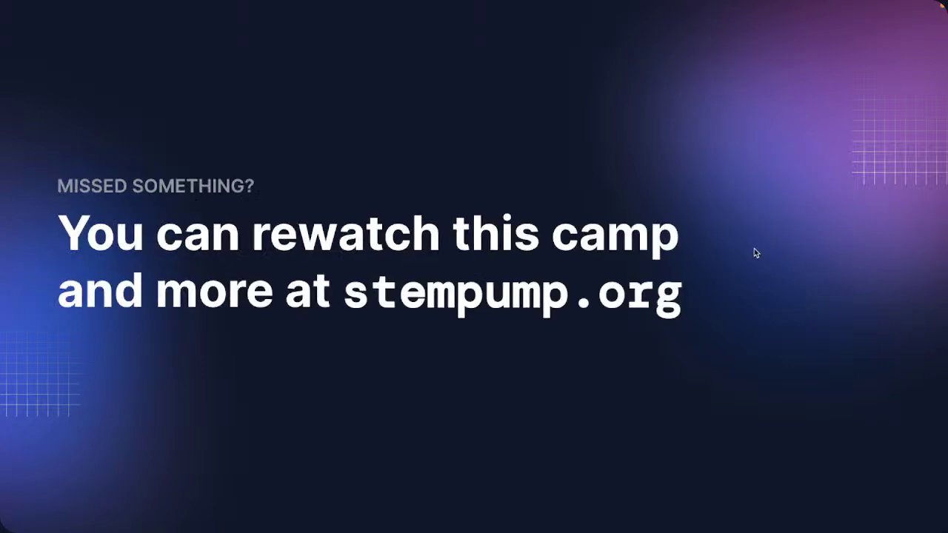